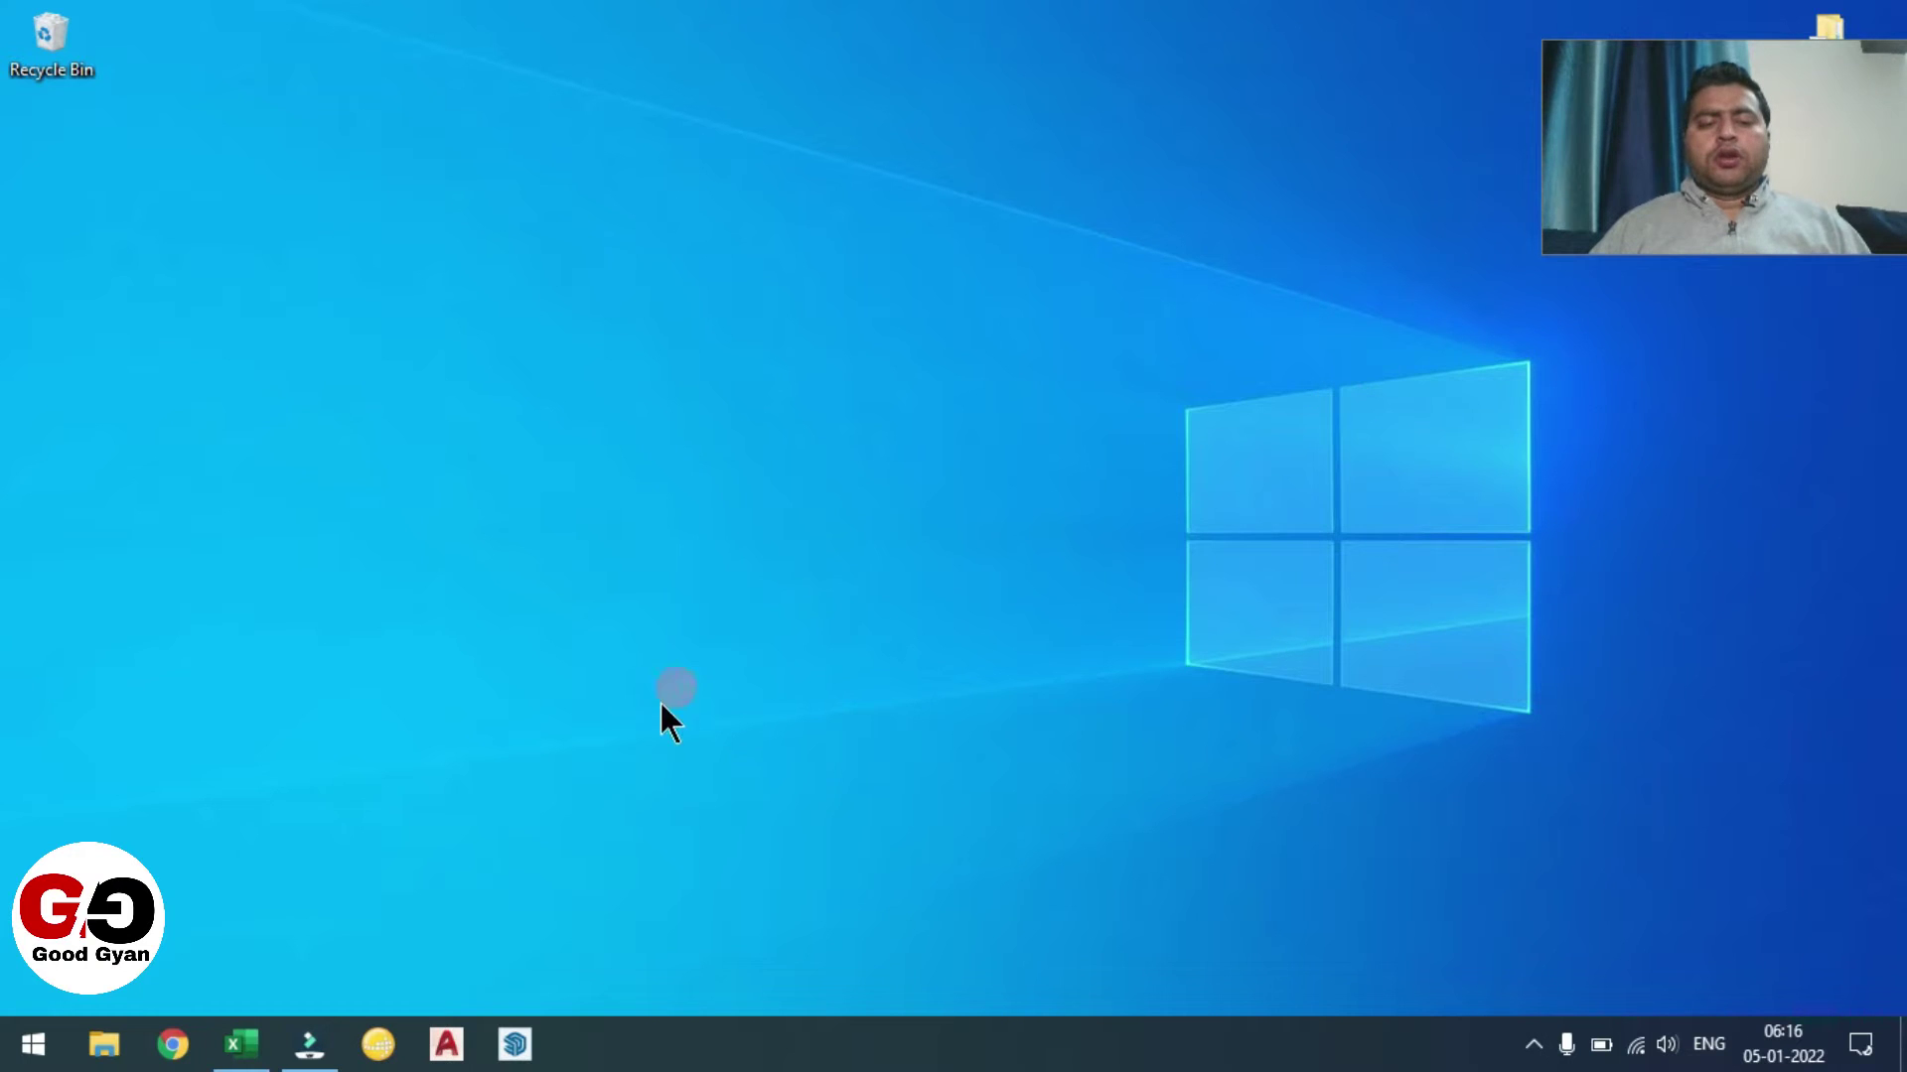
# - Open PVsyst and start a project design for a grid-connected system
pyautogui.click(376, 1045)
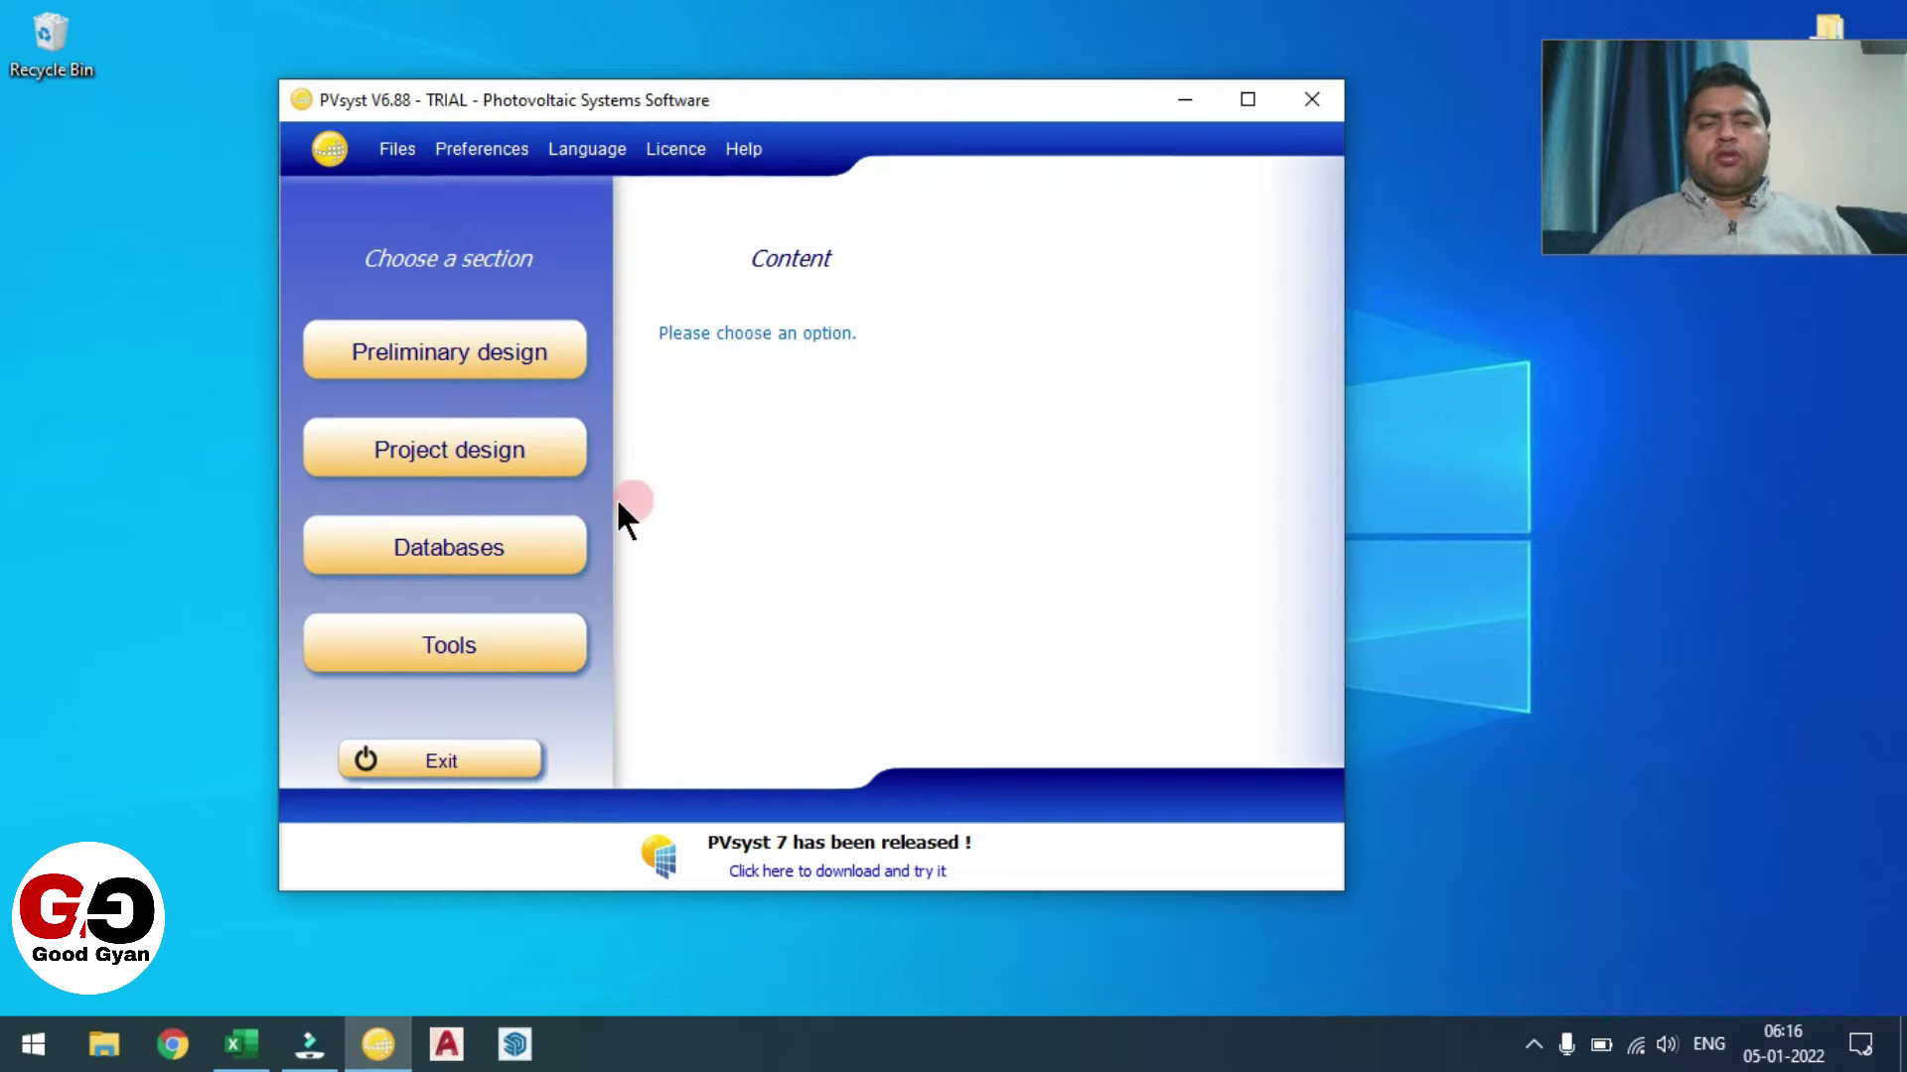
pyautogui.click(462, 465)
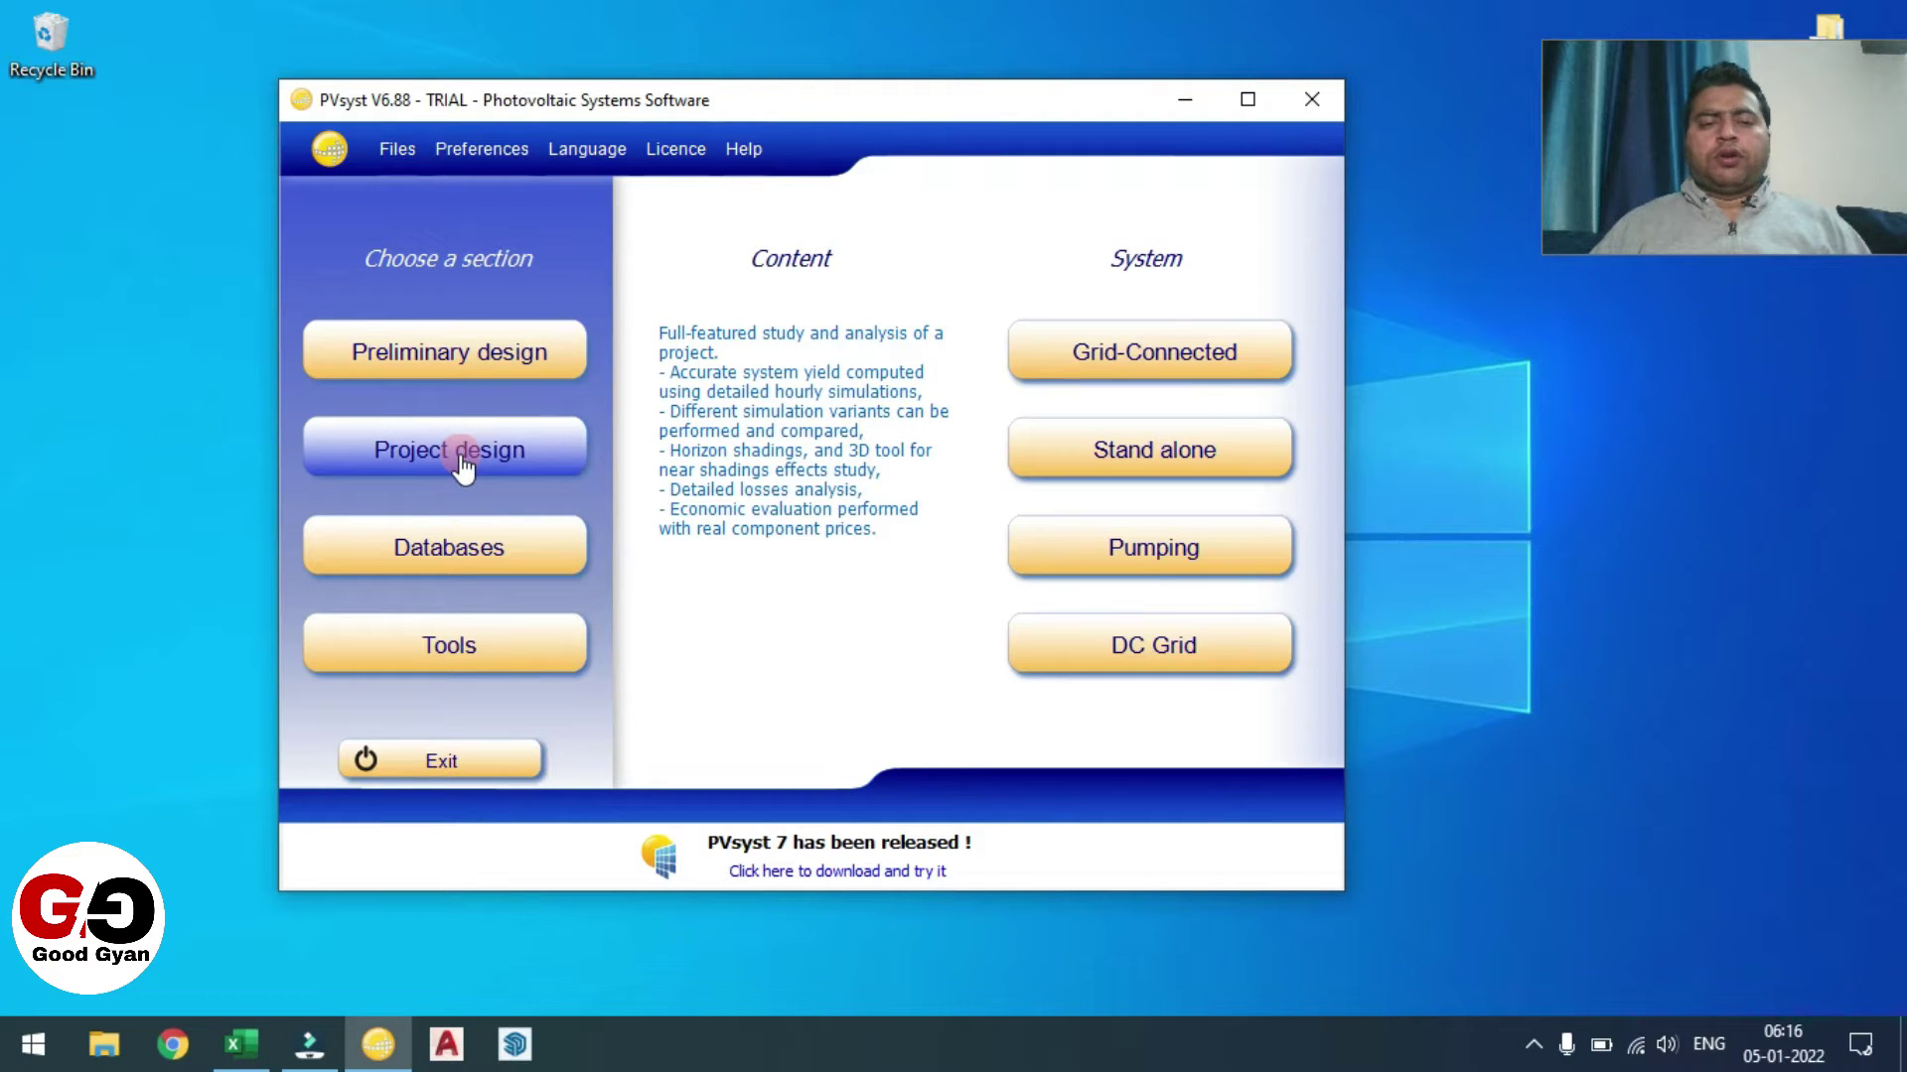
pyautogui.click(1131, 364)
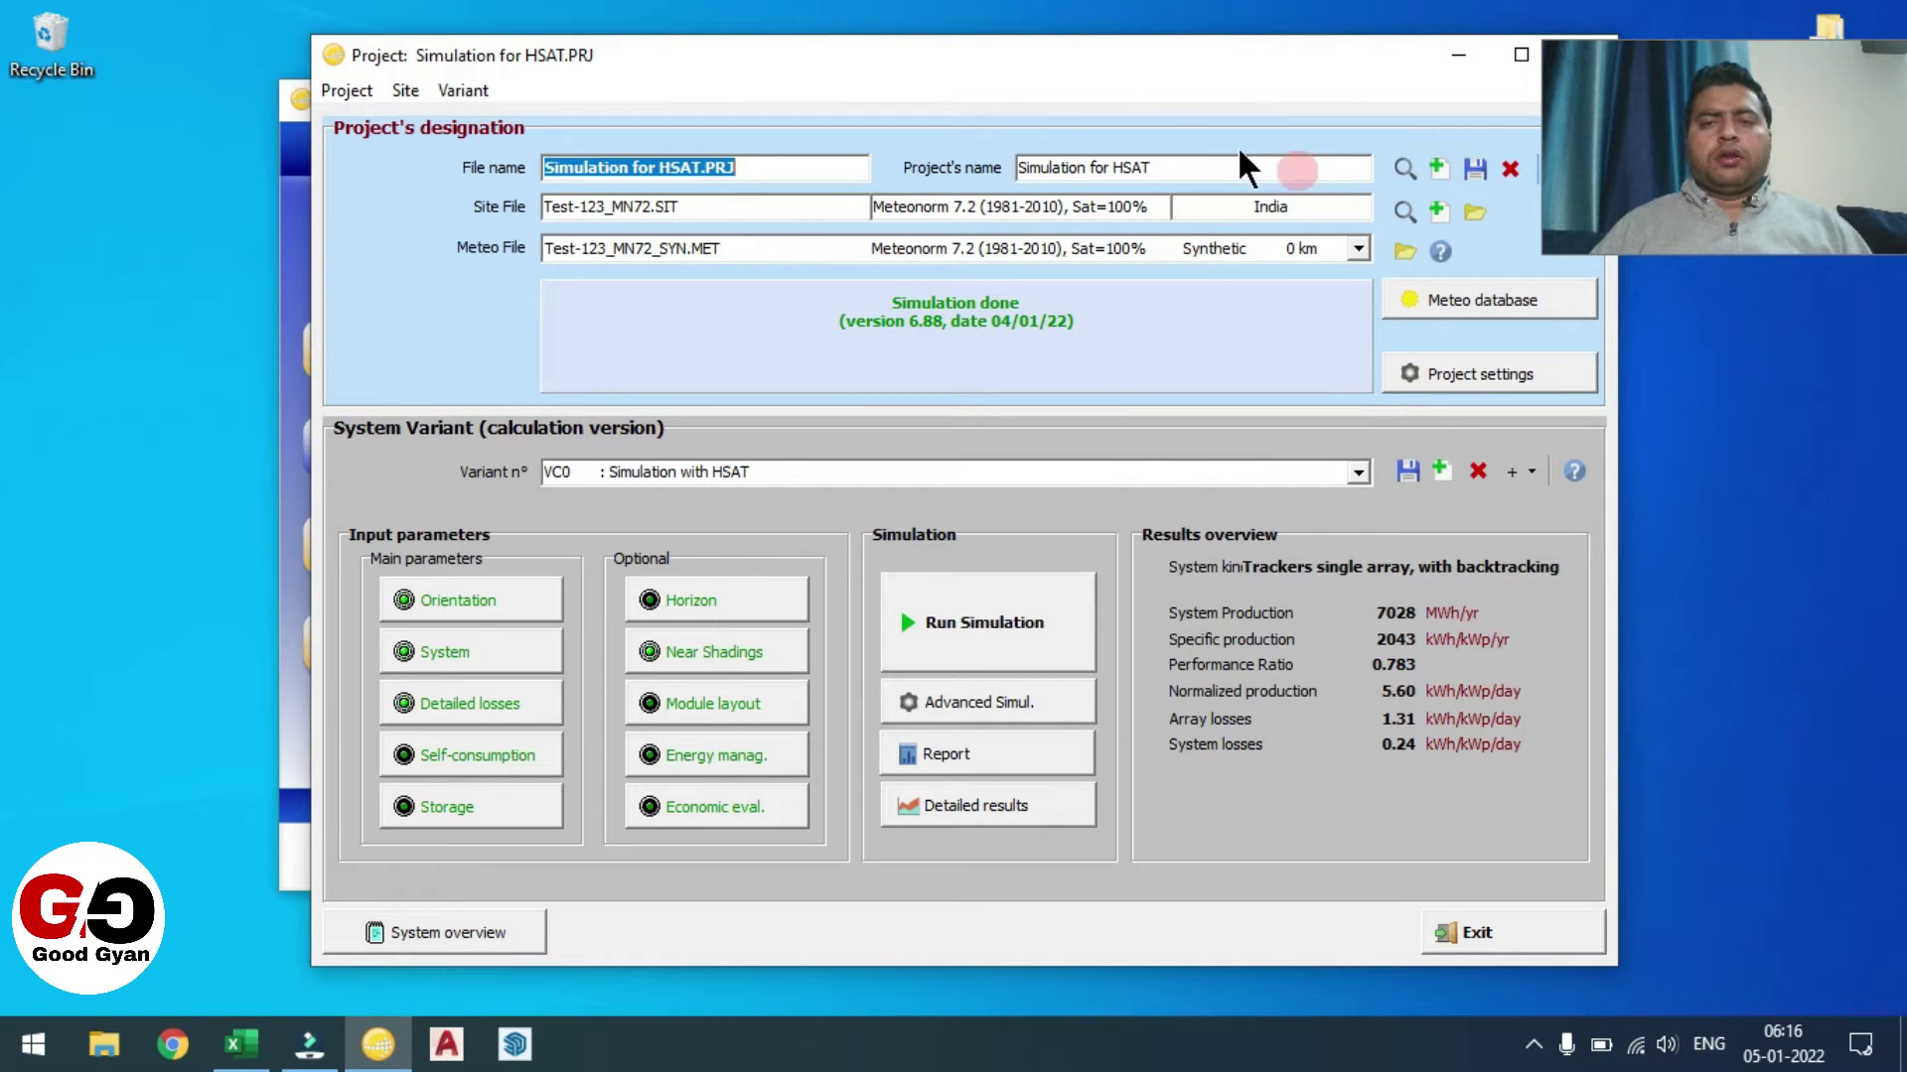
pyautogui.moveTo(1073, 46); pyautogui.dragTo(962, 52)
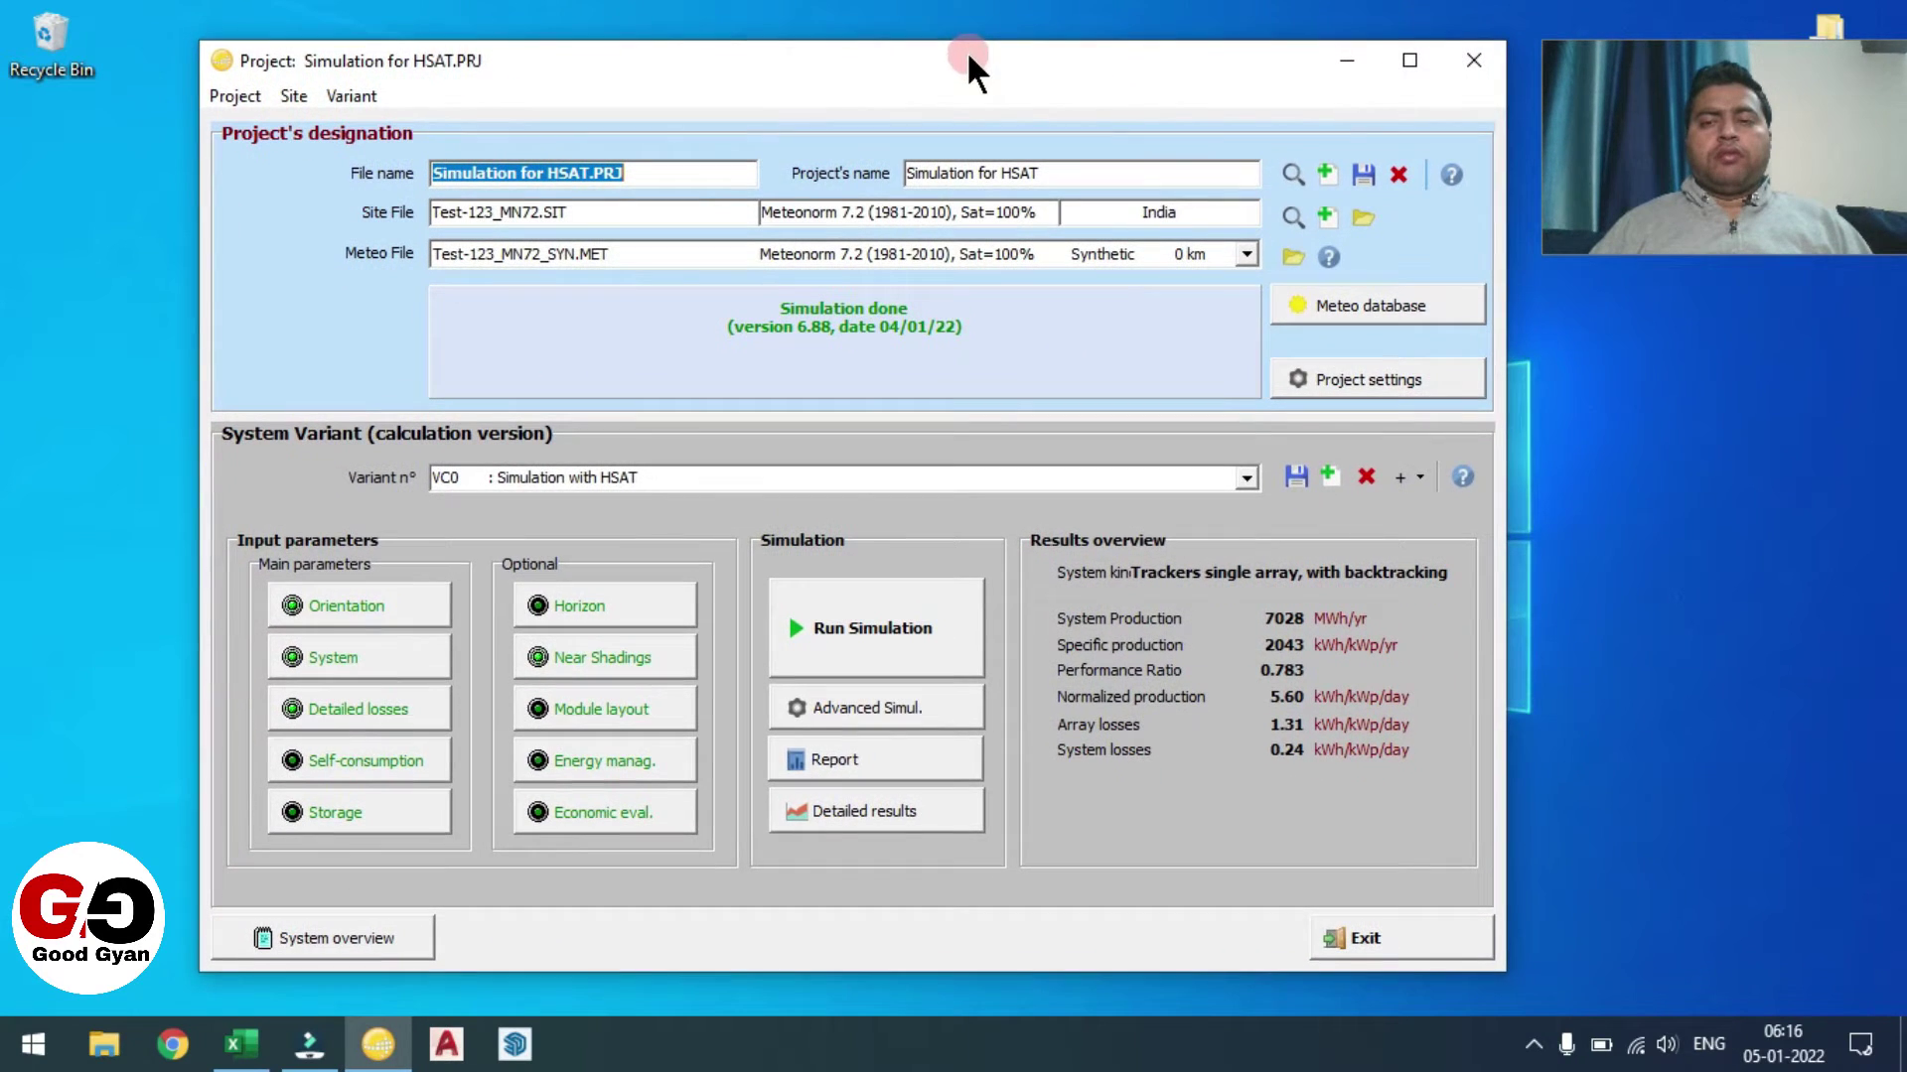
# - Create a new project with both its file name and project name set to "HSAT with Bifacial"
pyautogui.click(1325, 174)
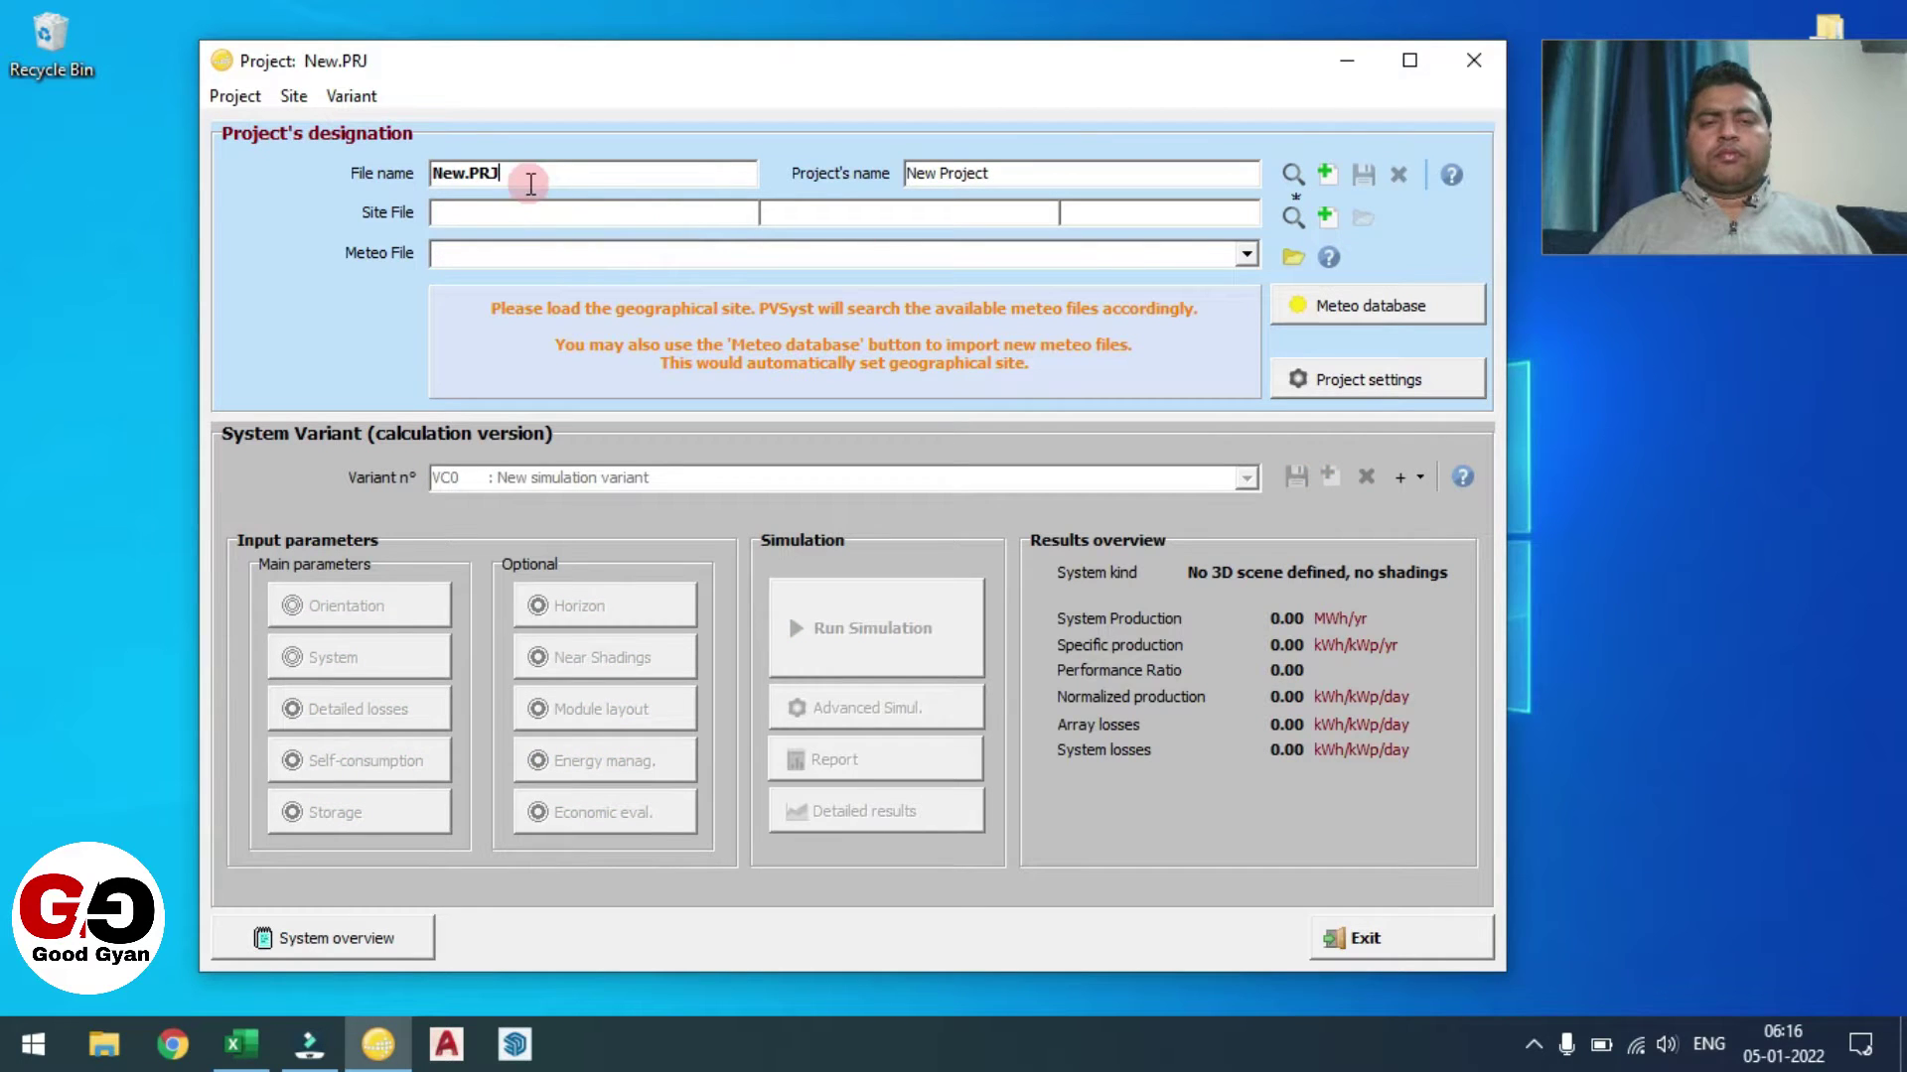
pyautogui.moveTo(527, 174); pyautogui.dragTo(241, 181)
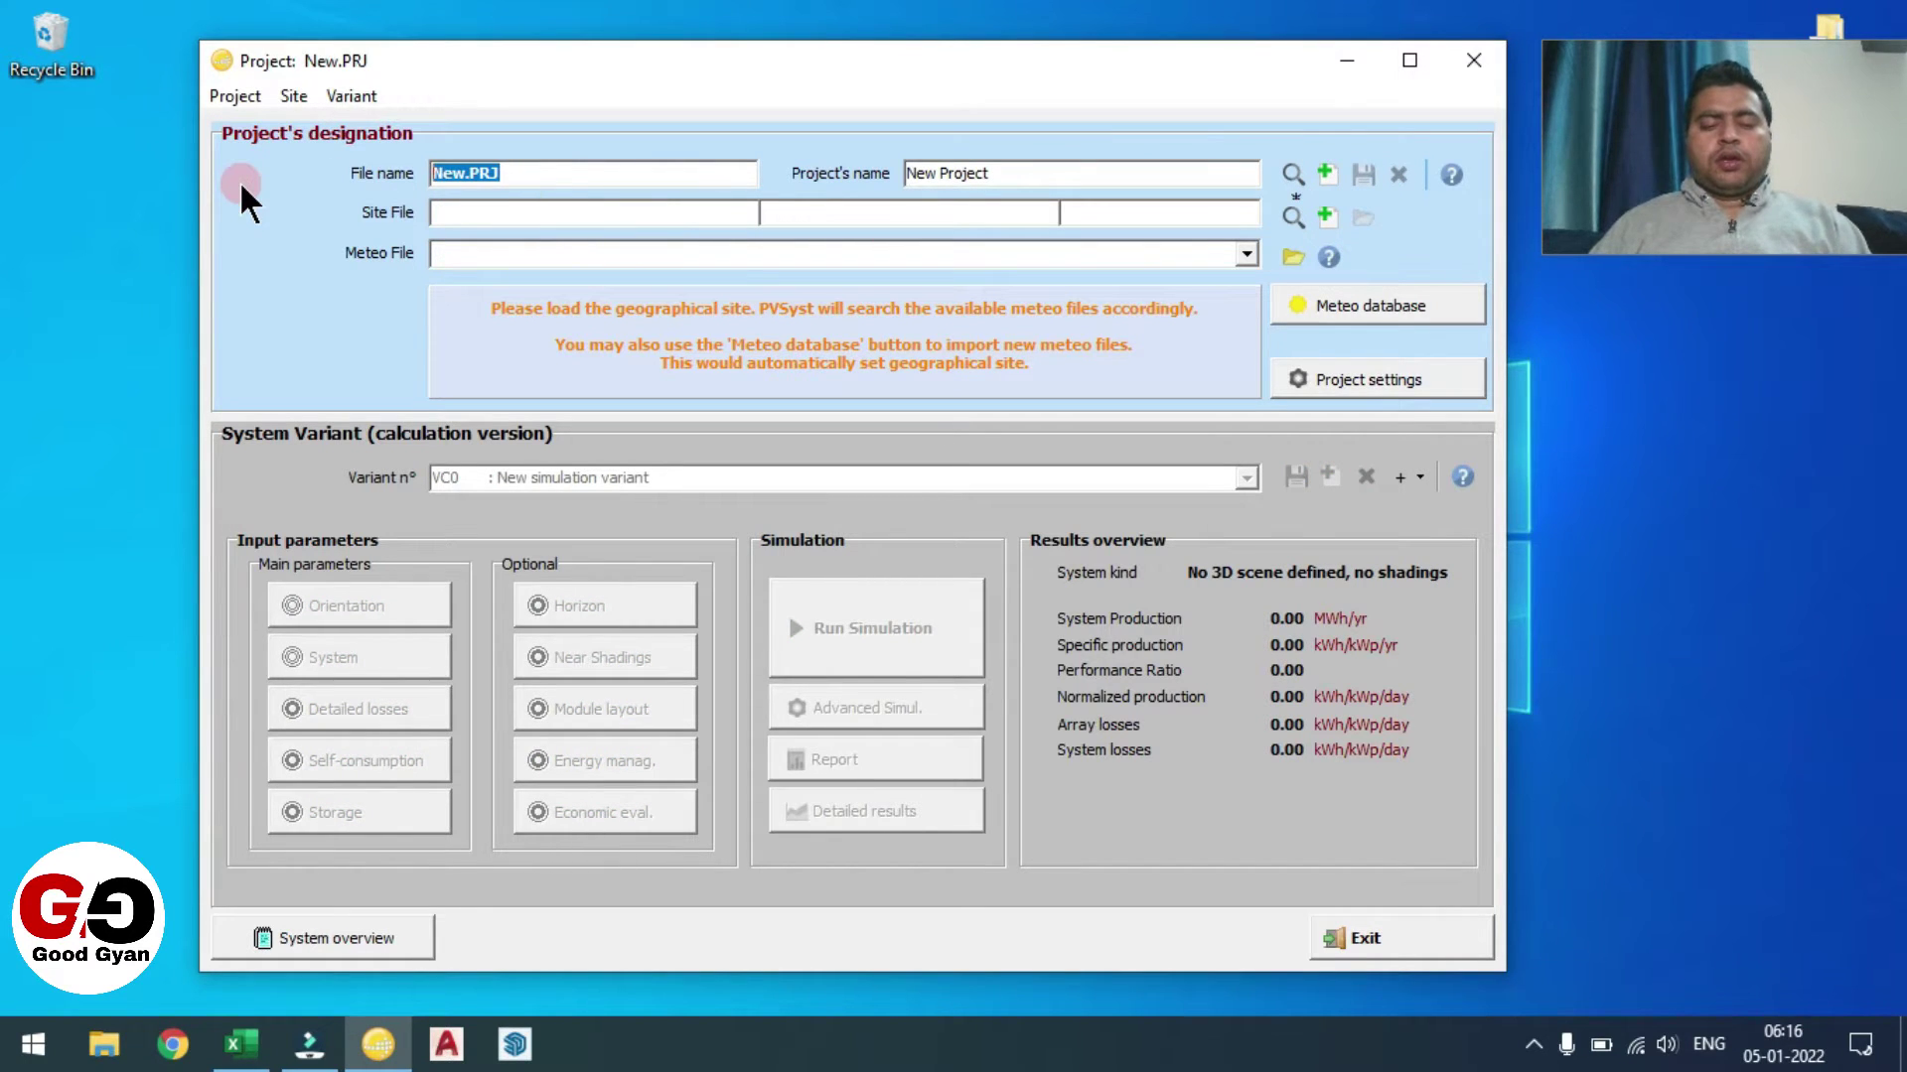
pyautogui.write('HSAT with Bifacial')
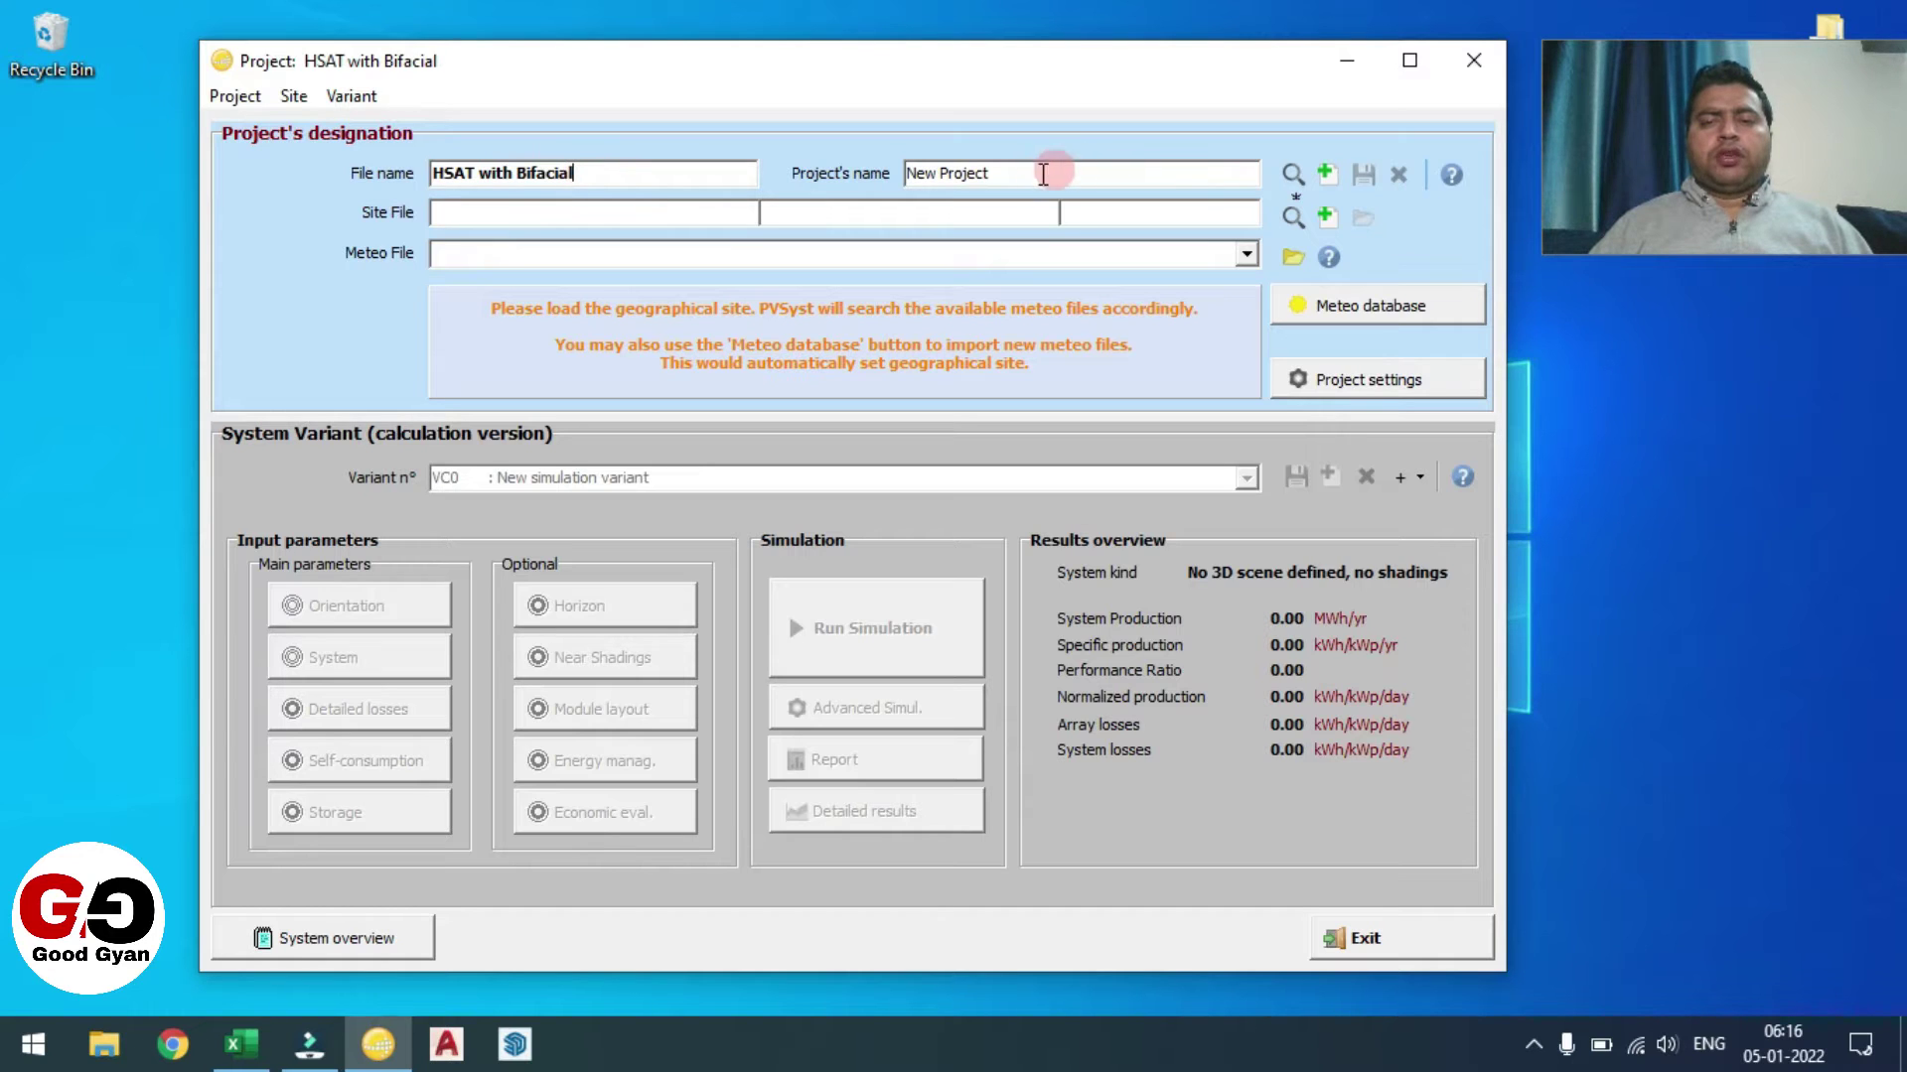
pyautogui.moveTo(1005, 172); pyautogui.dragTo(797, 194)
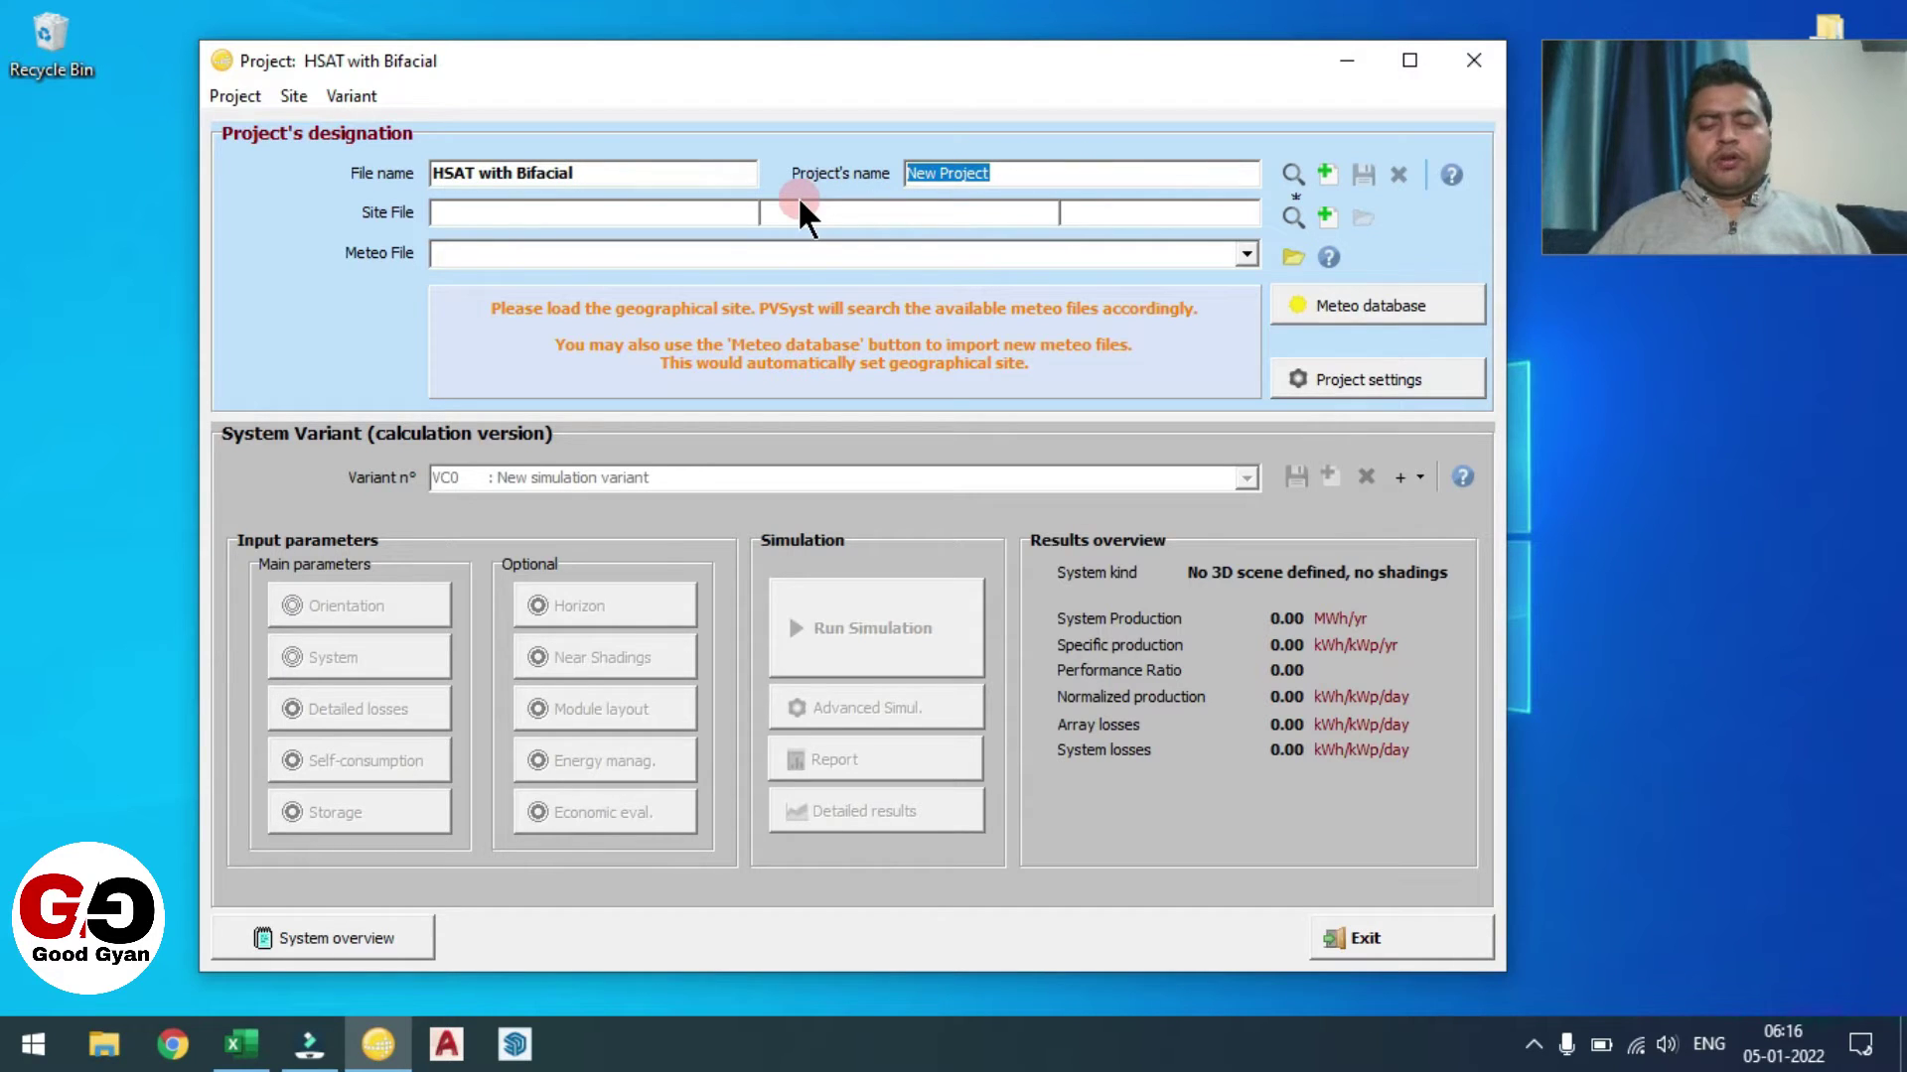
pyautogui.write('HSAT with Bifacial')
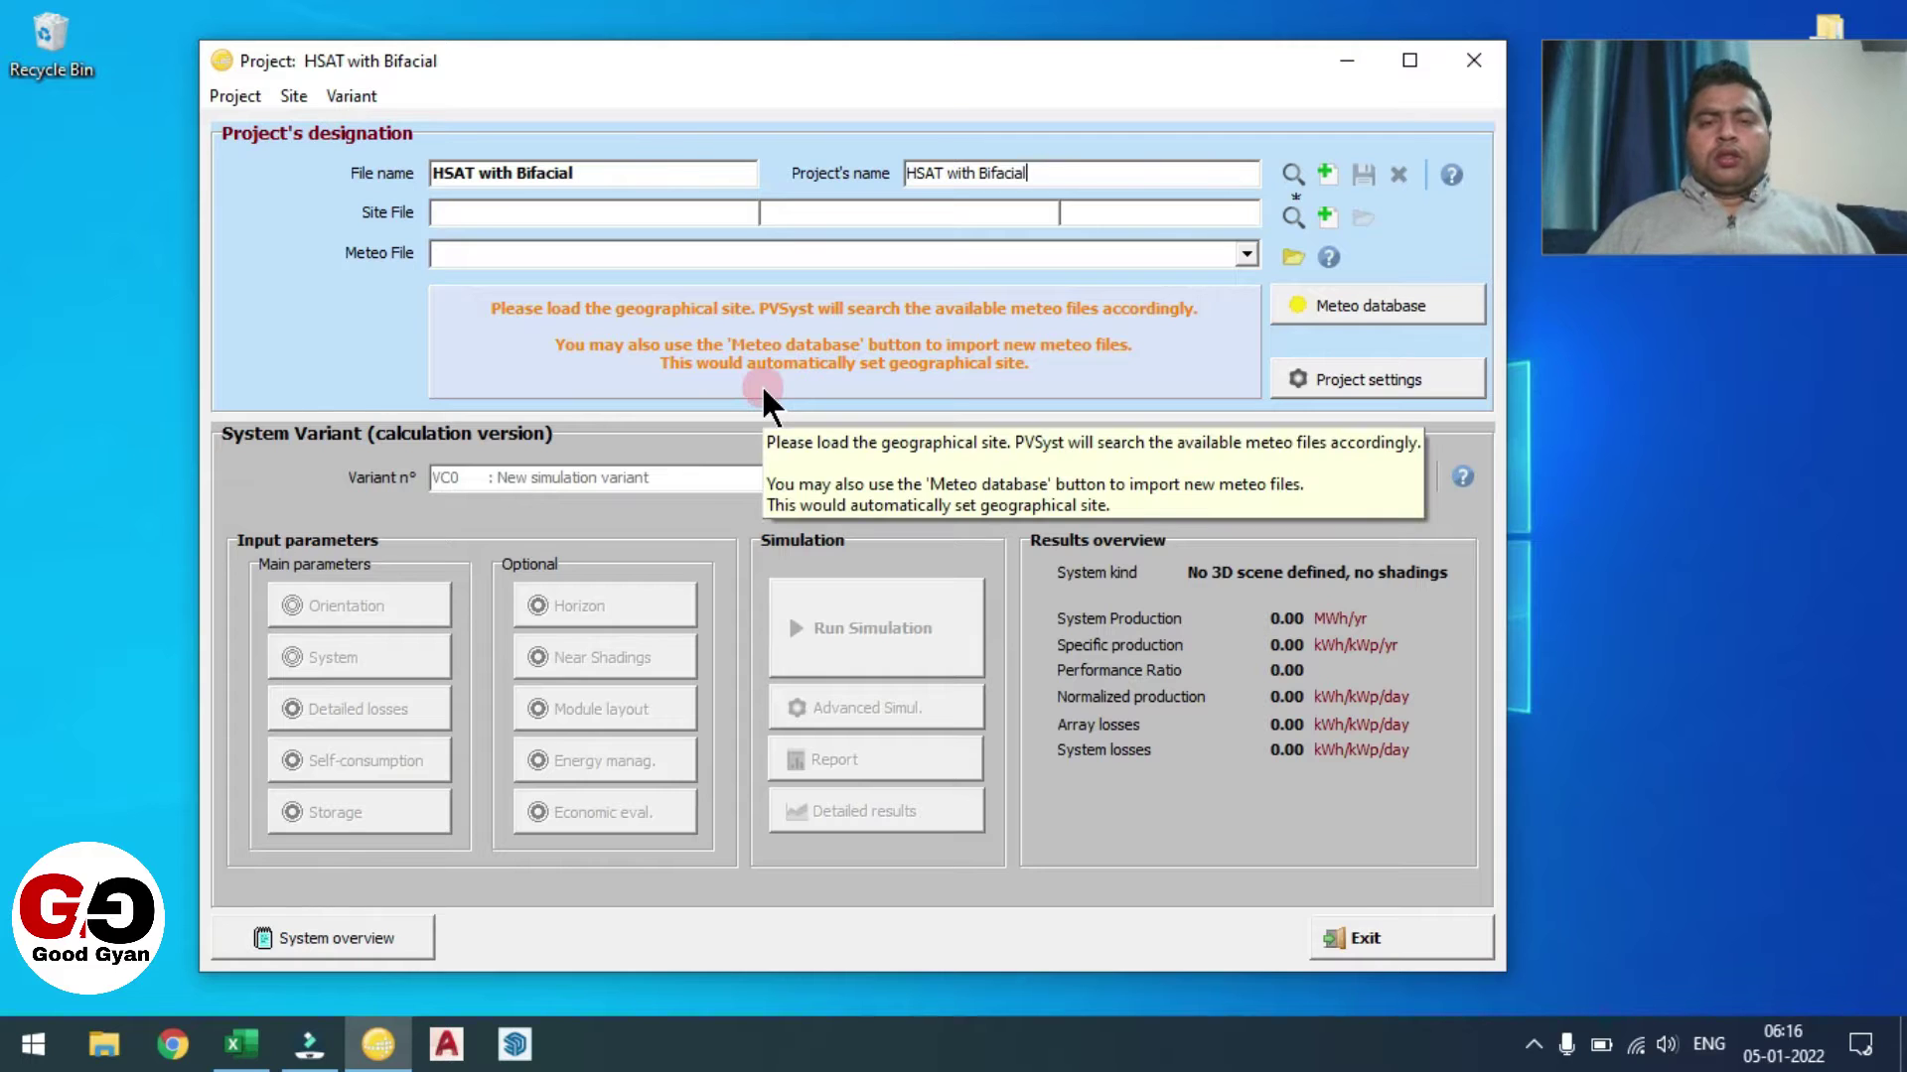
# - Create a new geographical site named "HSAT with Bifacial" with India as its country
pyautogui.click(1325, 210)
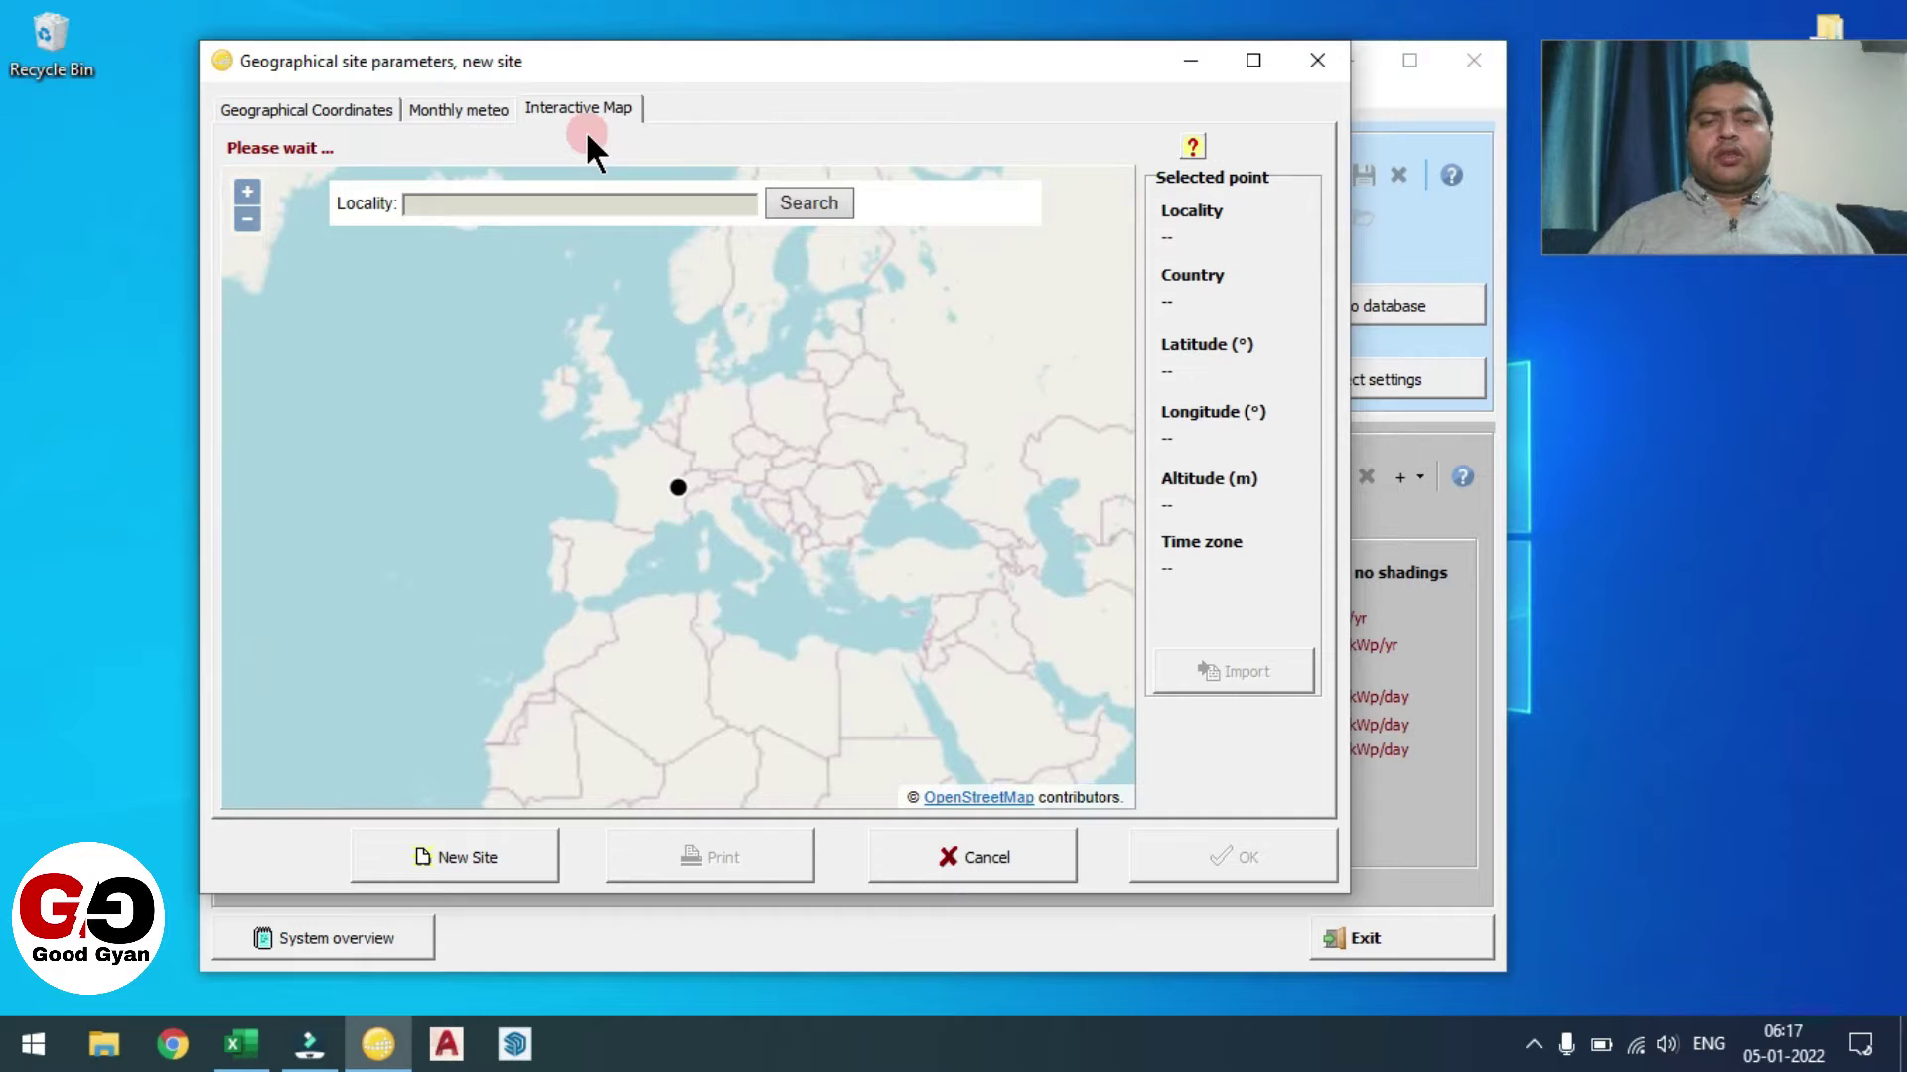
pyautogui.click(347, 104)
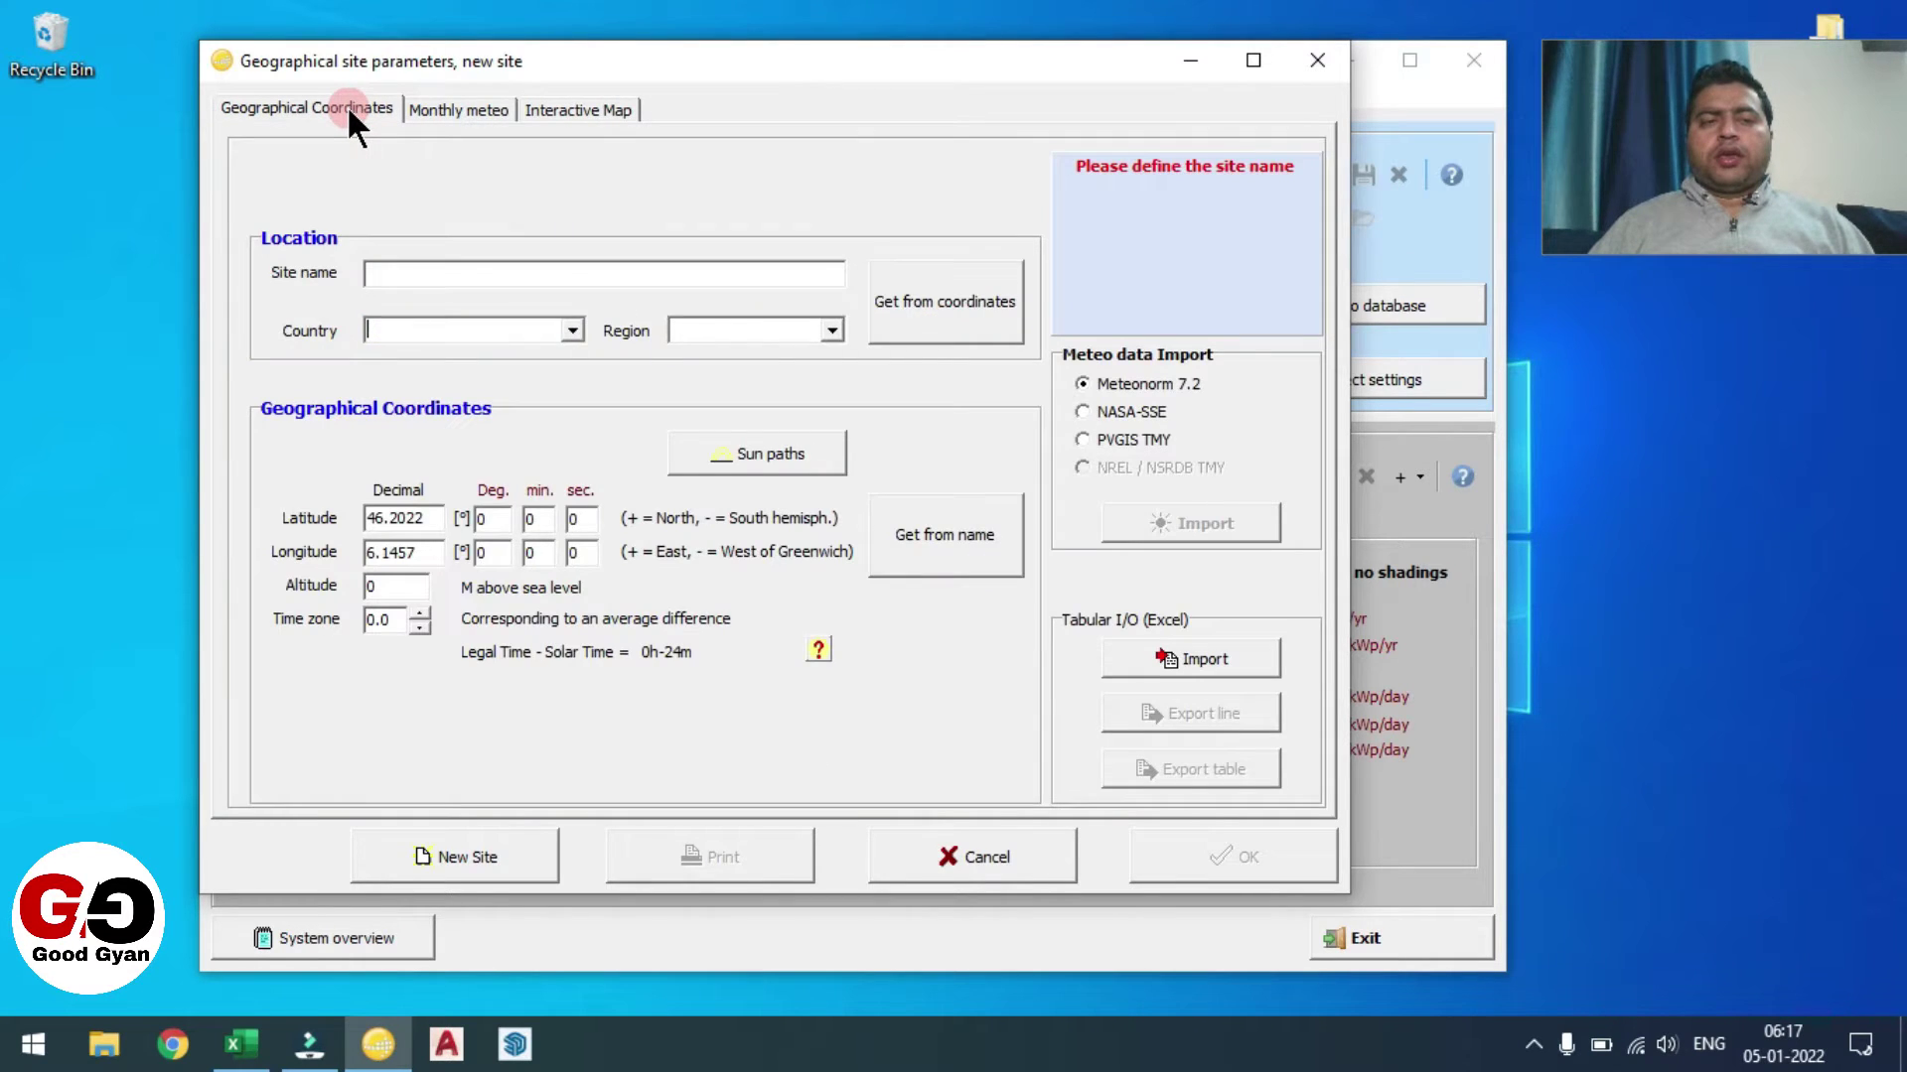
pyautogui.click(382, 275)
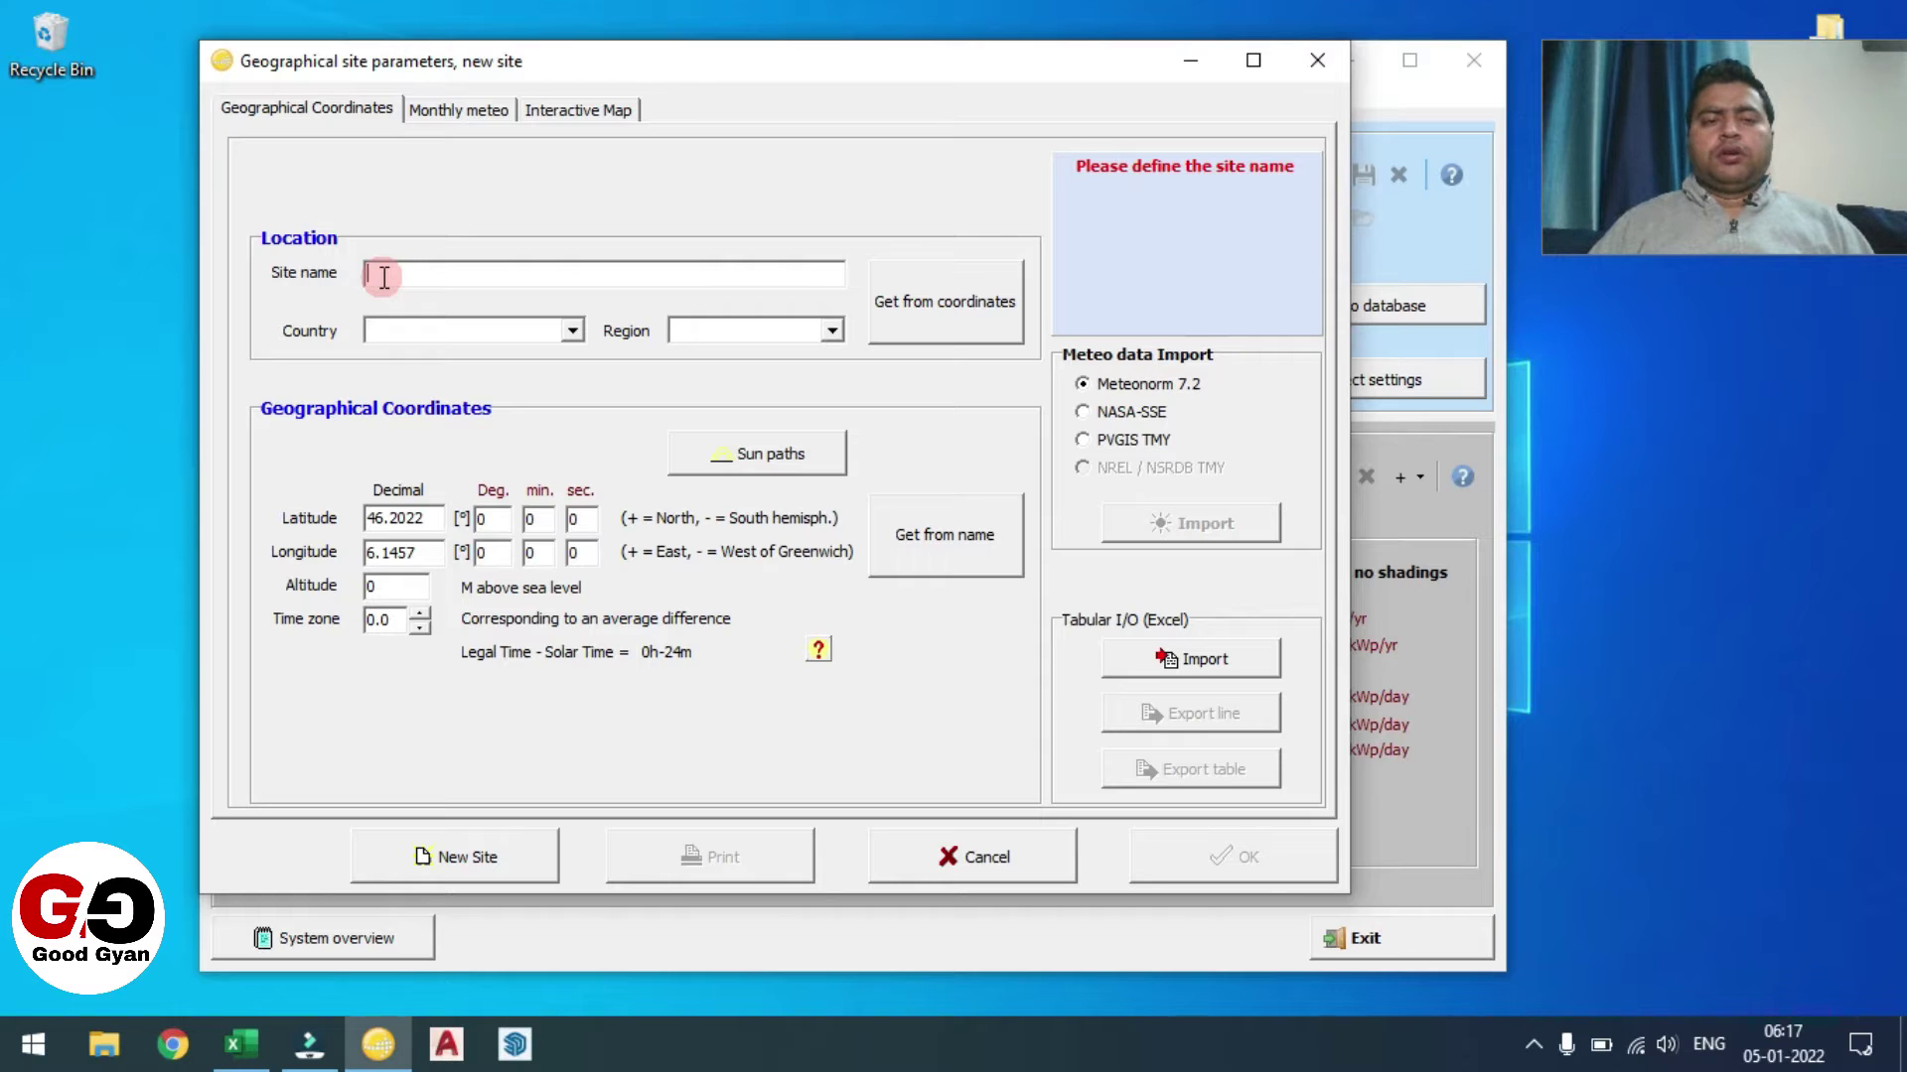
pyautogui.write('HSAT with Bifacial')
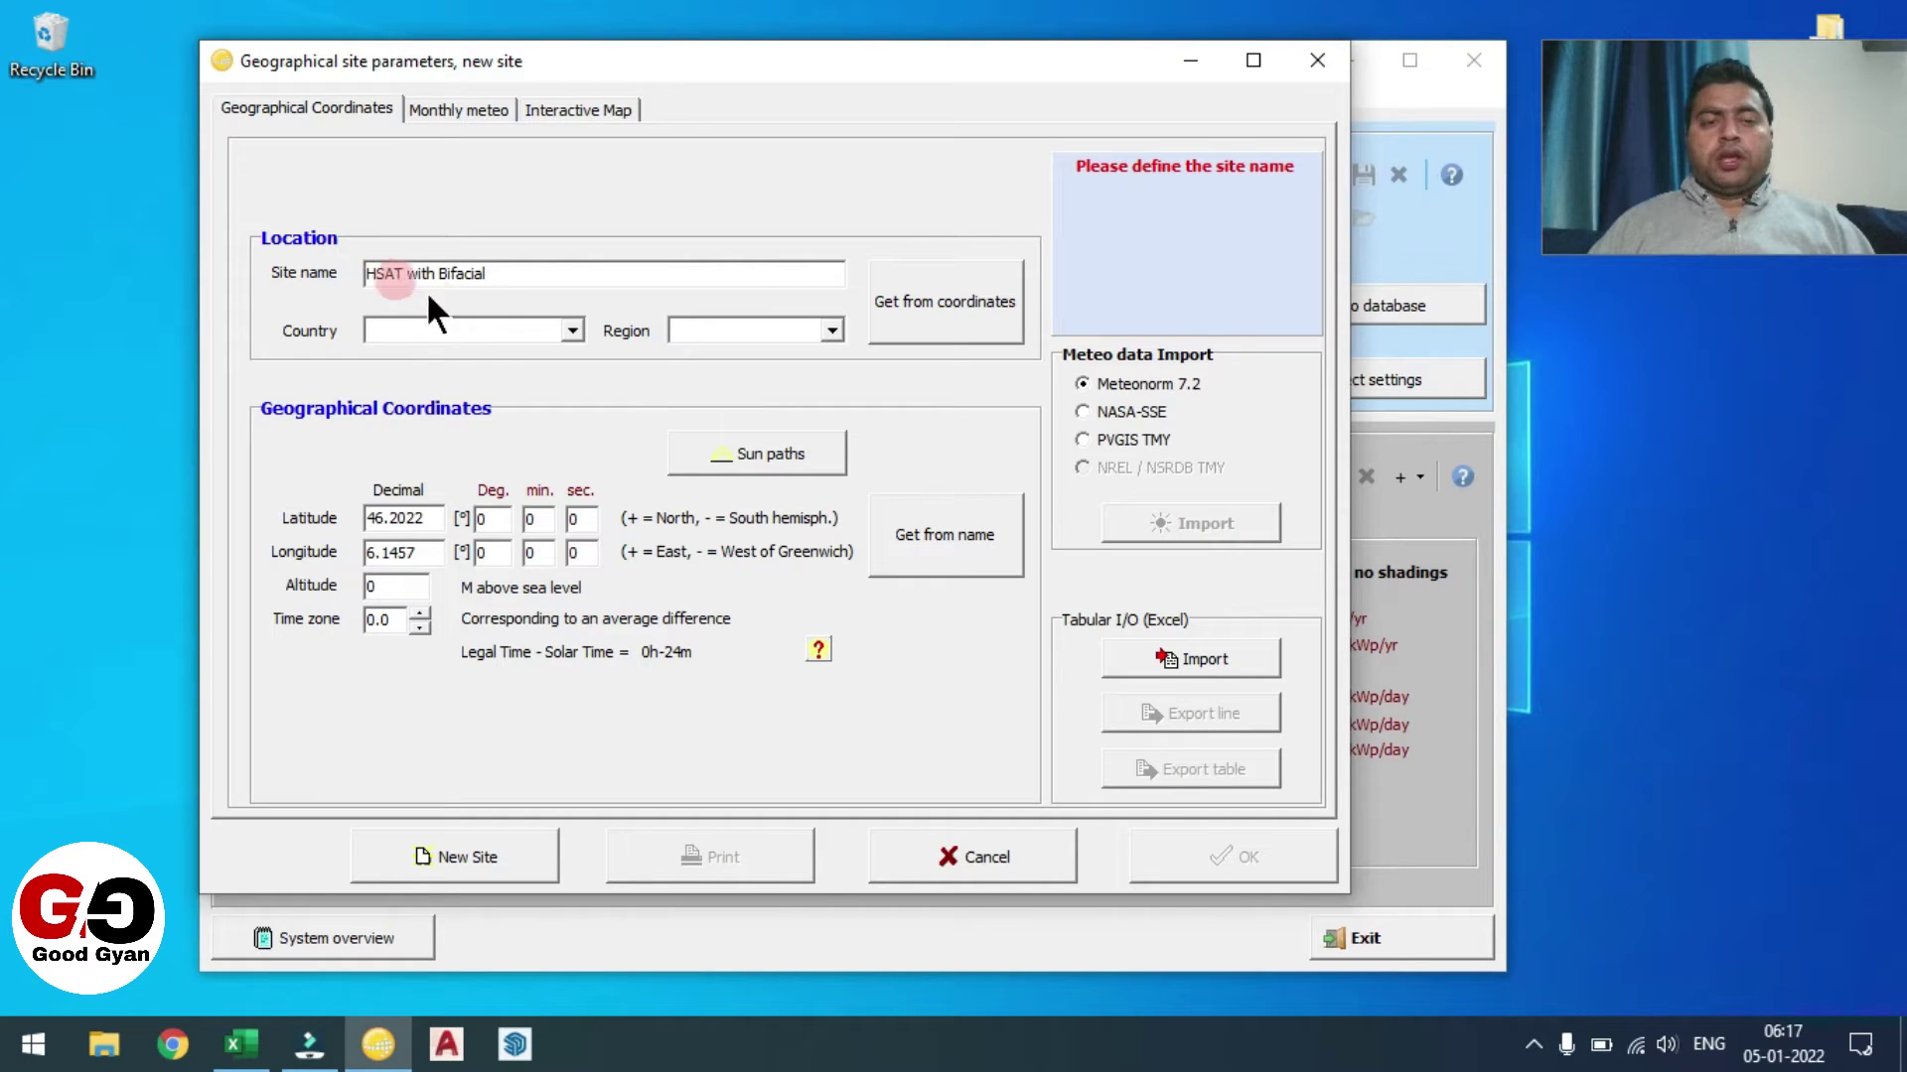
pyautogui.click(561, 332)
pyautogui.click(571, 332)
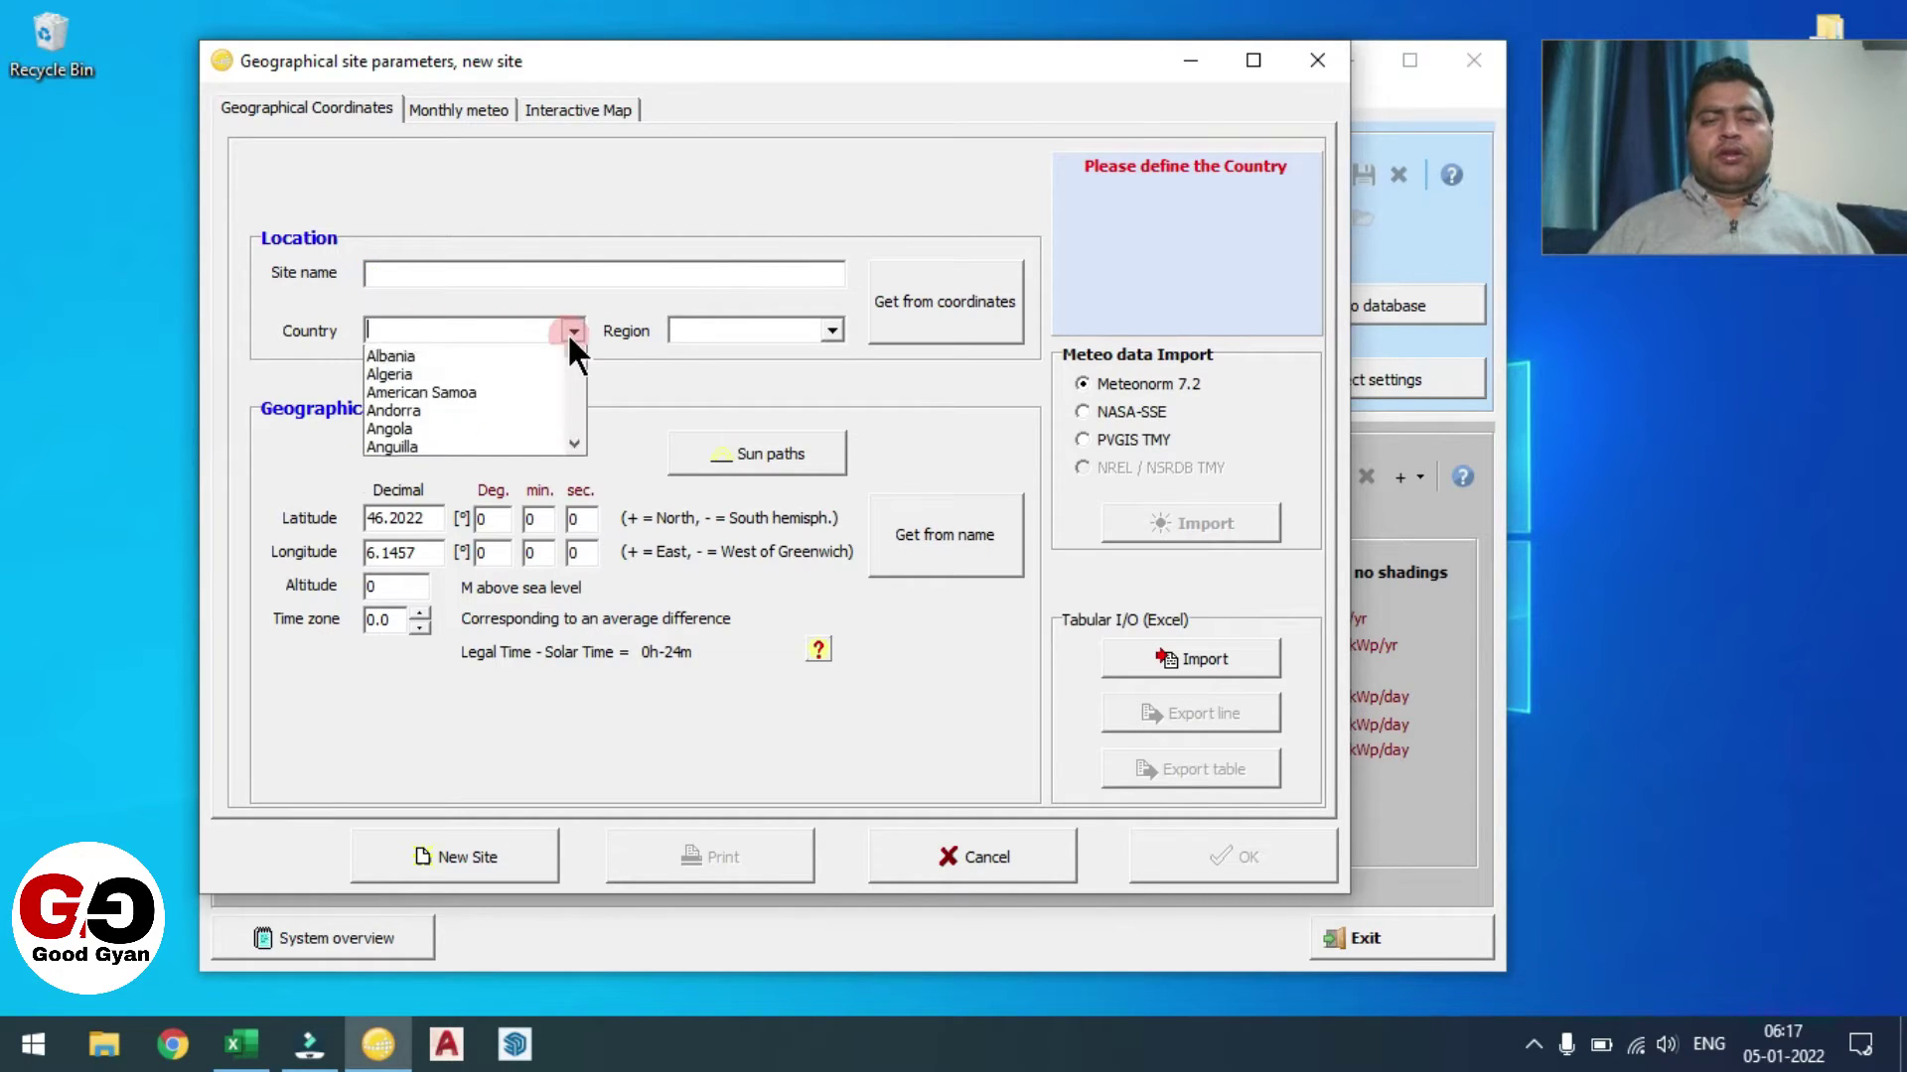
pyautogui.write('Iceland')
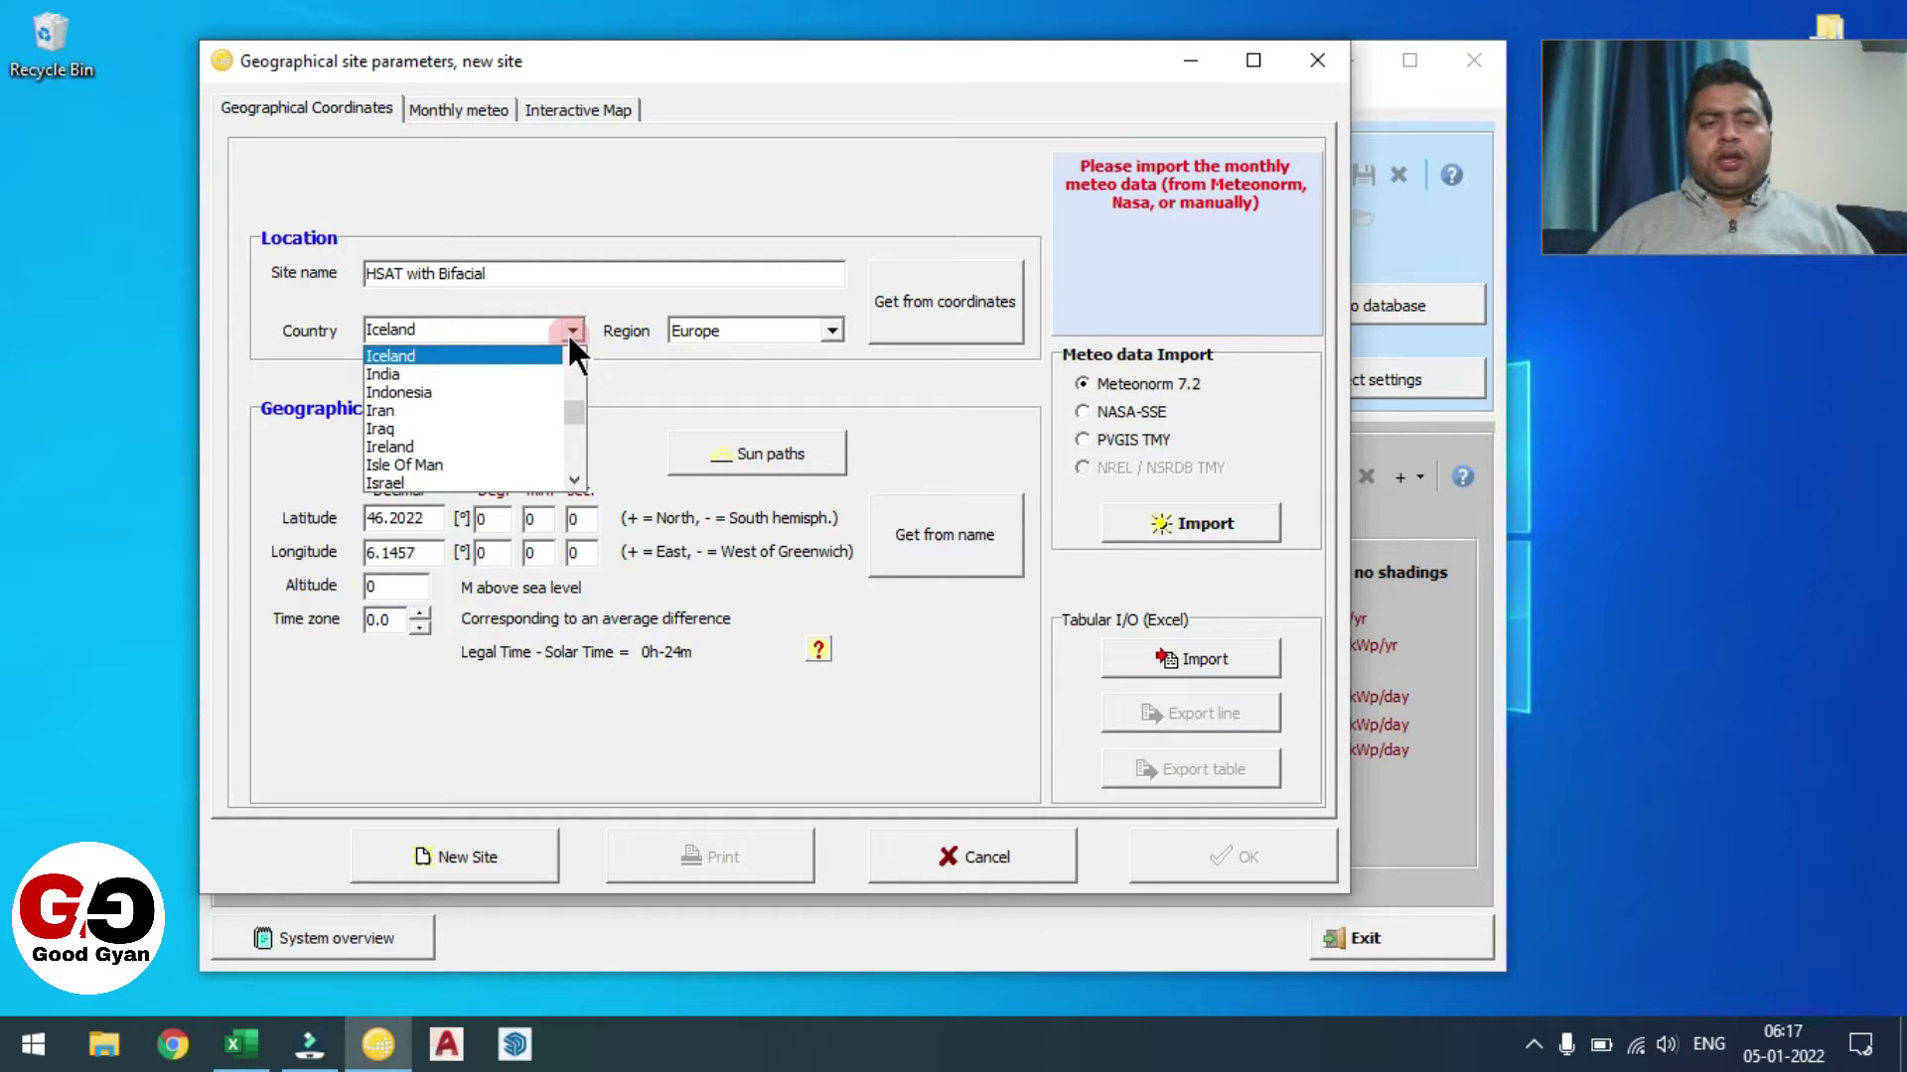
pyautogui.click(420, 374)
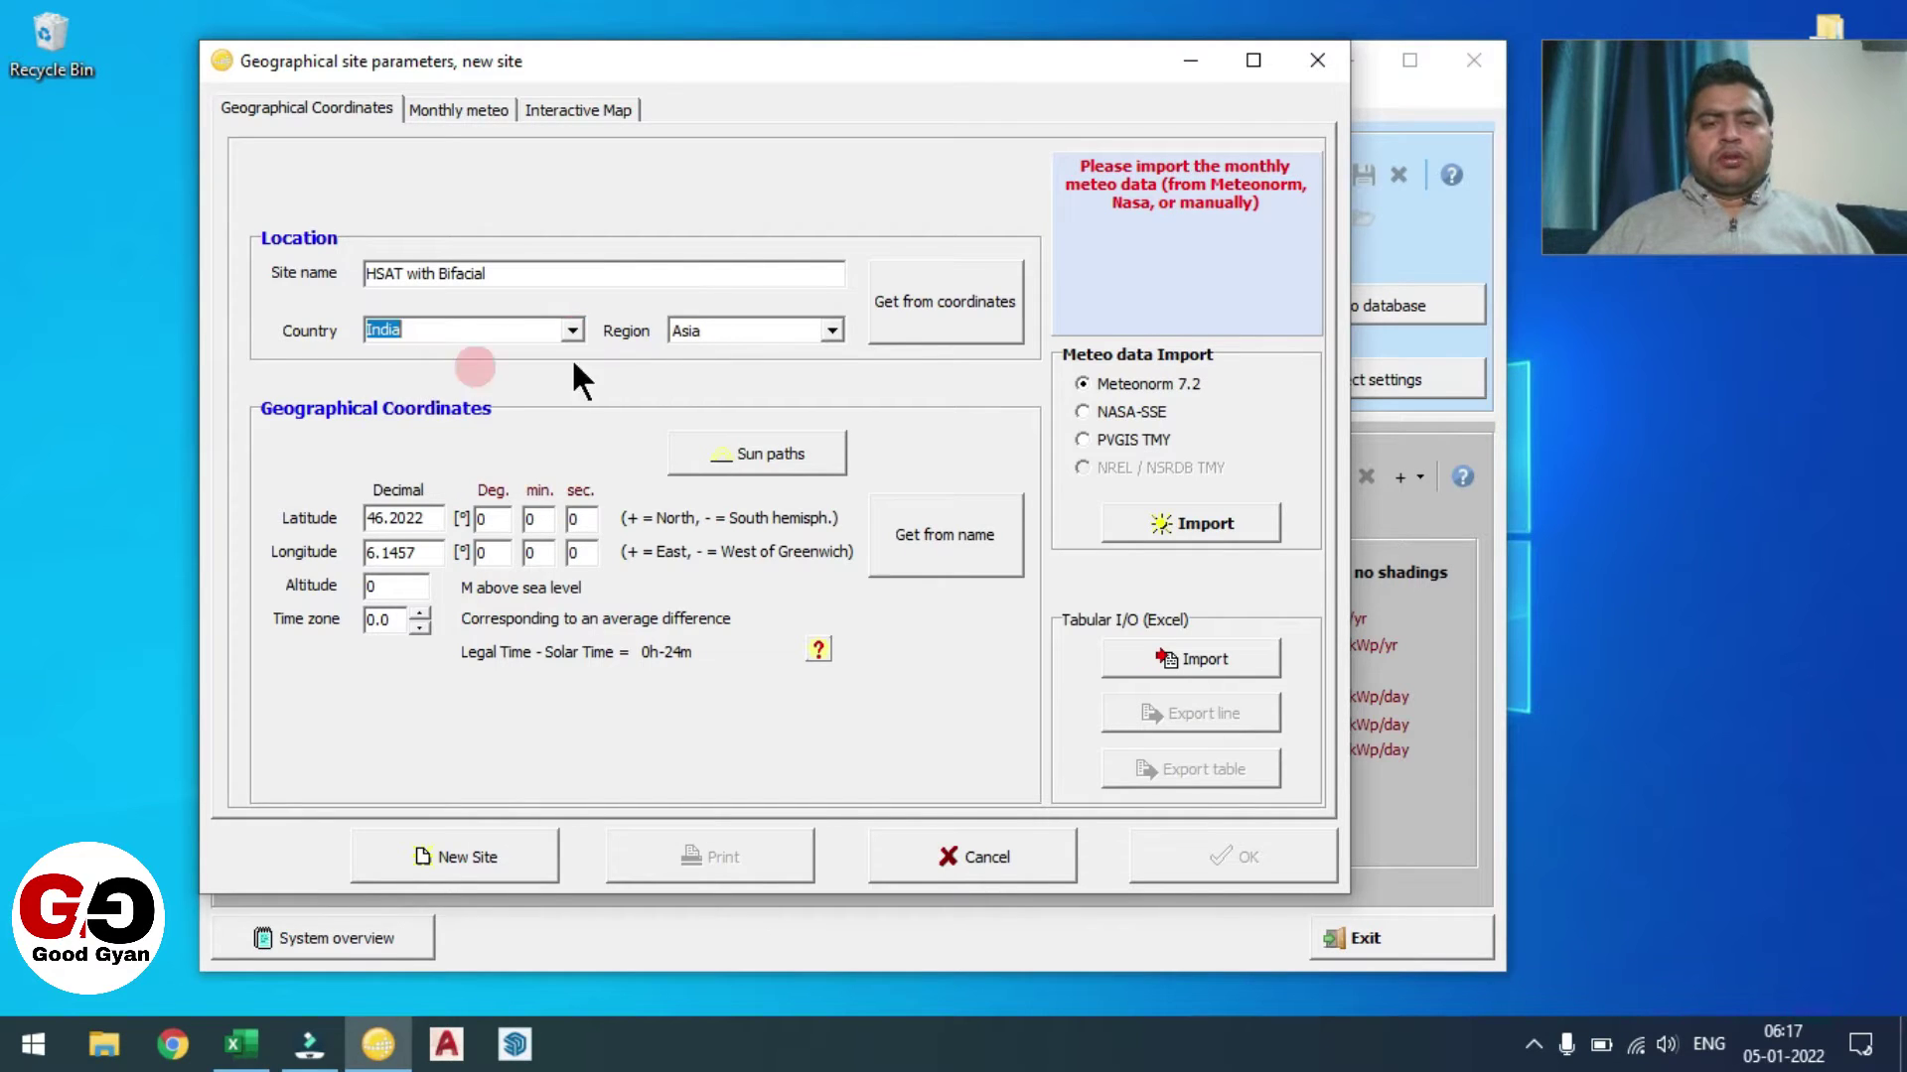
# - Set the site's decimal latitude to 25.37 and longitude to 74.56
pyautogui.click(428, 520)
pyautogui.moveTo(428, 520); pyautogui.dragTo(211, 522)
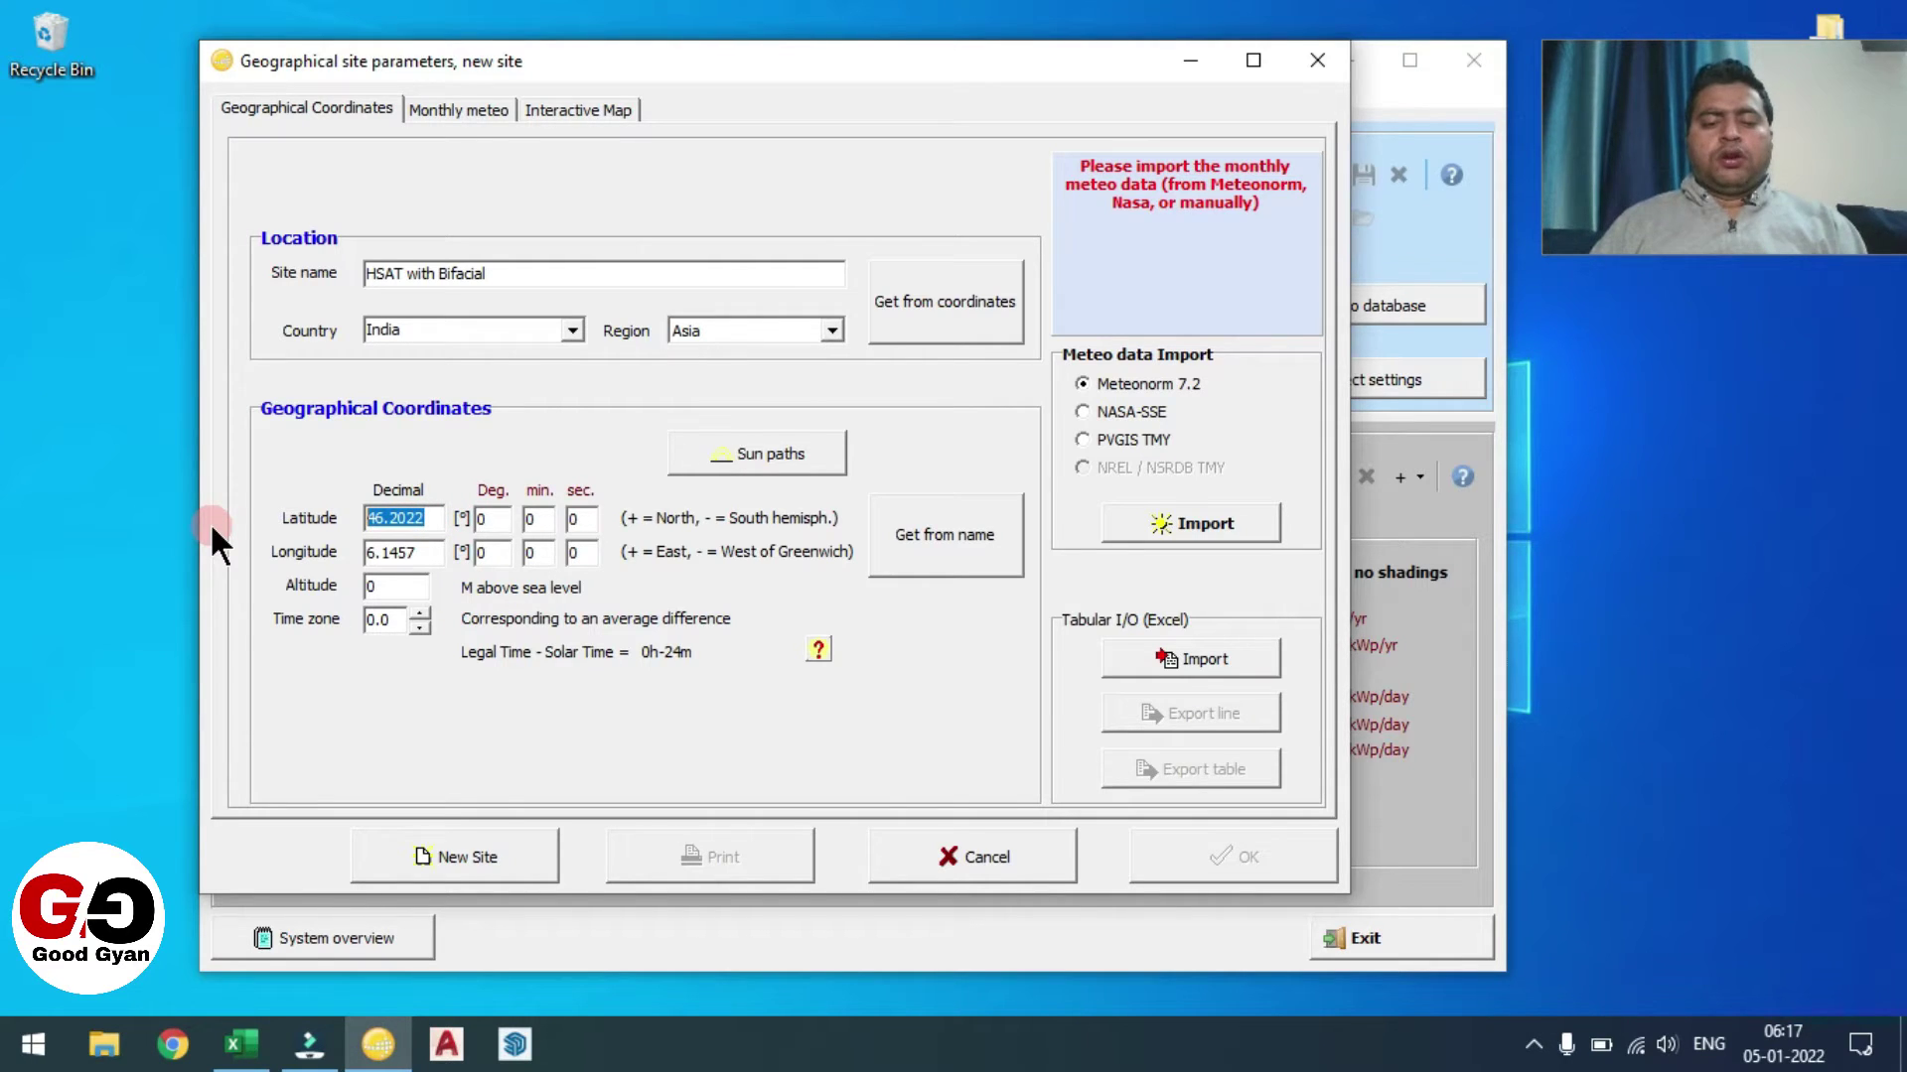
pyautogui.write('25.')
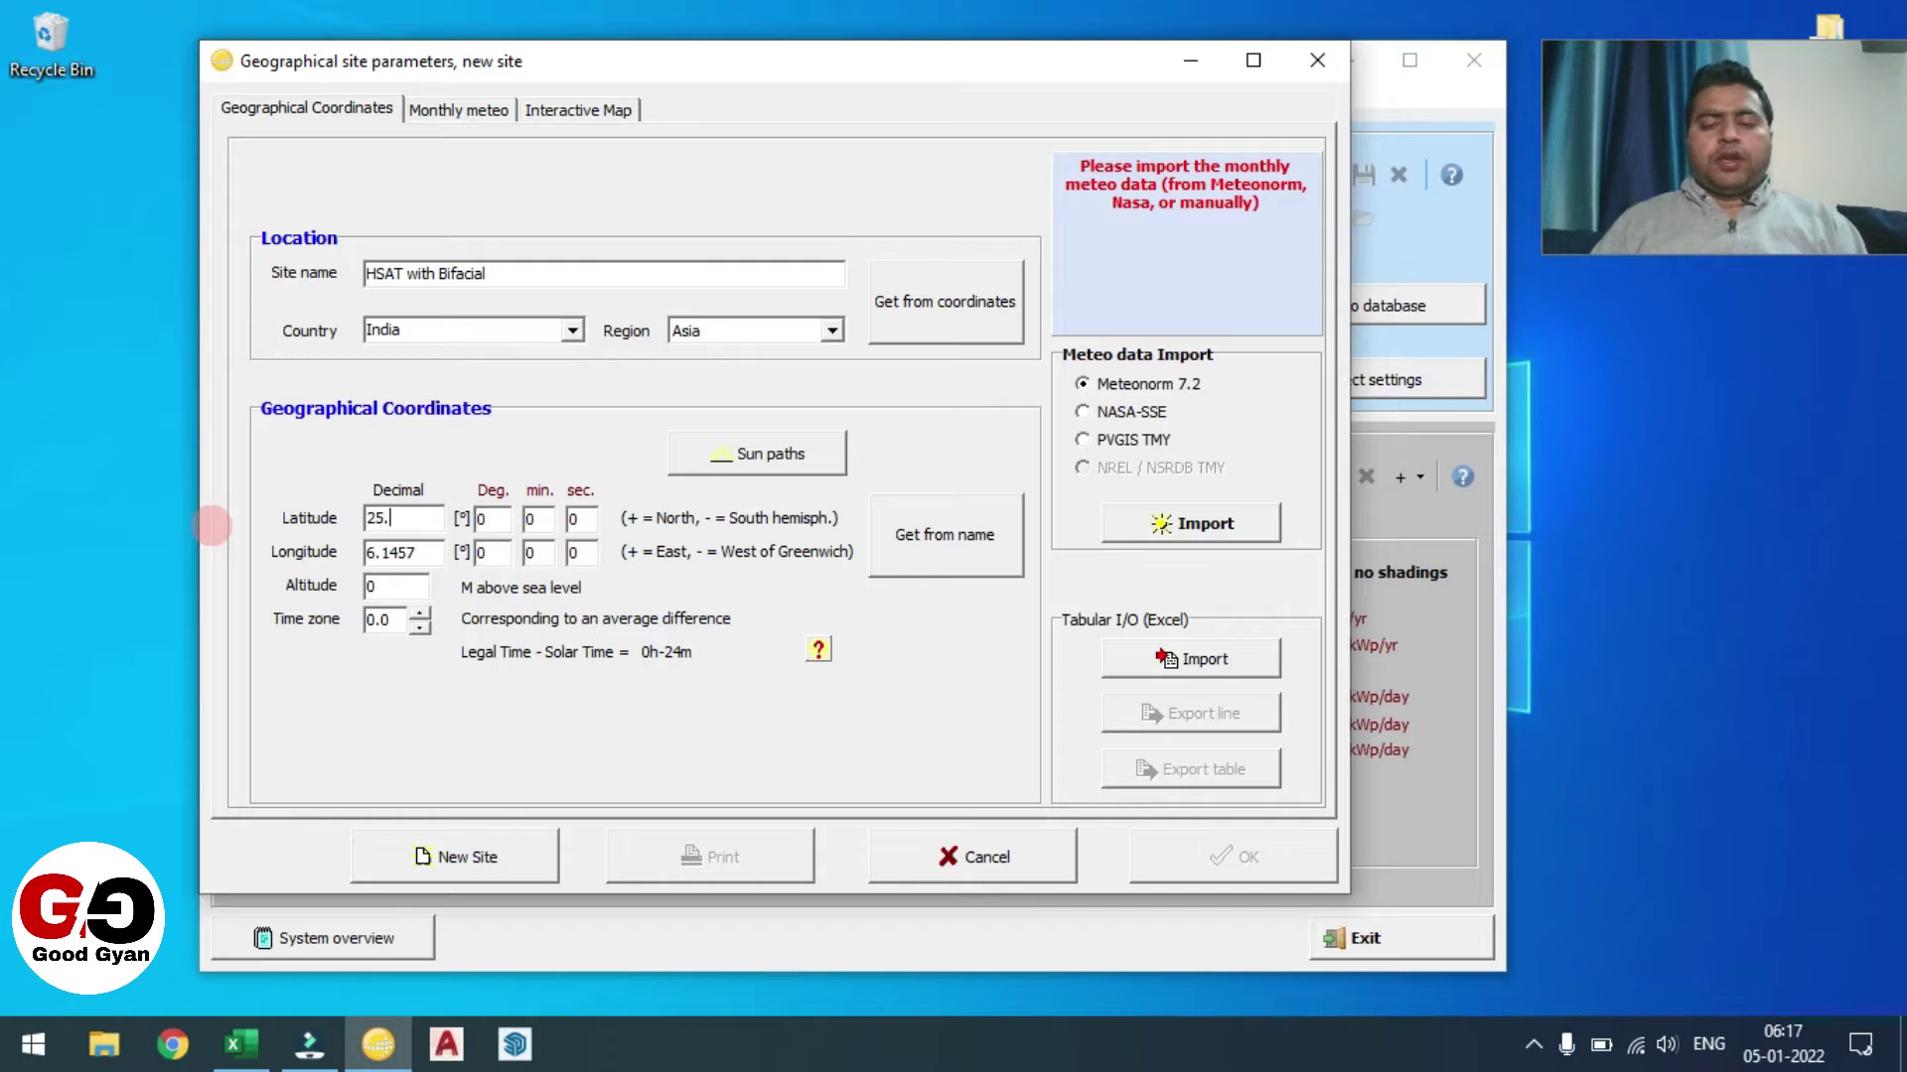
pyautogui.write('37')
pyautogui.press('Tab')
pyautogui.press('Tab')
pyautogui.press('Tab')
pyautogui.write('74.56')
pyautogui.press('Tab')
pyautogui.press('Tab')
pyautogui.press('Tab')
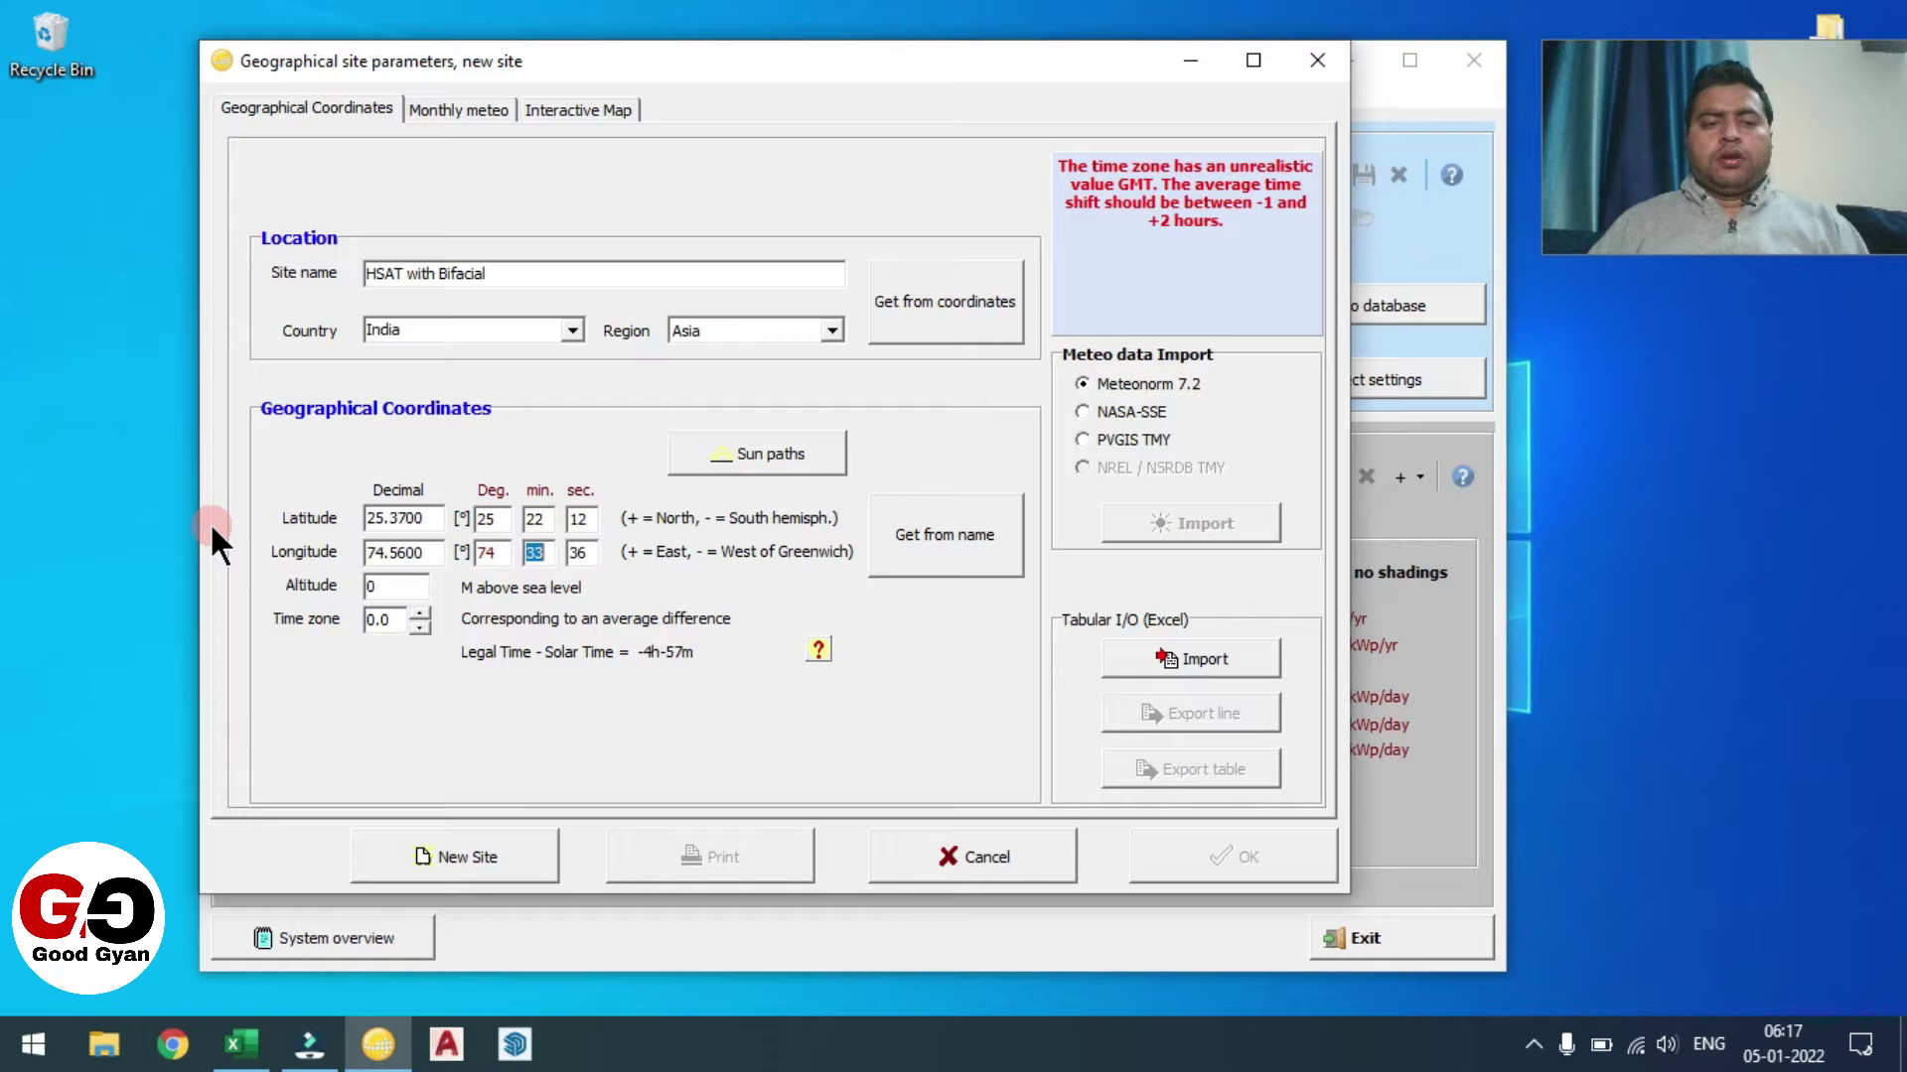
# - Set the site's altitude to 321 m above sea level and its time zone to 5.0
pyautogui.write('321')
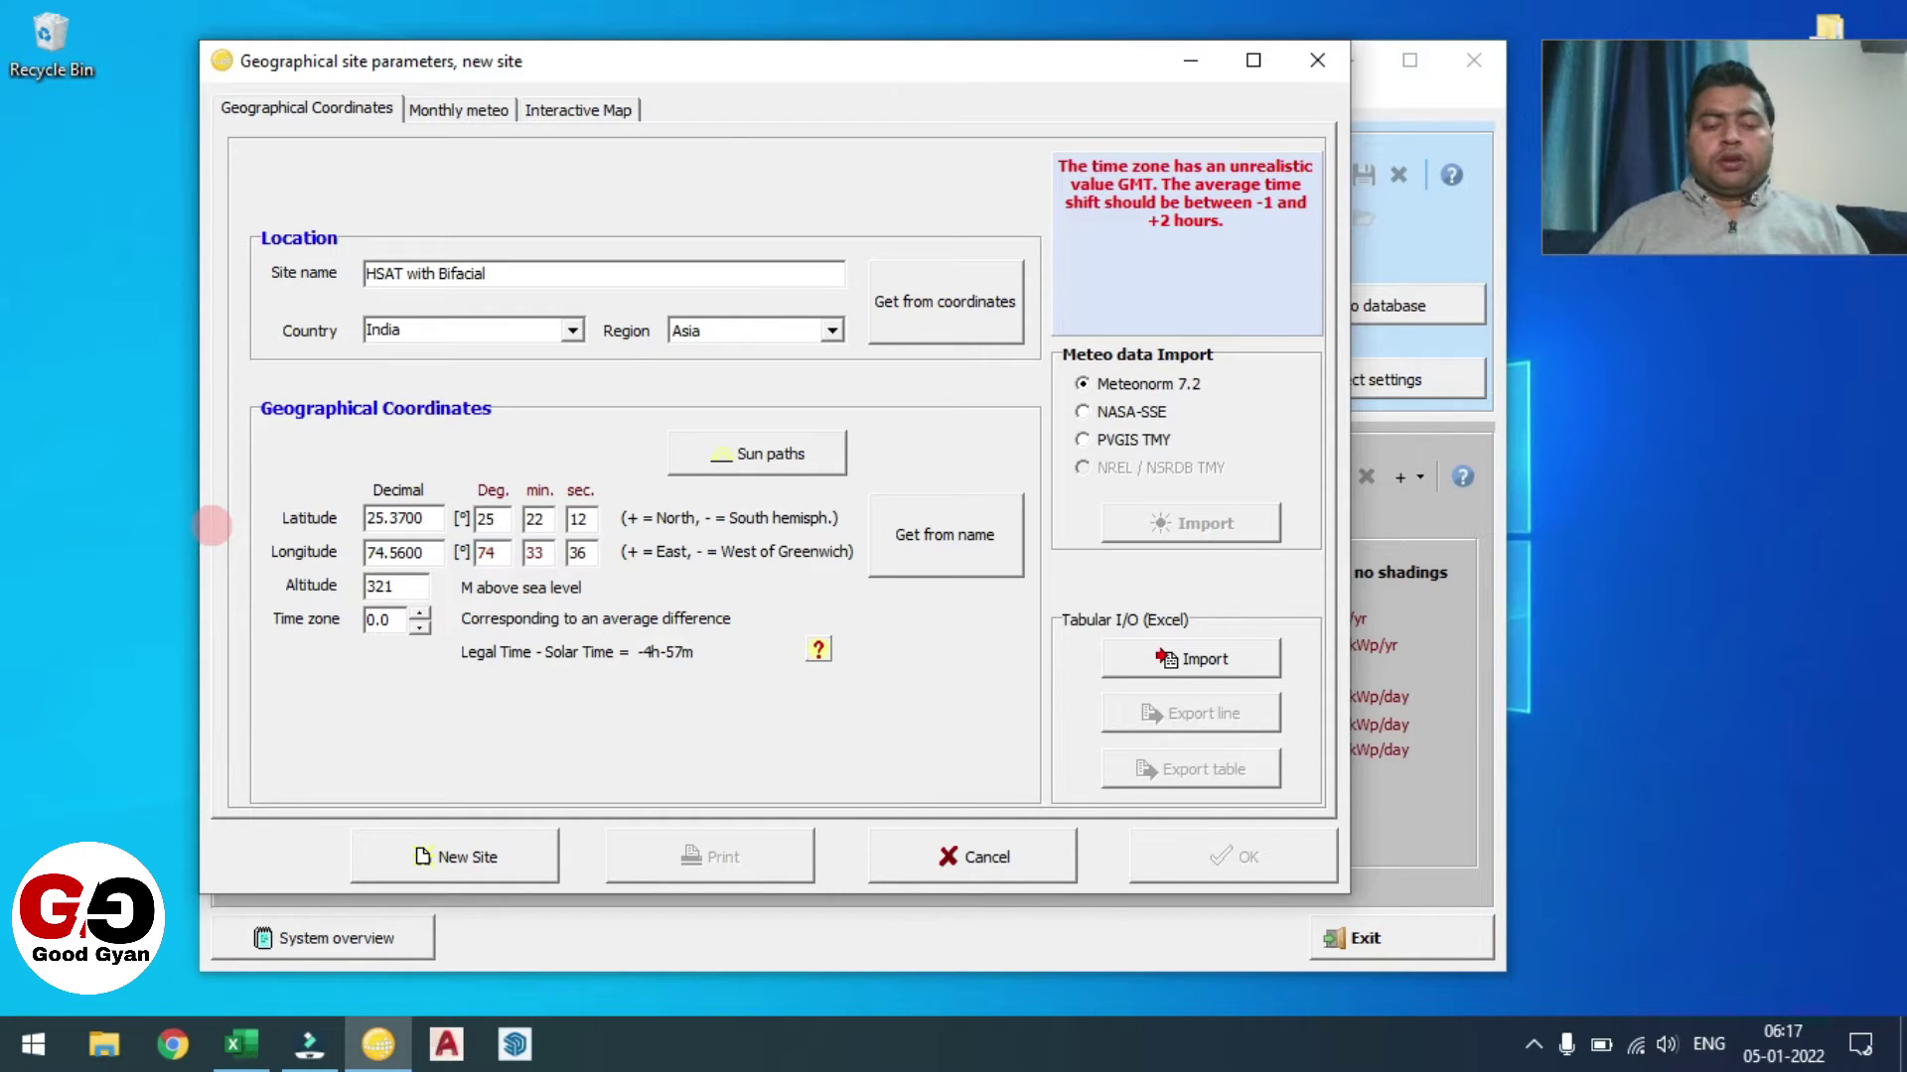
pyautogui.press('Tab')
pyautogui.click(415, 611)
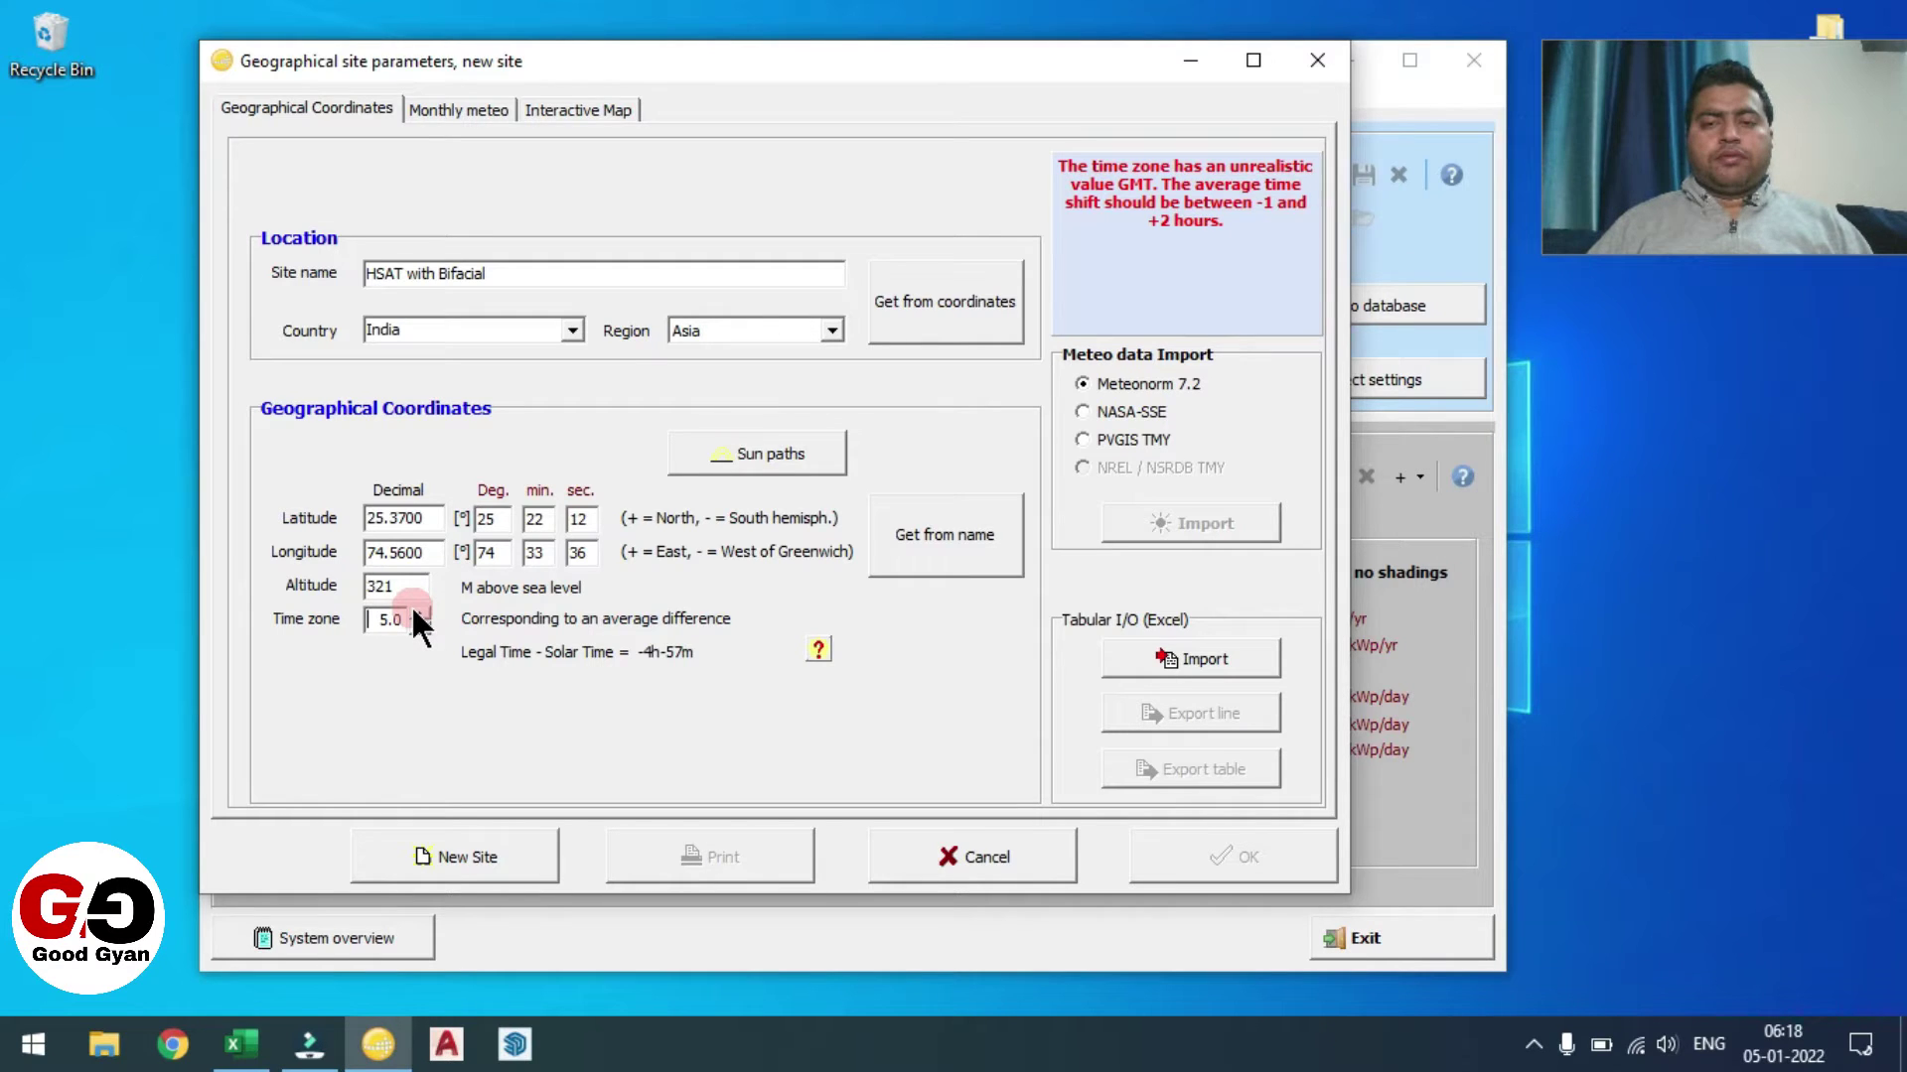
# - Import Meteonorm 7.2 meteo data for the site and save the site file as "HSAT with Bifacial_MN72"
pyautogui.click(1202, 385)
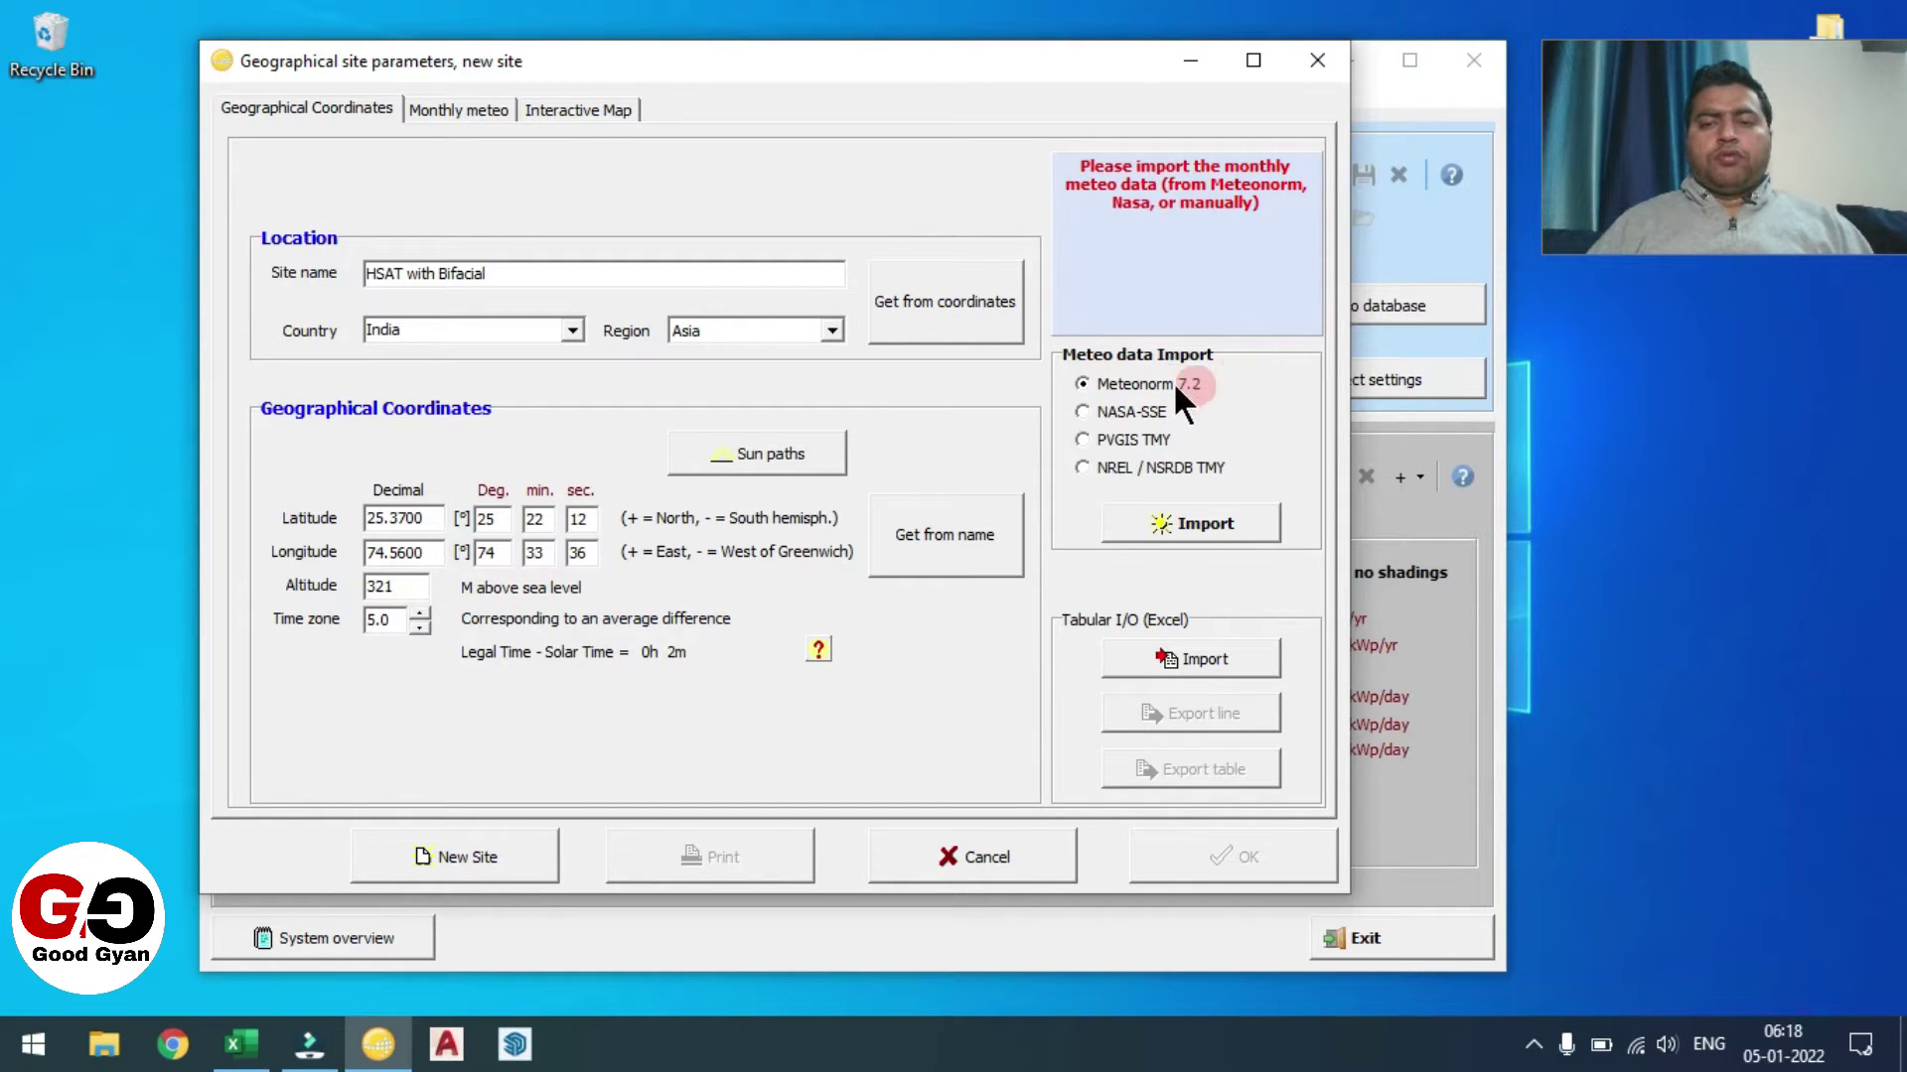
pyautogui.click(1177, 524)
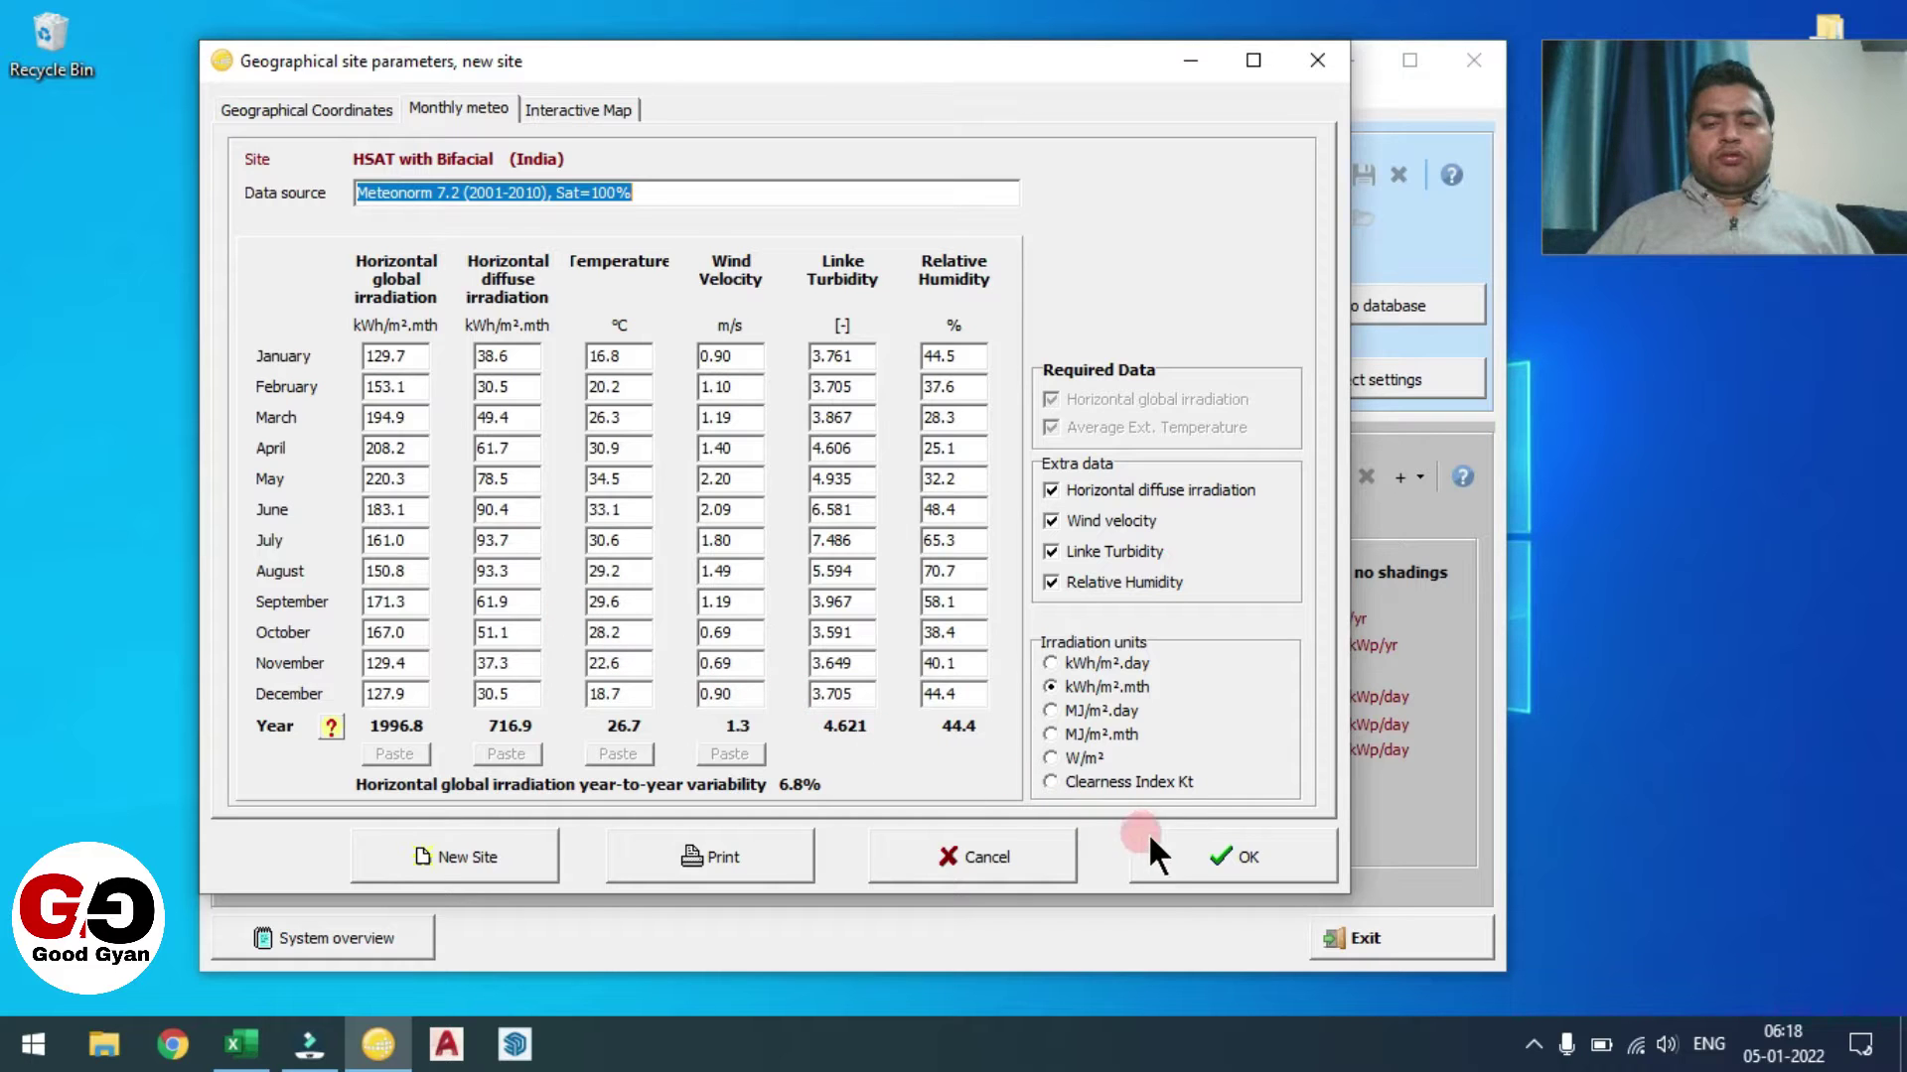
pyautogui.click(1195, 852)
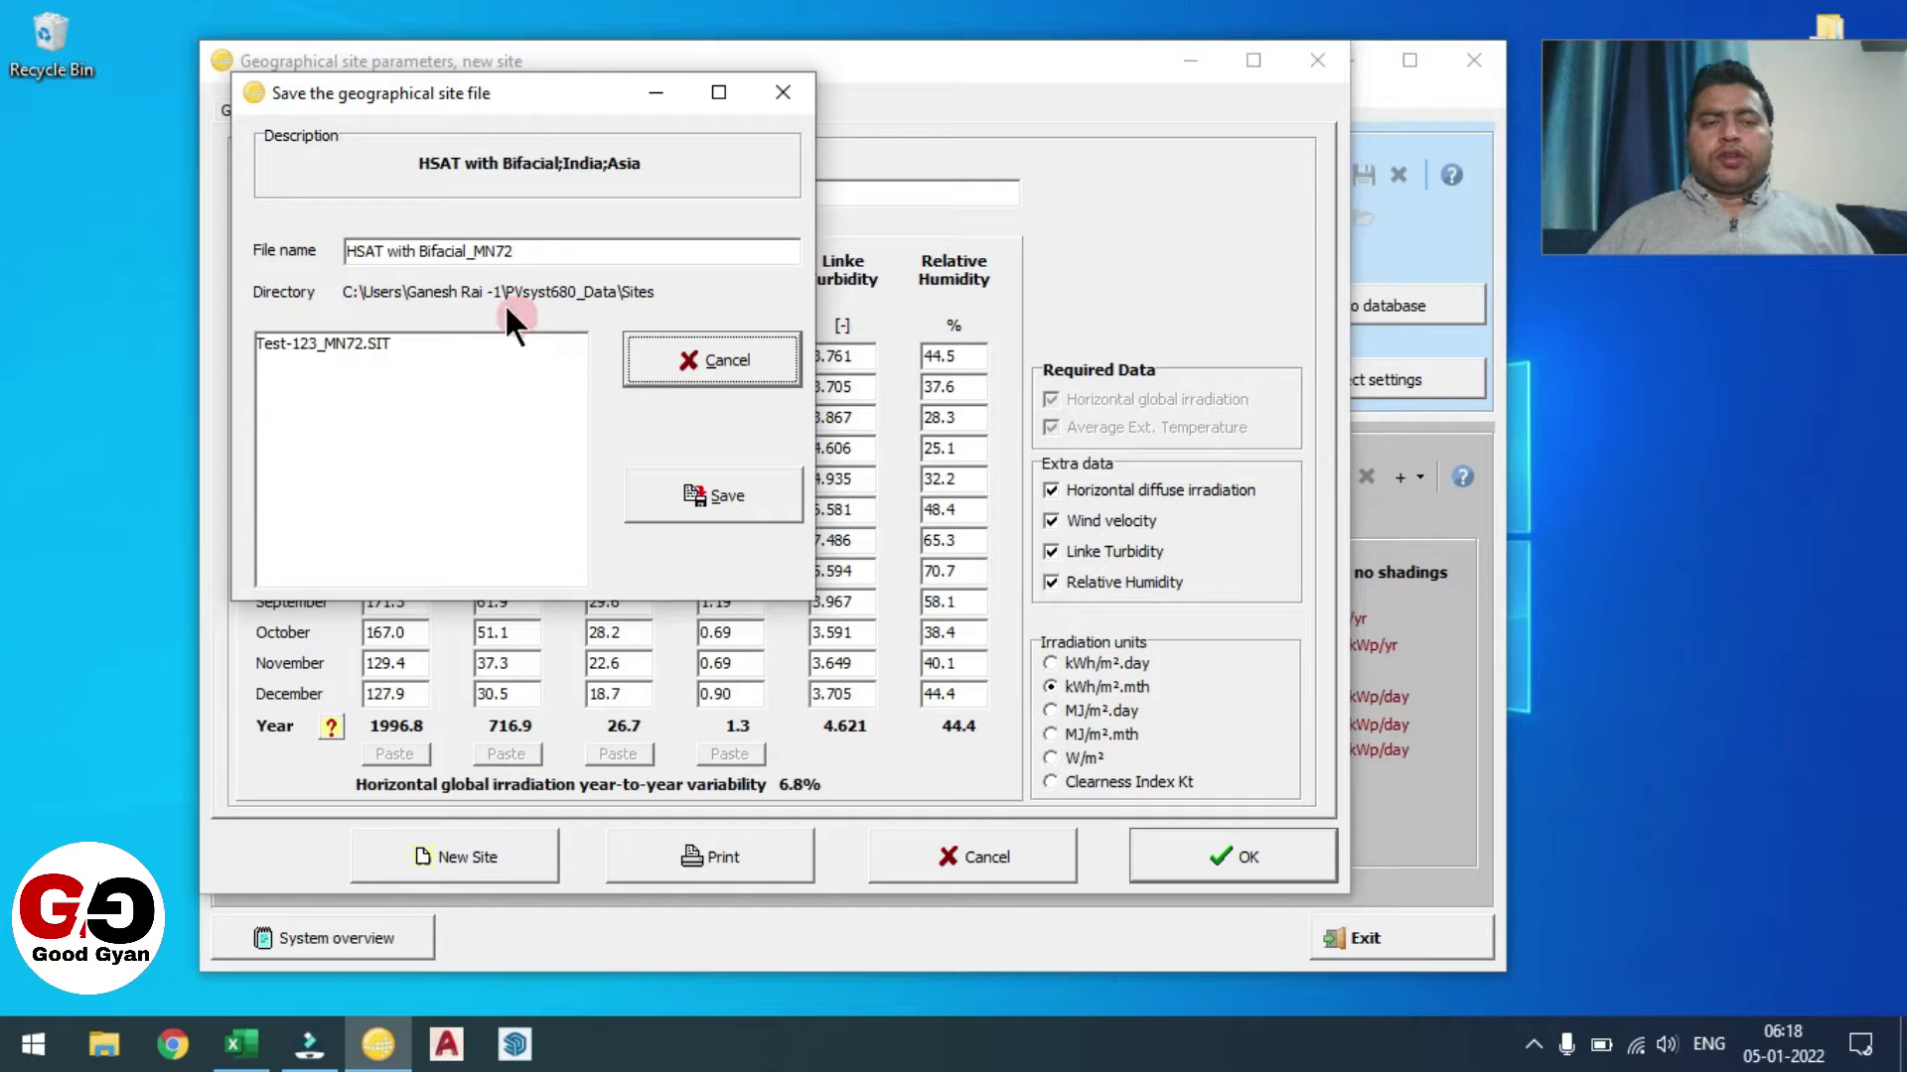
pyautogui.click(695, 495)
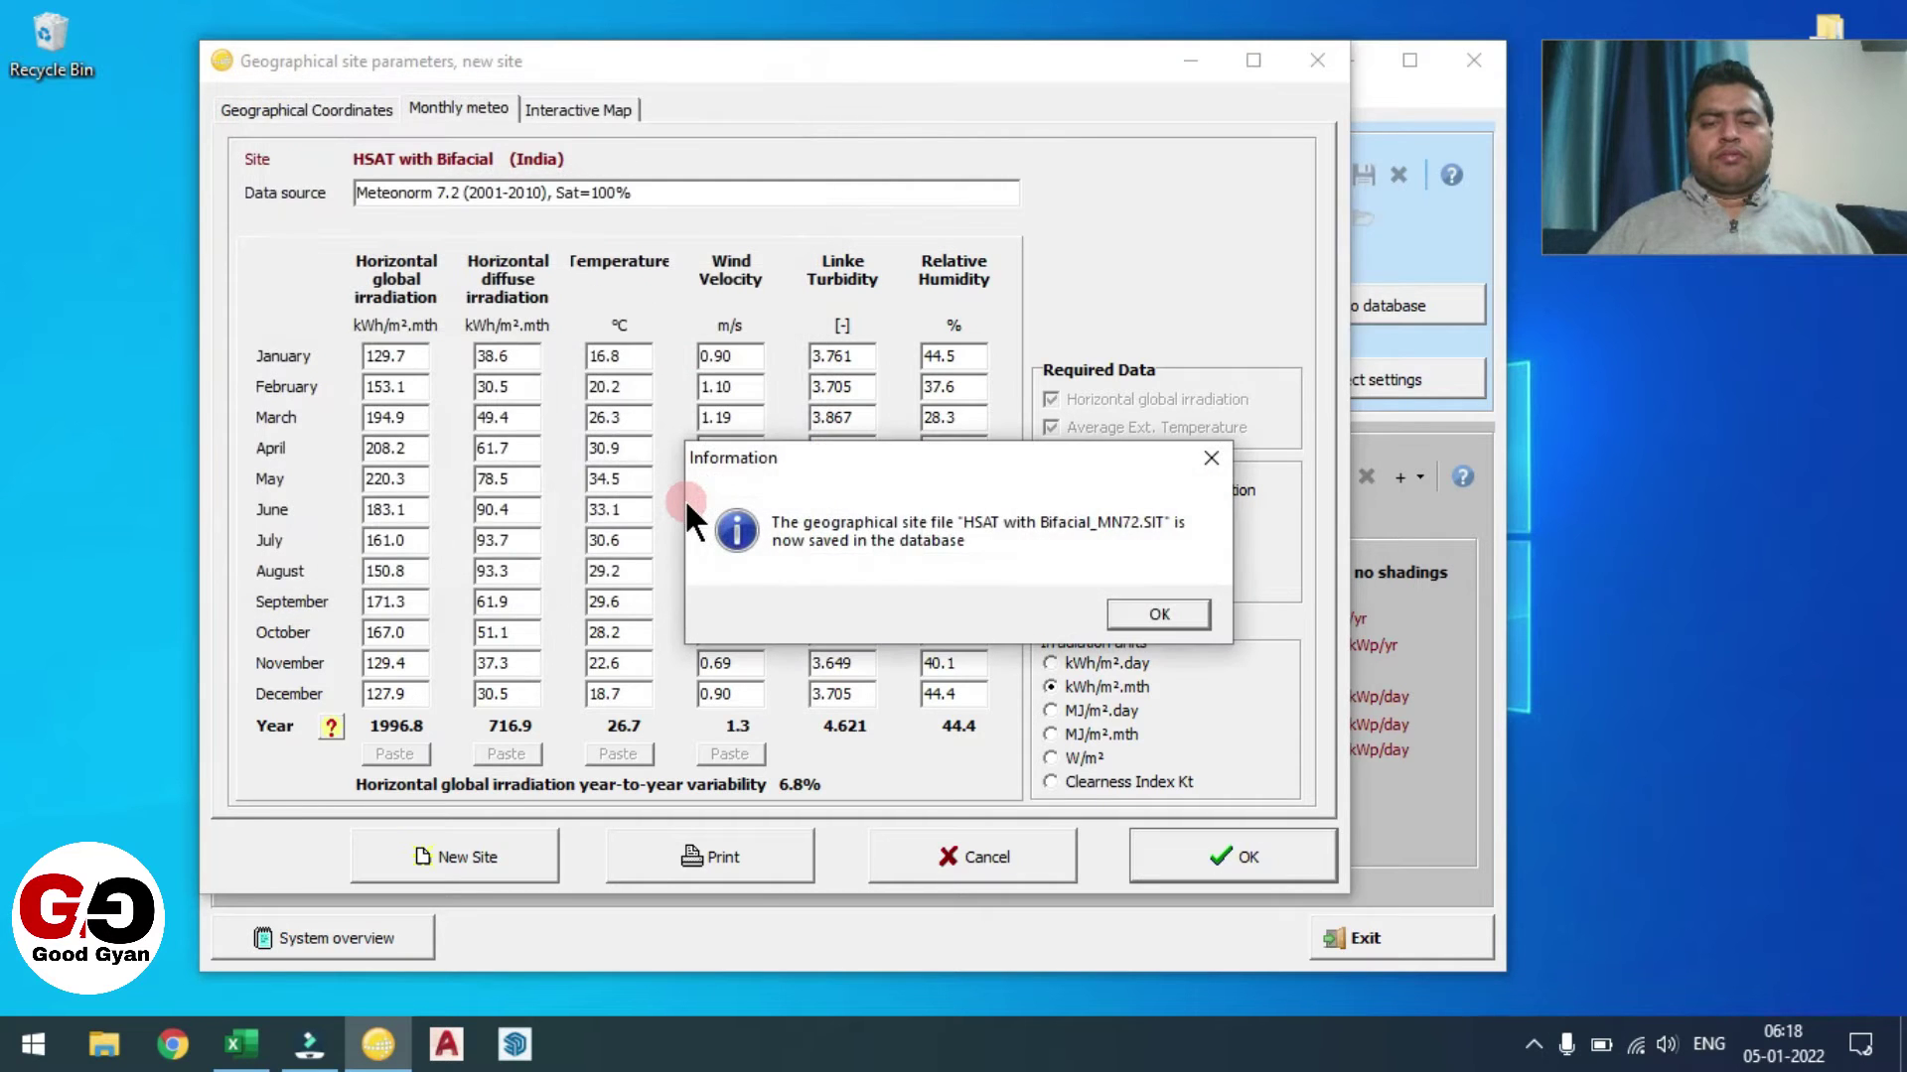
pyautogui.click(1147, 615)
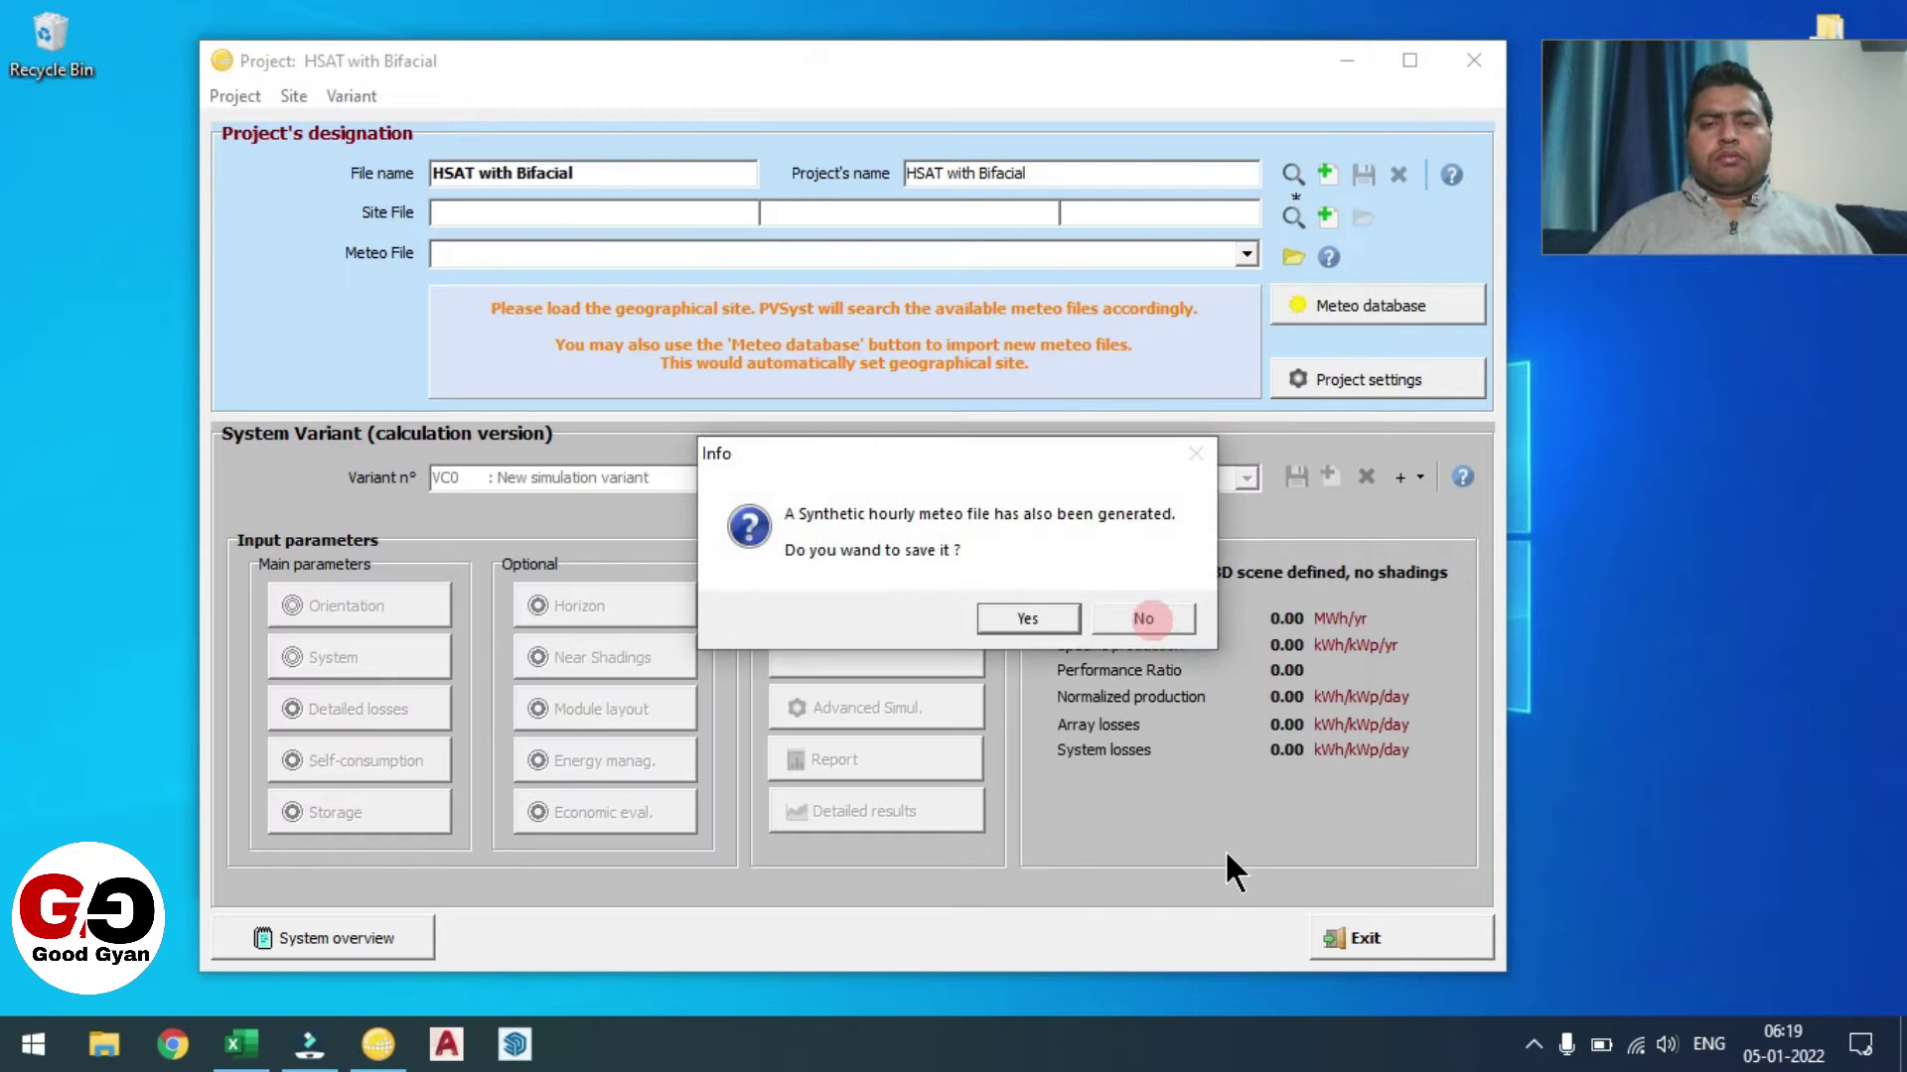
# - Save the generated synthetic hourly meteo file and save the "HSAT with Bifacial" project
pyautogui.click(1033, 620)
pyautogui.click(721, 502)
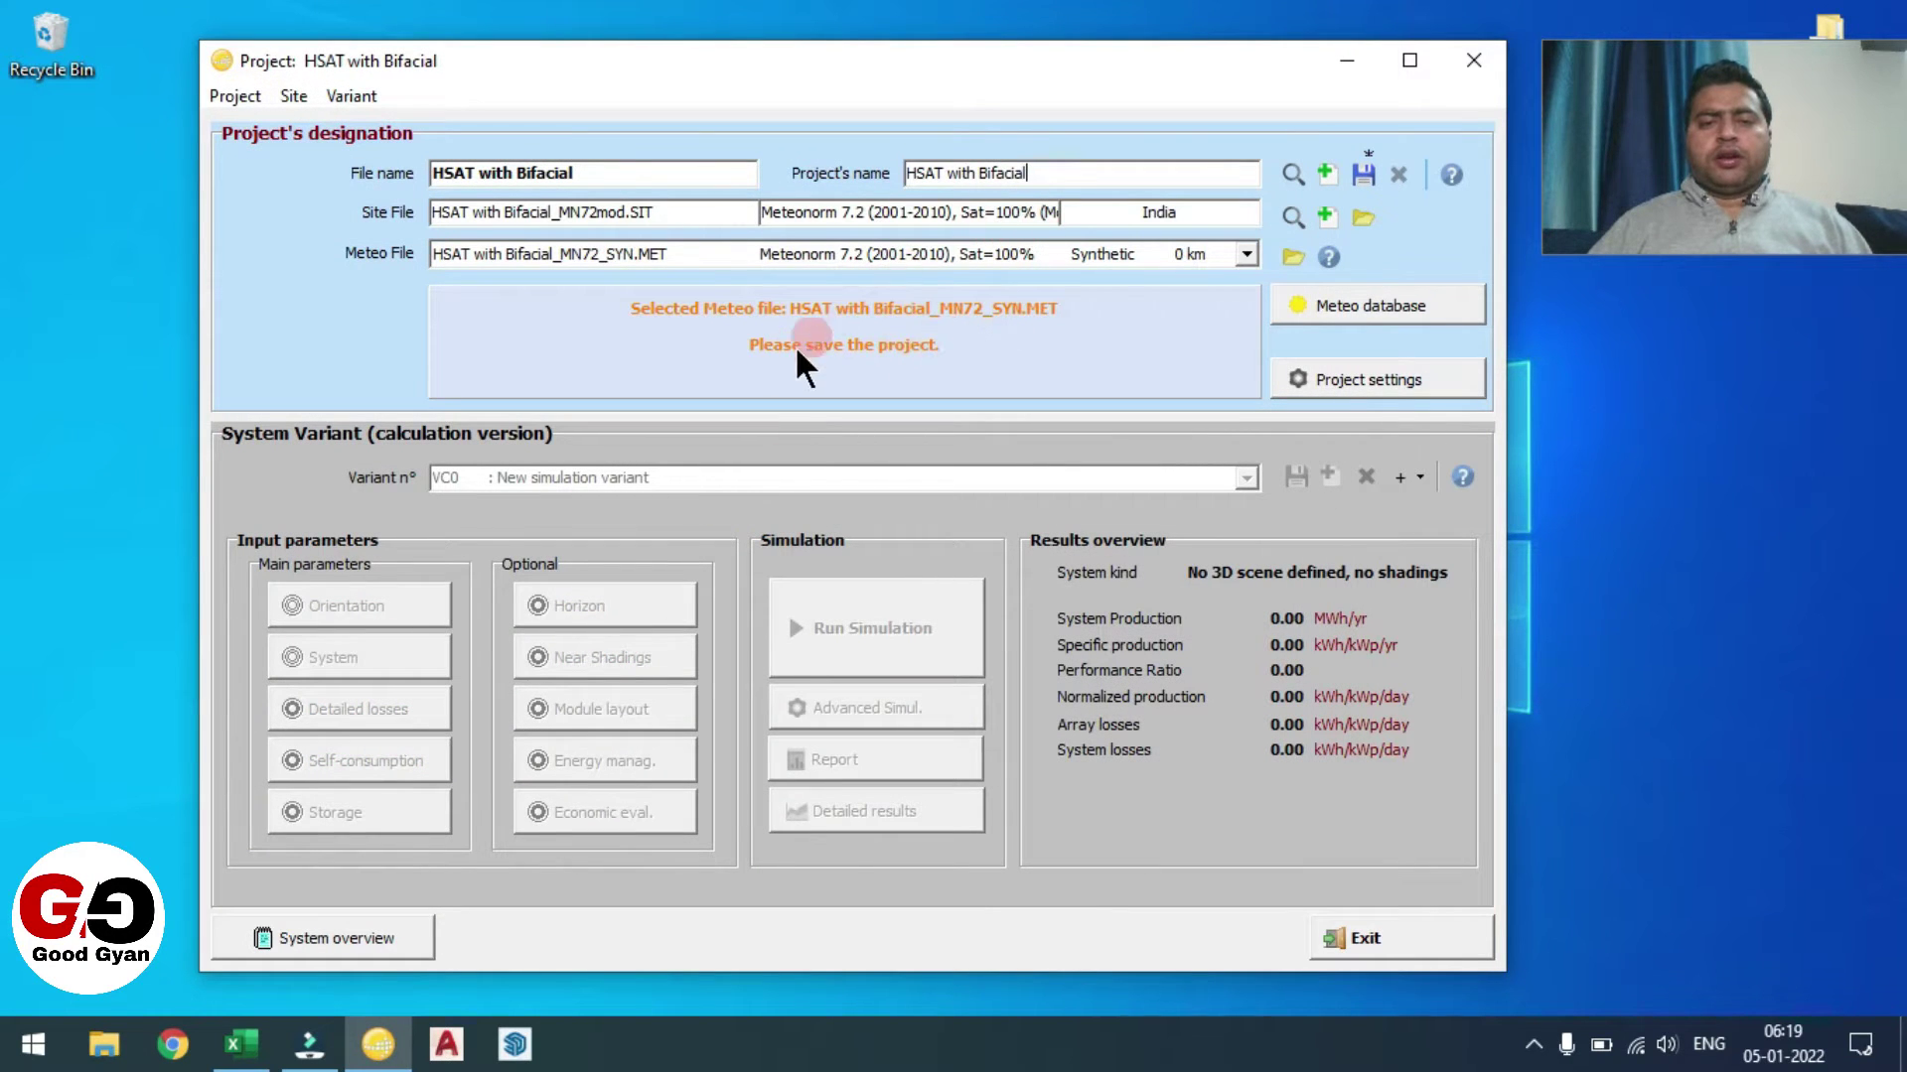
pyautogui.click(1363, 175)
pyautogui.click(713, 490)
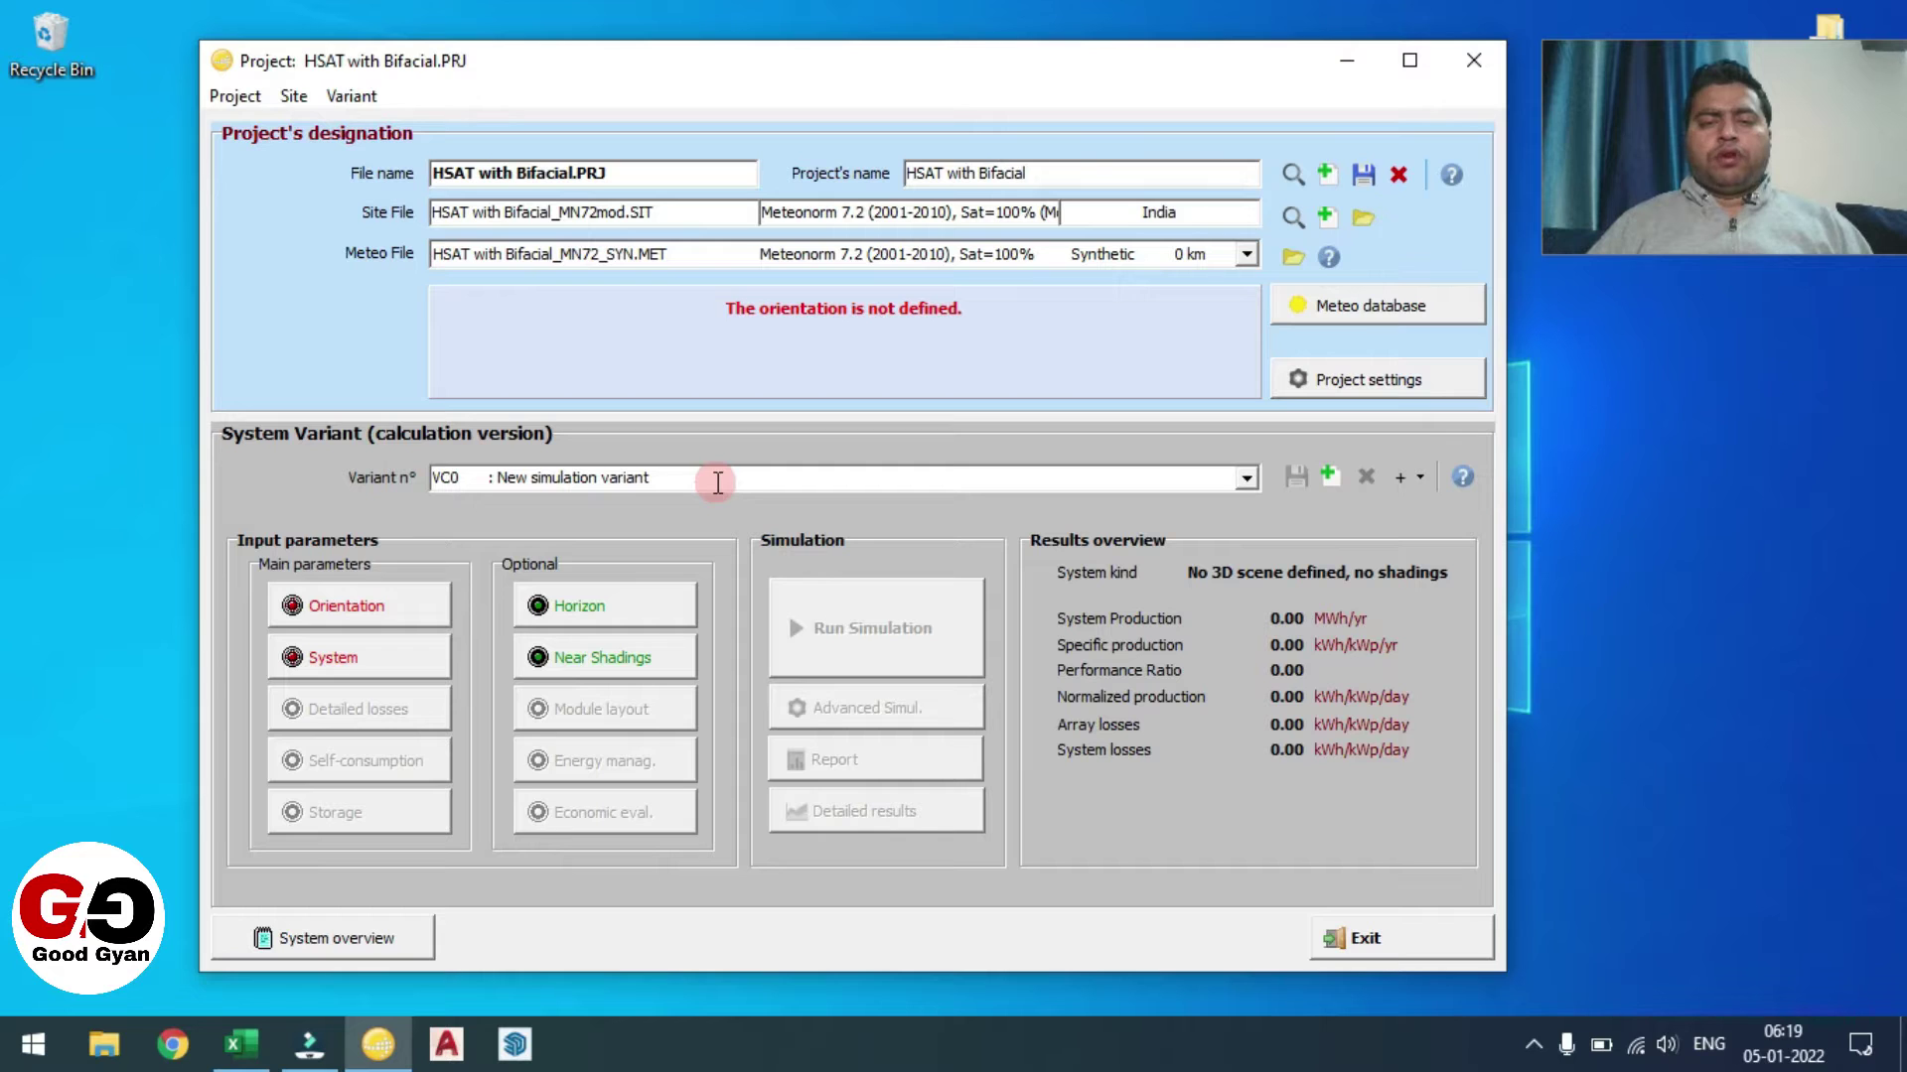
# - Set the orientation field type of the simulation variant to "Tracking tilted or horiz. N-S axis"
pyautogui.click(330, 614)
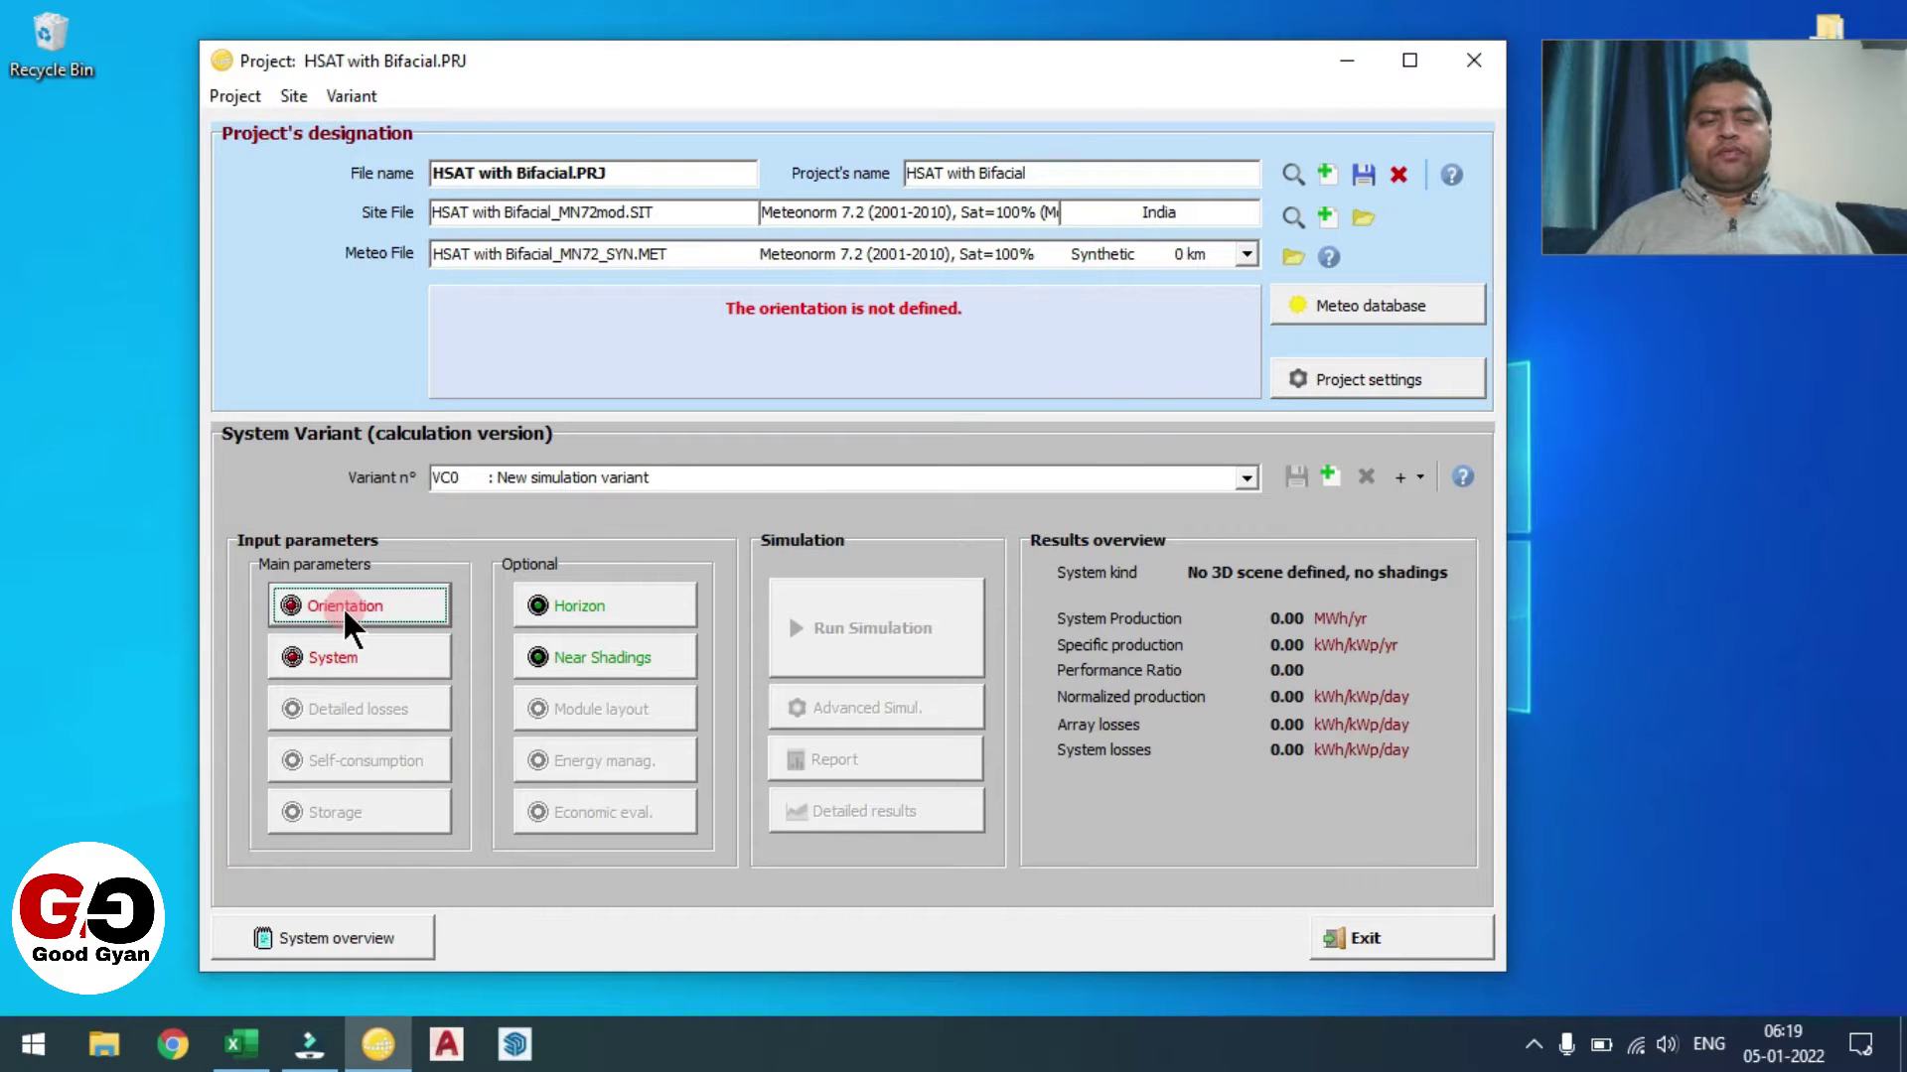
pyautogui.click(606, 342)
pyautogui.click(701, 164)
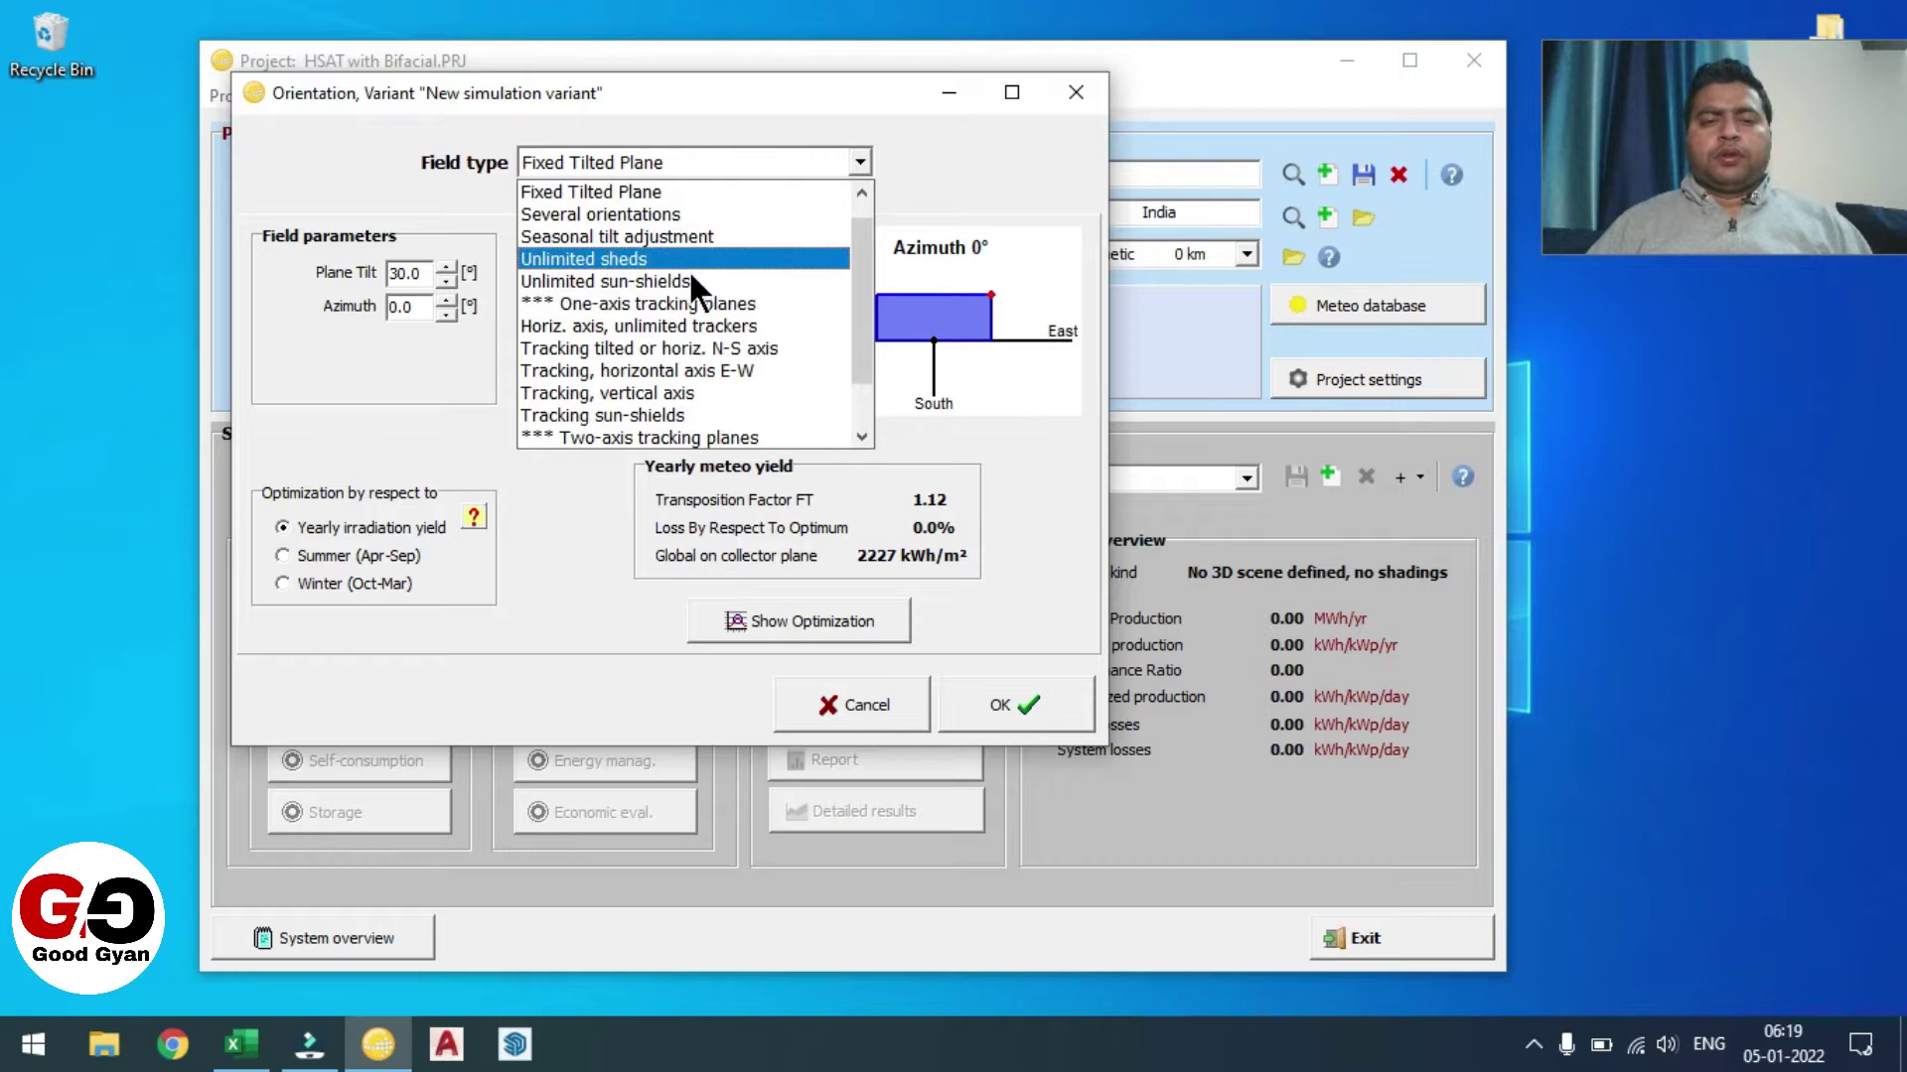
pyautogui.click(734, 348)
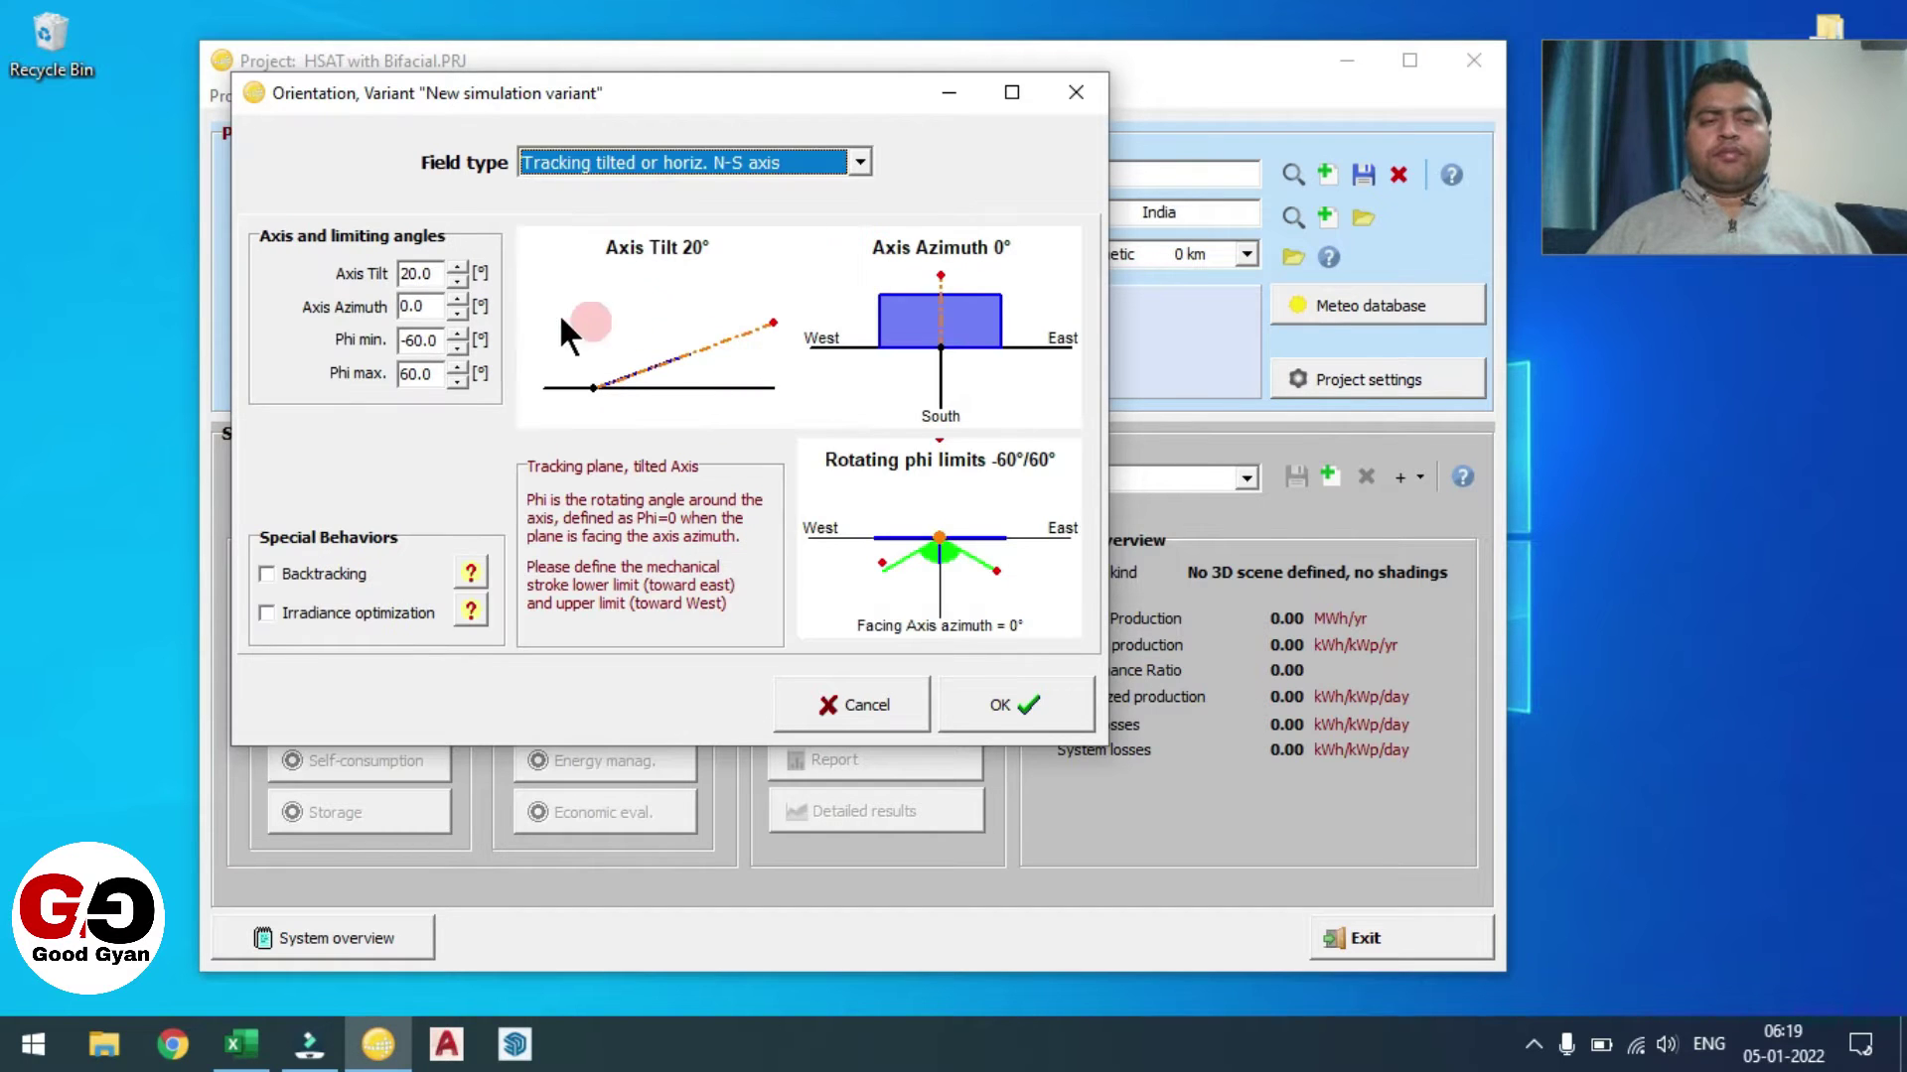
# - Set the tracker's axis tilt to 0°, enable backtracking, and accept the orientation
pyautogui.moveTo(443, 272); pyautogui.dragTo(316, 292)
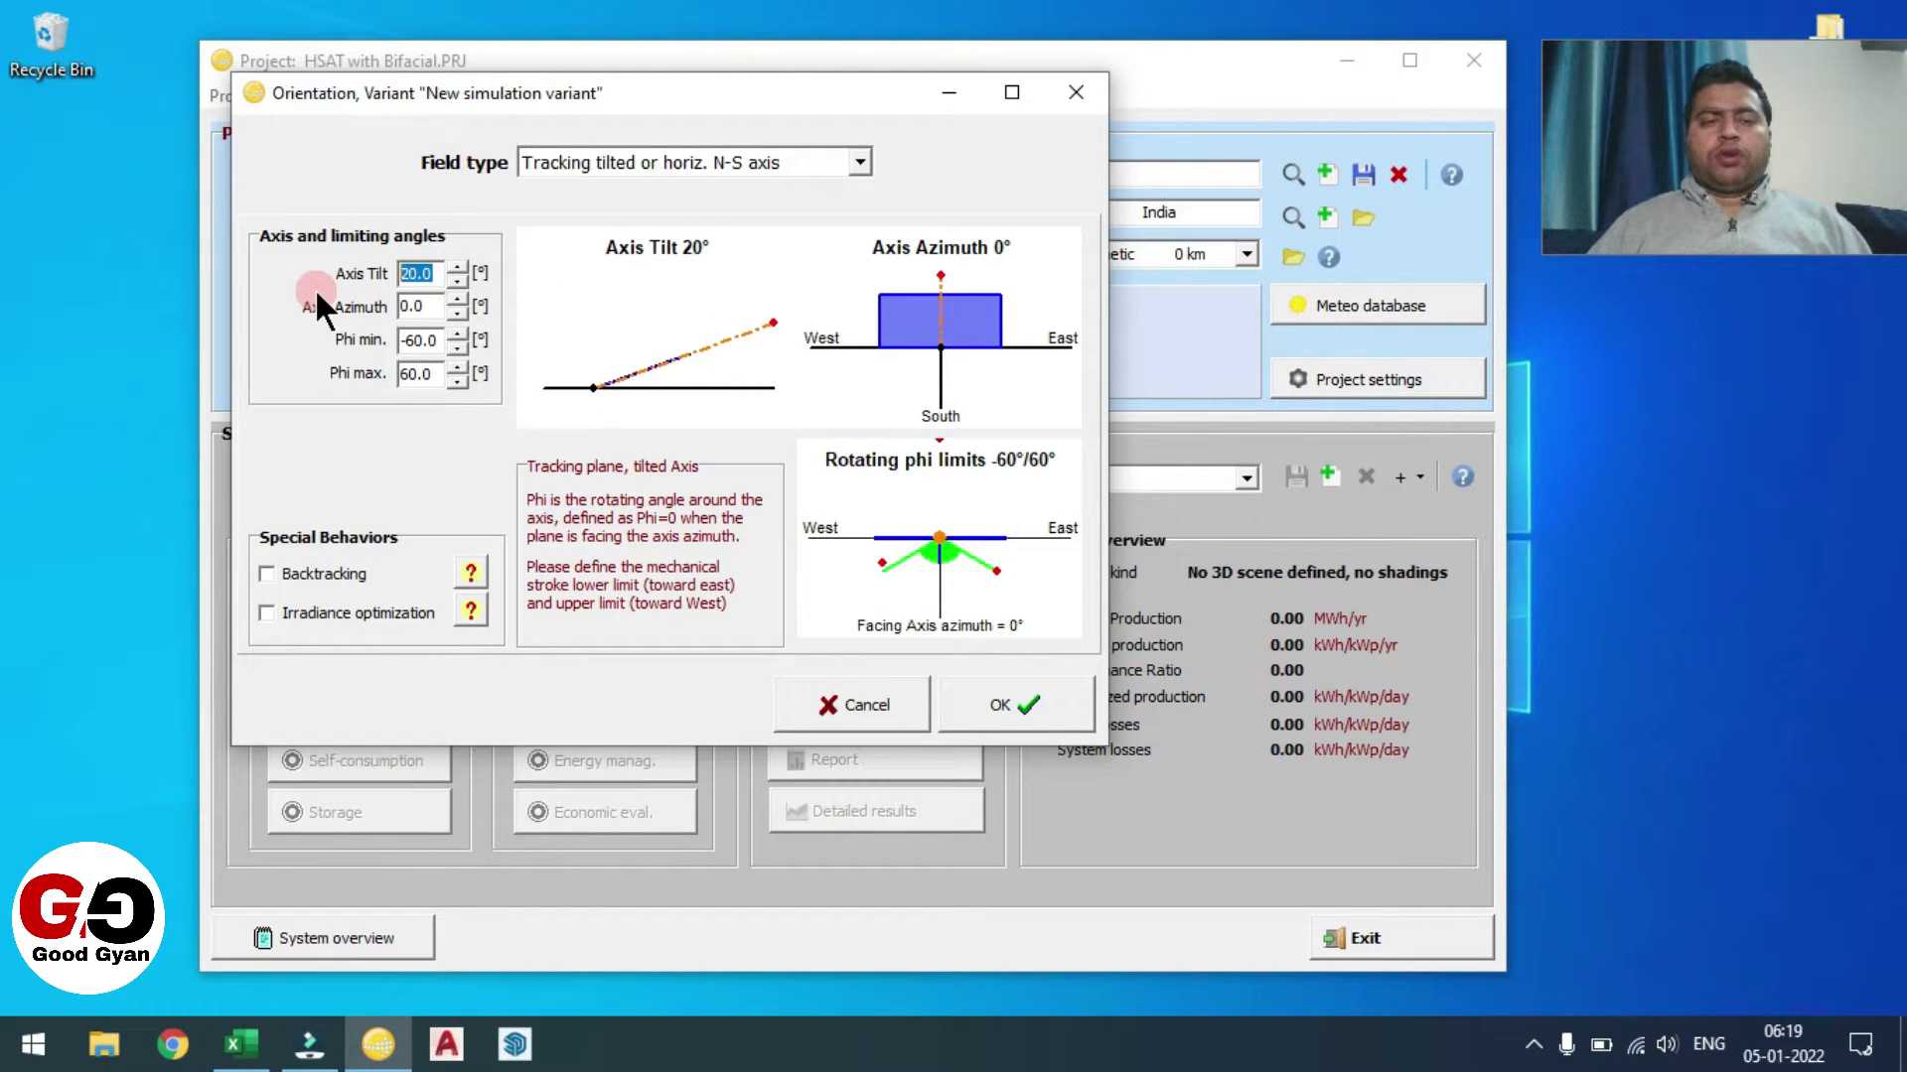
pyautogui.write('0')
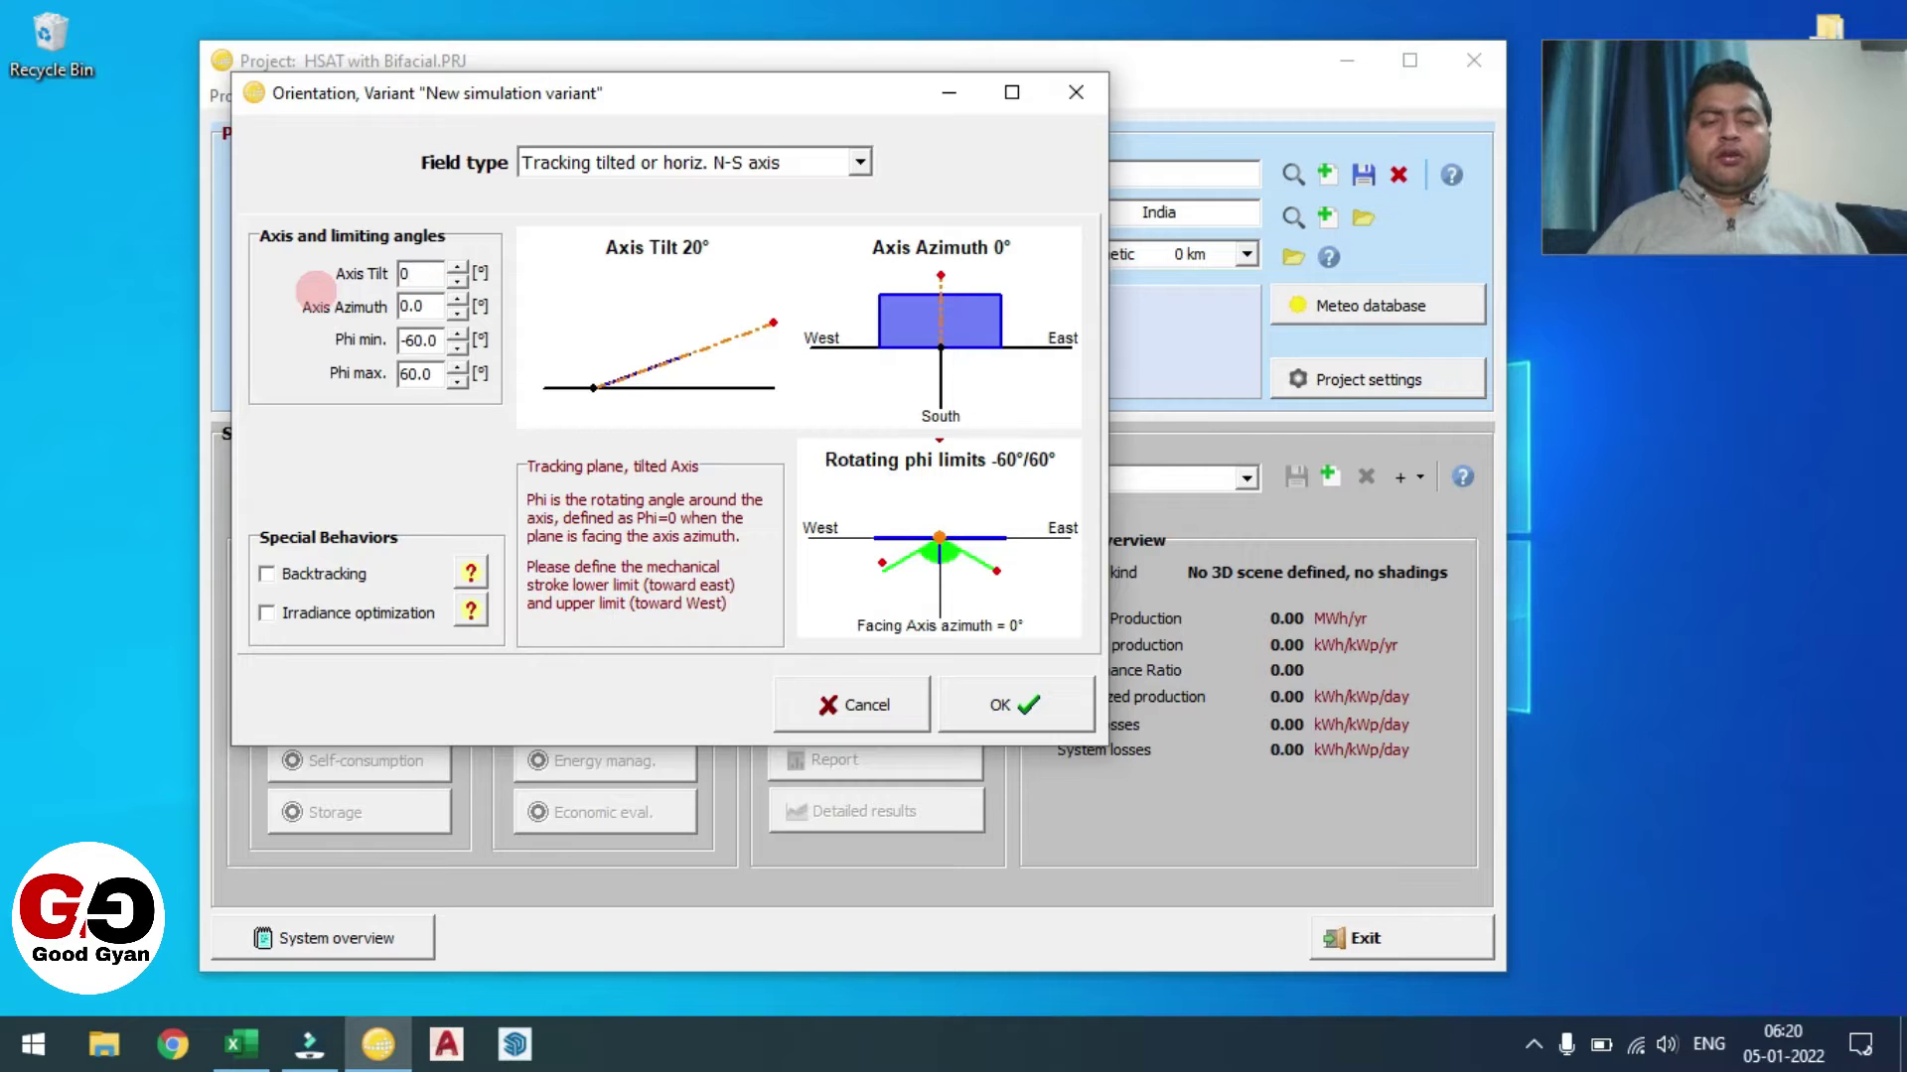
pyautogui.press('Return')
pyautogui.press('Tab')
pyautogui.press('Tab')
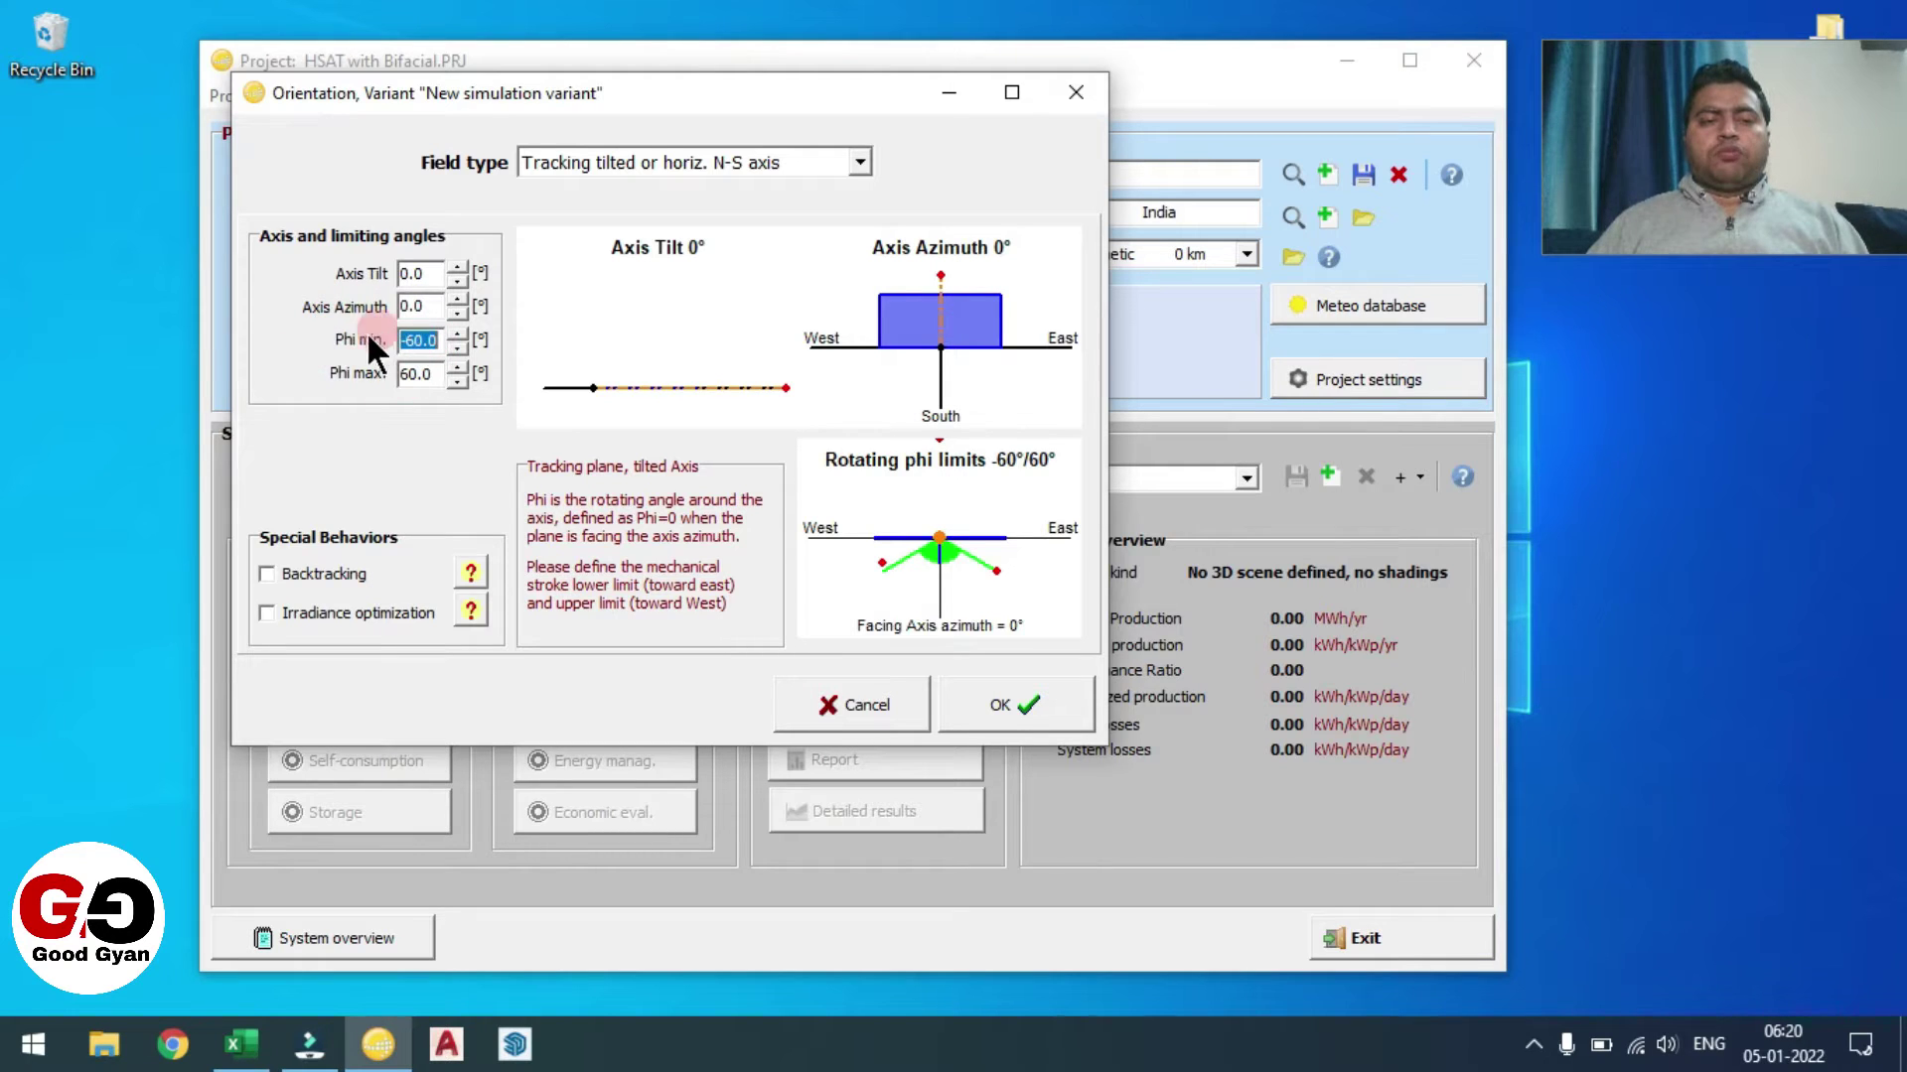
pyautogui.moveTo(413, 341); pyautogui.dragTo(437, 344)
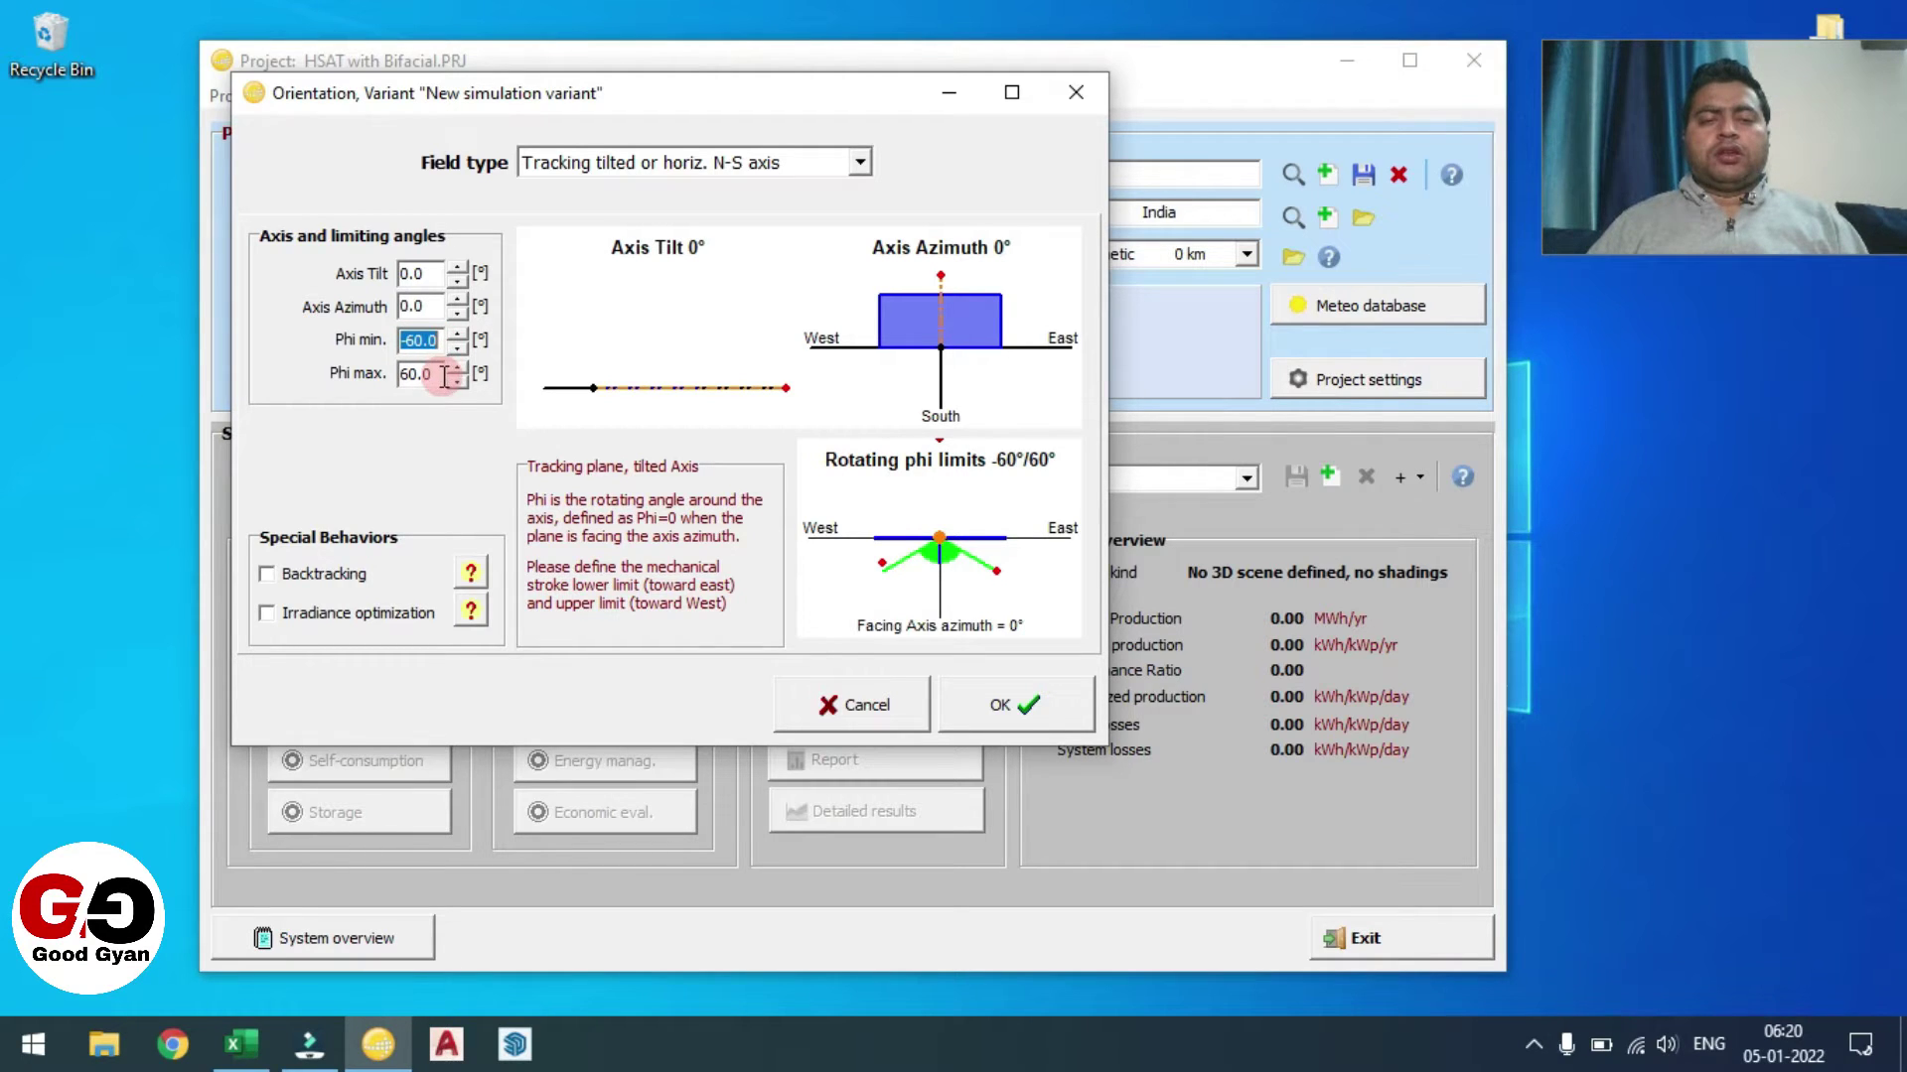
pyautogui.click(268, 574)
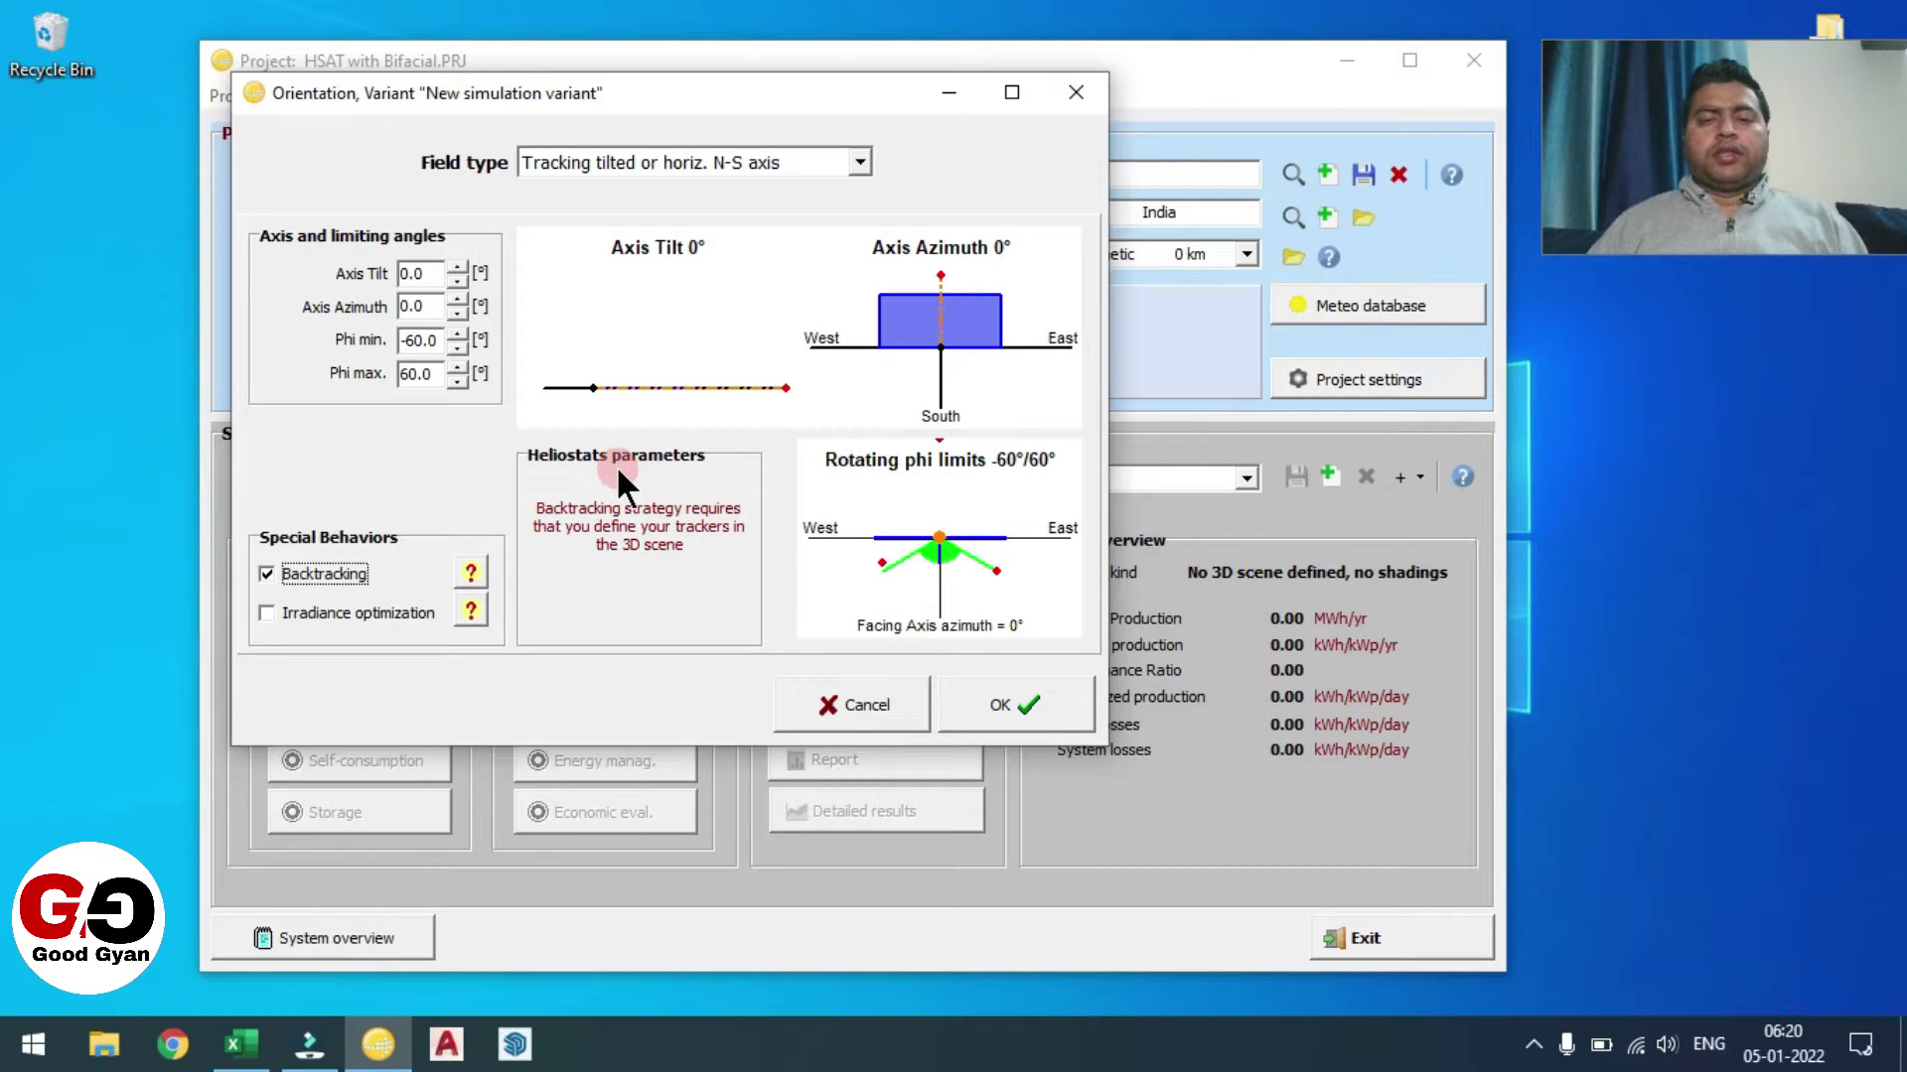
pyautogui.click(1003, 707)
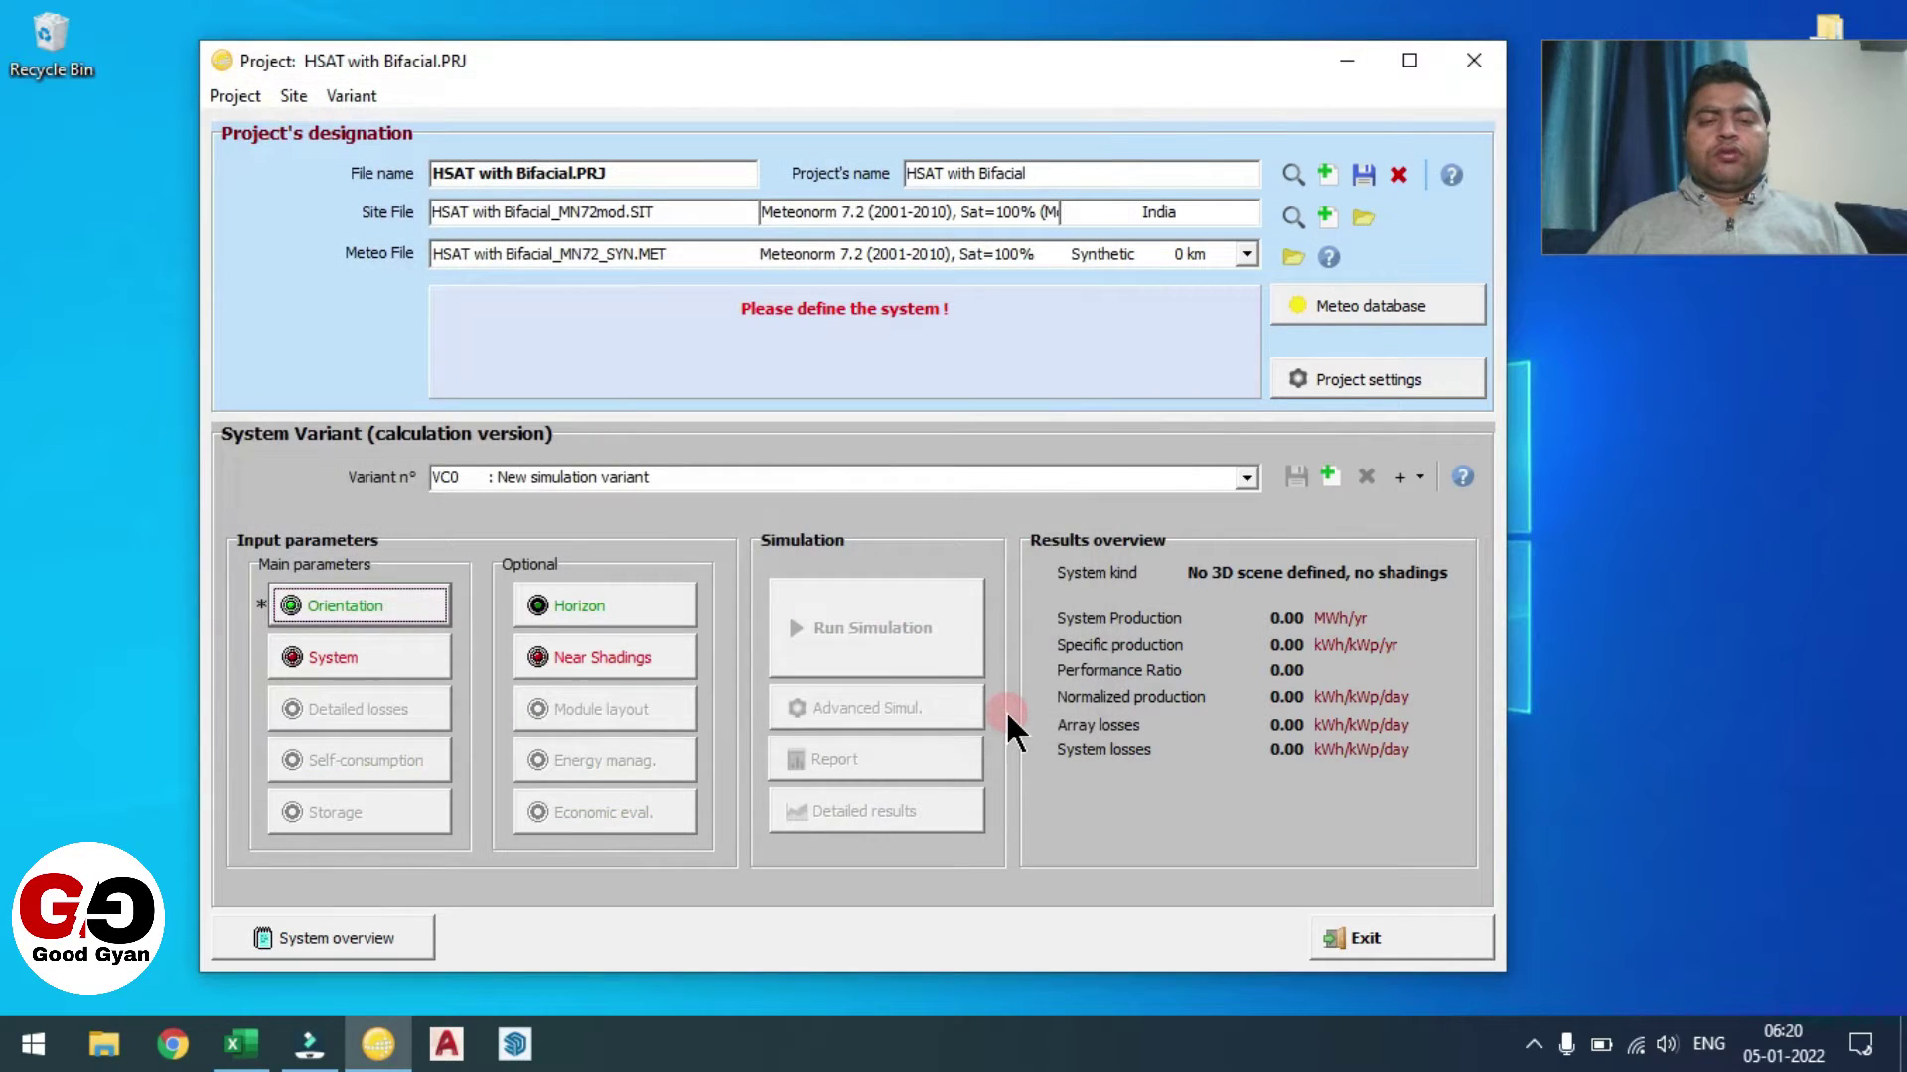
# - Open the grid system definition and choose the Longi Solar 455 Wp LR4-72 HBD 455 M G2 Bifacial module
pyautogui.click(373, 653)
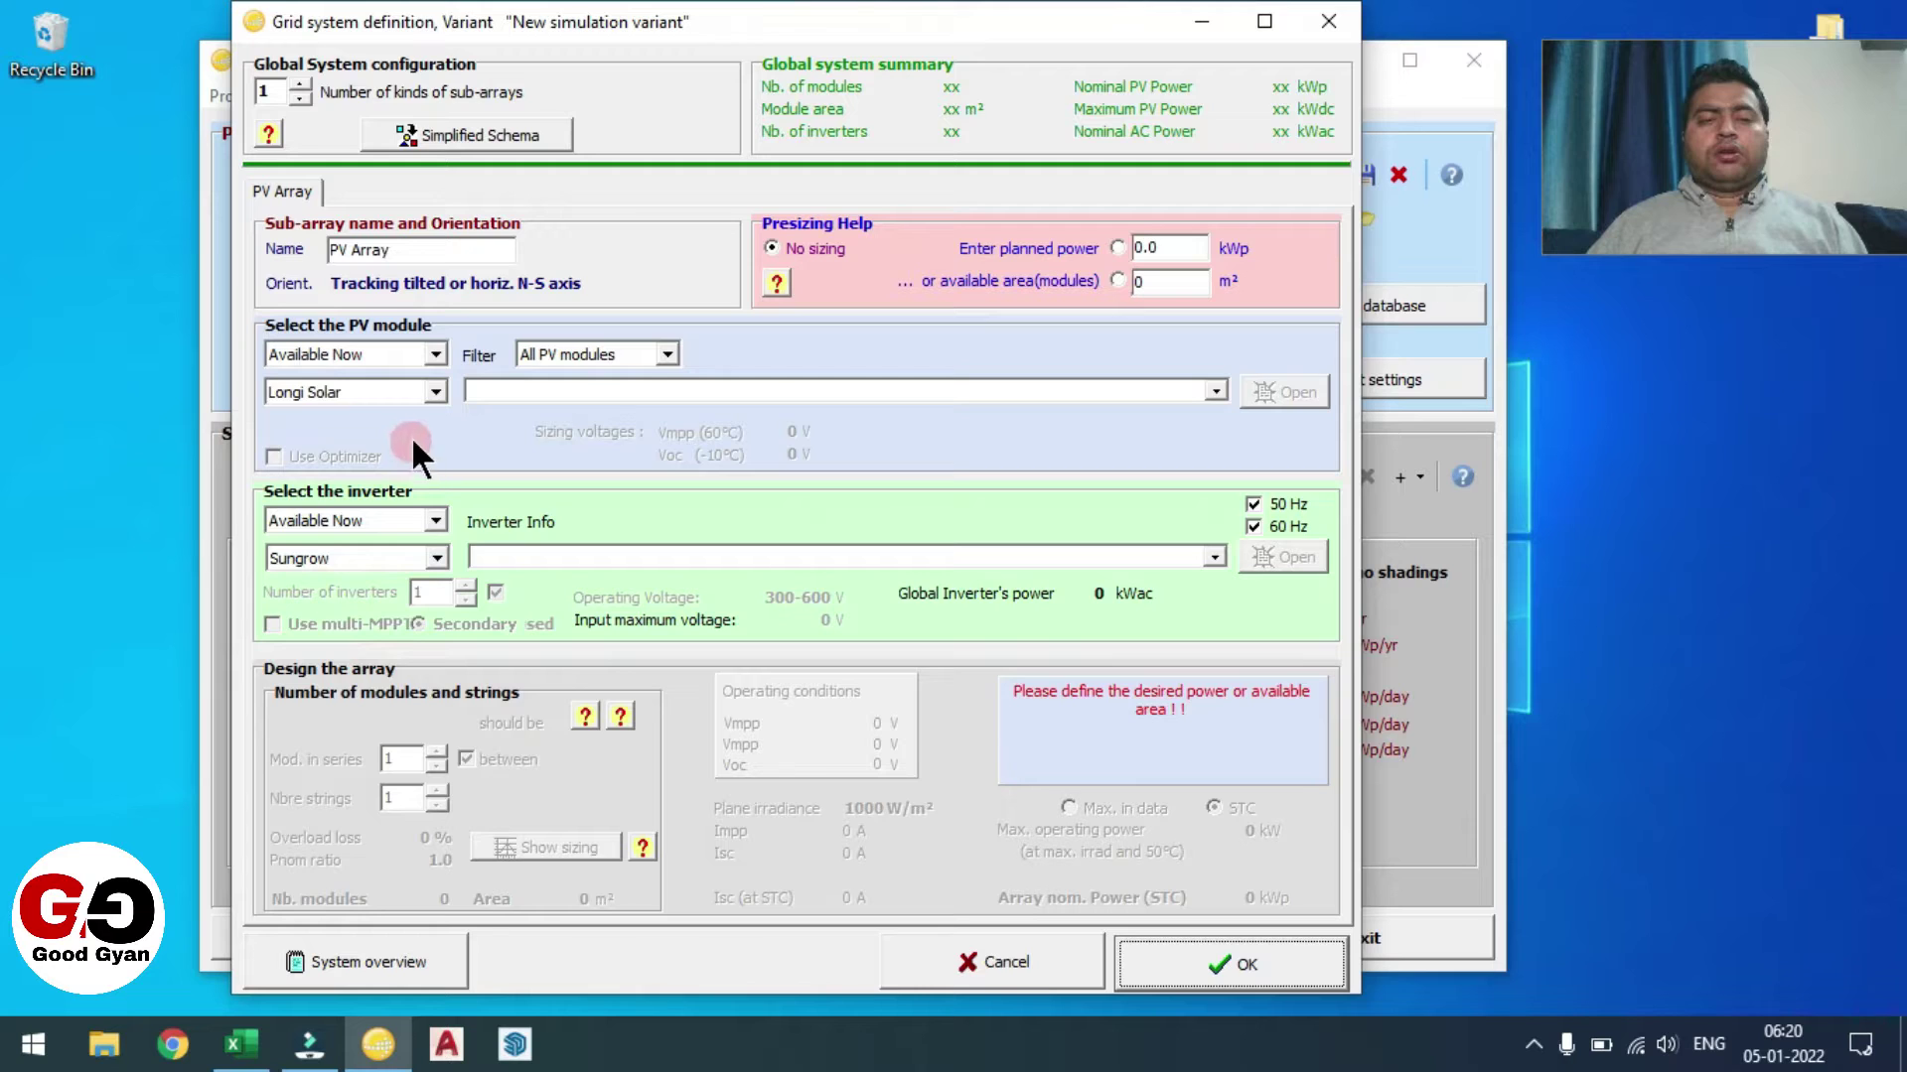
pyautogui.click(348, 392)
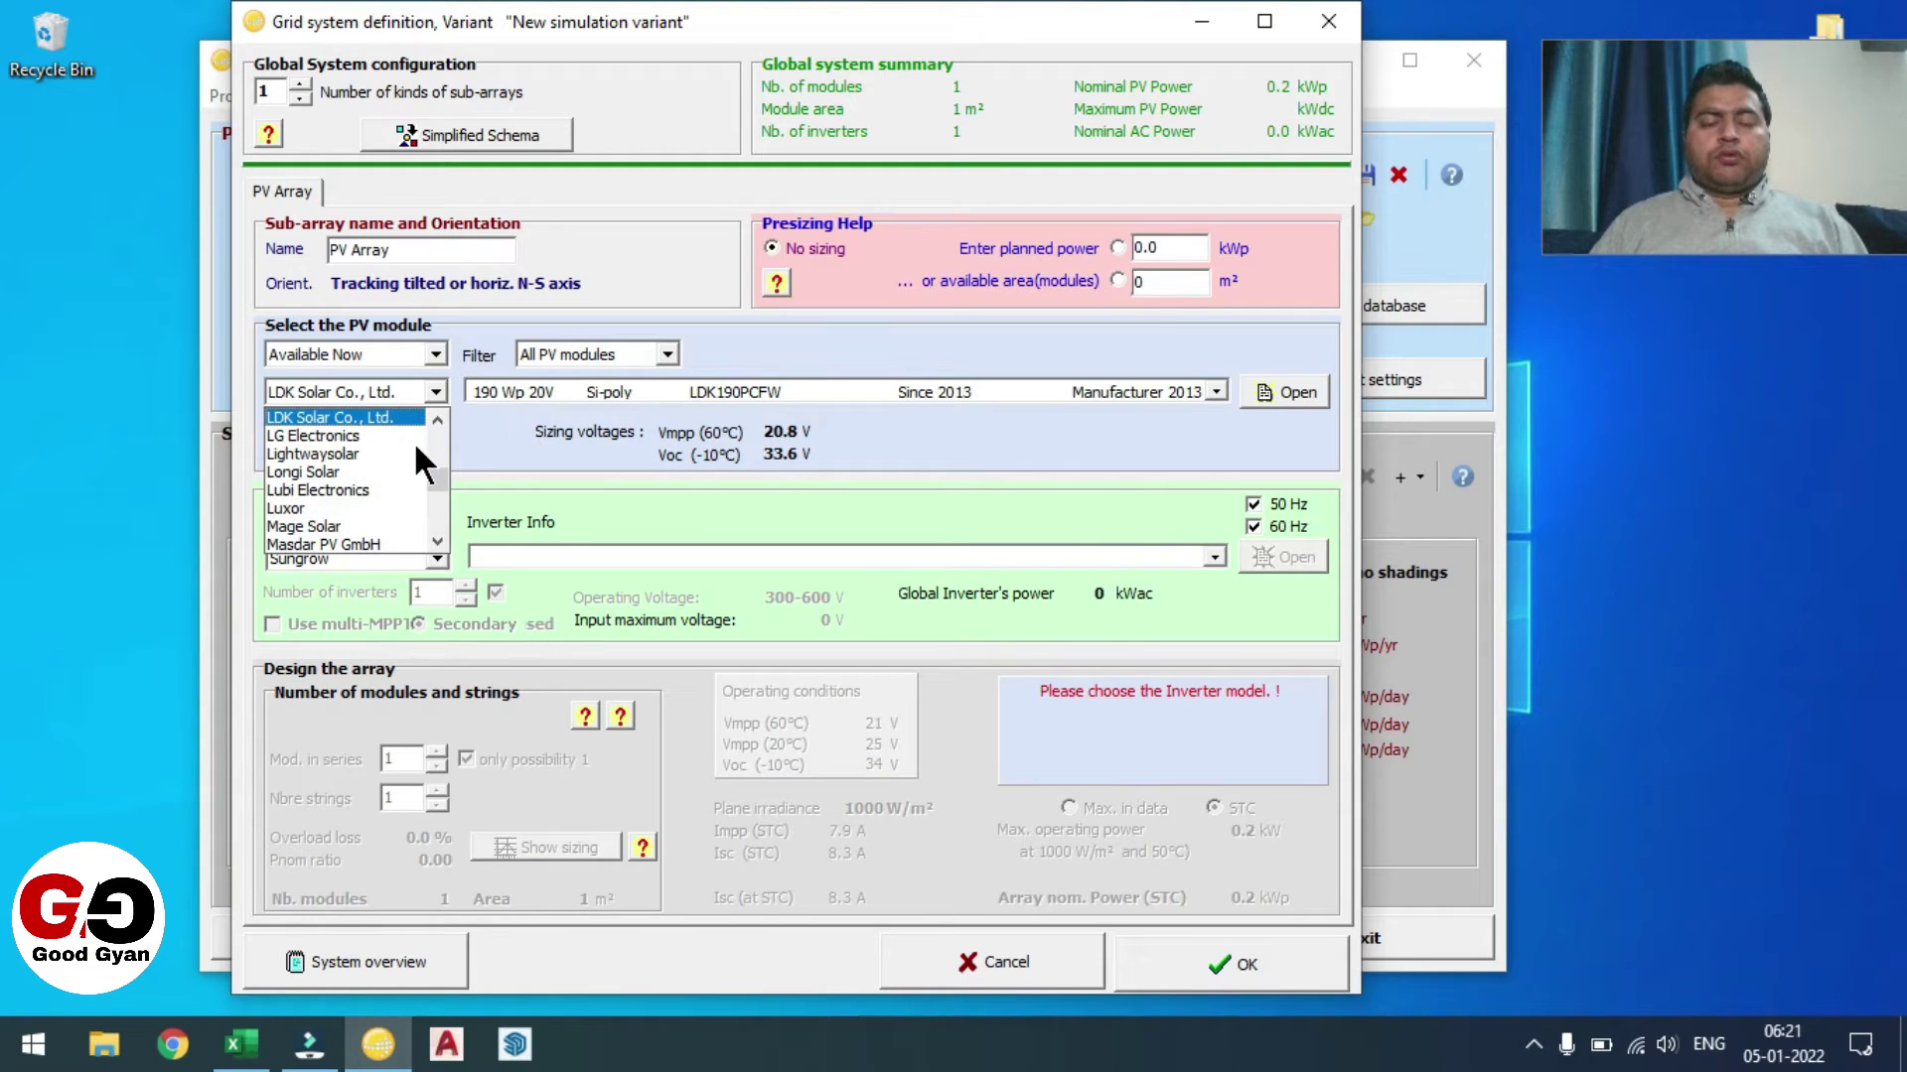
pyautogui.click(321, 471)
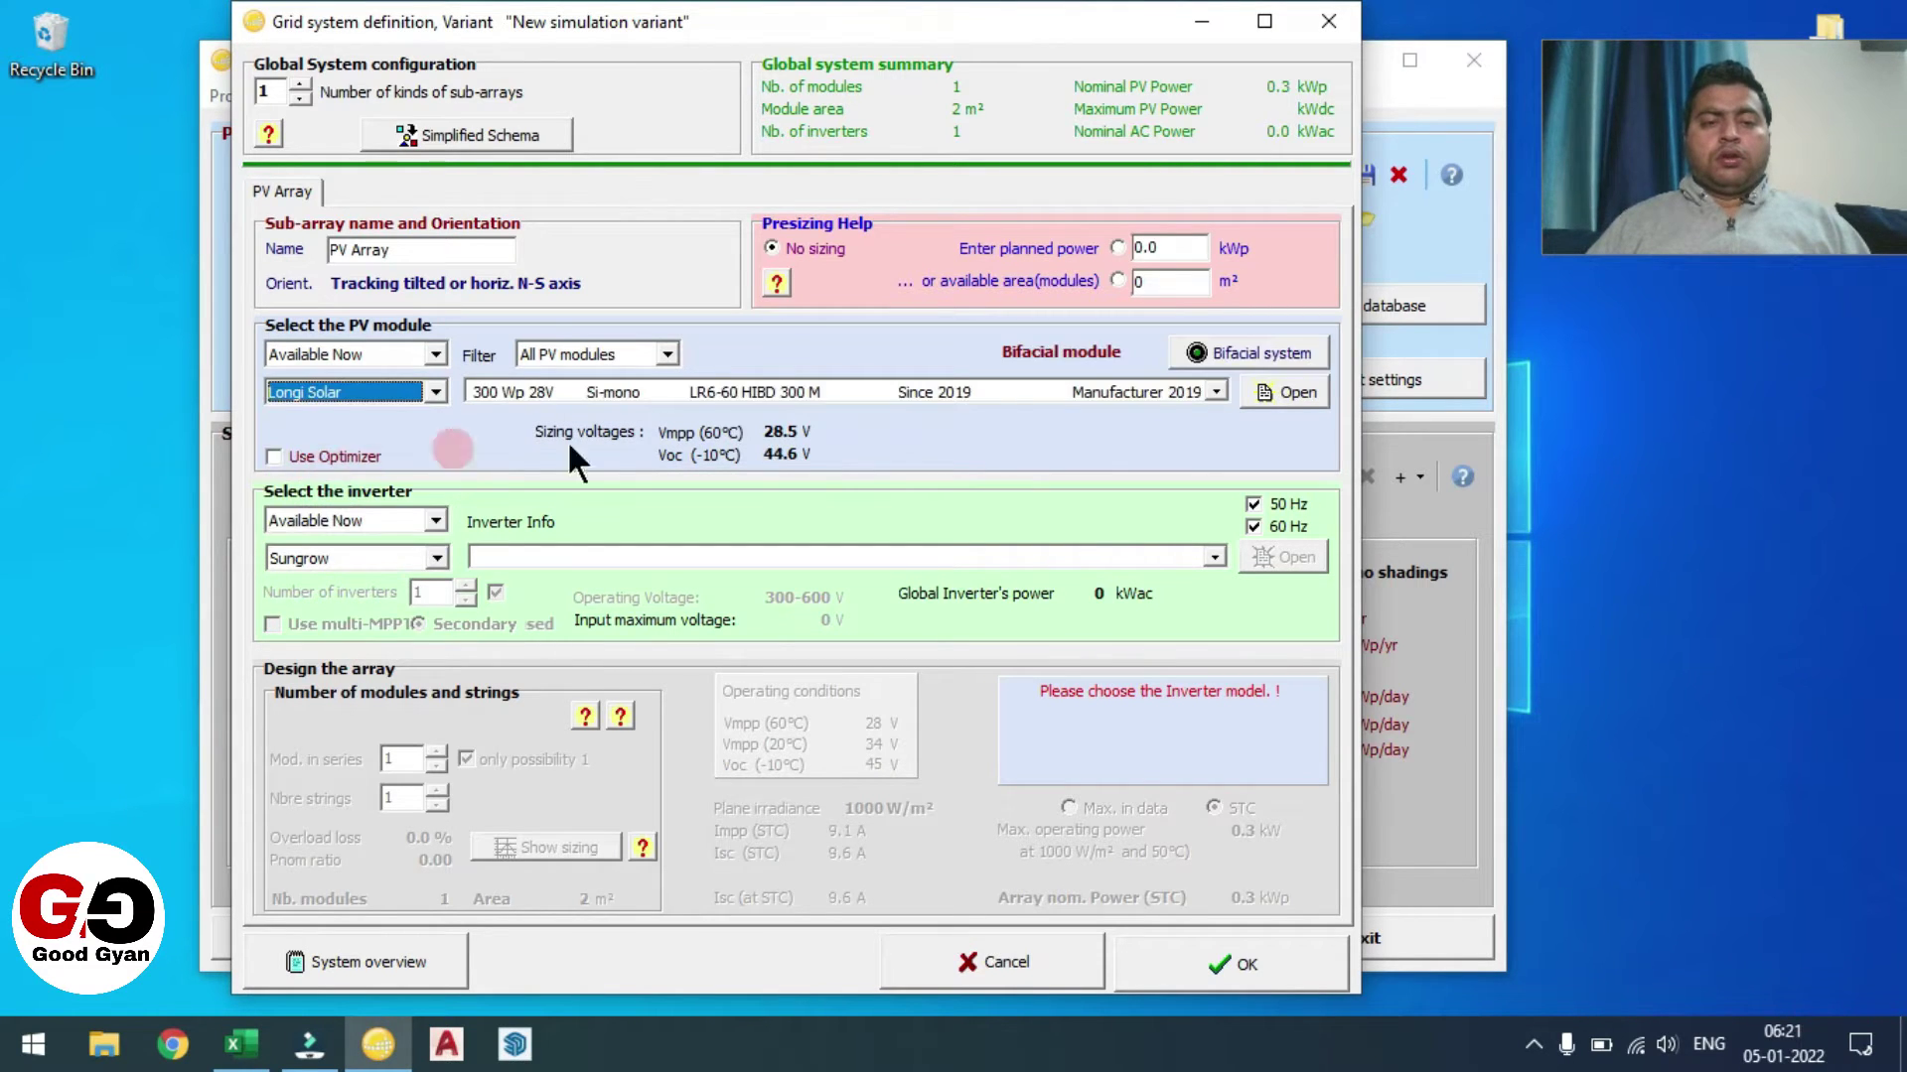
pyautogui.click(703, 392)
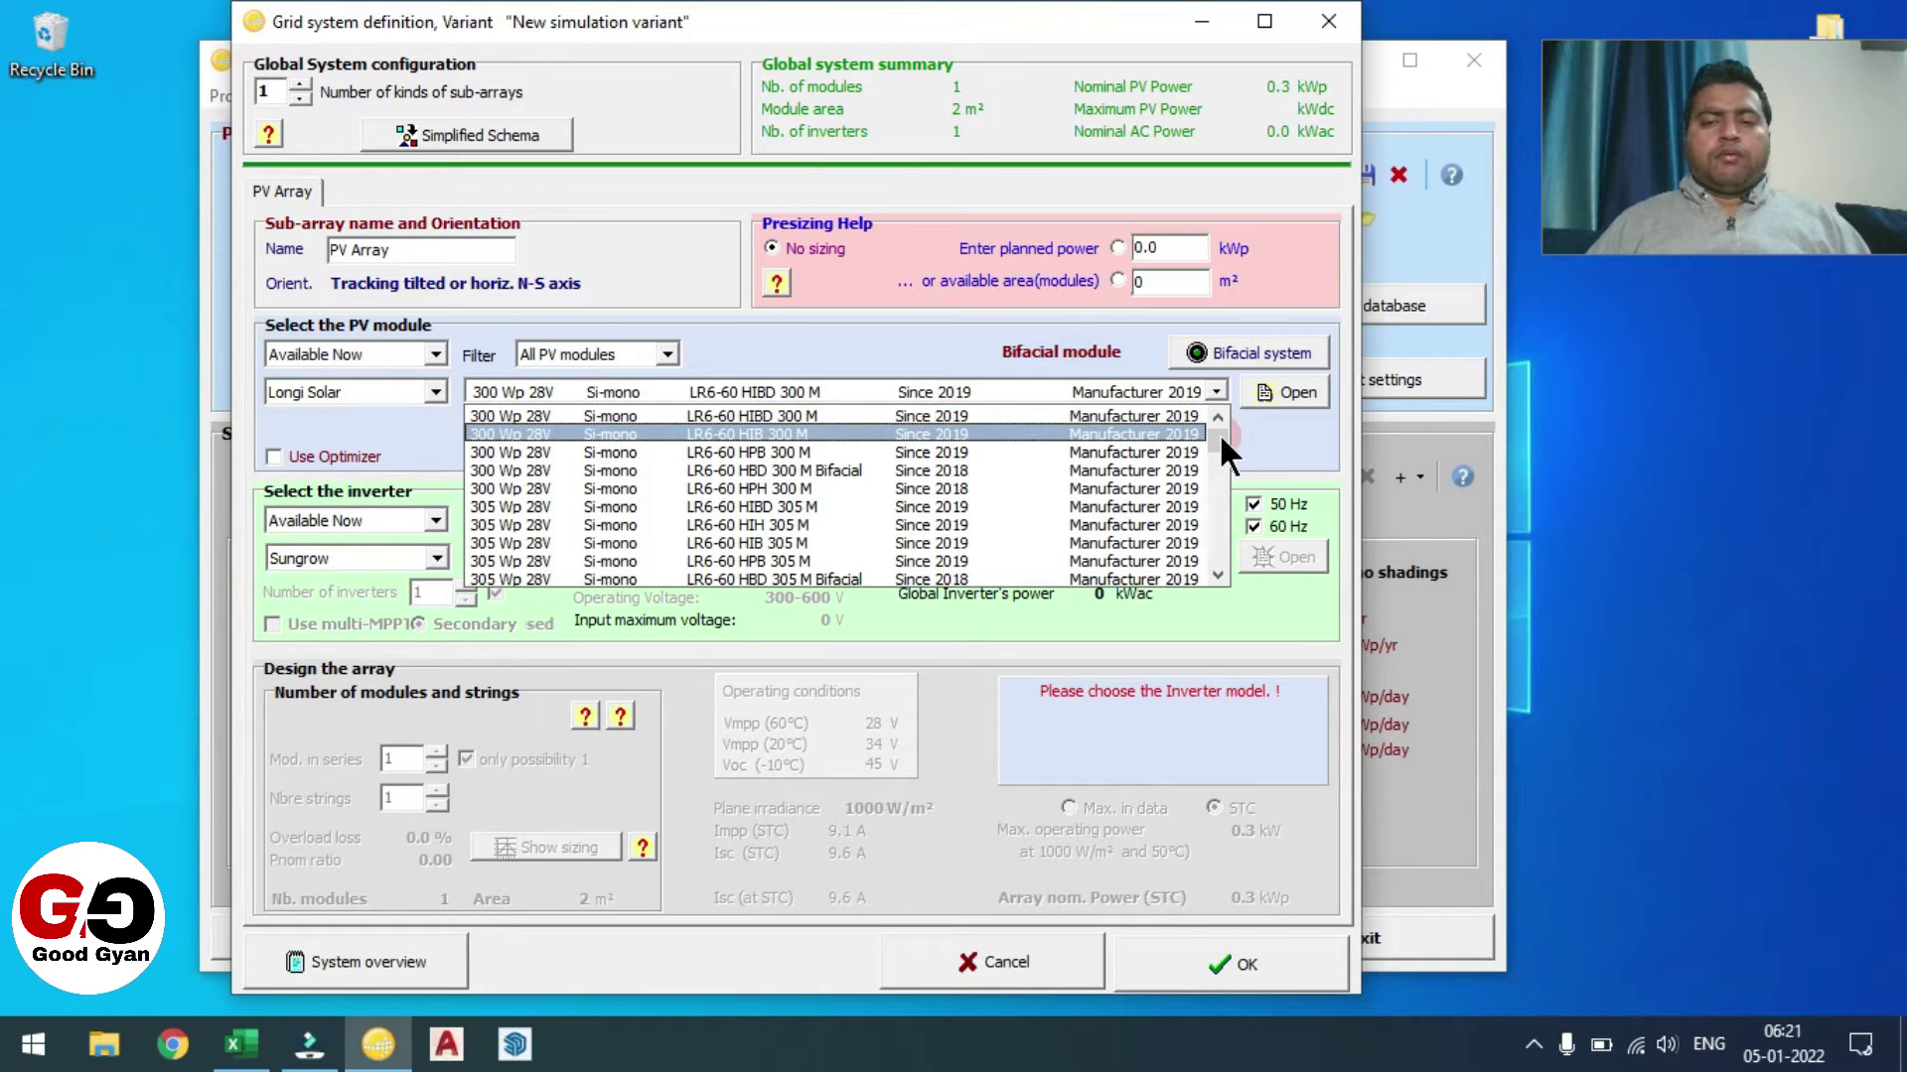
pyautogui.moveTo(1218, 431); pyautogui.dragTo(1212, 555)
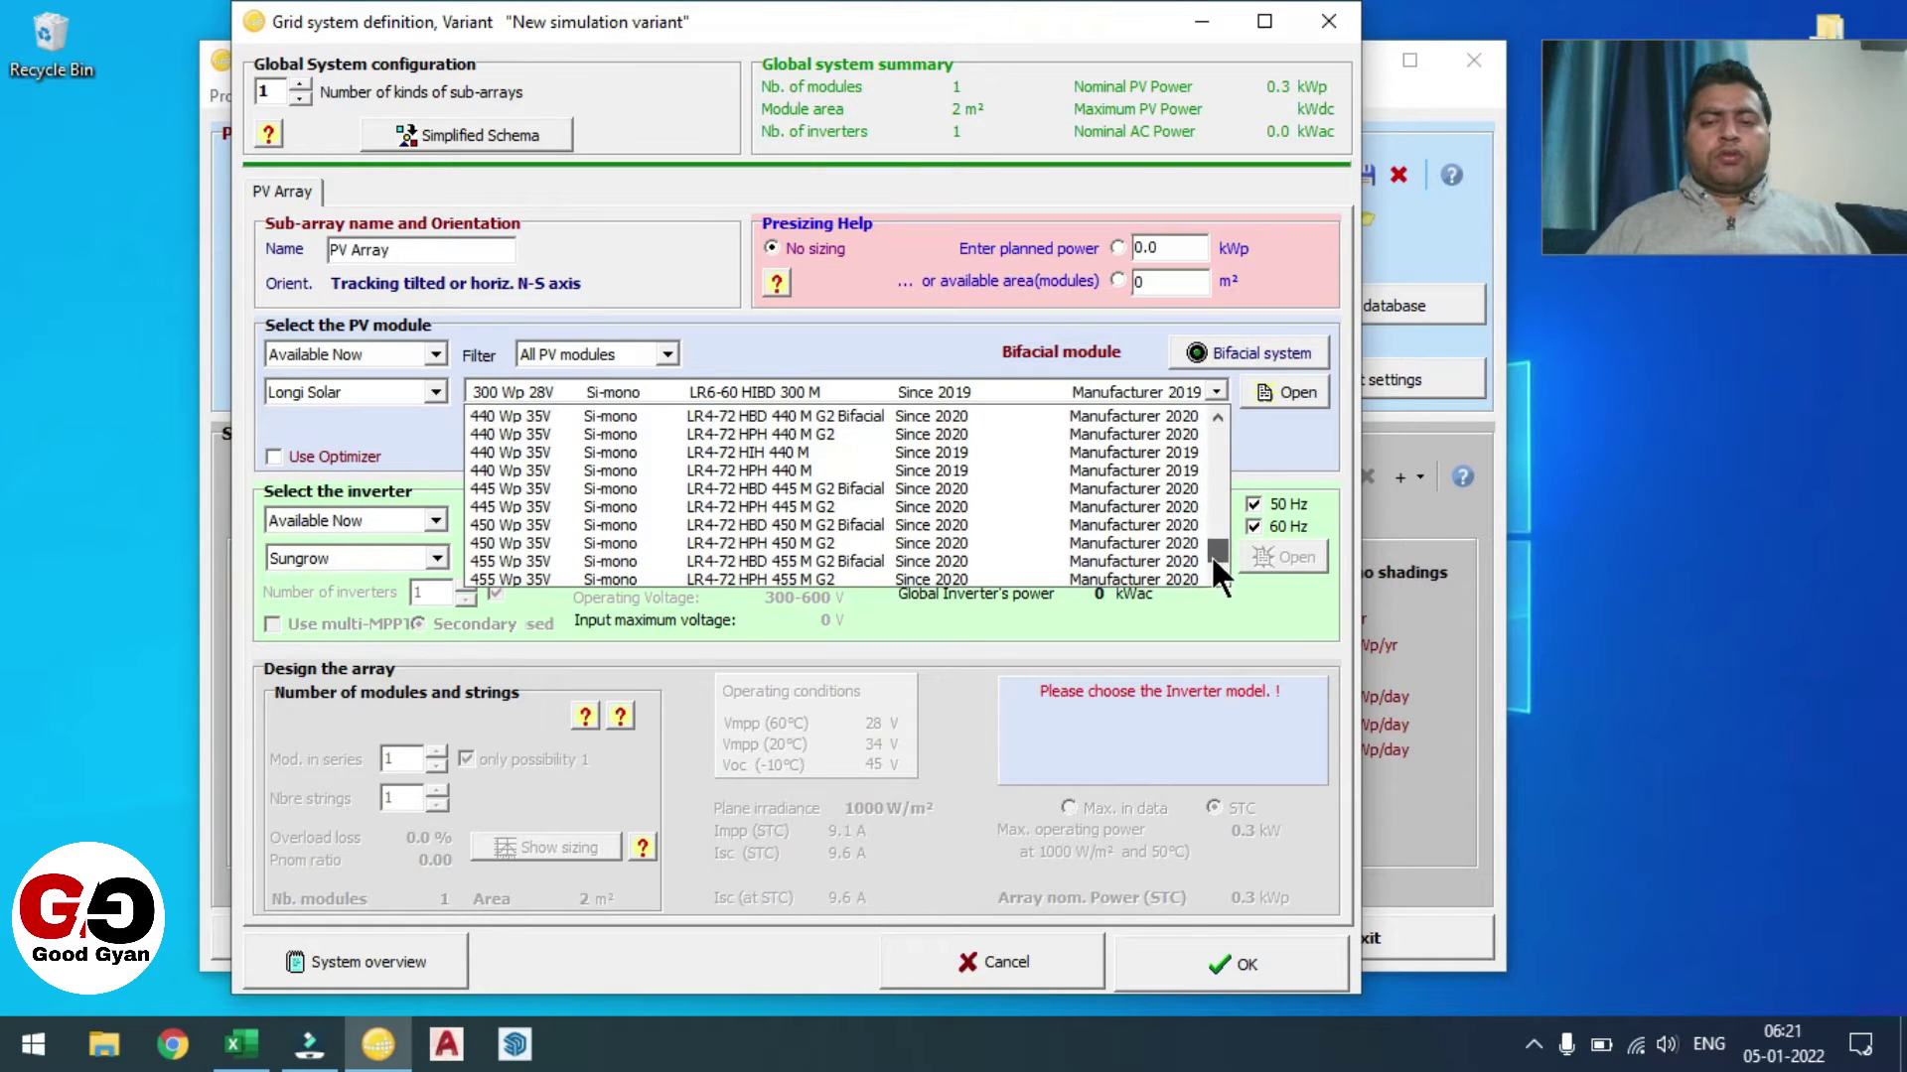
pyautogui.click(904, 562)
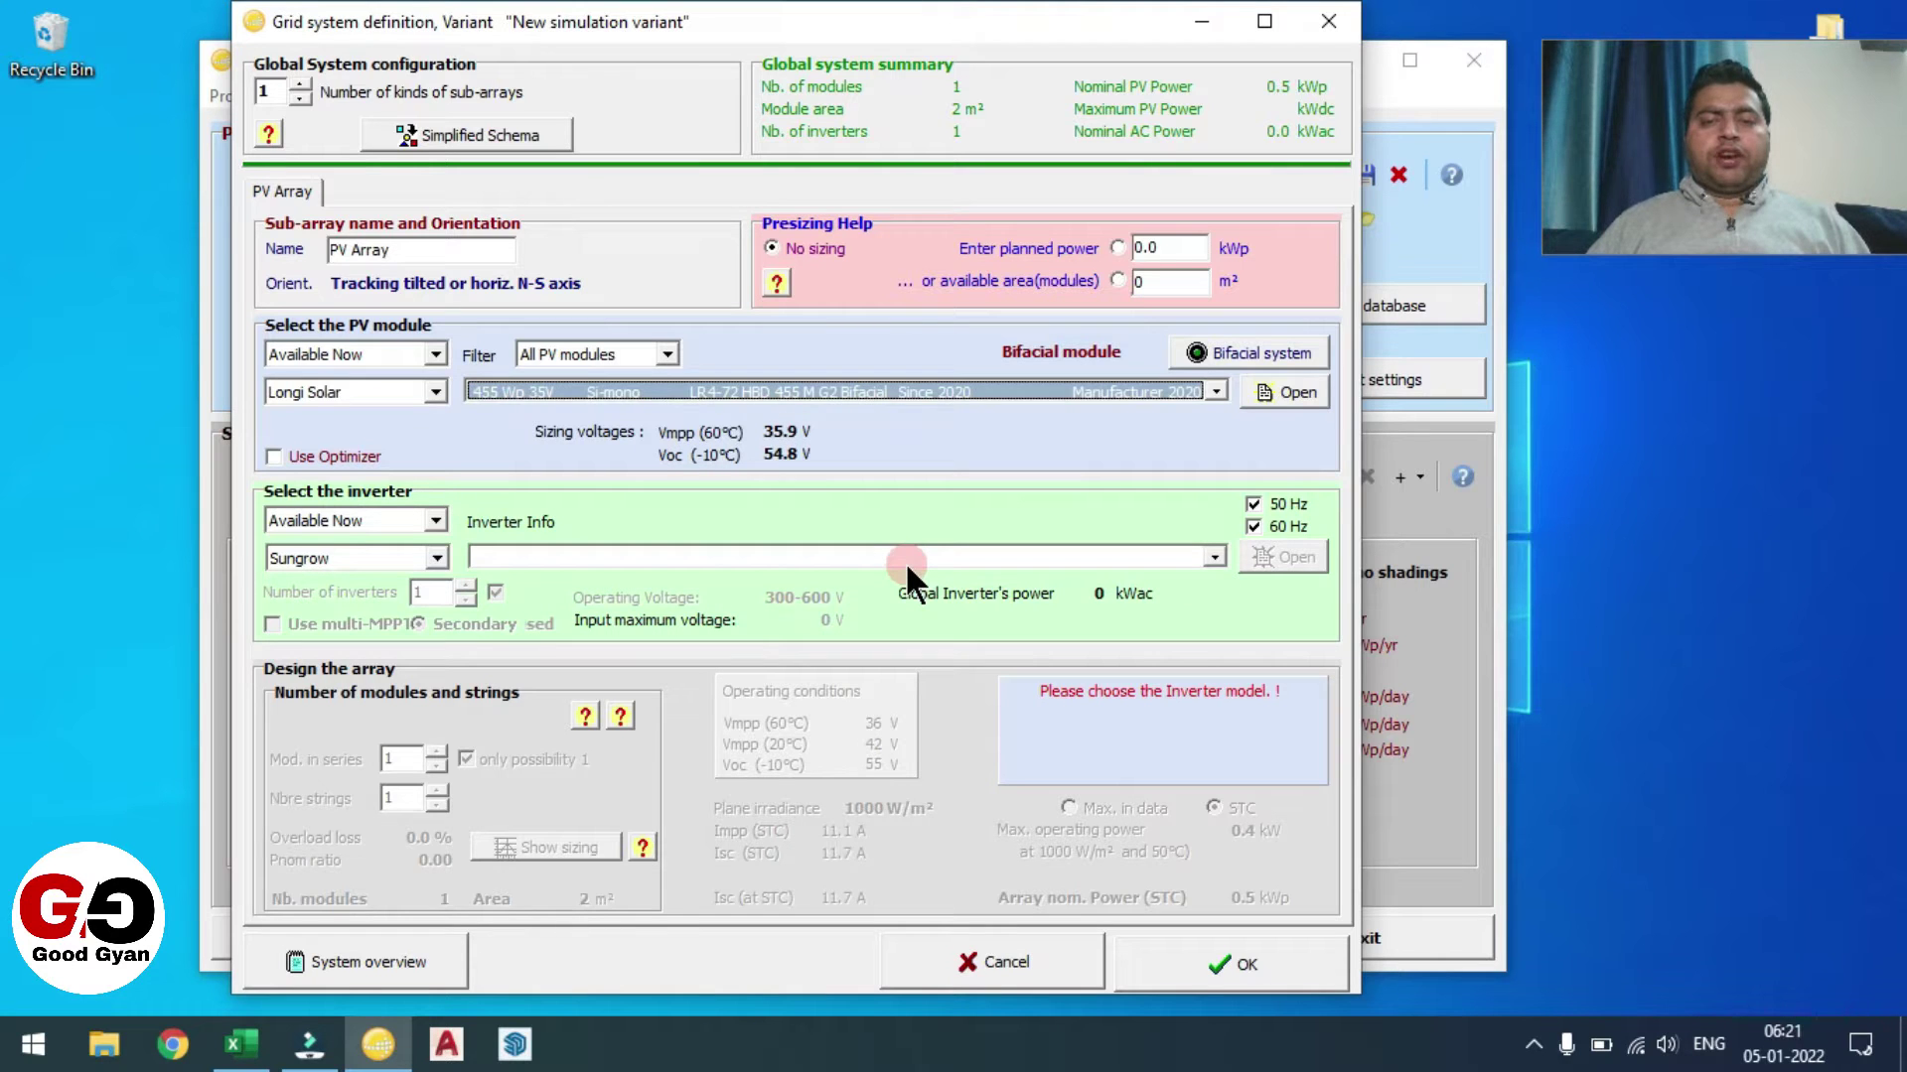
# - Open the bifacial system definition and use the unlimited trackers 2D-model for the simulation
pyautogui.click(1248, 350)
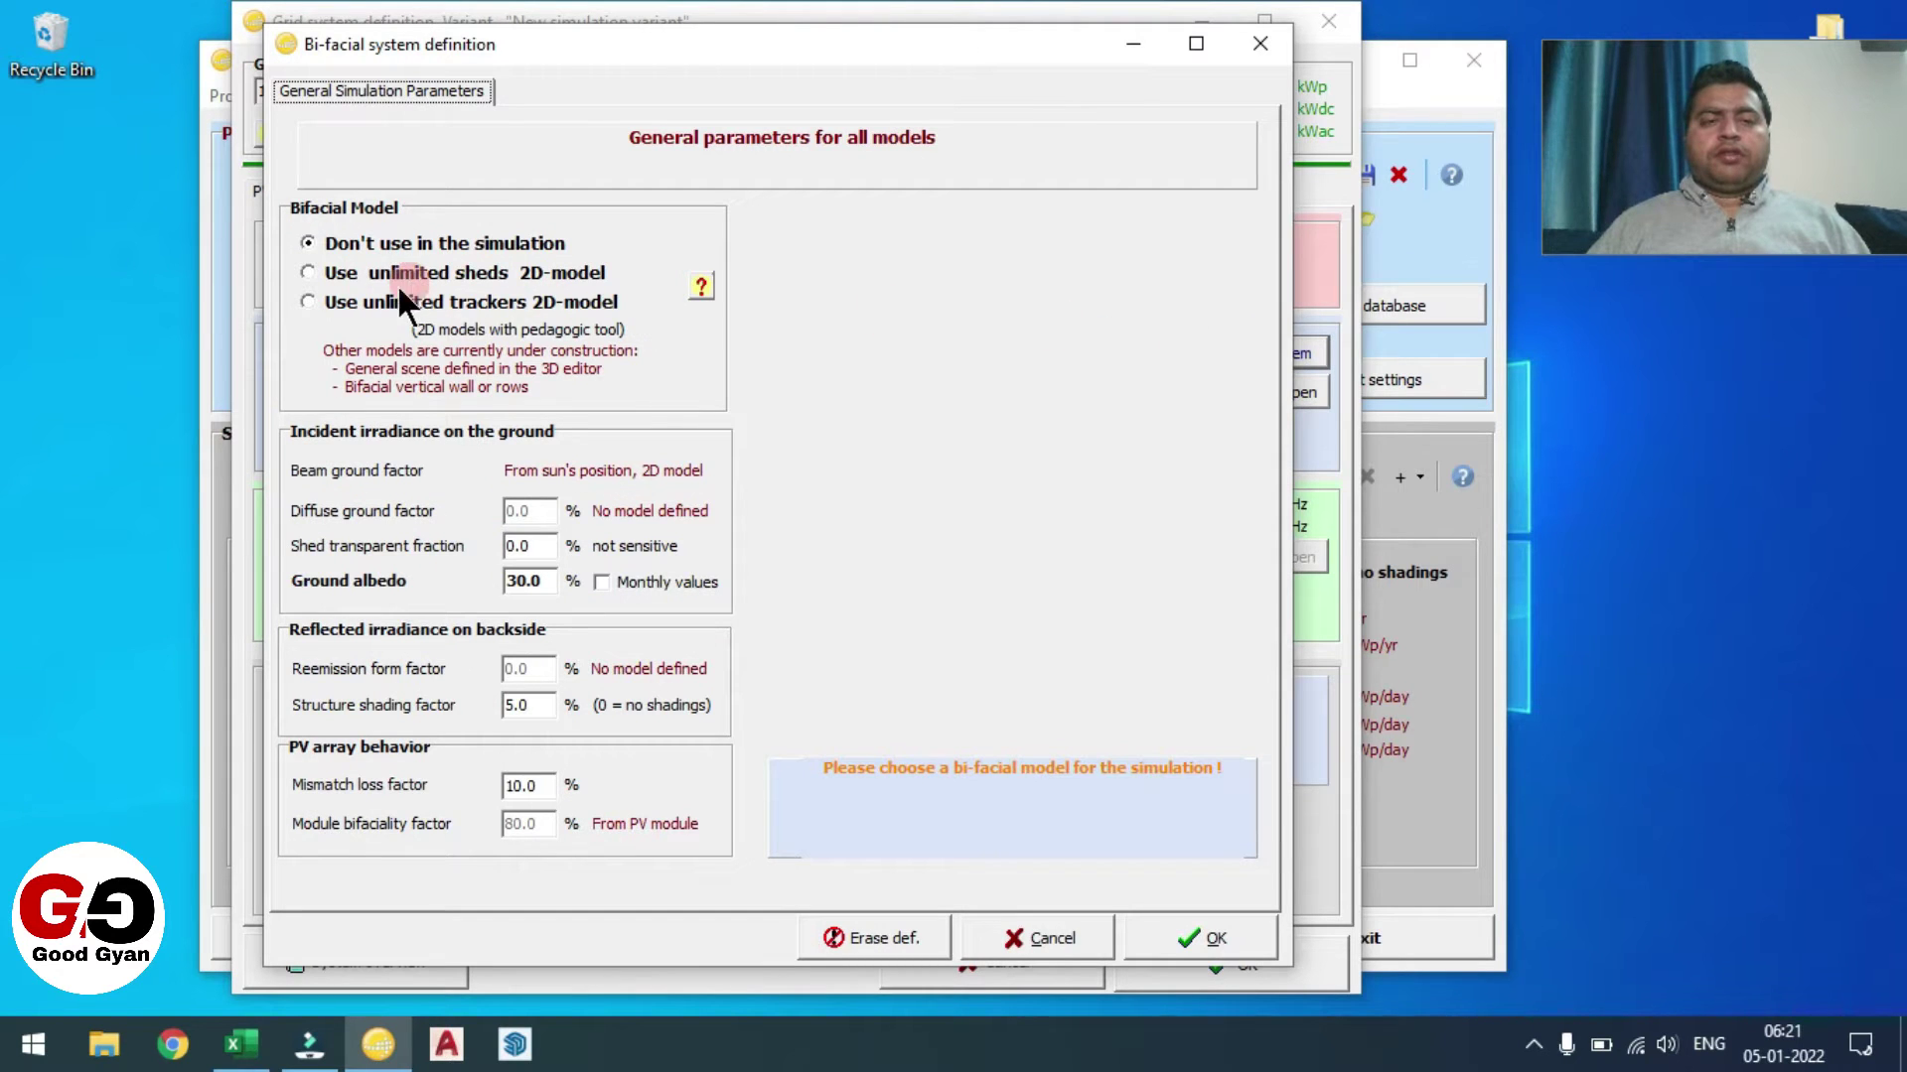
pyautogui.click(307, 300)
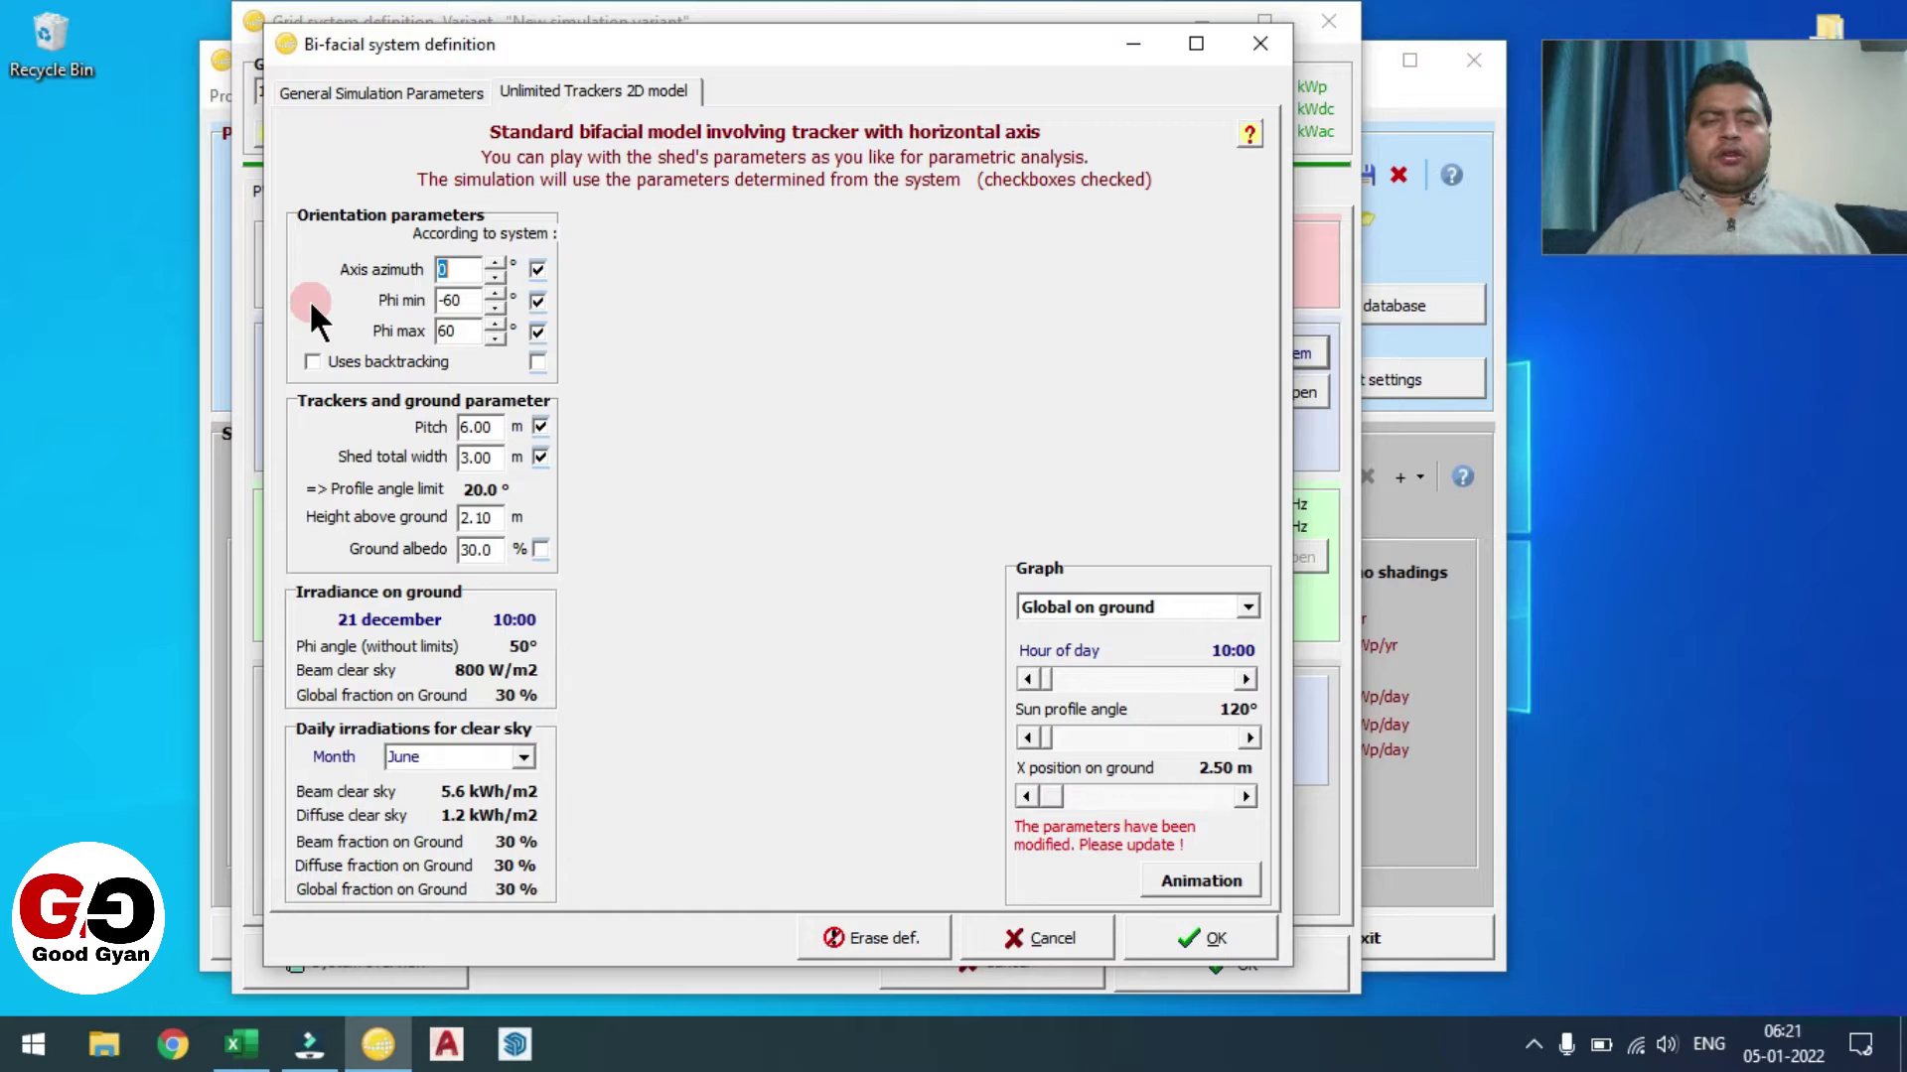
pyautogui.click(487, 296)
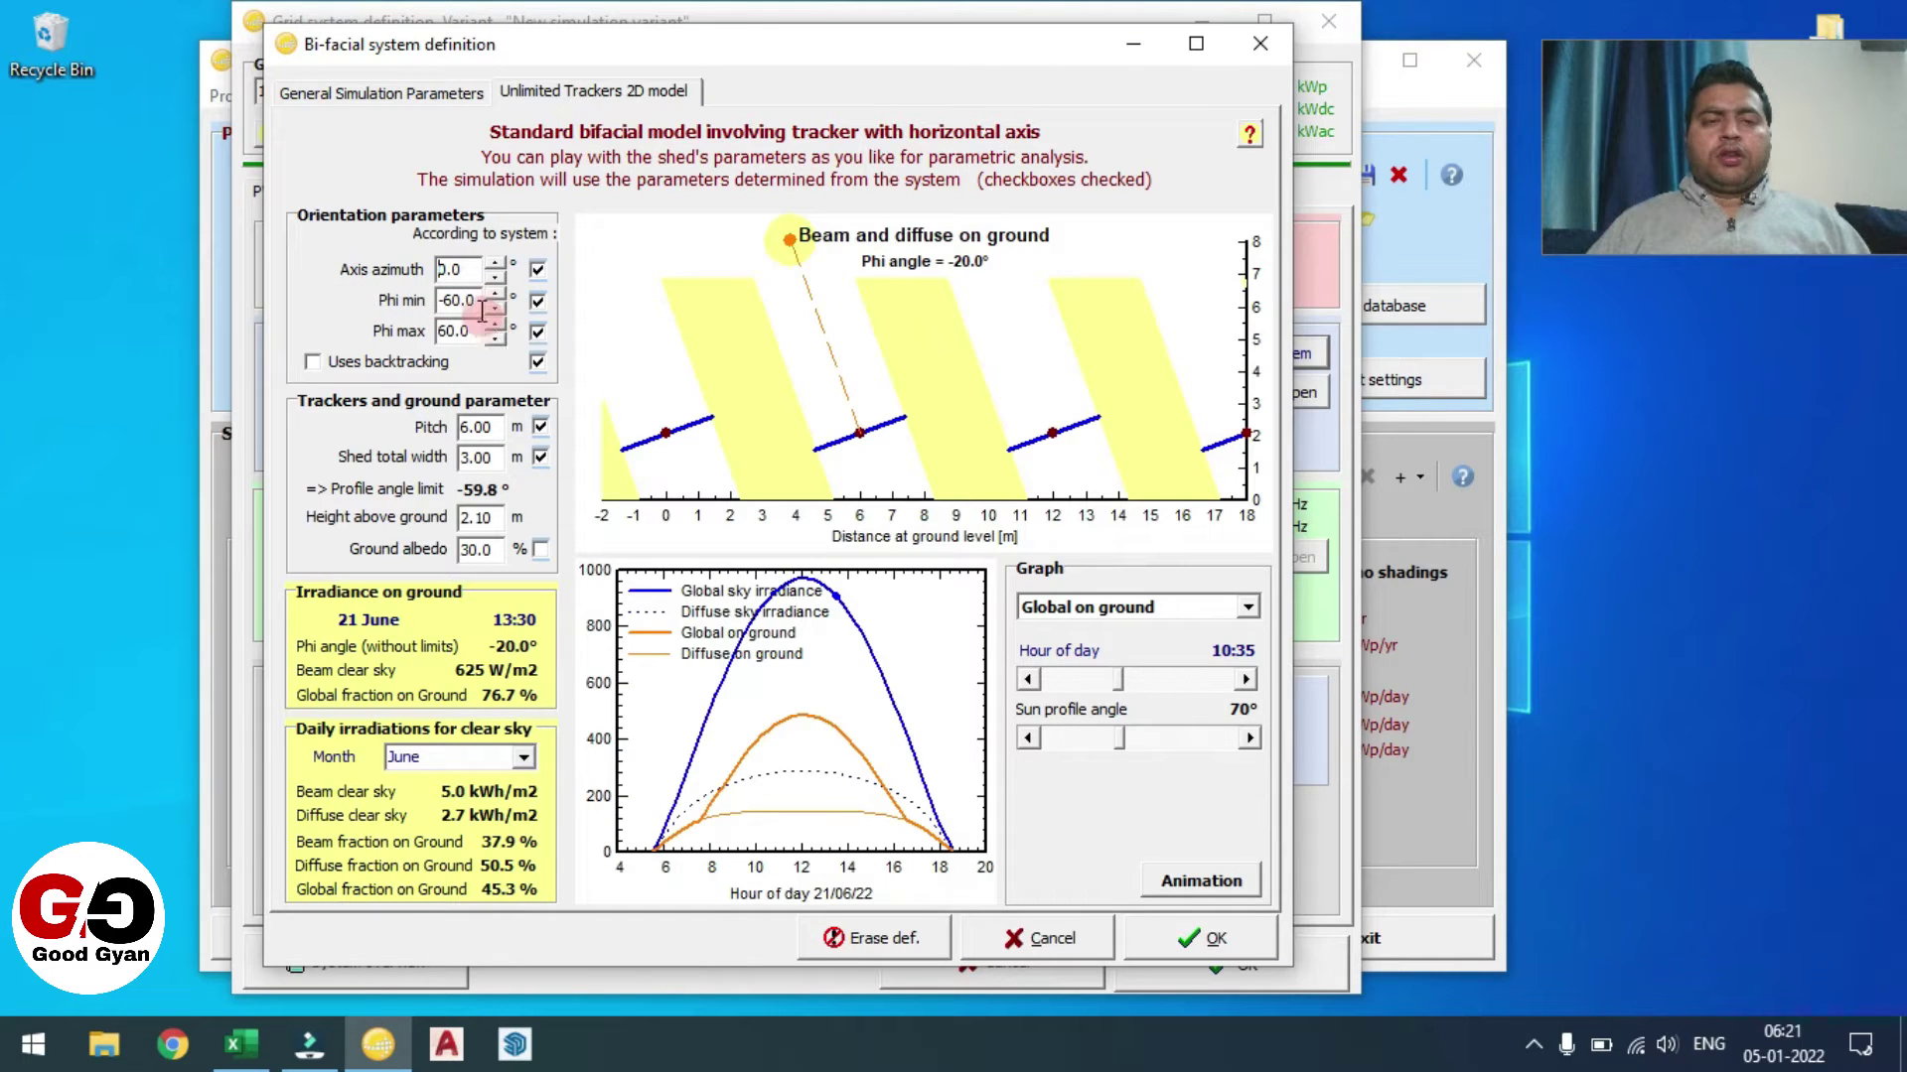
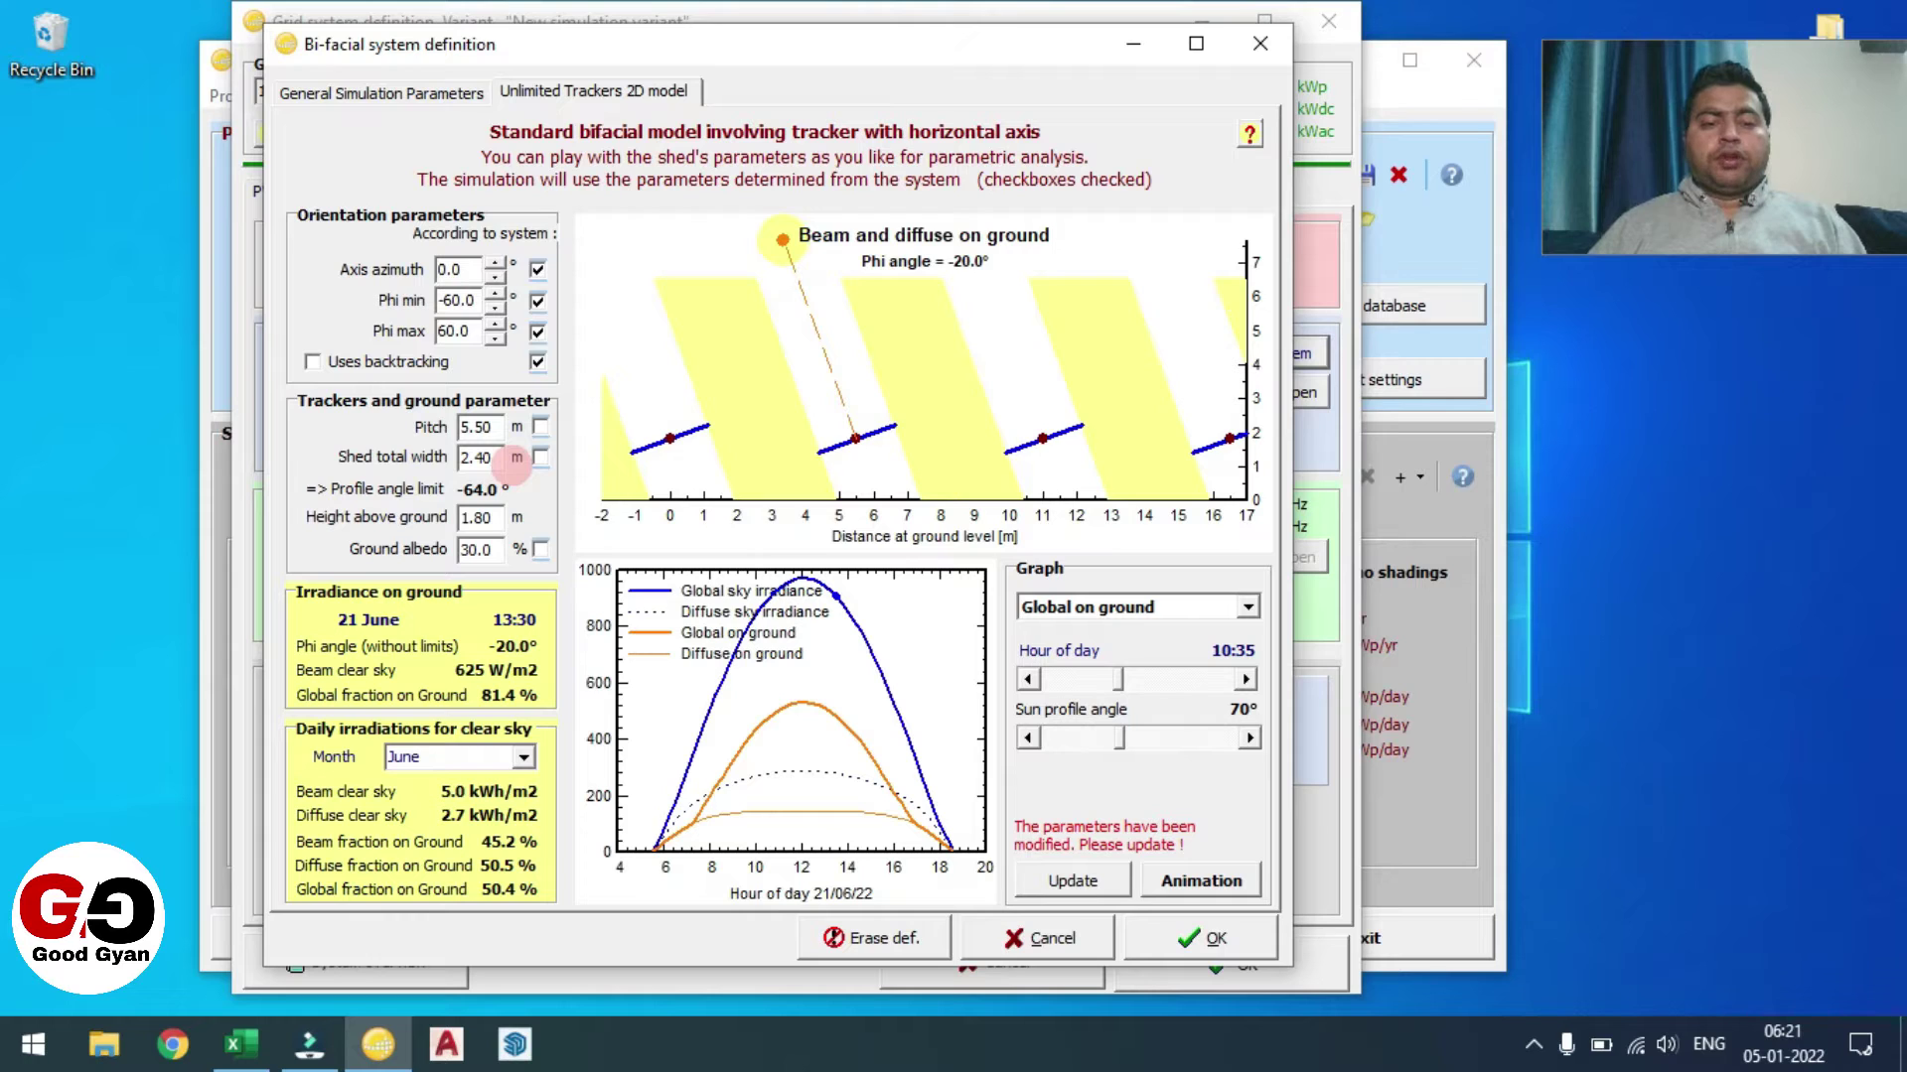
# - Set the ground albedo of the unlimited trackers model to 20% and return to the general simulation parameters
pyautogui.click(485, 551)
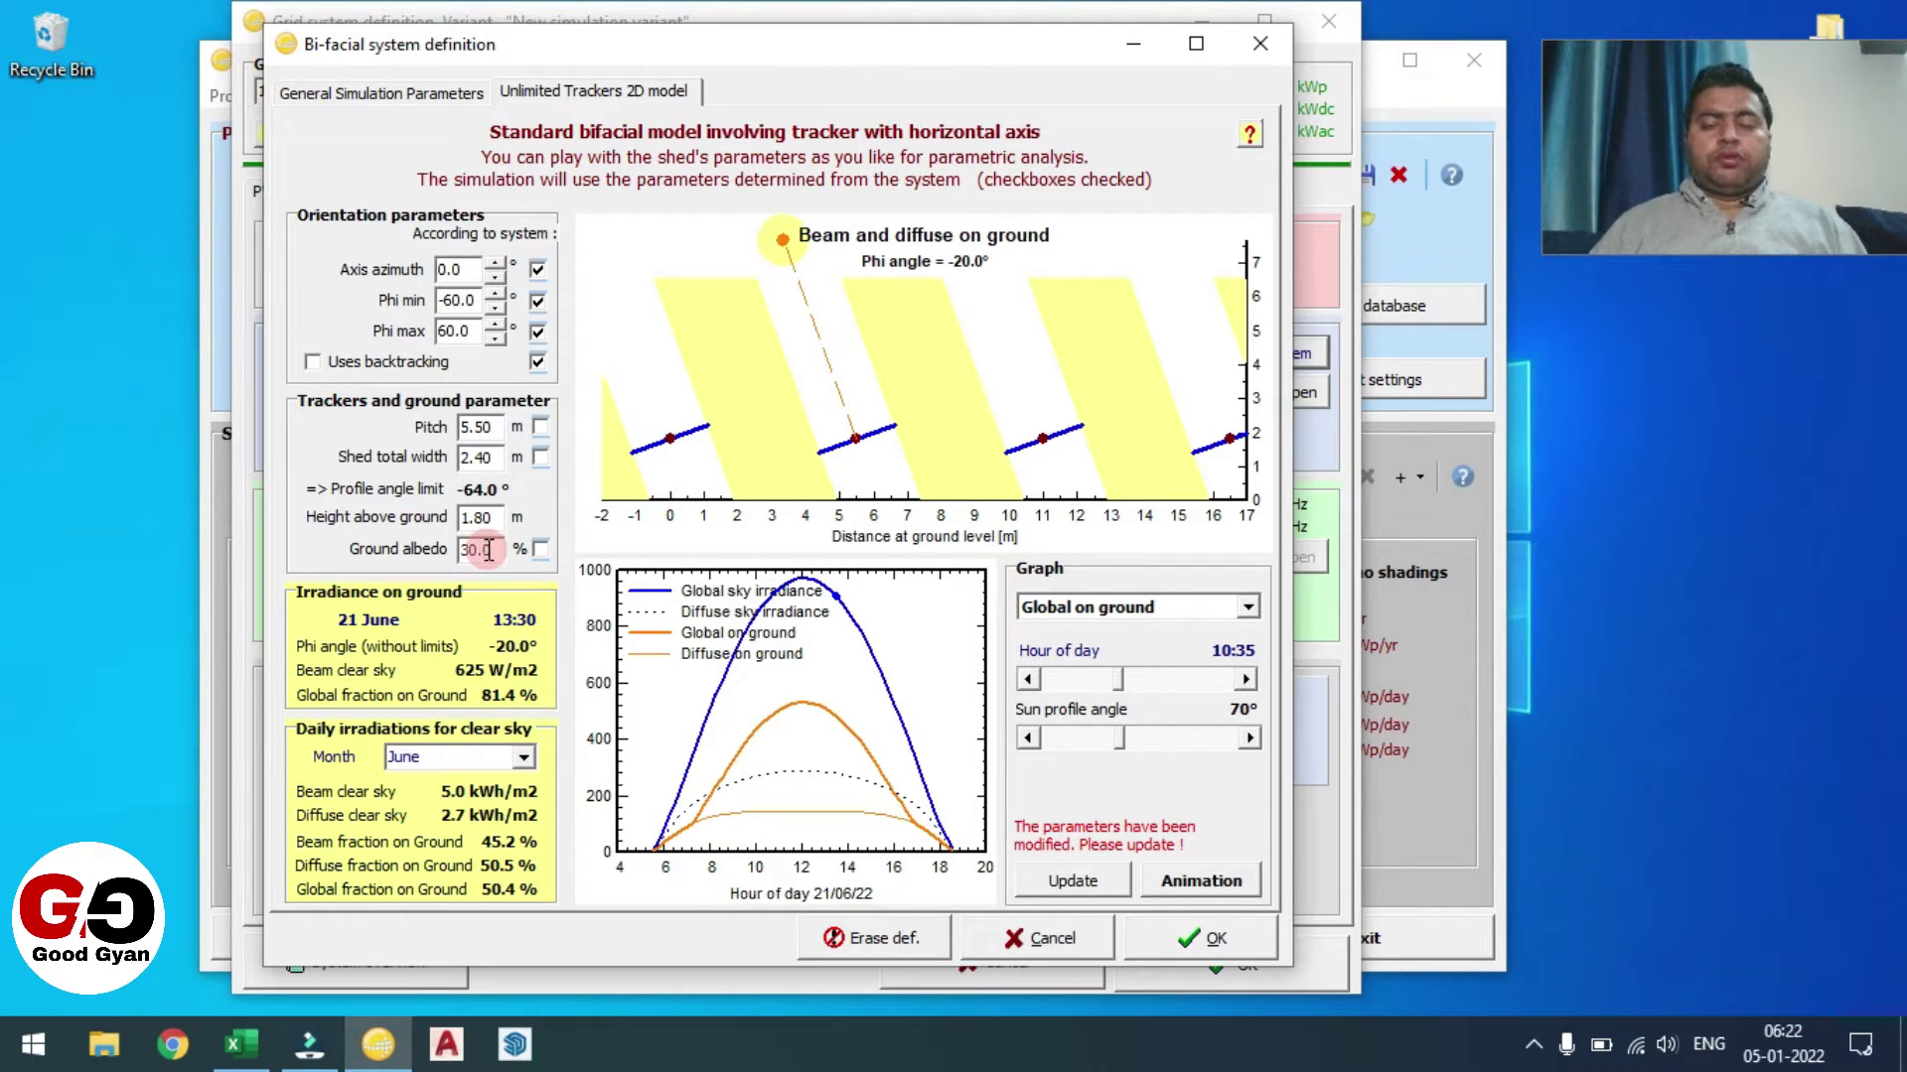
pyautogui.press('BackSpace')
pyautogui.press('BackSpace')
pyautogui.press('BackSpace')
pyautogui.write('2')
pyautogui.hotkey('ctrl', 'Tab')
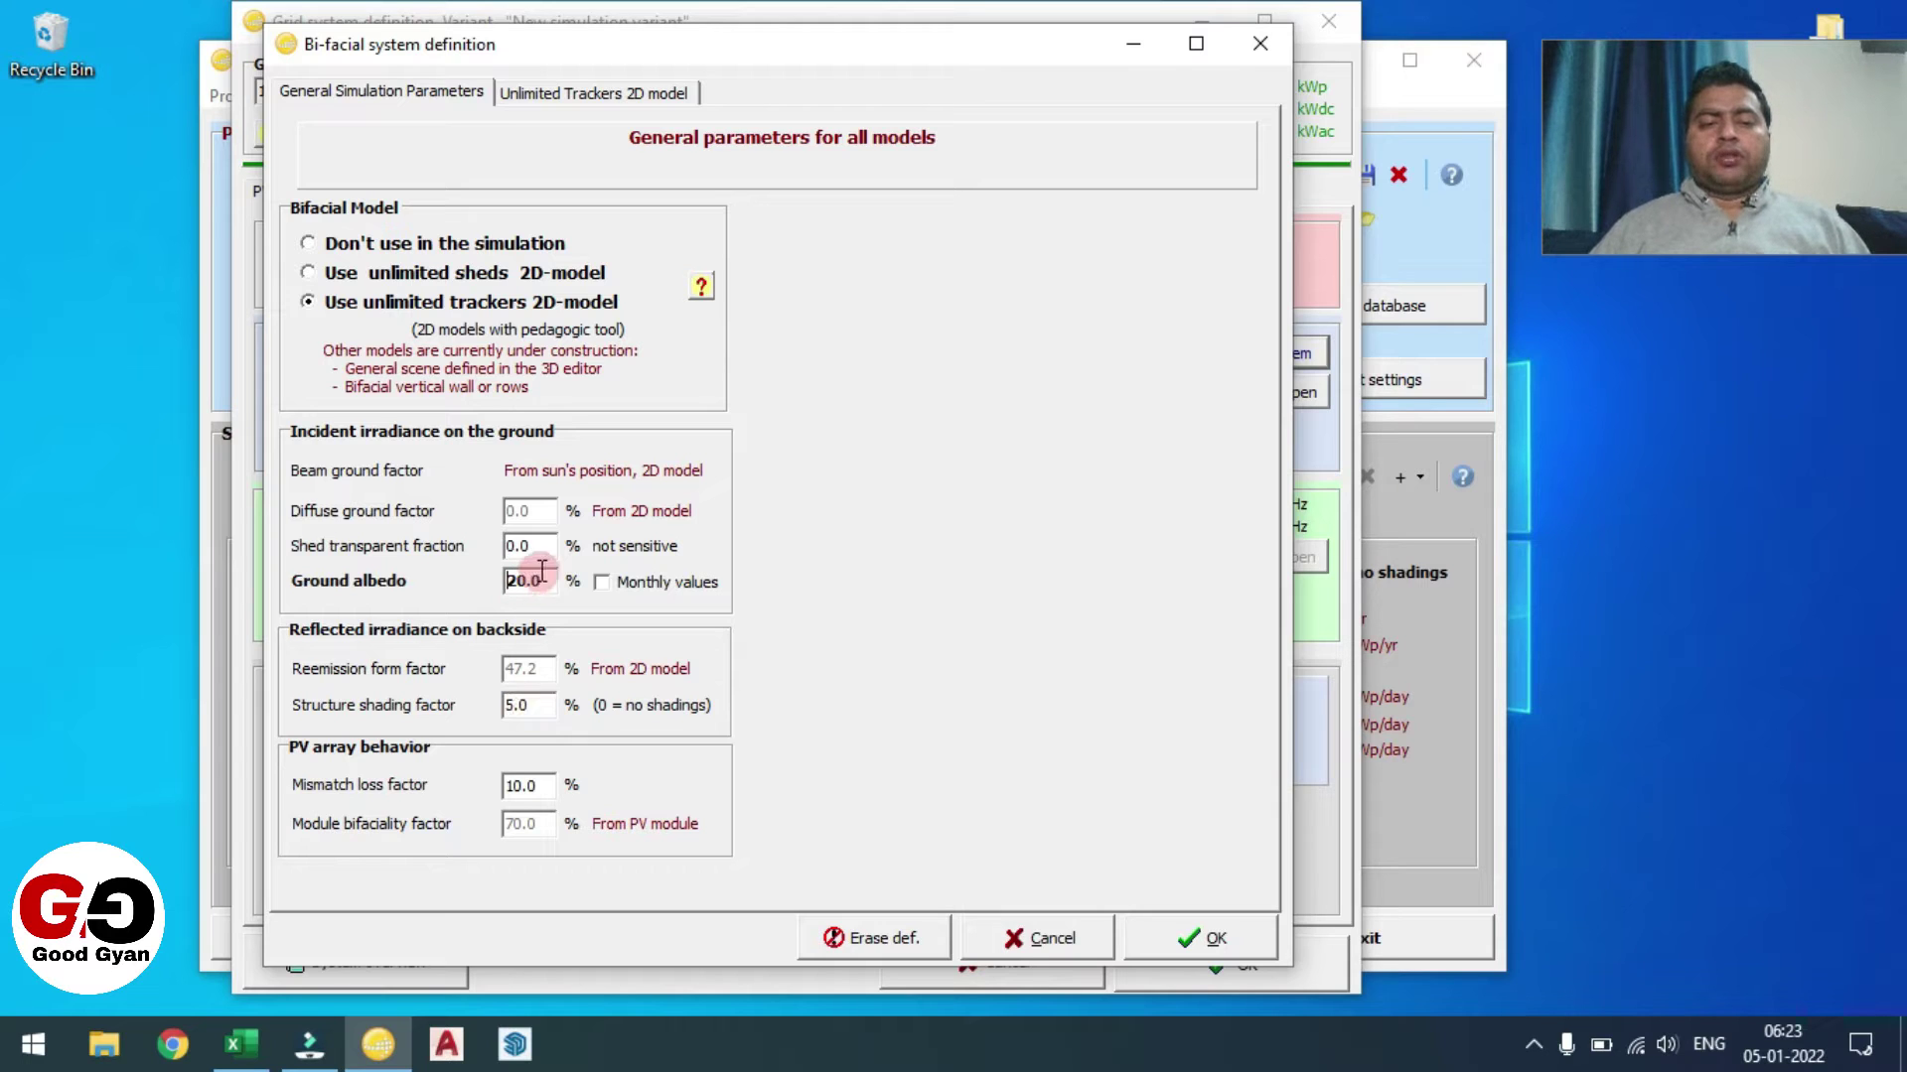
# - Set the shed transparent fraction to 3%, check the trackers 2D model, and accept the bifacial system definition
pyautogui.moveTo(534, 547); pyautogui.dragTo(464, 555)
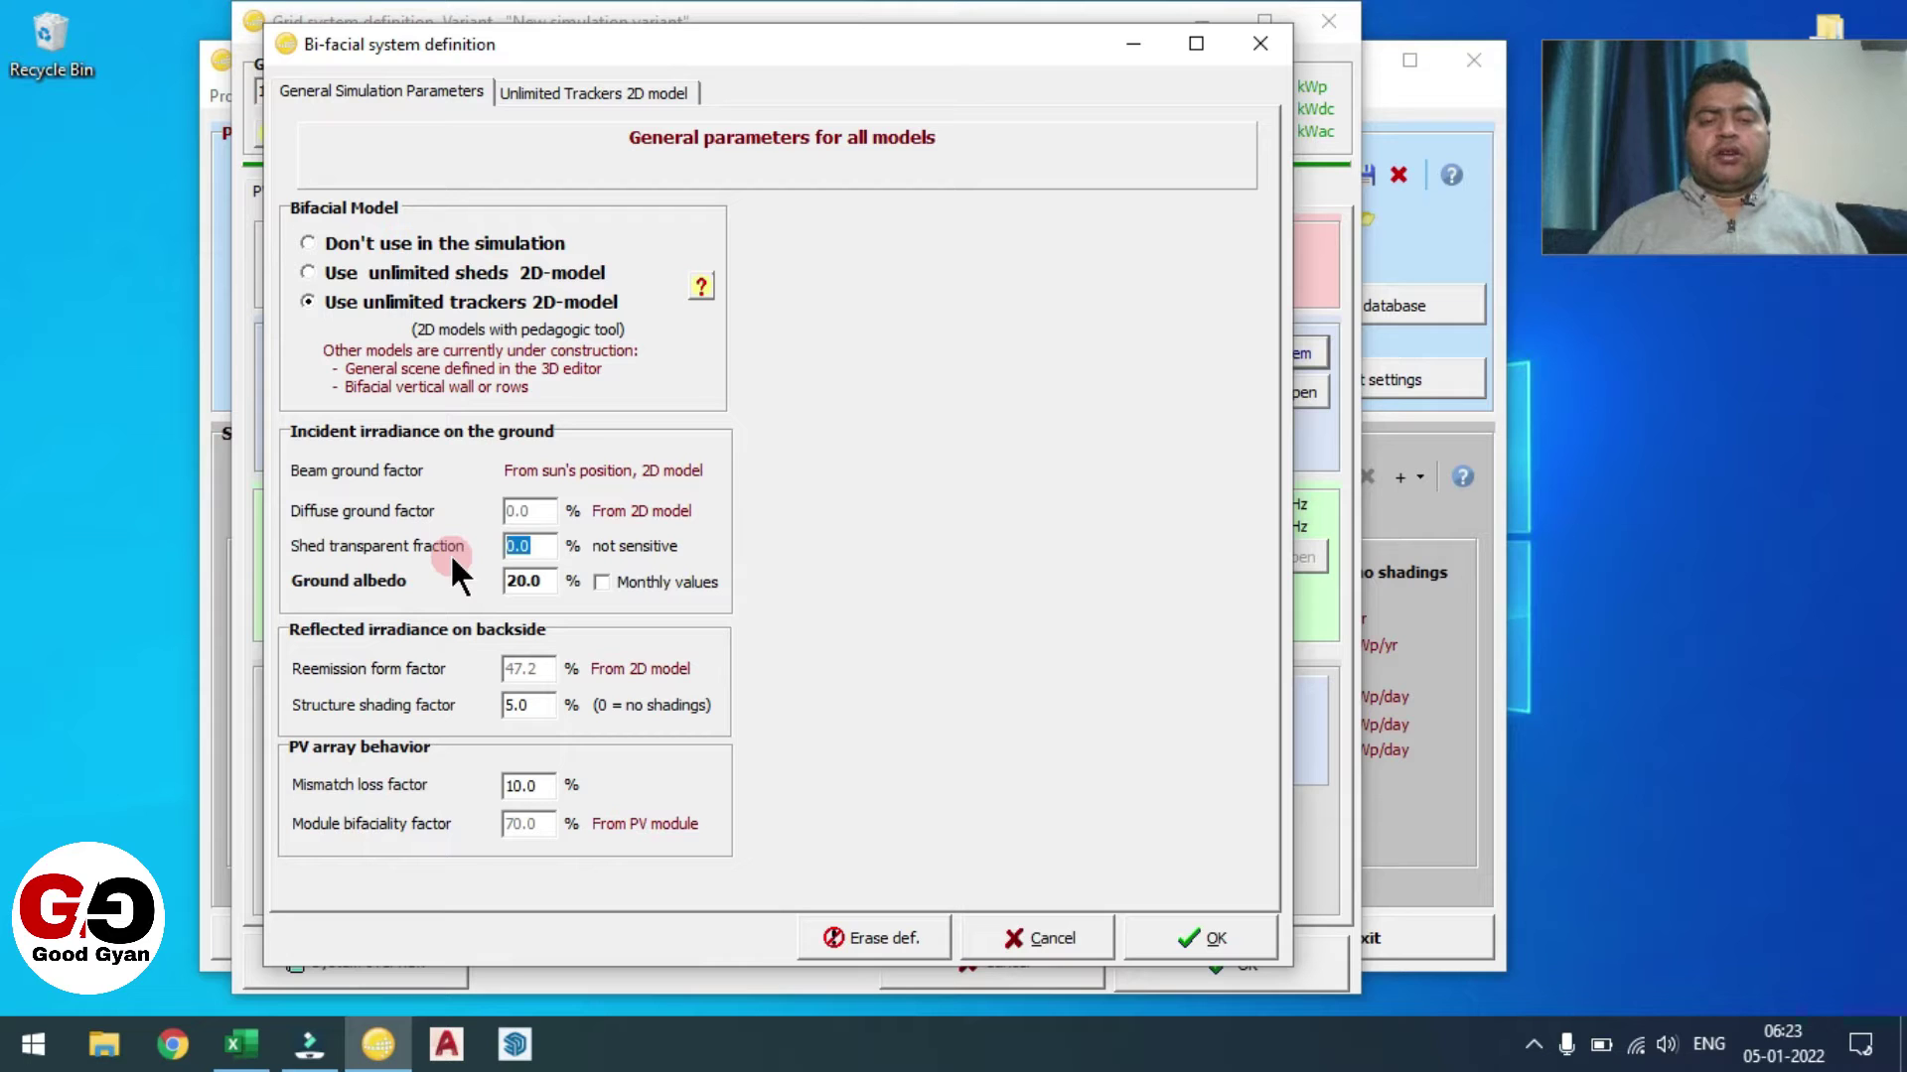
pyautogui.write('3')
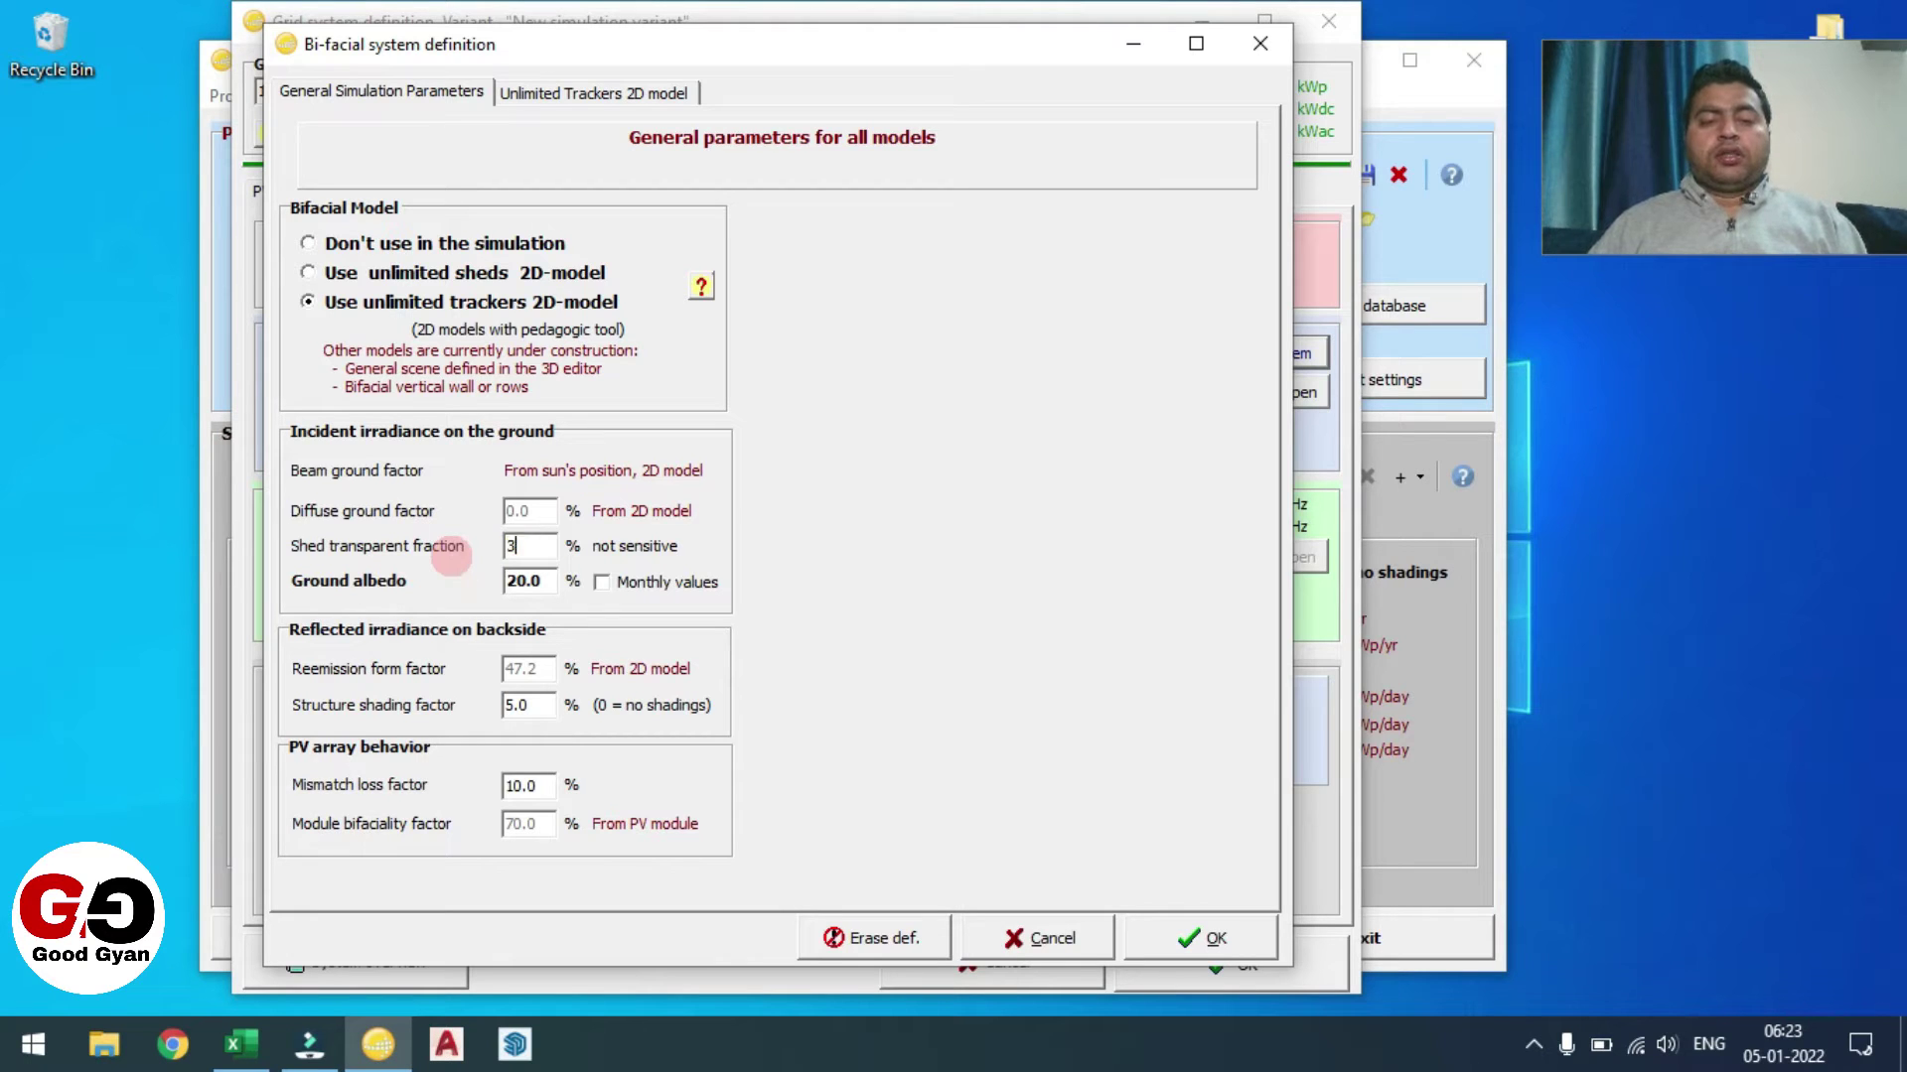
pyautogui.press('Tab')
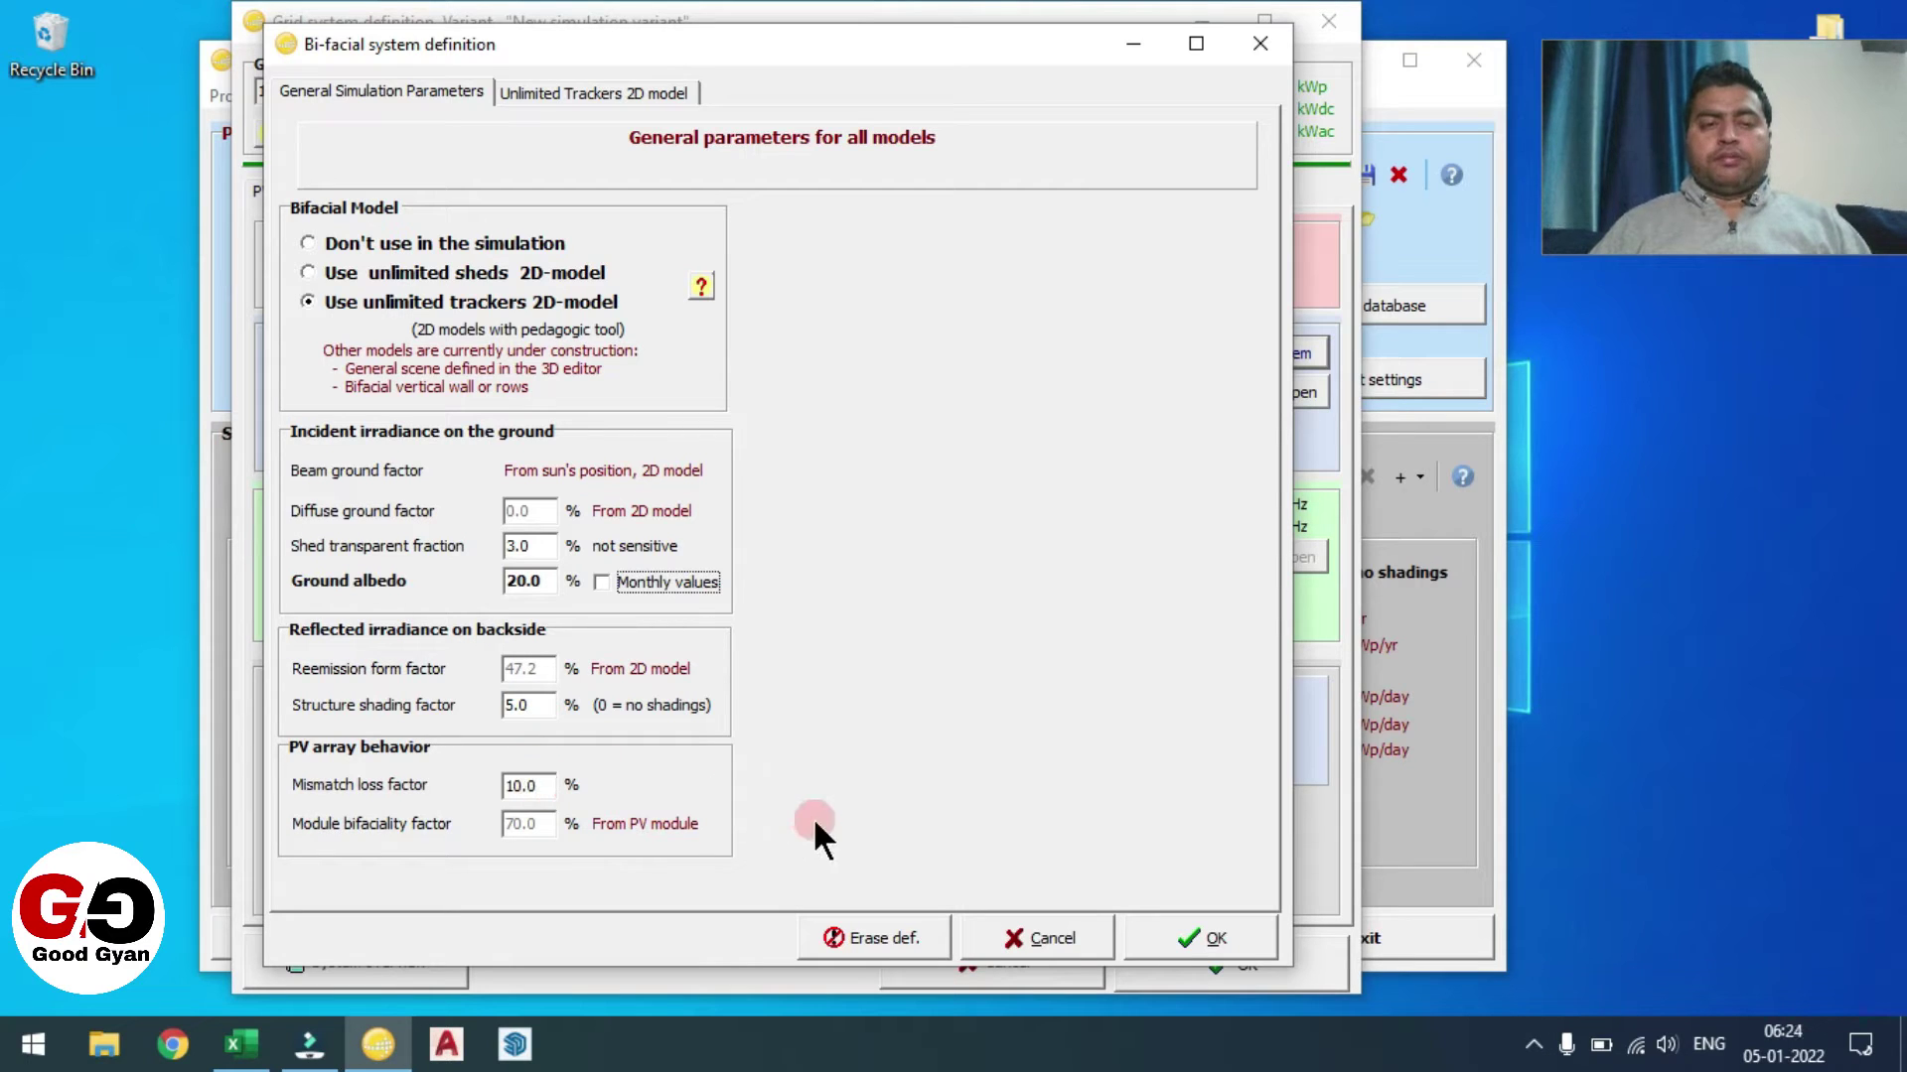
pyautogui.click(596, 96)
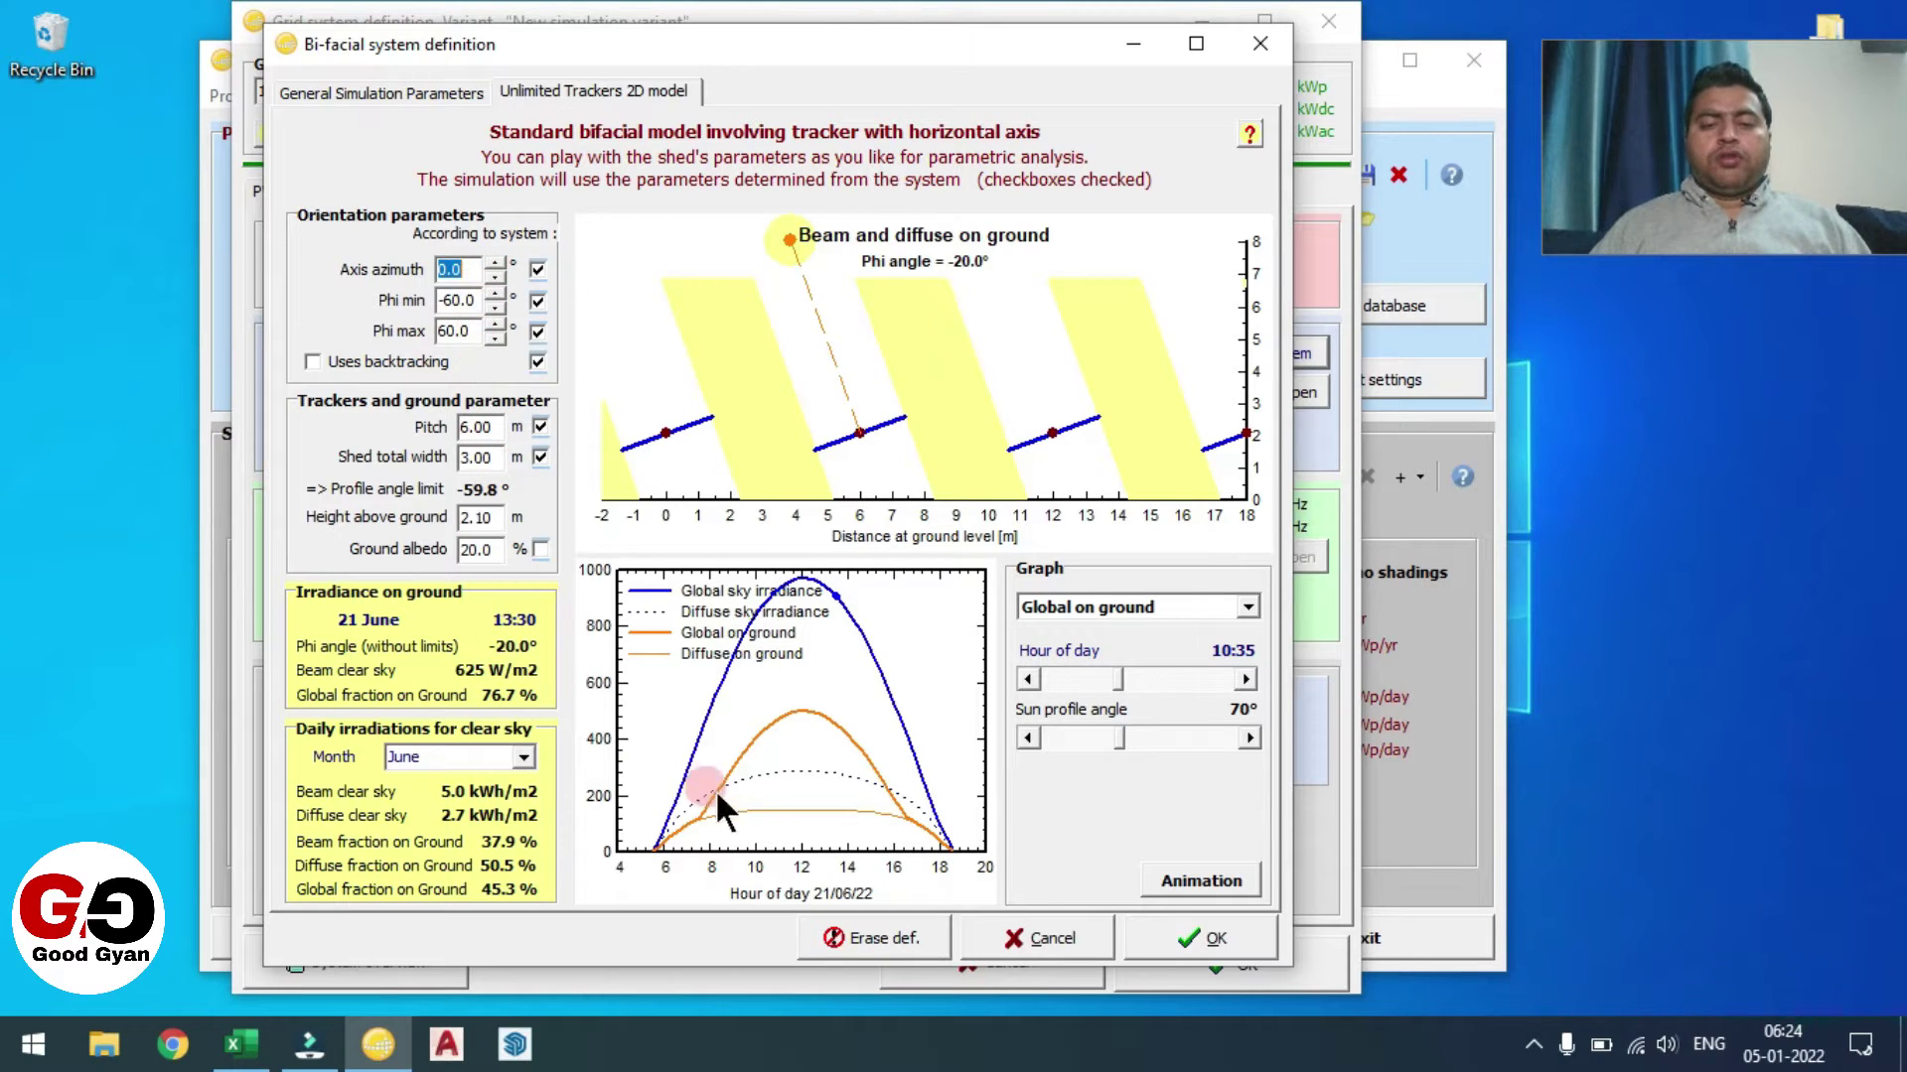
pyautogui.click(1181, 949)
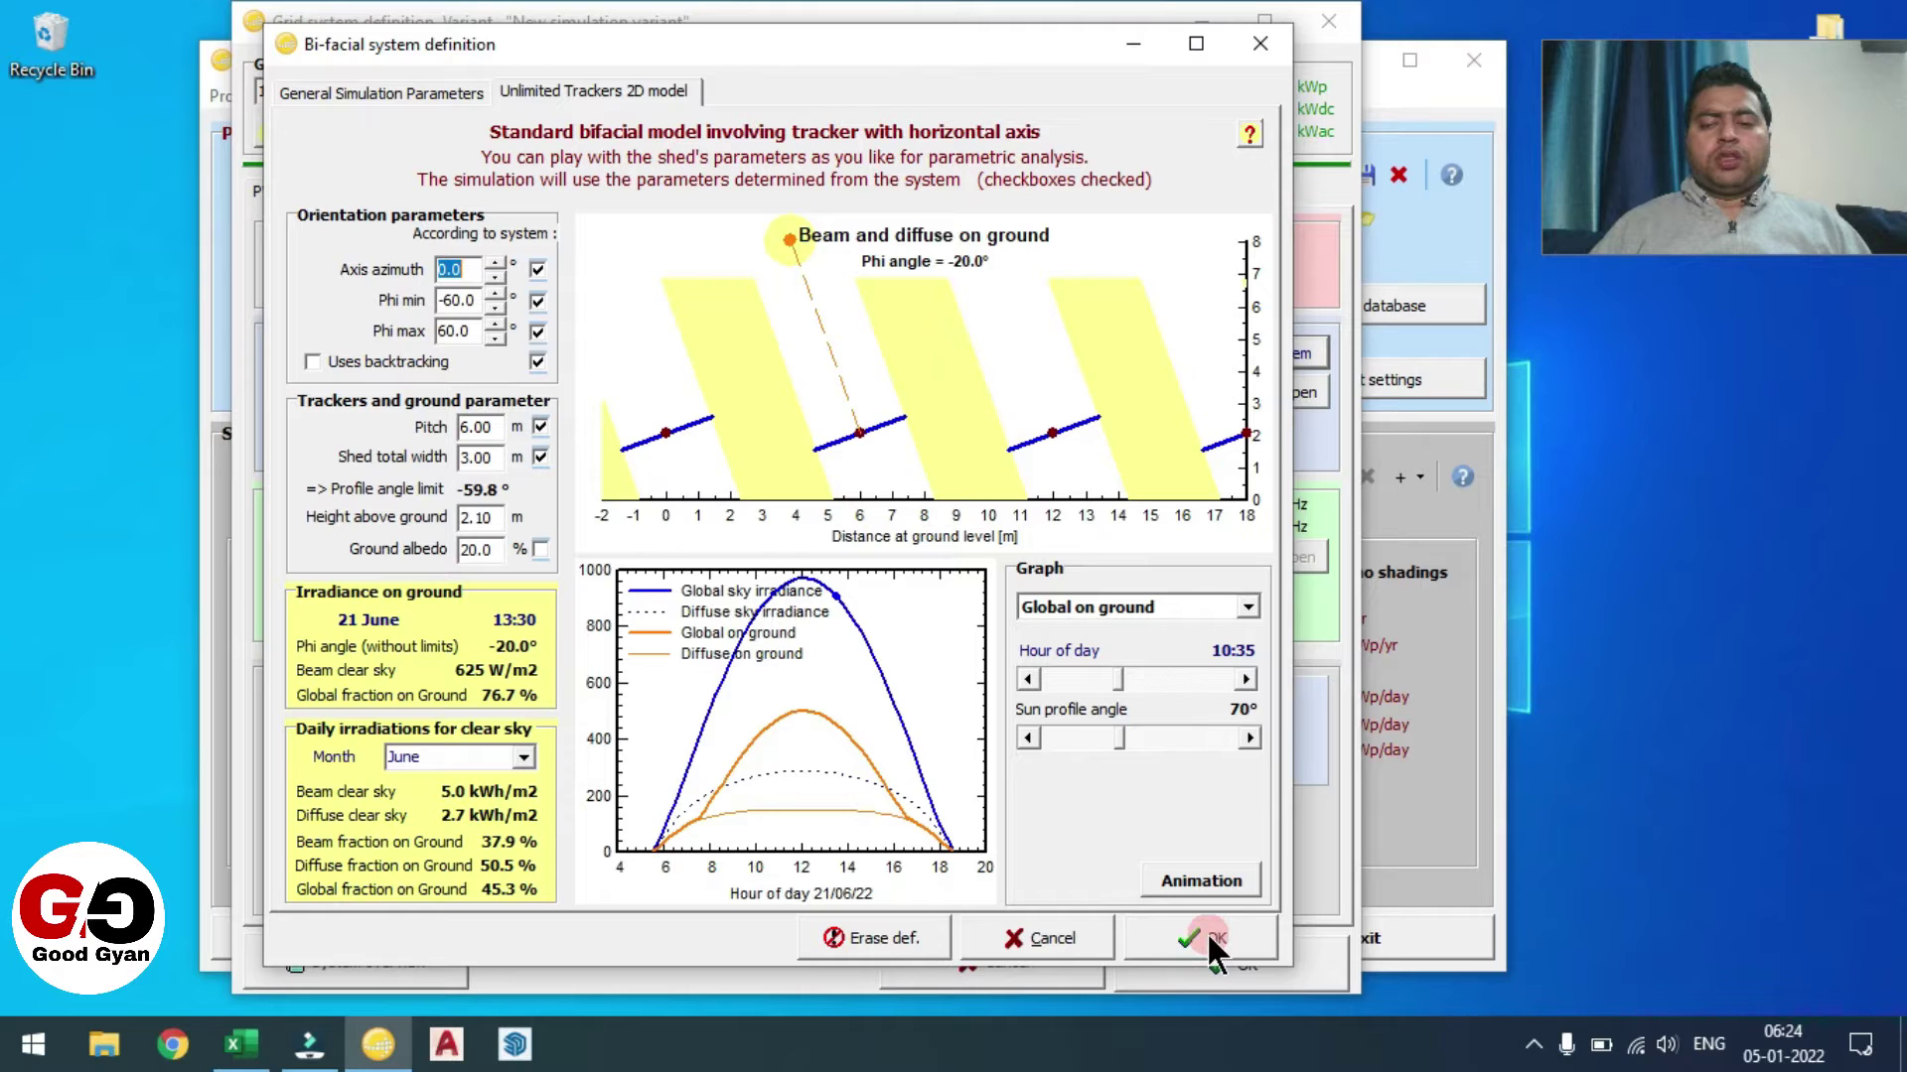
pyautogui.click(1210, 941)
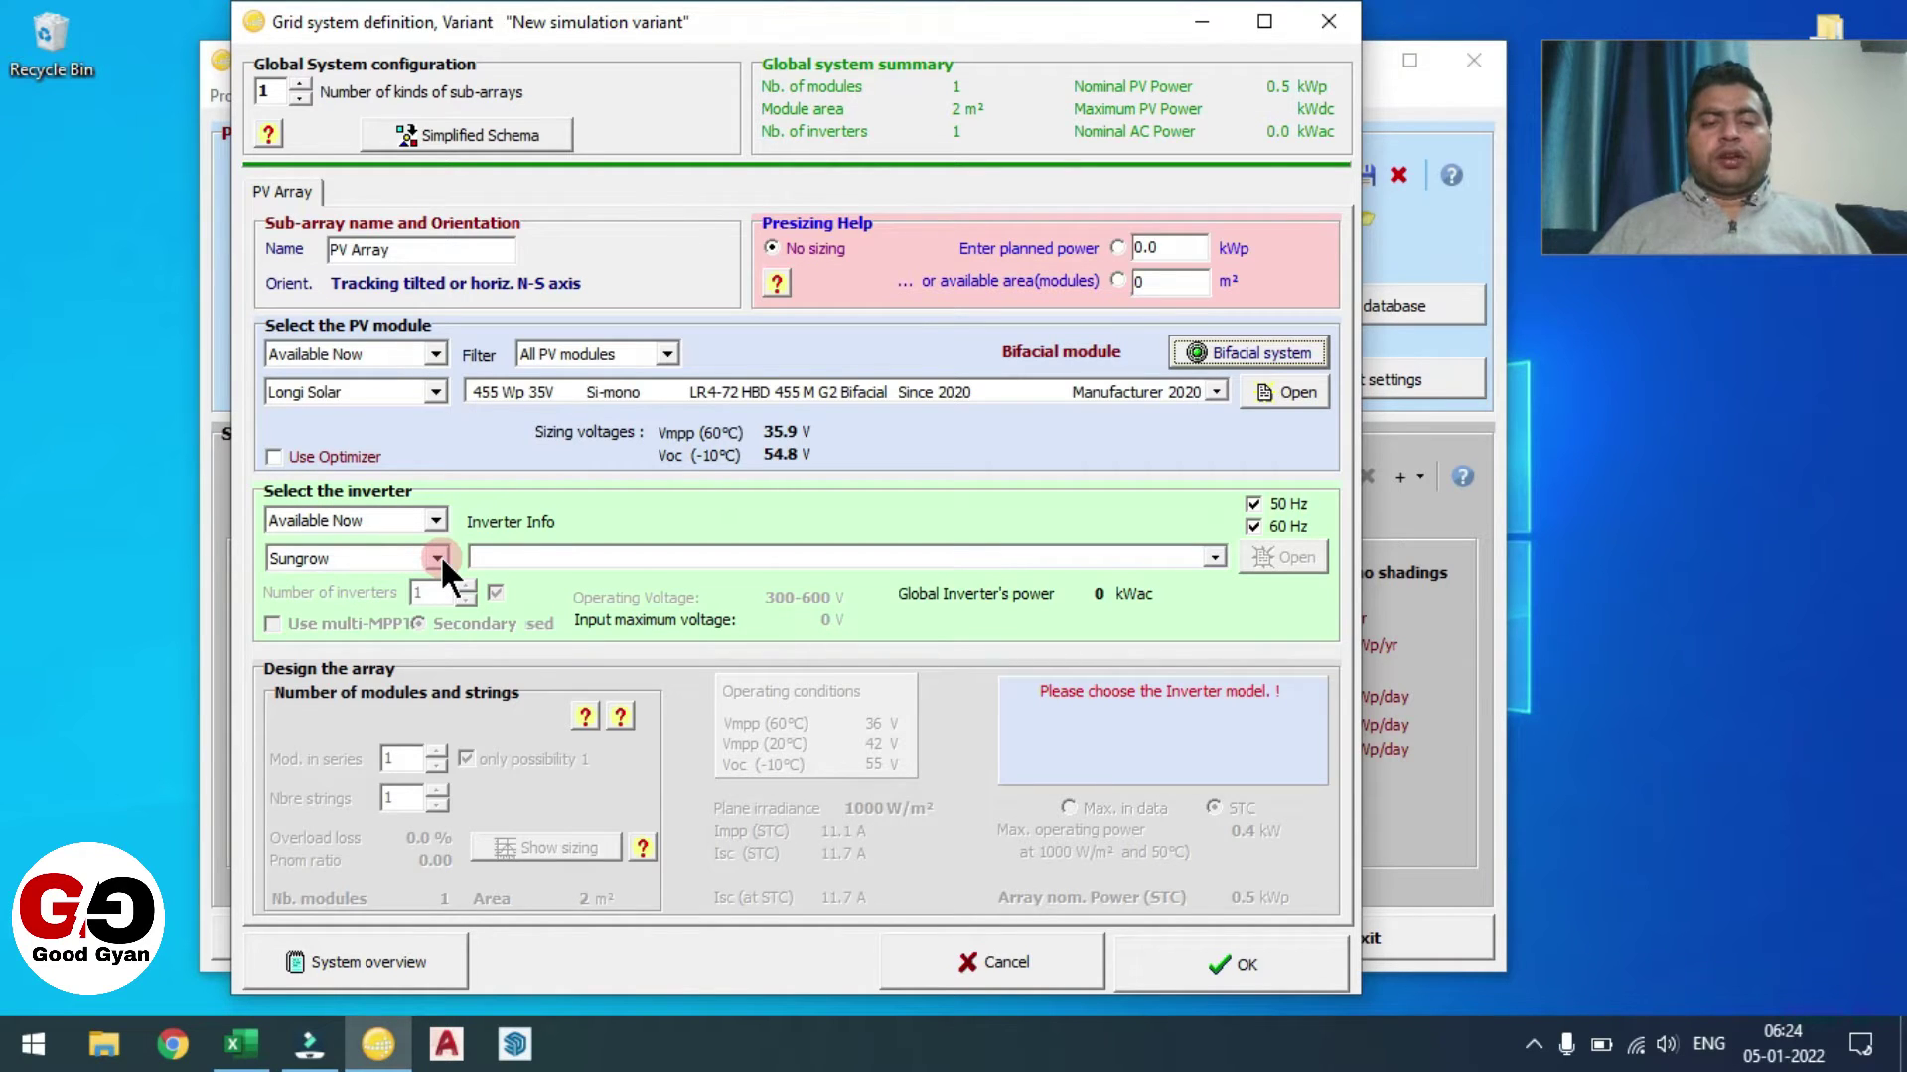
# - Choose the Sungrow 3000 kW SG3000HV inverter and disable its multi-MPPT feature
pyautogui.moveTo(607, 28); pyautogui.dragTo(574, 21)
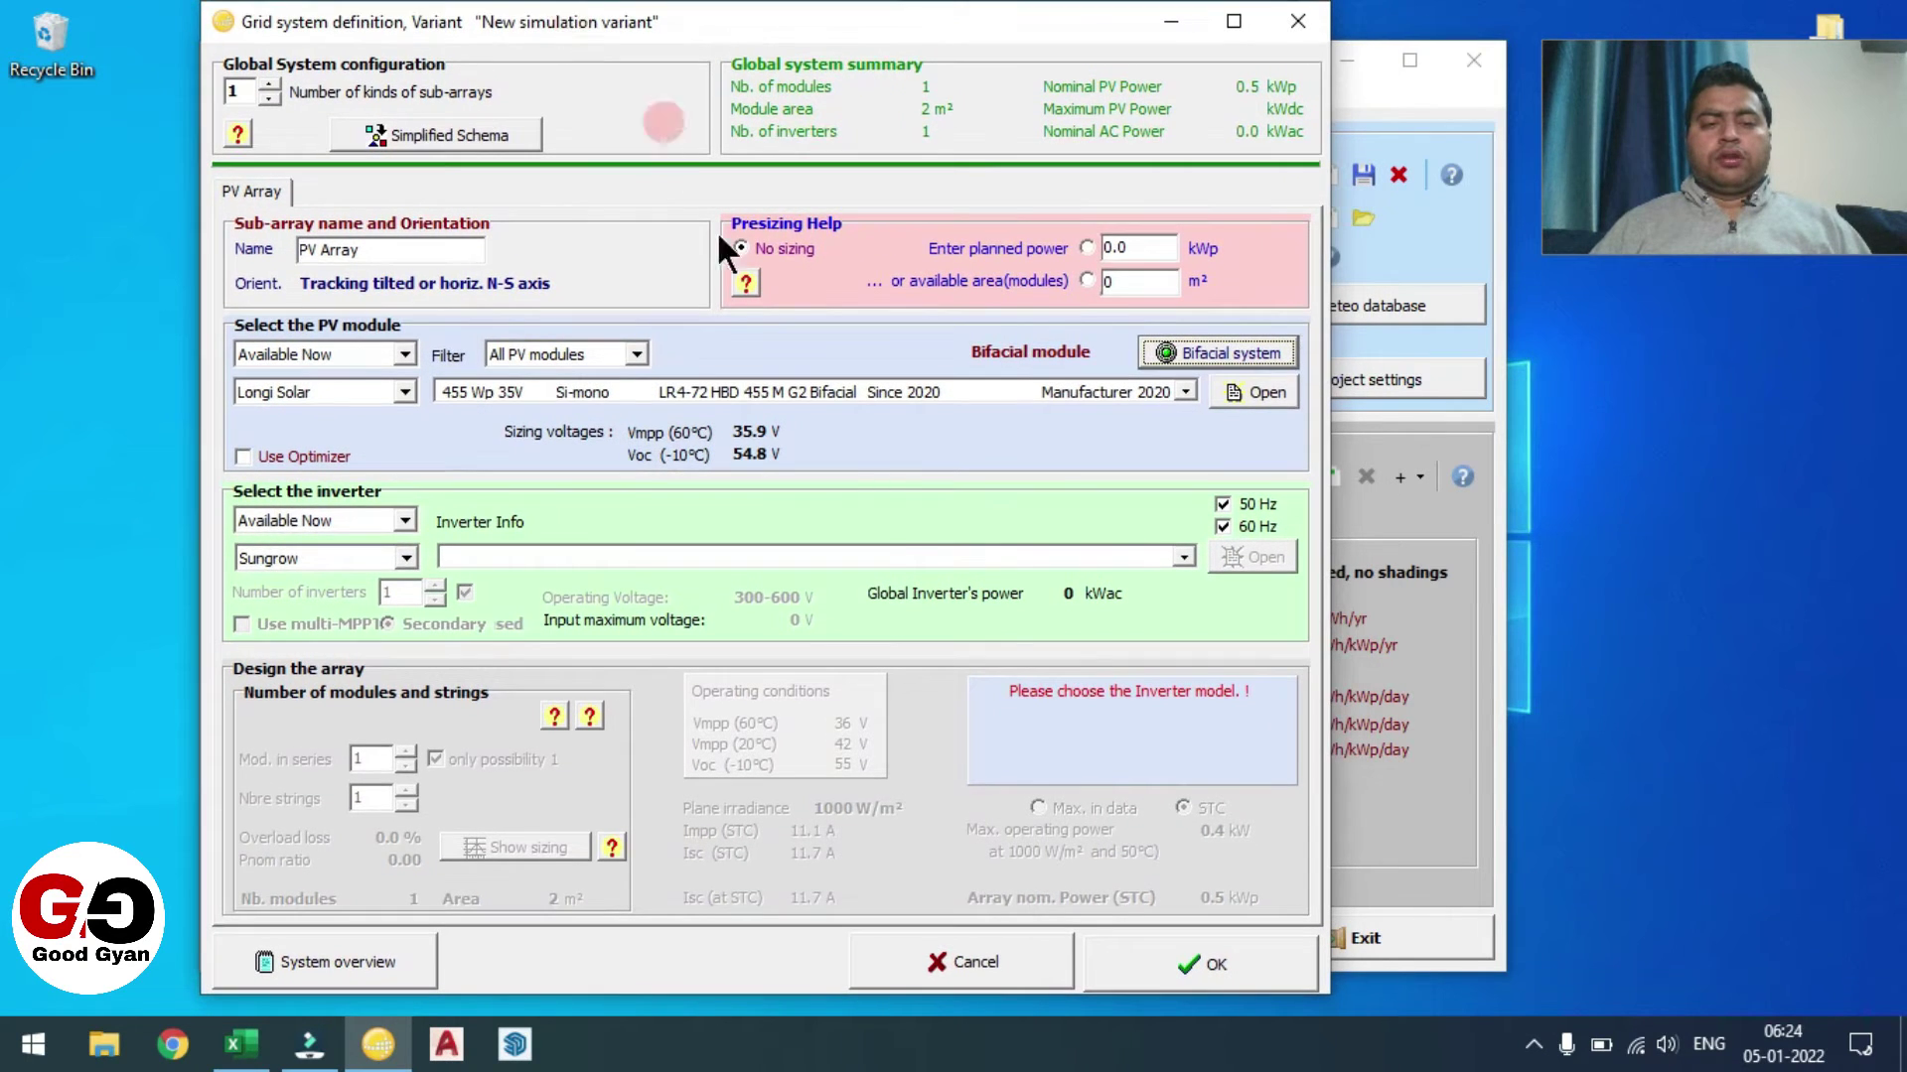
pyautogui.click(877, 552)
pyautogui.moveTo(1188, 594); pyautogui.dragTo(1186, 688)
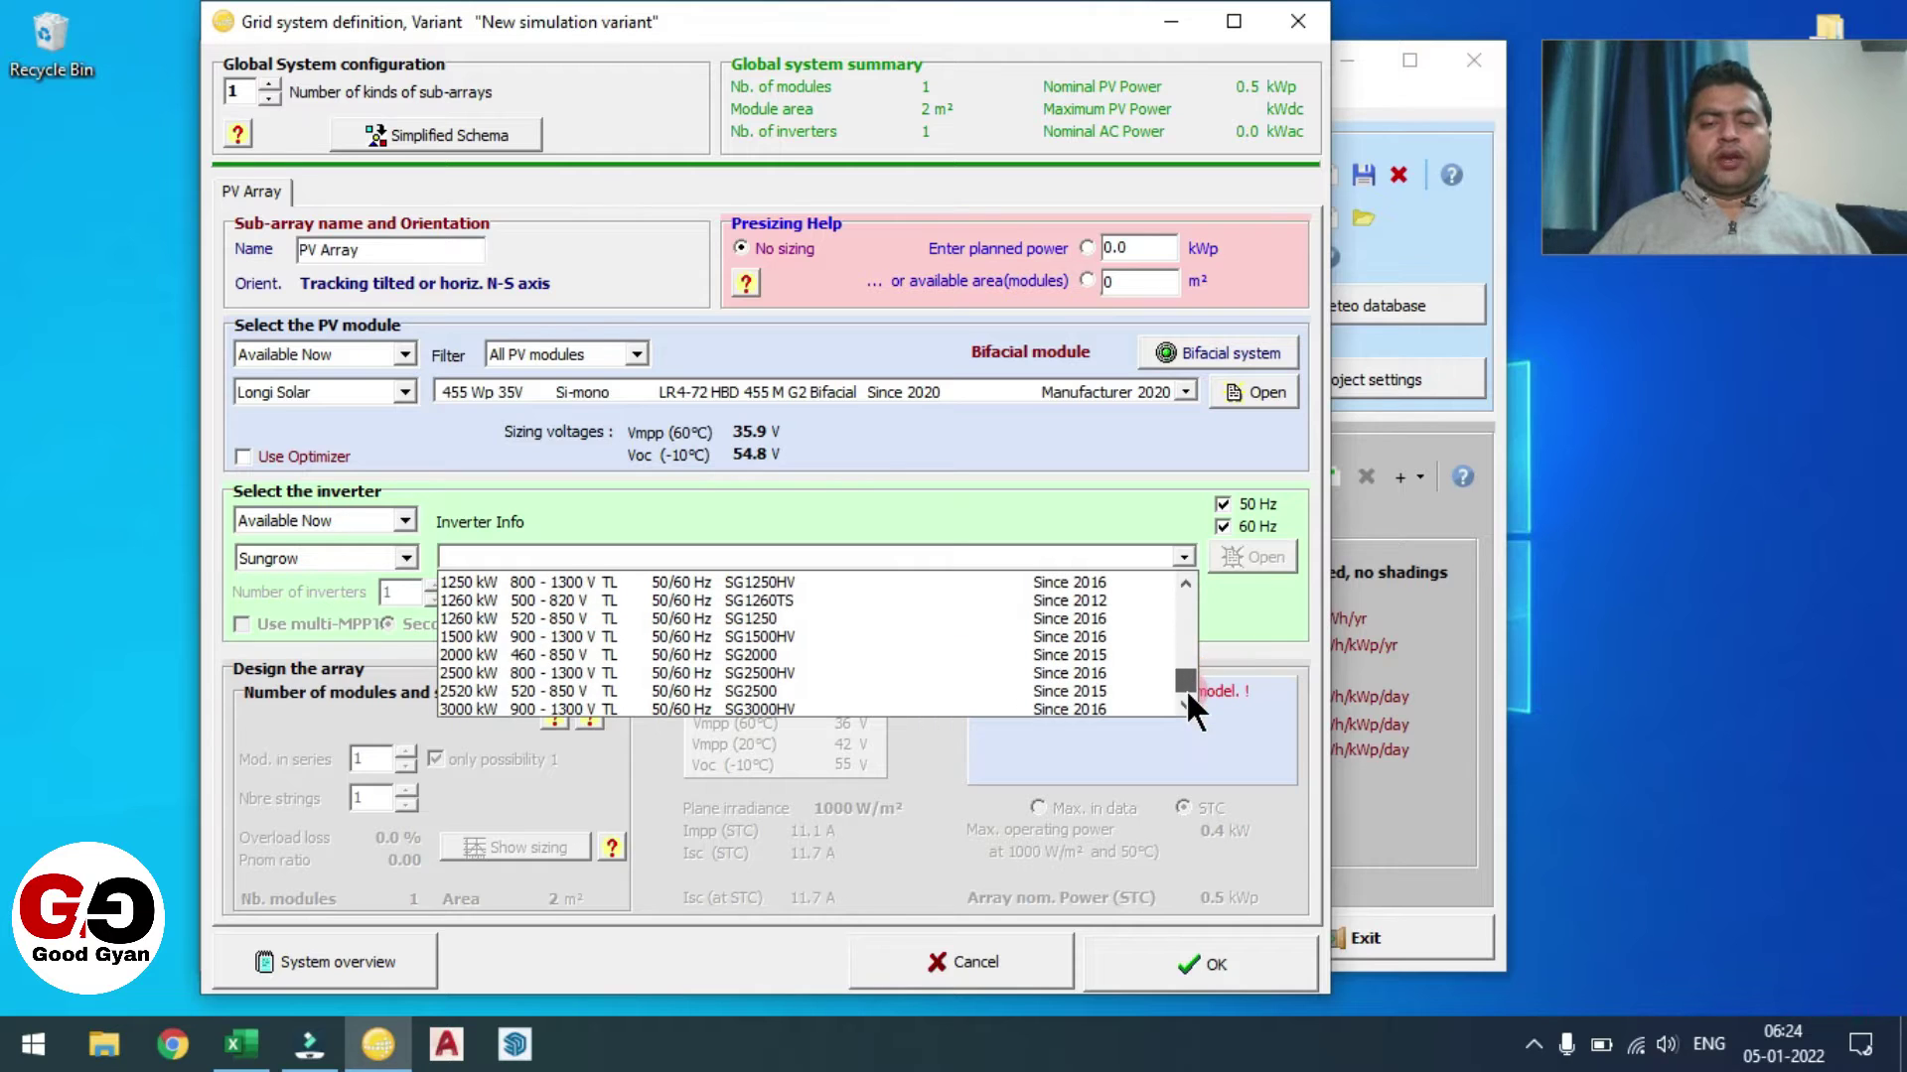
pyautogui.click(1040, 705)
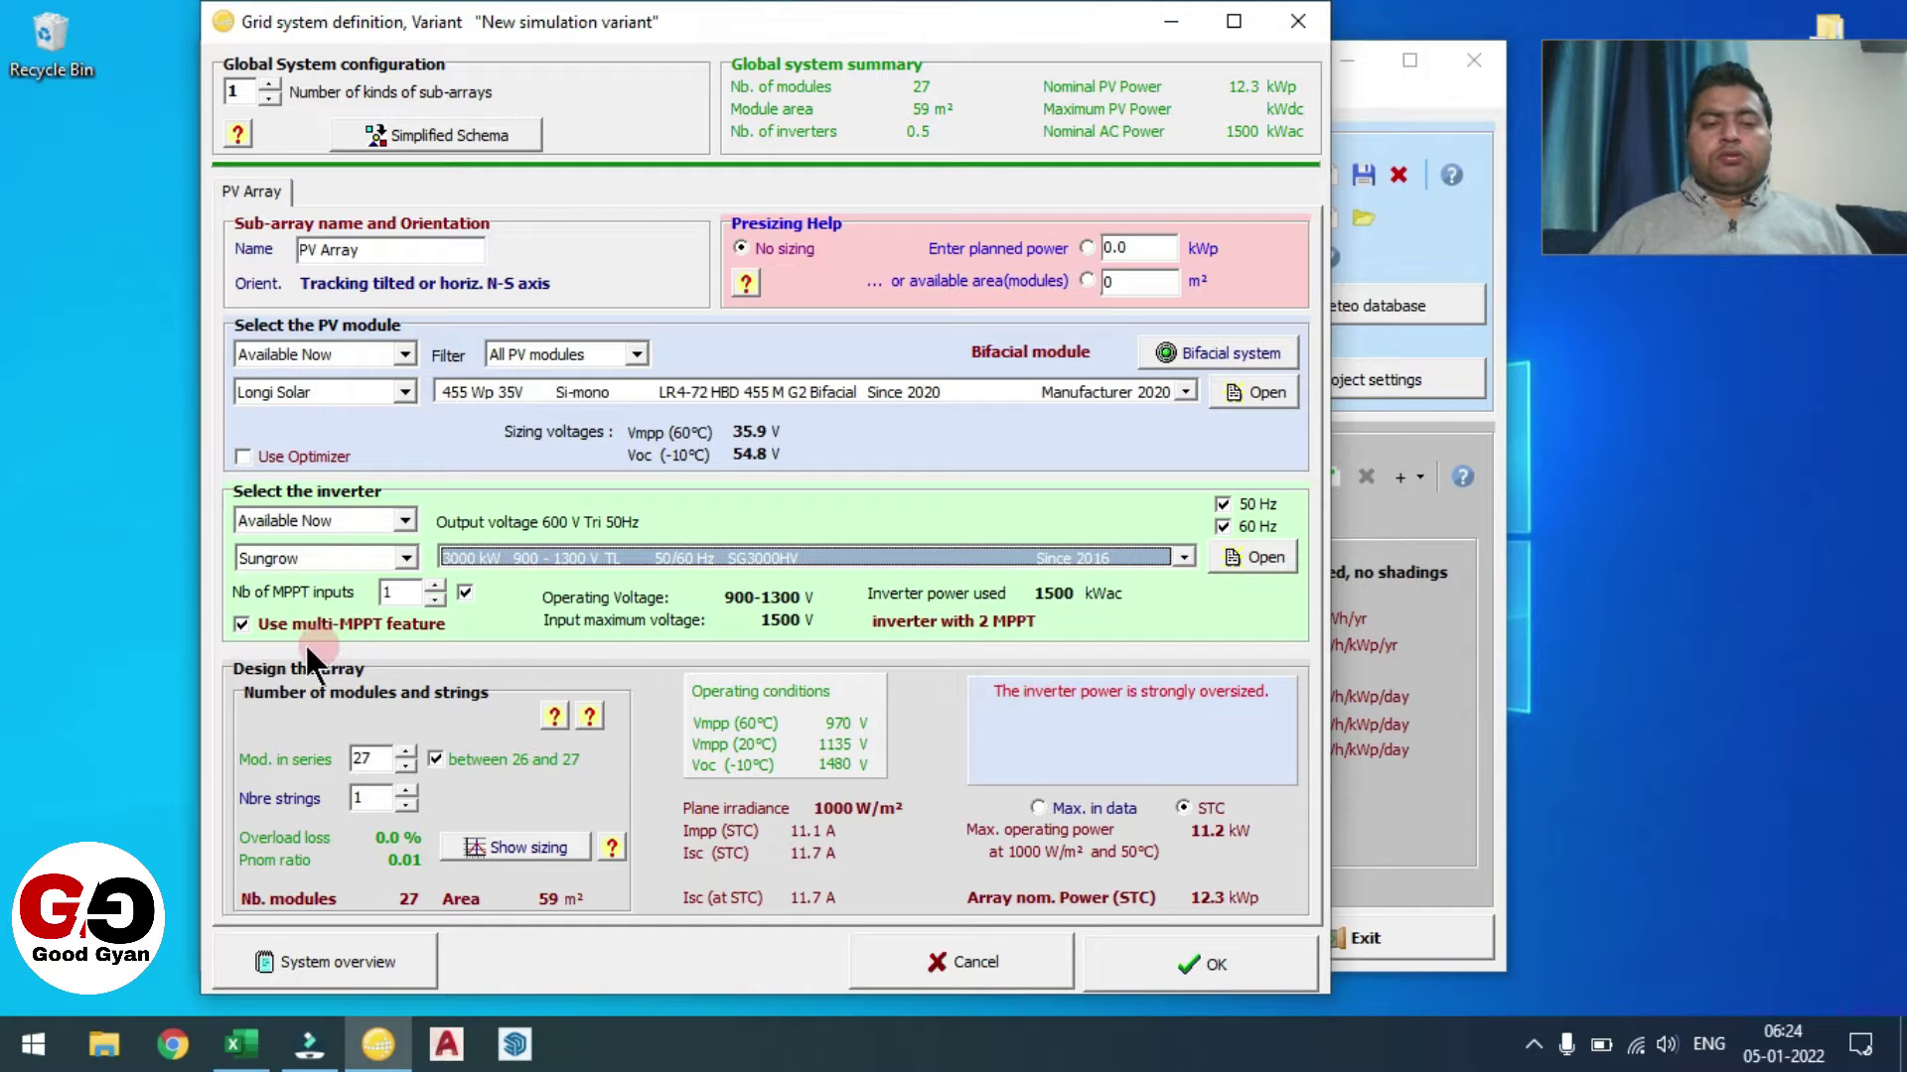
pyautogui.click(243, 620)
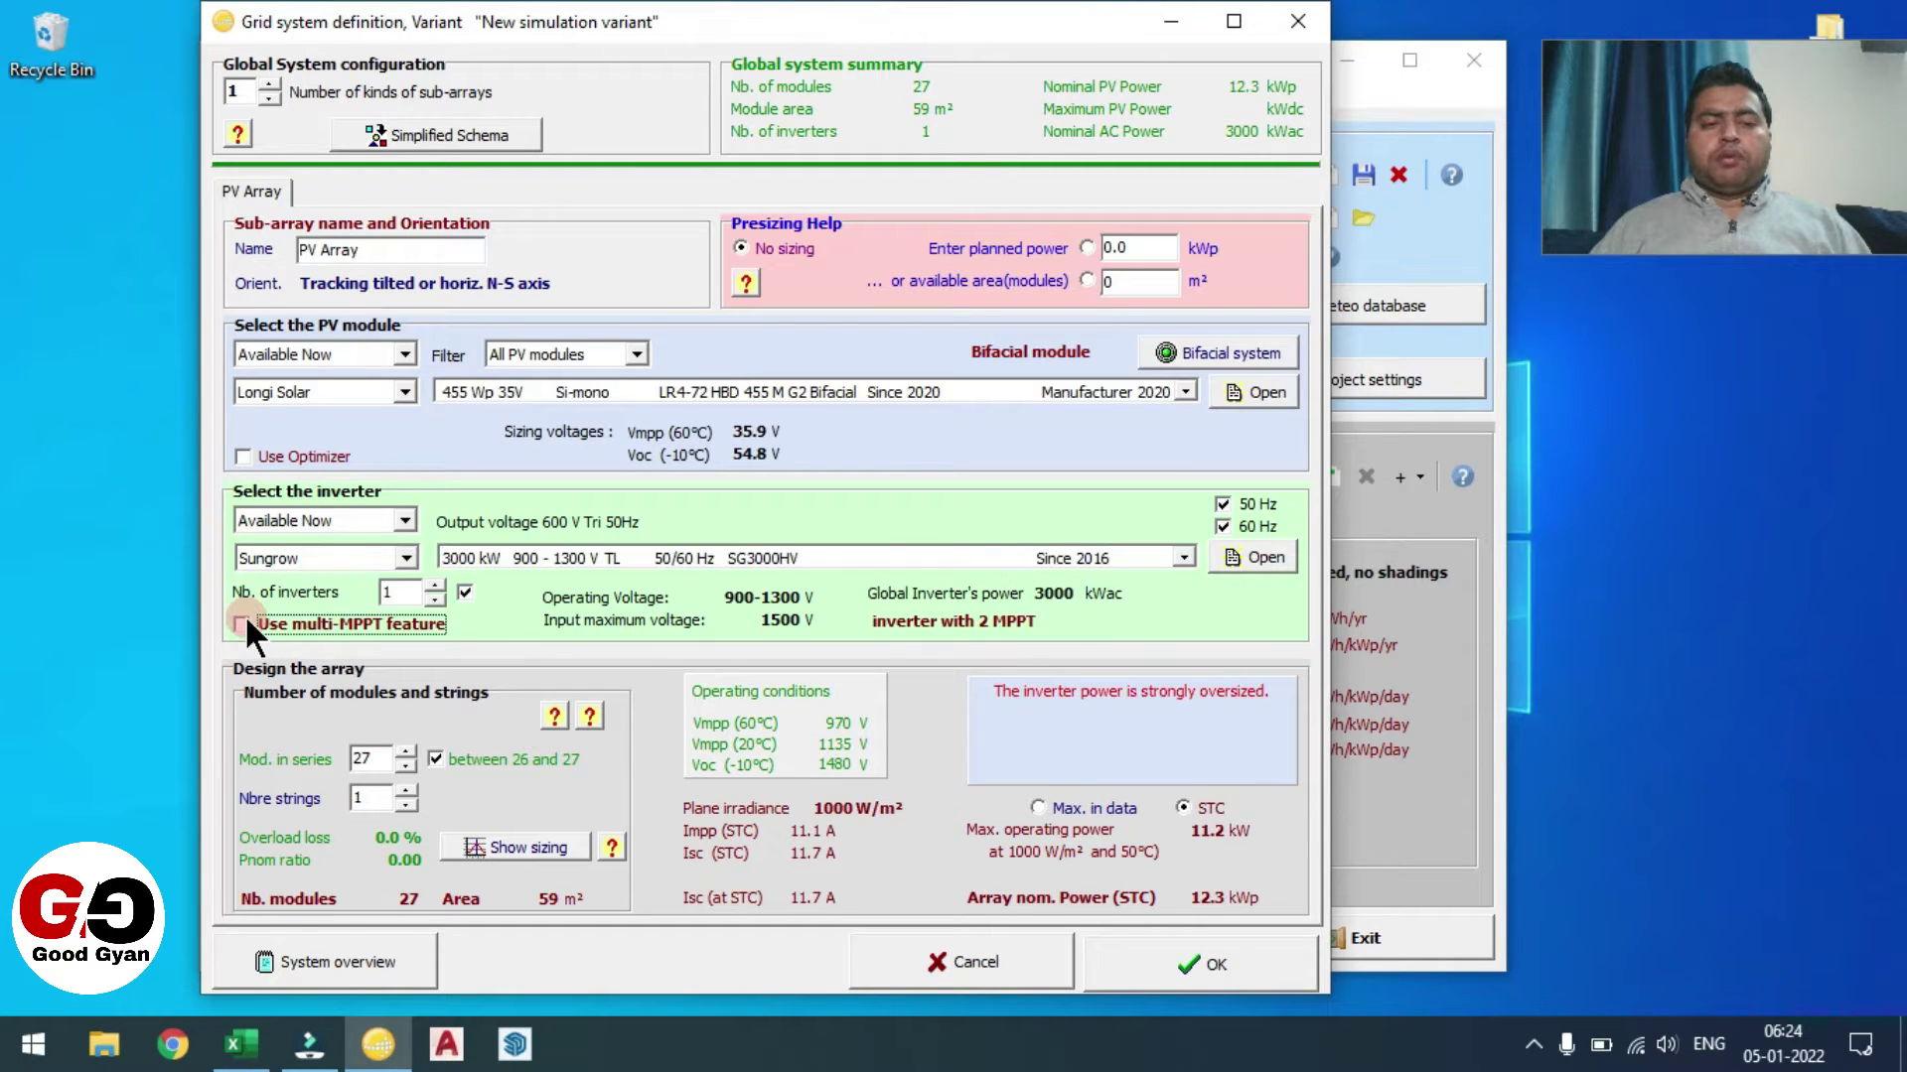
# - Set the number of strings to 289 and close the system sizing despite the bifacial error
pyautogui.click(381, 763)
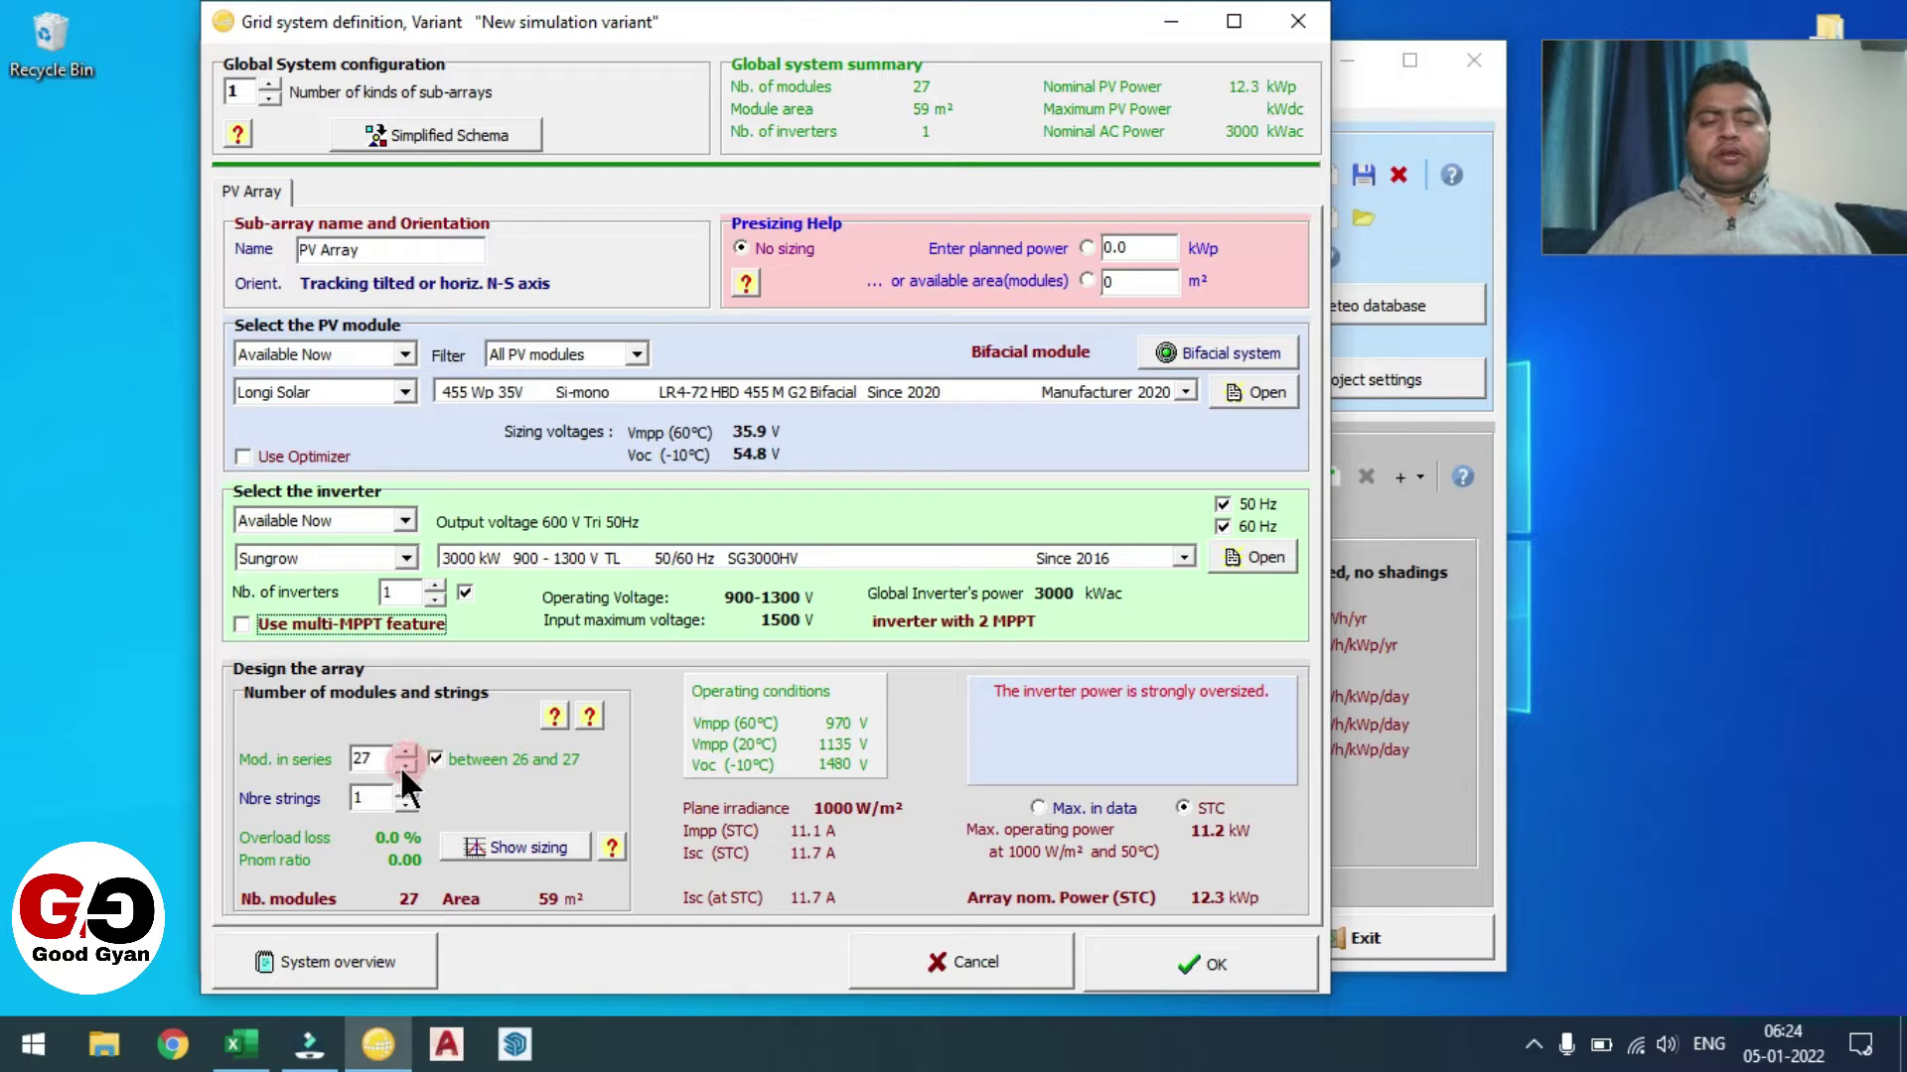
pyautogui.click(377, 799)
pyautogui.press('BackSpace')
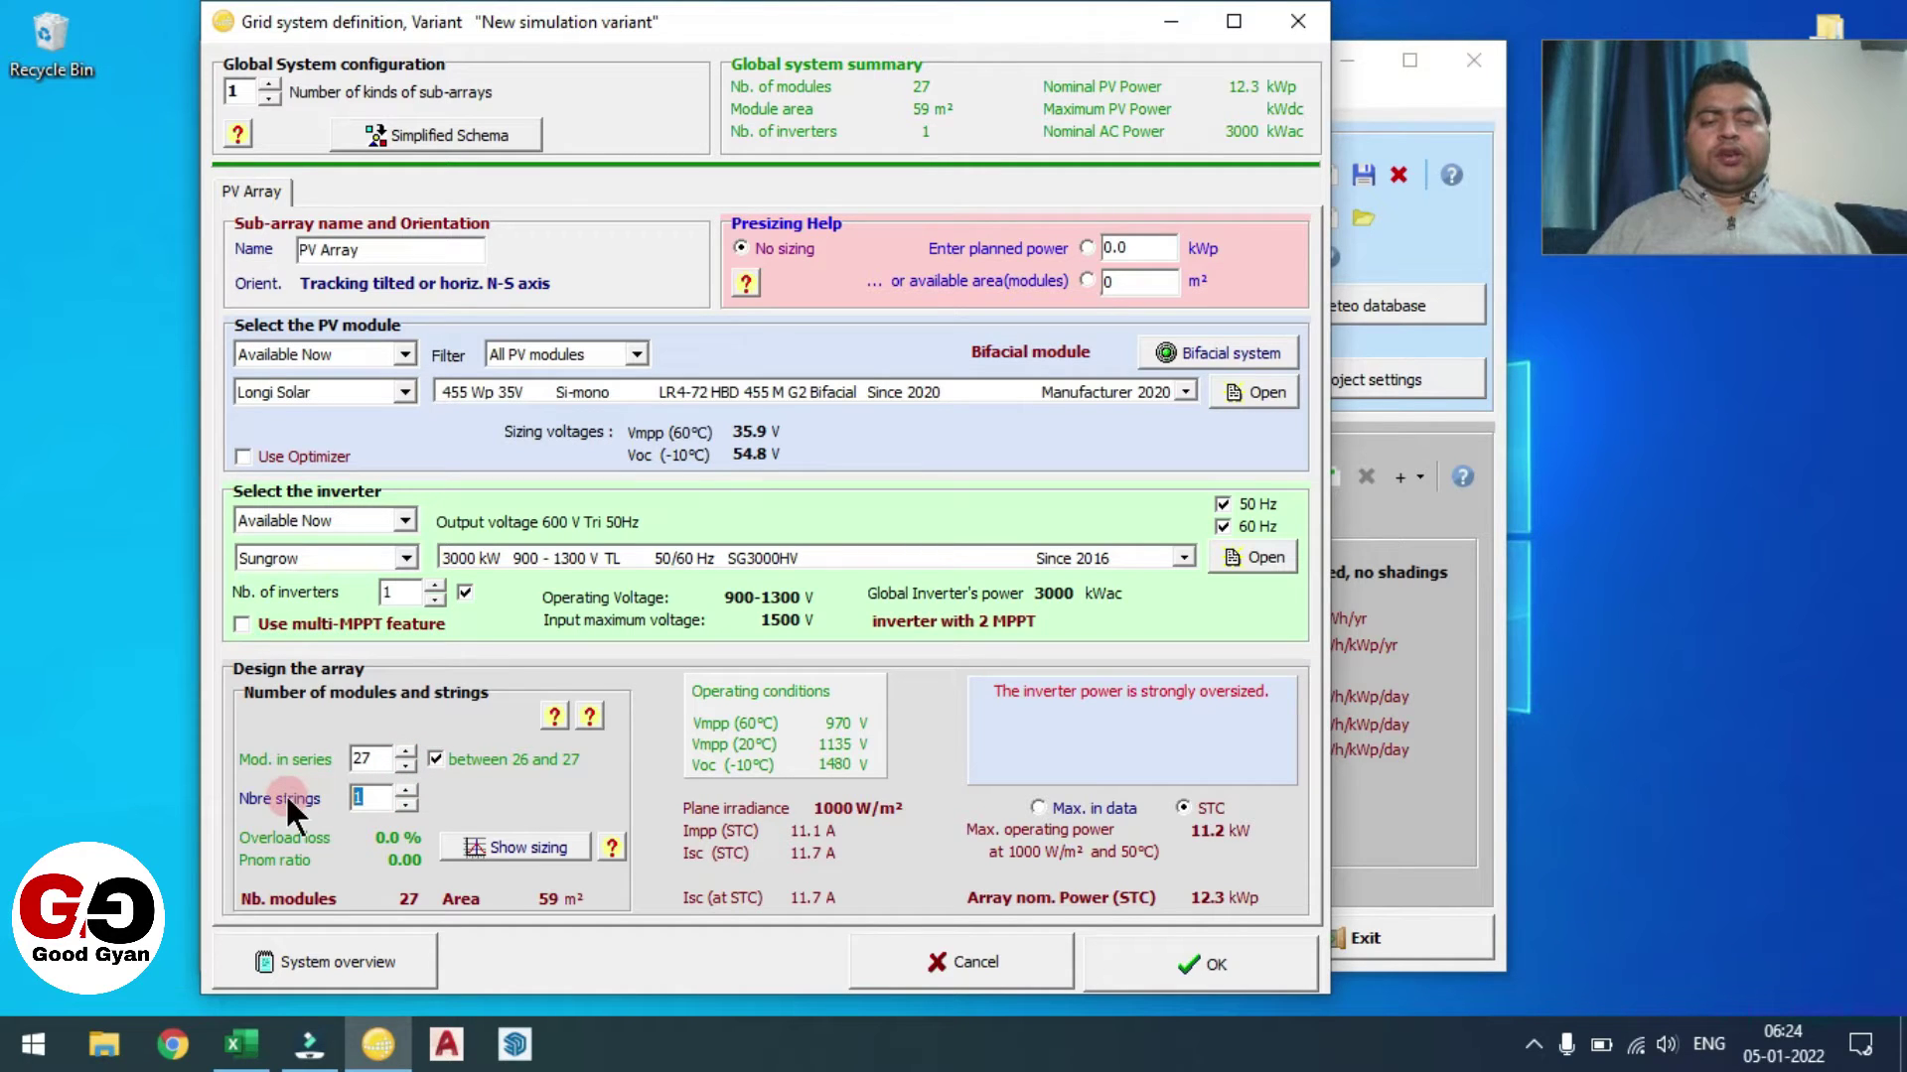
pyautogui.write('289')
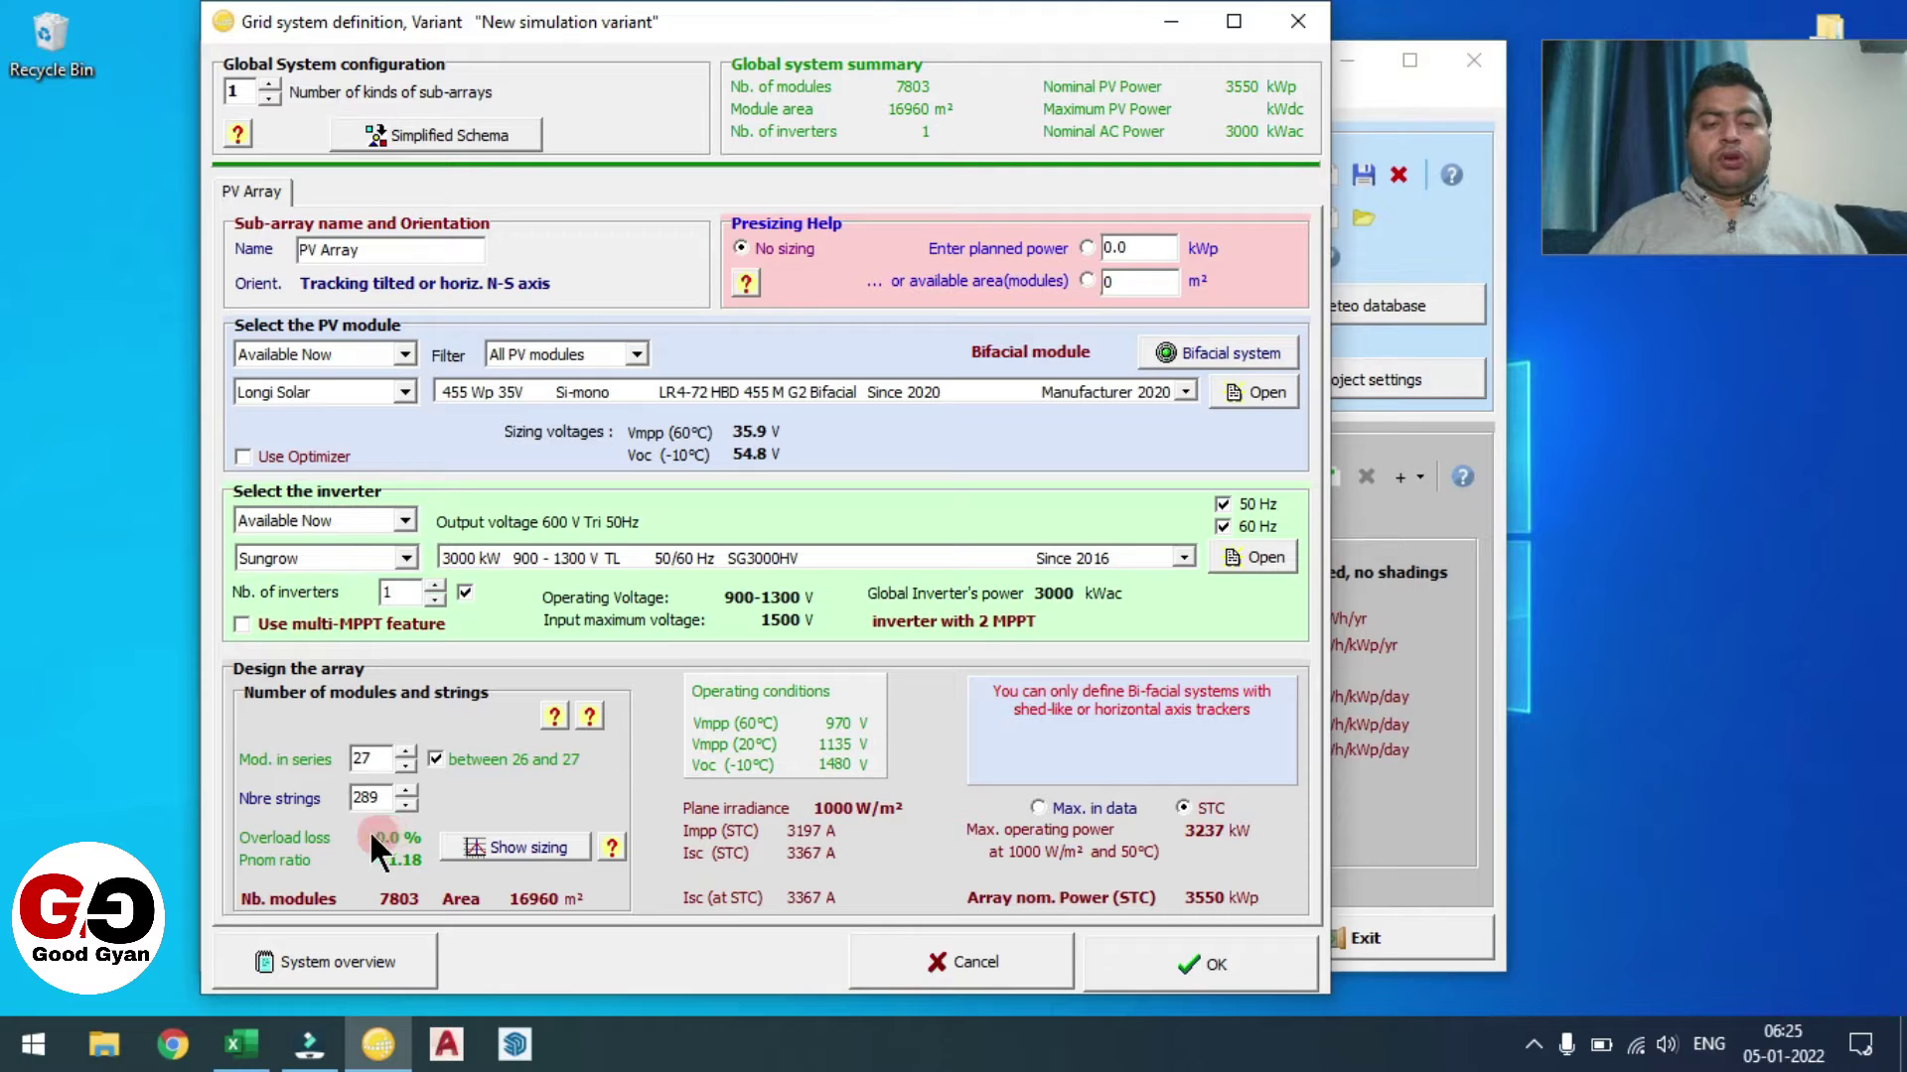
pyautogui.click(404, 795)
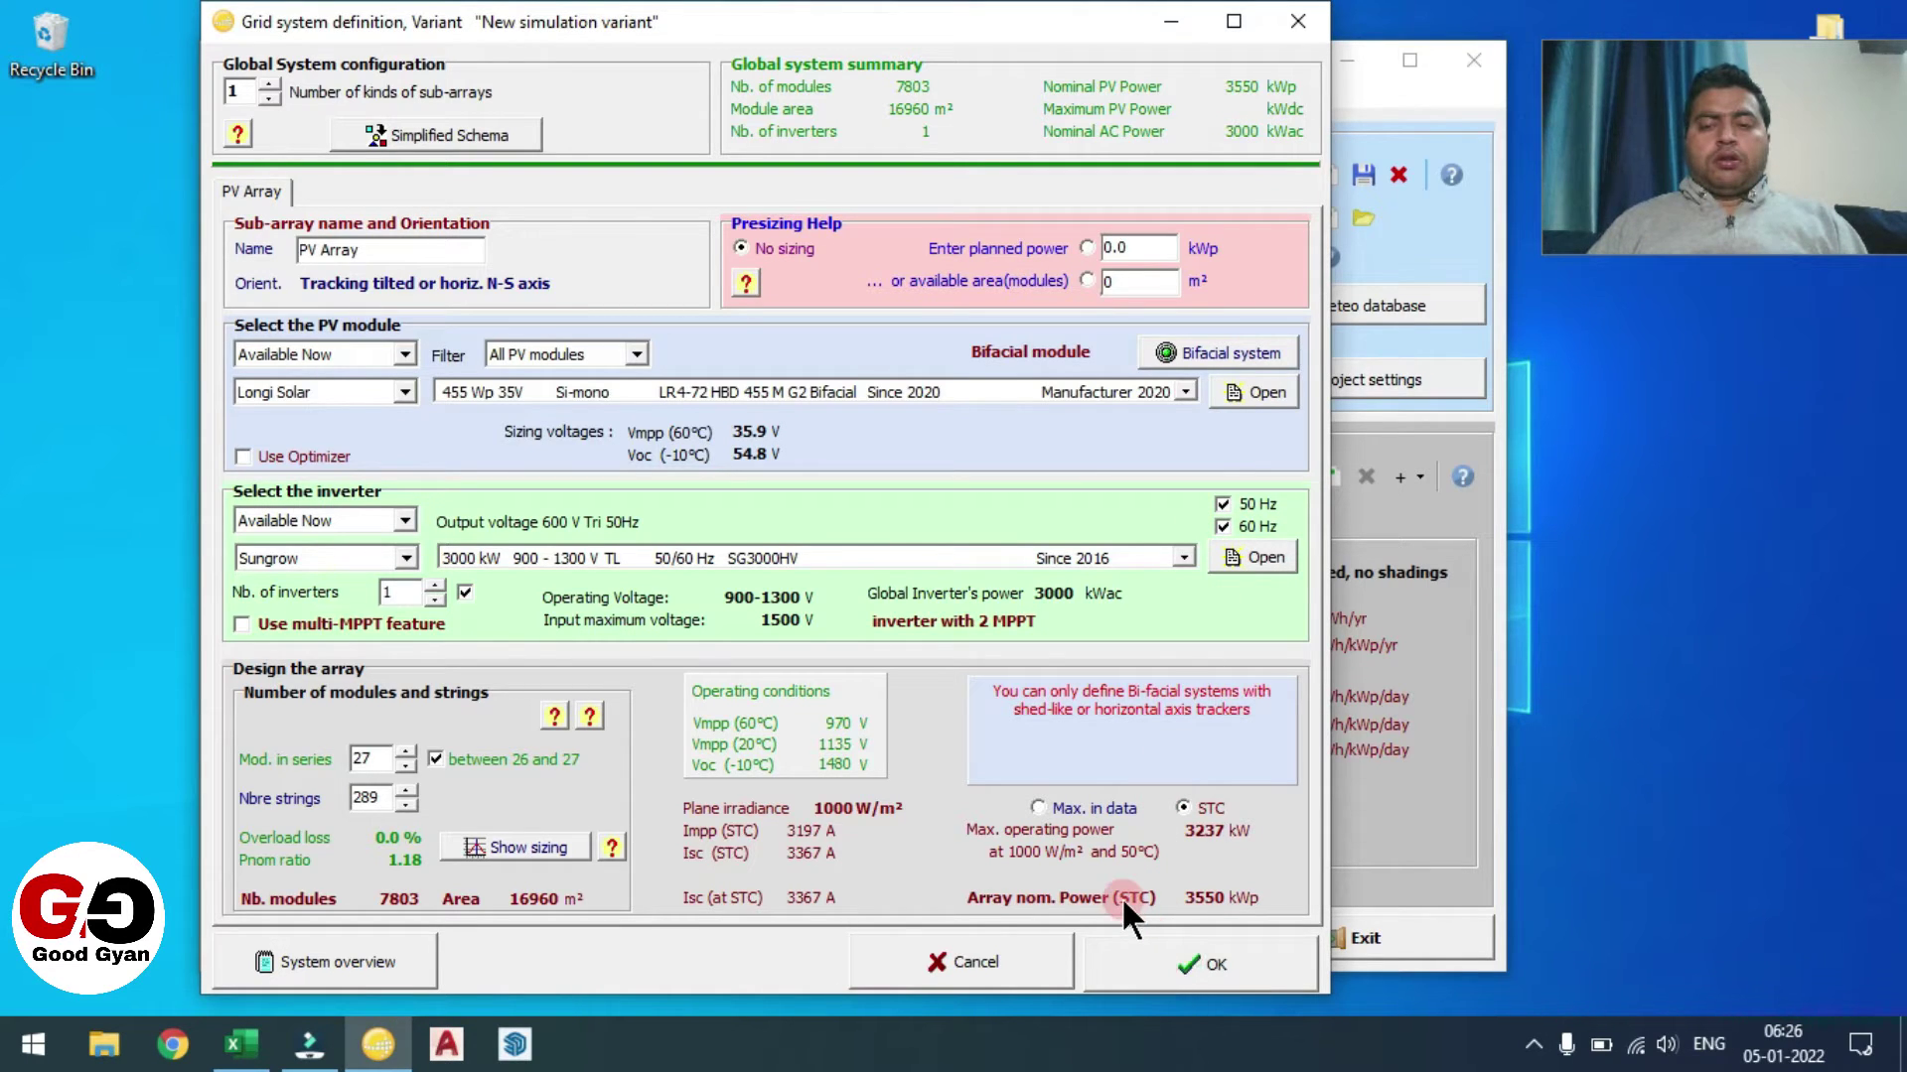
pyautogui.click(1157, 955)
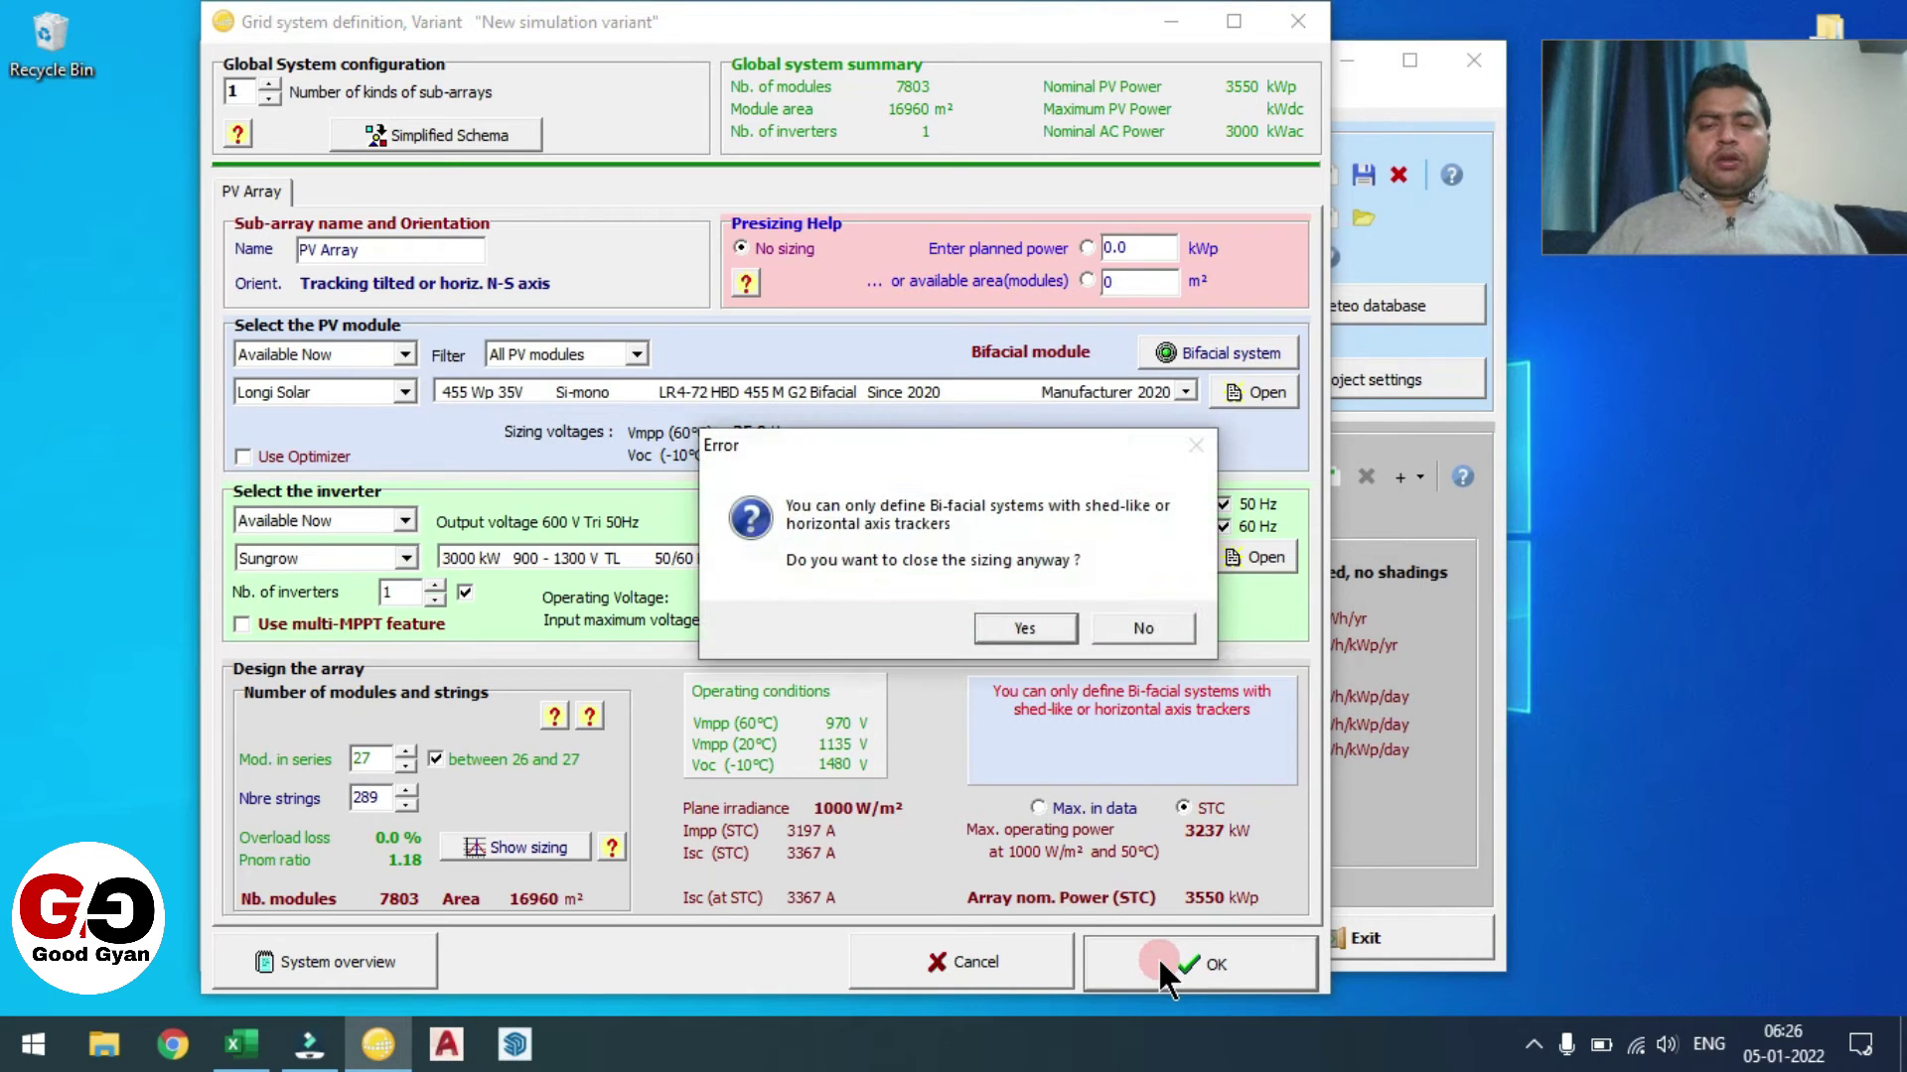
pyautogui.click(1023, 629)
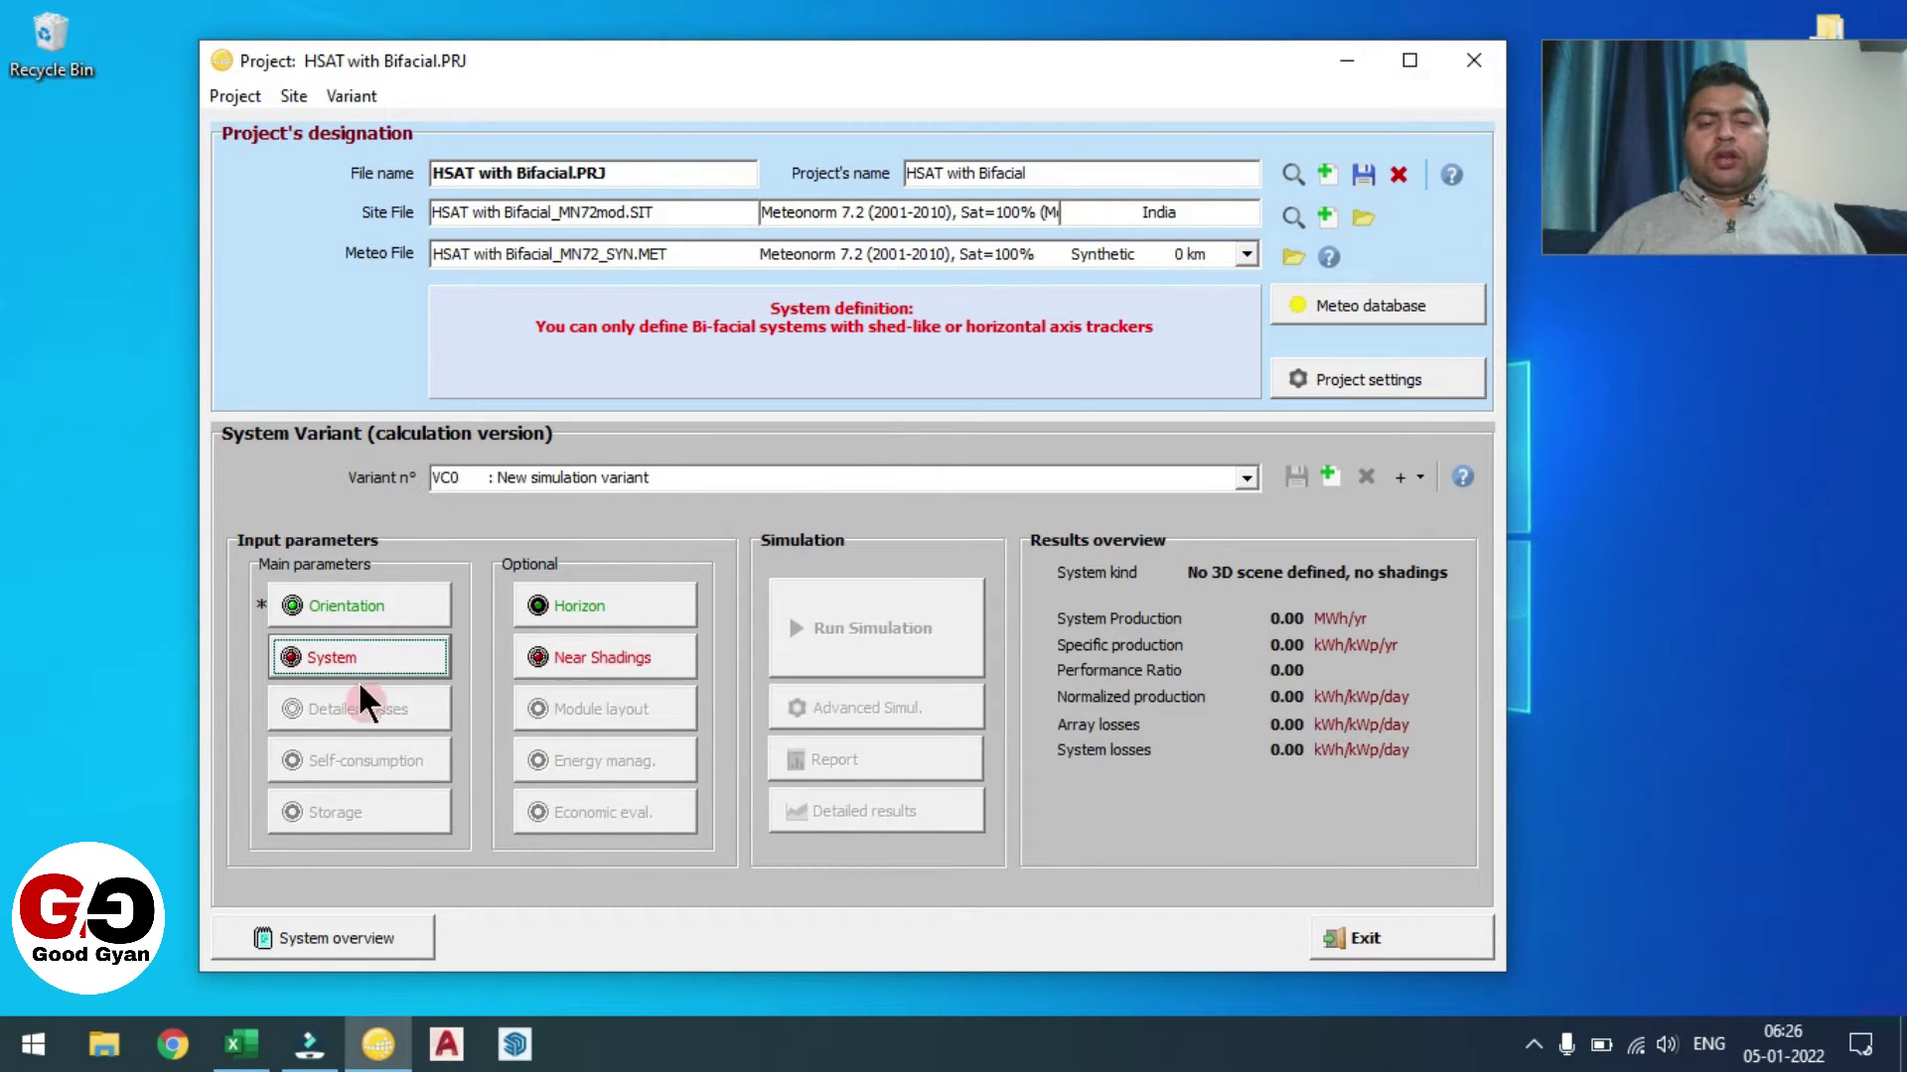
# - Start the near-shading 3D scene and create tracking PV planes with a horizontal N-S axis, phi limits of -60° to 60° and backtracking
pyautogui.click(633, 673)
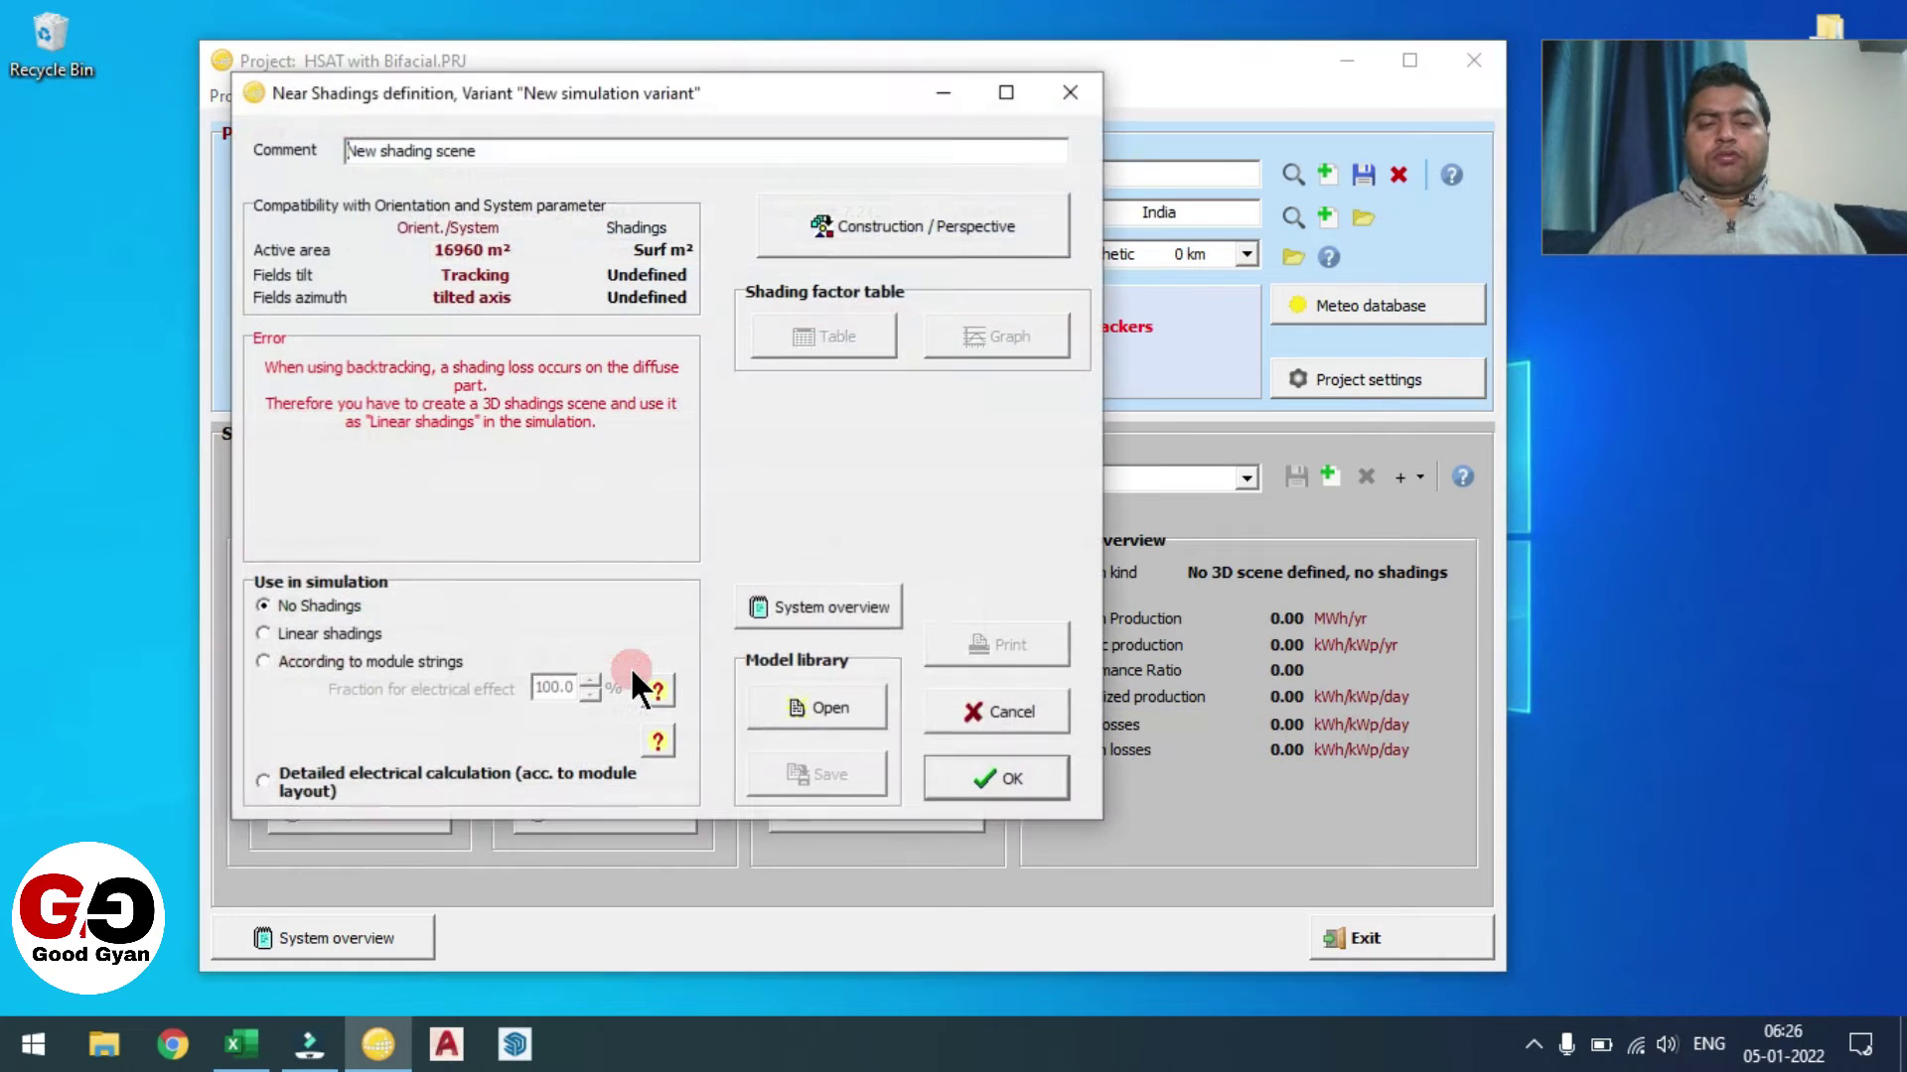
pyautogui.click(862, 220)
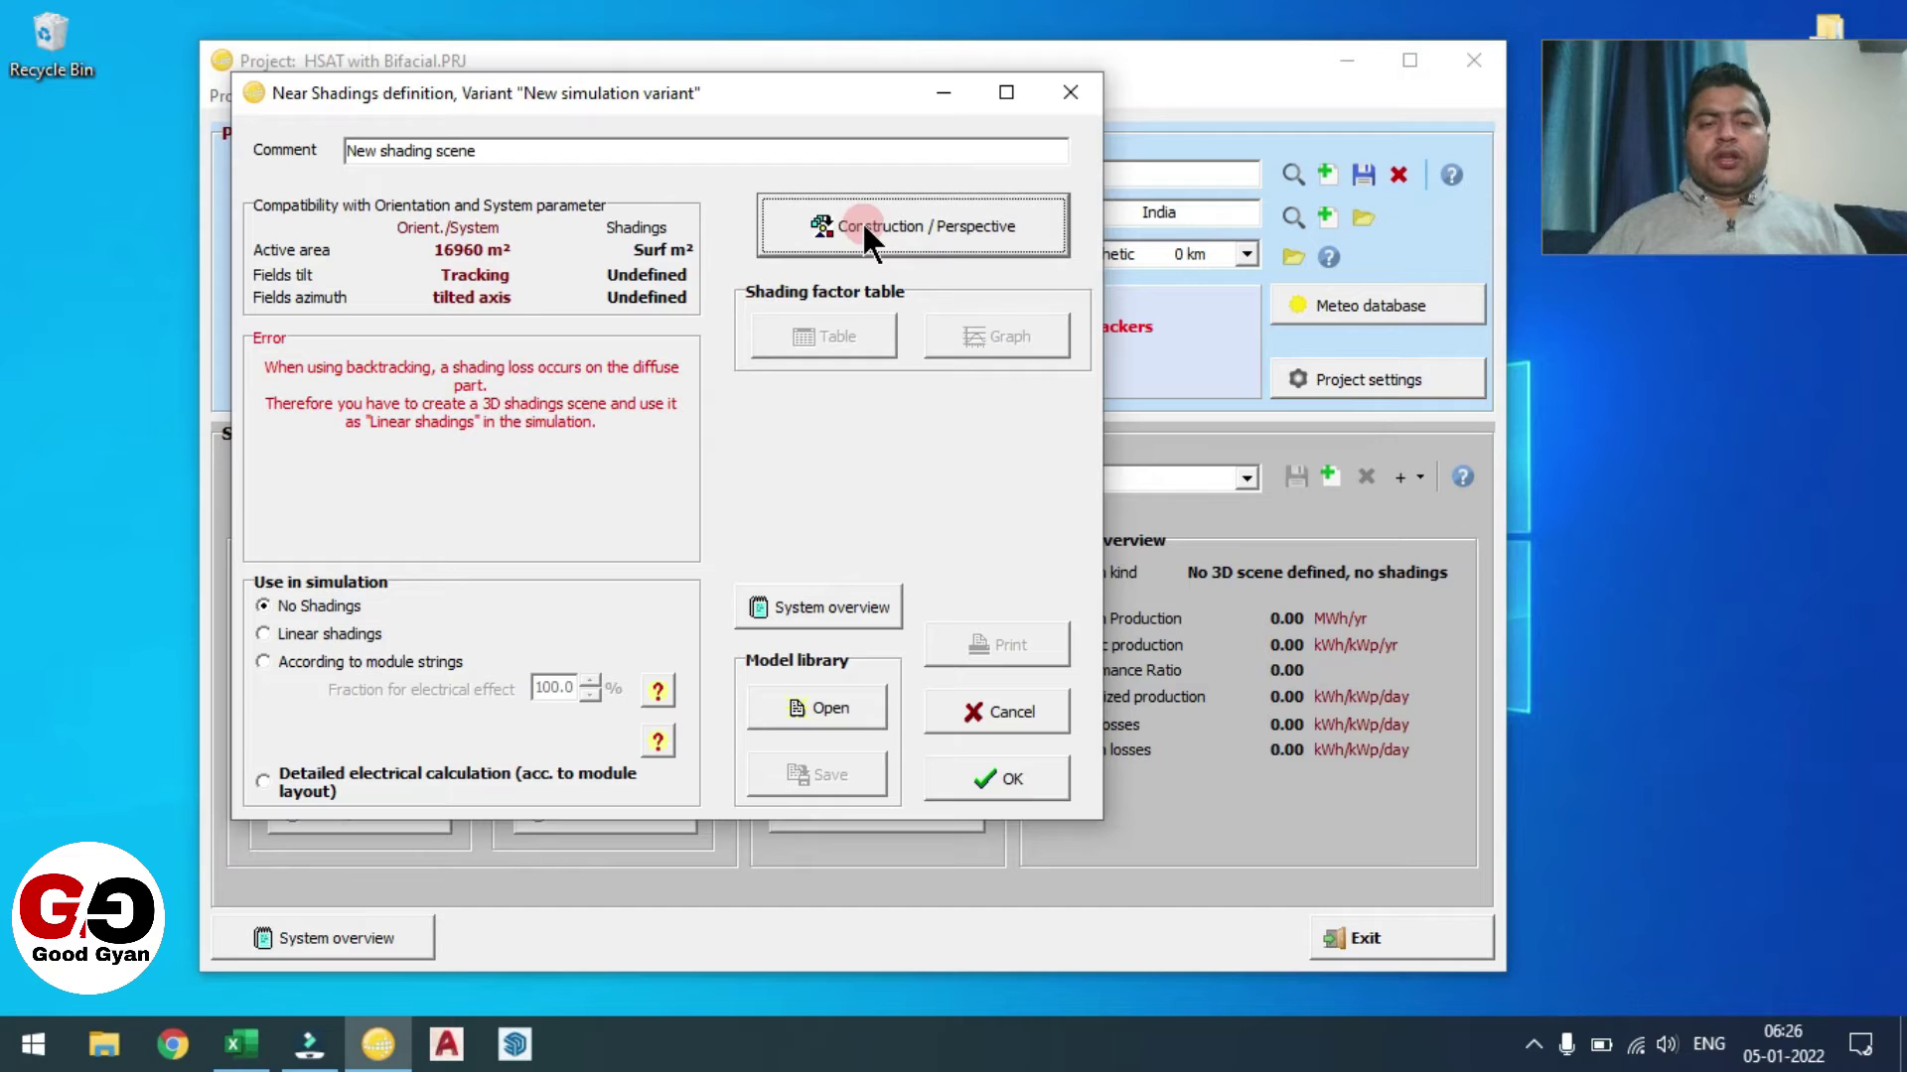
pyautogui.click(257, 94)
pyautogui.click(313, 94)
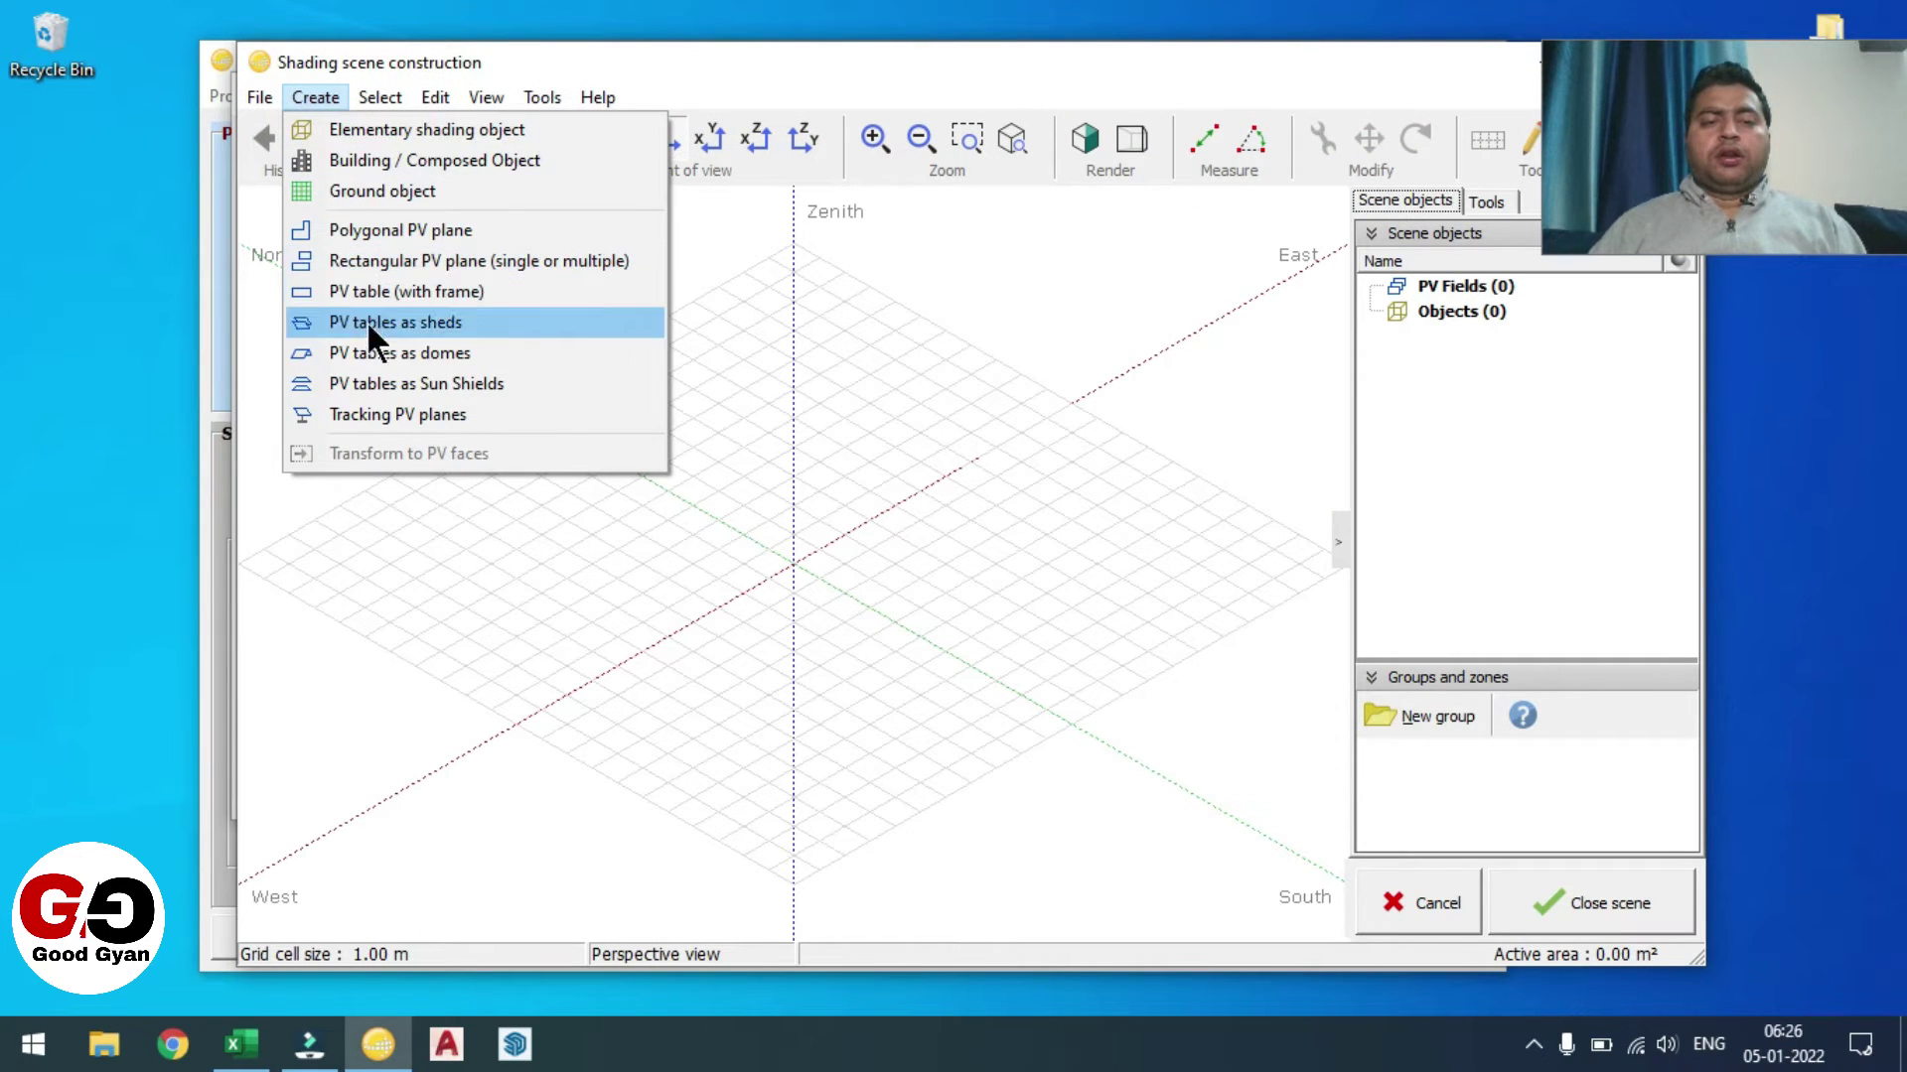
pyautogui.click(382, 417)
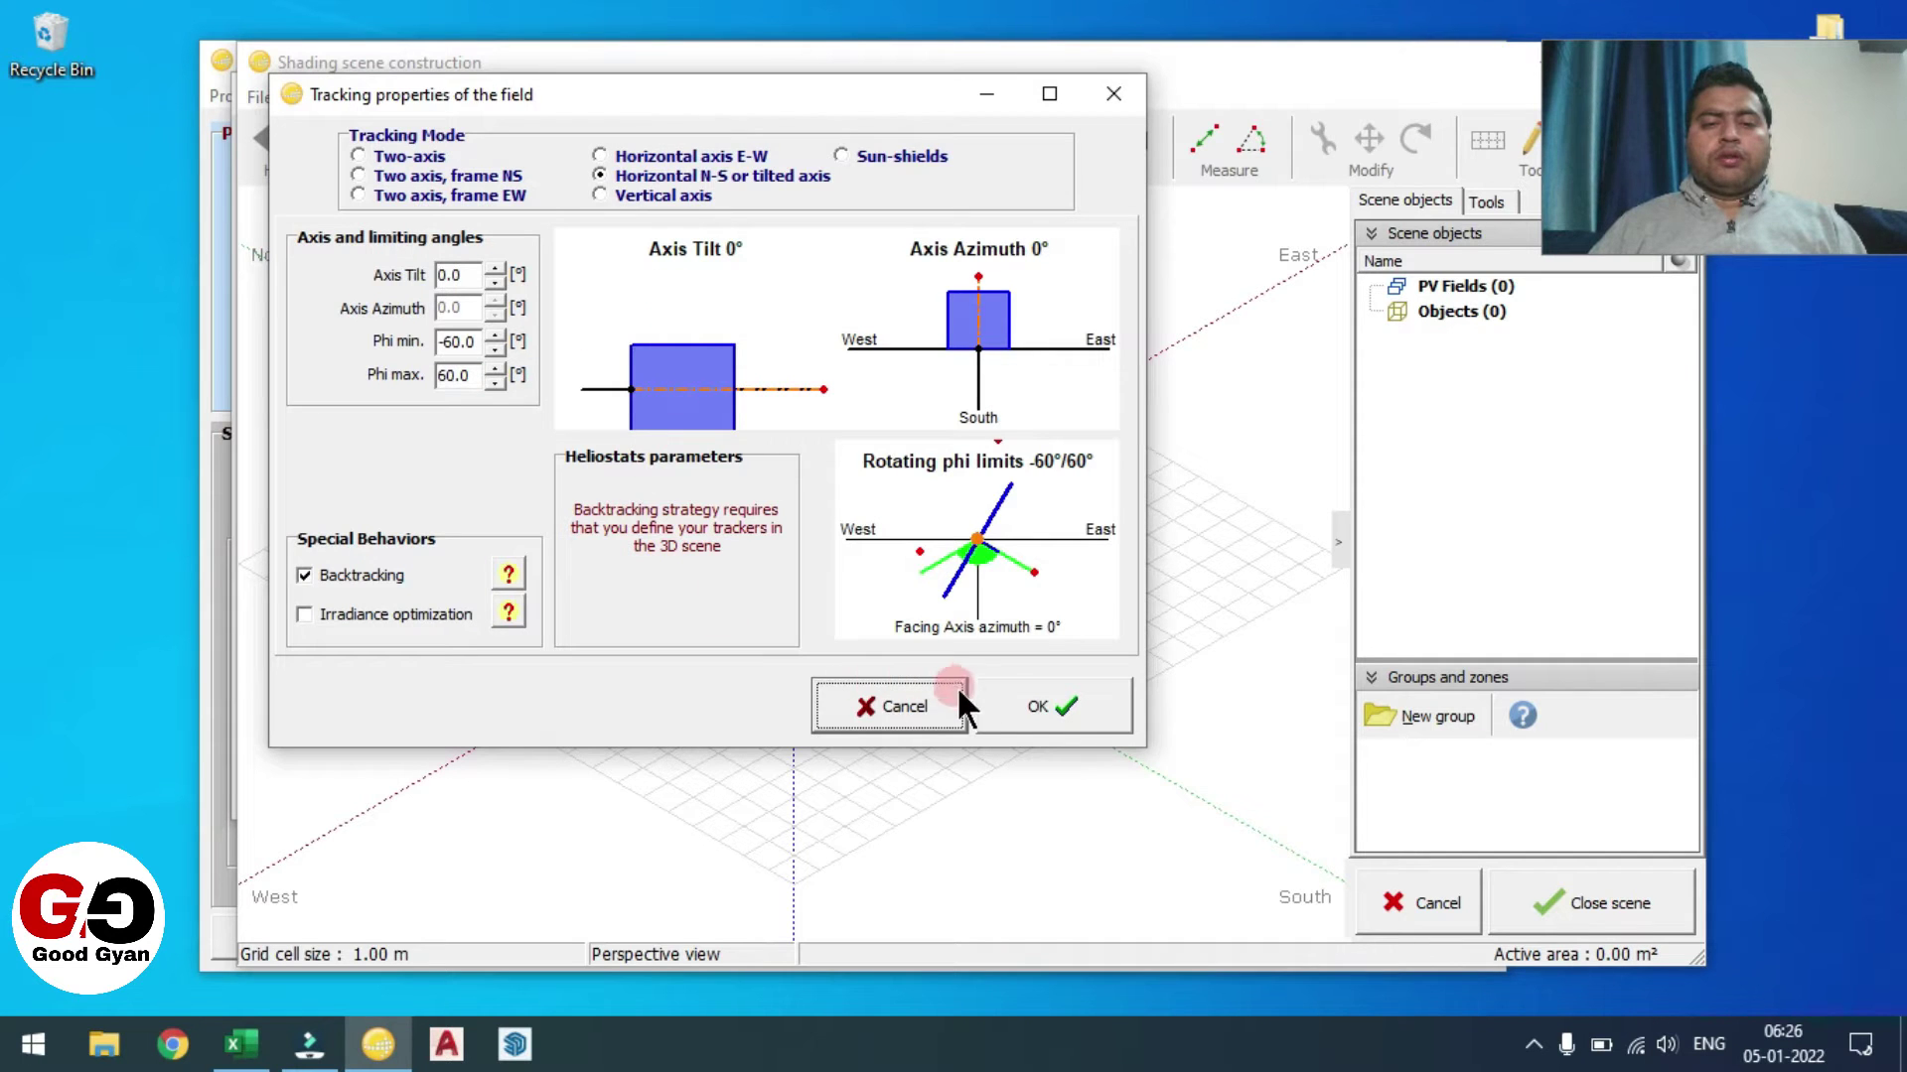
pyautogui.click(1038, 703)
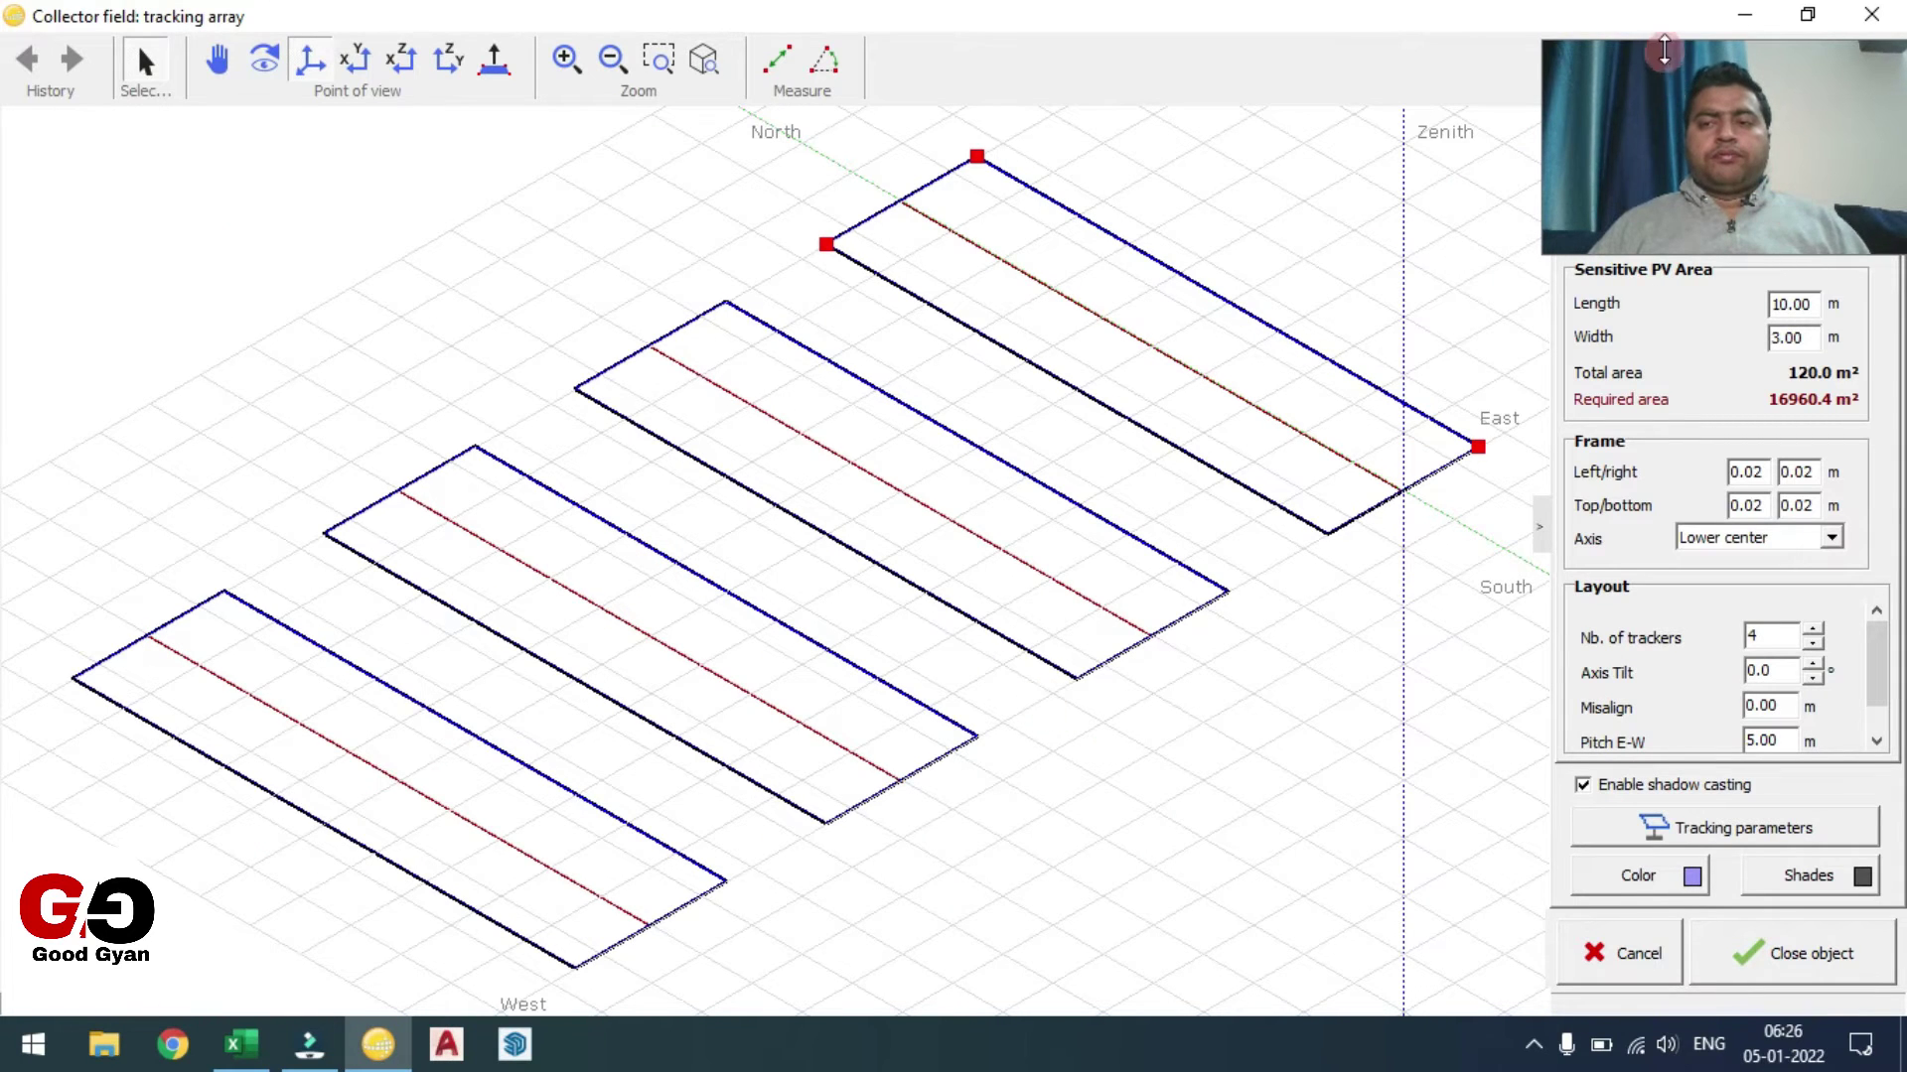
pyautogui.moveTo(1664, 47); pyautogui.dragTo(1376, 55)
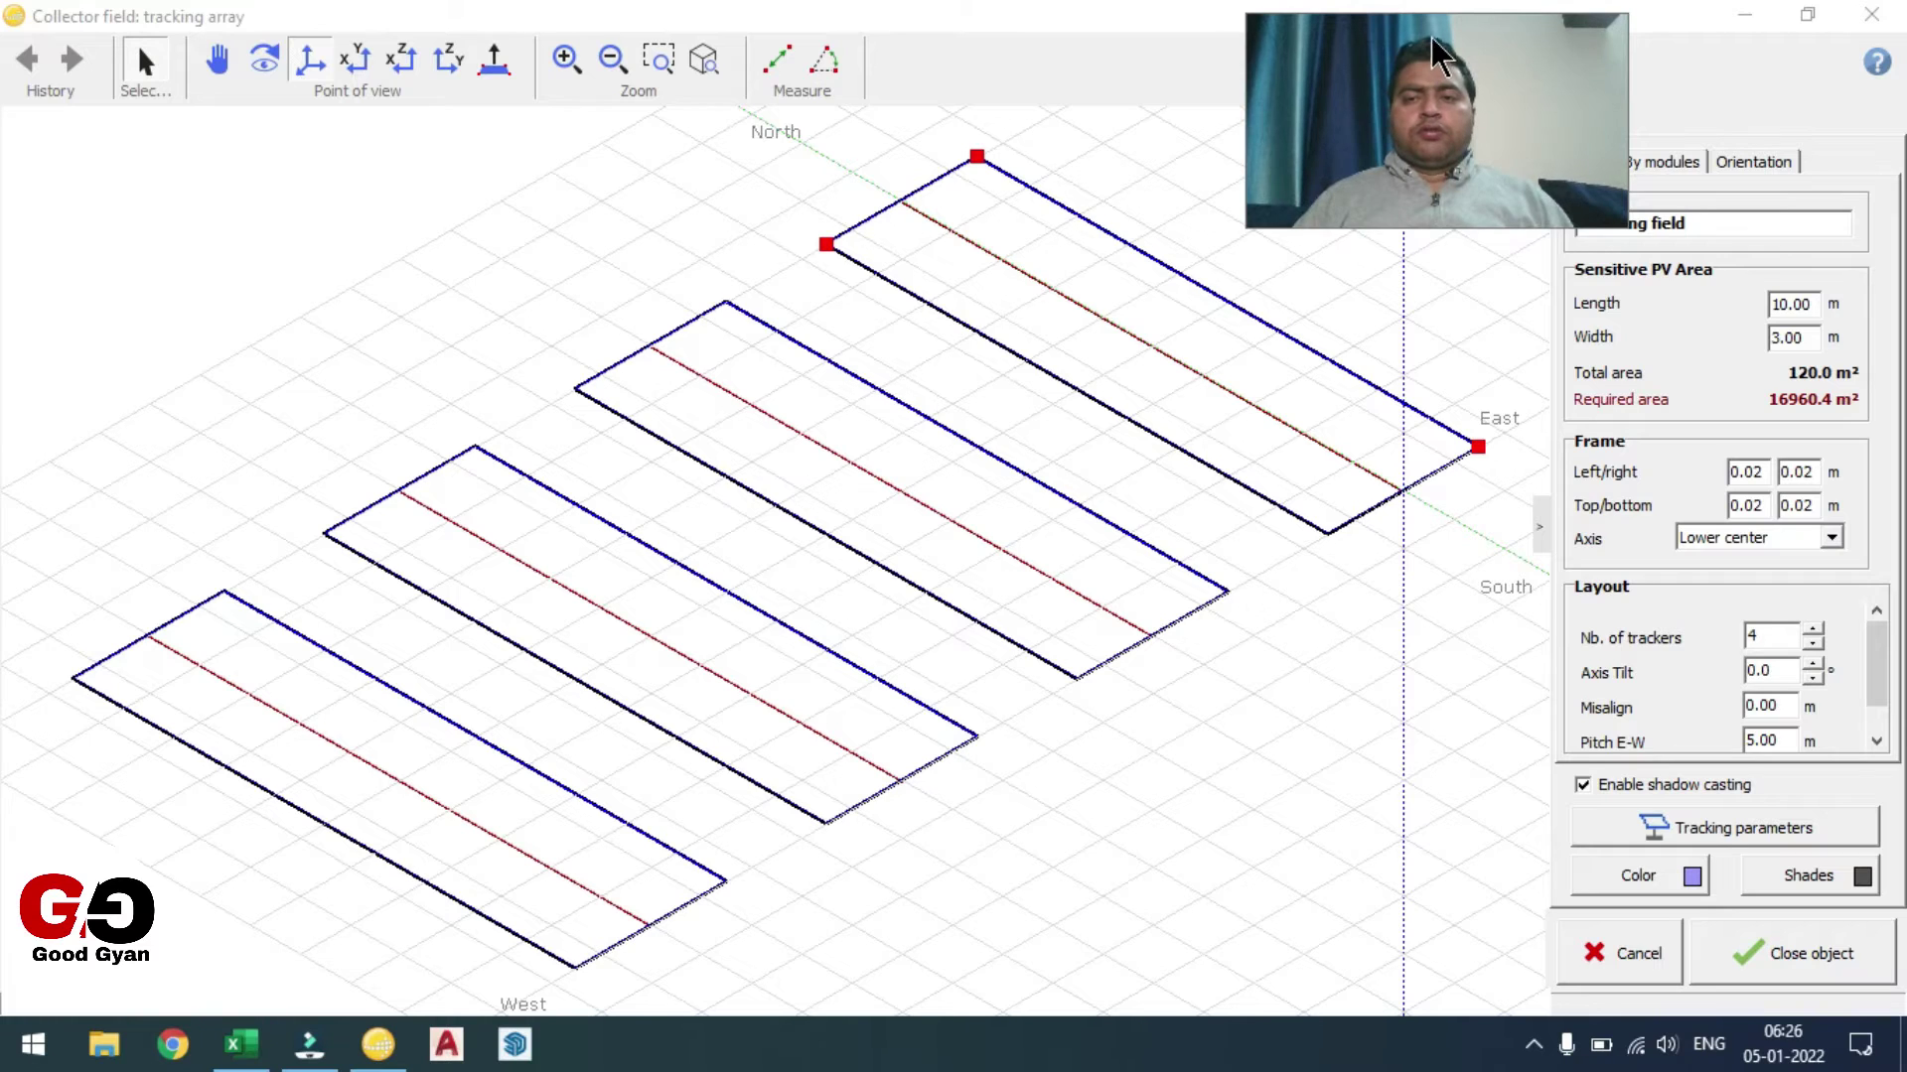
pyautogui.moveTo(1418, 35); pyautogui.dragTo(1357, 49)
pyautogui.click(1391, 52)
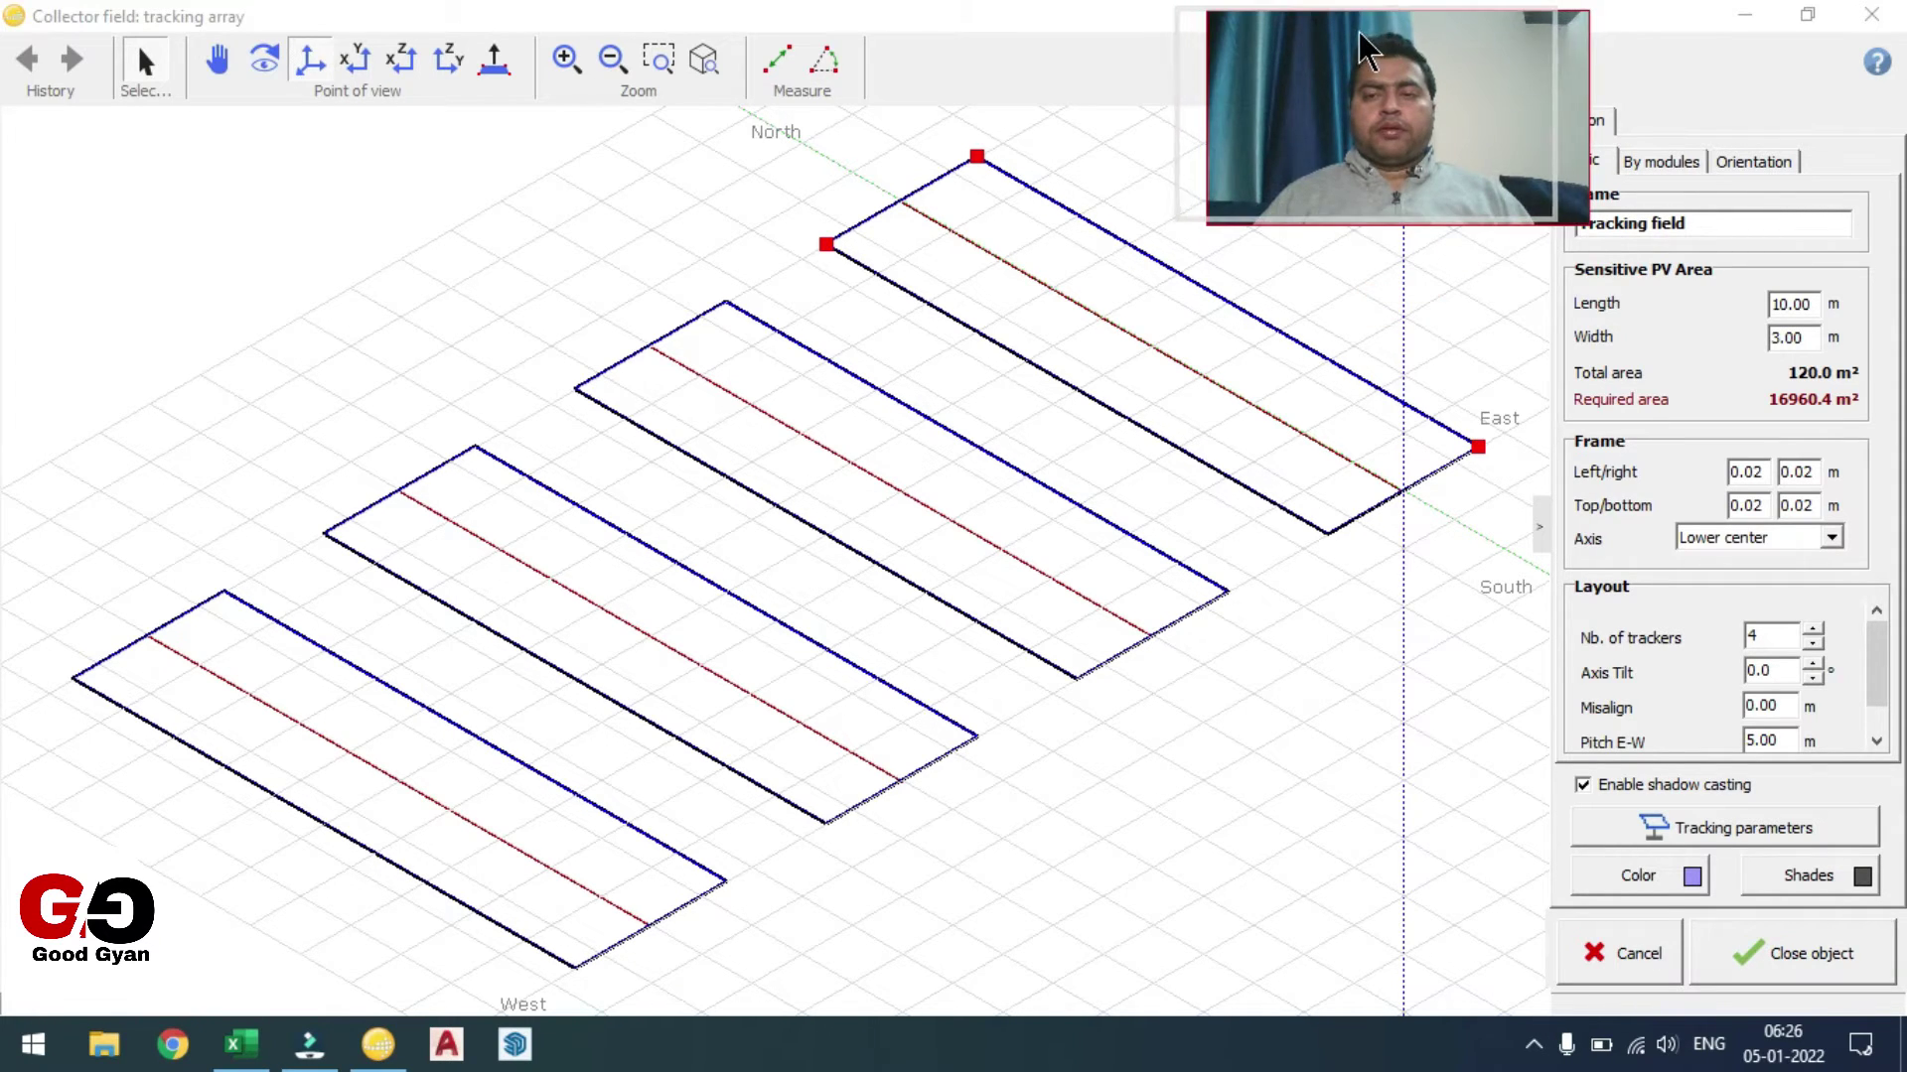
pyautogui.click(1084, 425)
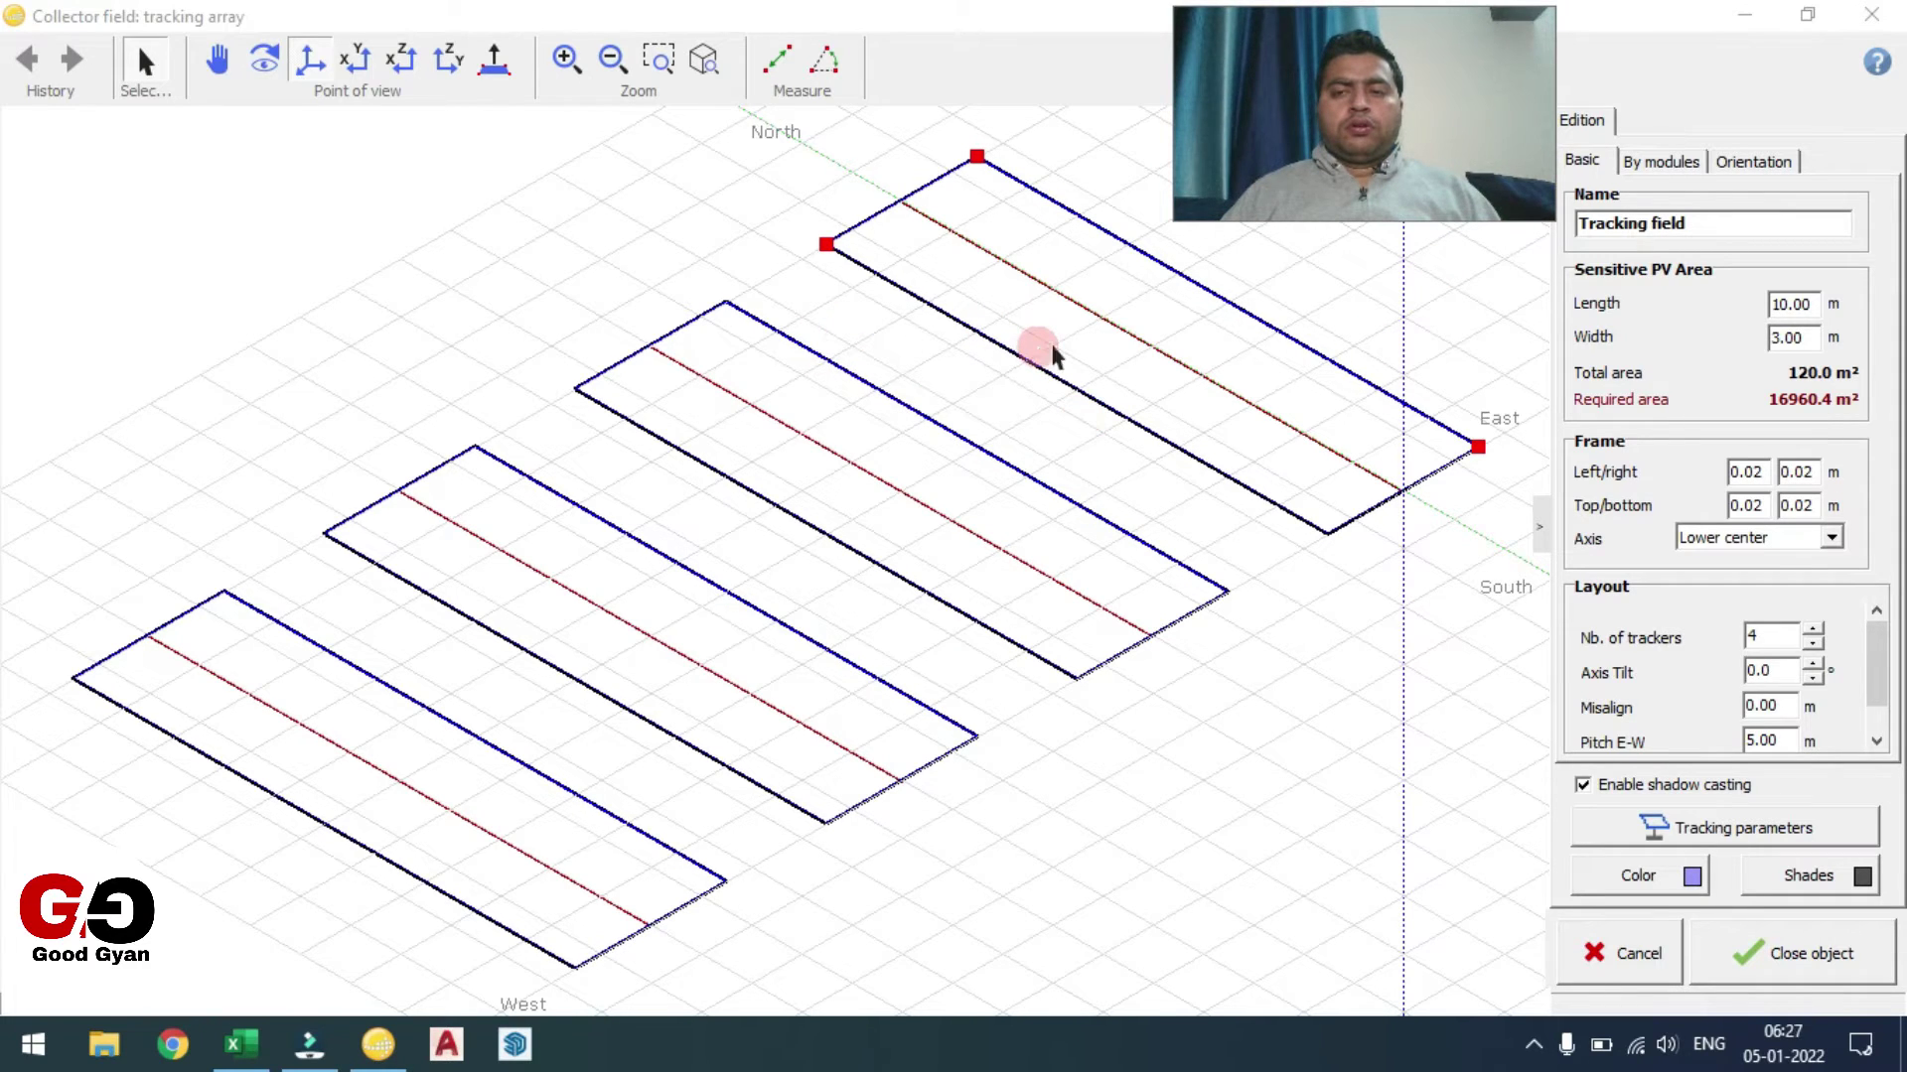
# - Set the sensitive PV area of the tracking field to 200 m long and 2.4 m wide
pyautogui.click(1817, 304)
pyautogui.moveTo(1738, 307); pyautogui.dragTo(1537, 305)
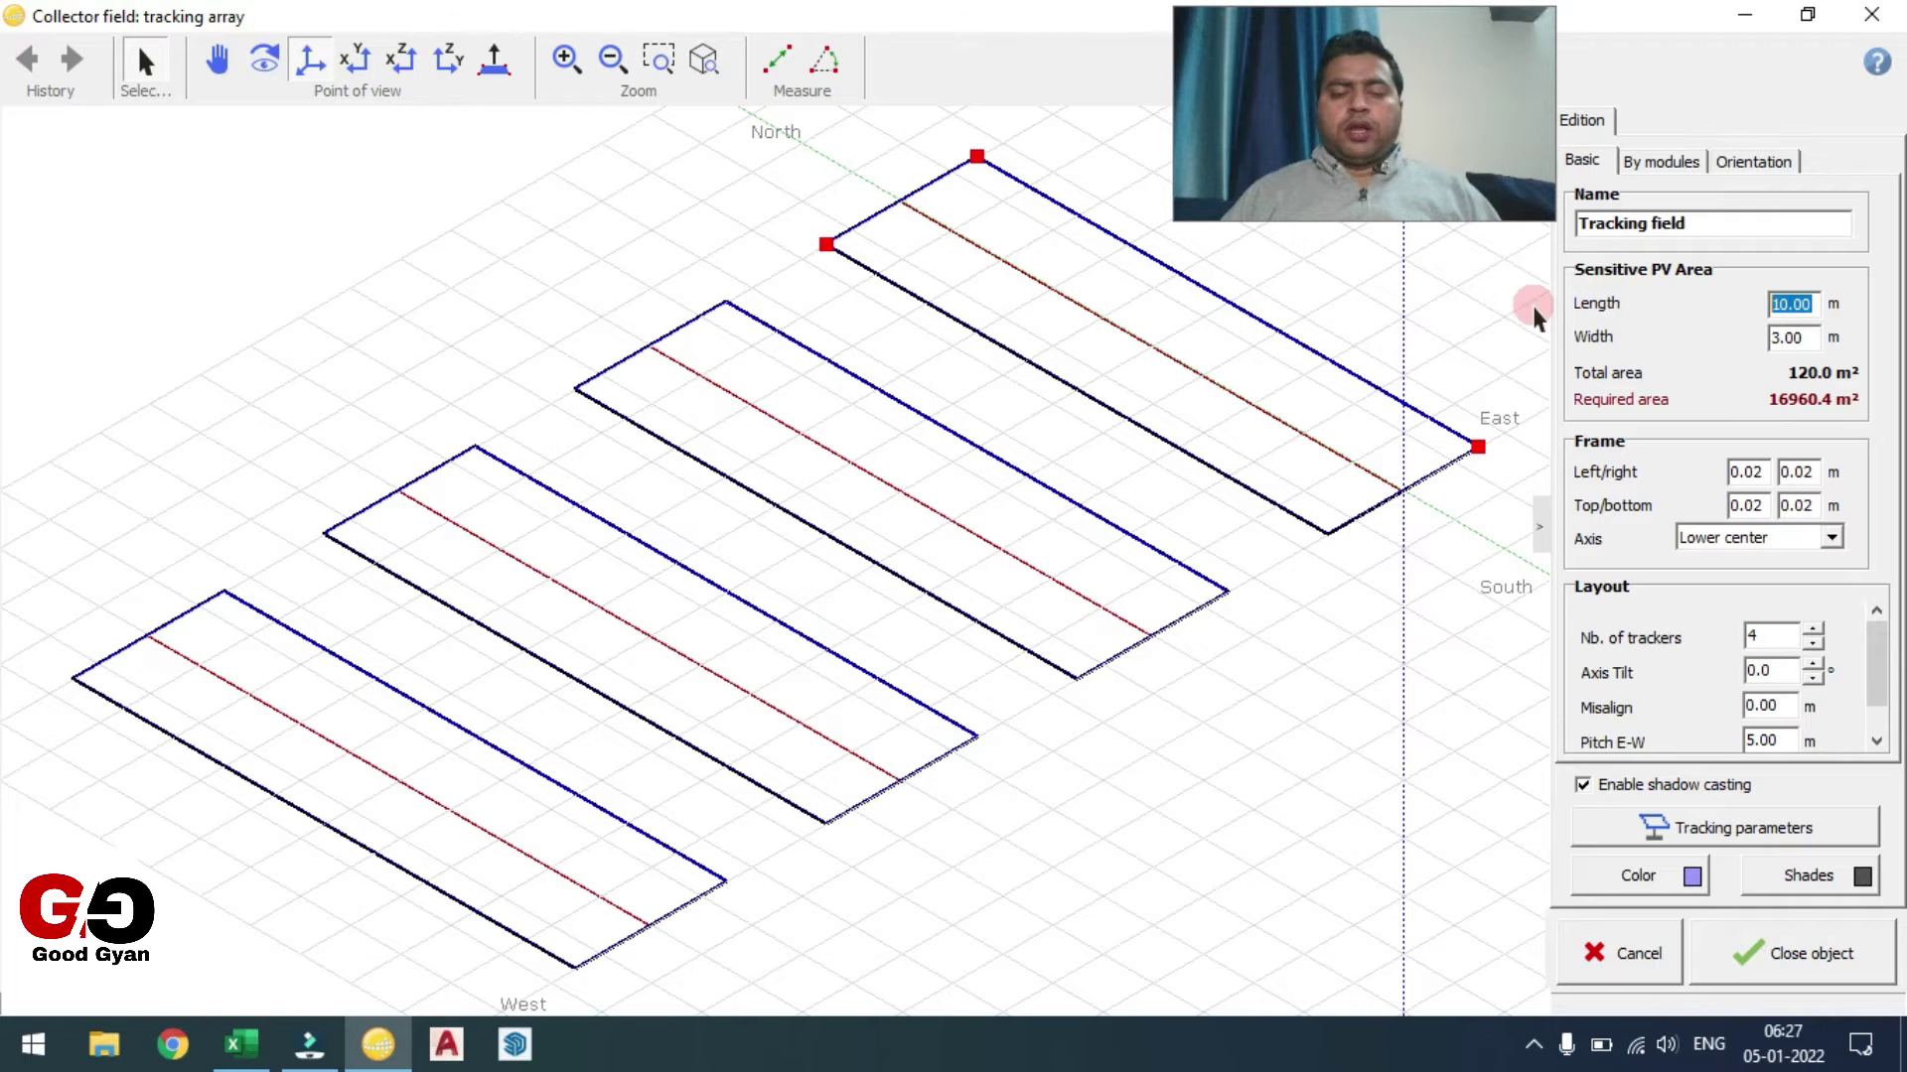
pyautogui.write('200')
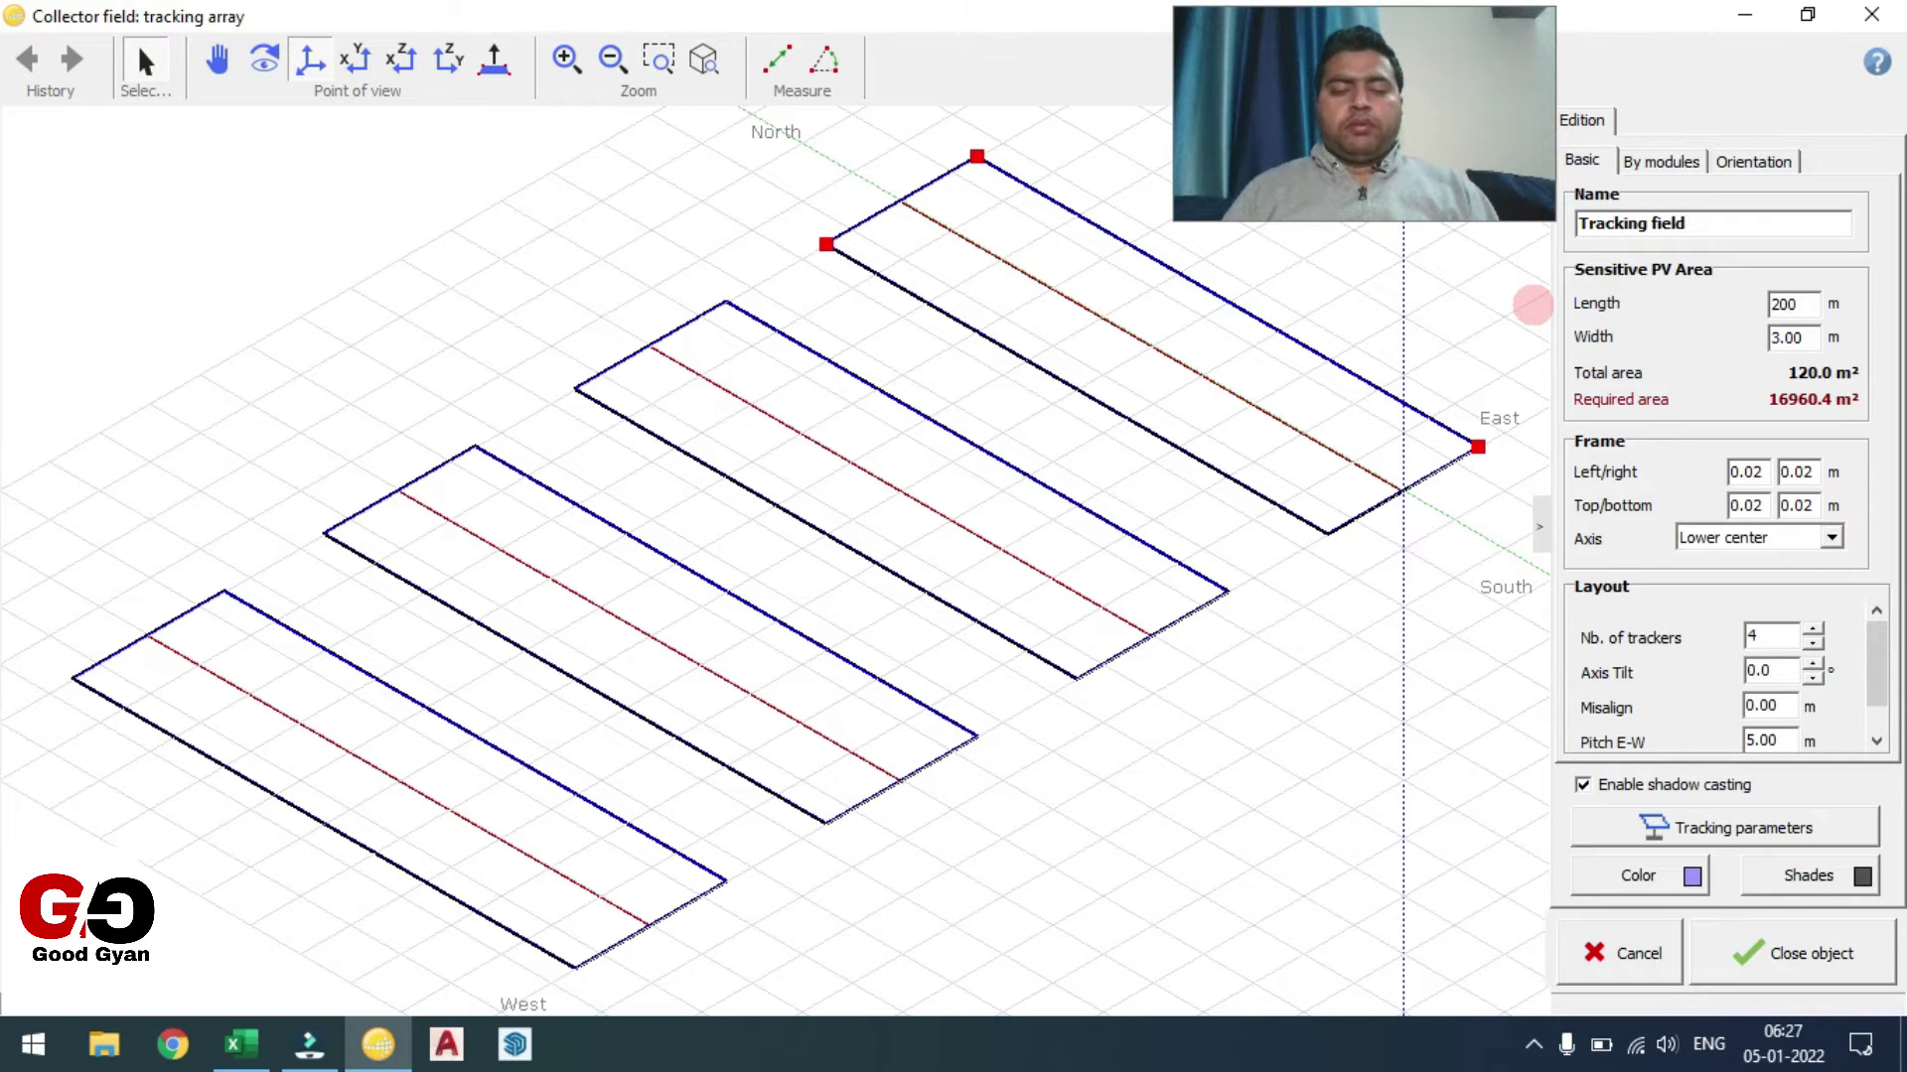
pyautogui.press('Tab')
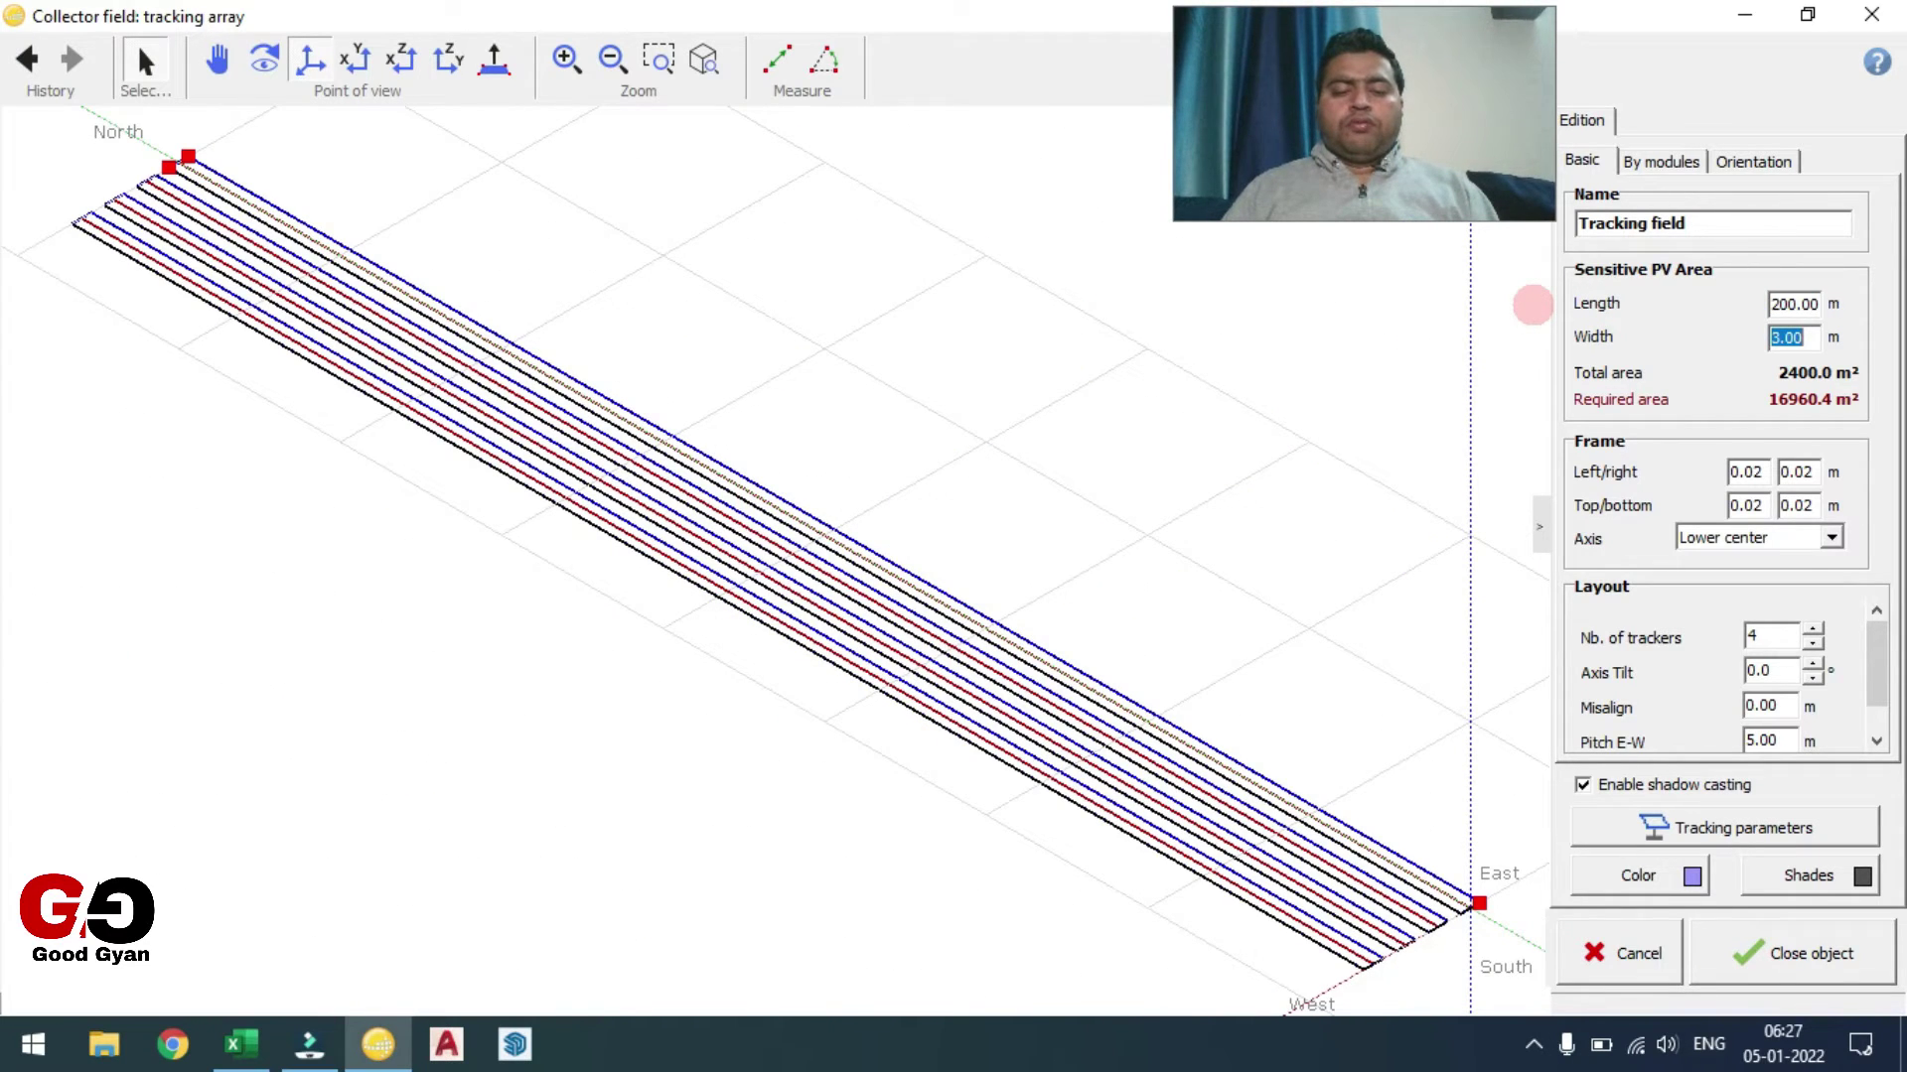
pyautogui.write('2.4')
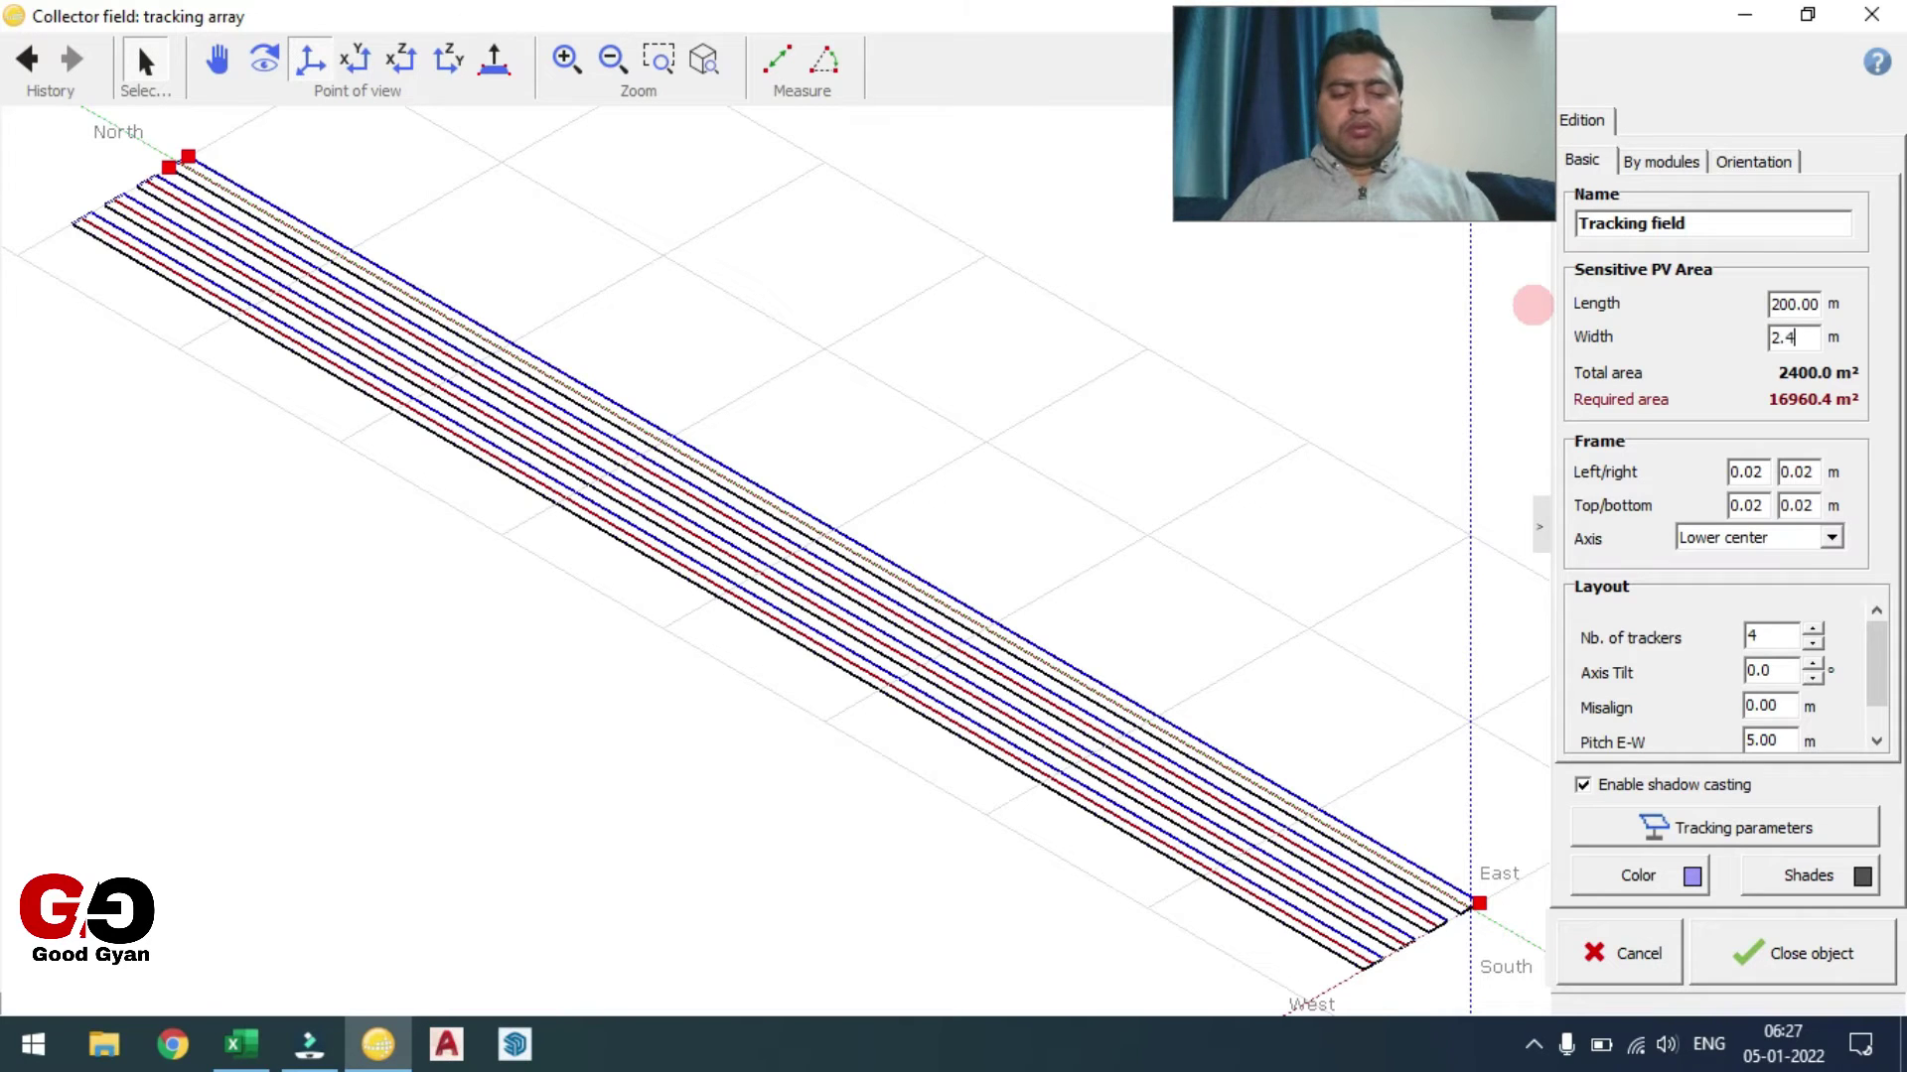
pyautogui.press('Tab')
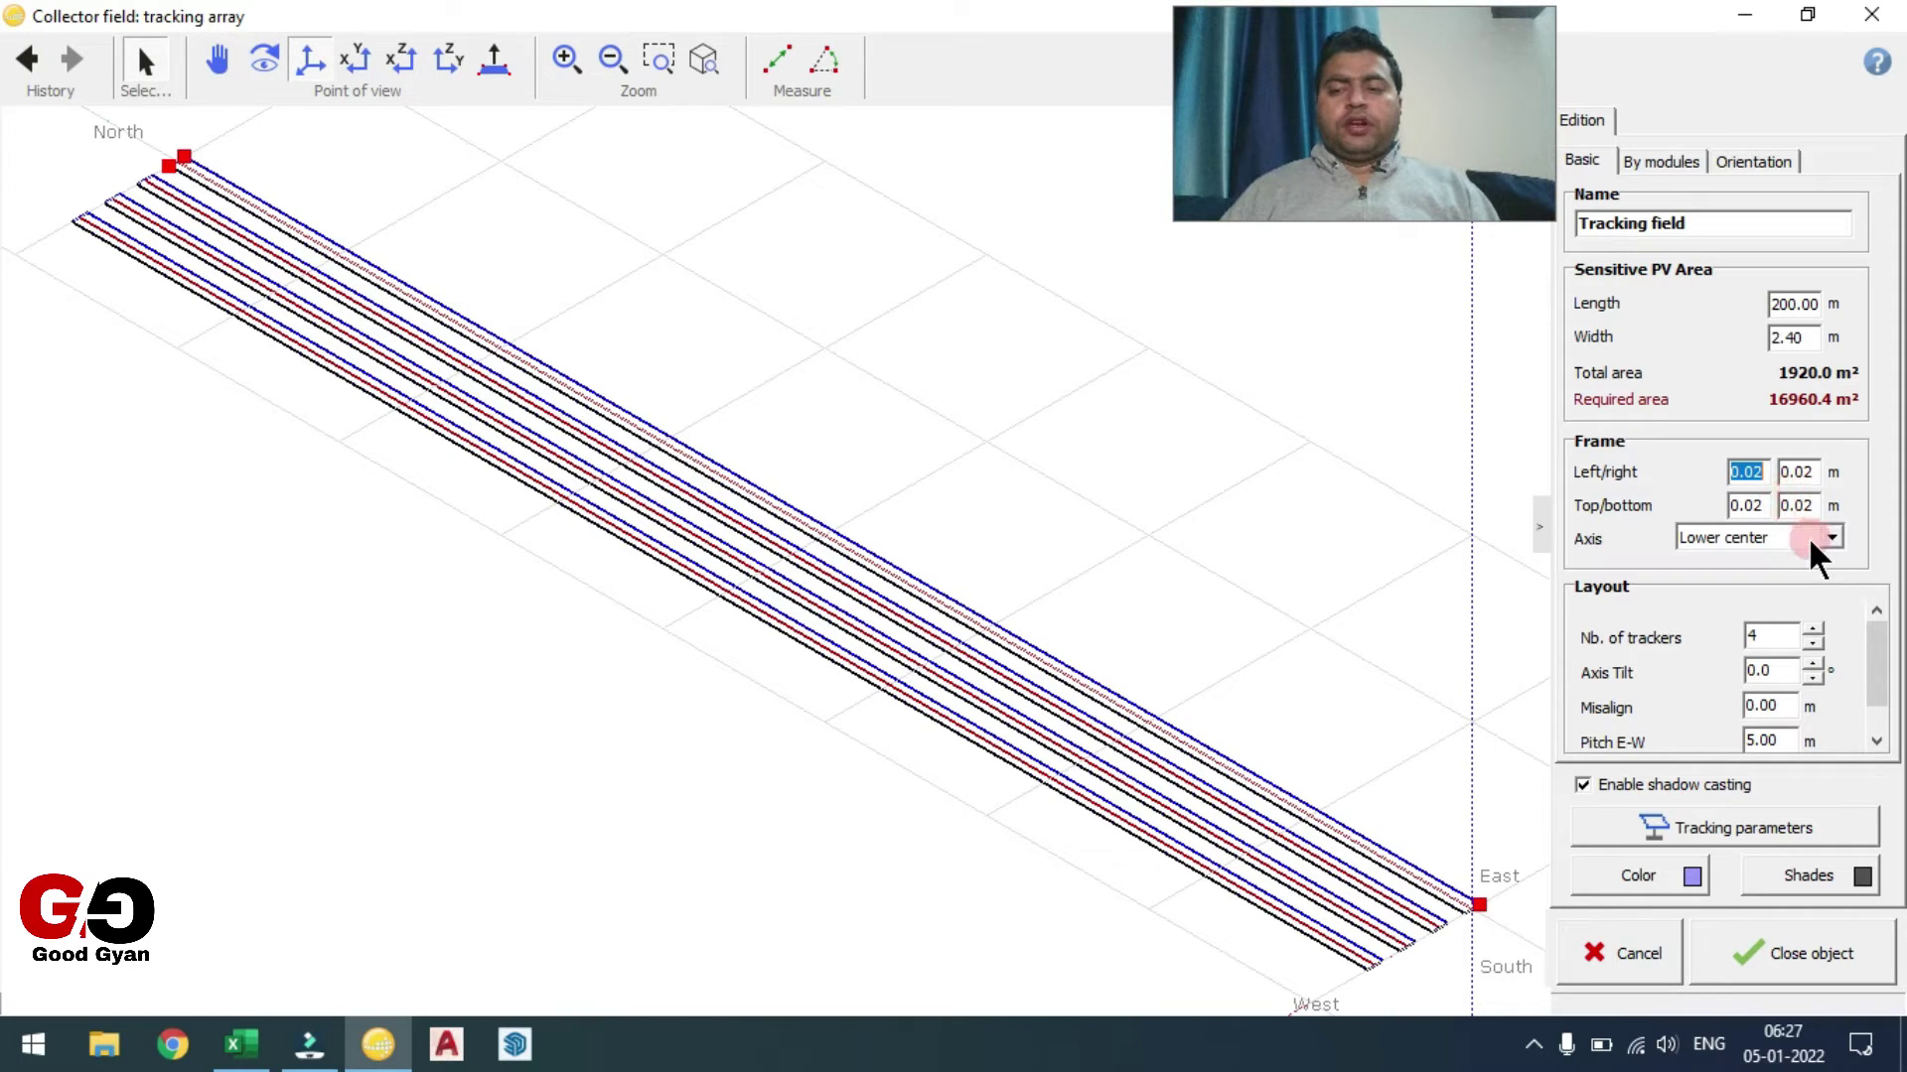
# - Set the number of trackers in the tracking field's layout to 500
pyautogui.press('Tab')
pyautogui.press('Tab')
pyautogui.press('Tab')
pyautogui.press('Tab')
pyautogui.press('Tab')
pyautogui.press('Tab')
pyautogui.doubleClick(1770, 635)
pyautogui.write('500')
pyautogui.press('Tab')
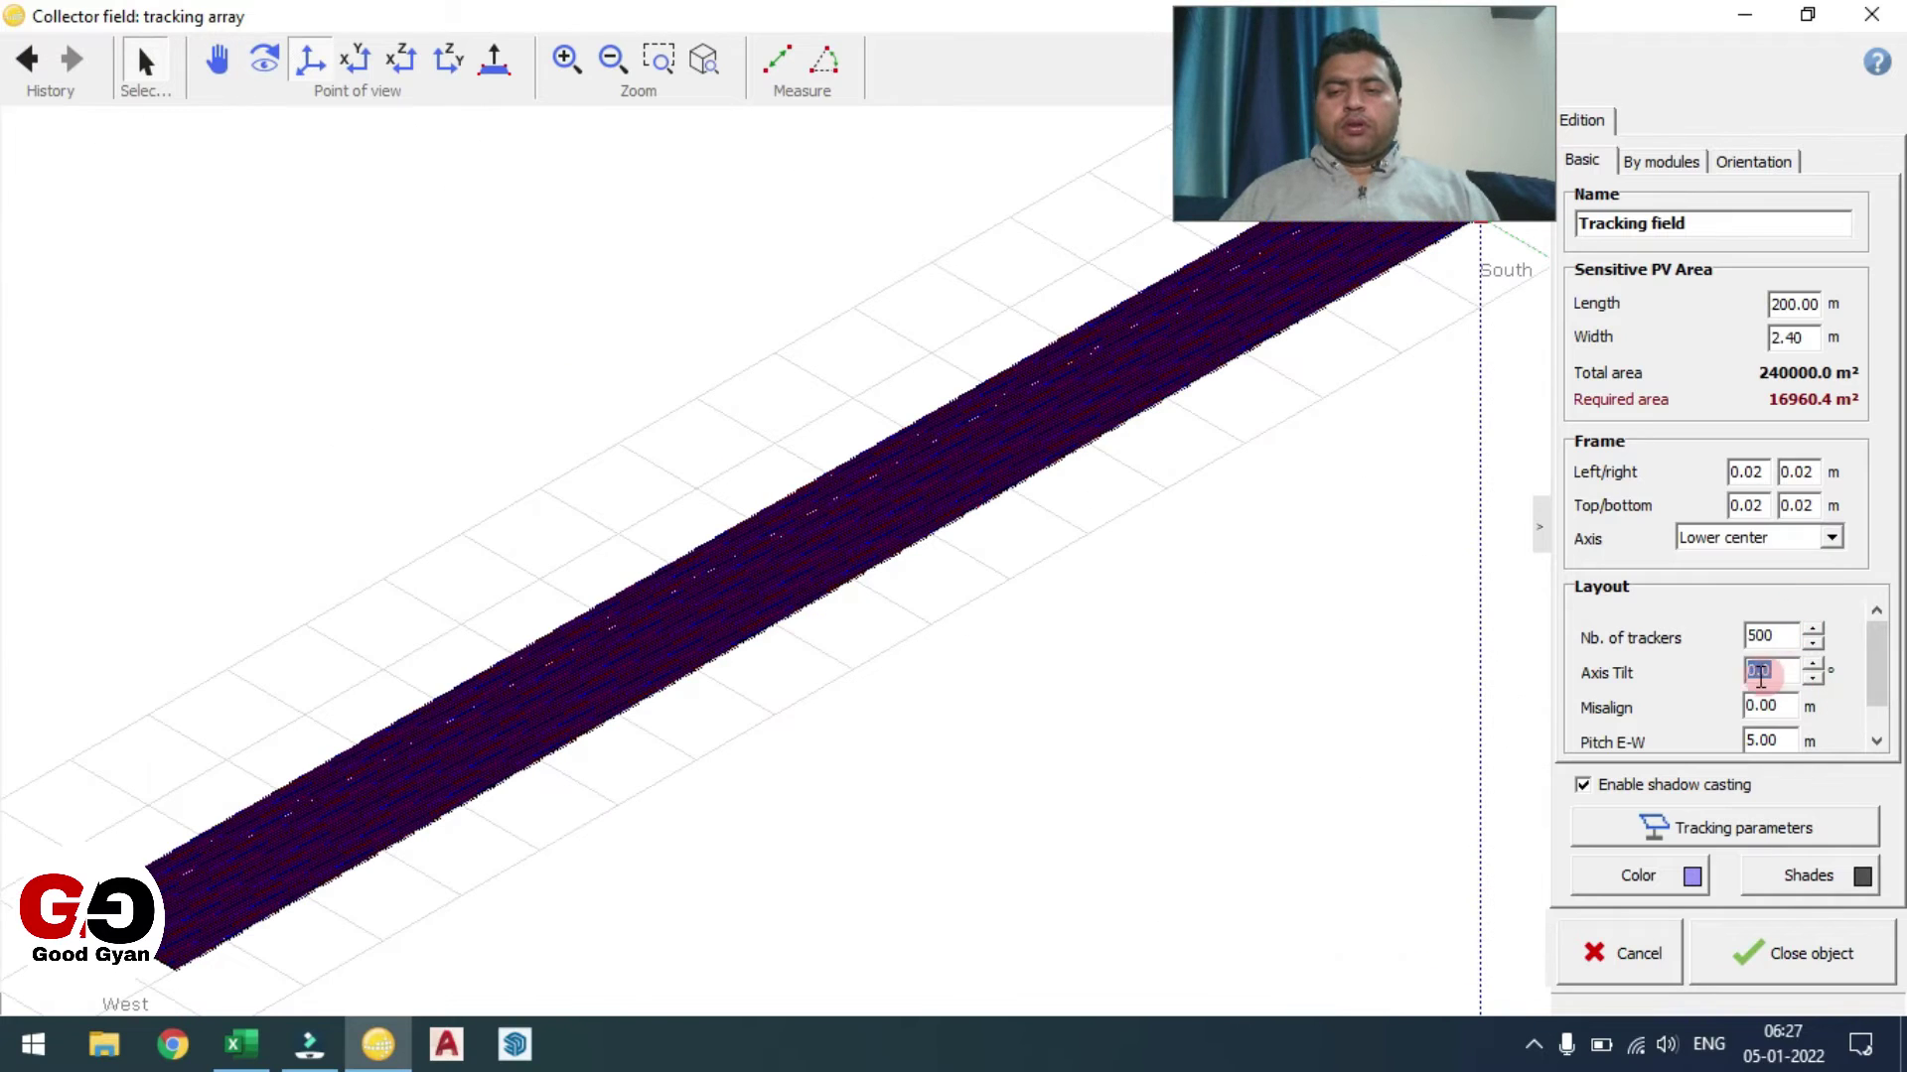
# - Change the number of trackers in the tracking field's layout to 200
pyautogui.doubleClick(1774, 633)
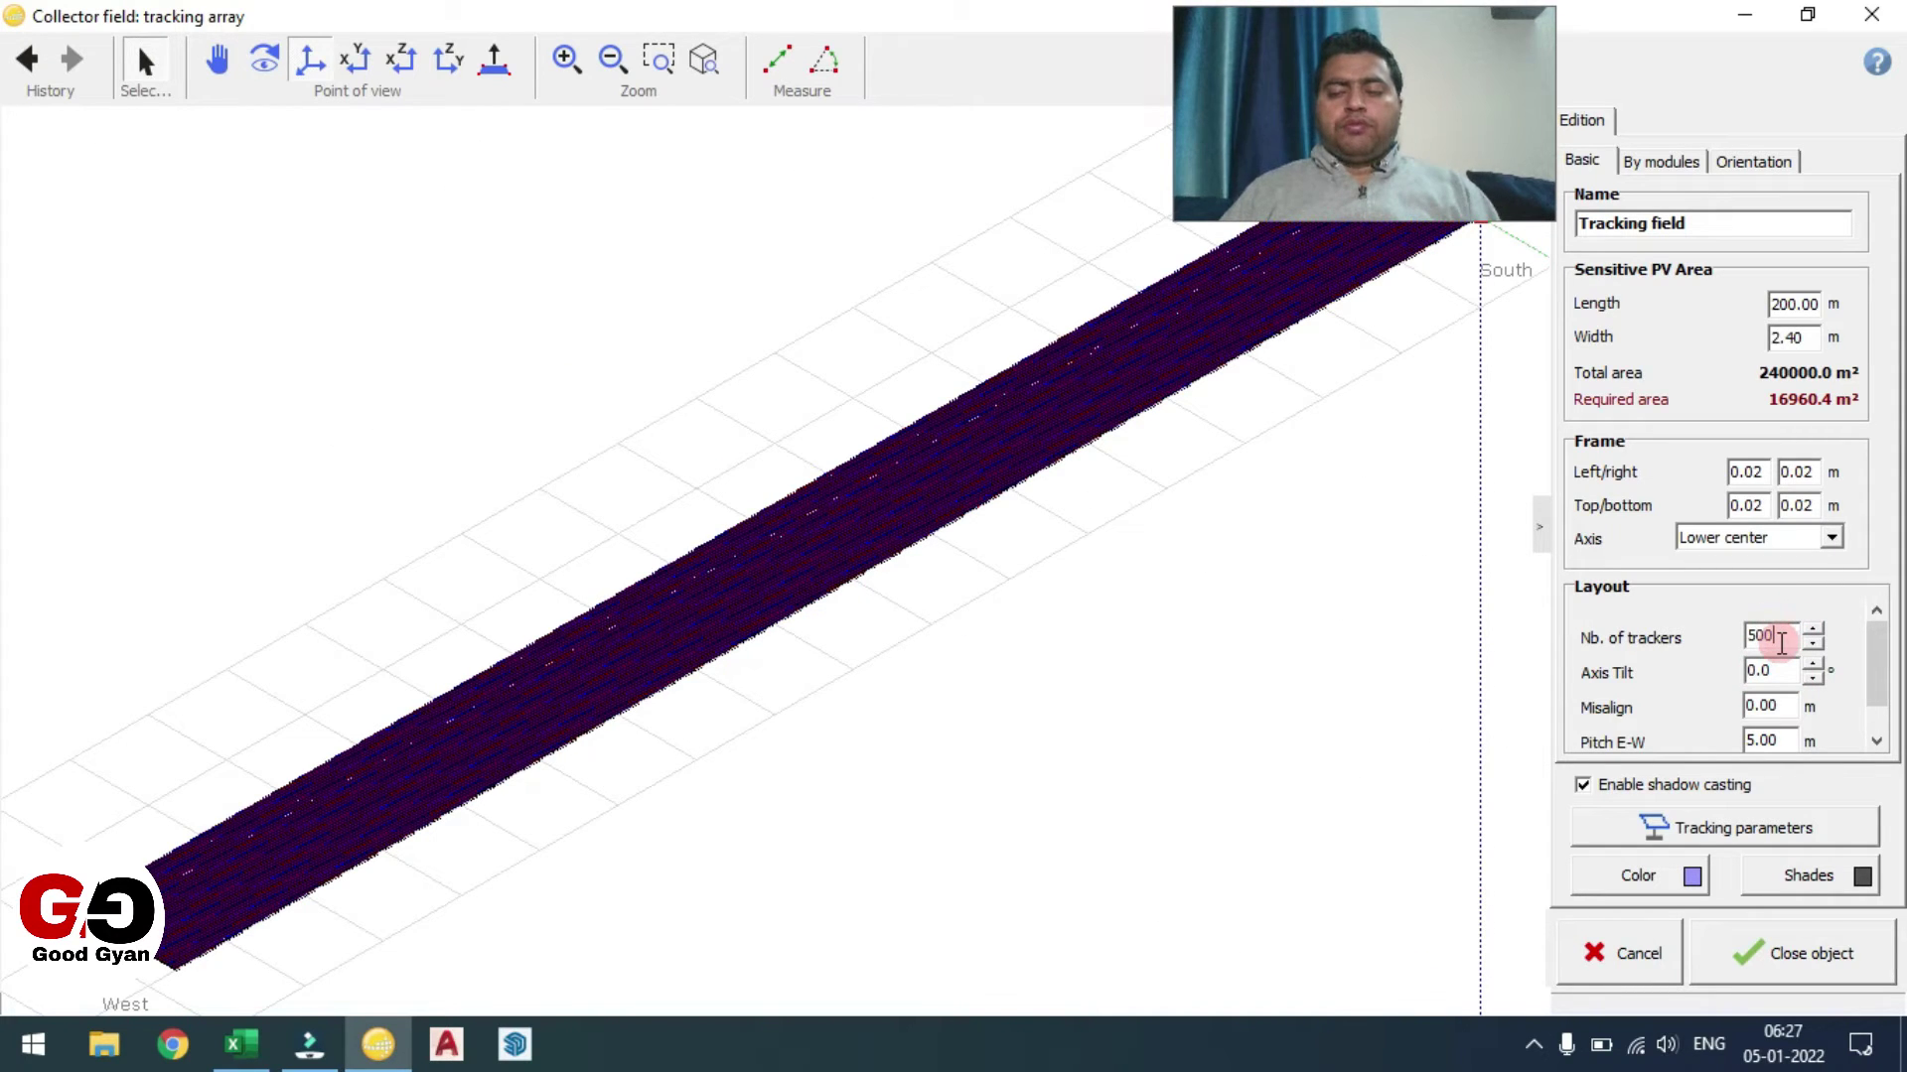
pyautogui.press('BackSpace')
pyautogui.write('200')
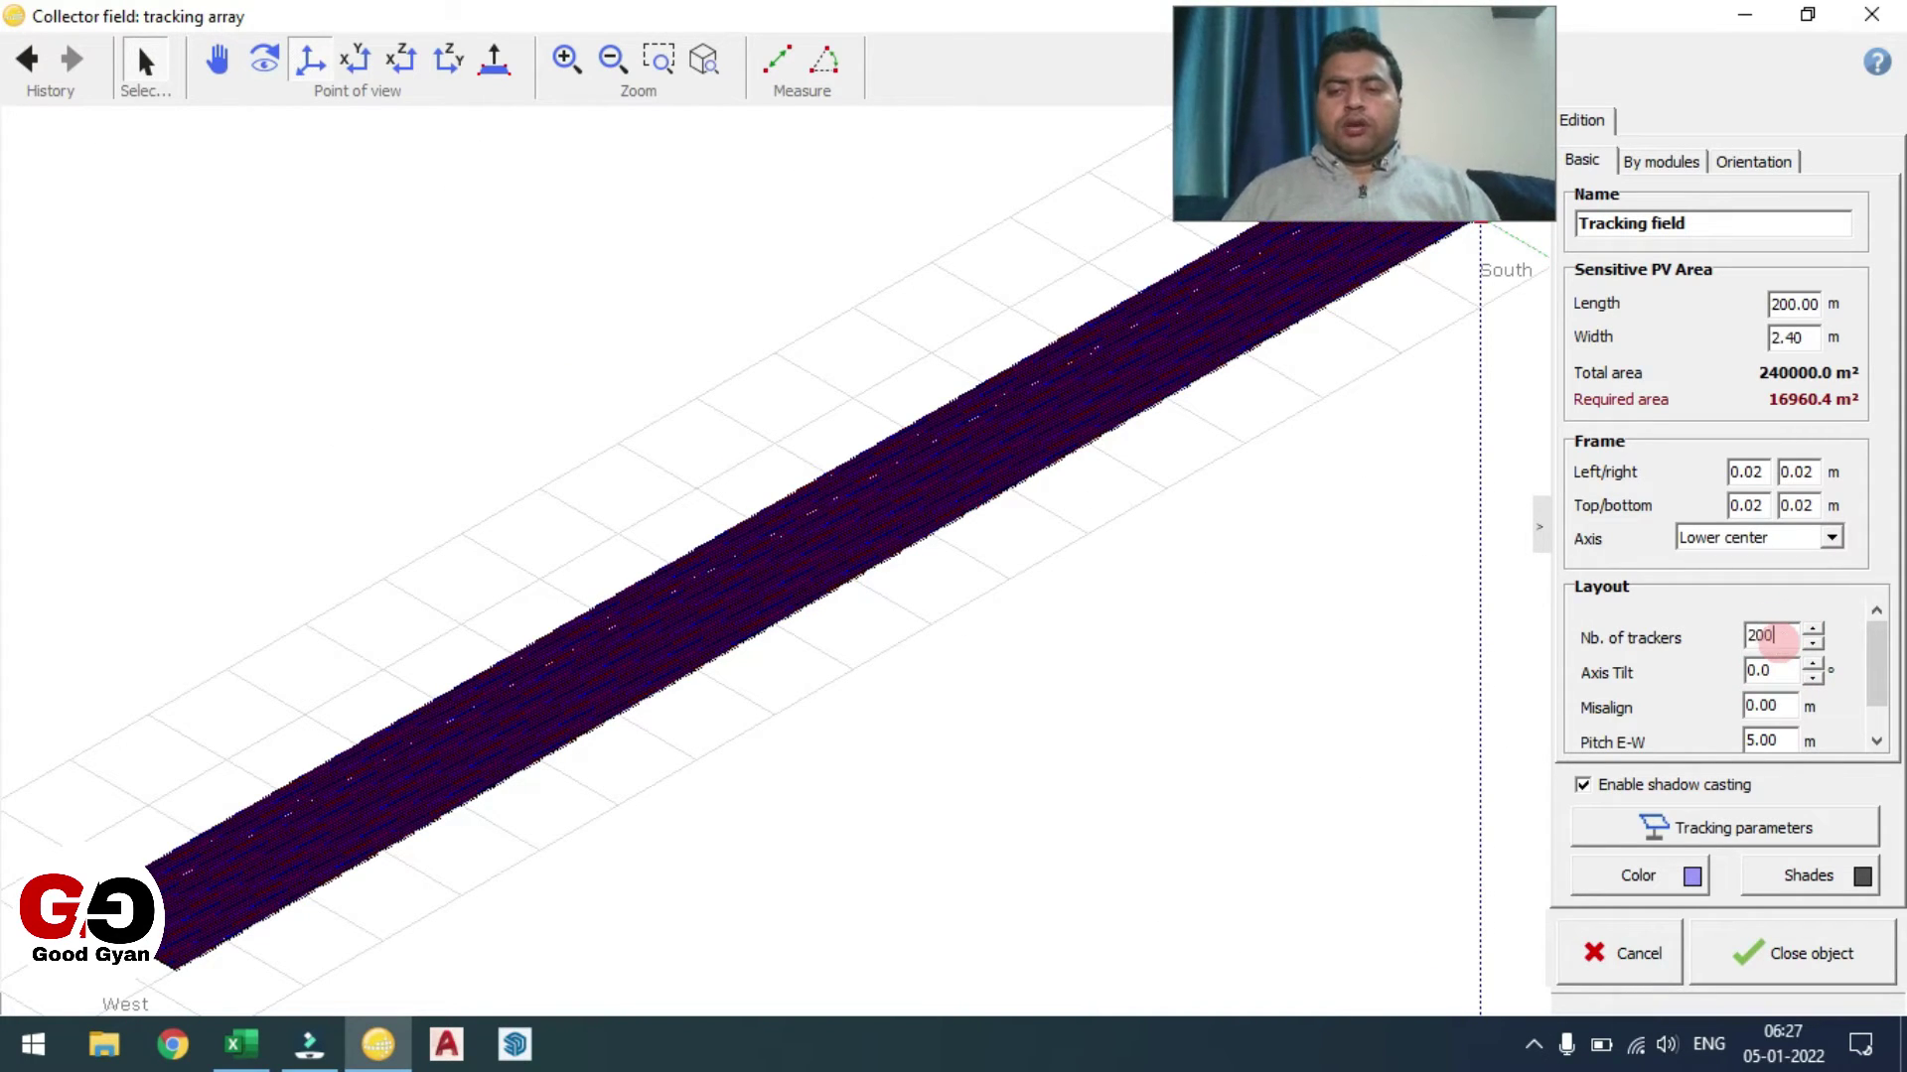
pyautogui.press('Tab')
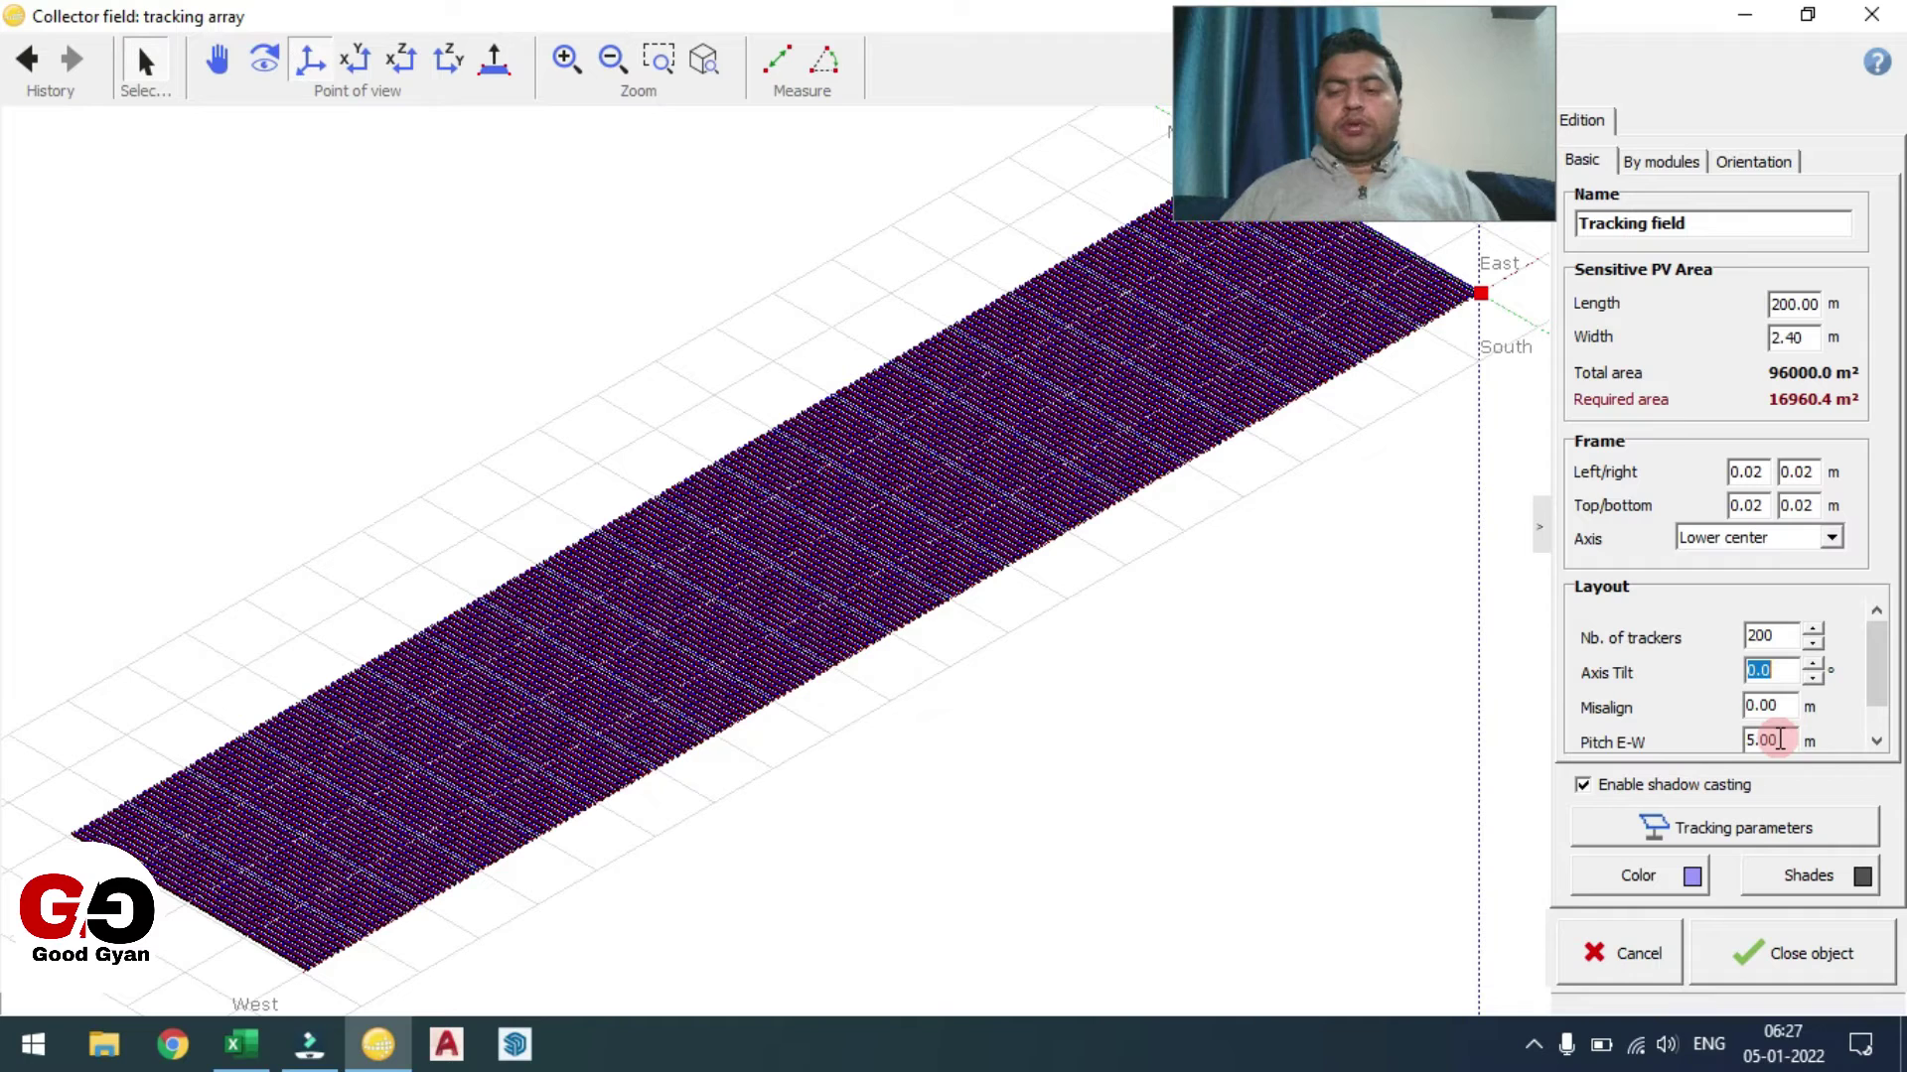
# - Set 300 modules in Y per tracker, adjust the tracker size to the modules, and close the tracking field object
pyautogui.click(1678, 162)
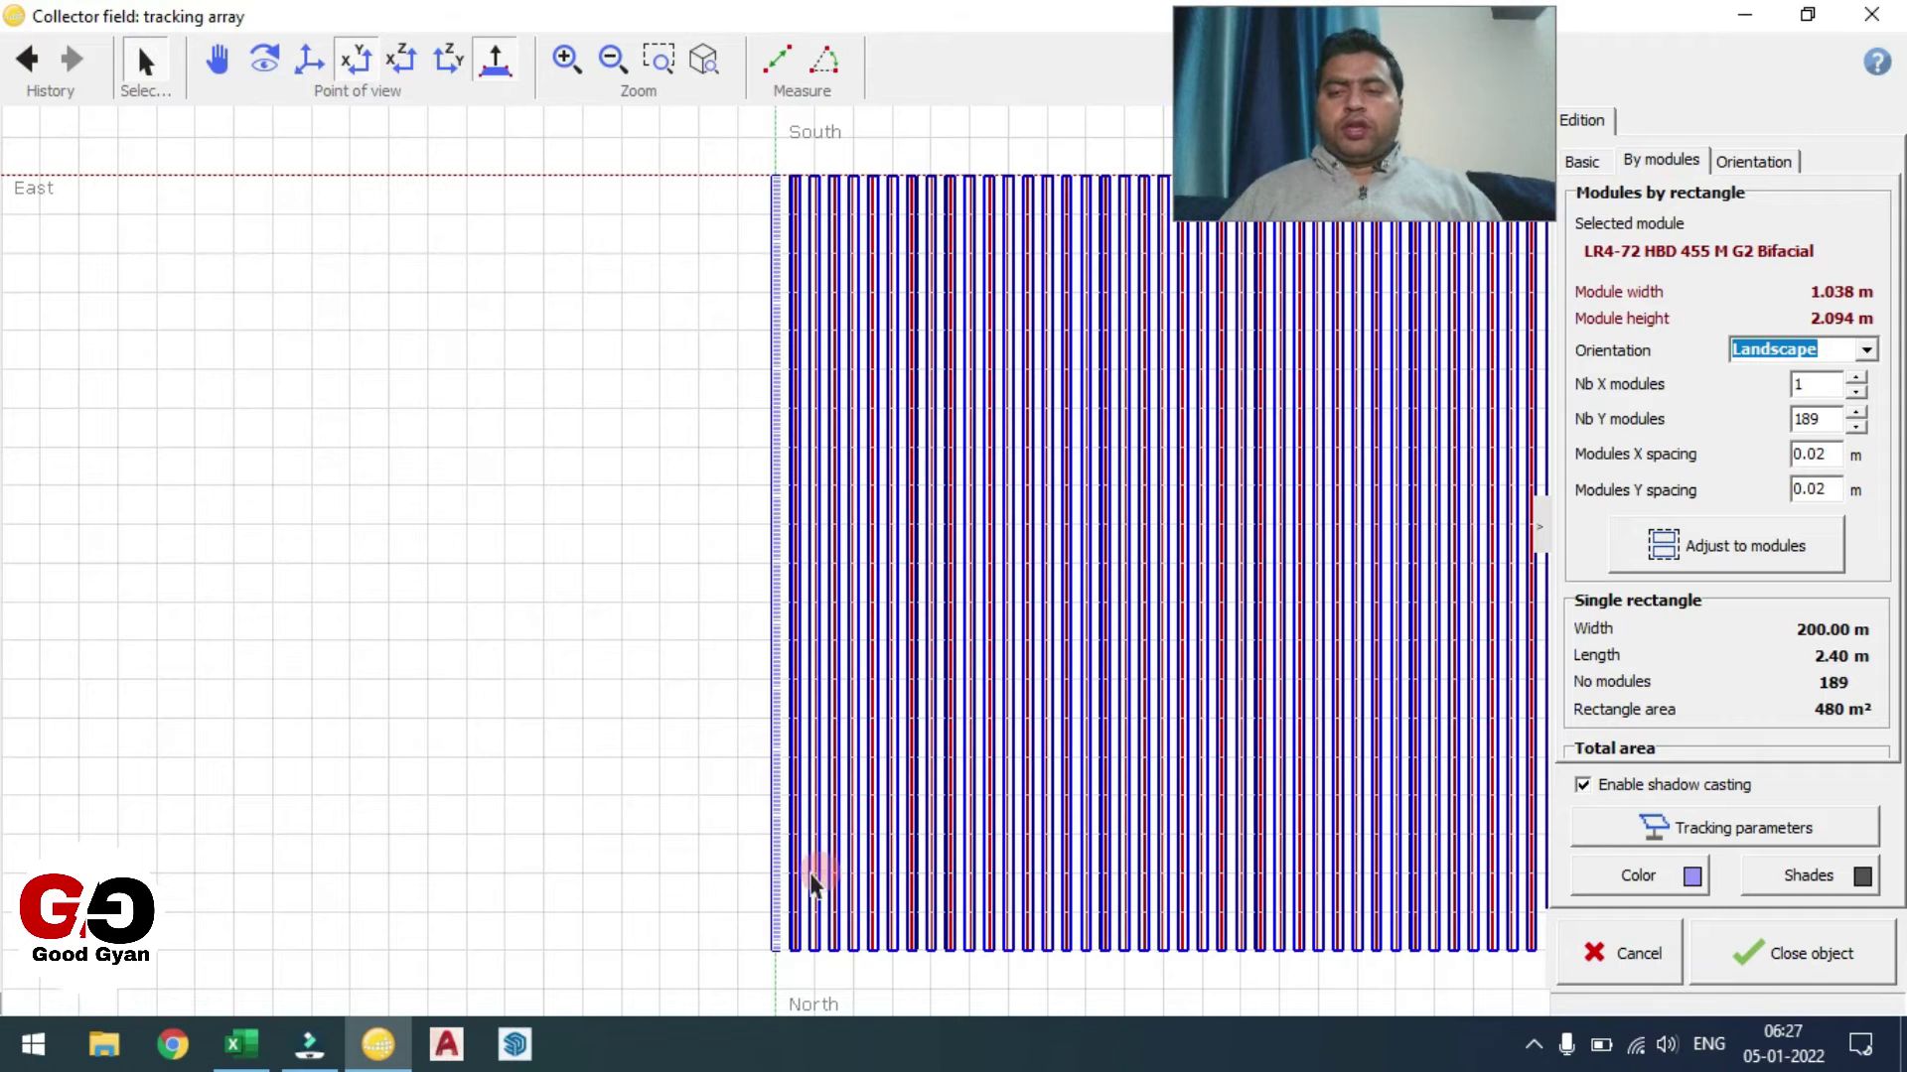
pyautogui.scroll(3, 783, 903)
pyautogui.scroll(2, 788, 912)
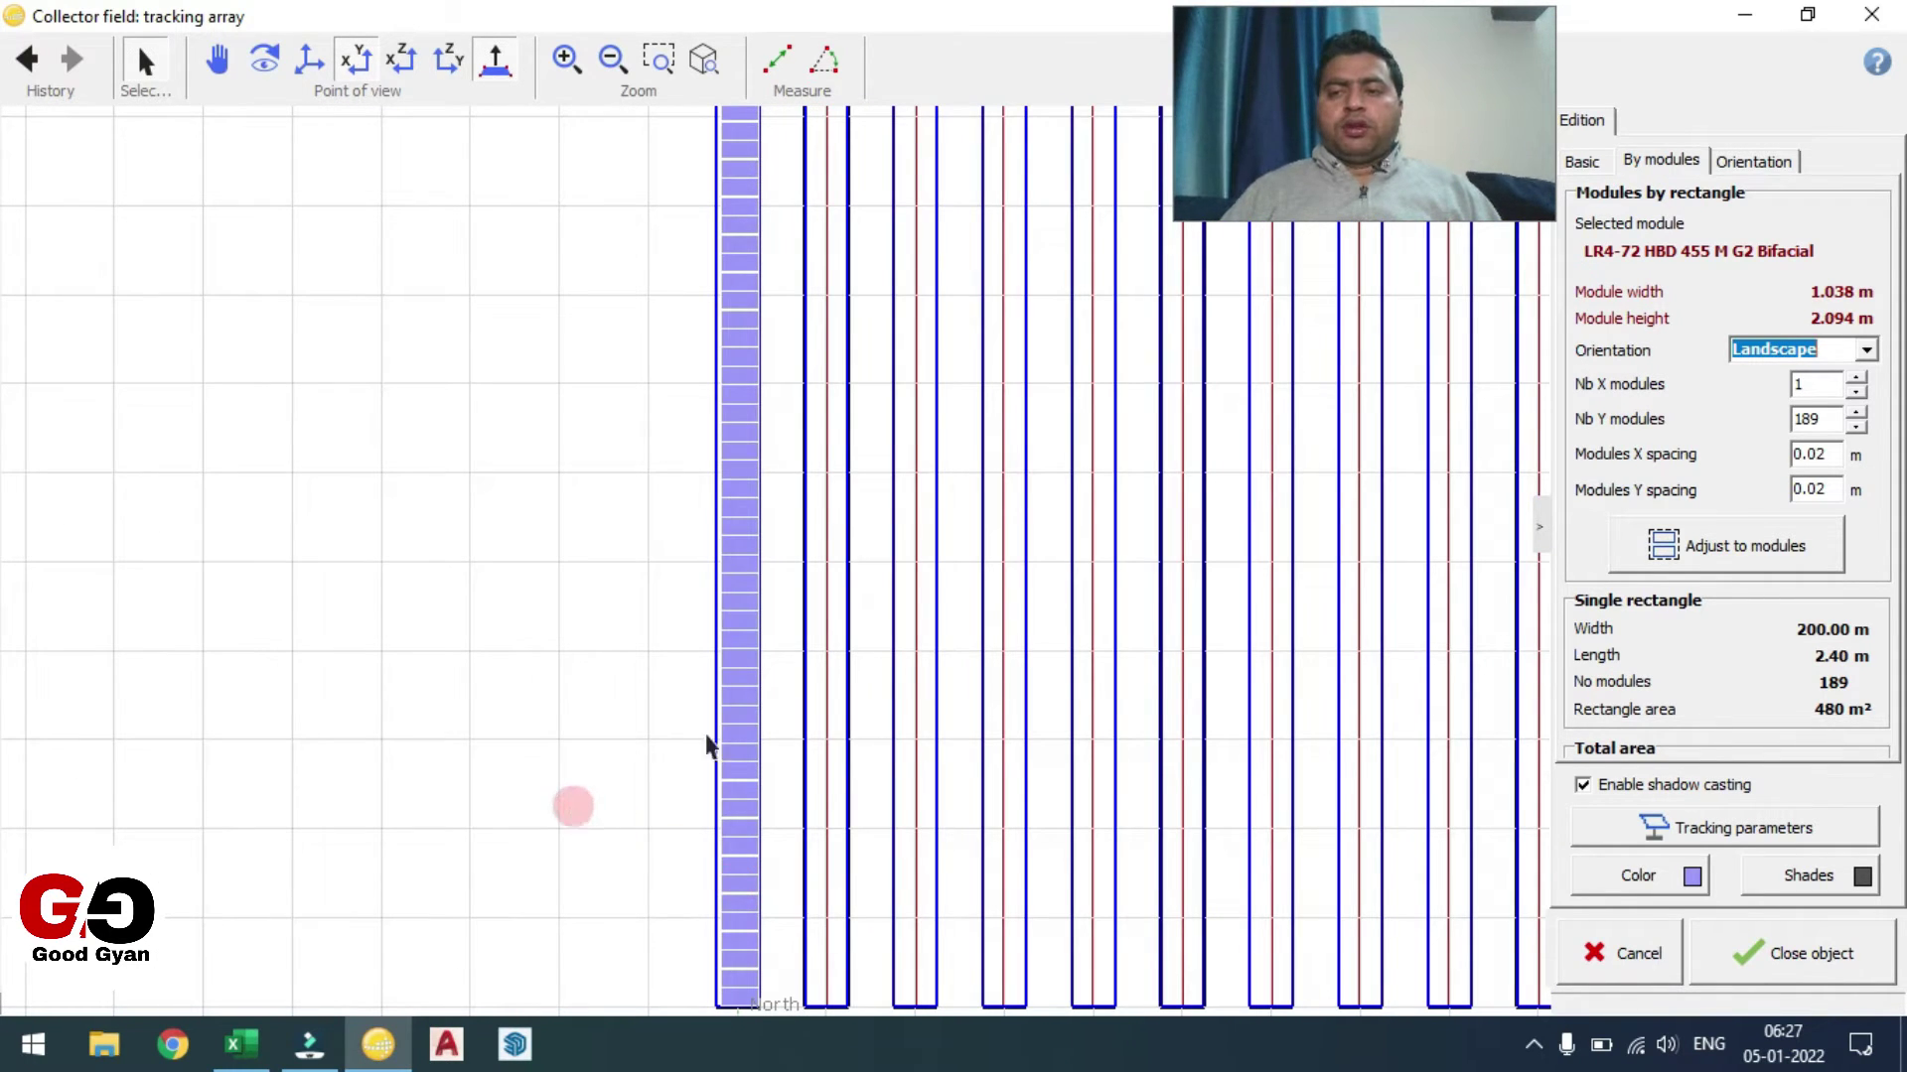
pyautogui.scroll(-2, 1029, 625)
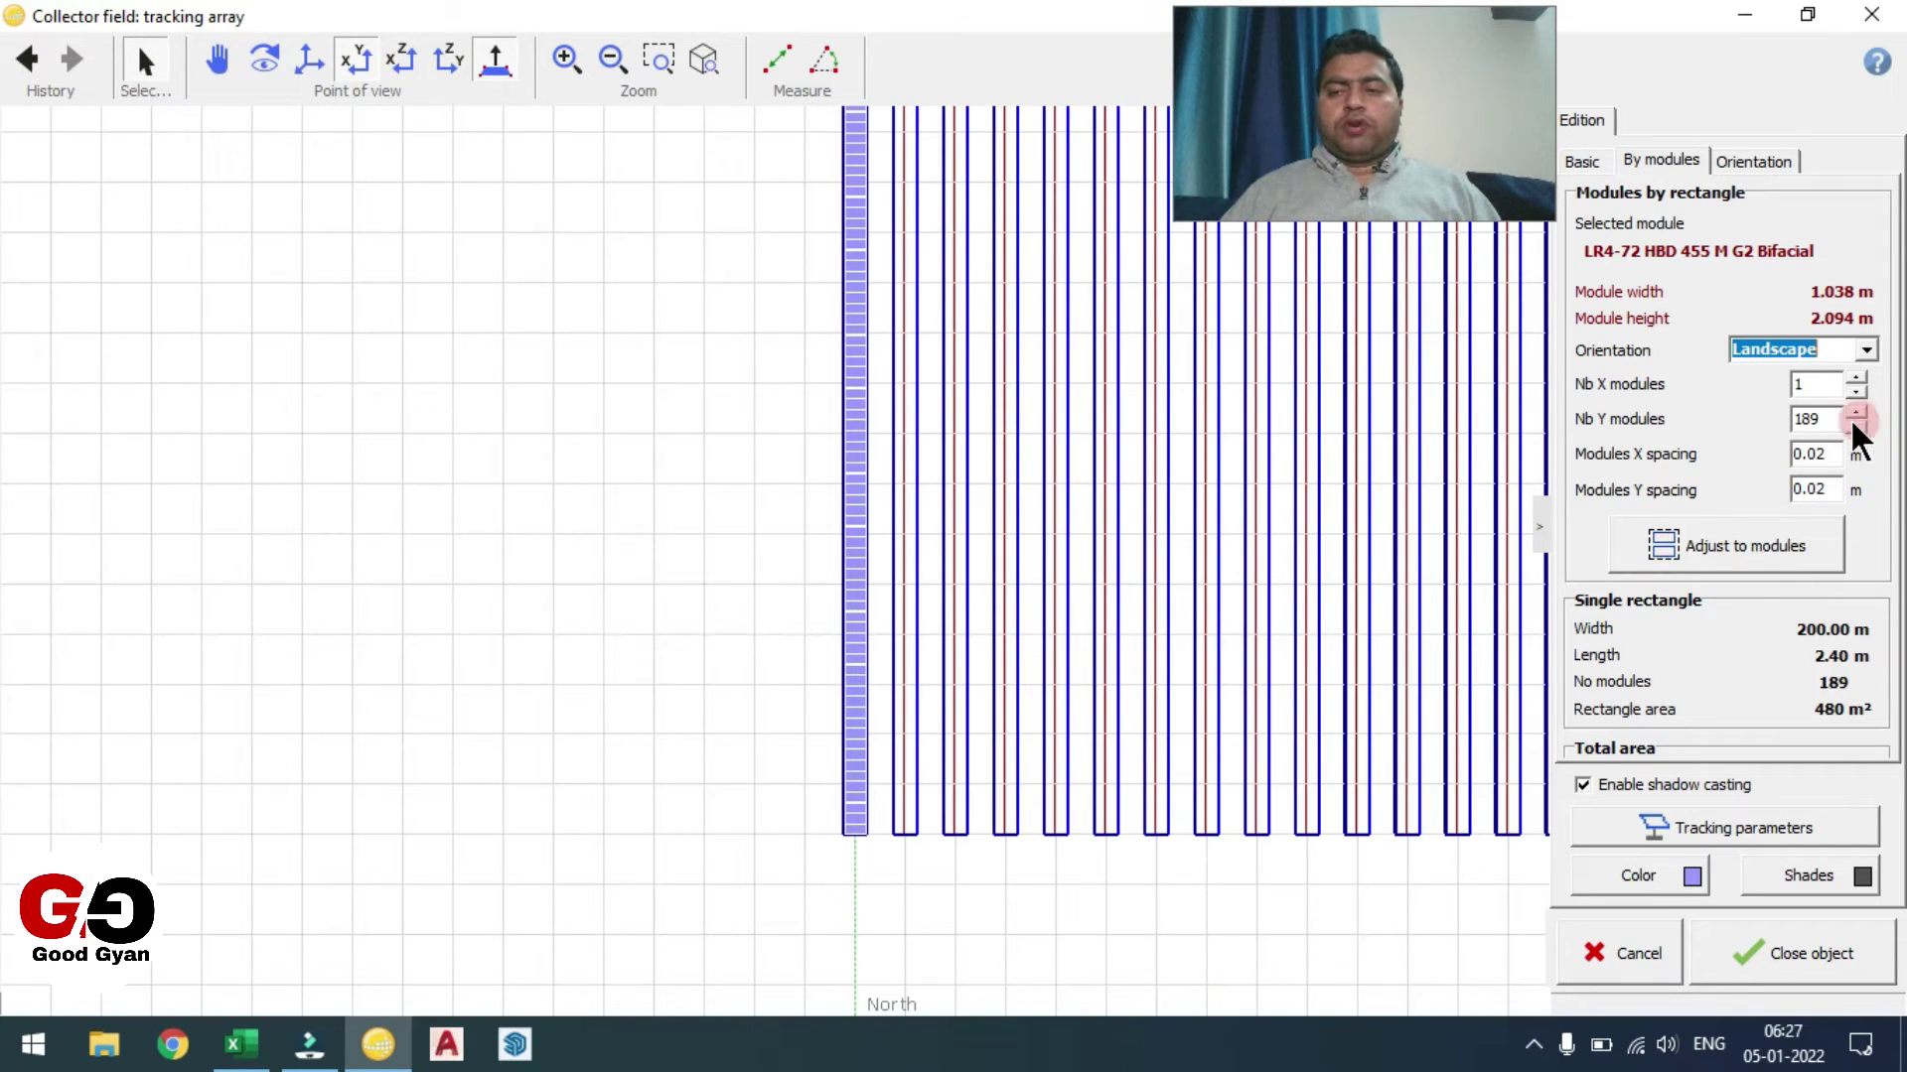
pyautogui.moveTo(1825, 419); pyautogui.dragTo(1578, 427)
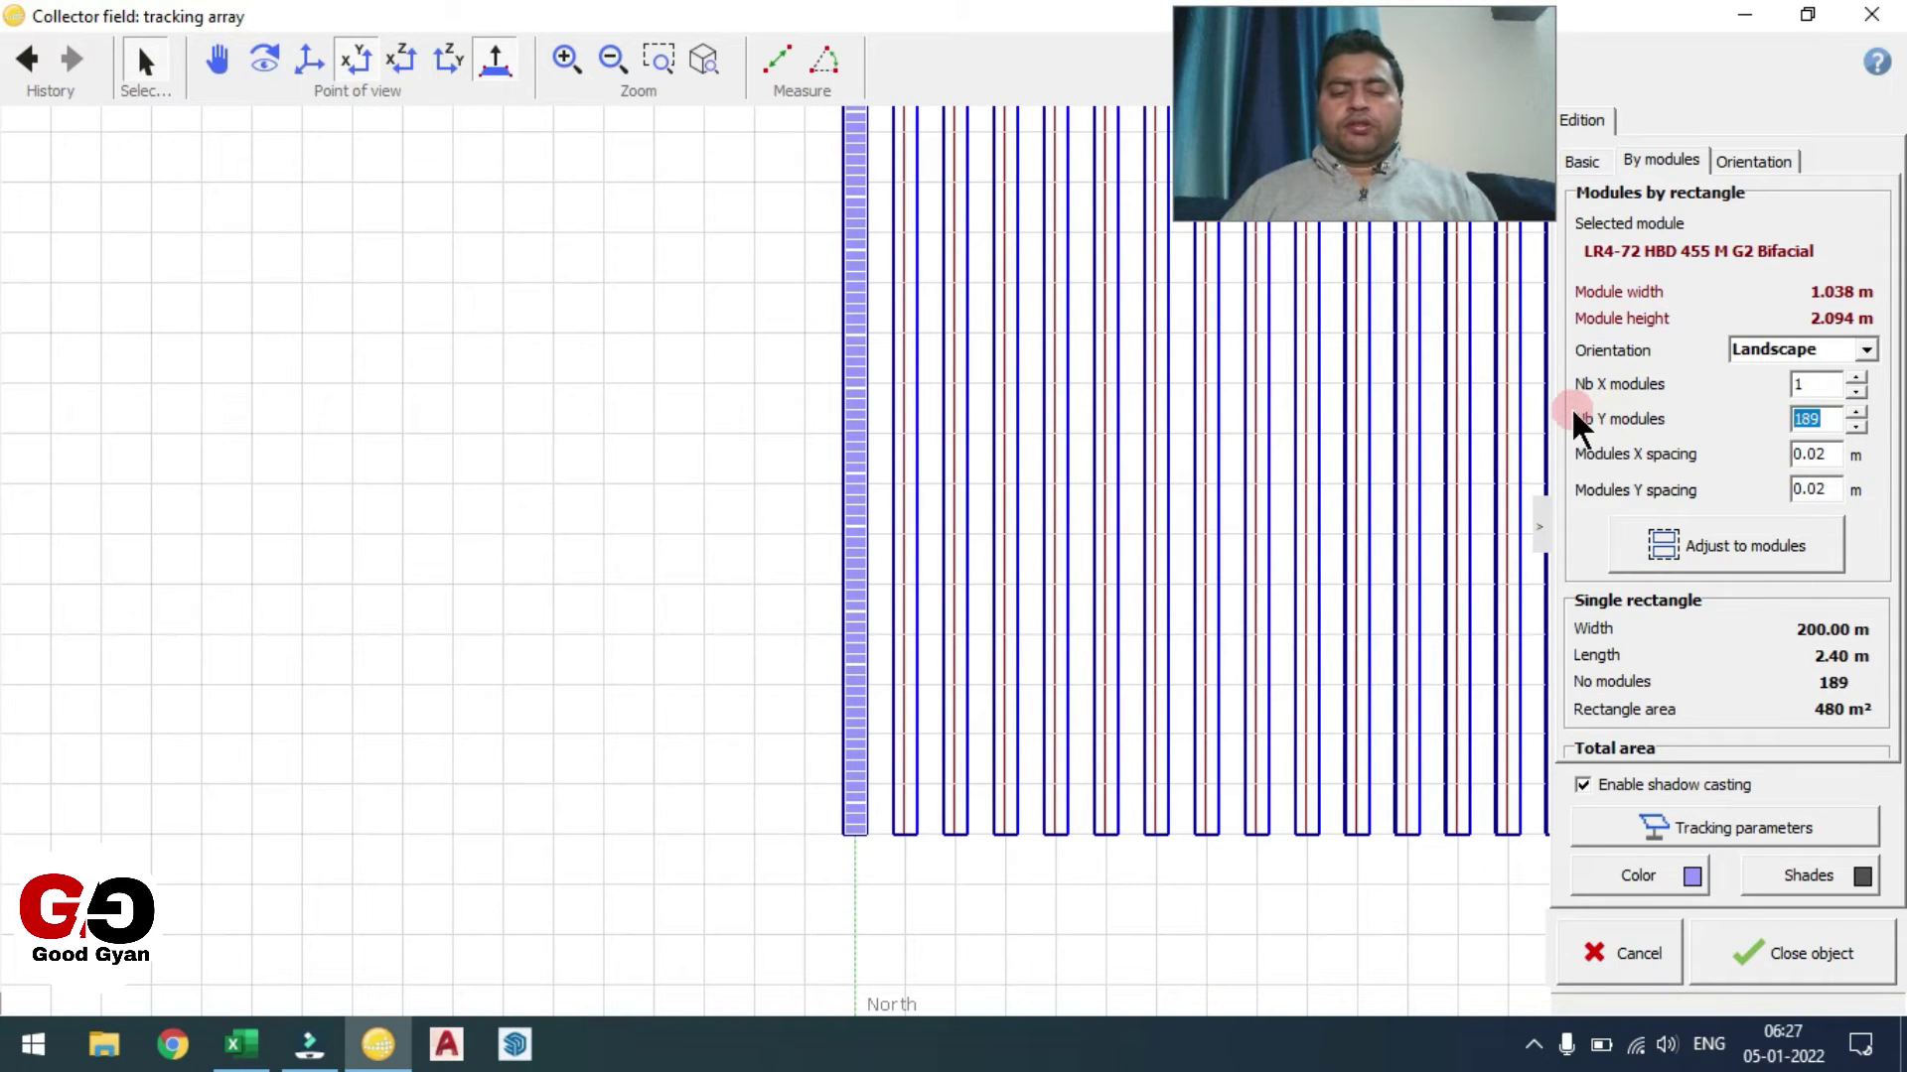
pyautogui.write('300')
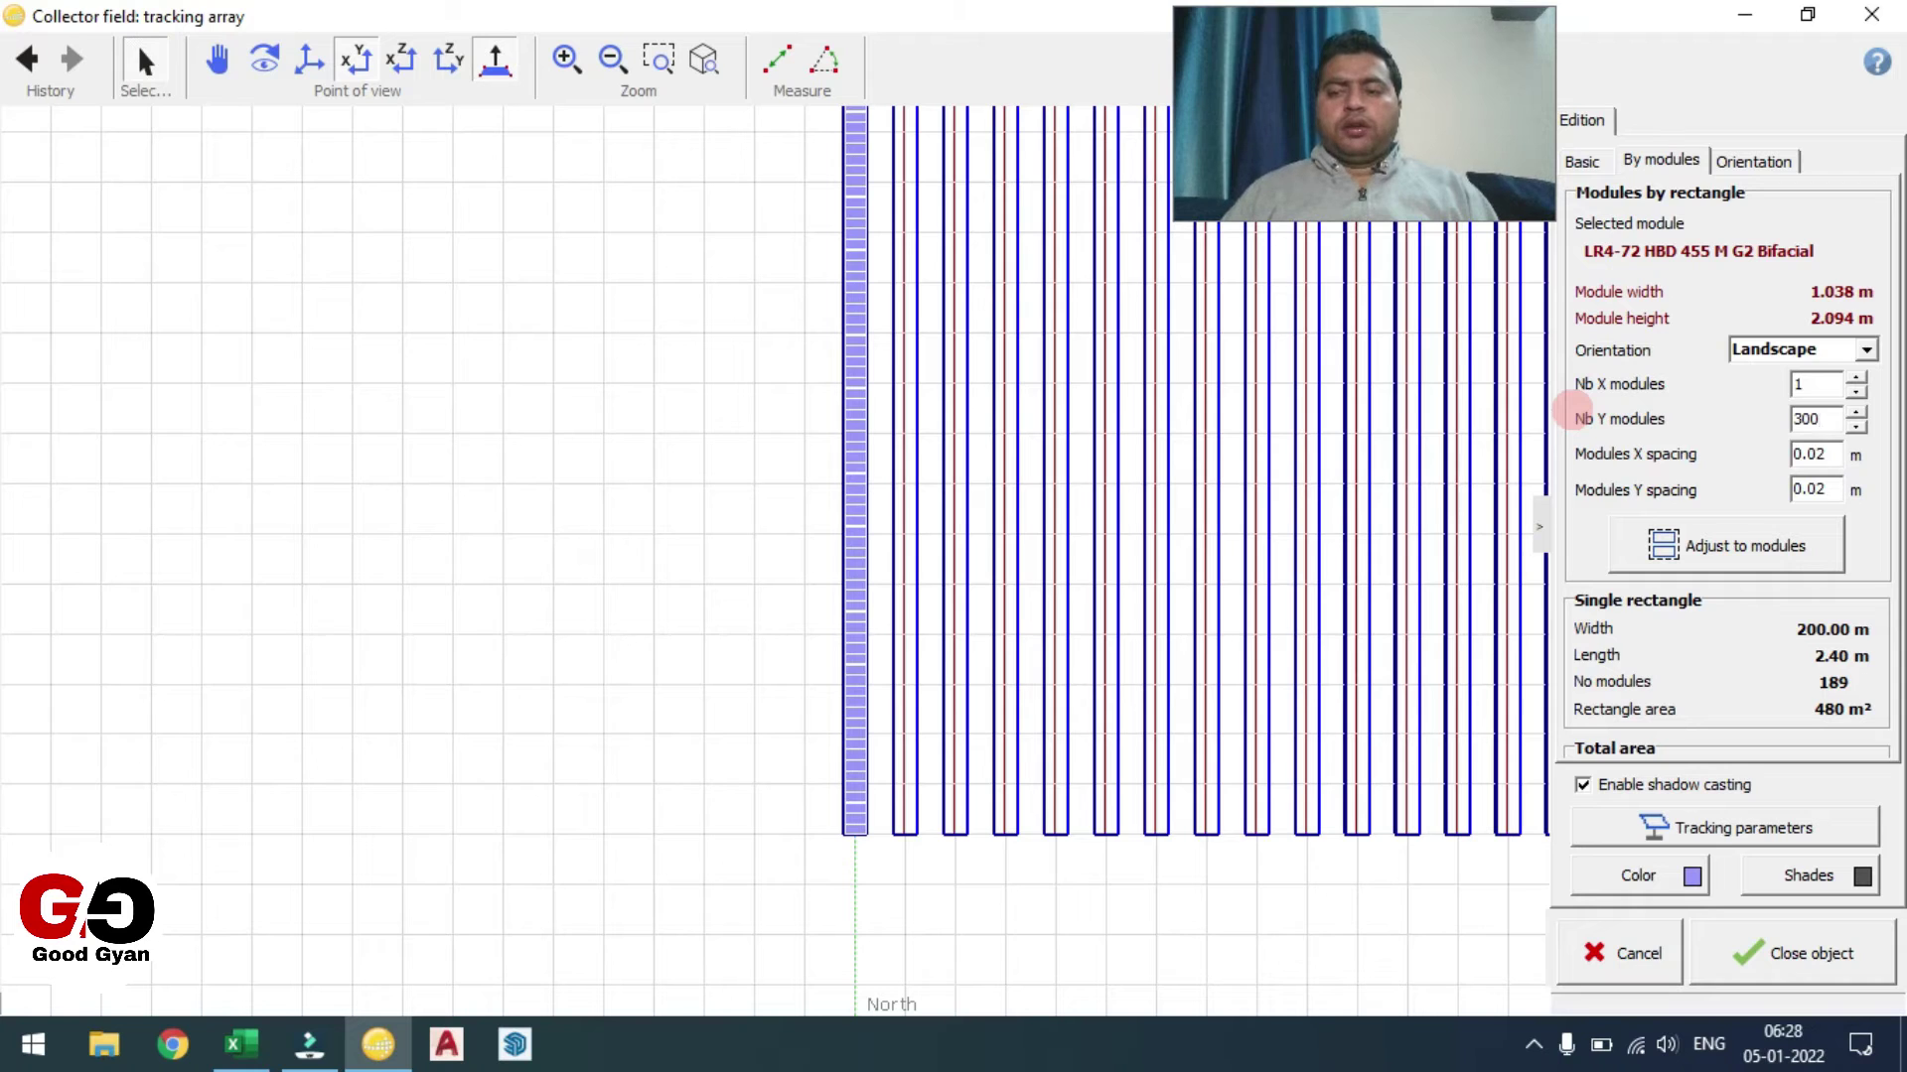
pyautogui.press('Tab')
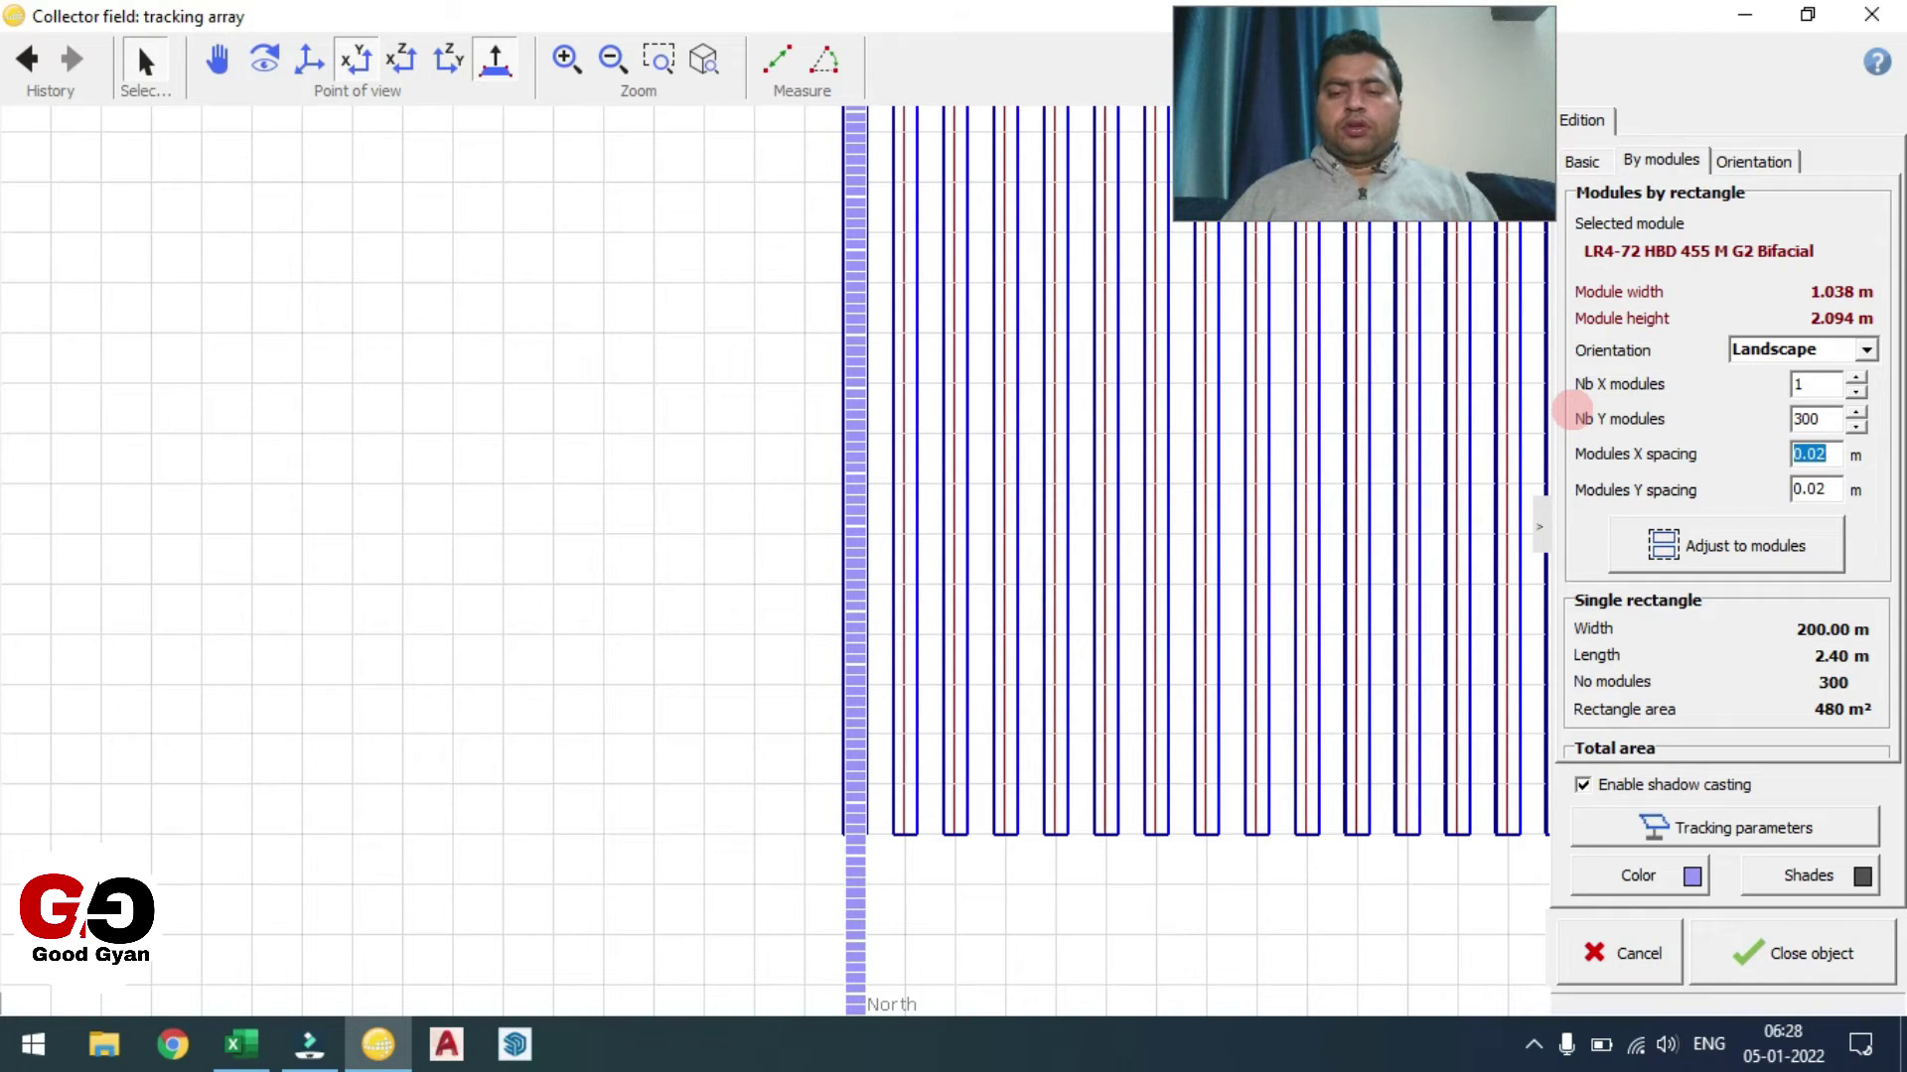
pyautogui.click(1733, 553)
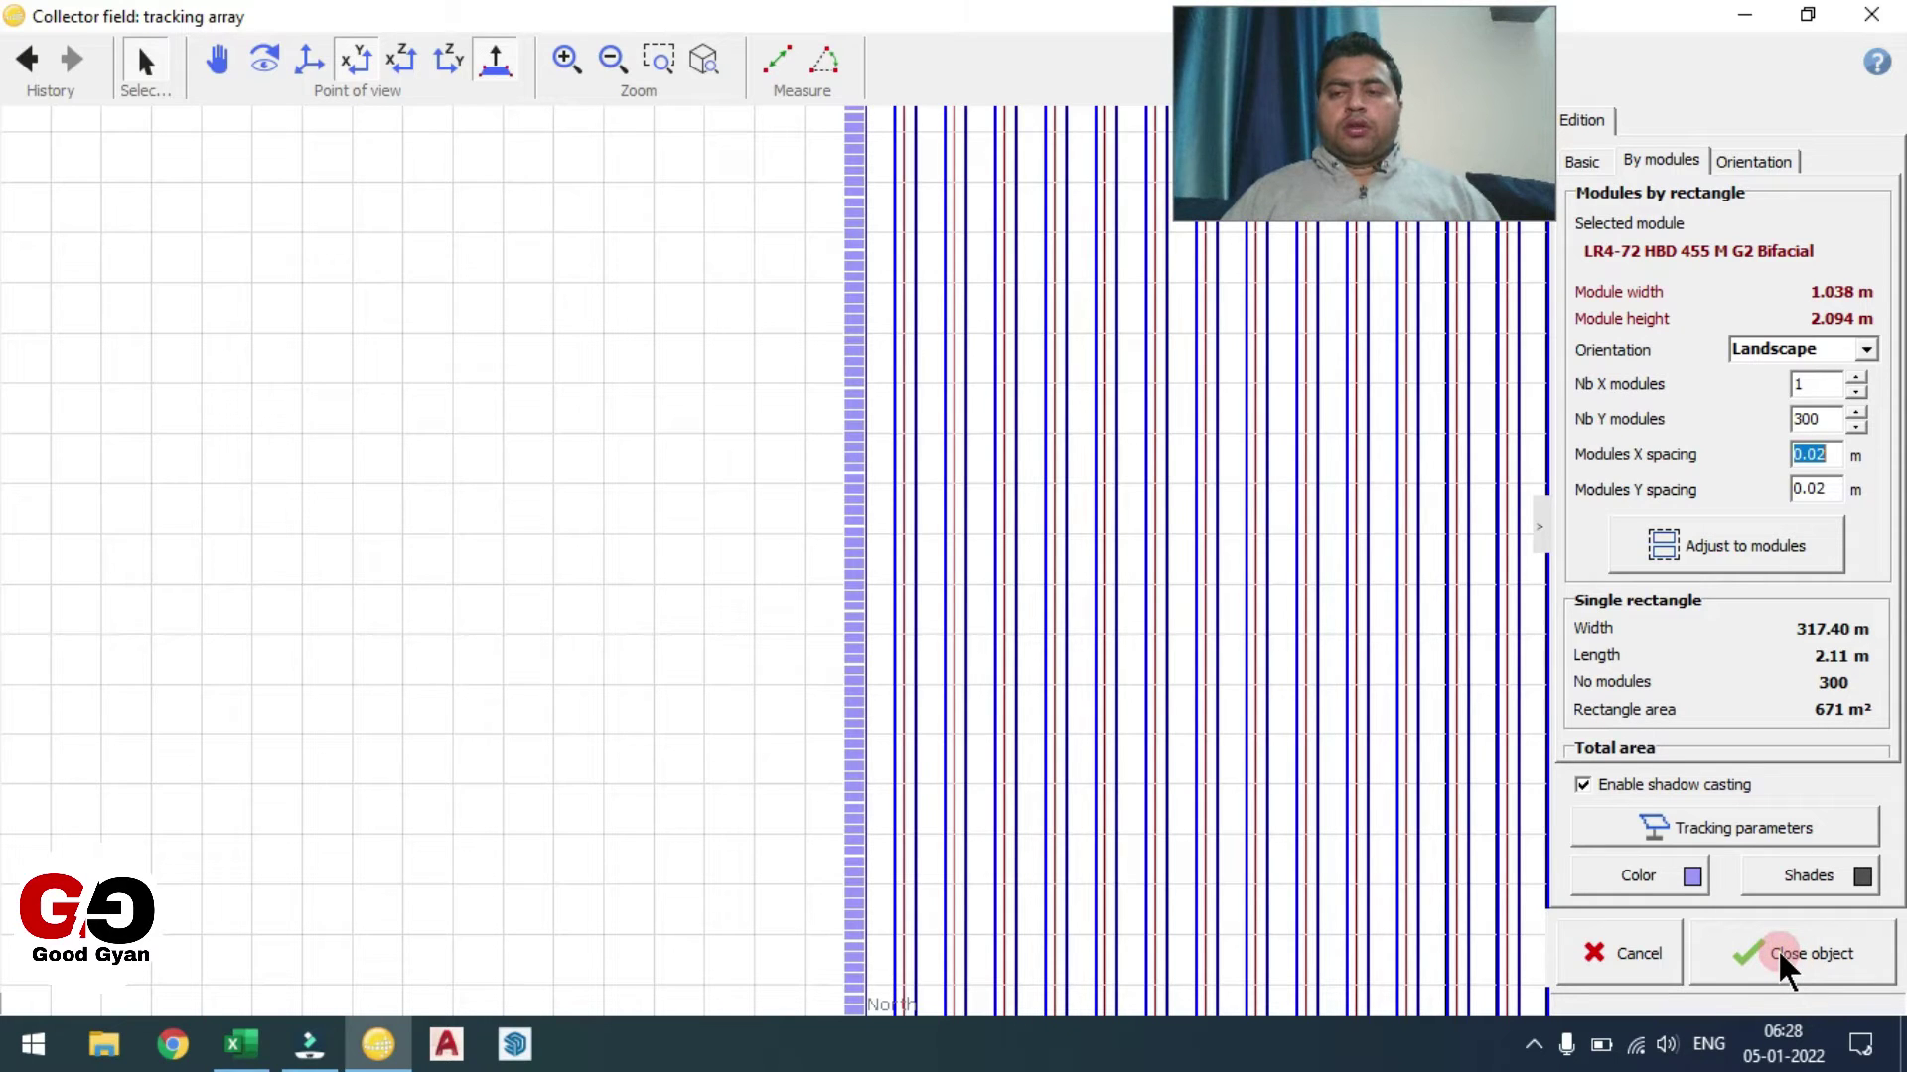
pyautogui.click(1583, 161)
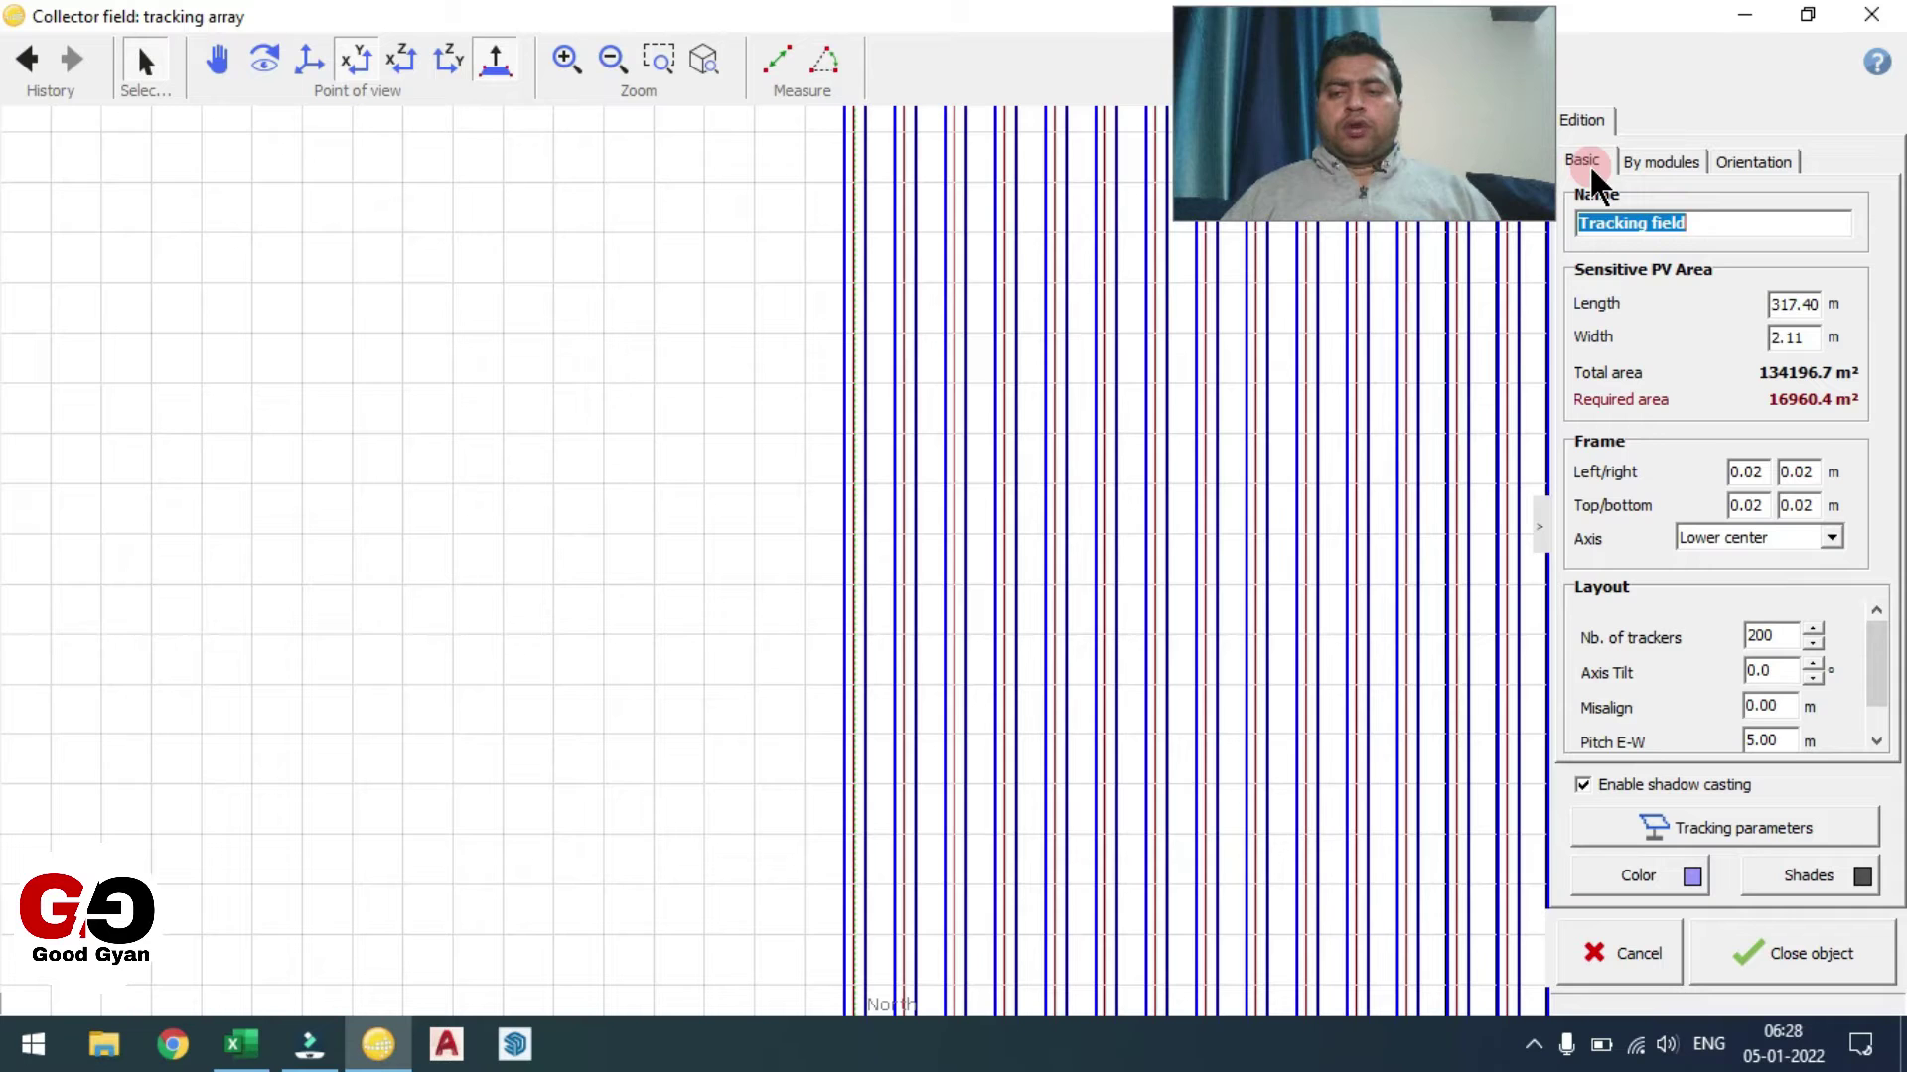
pyautogui.click(1797, 955)
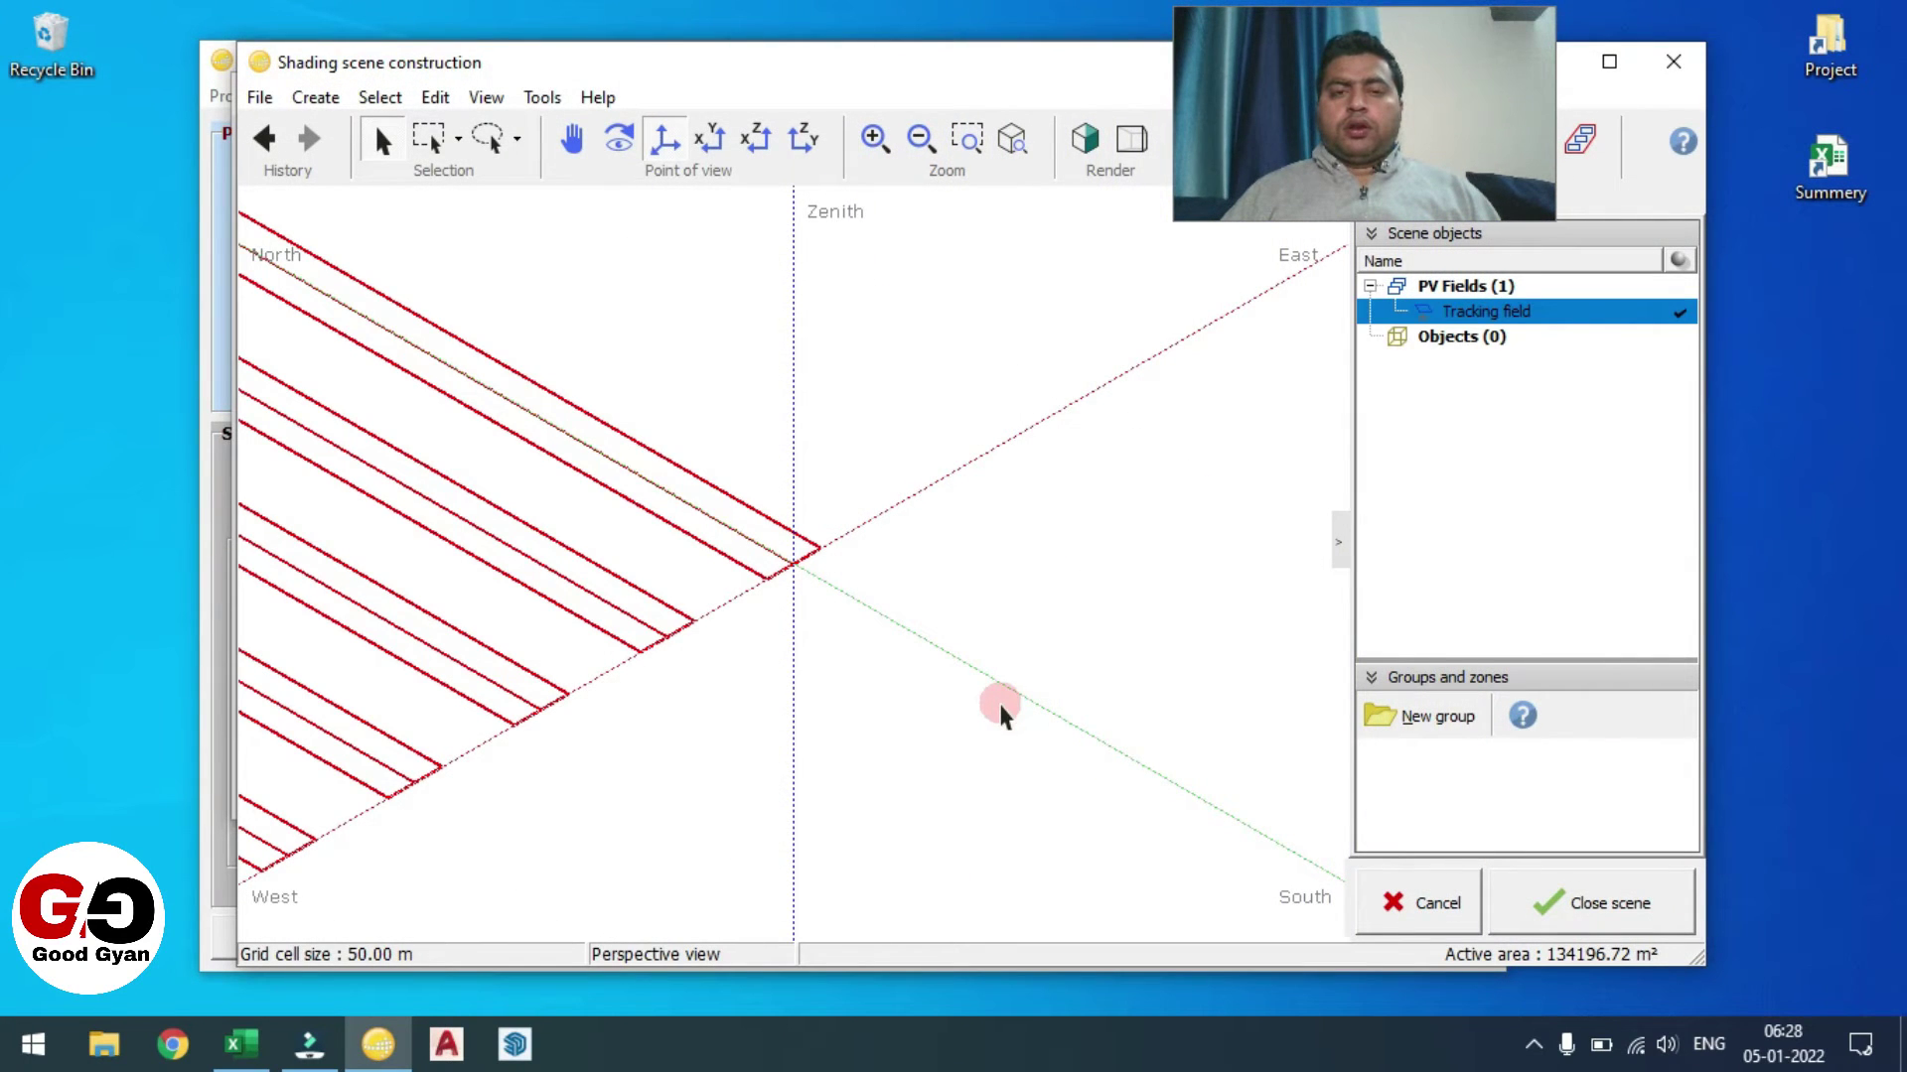
# - Partition the tracking field into module strings 2.00 m wide and 1.00 m high, and close the shading scene
pyautogui.click(1739, 35)
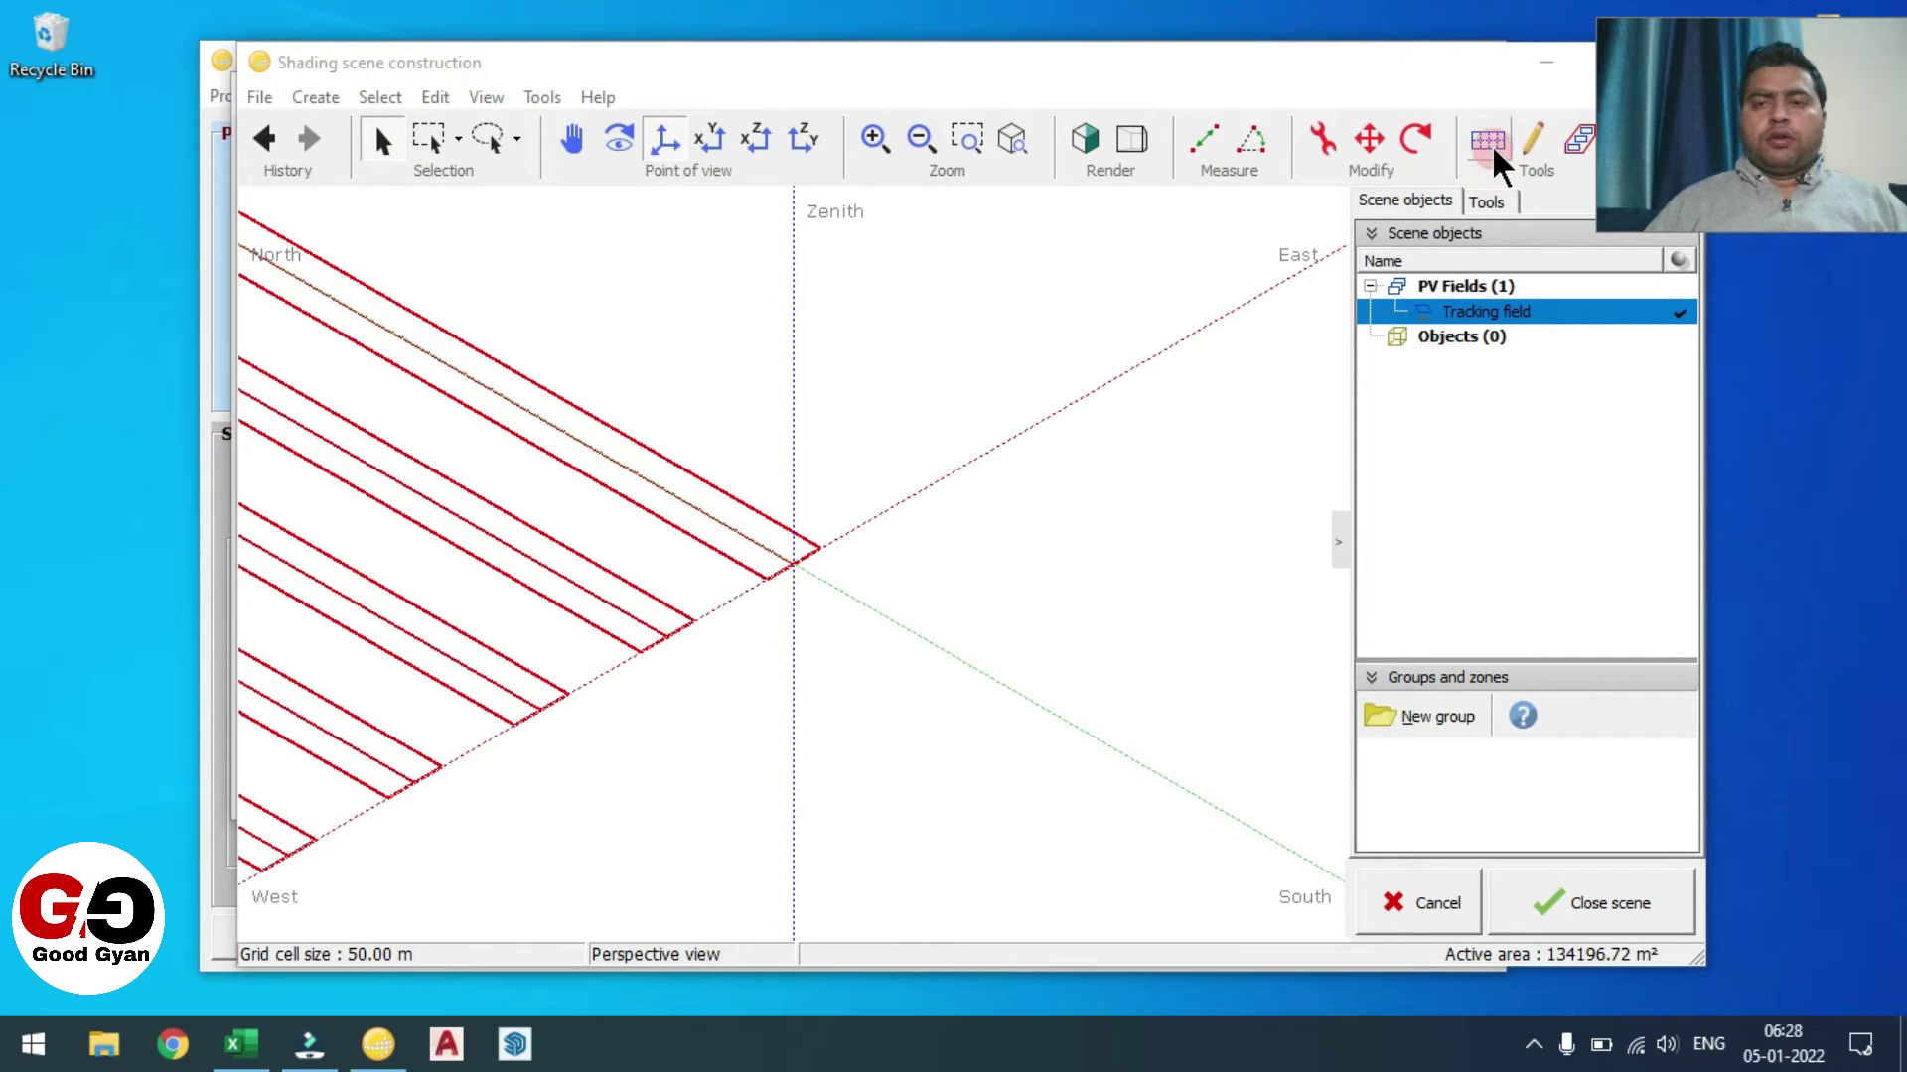
pyautogui.click(1499, 163)
pyautogui.click(1500, 164)
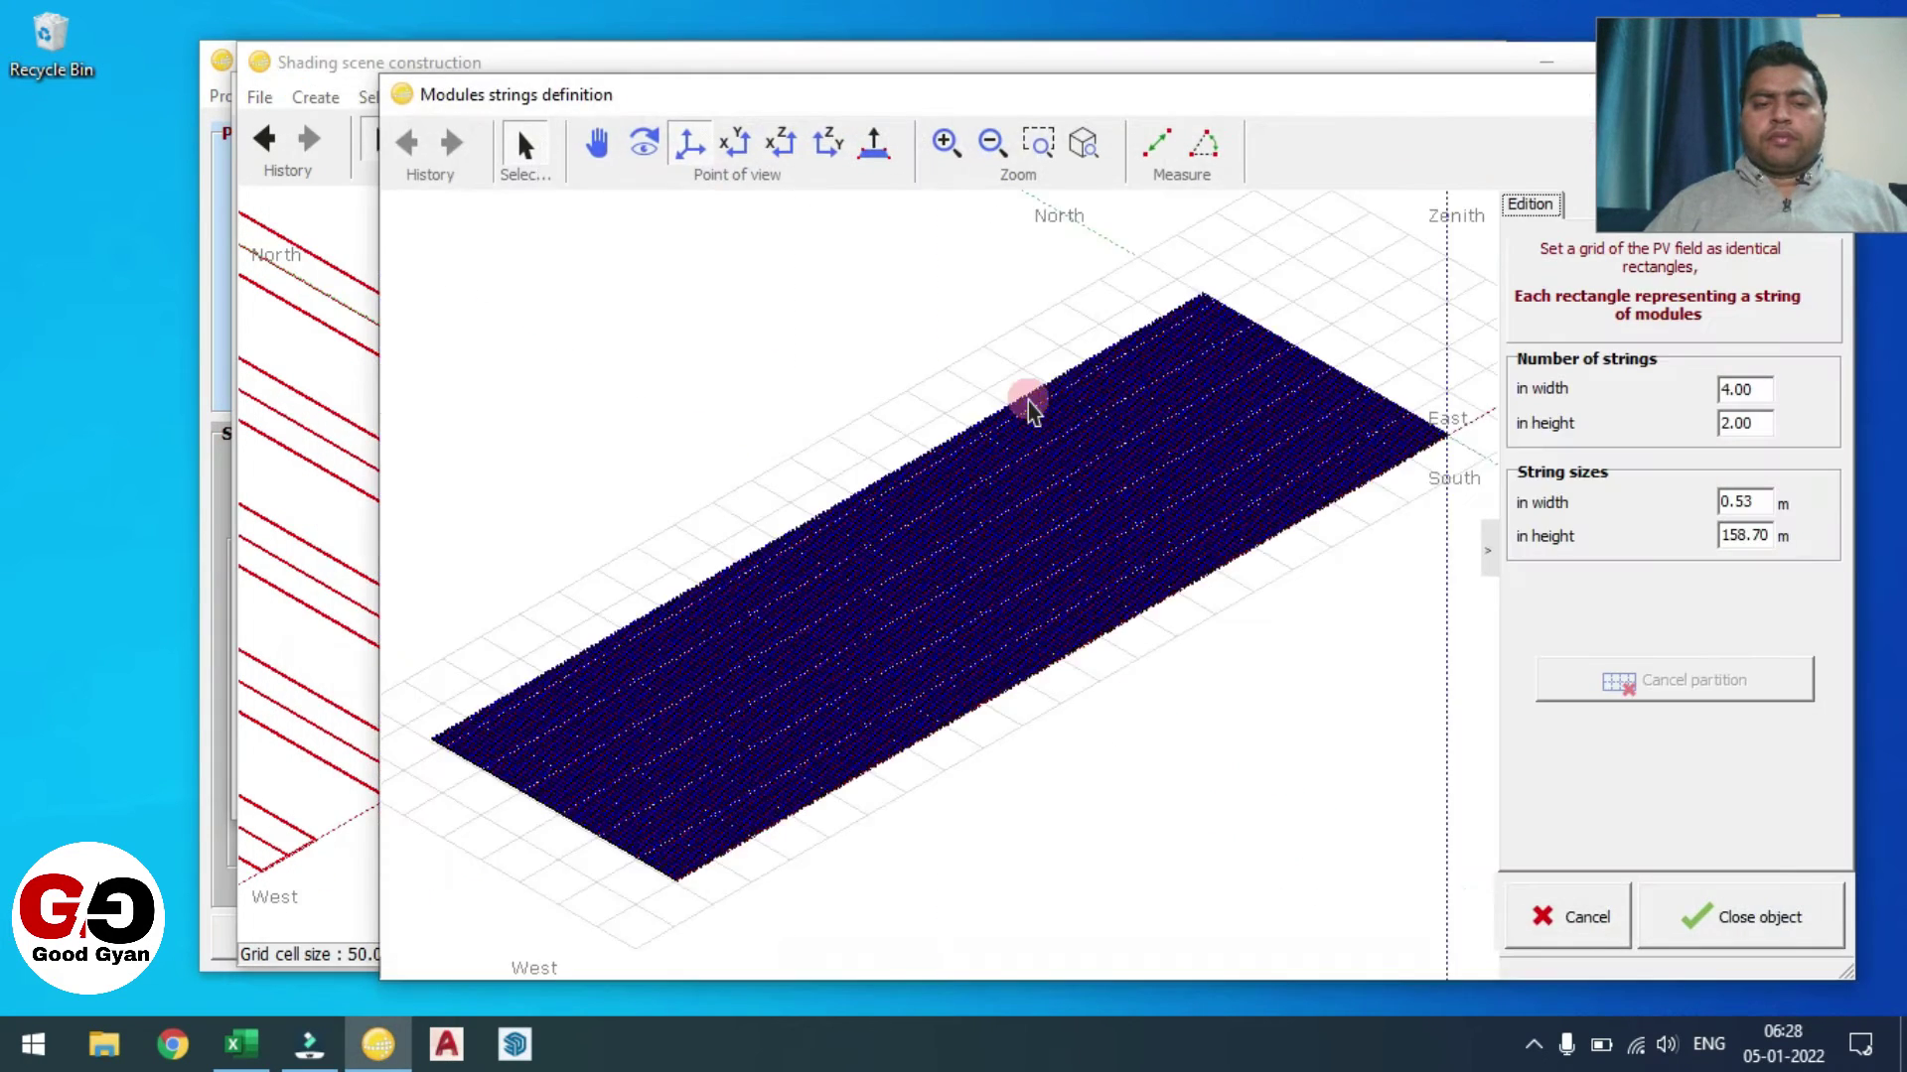
pyautogui.scroll(5, 685, 887)
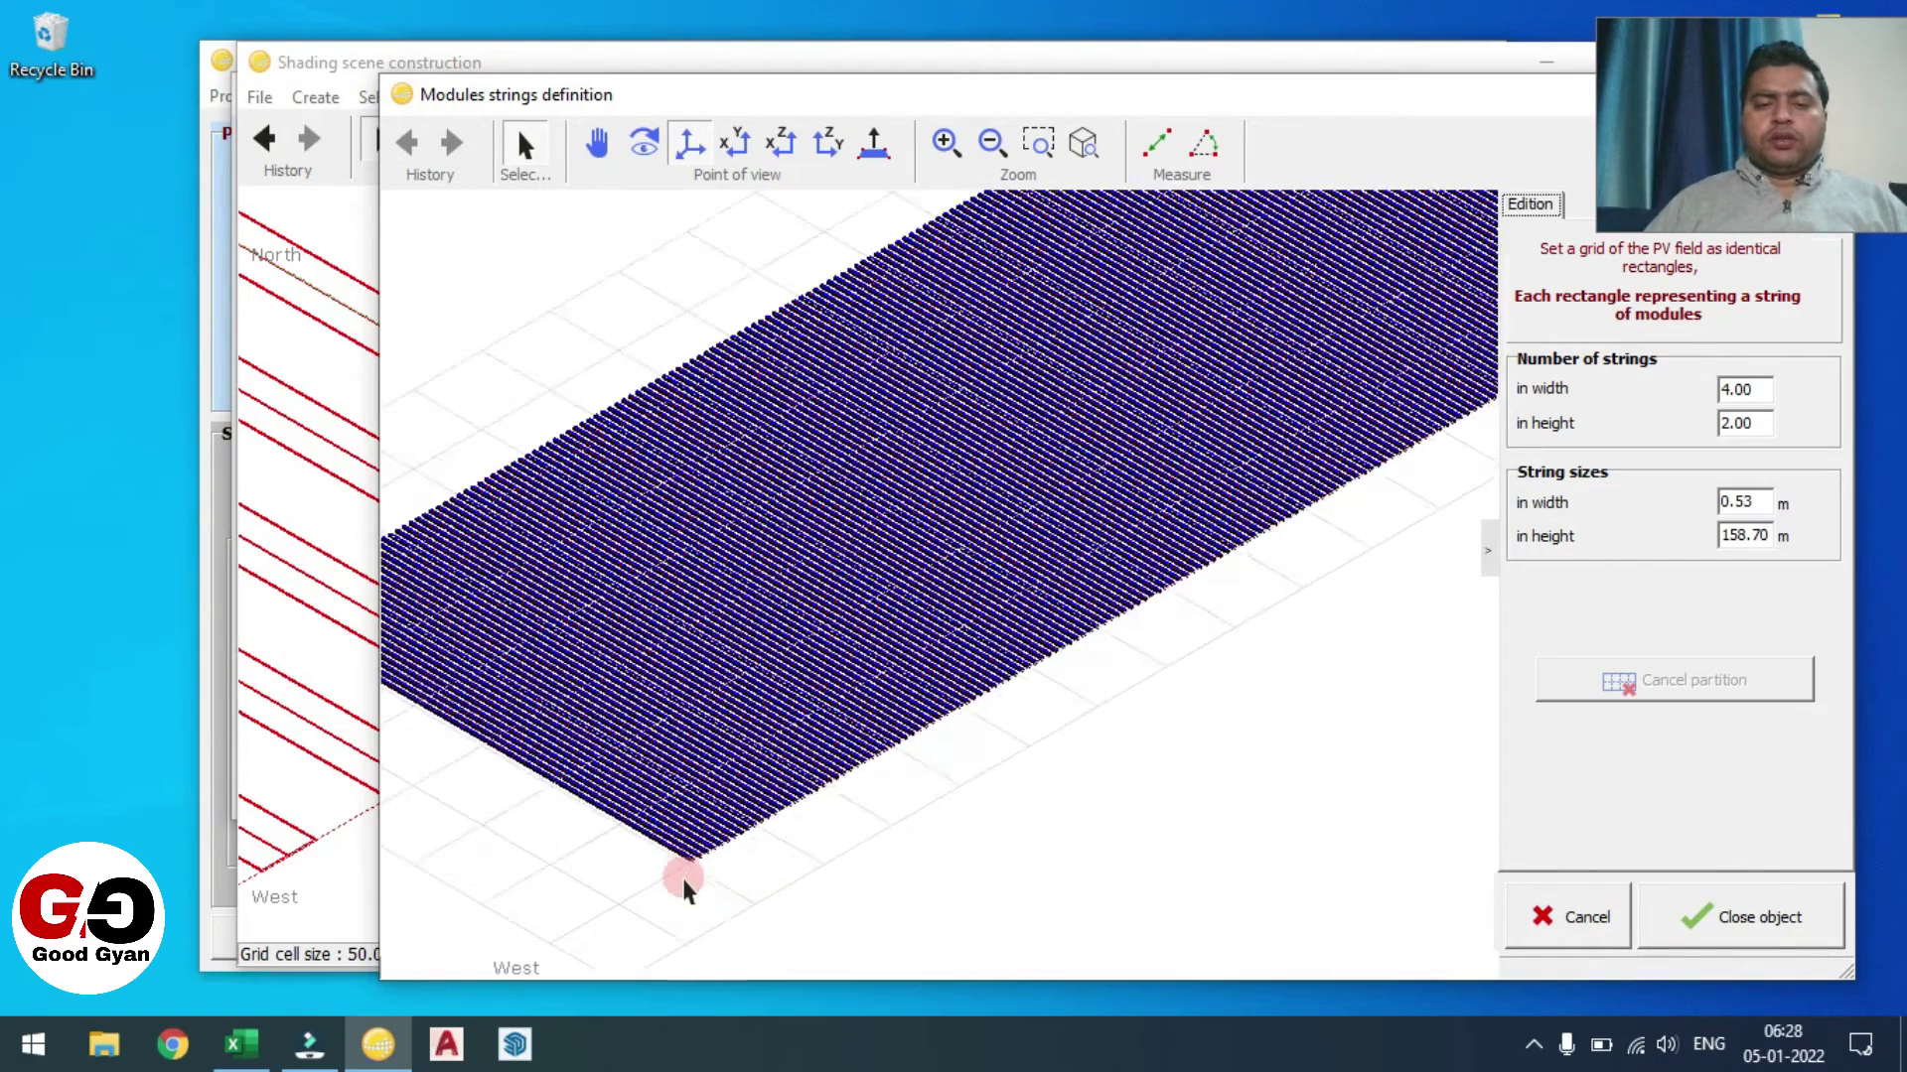
pyautogui.scroll(4, 812, 745)
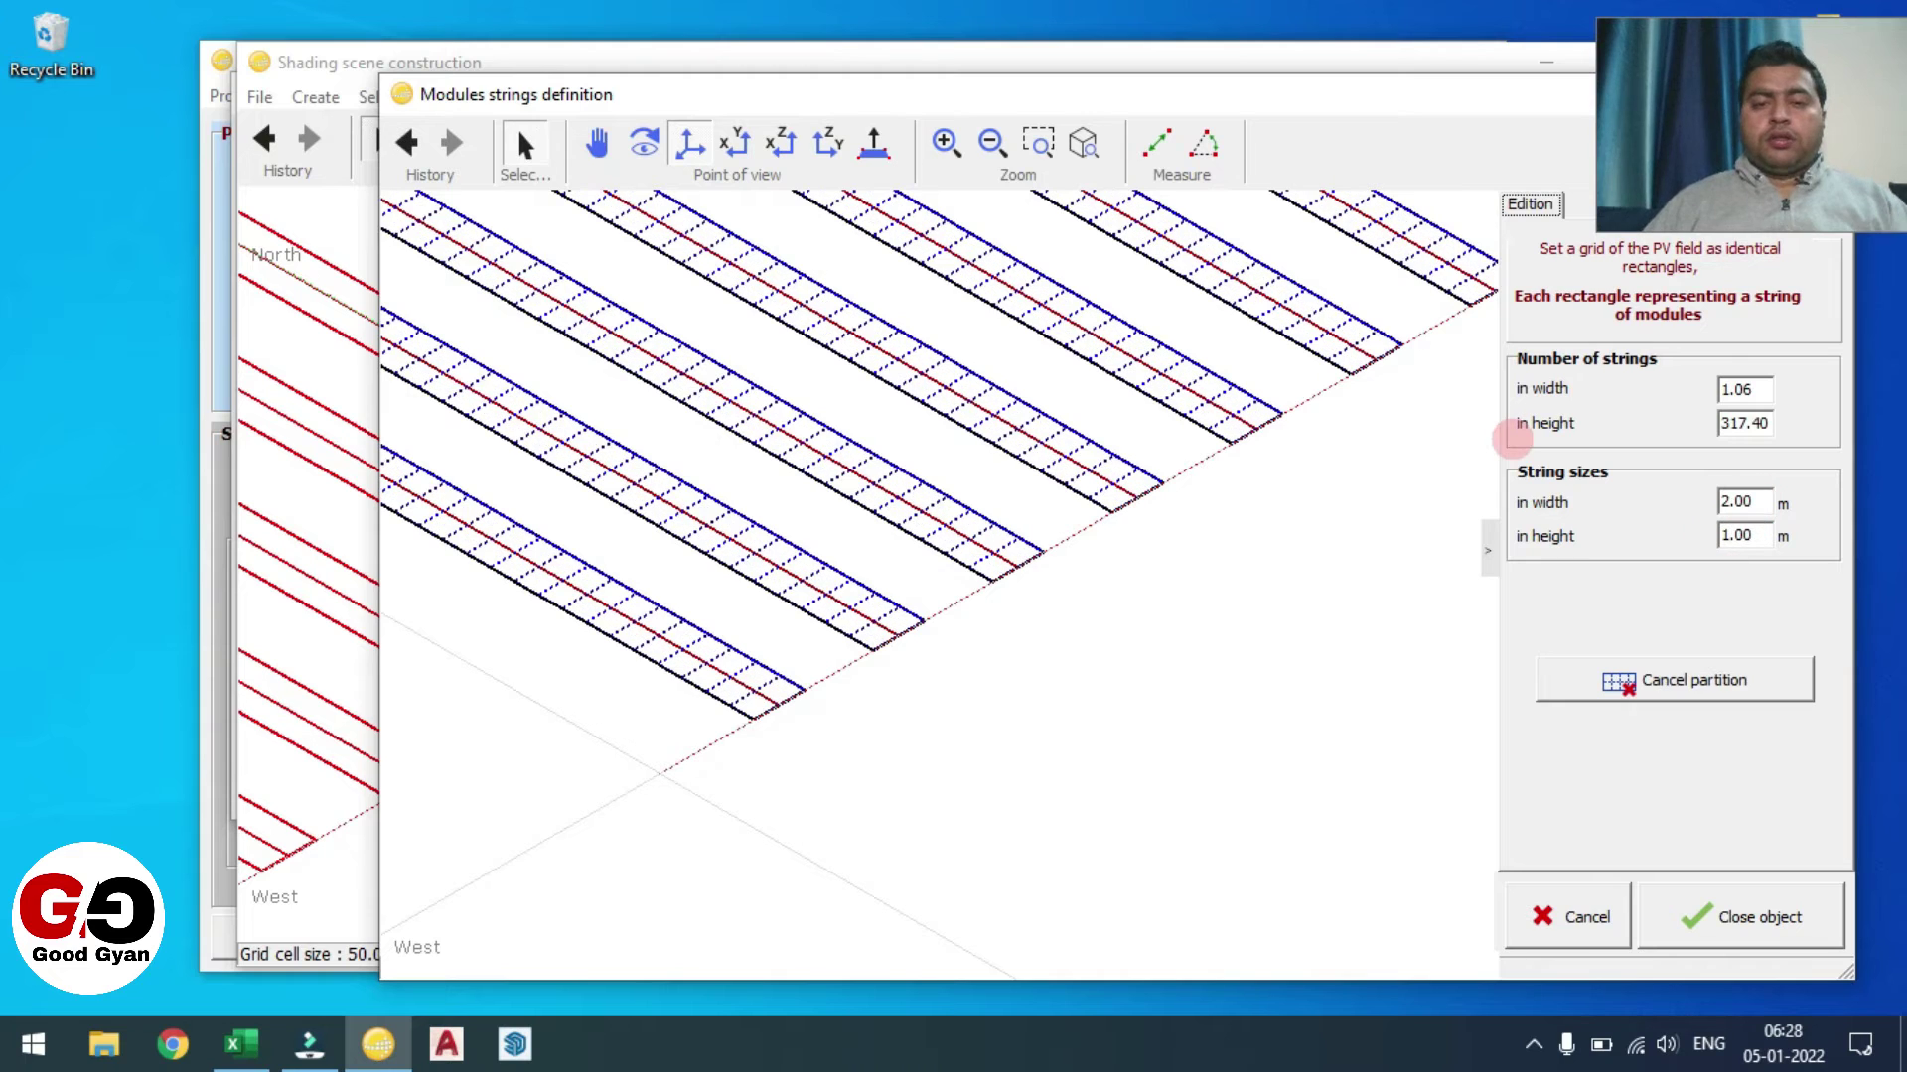
pyautogui.click(1764, 918)
pyautogui.click(1567, 902)
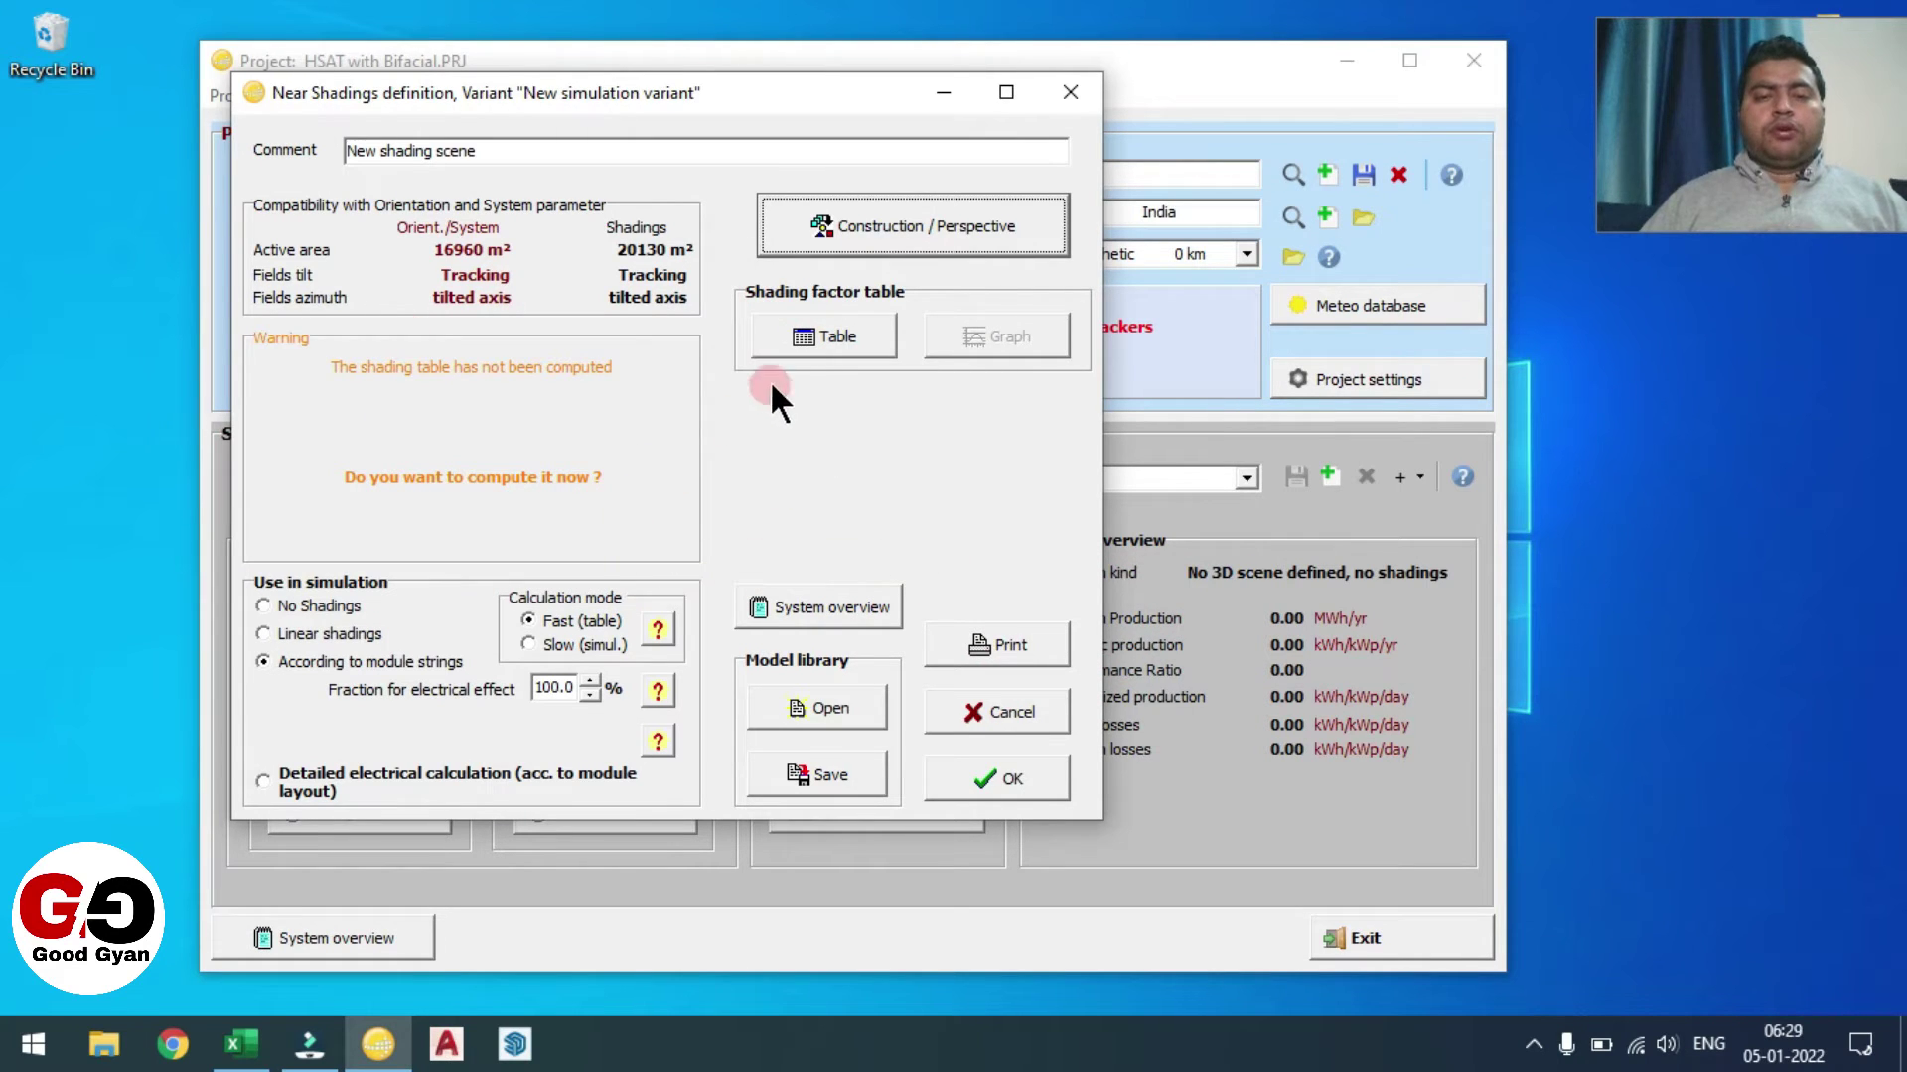
# - Compute the shading factor table for the scene and accept the near shadings definition according to module strings
pyautogui.click(826, 339)
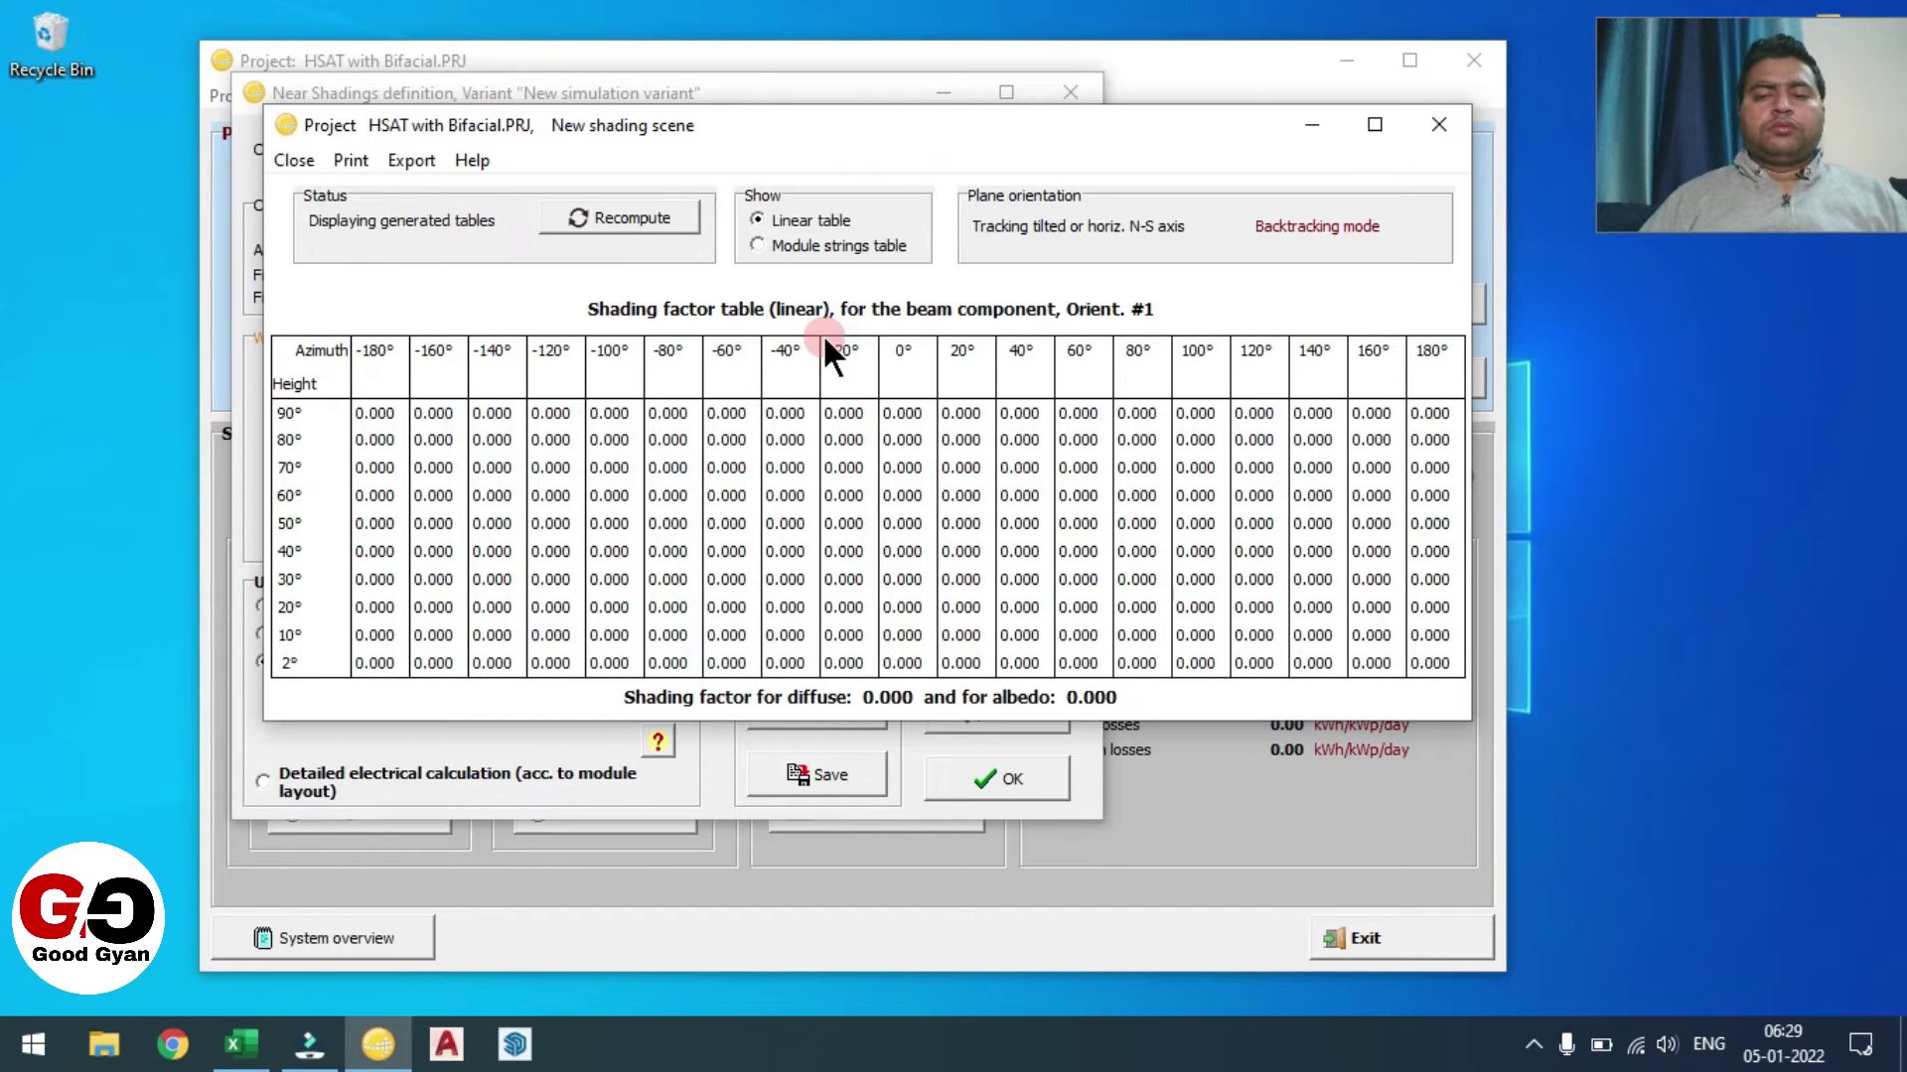
pyautogui.click(291, 161)
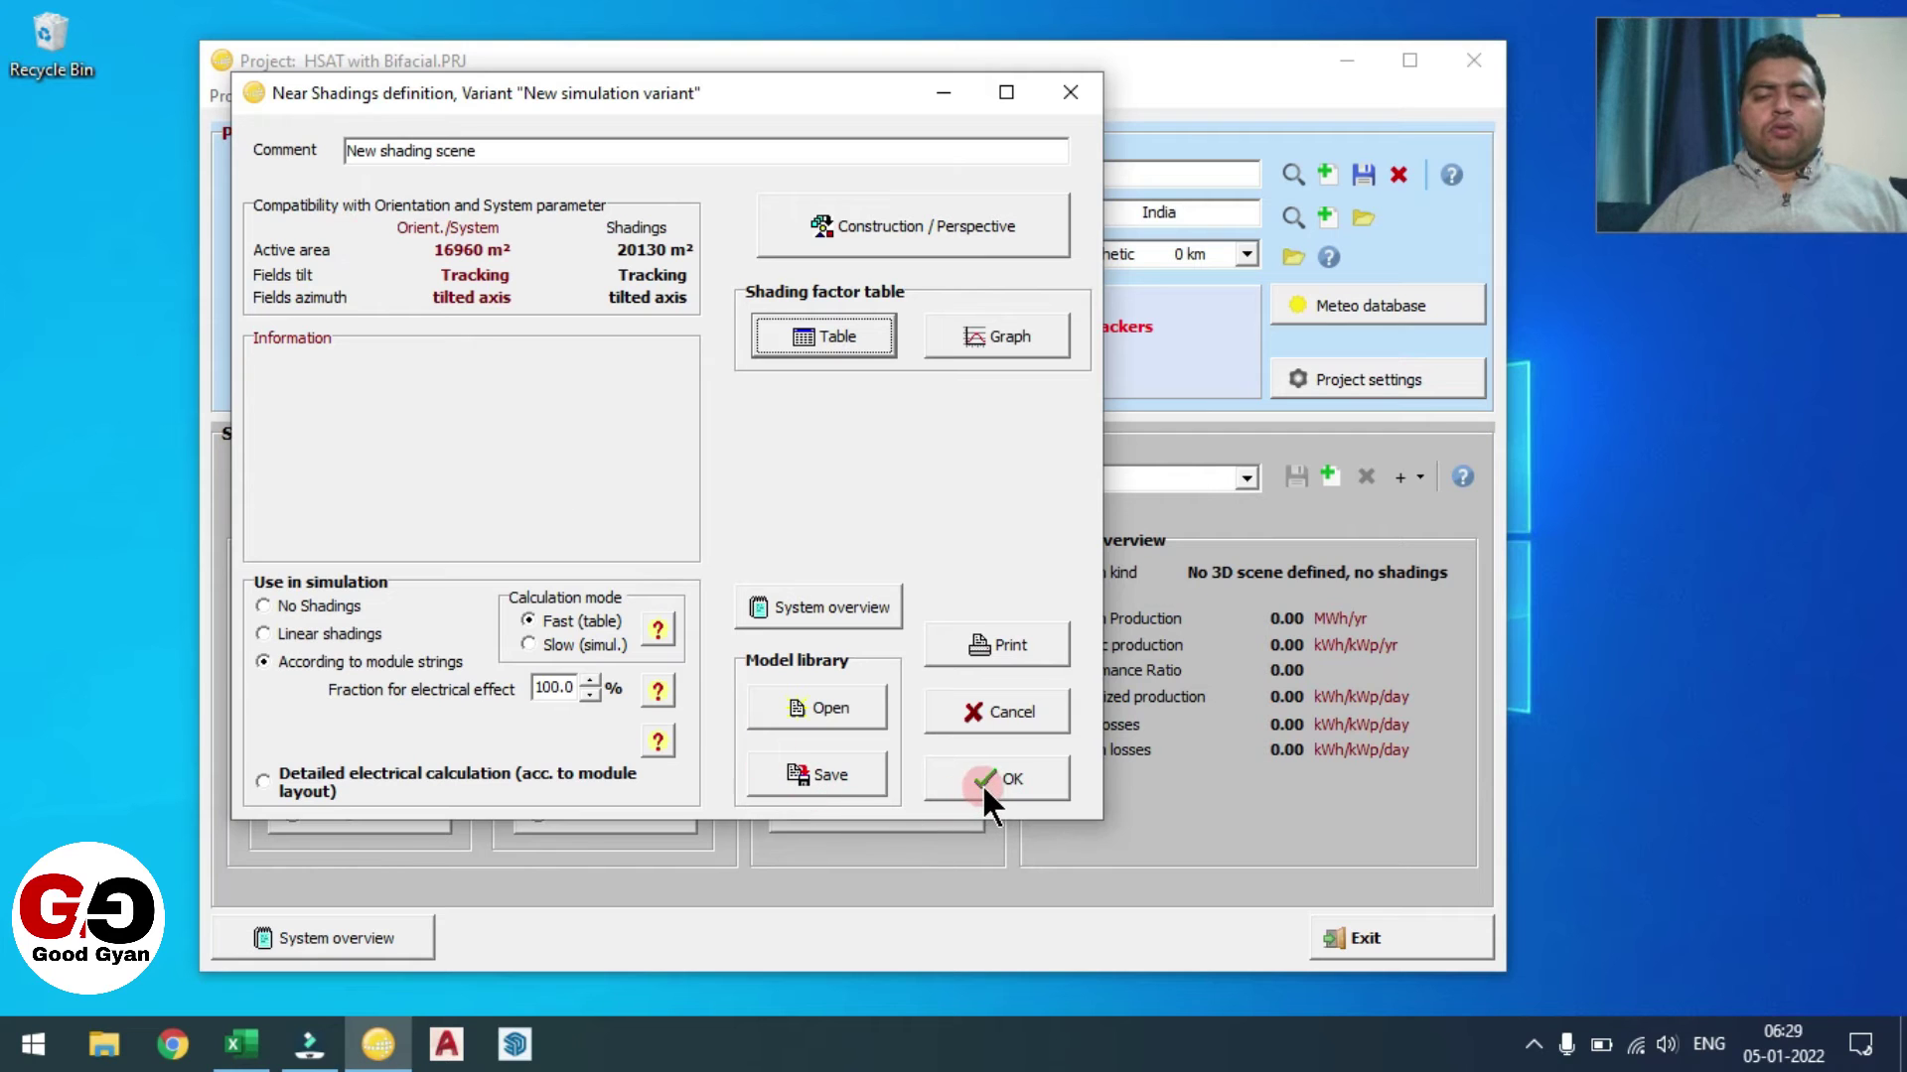
pyautogui.click(983, 780)
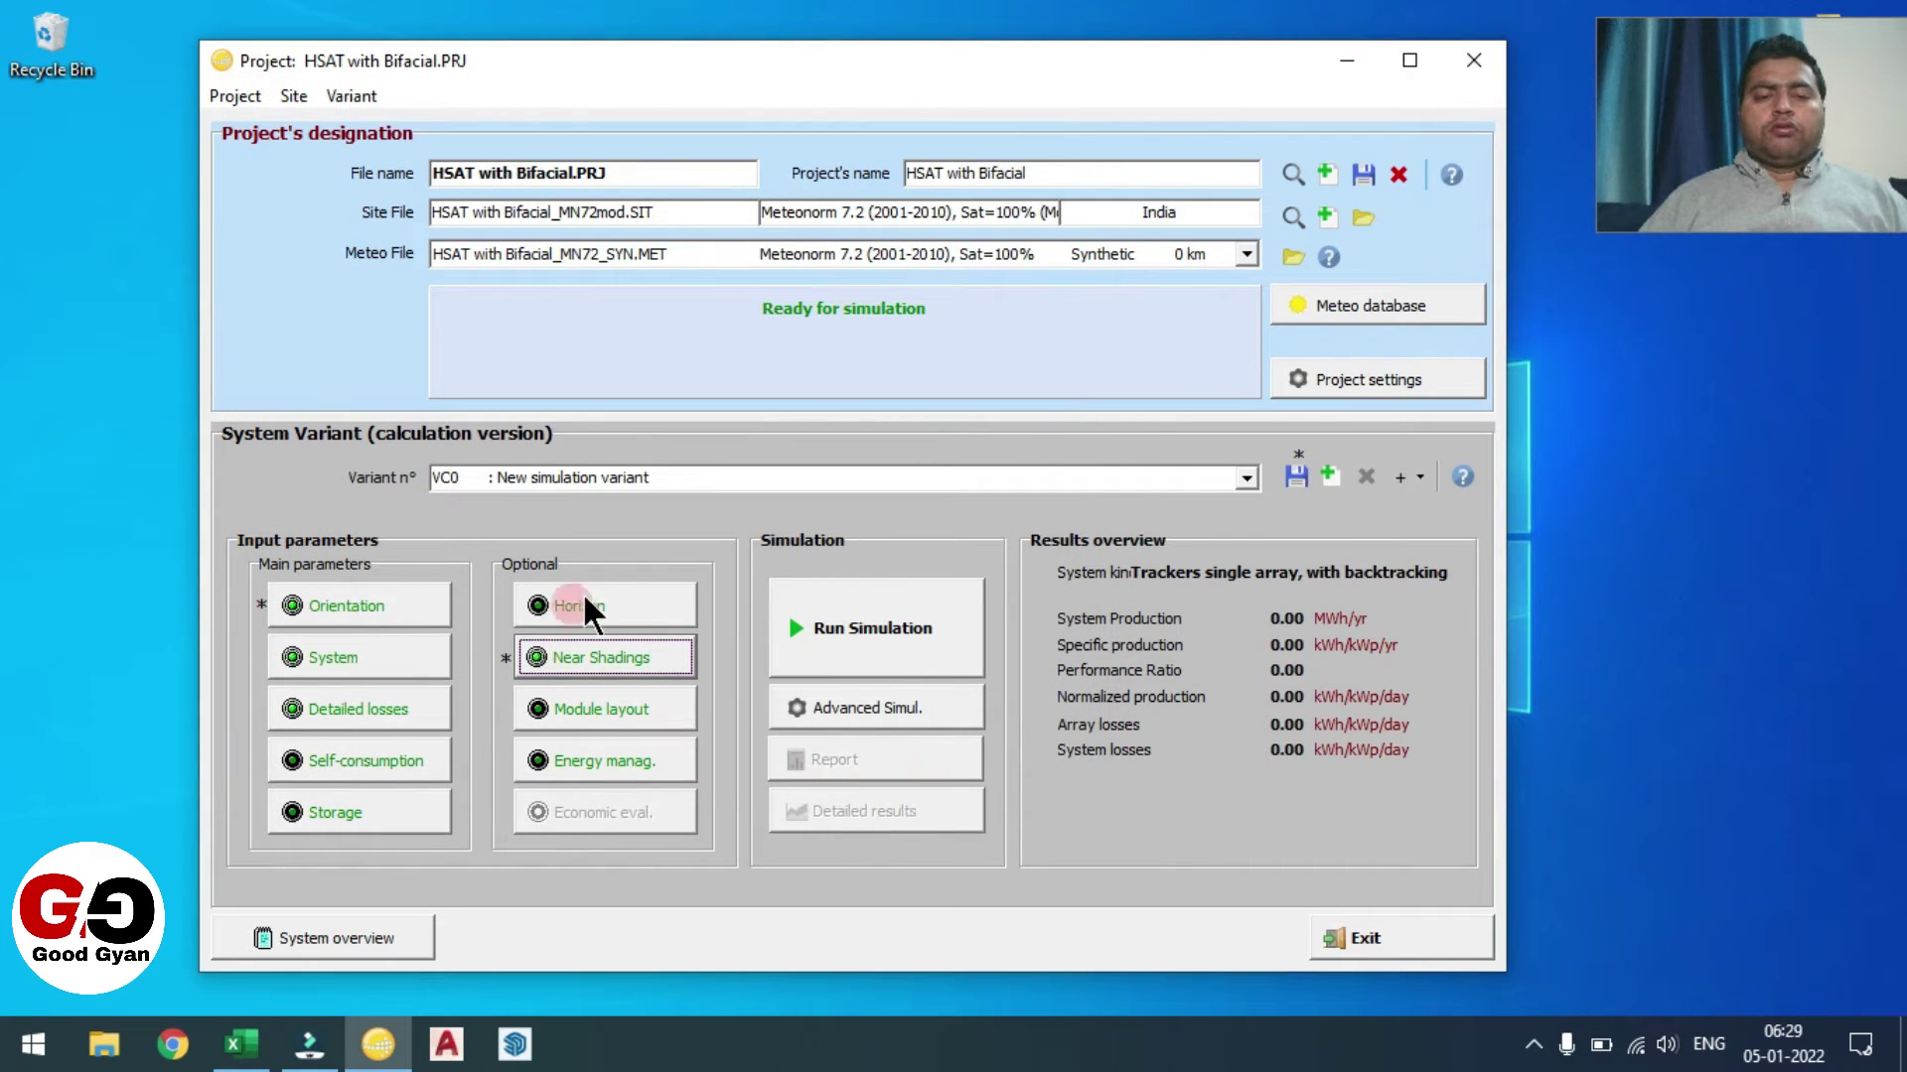
# - Review the bifacial system definition, including the unlimited trackers 2D model parameters, and accept it together with the grid system definition
pyautogui.click(378, 659)
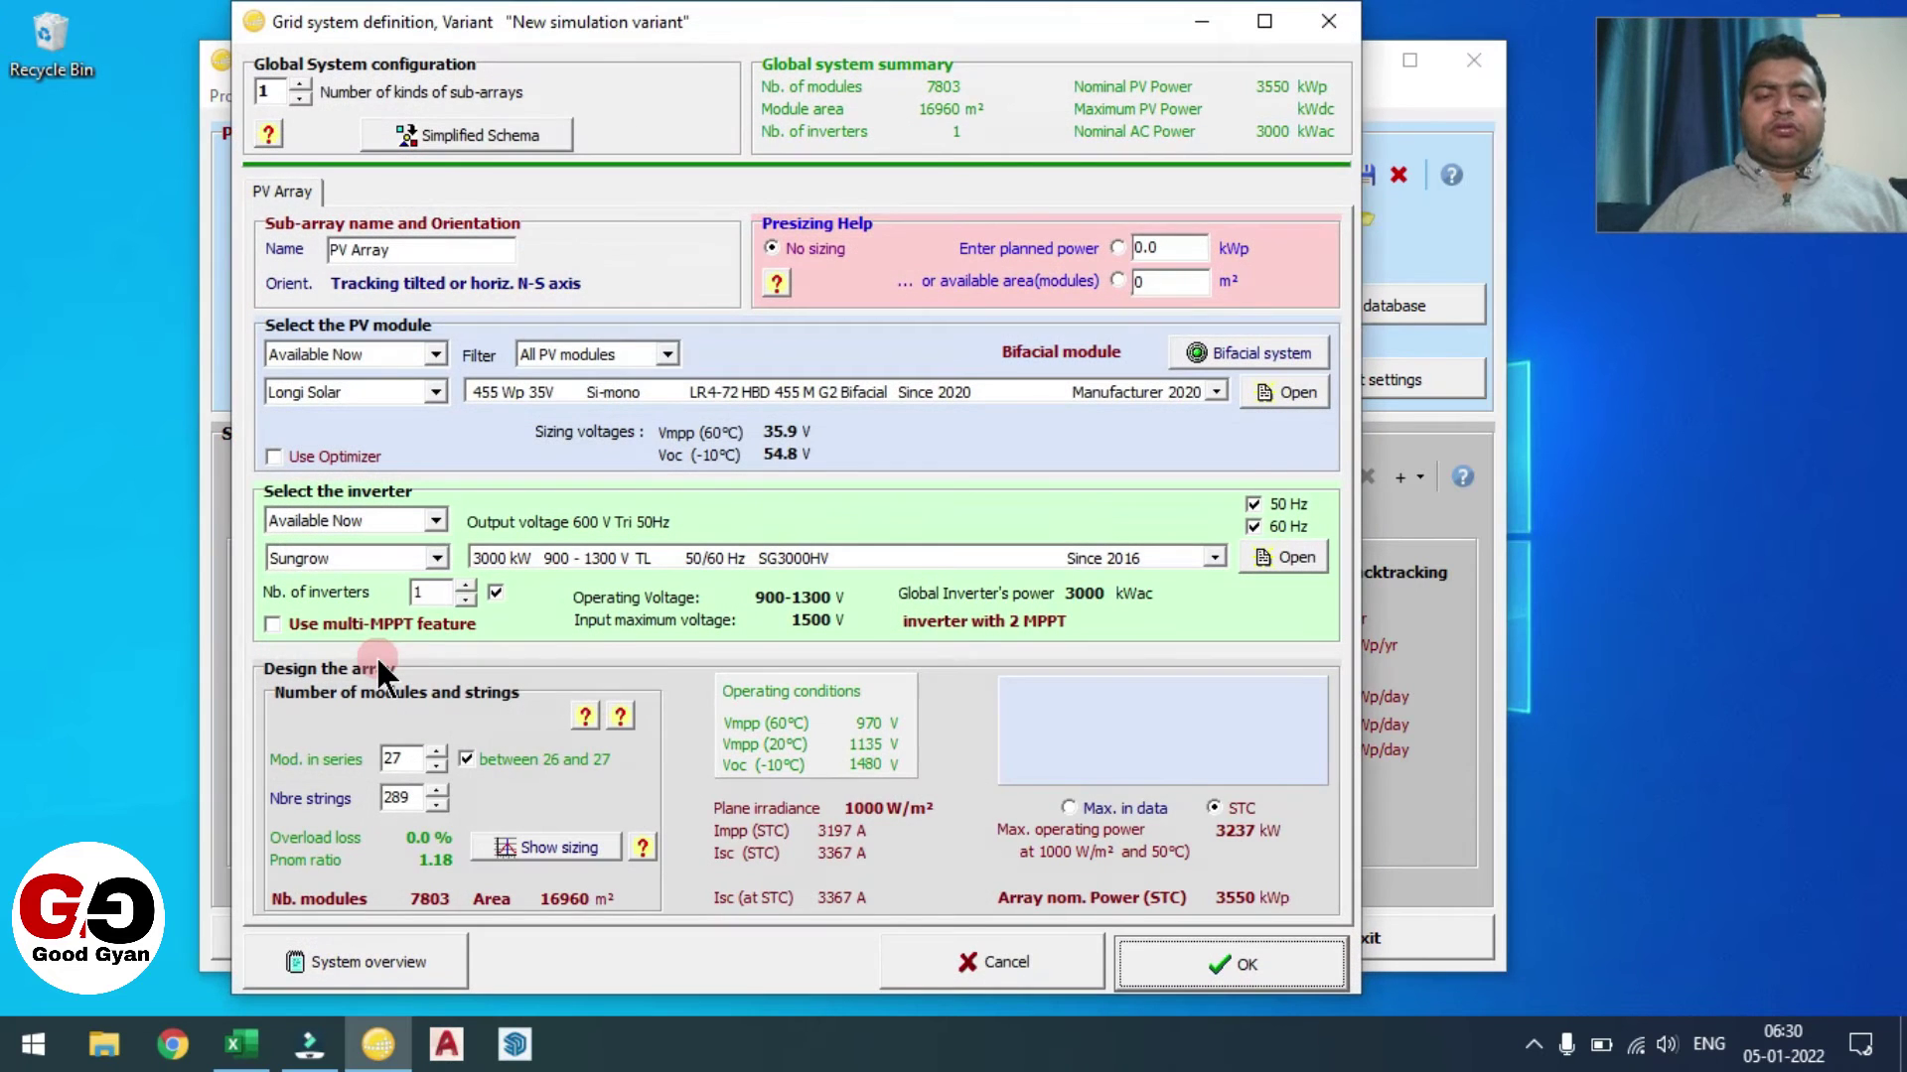
pyautogui.click(1244, 351)
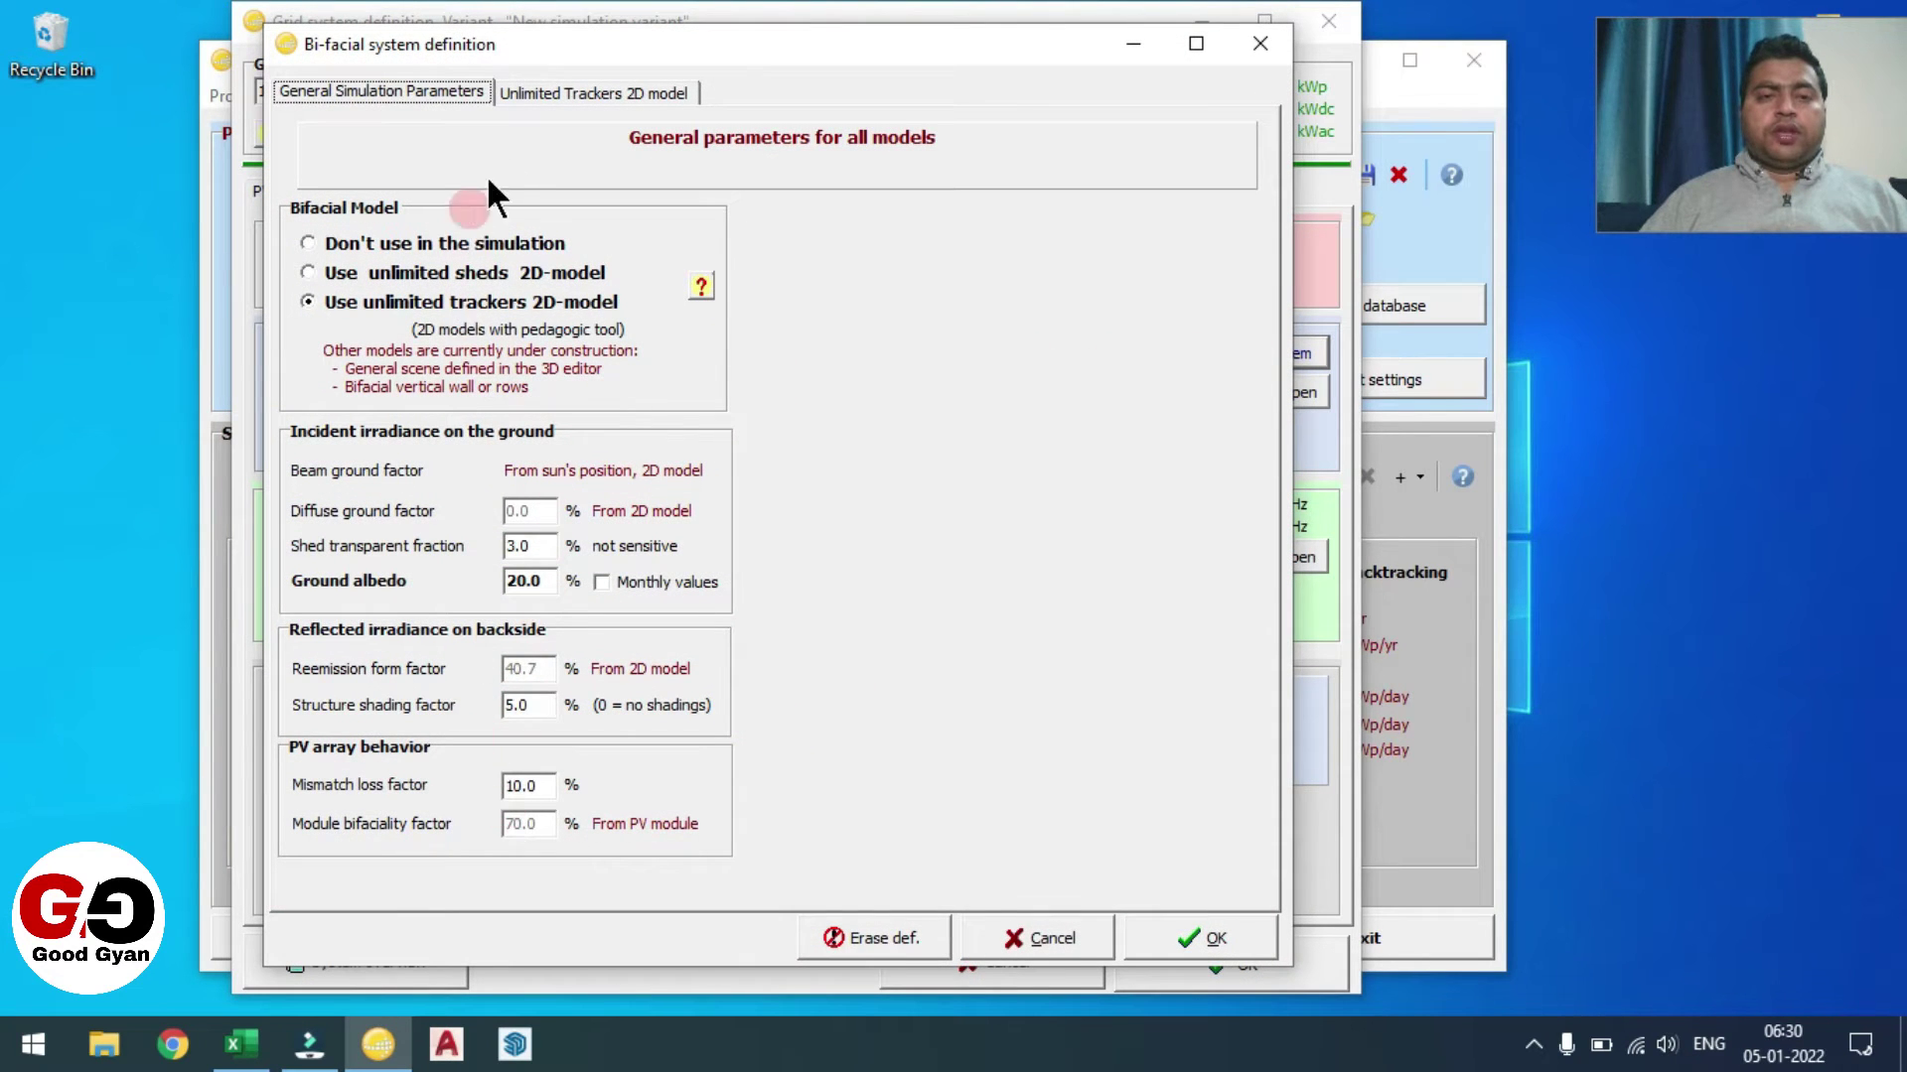
pyautogui.click(586, 93)
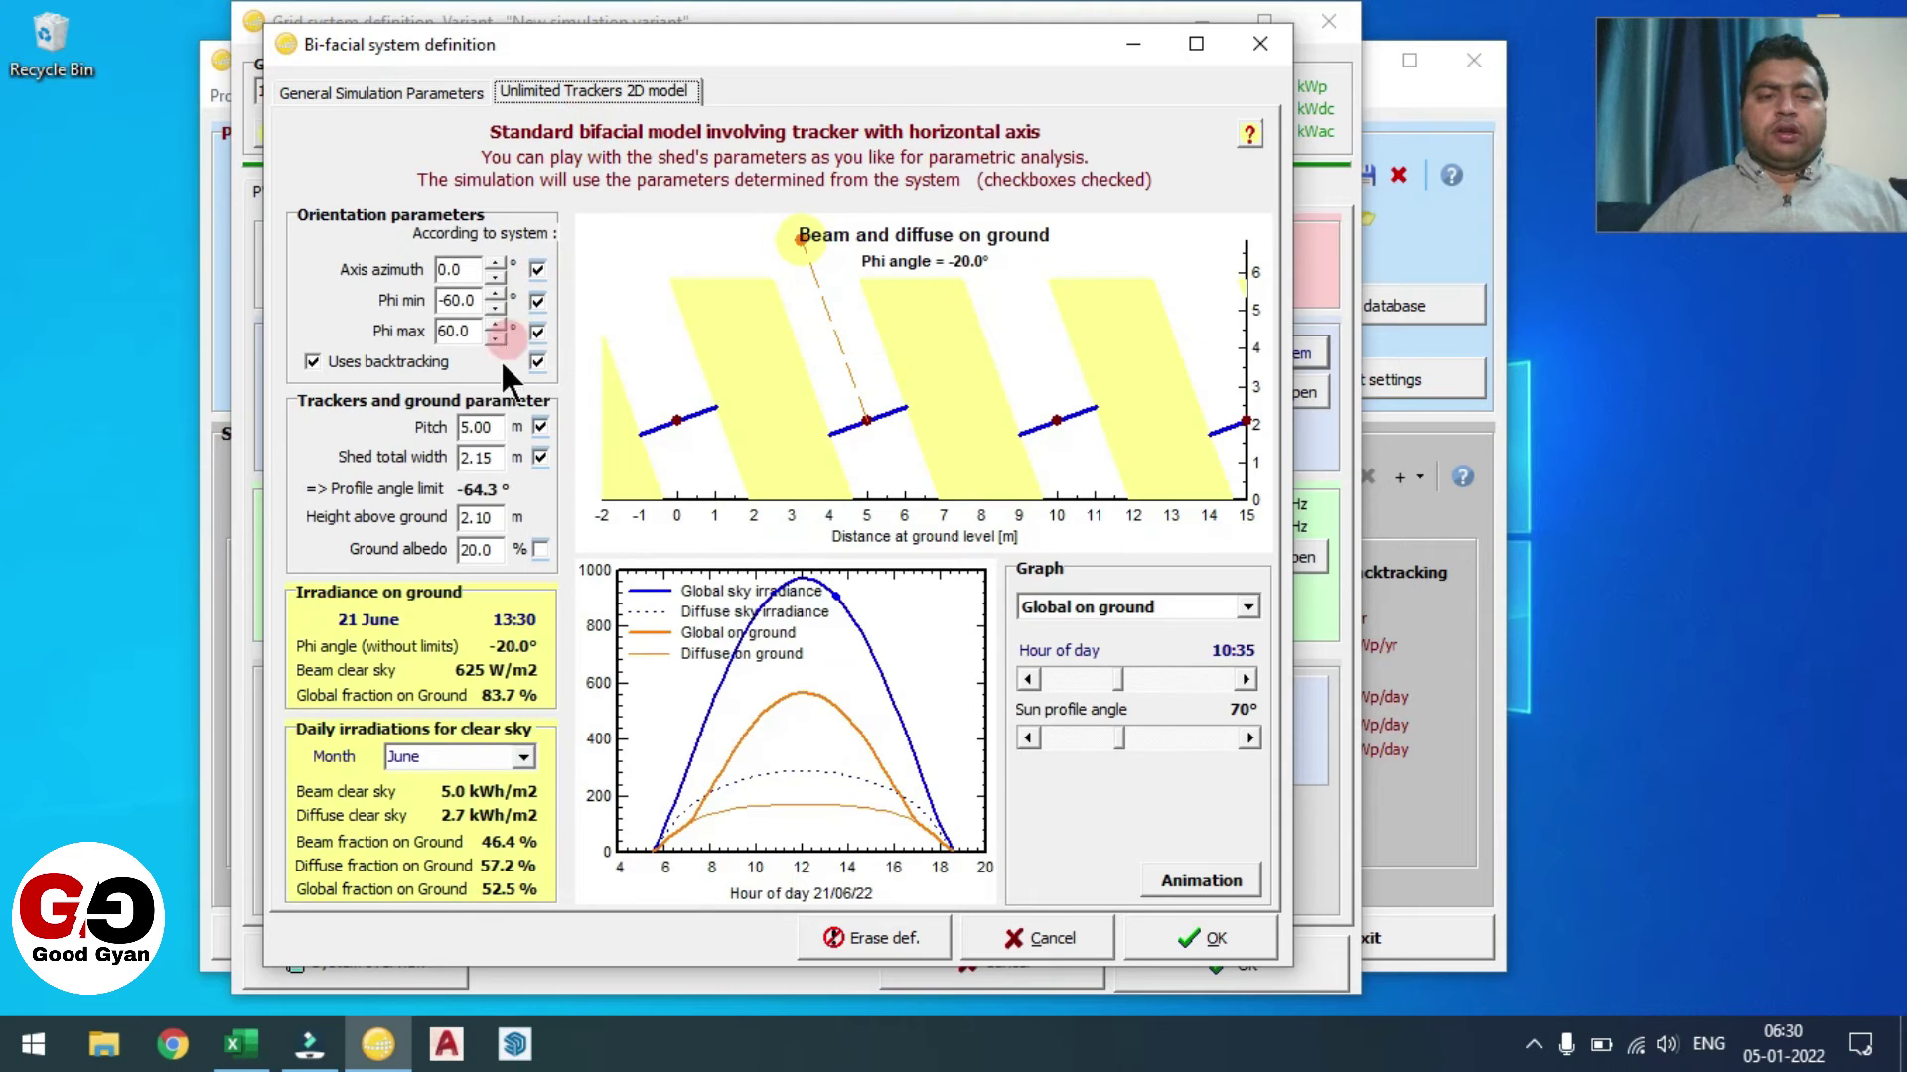
pyautogui.click(1169, 935)
pyautogui.click(1241, 956)
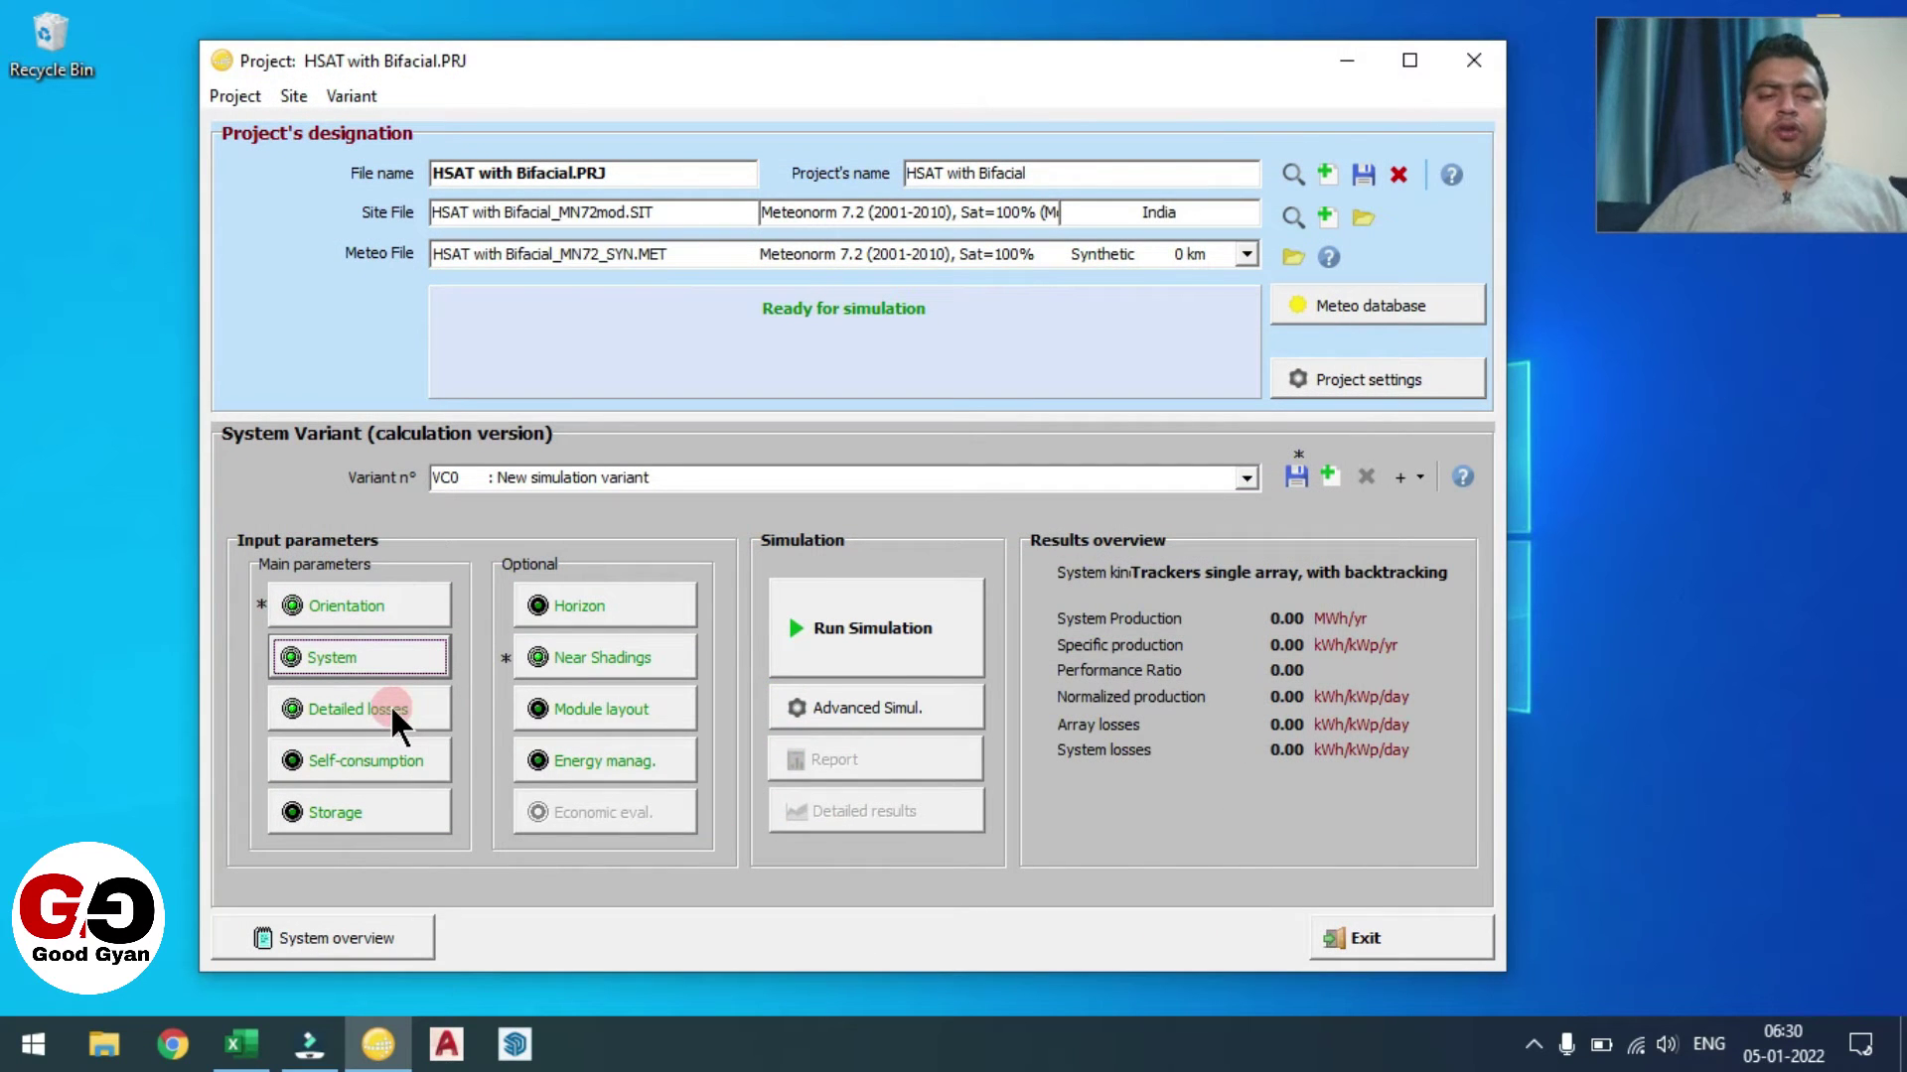
# - In the detailed losses, choose "Free" mounted modules with air circulation and account for the AC circuit with a 1.20 % loss fraction at STC
pyautogui.click(390, 703)
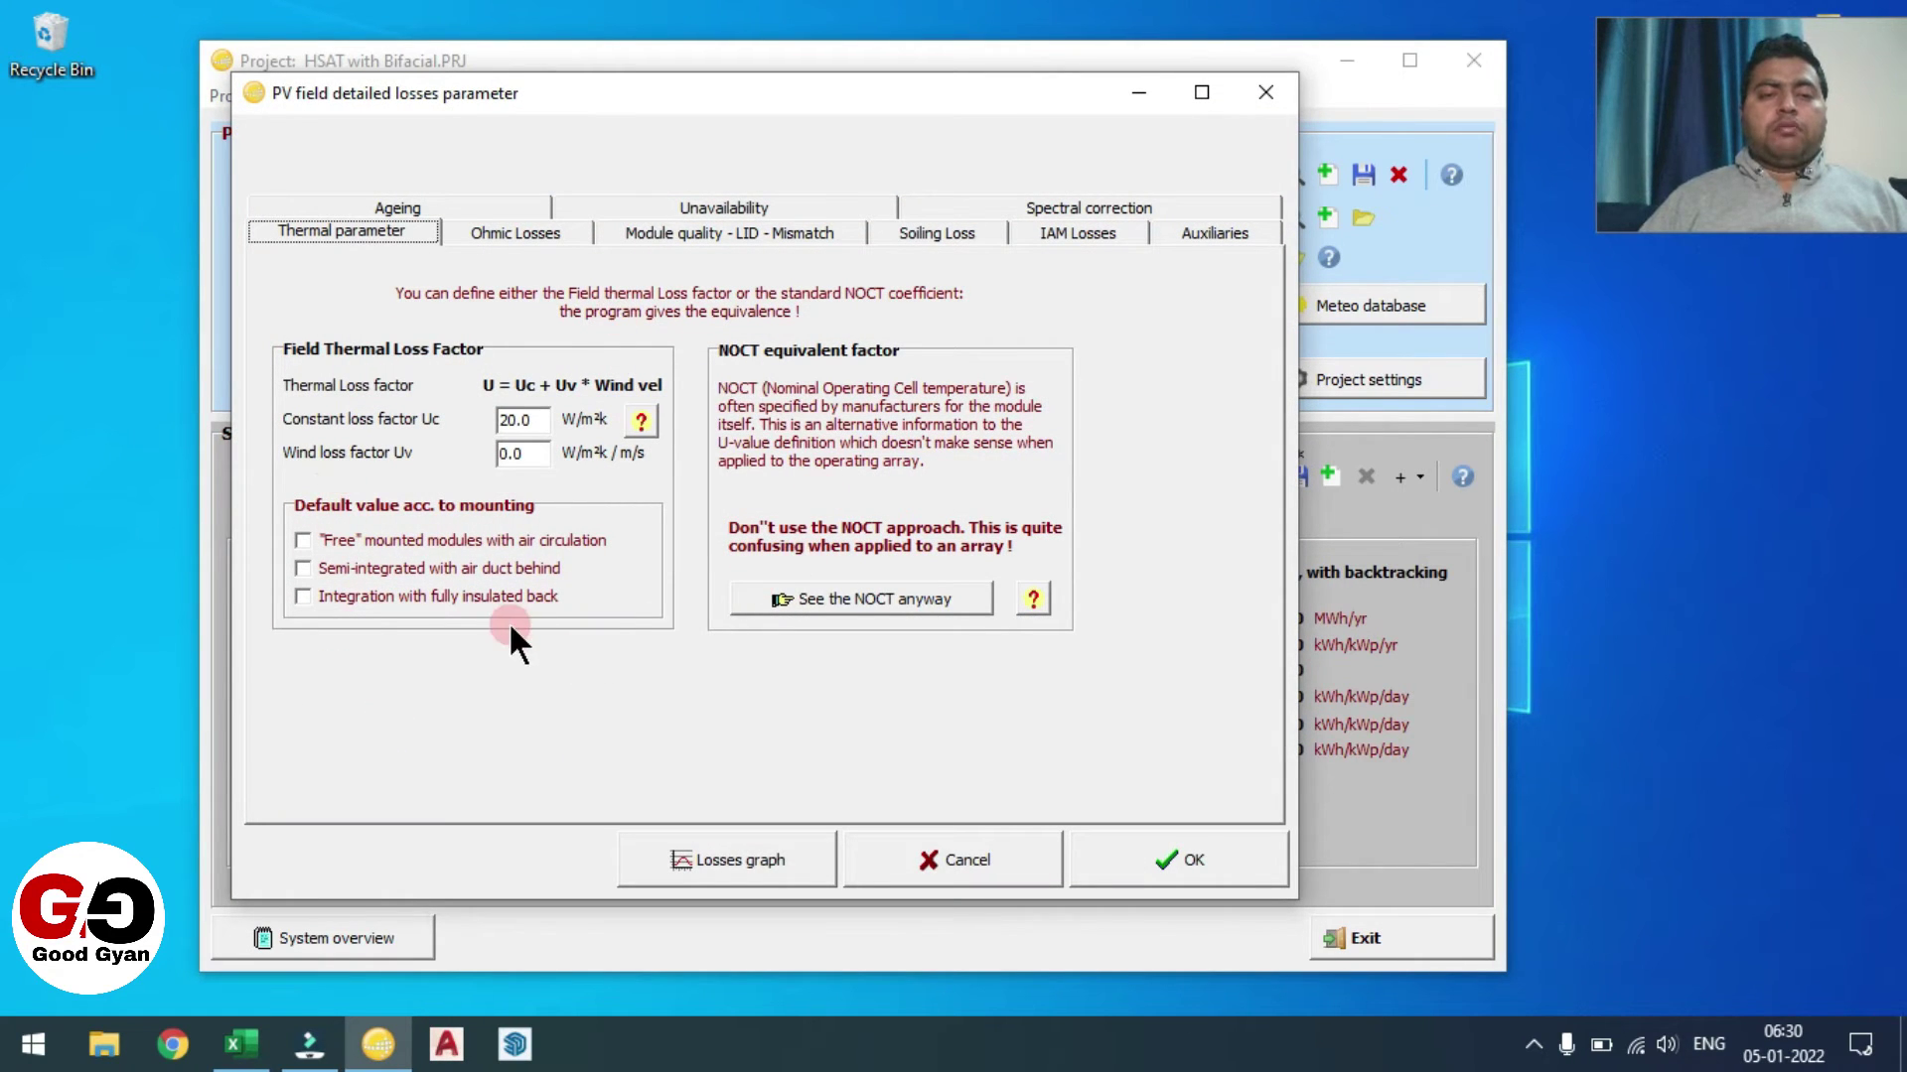
pyautogui.click(300, 538)
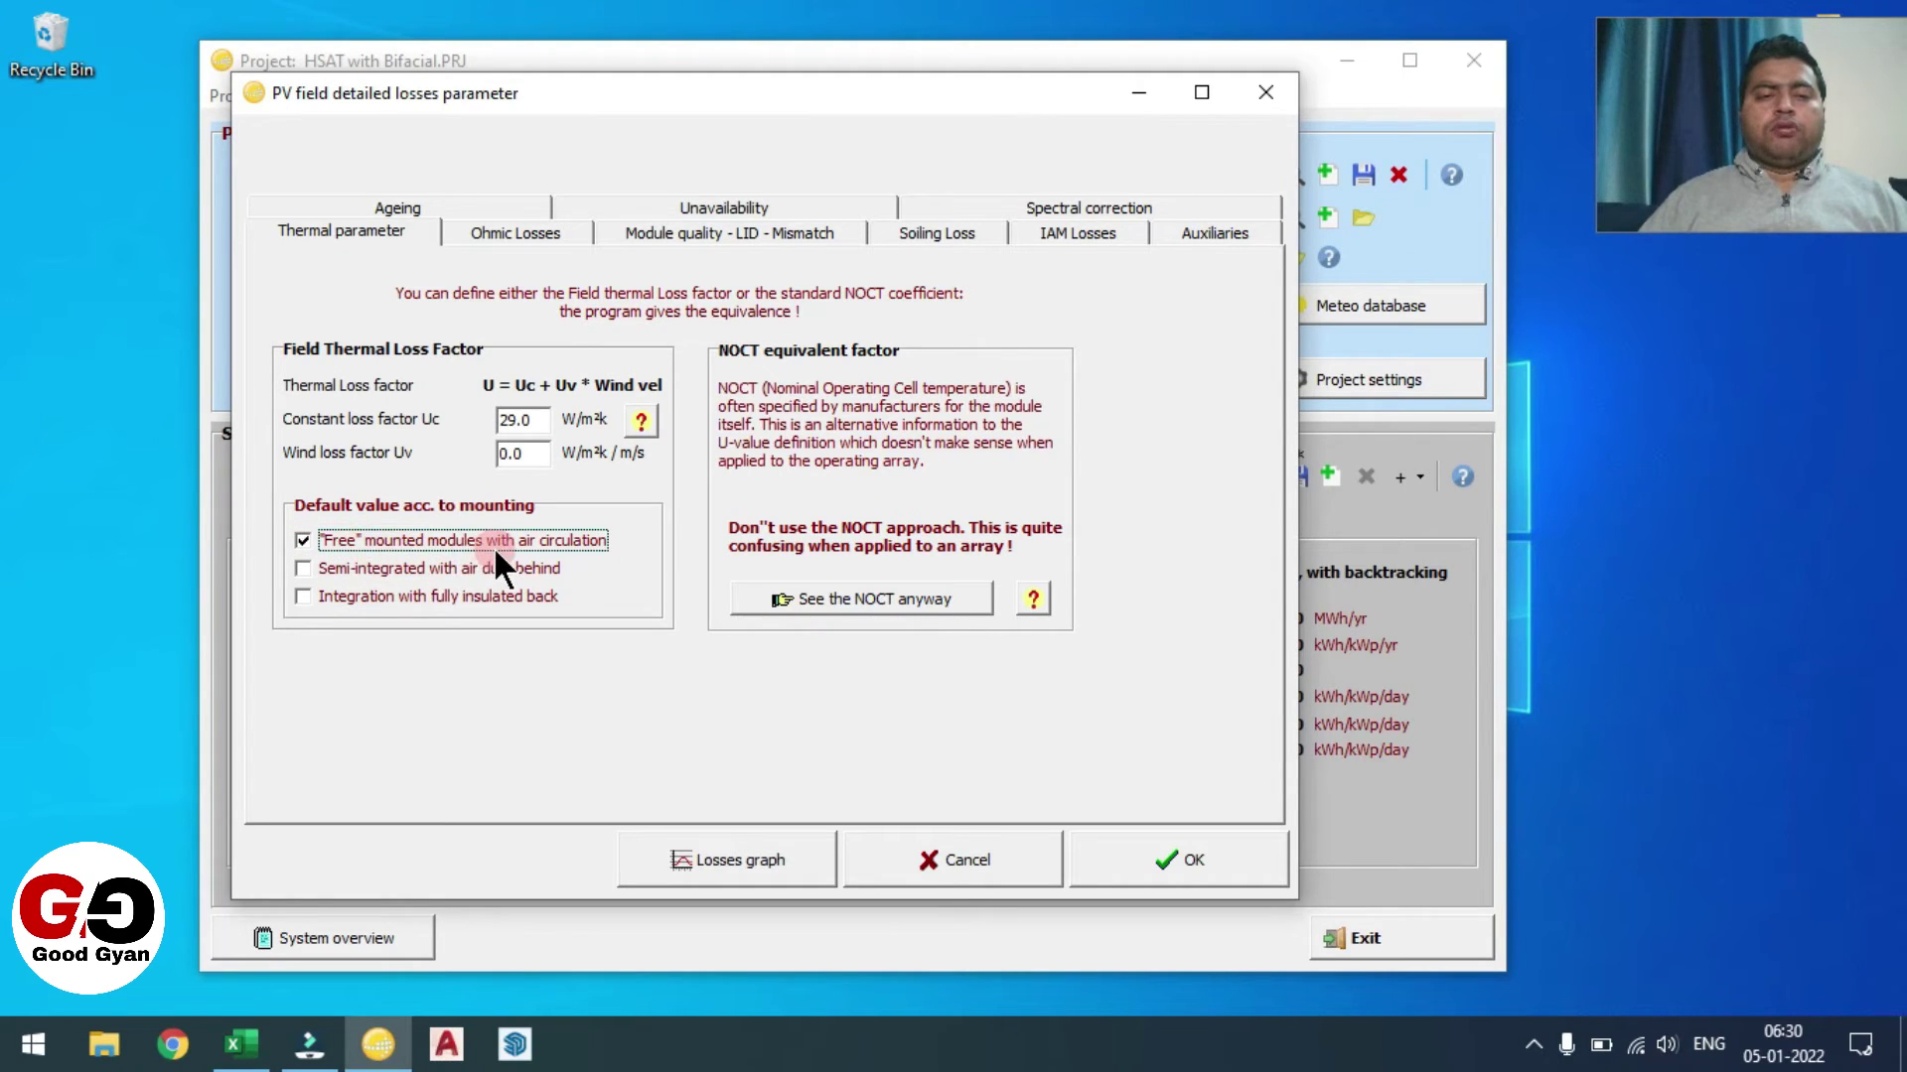
pyautogui.click(534, 237)
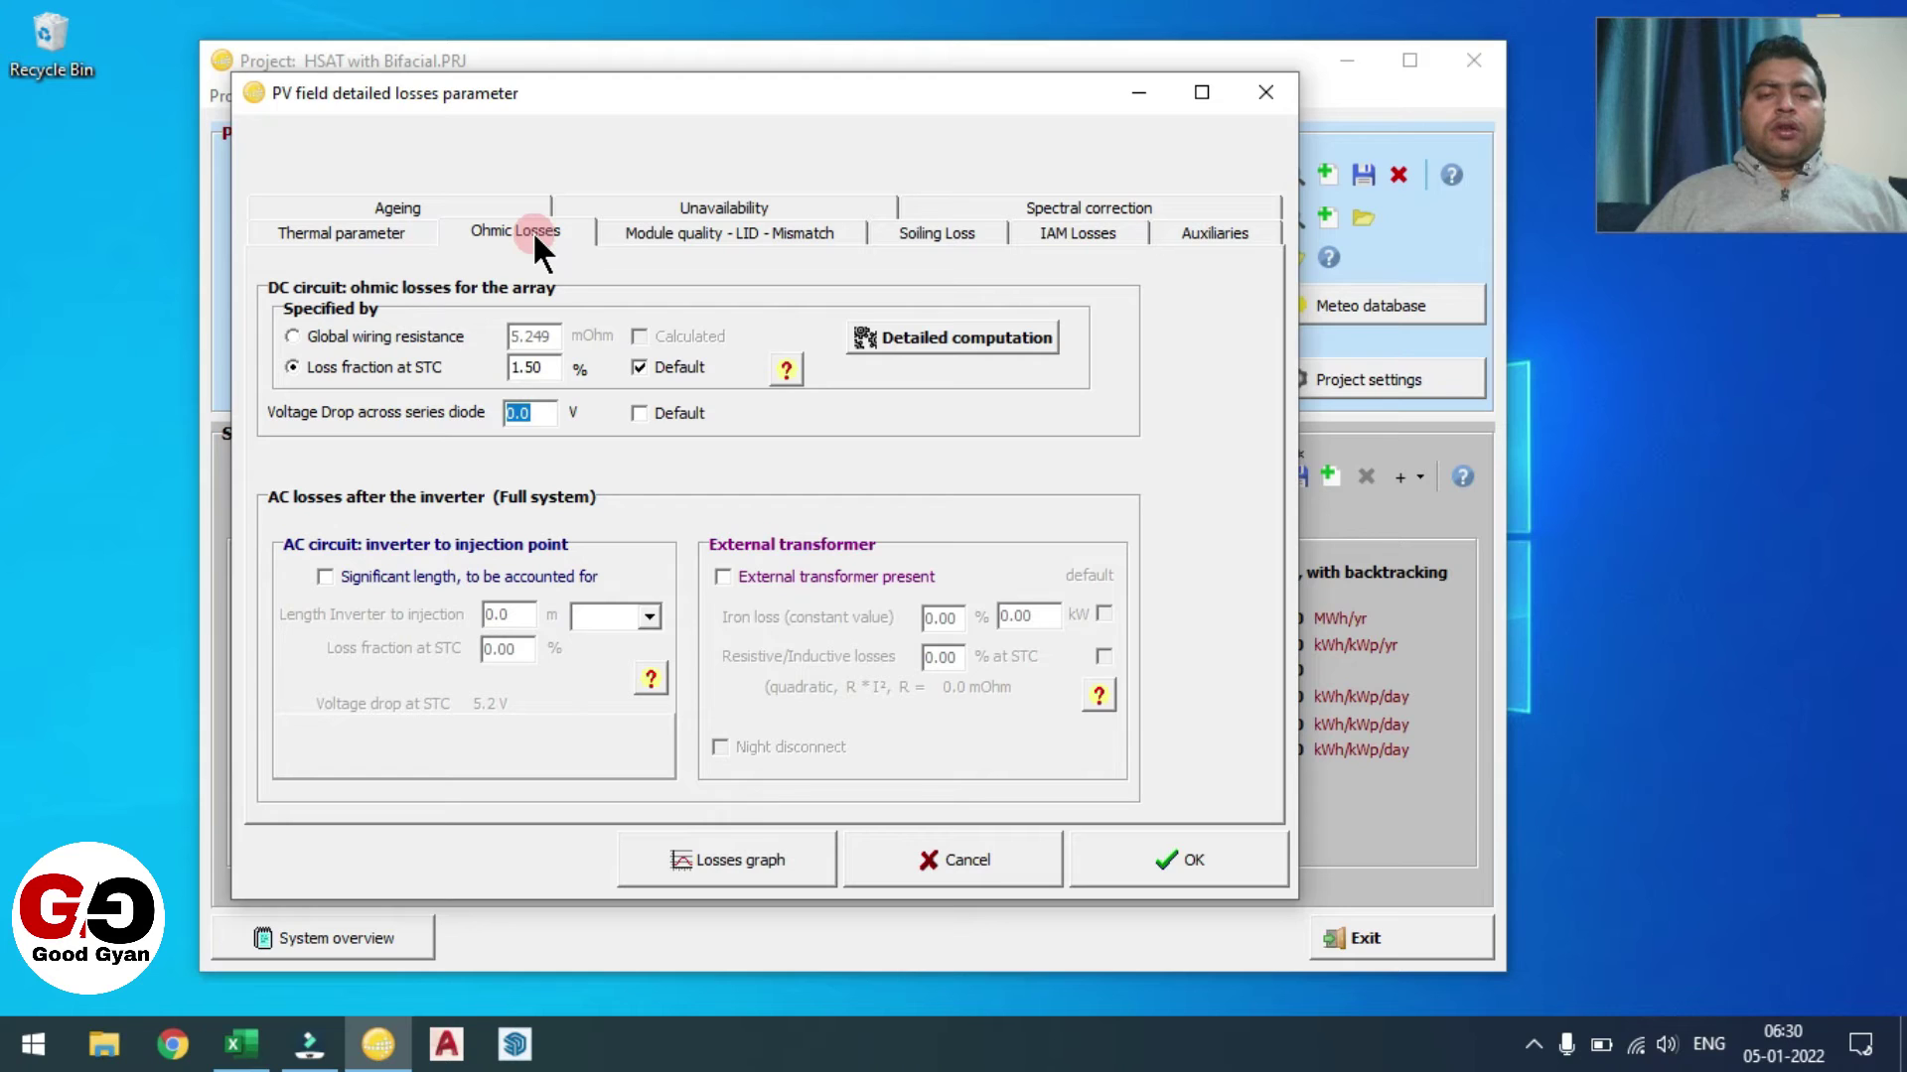
pyautogui.click(548, 369)
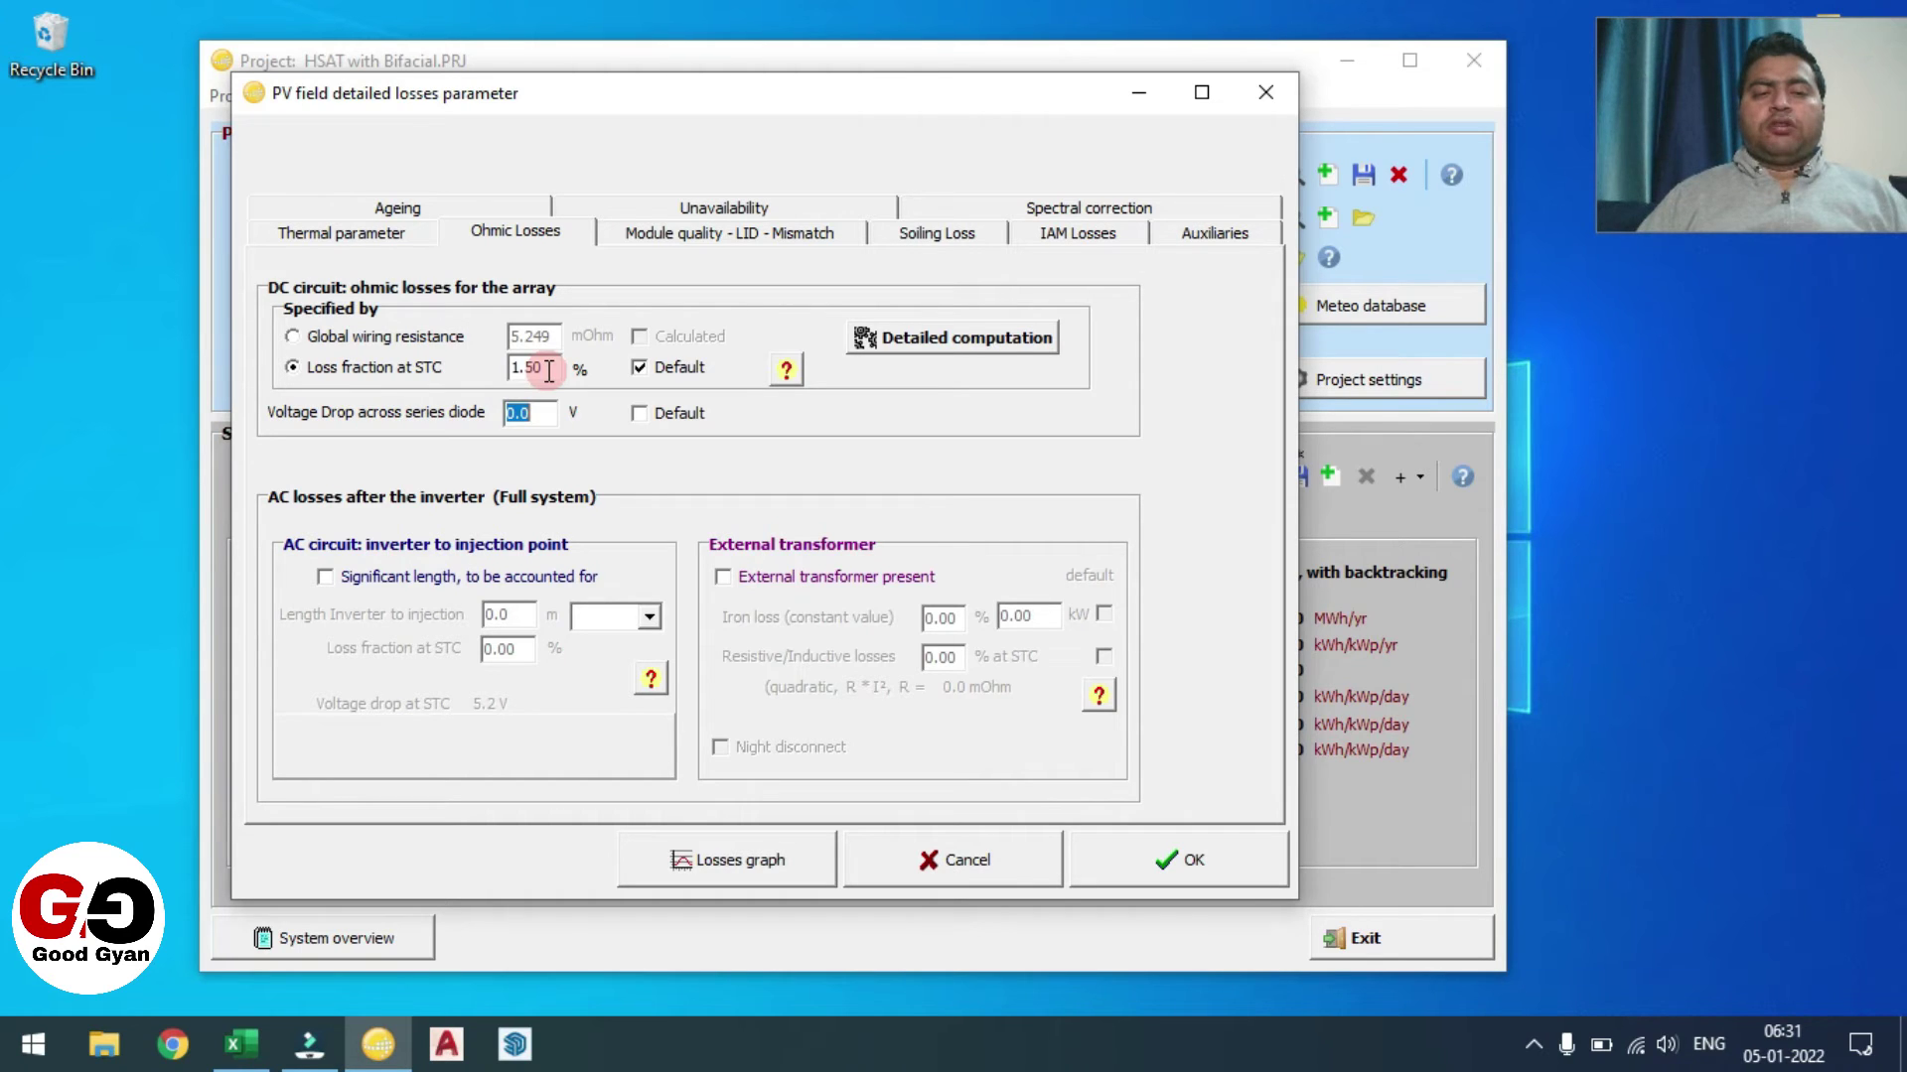
pyautogui.click(550, 369)
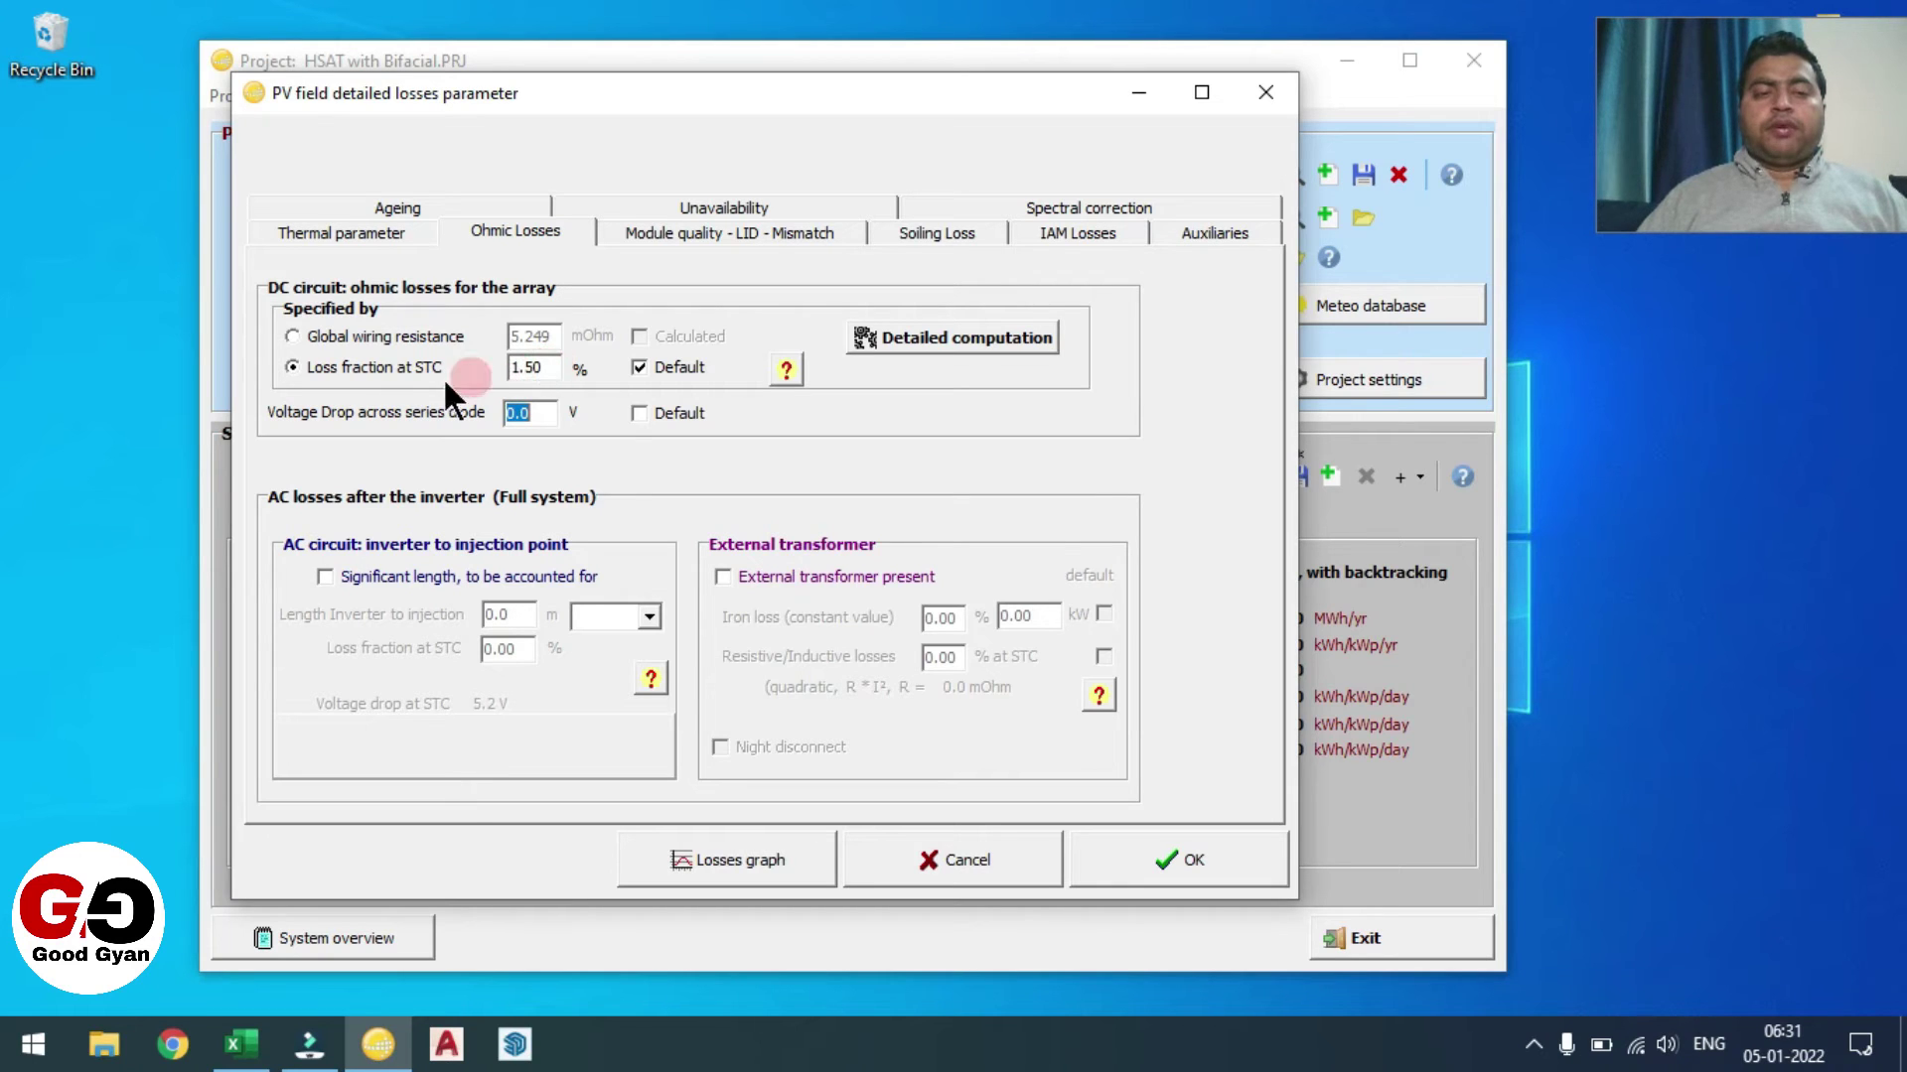
pyautogui.click(325, 577)
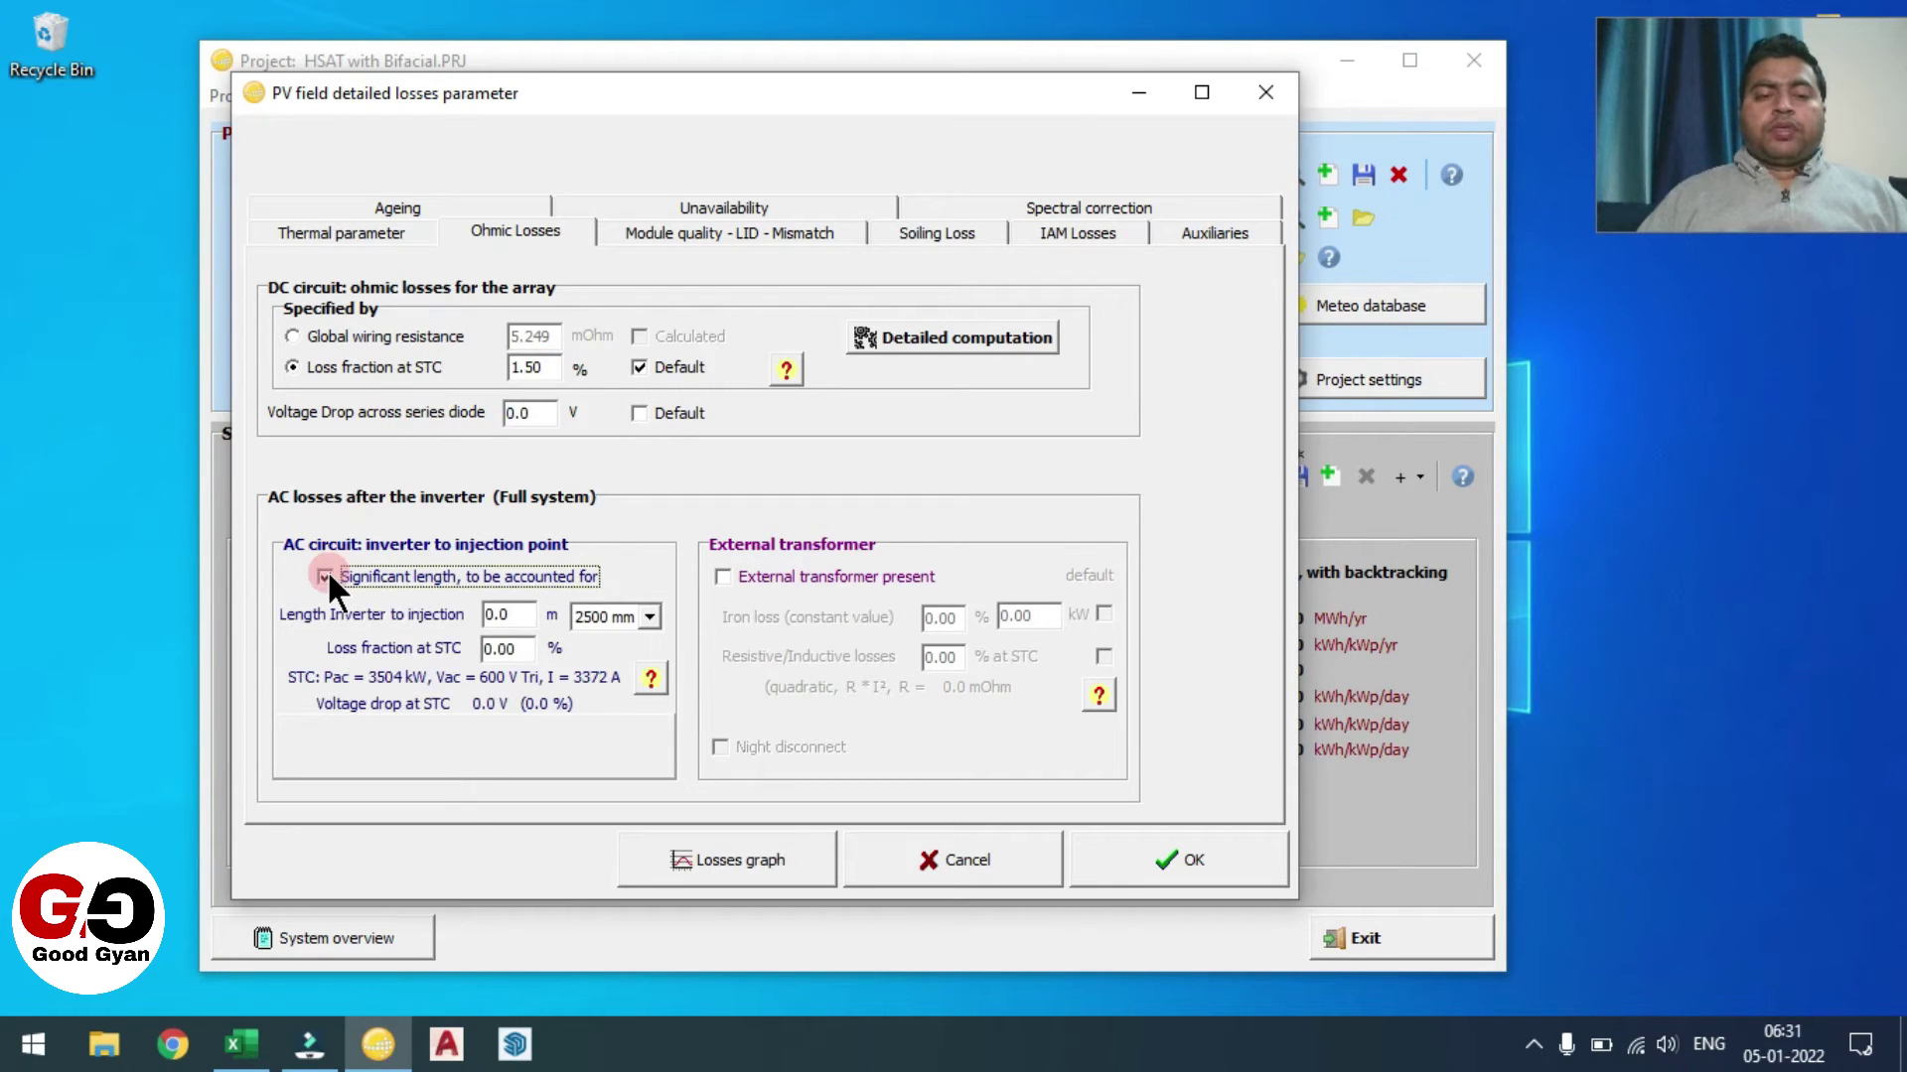
pyautogui.doubleClick(508, 648)
pyautogui.write('1')
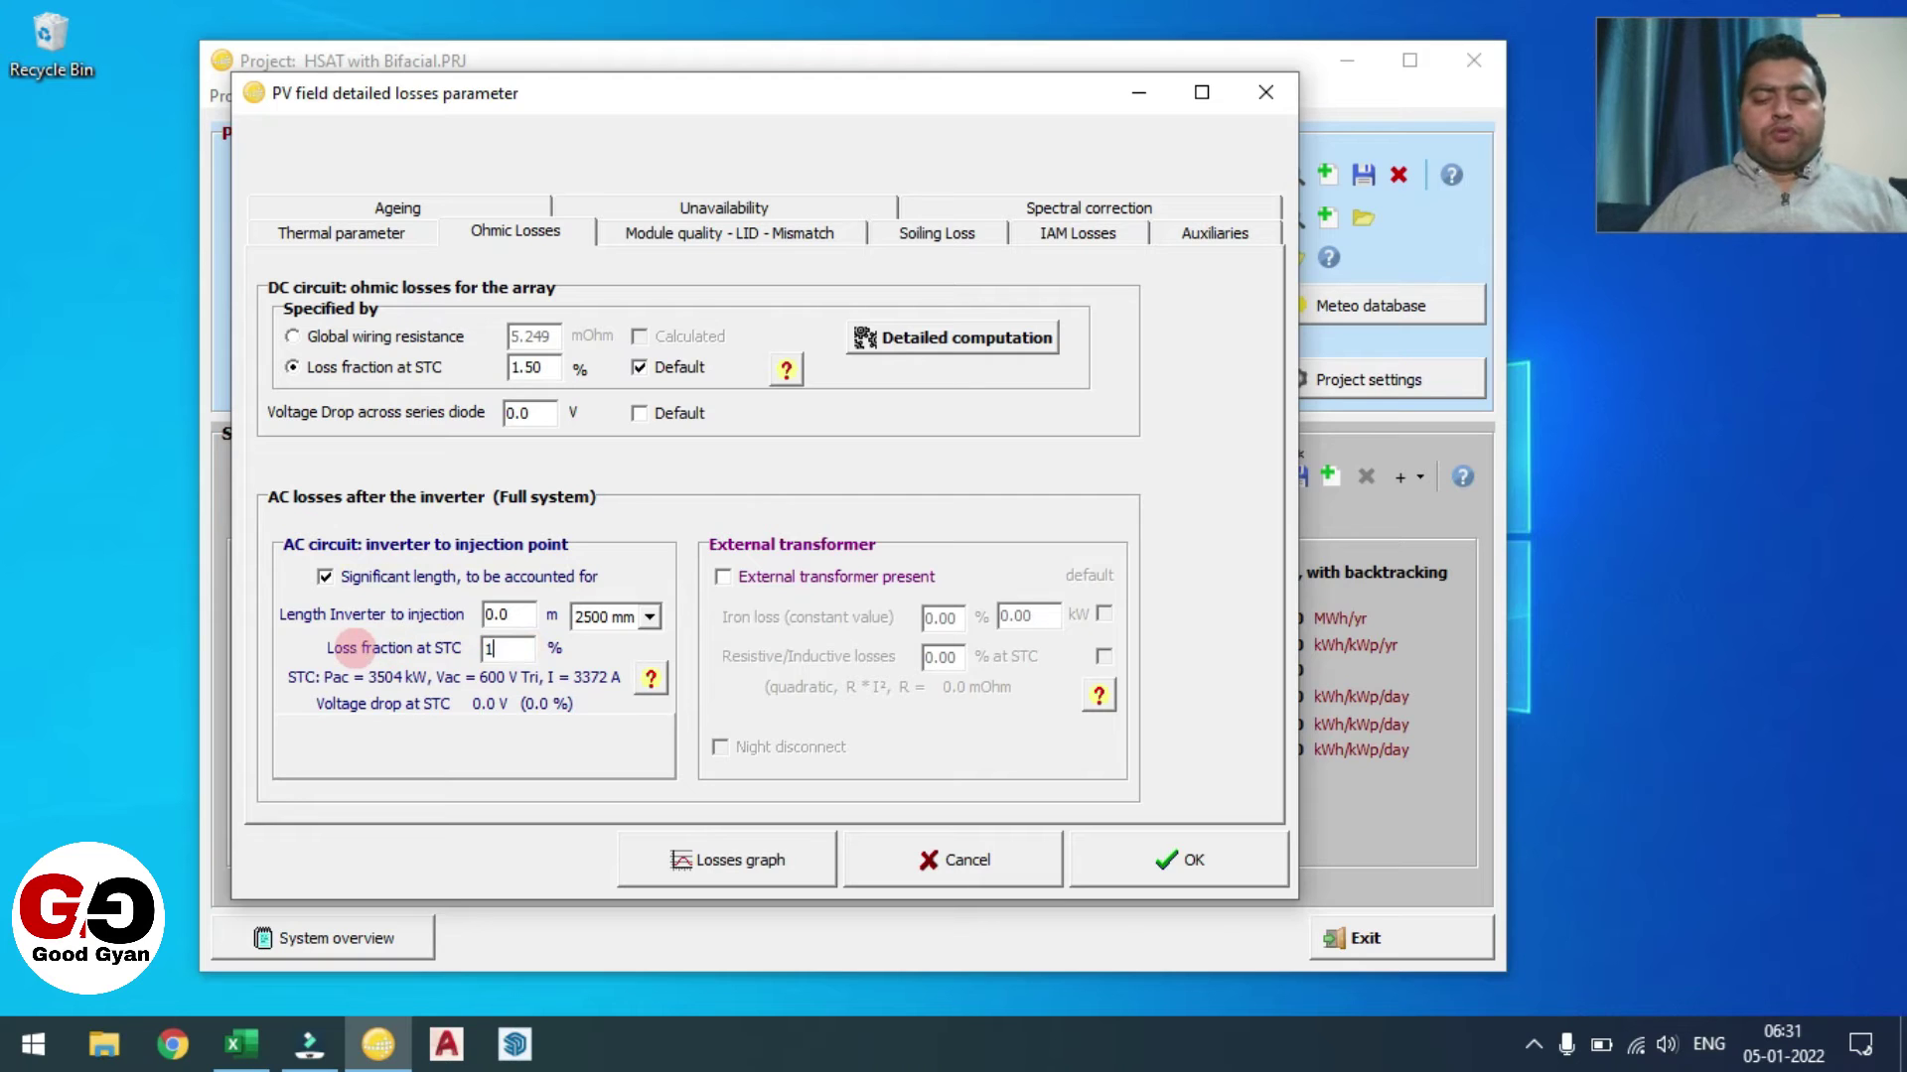
pyautogui.write('.2')
pyautogui.press('Tab')
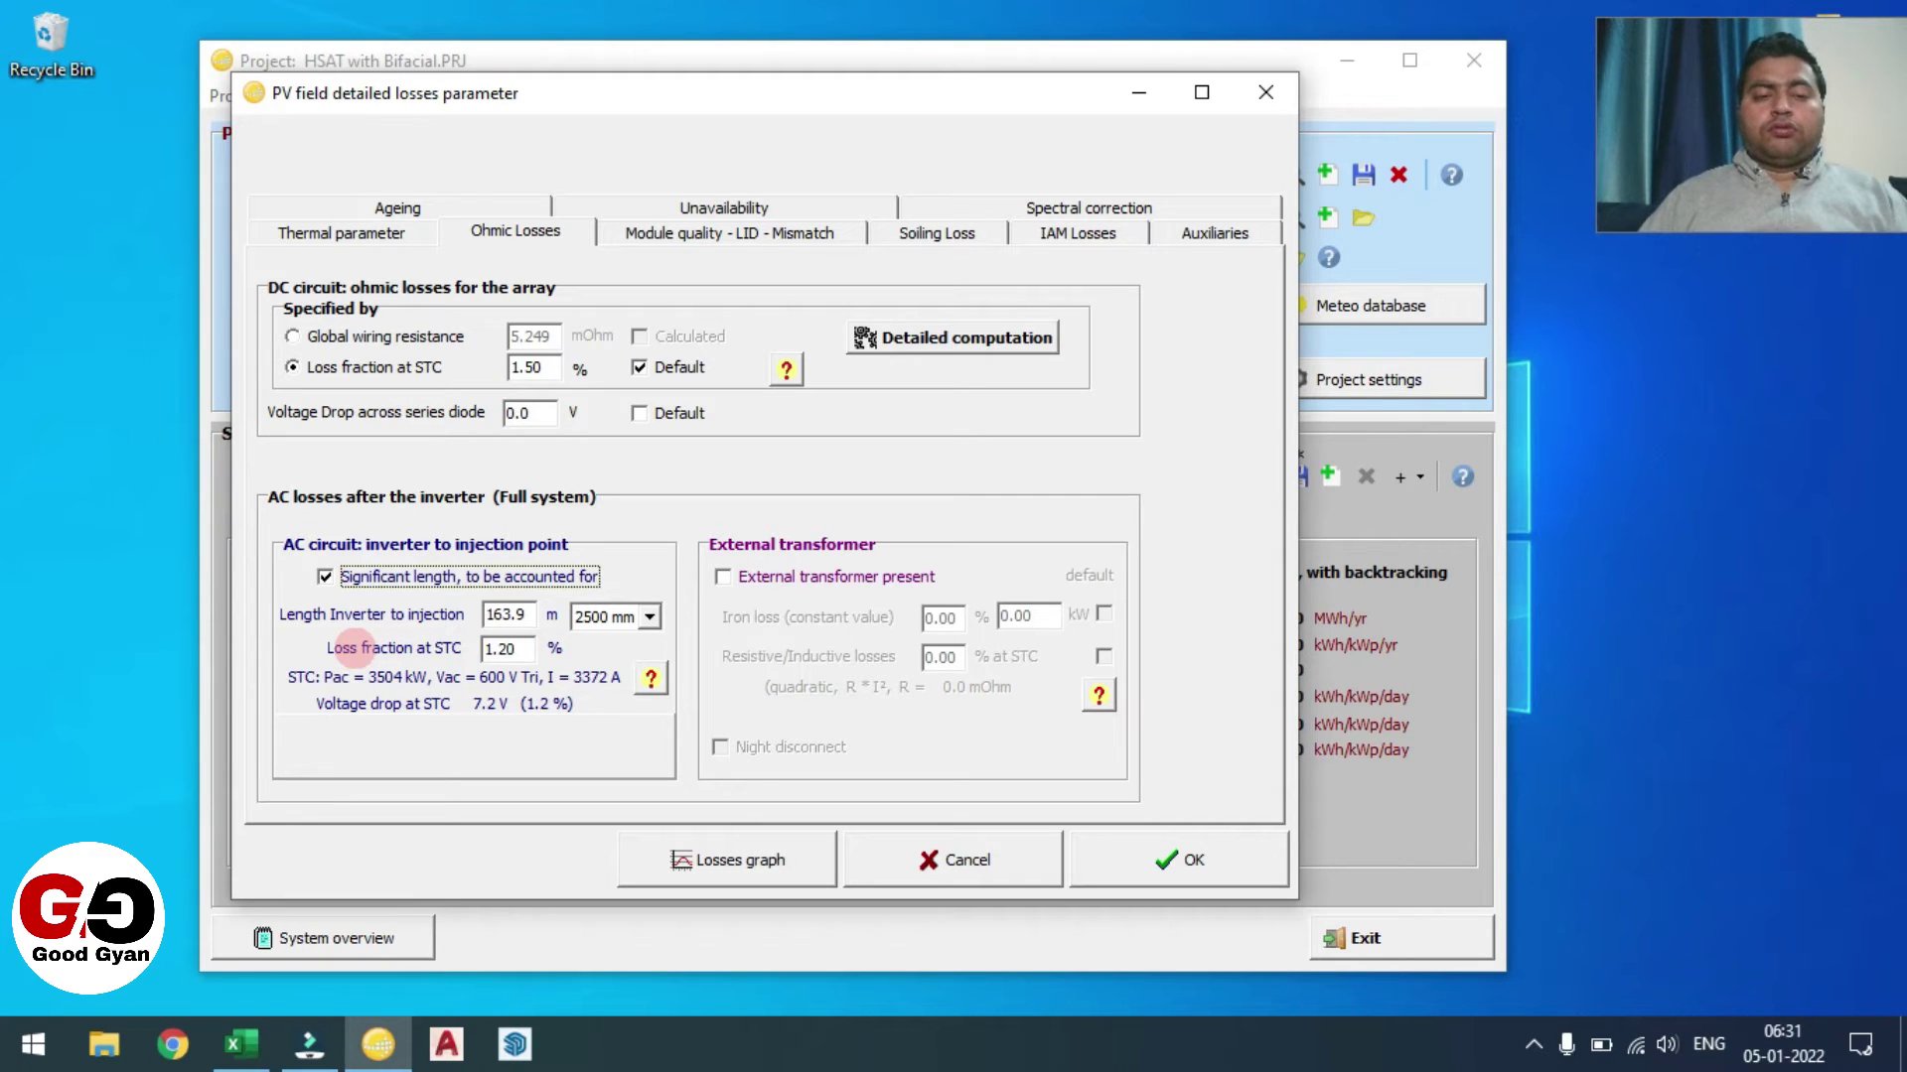
# - Add an external transformer with 0.50 % iron loss and 0.50 % resistive/inductive losses at STC
pyautogui.click(733, 576)
pyautogui.click(958, 617)
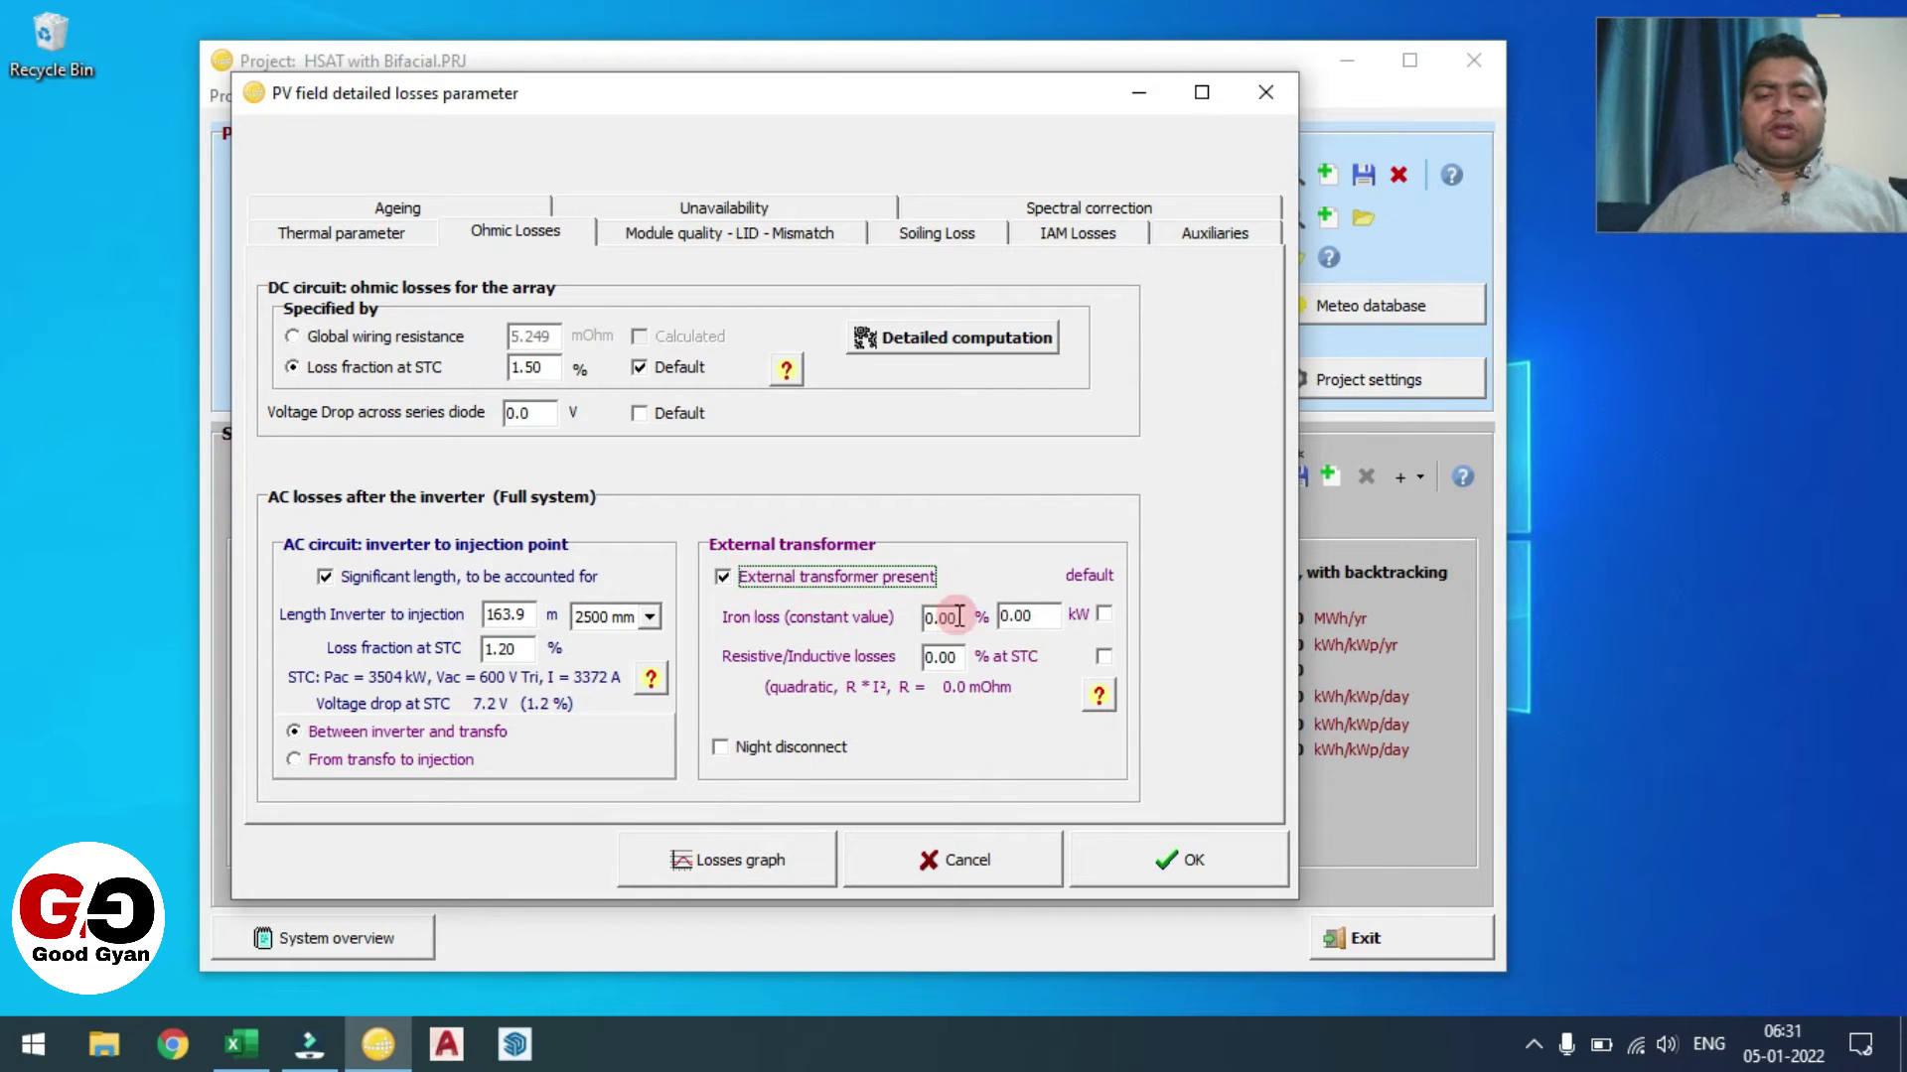
pyautogui.press('BackSpace')
pyautogui.press('BackSpace')
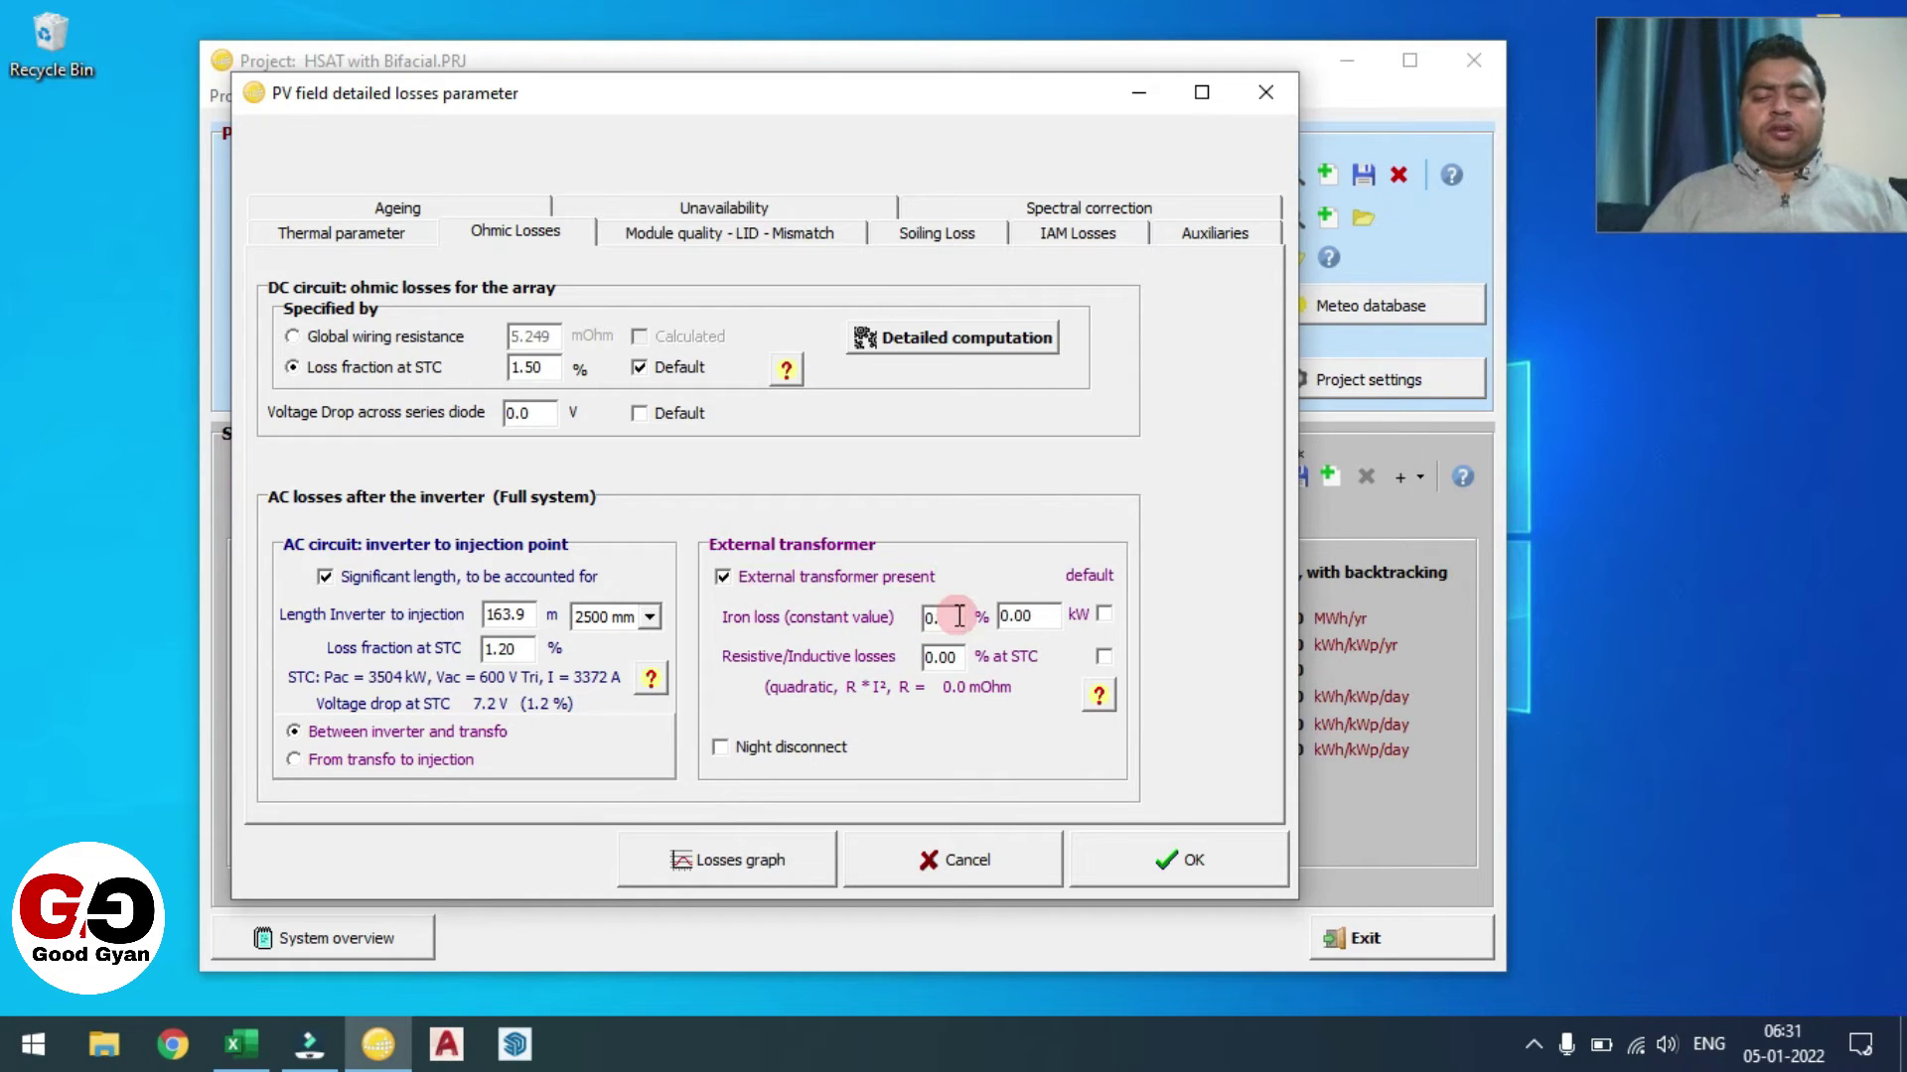
pyautogui.write('50')
pyautogui.press('Tab')
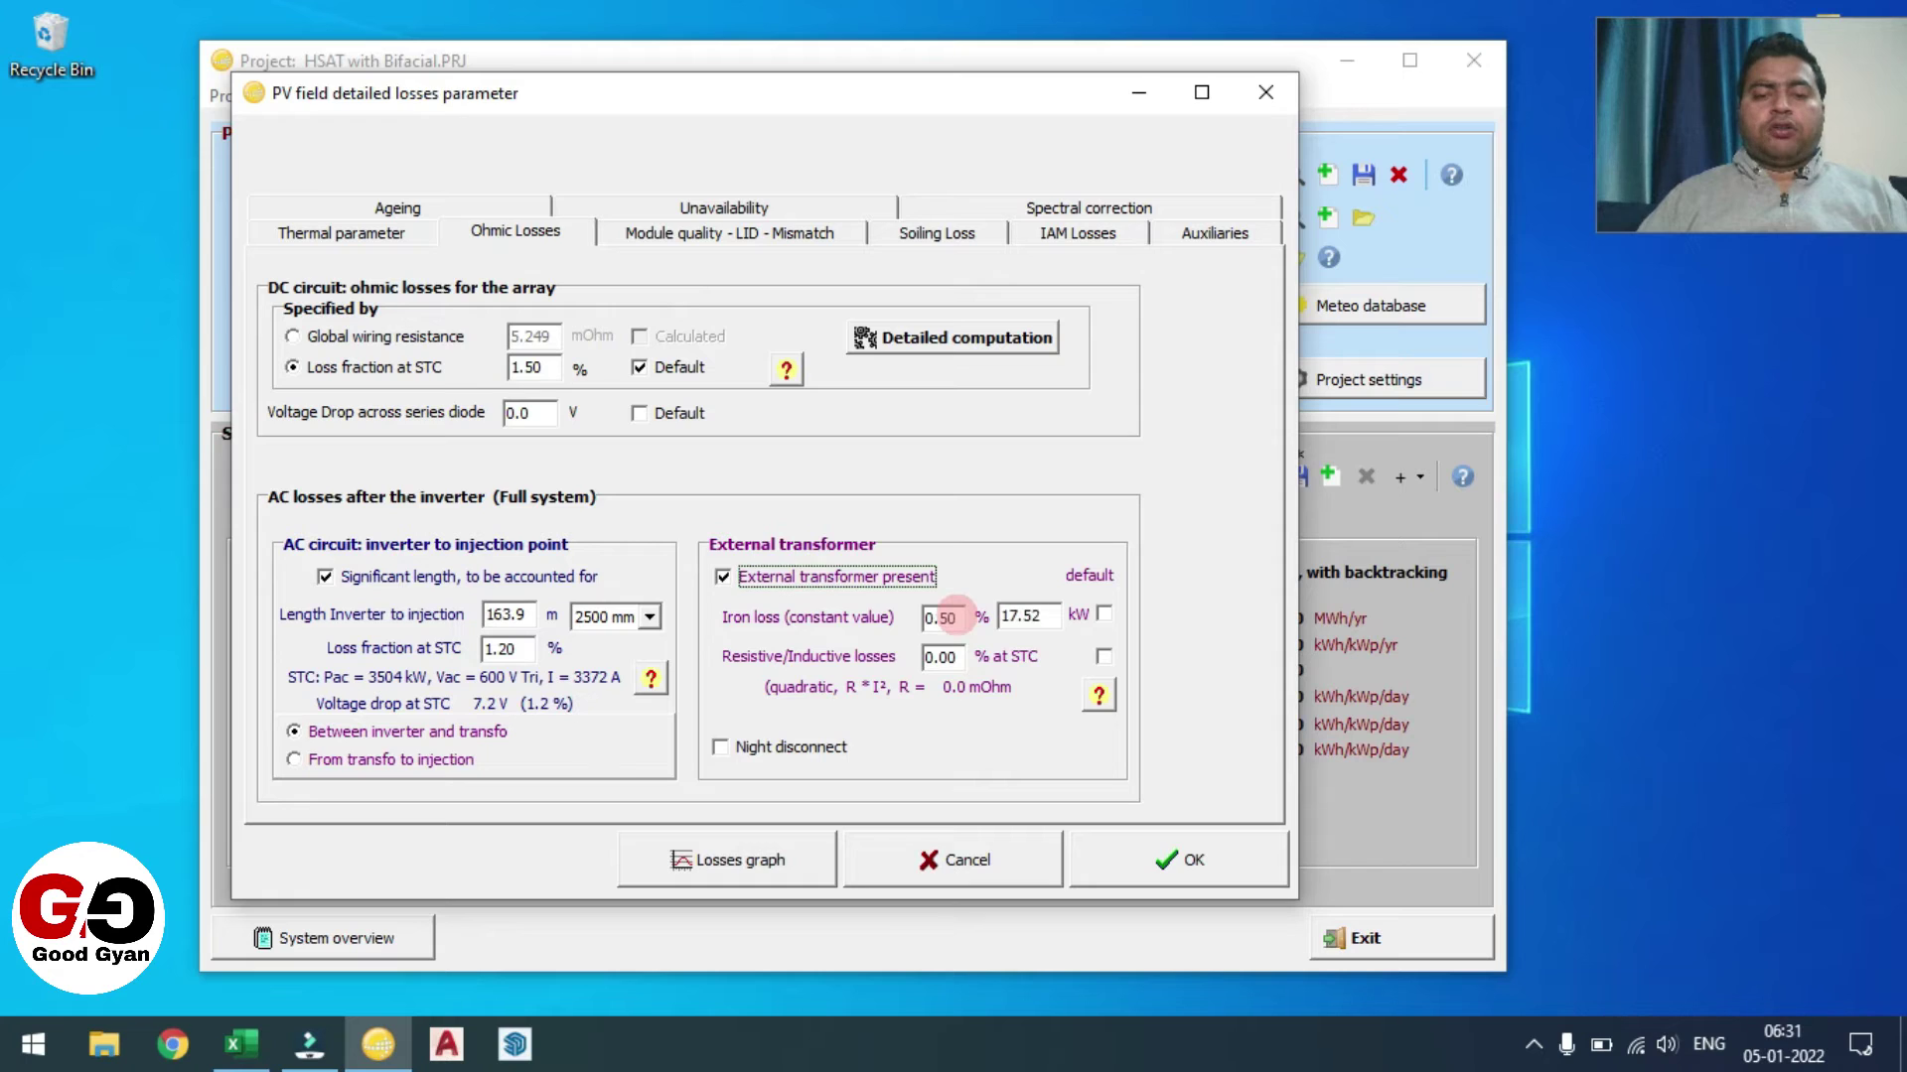
pyautogui.click(961, 656)
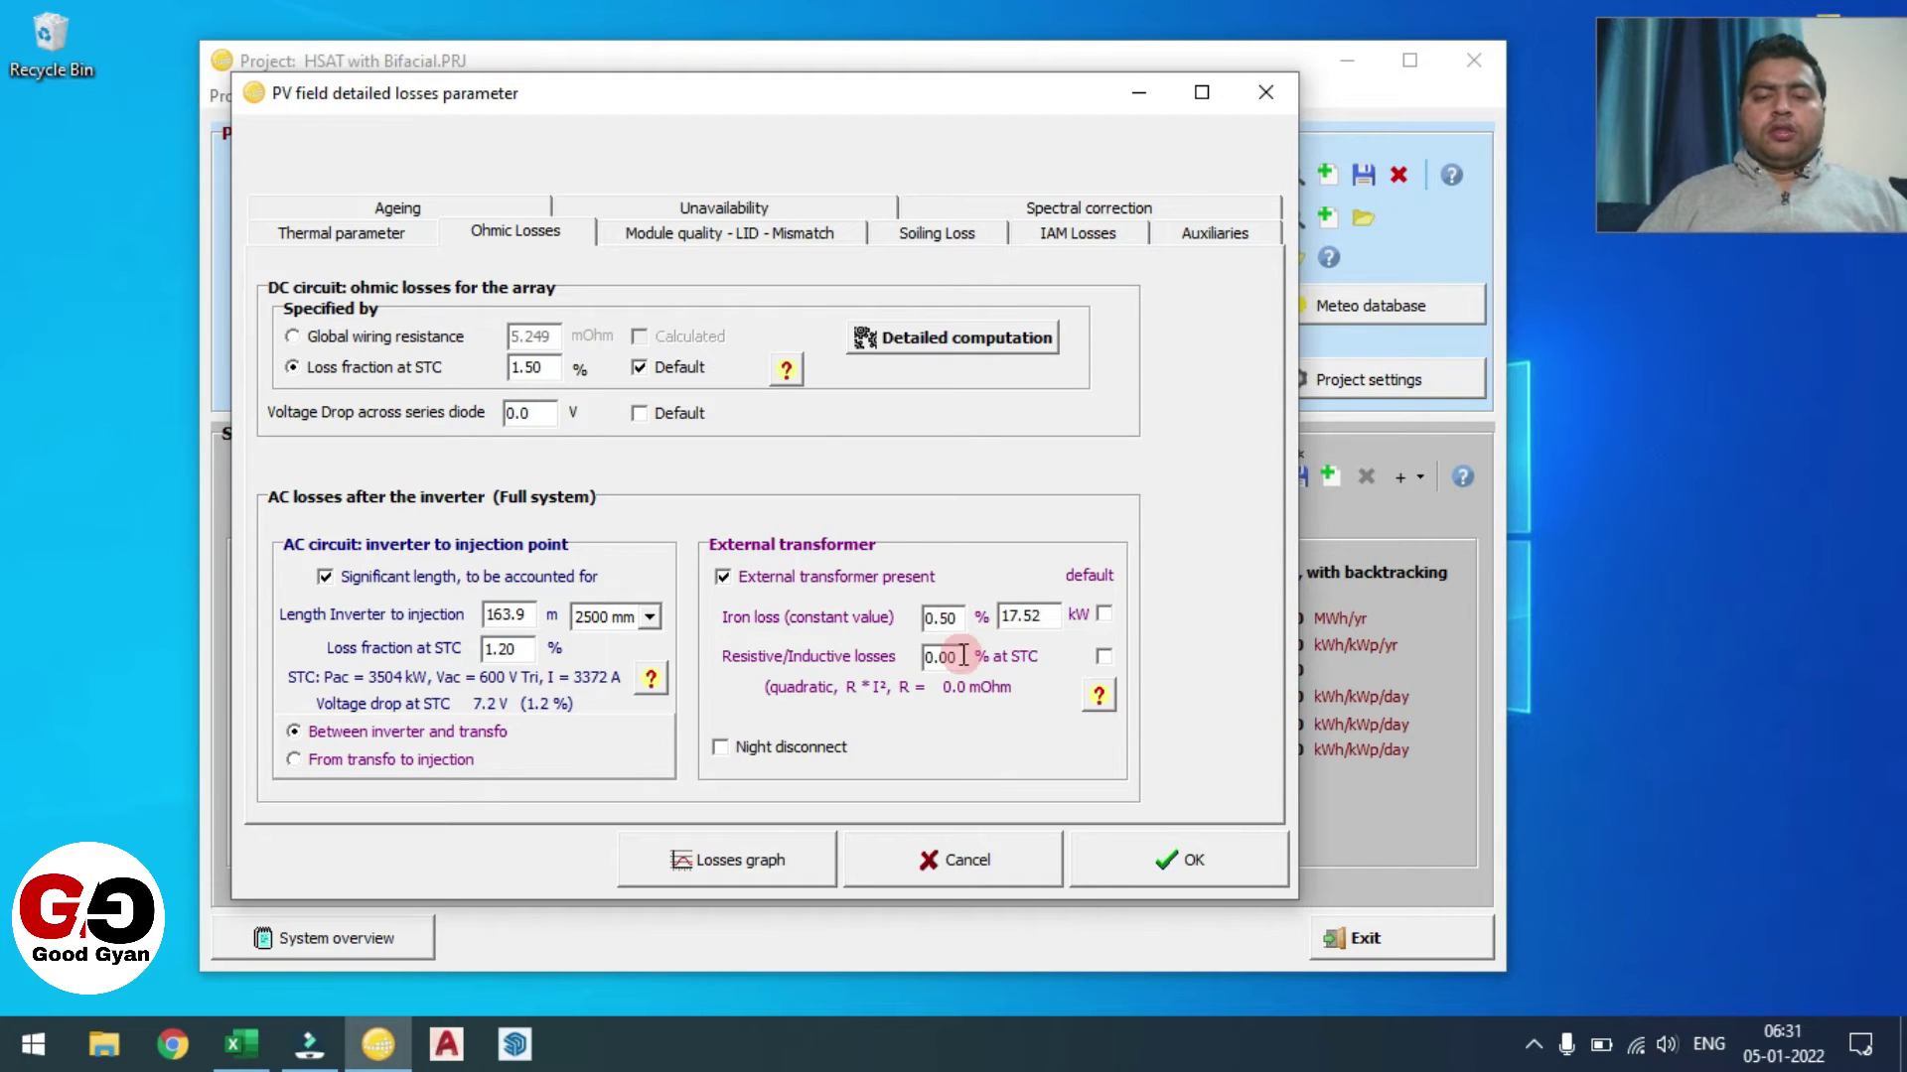
pyautogui.press('BackSpace')
pyautogui.press('BackSpace')
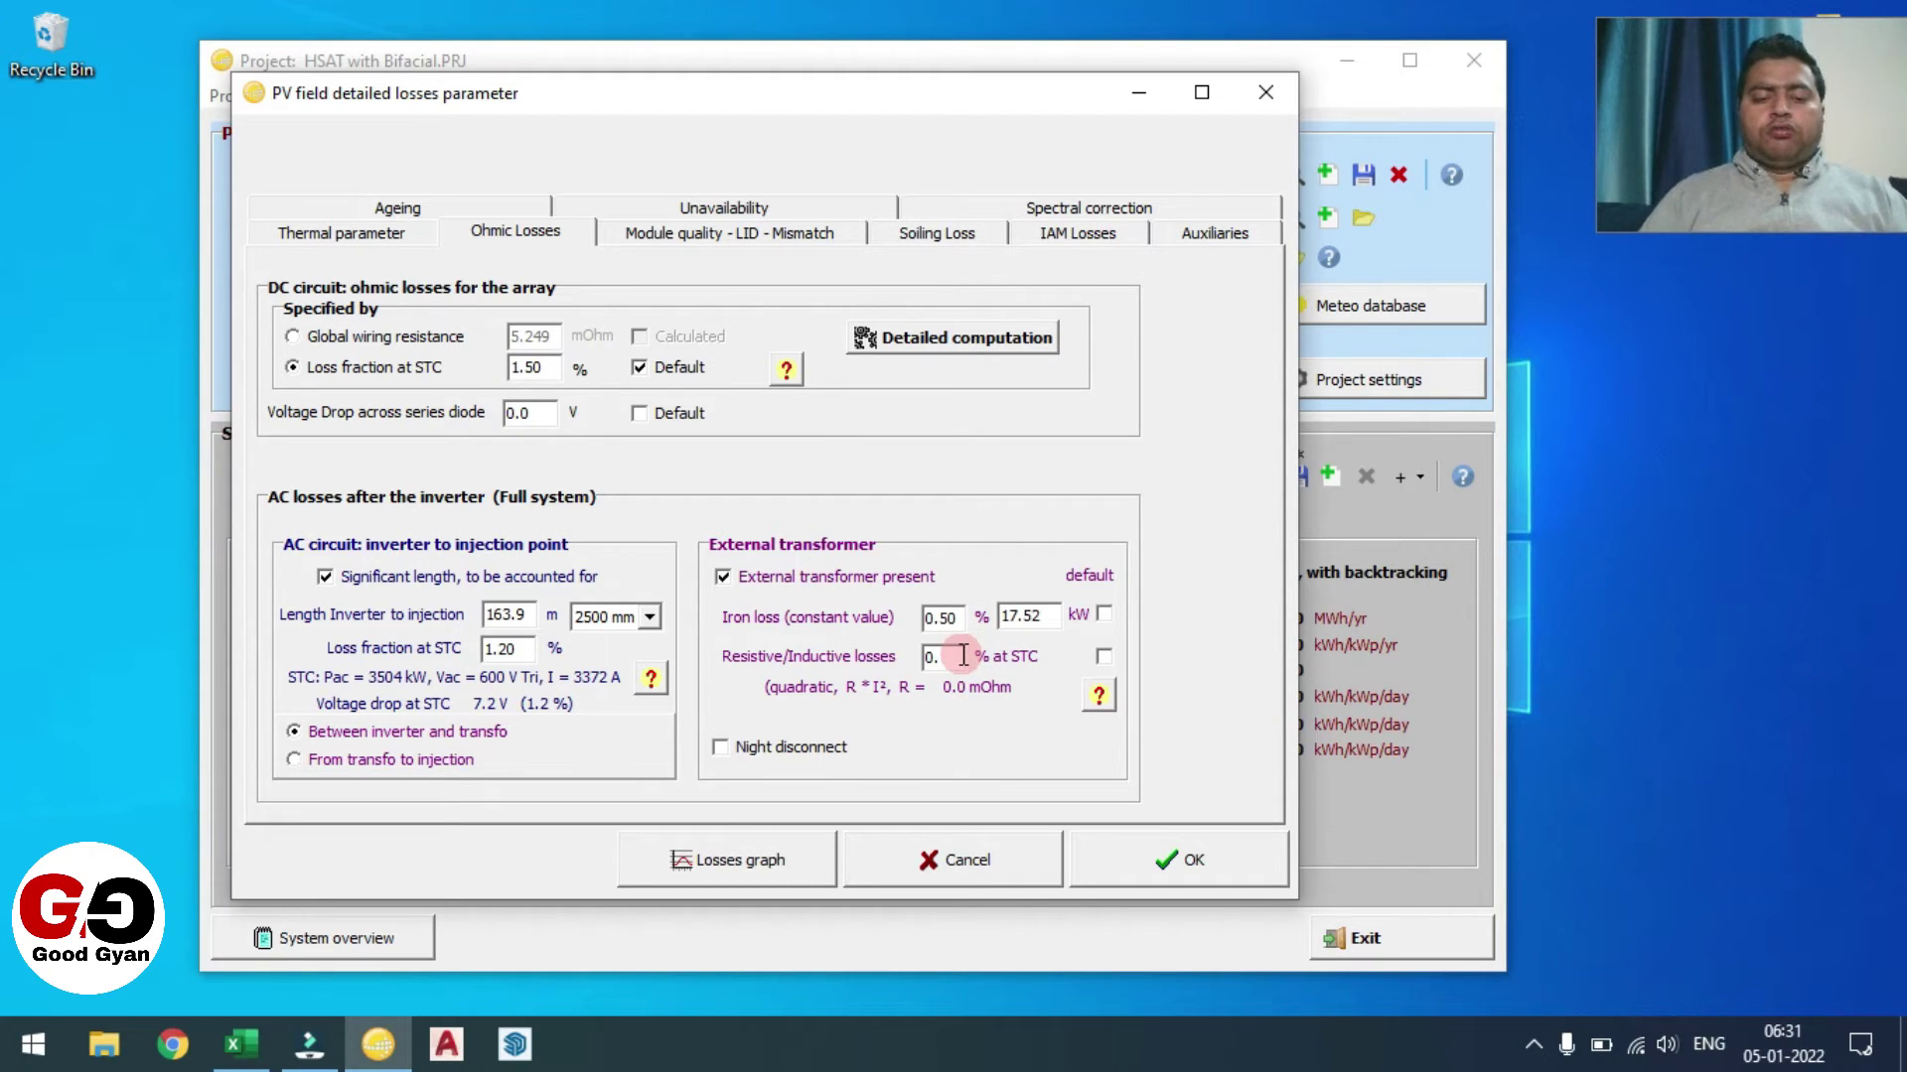
pyautogui.write('5')
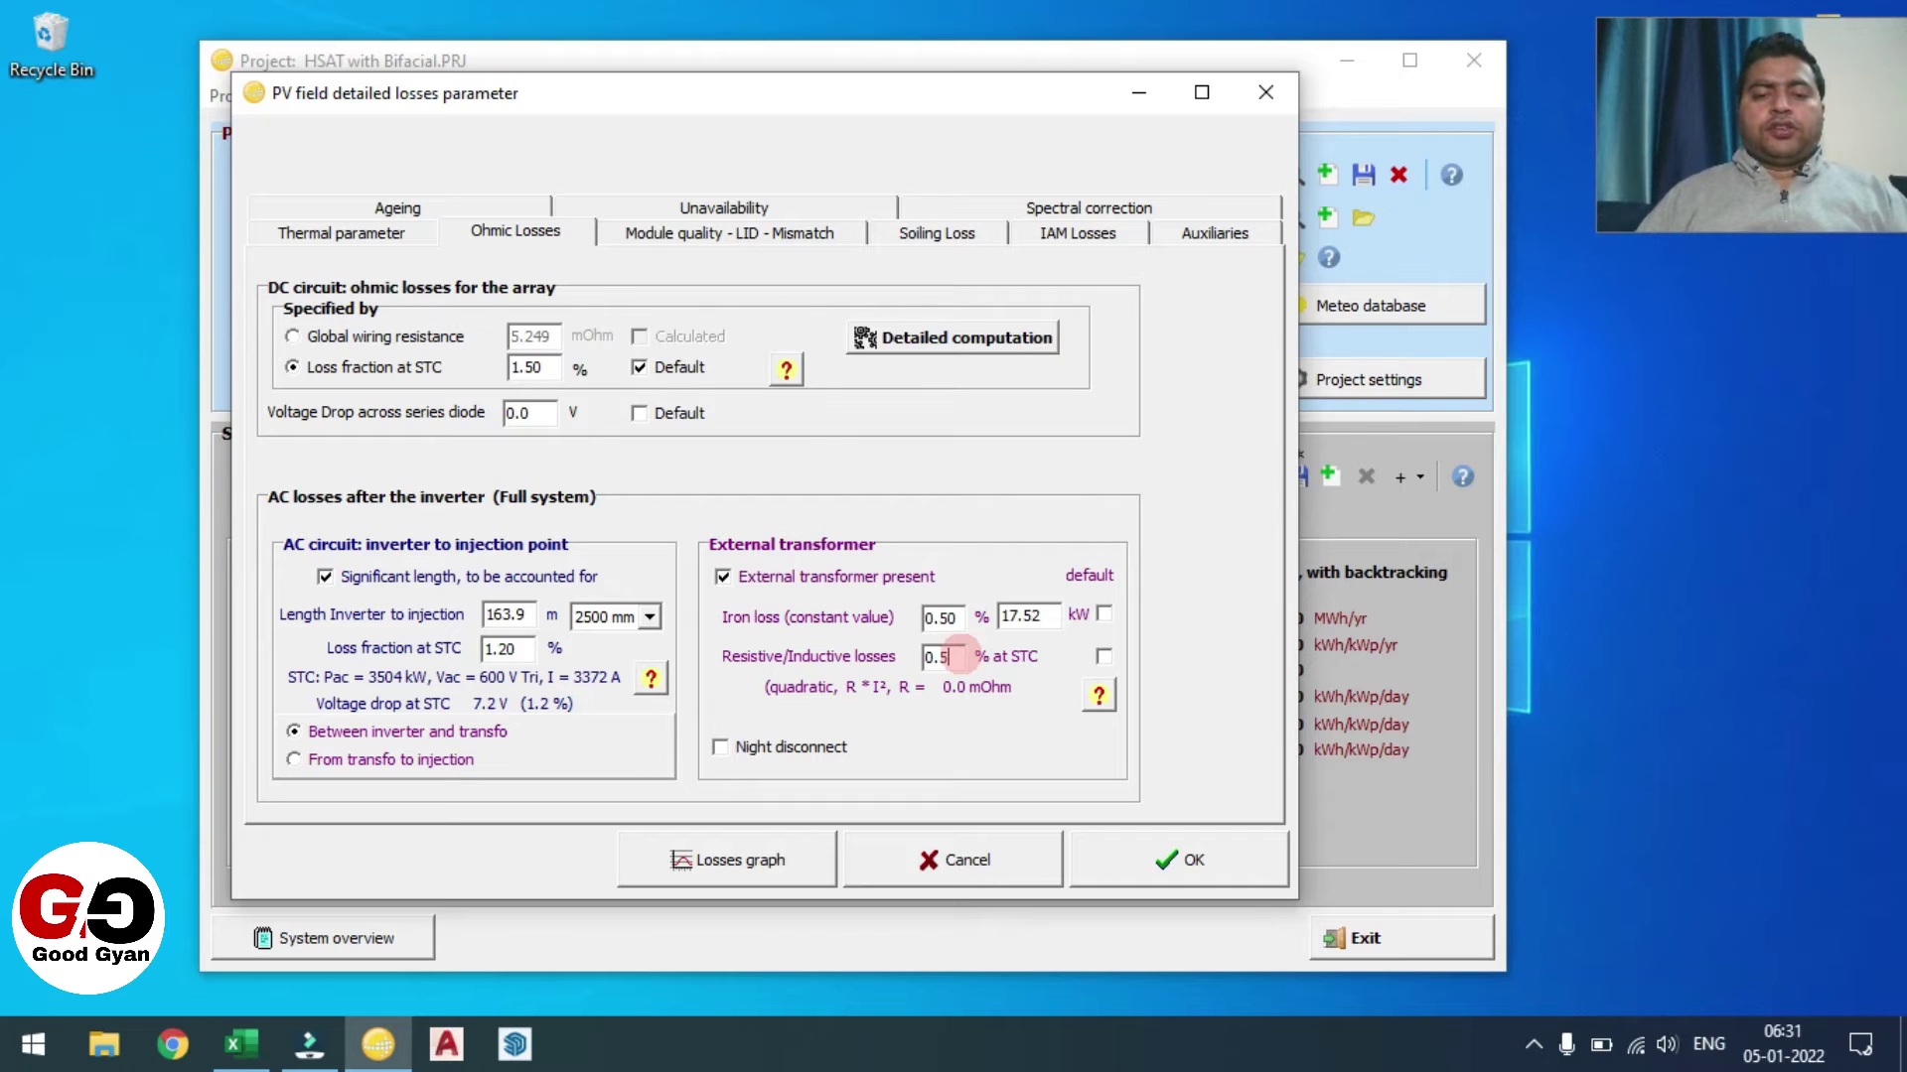
pyautogui.hotkey('shift', 'Tab')
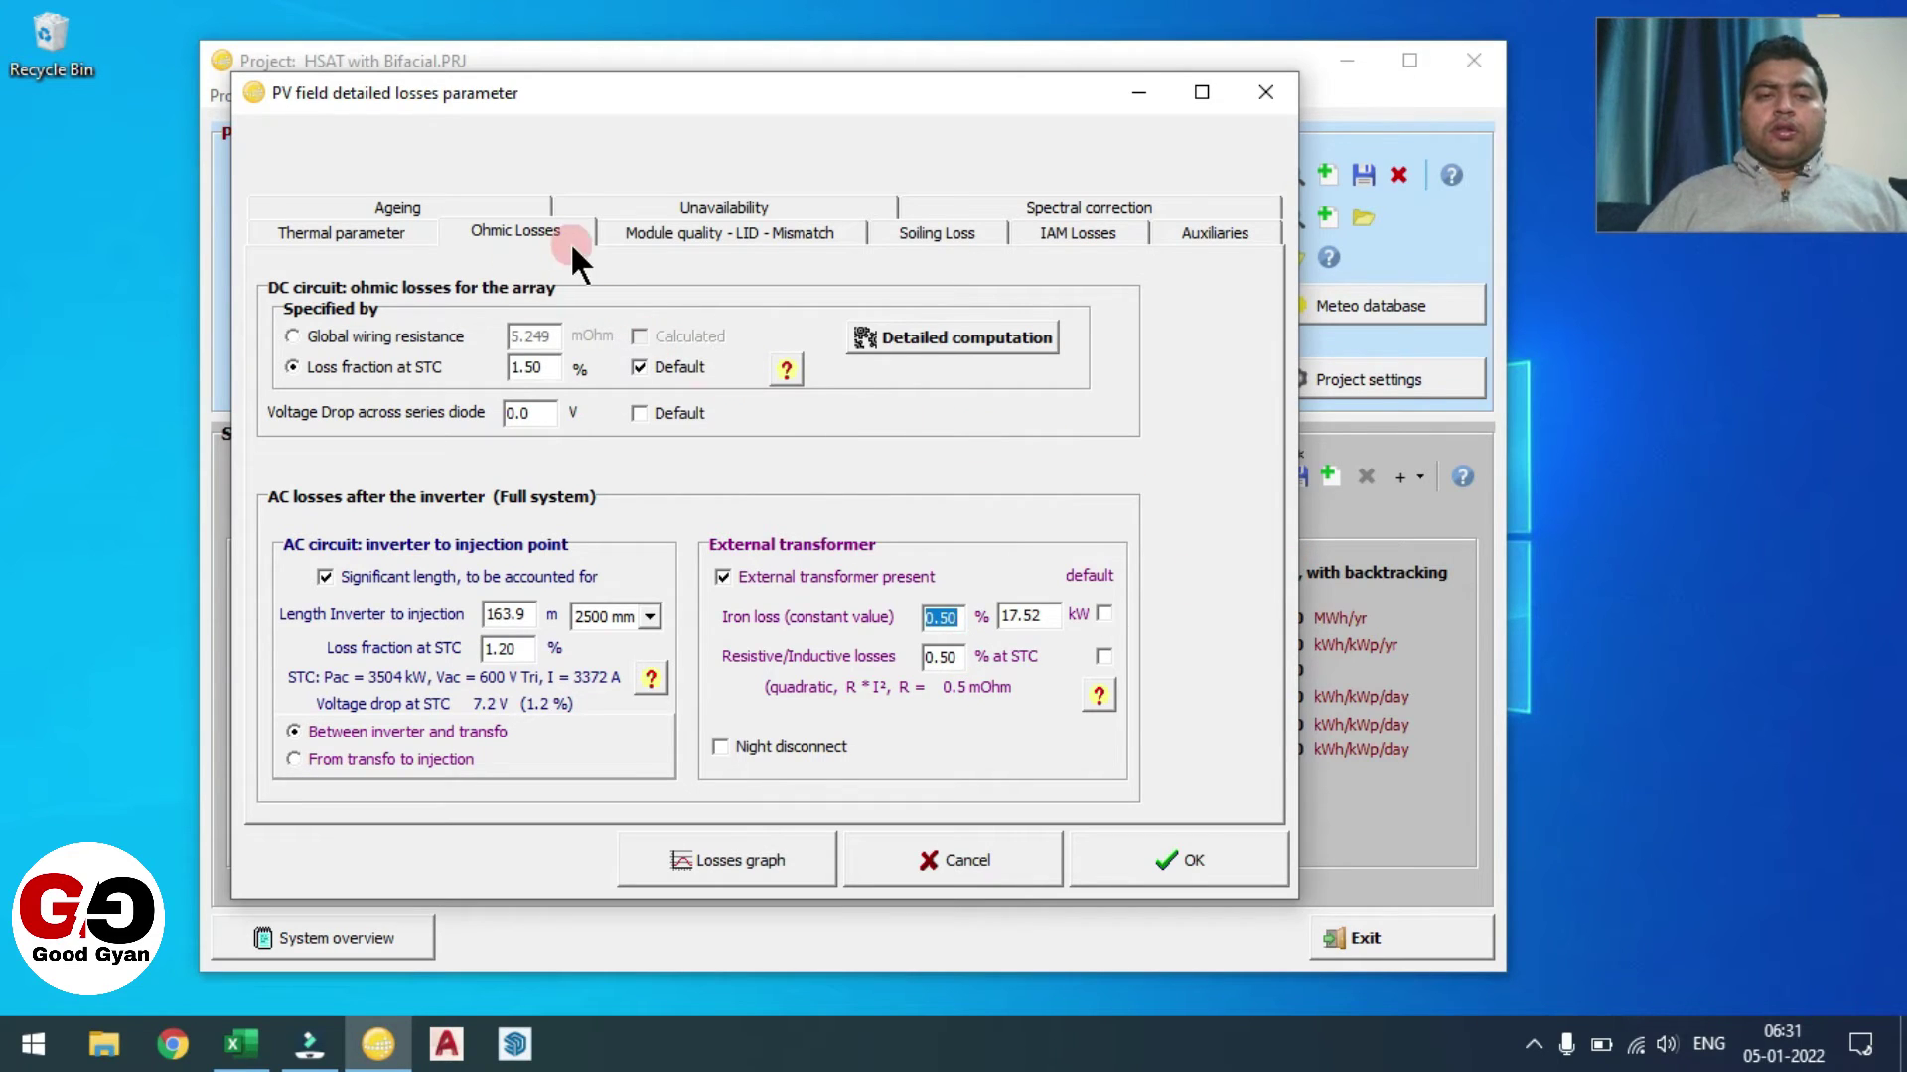
# - Apply the default 2.0 % LID loss factor and release the module mismatch power loss at MPP from its default setting
pyautogui.click(747, 234)
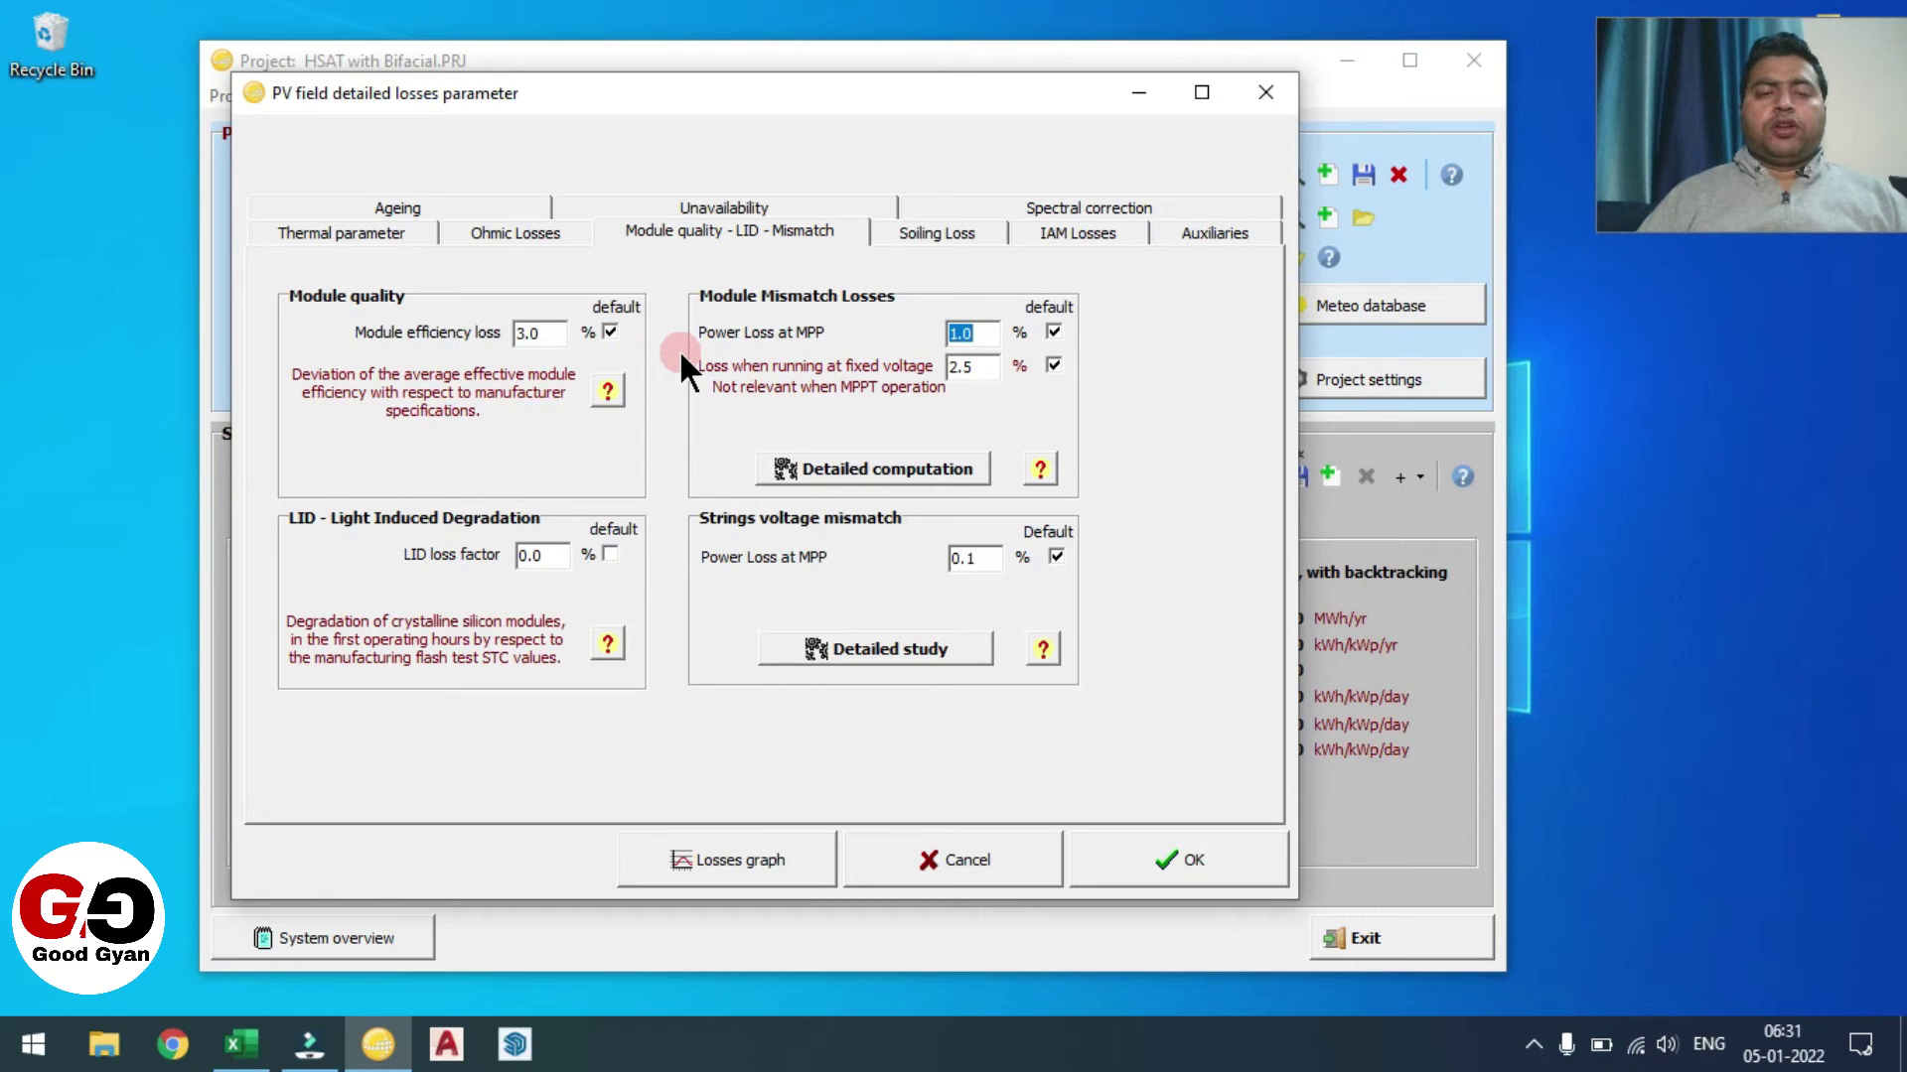
pyautogui.click(485, 343)
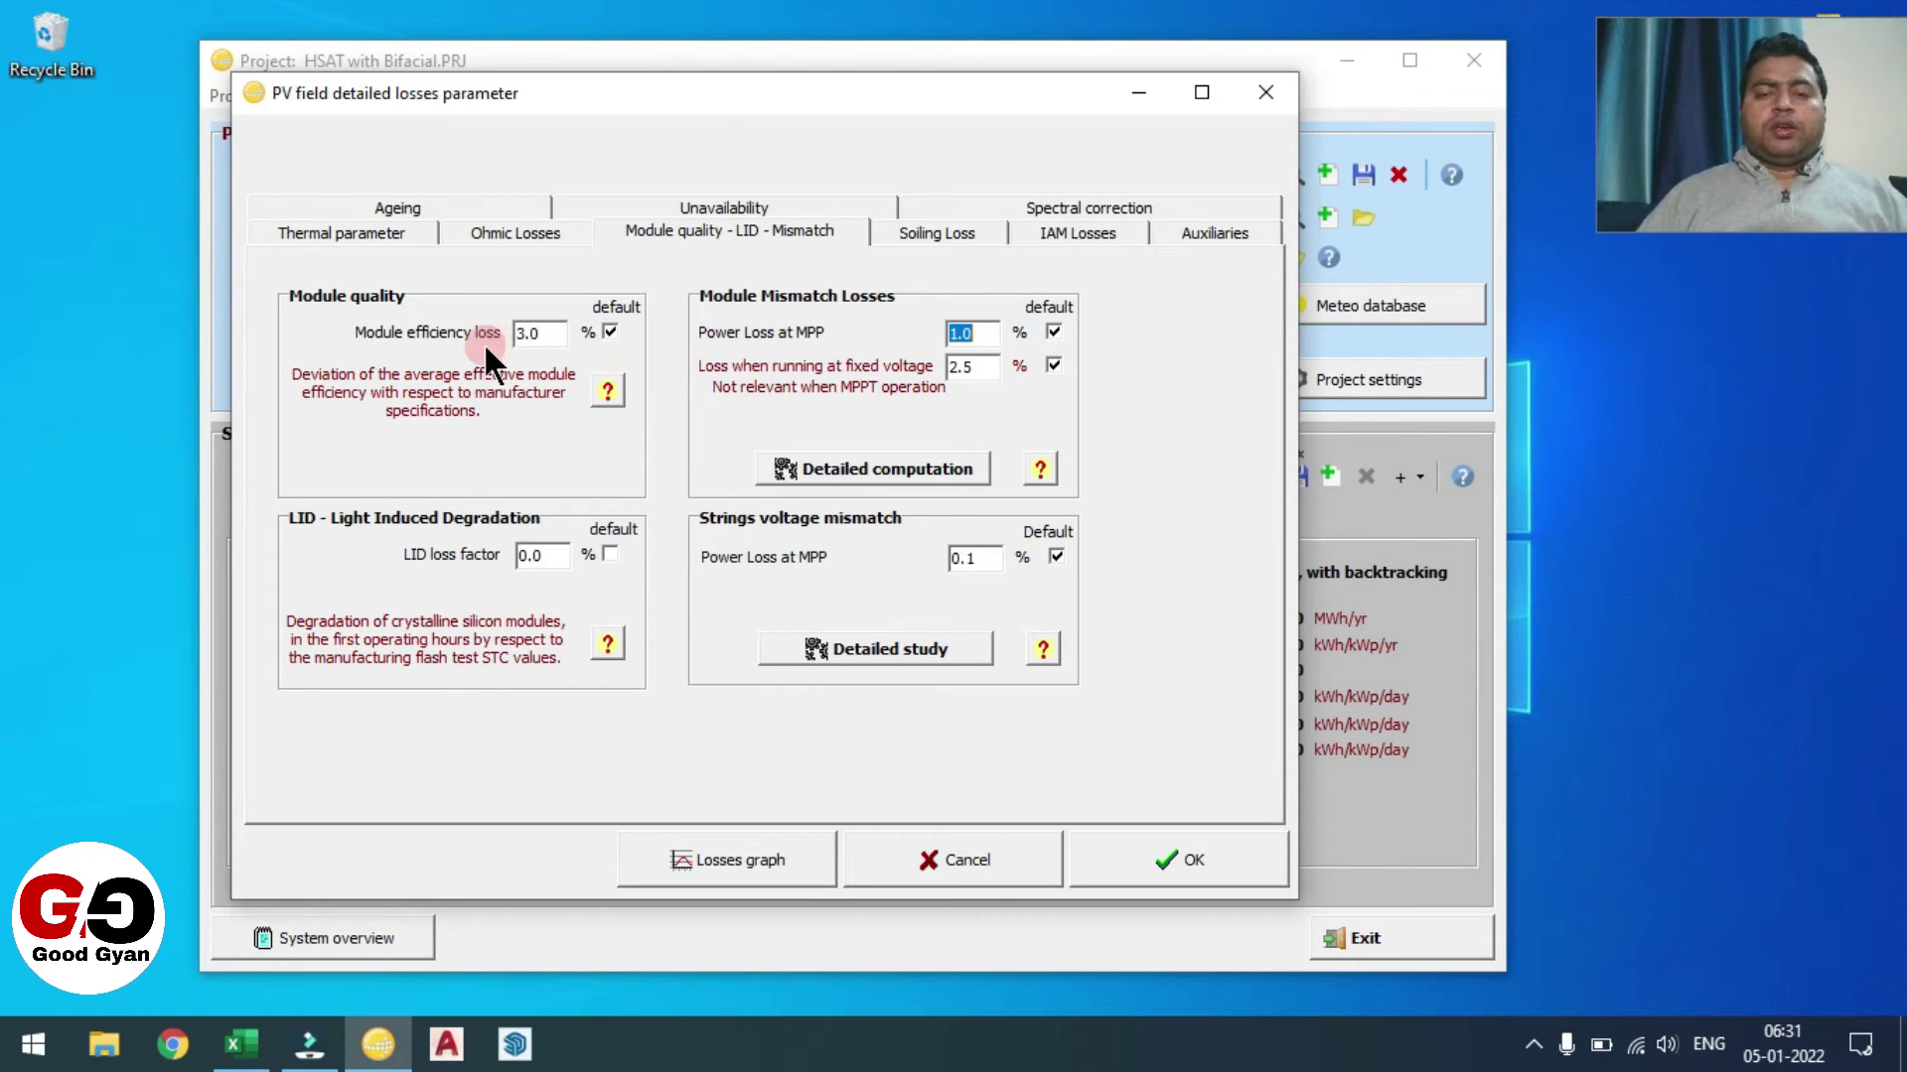
pyautogui.click(981, 556)
pyautogui.click(609, 554)
pyautogui.click(971, 334)
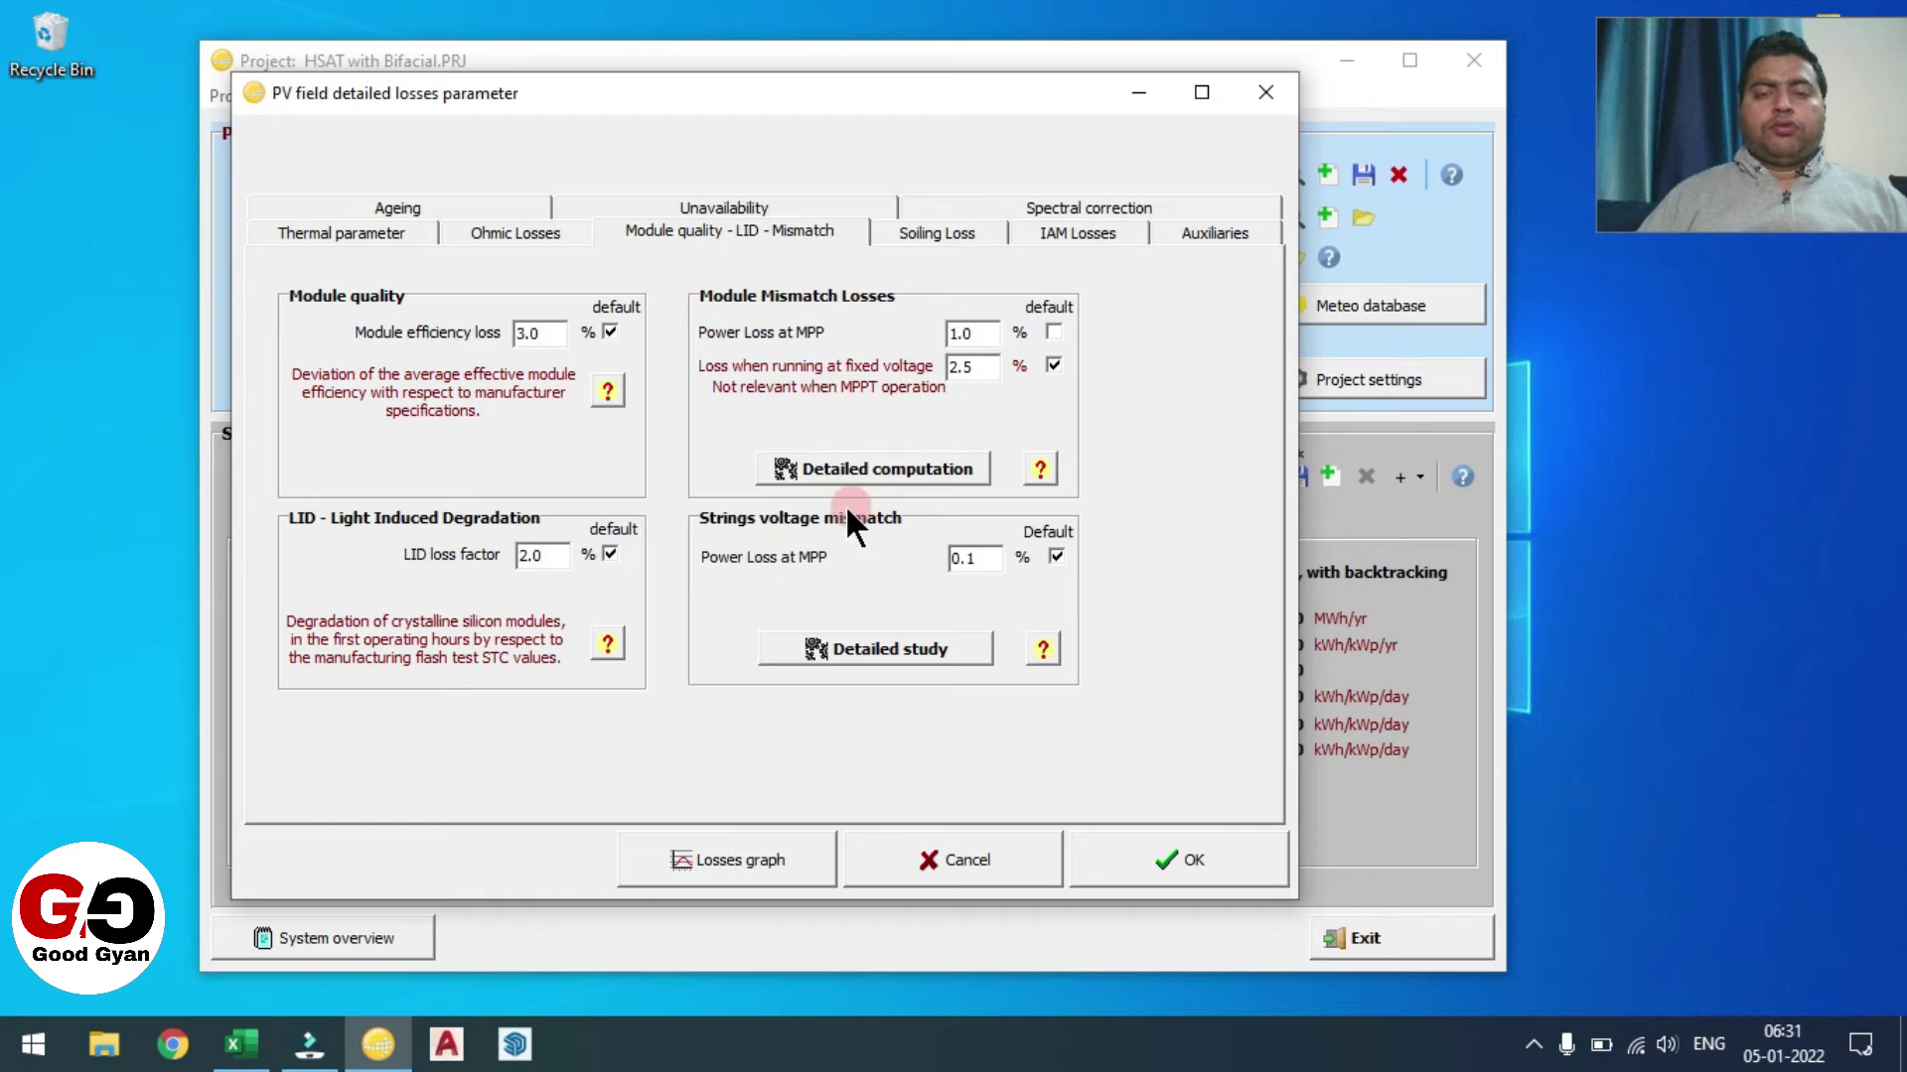
# - Set the yearly soiling loss factor to 0.5 %
pyautogui.click(961, 235)
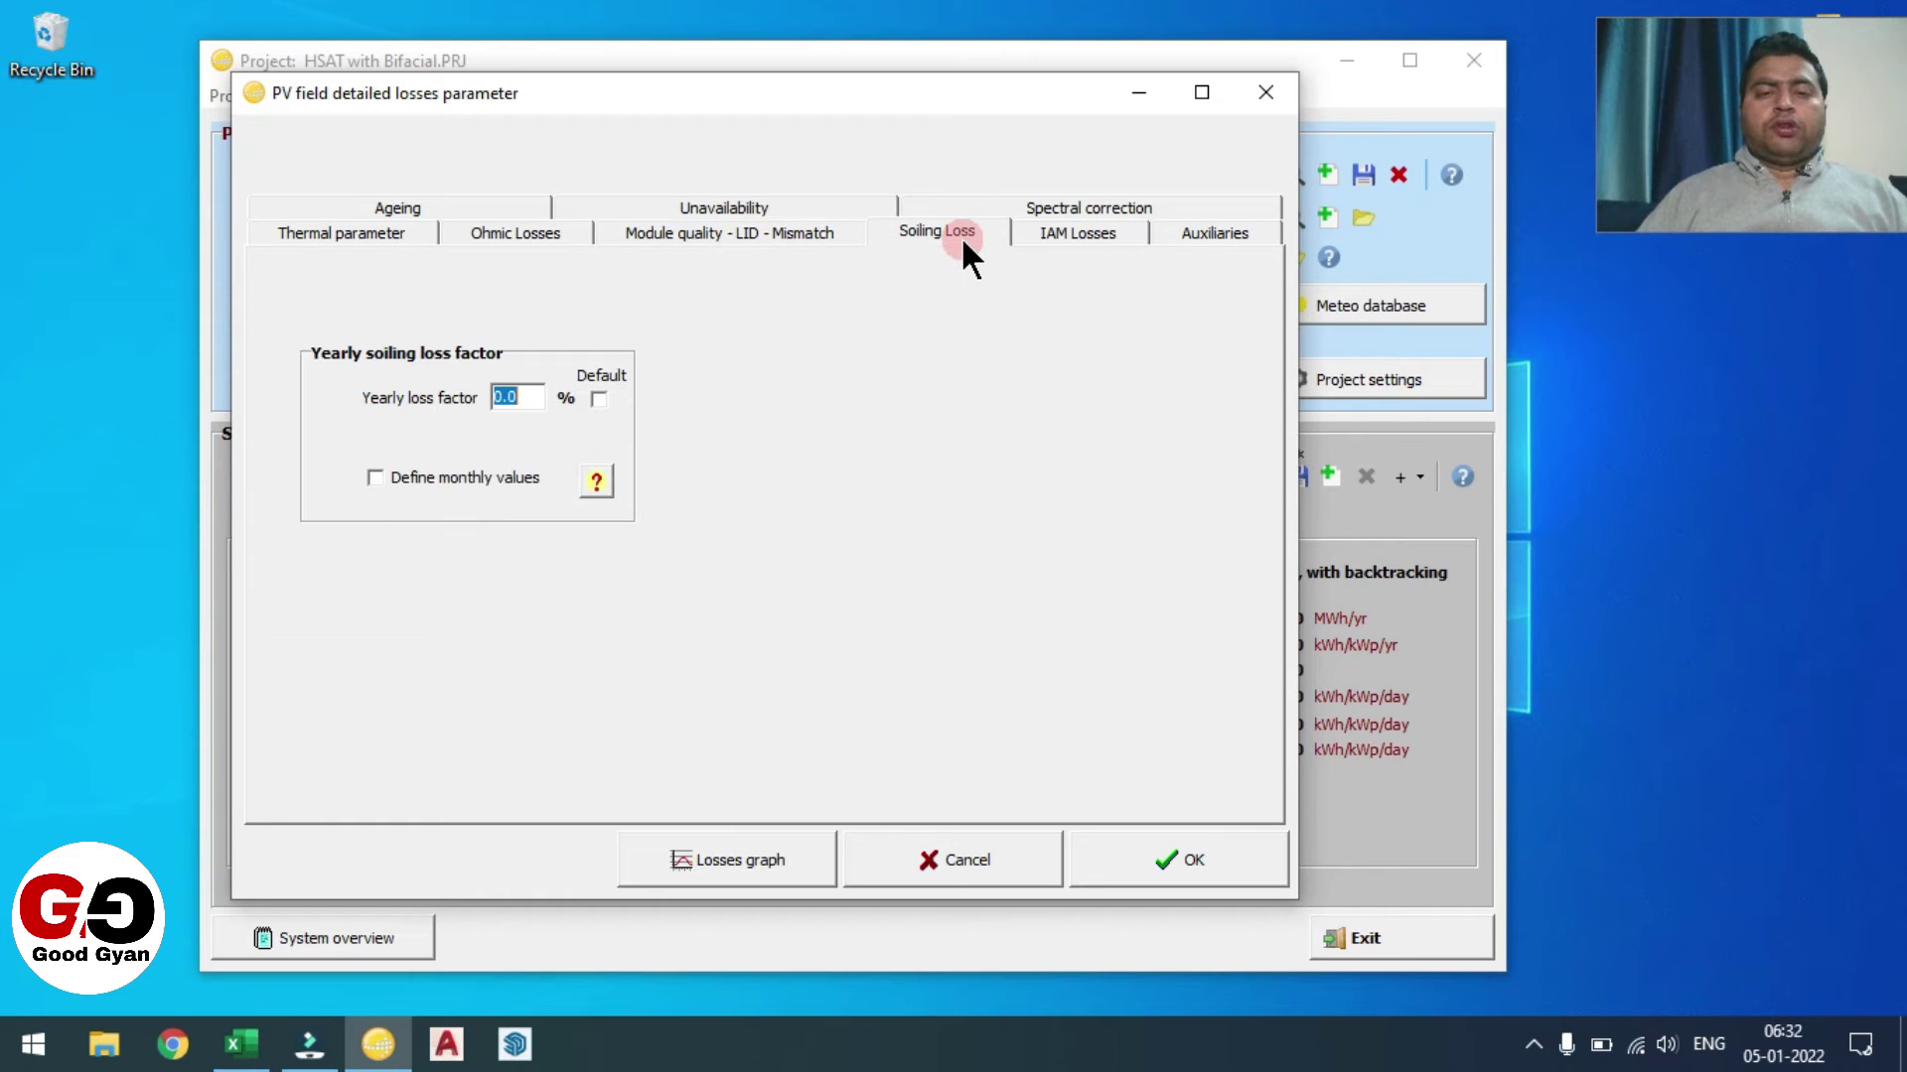
pyautogui.click(542, 400)
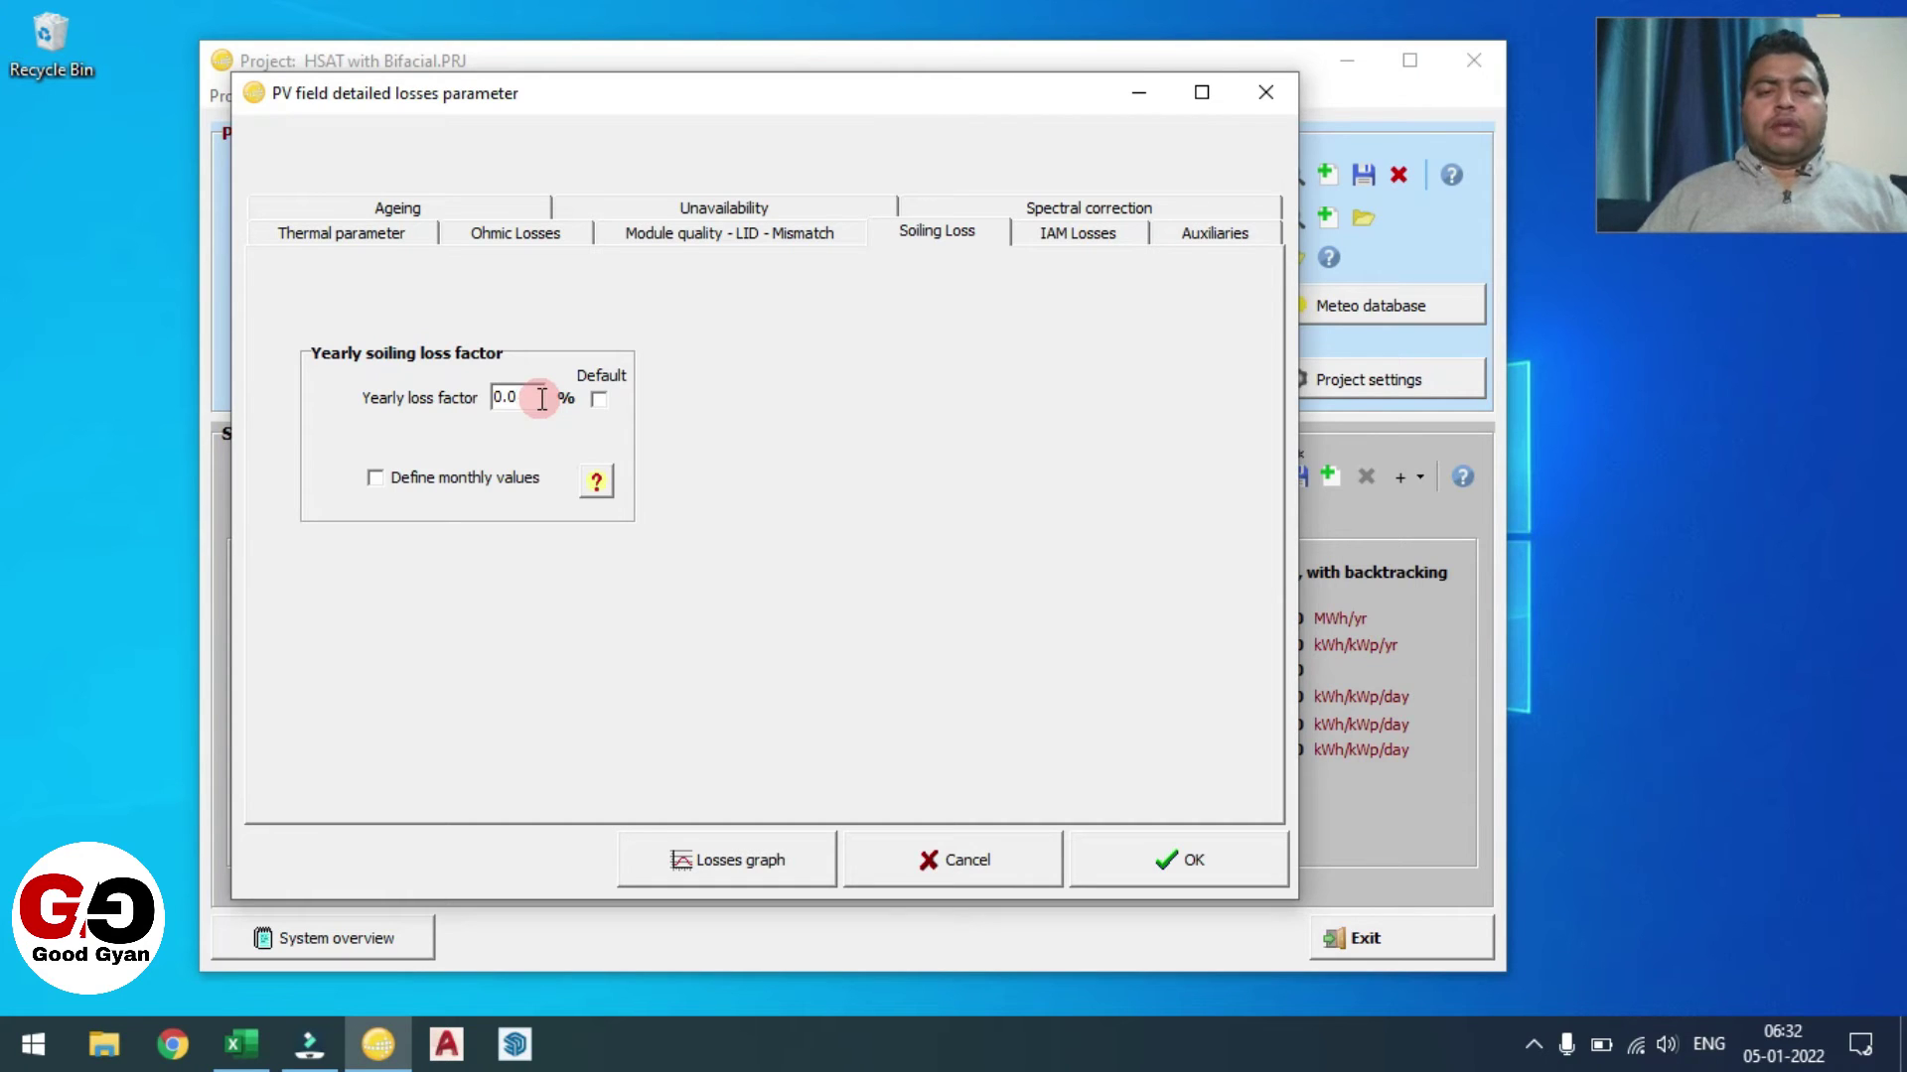
pyautogui.press('BackSpace')
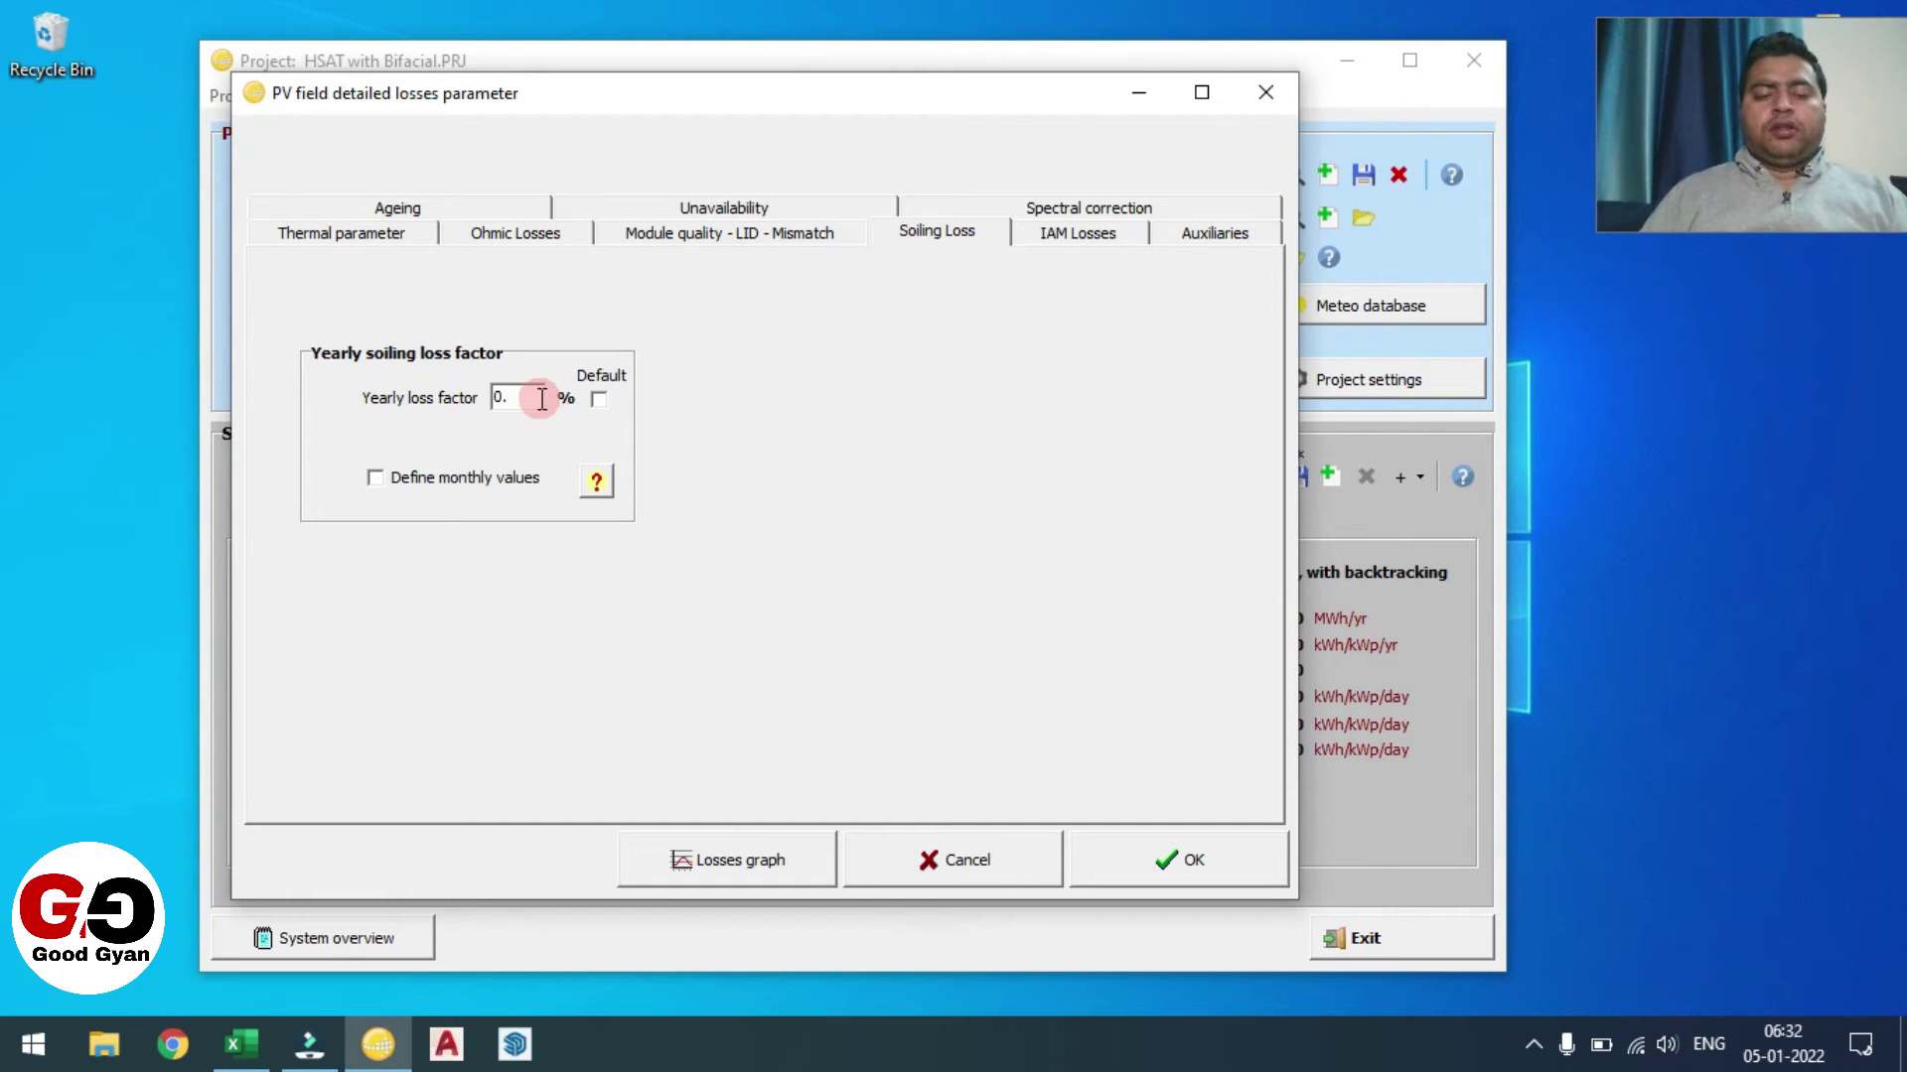
pyautogui.write('5')
pyautogui.press('Tab')
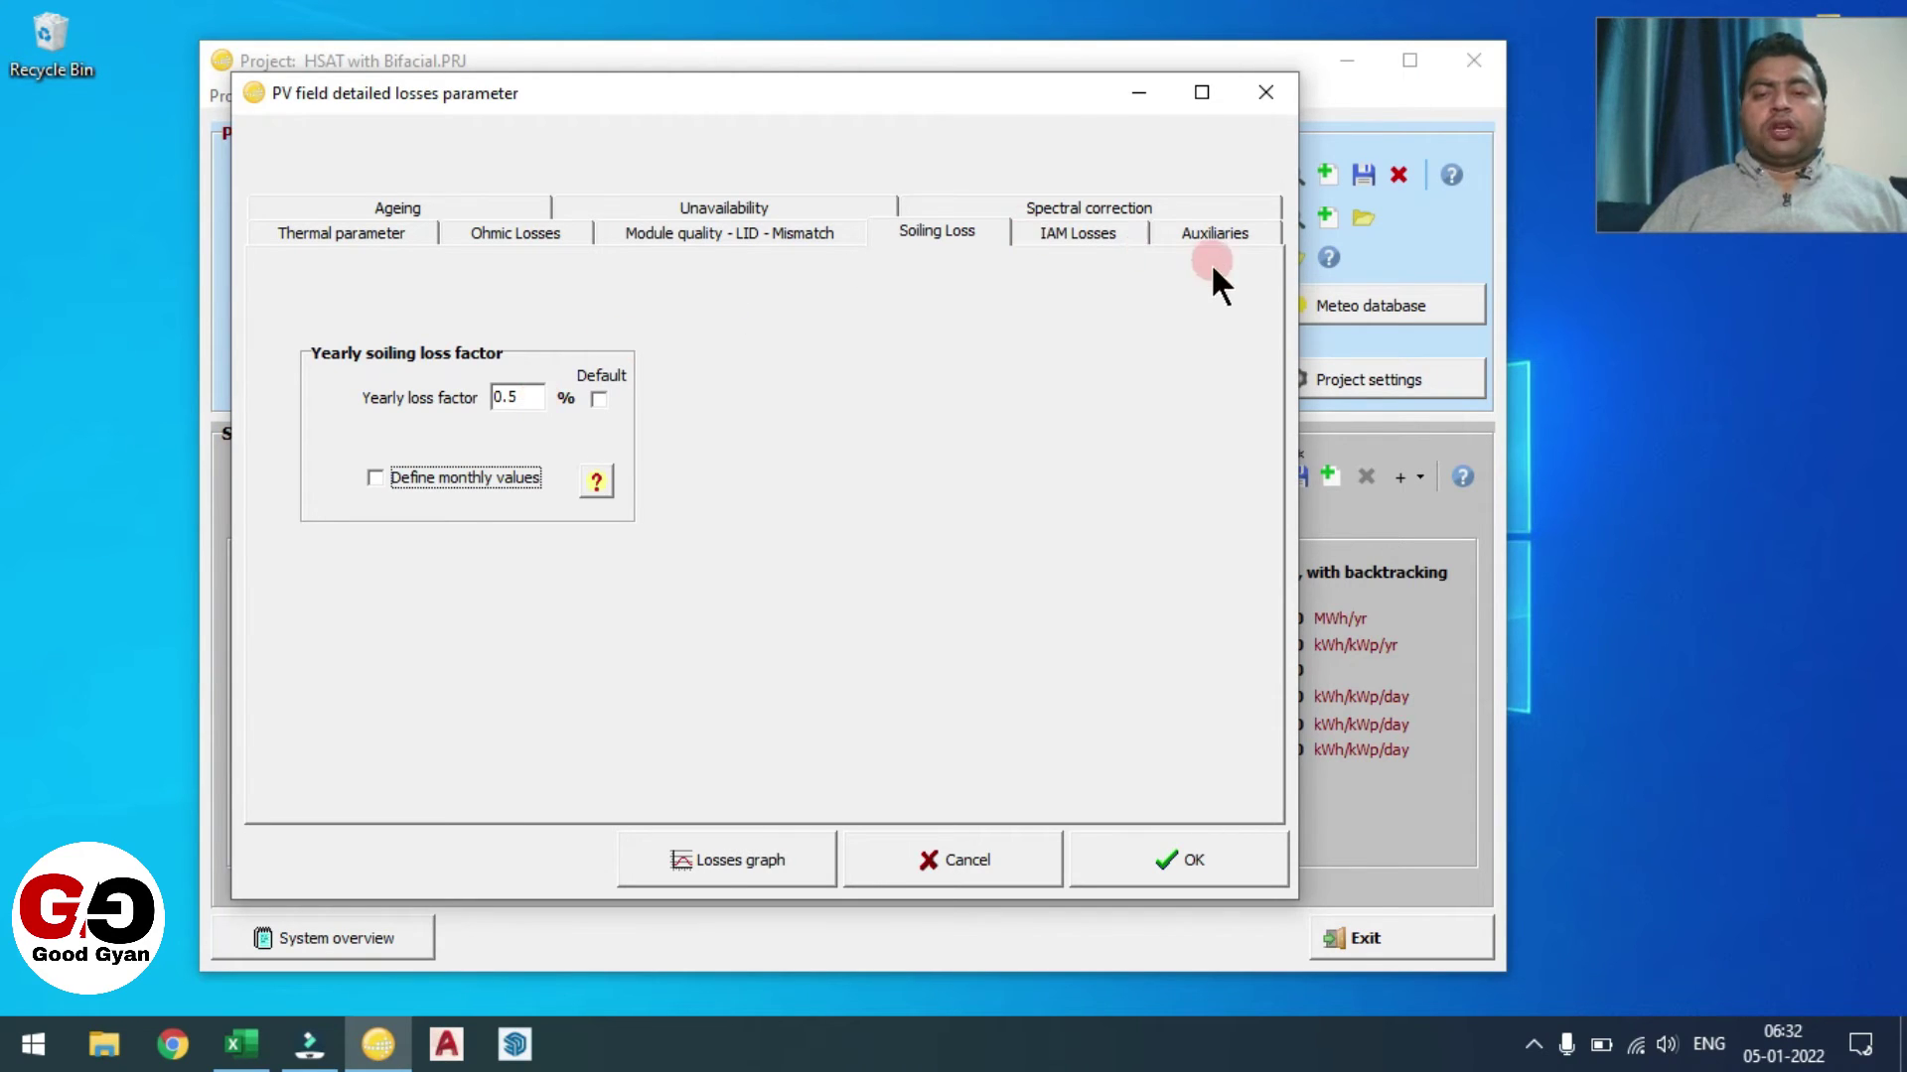
# - Check the incidence angle modifier losses and enable the definition of auxiliaries consumption
pyautogui.click(1097, 235)
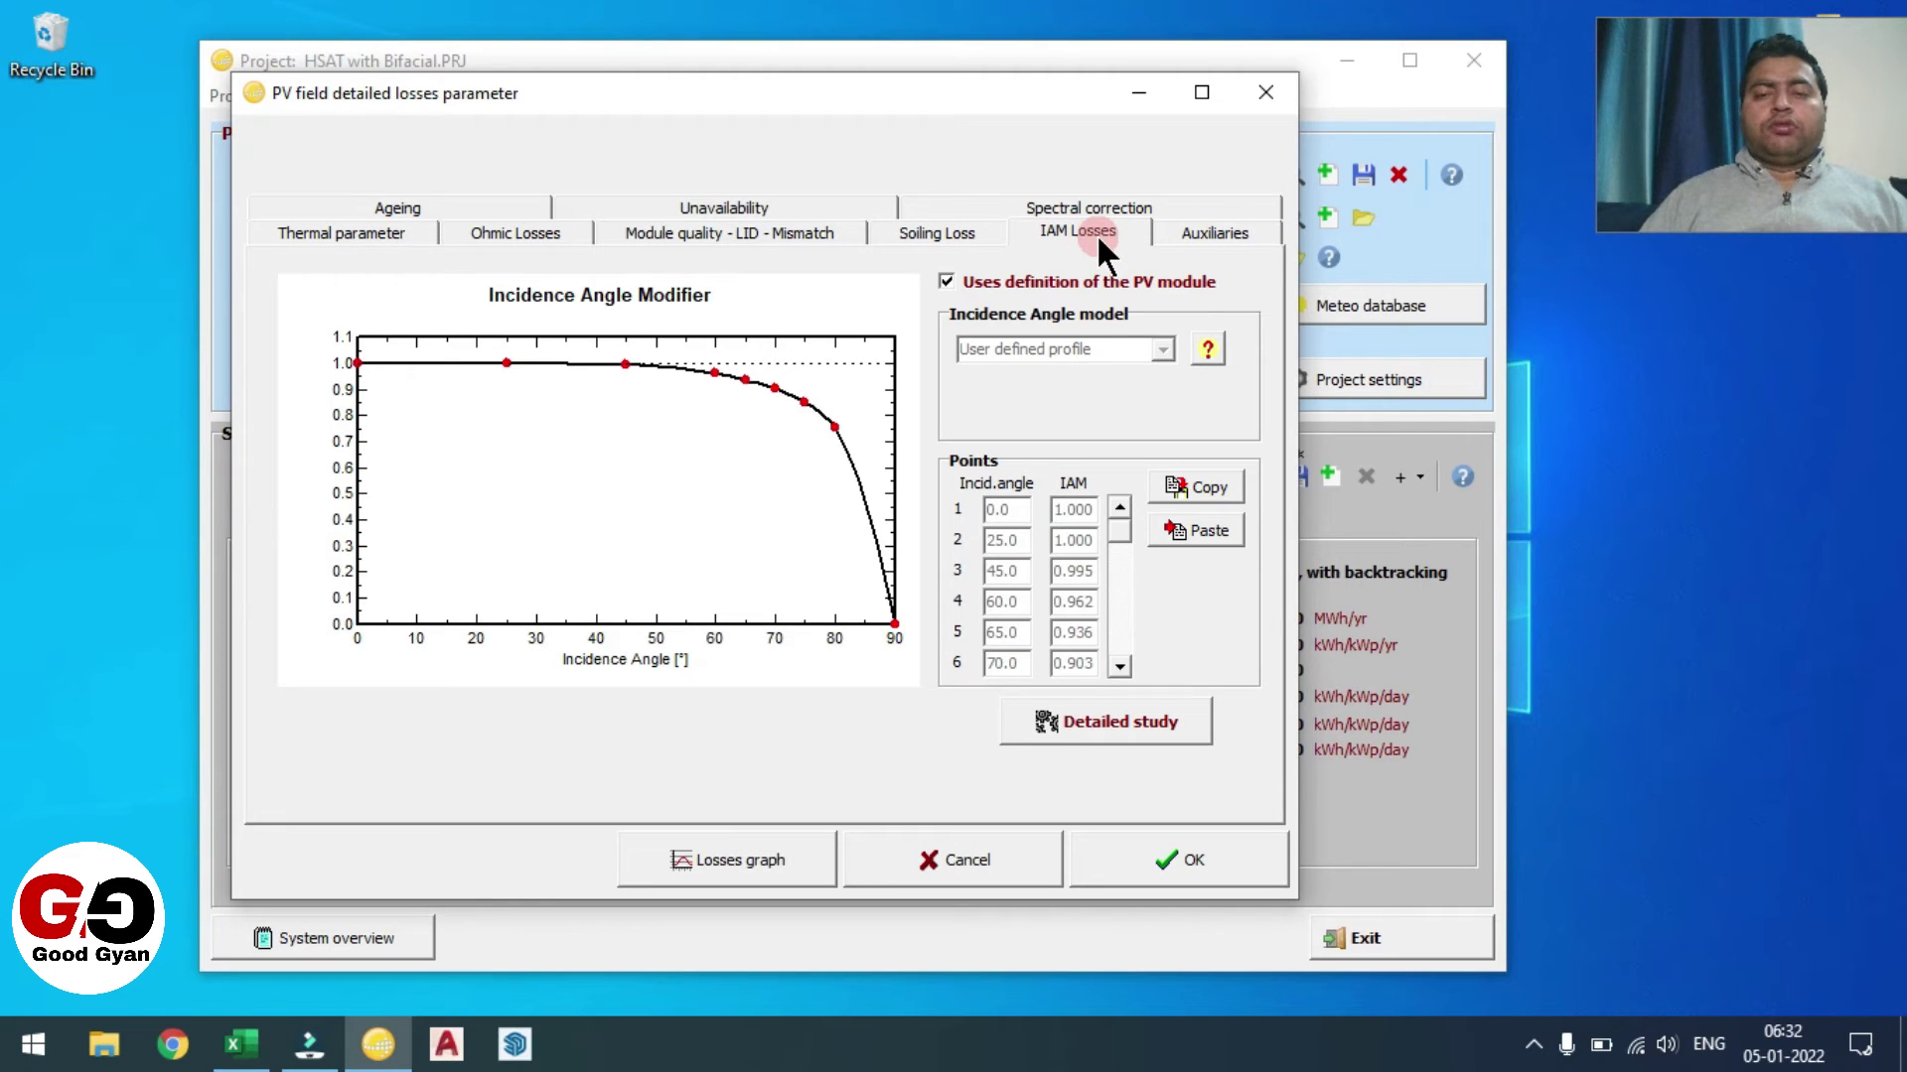
pyautogui.click(1213, 231)
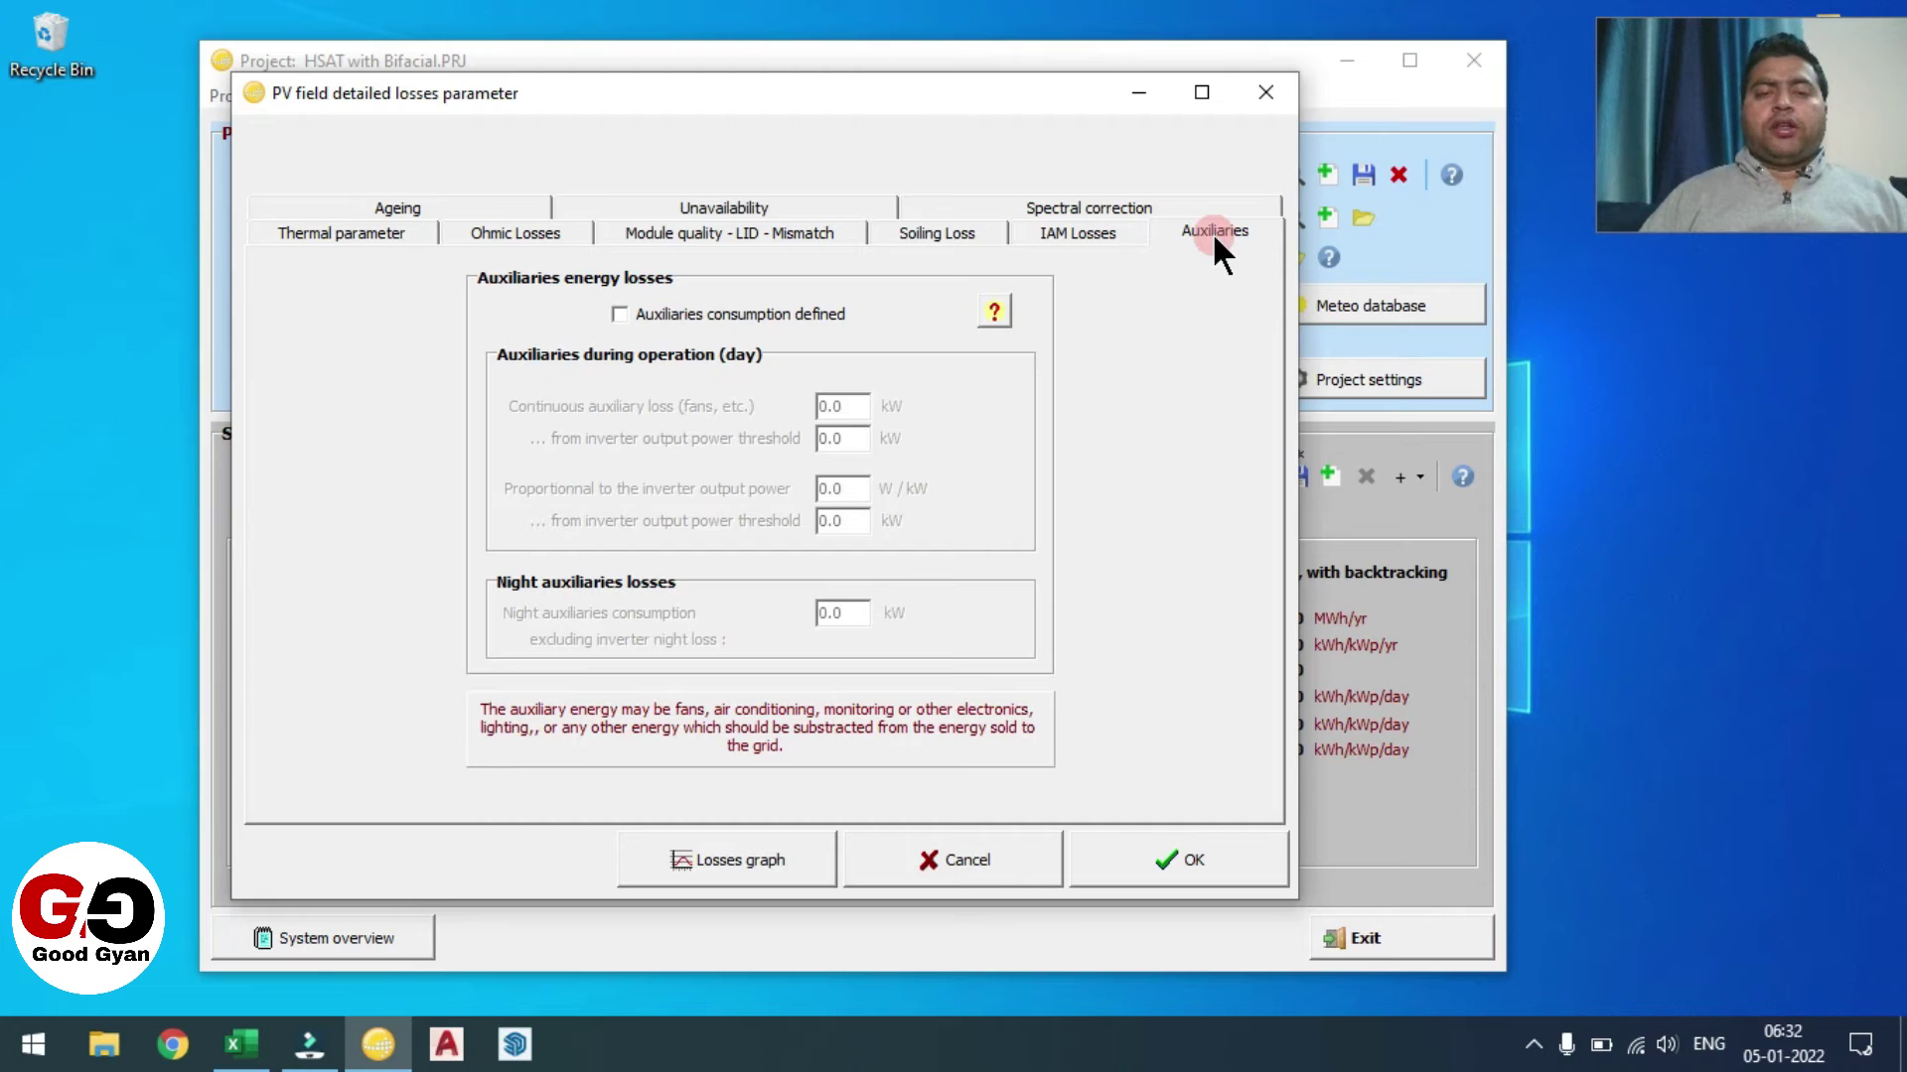
pyautogui.click(860, 356)
pyautogui.click(664, 310)
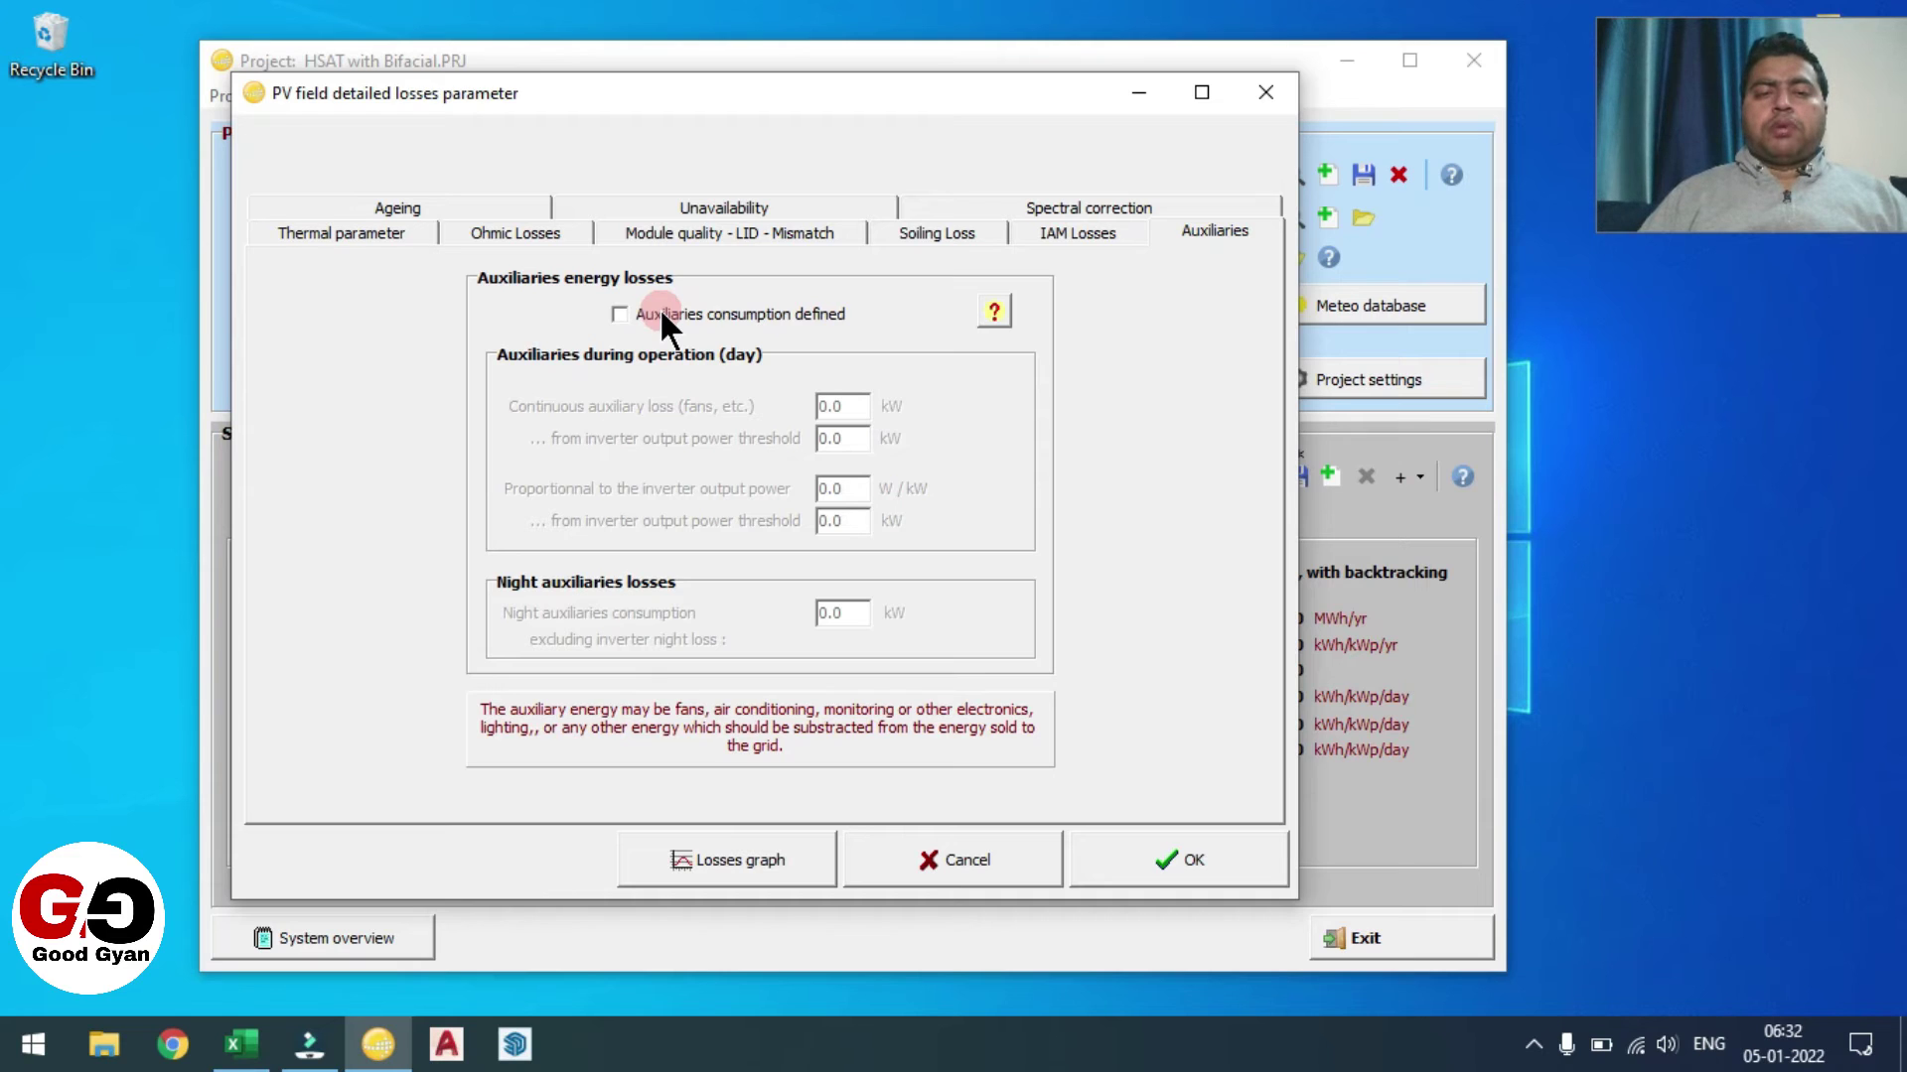
pyautogui.click(663, 315)
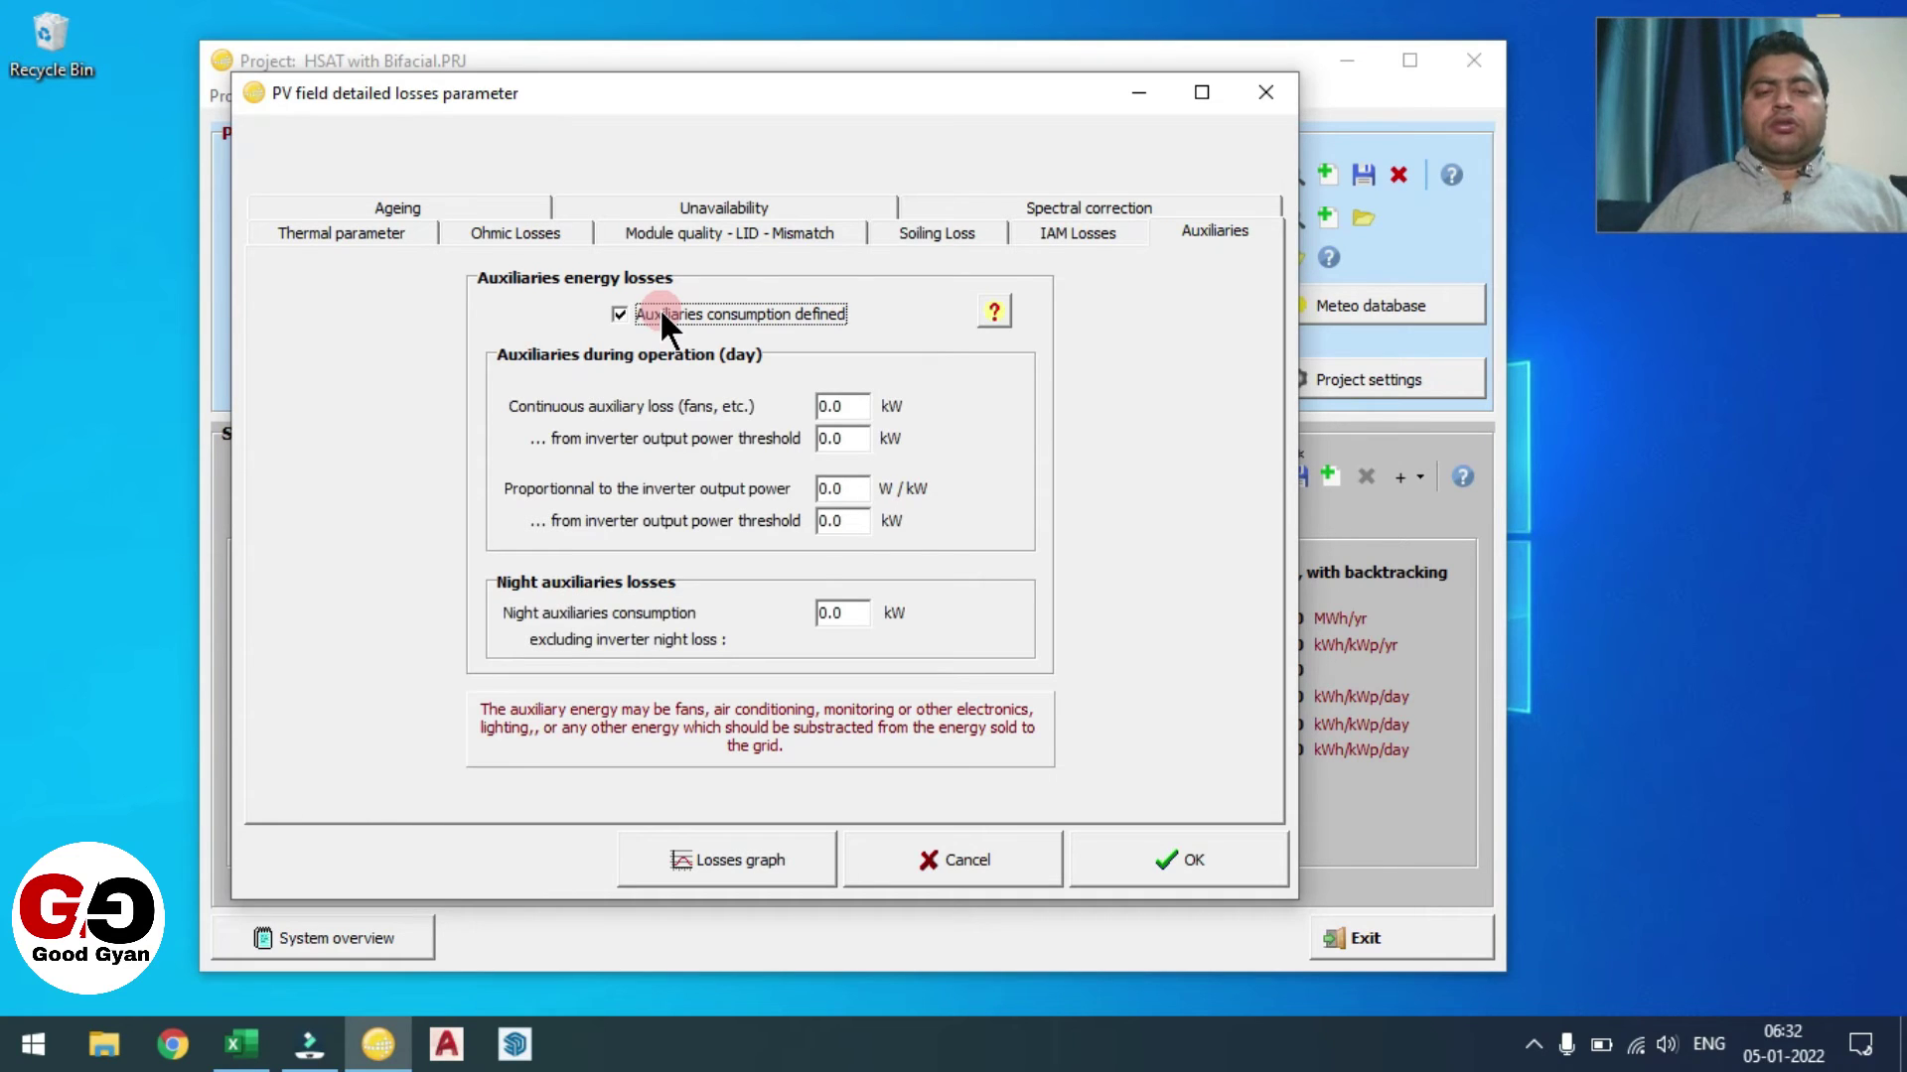
# - Enter 0.03 W/kW as the daytime auxiliary loss proportional to the inverter output power
pyautogui.click(852, 447)
pyautogui.click(862, 496)
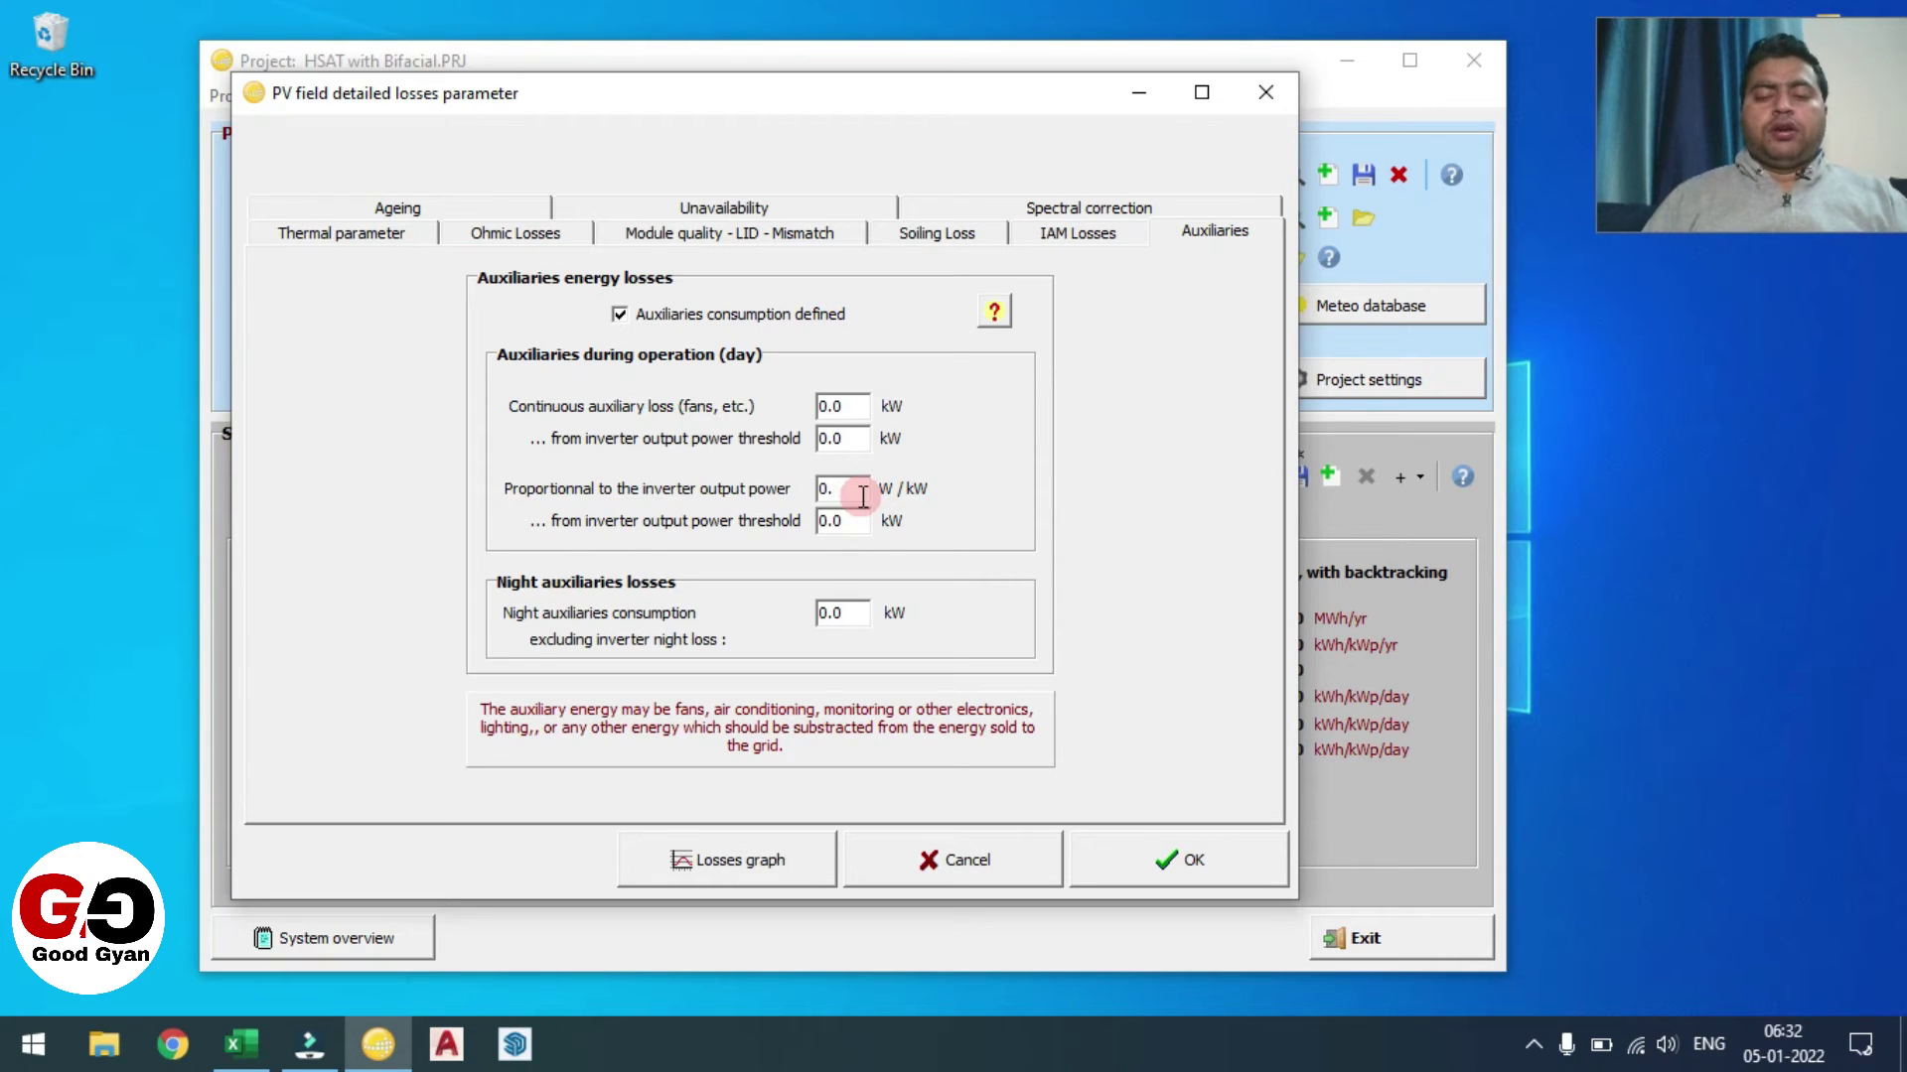
pyautogui.write('3')
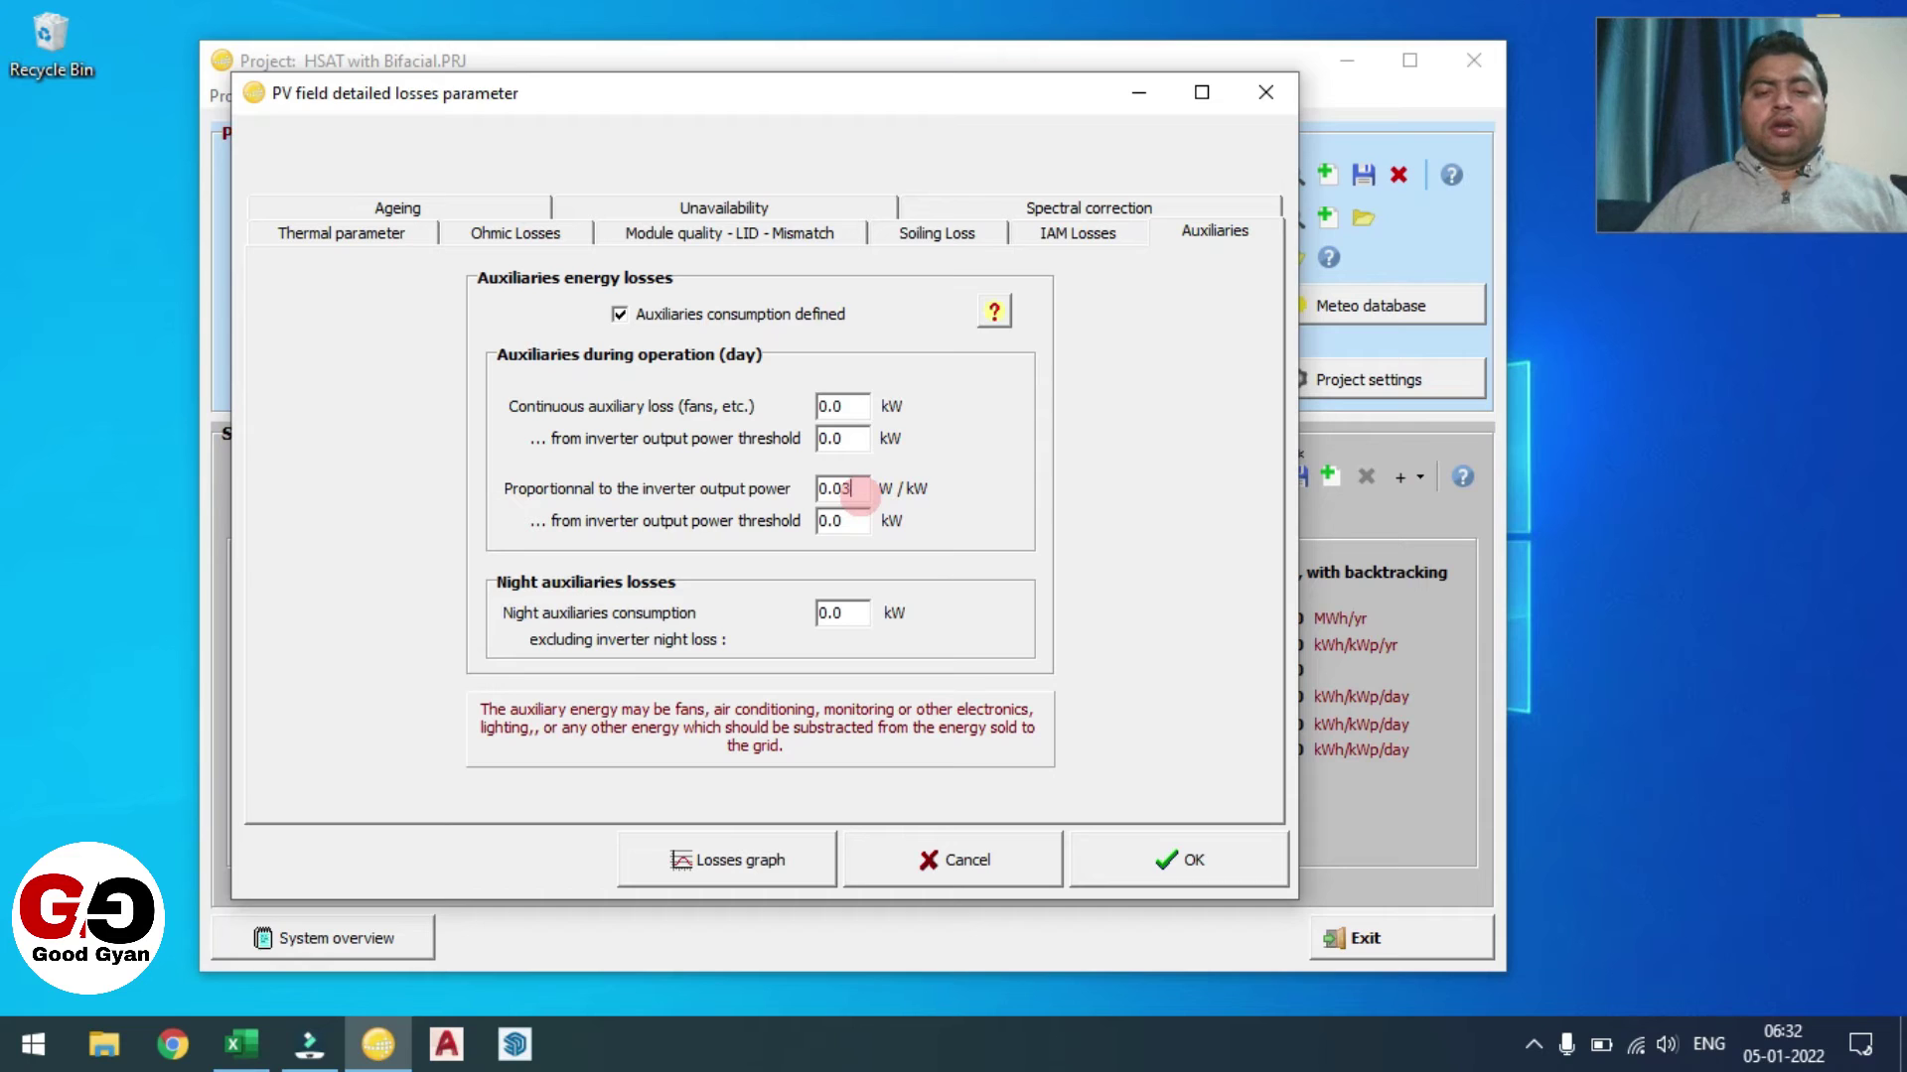
pyautogui.press('Tab')
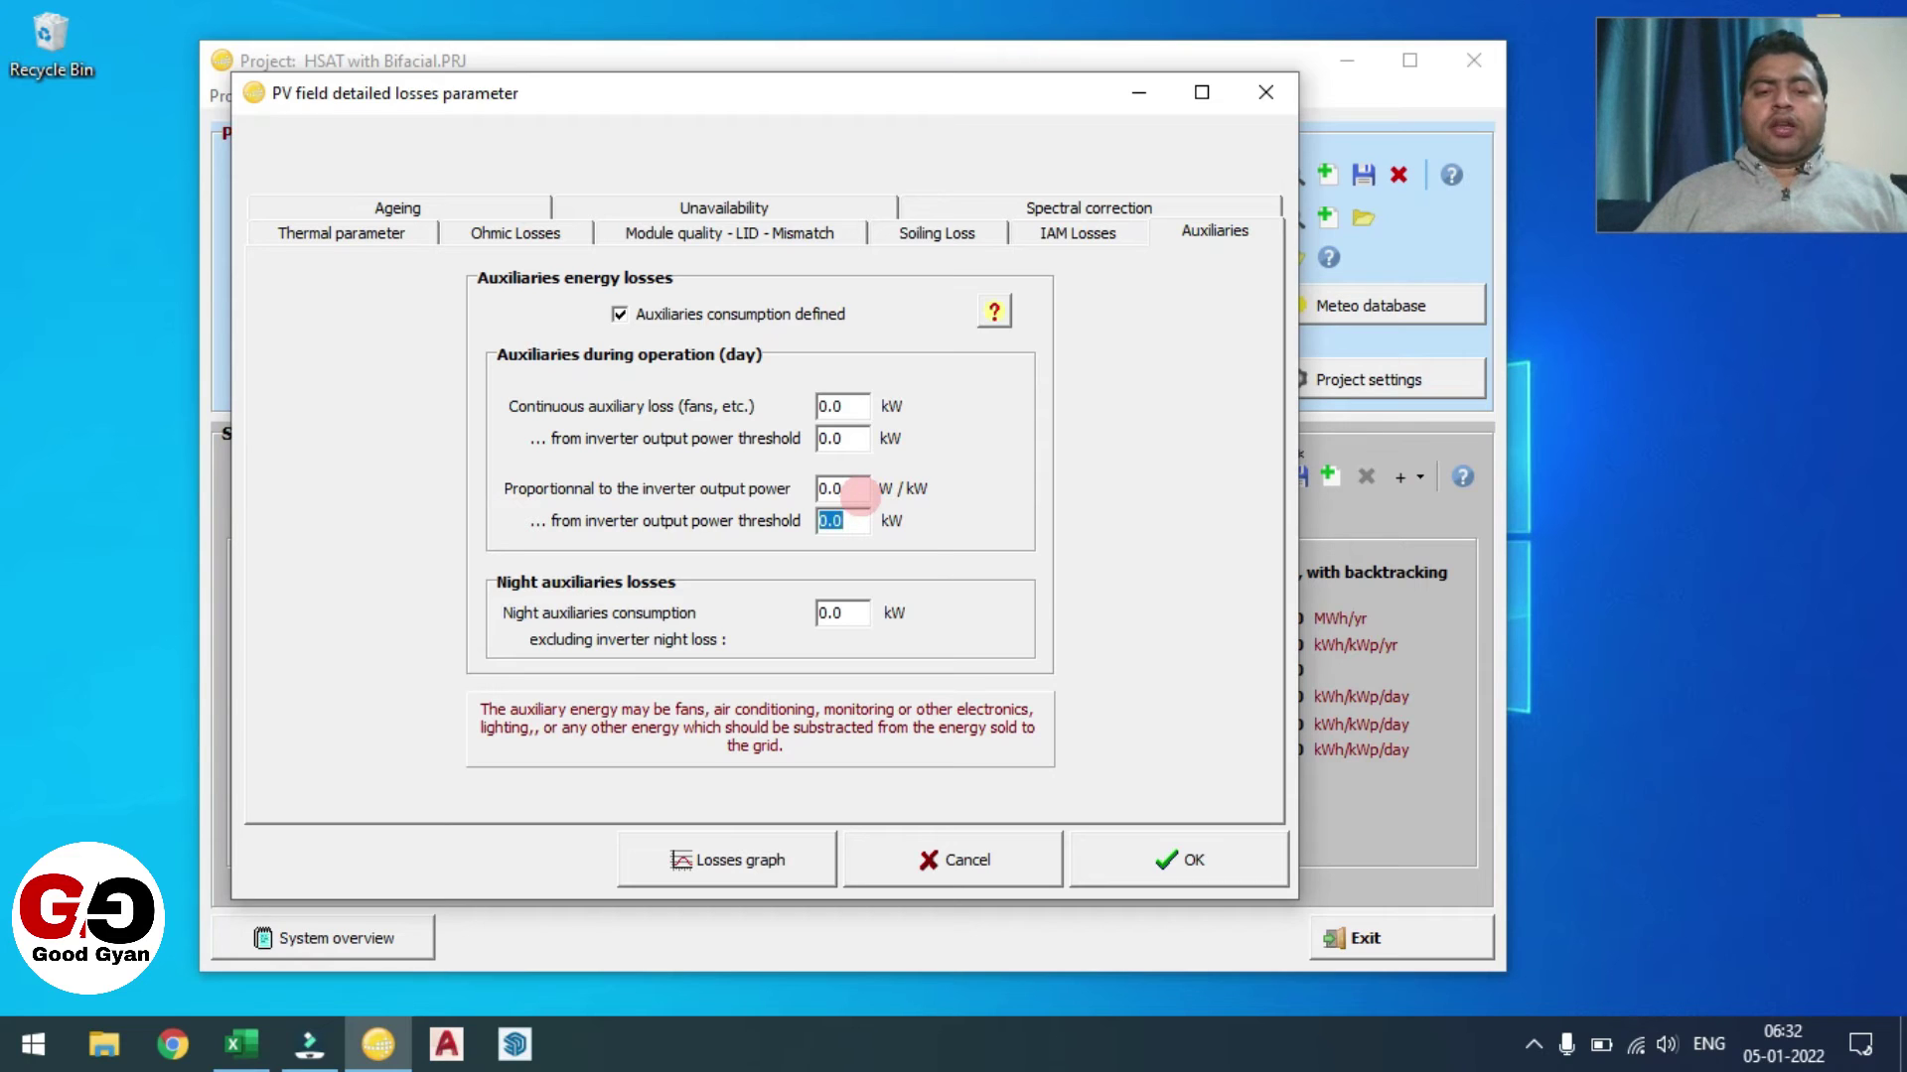
pyautogui.click(844, 488)
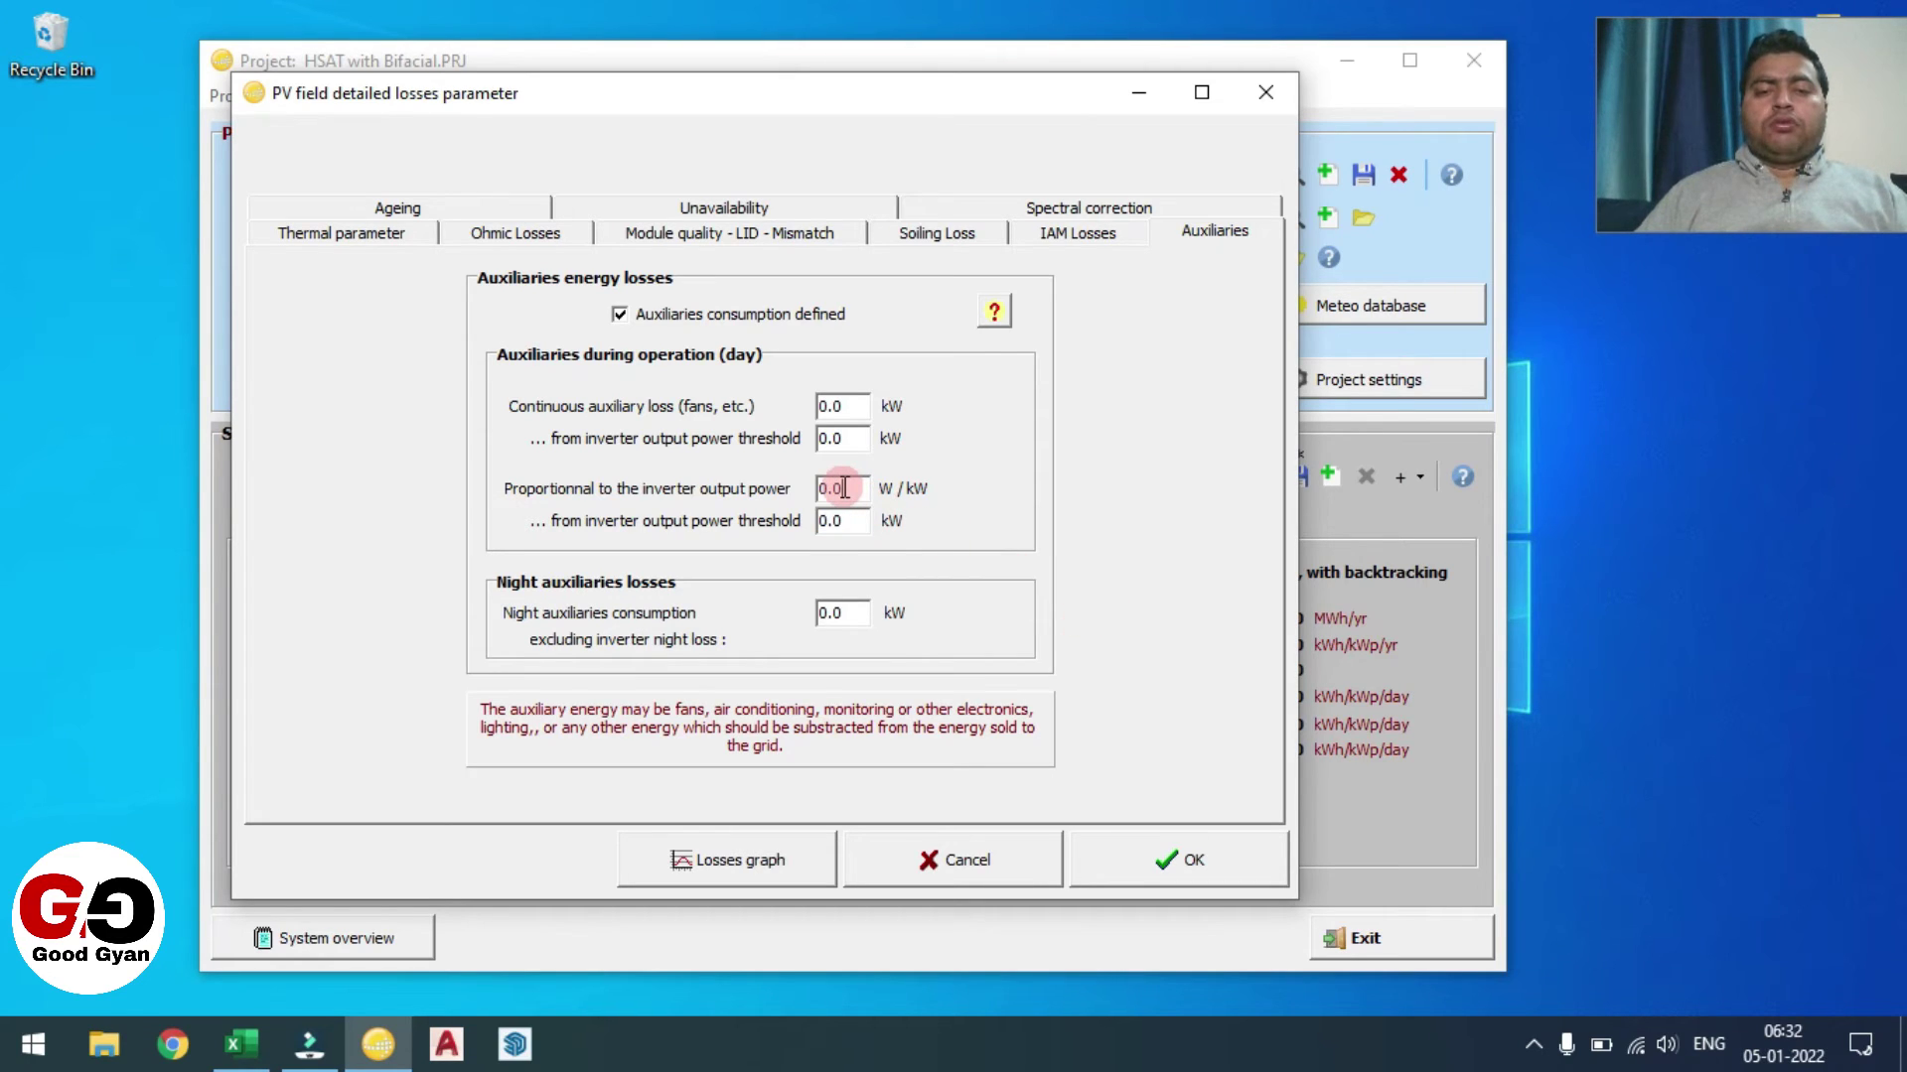
pyautogui.press('BackSpace')
pyautogui.write('03')
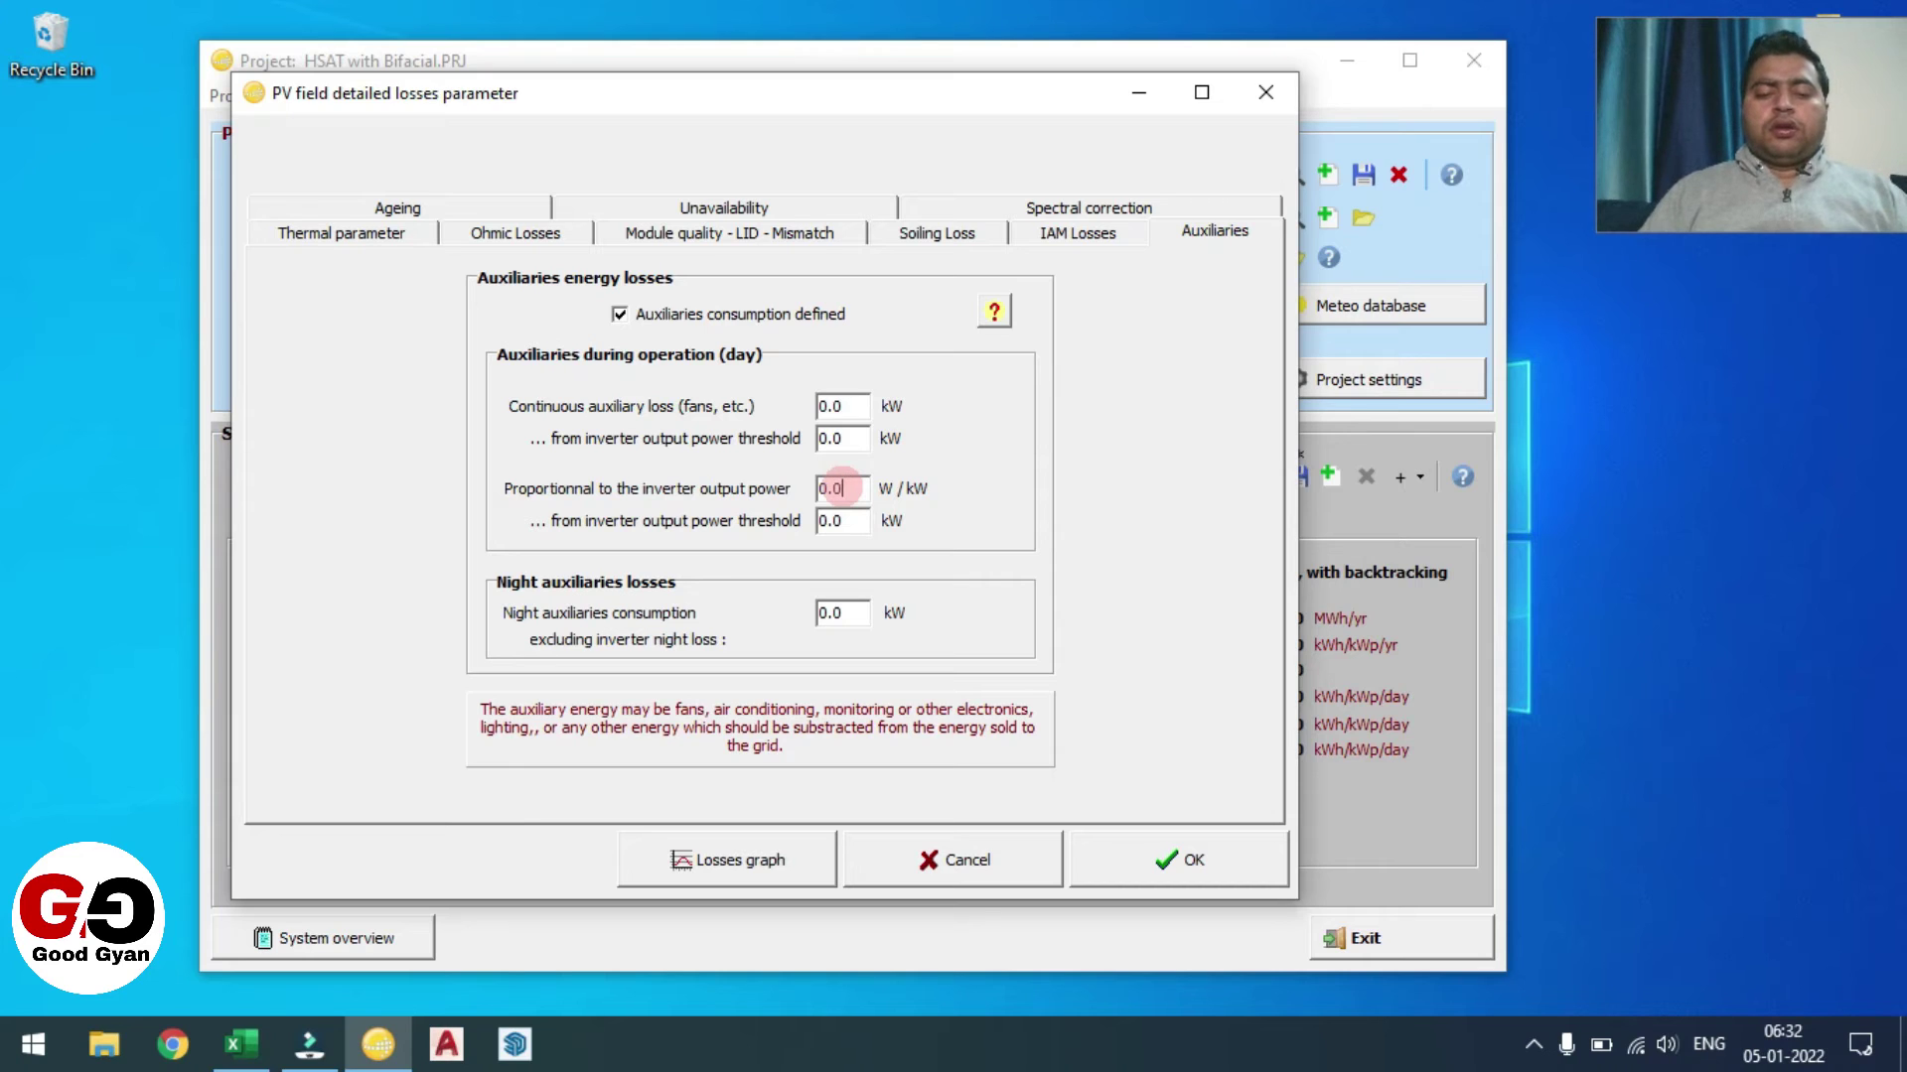
pyautogui.press('Tab')
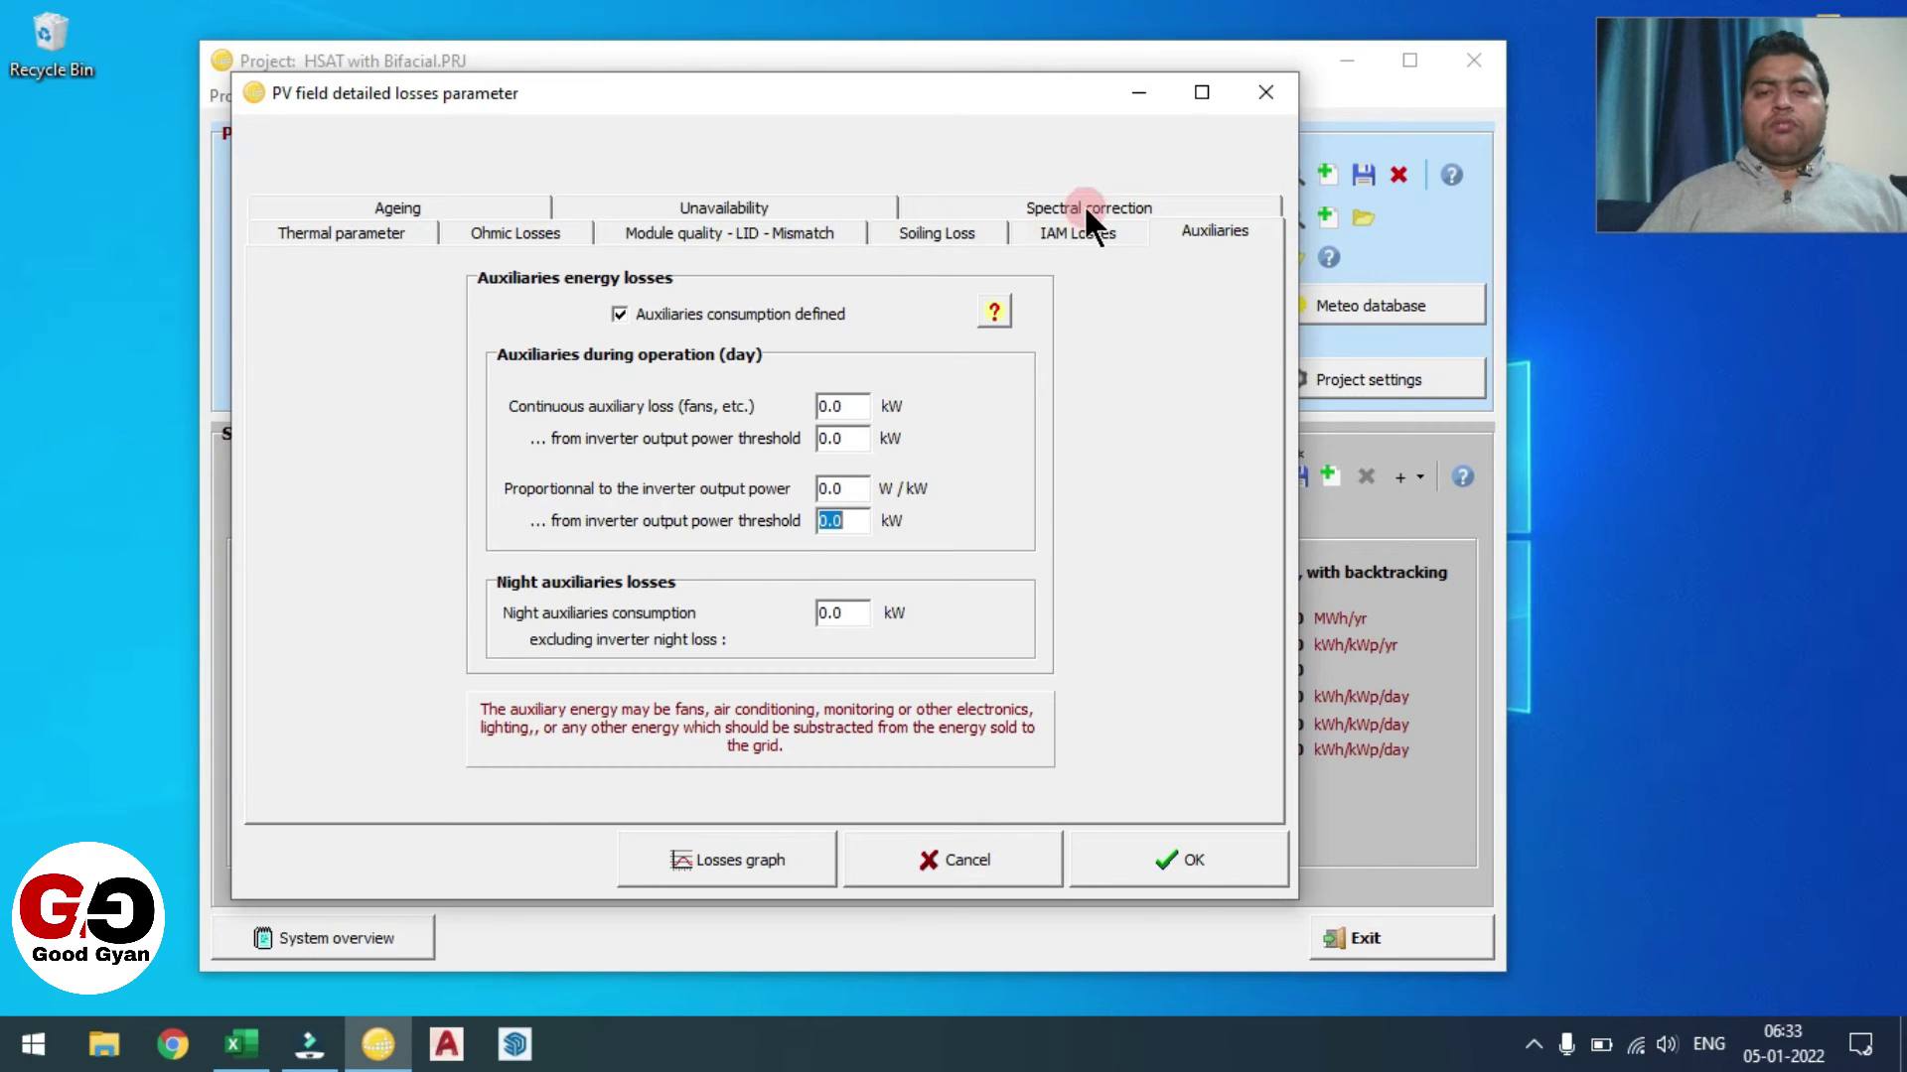
# - Set the system's unavailability time fraction to 1 %
pyautogui.click(736, 205)
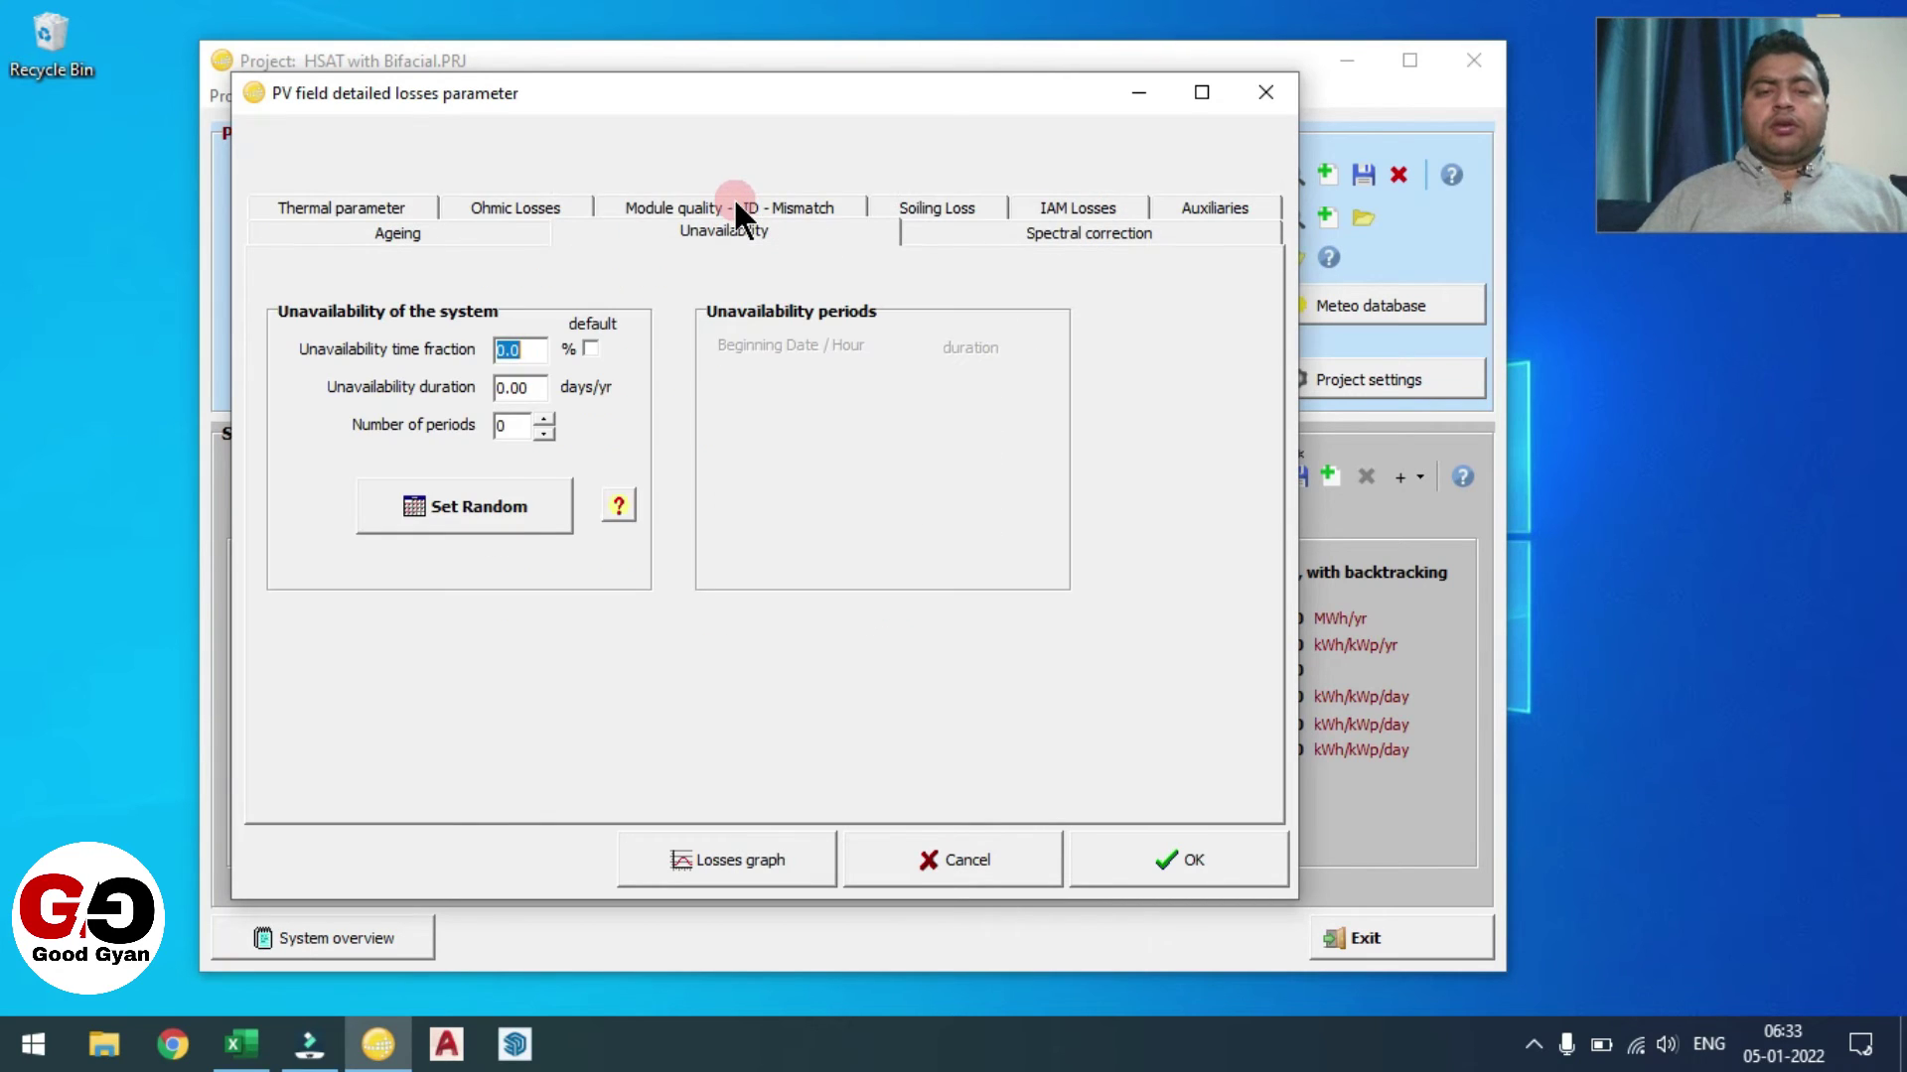
pyautogui.click(533, 354)
pyautogui.press('BackSpace')
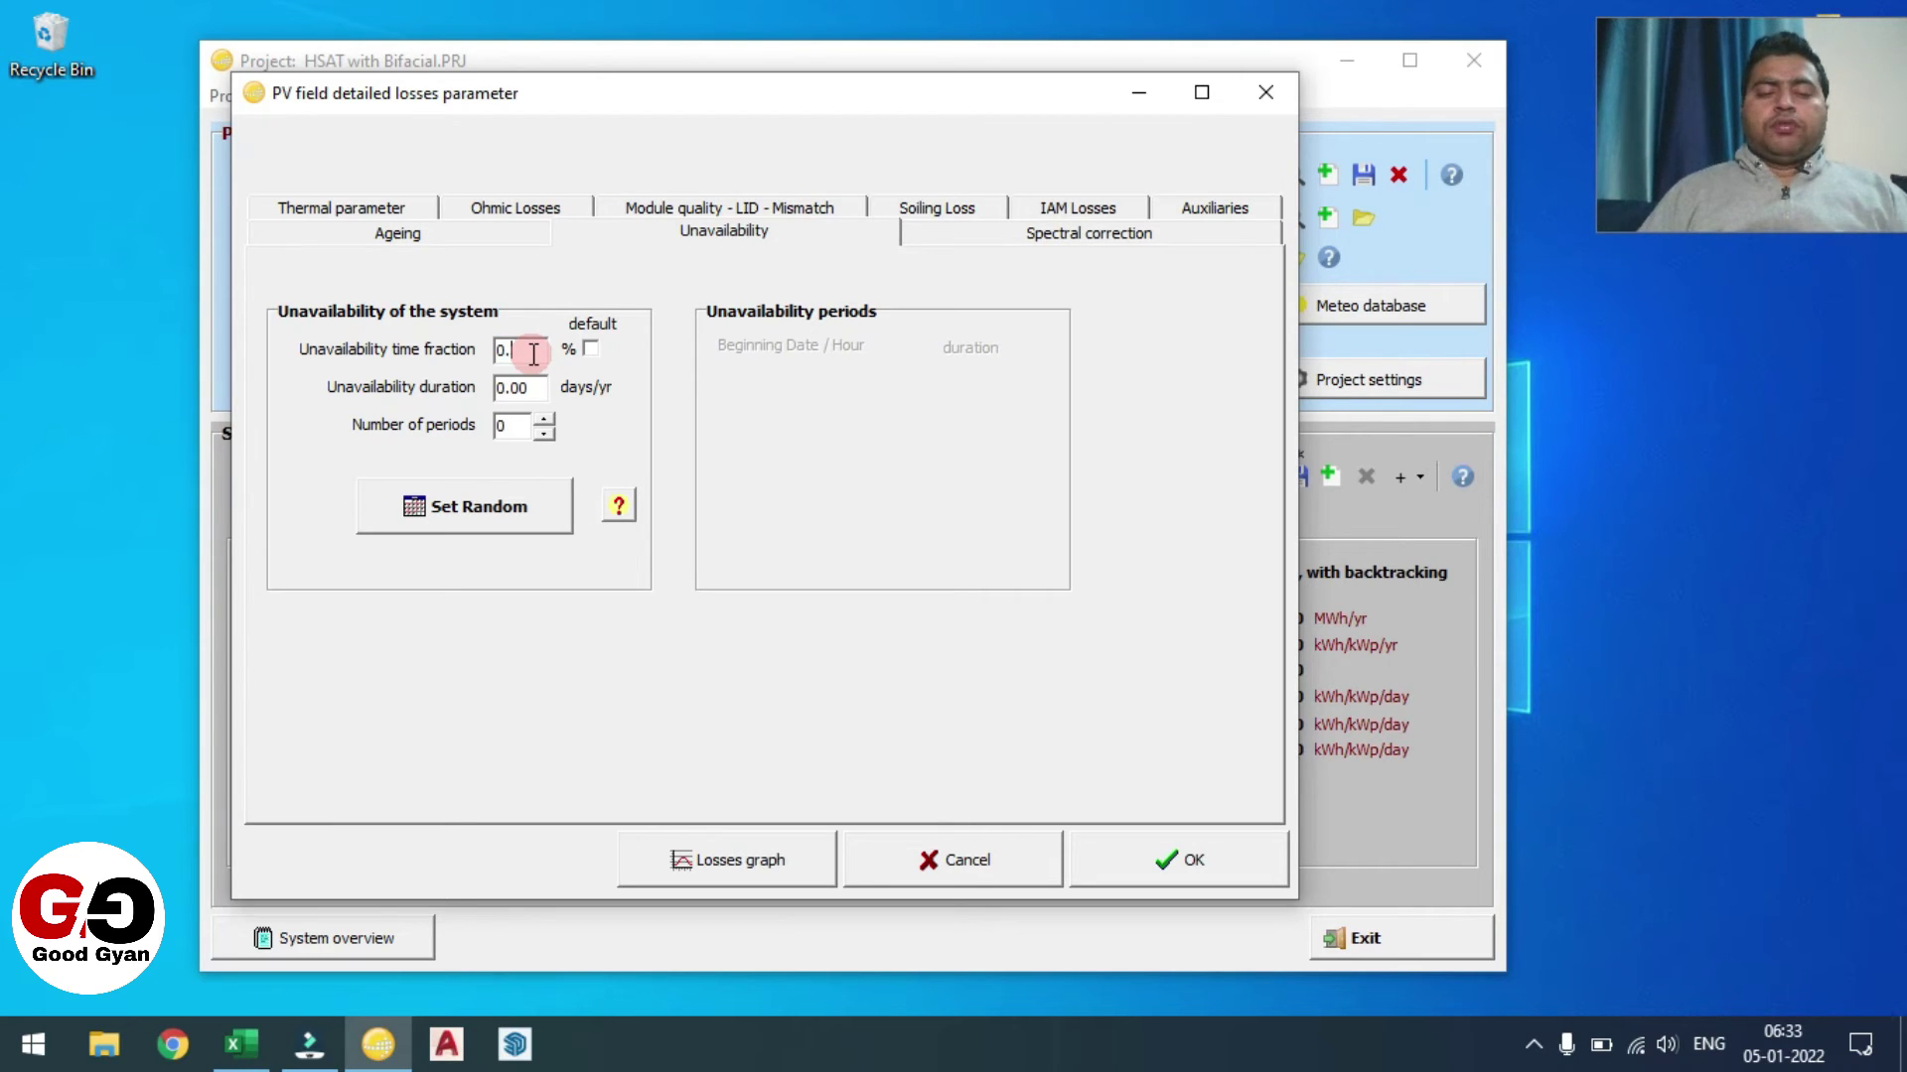
pyautogui.write('1')
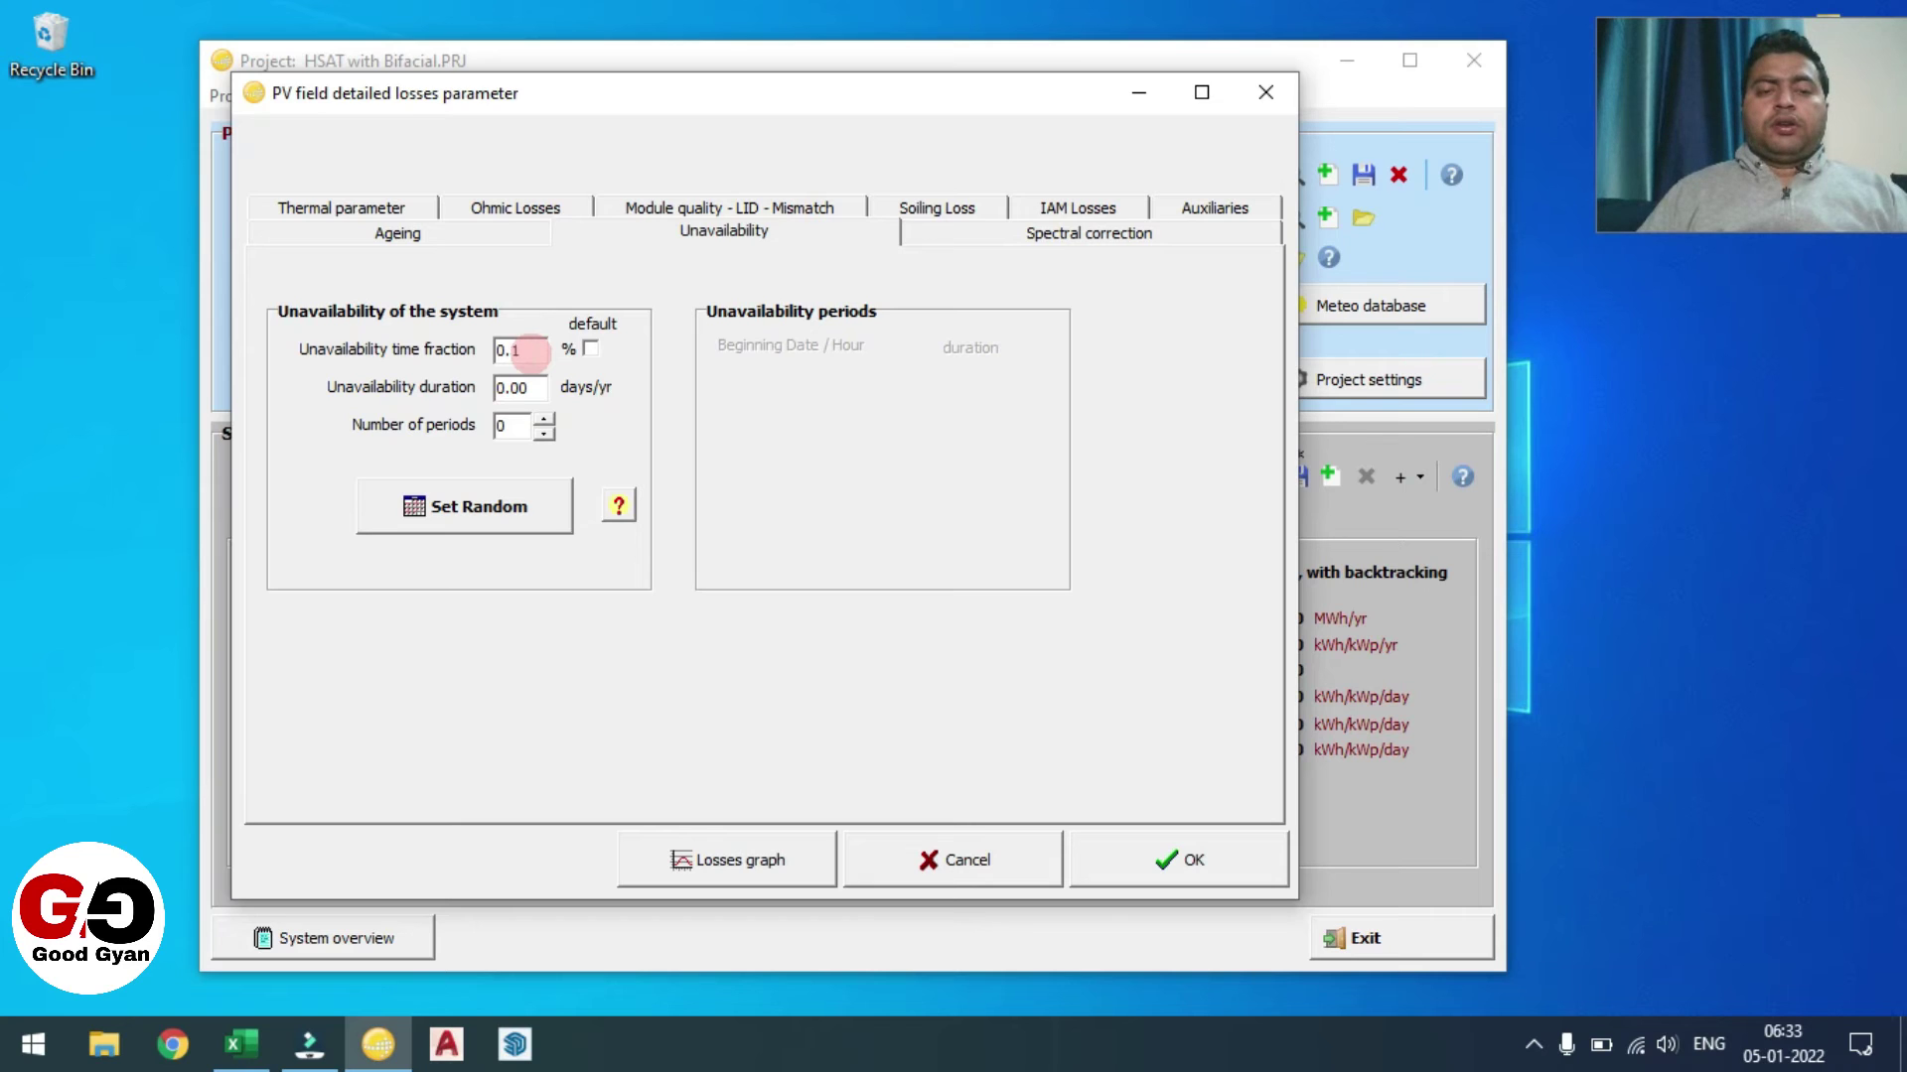
pyautogui.press('BackSpace')
pyautogui.press('BackSpace')
pyautogui.press('BackSpace')
pyautogui.write('1')
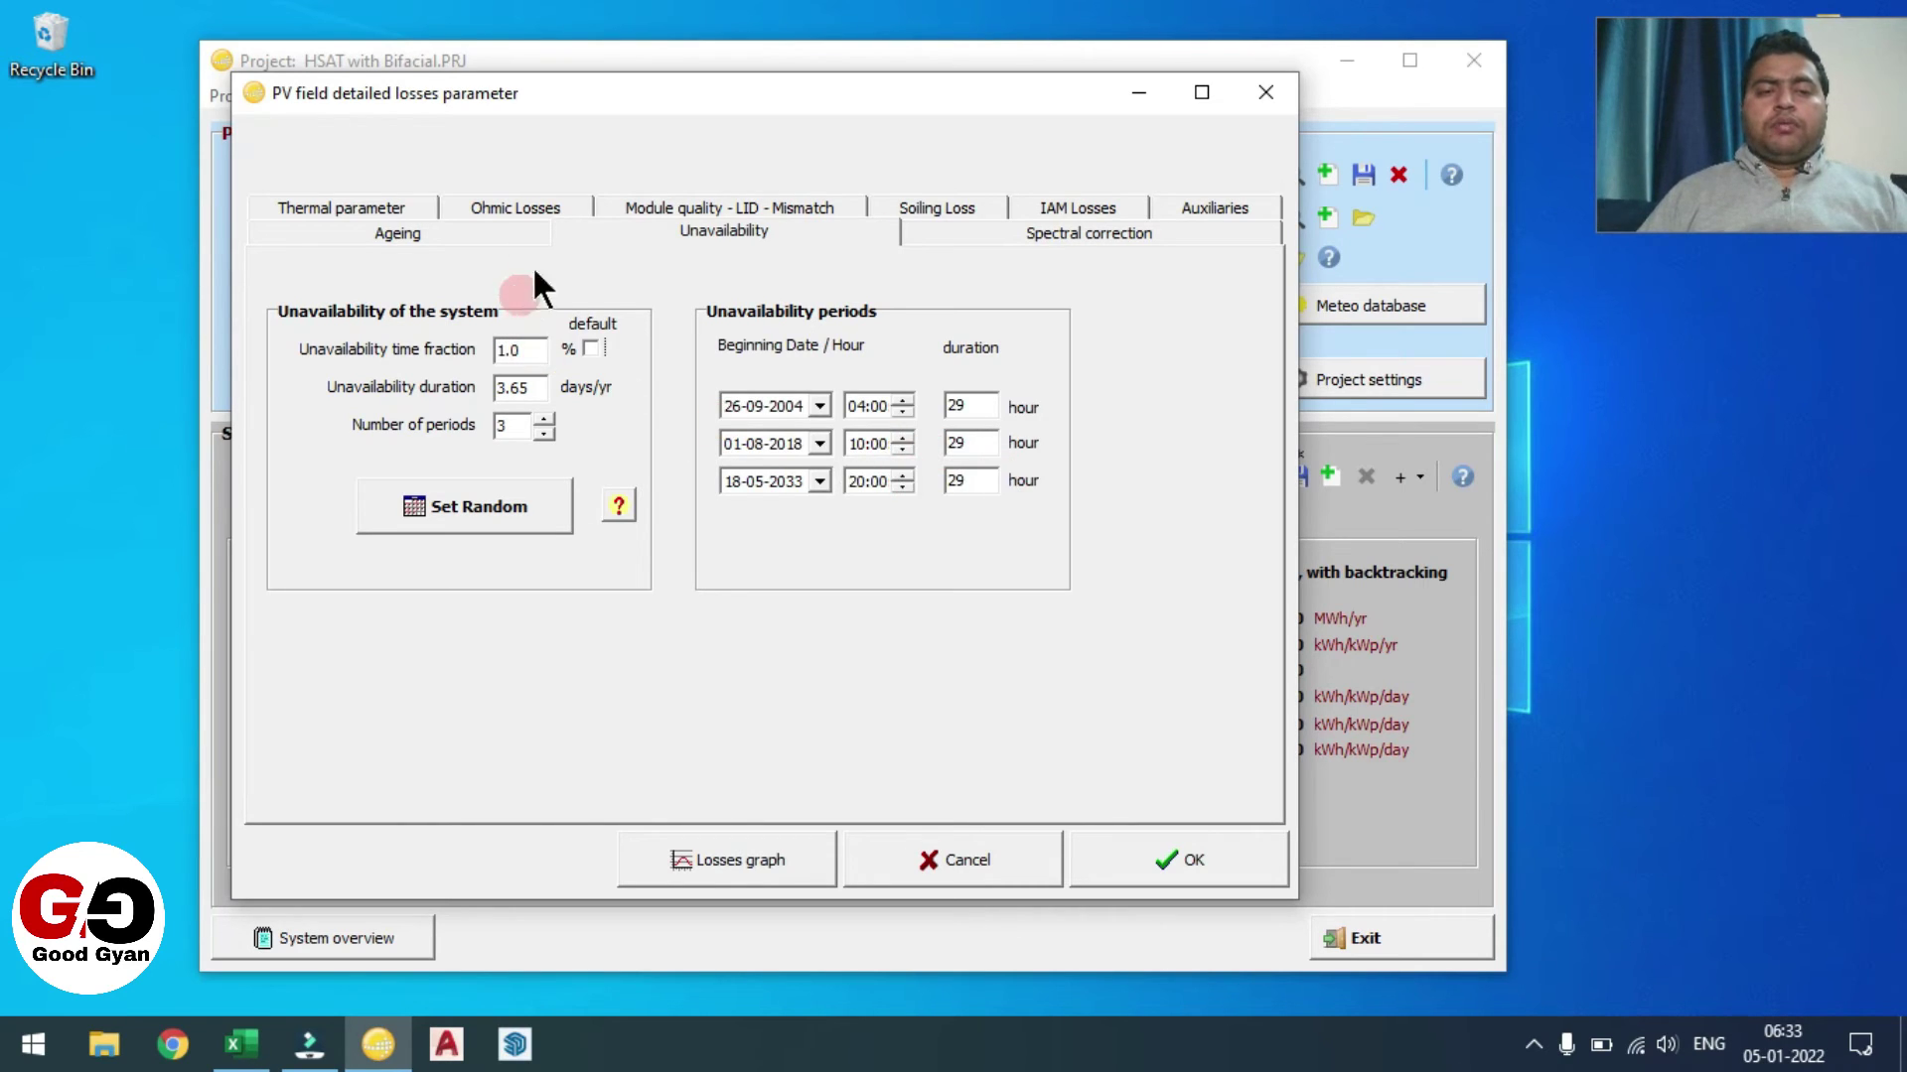
# - Enable module degradation in the simulation for year no. 1 and accept the detailed losses
pyautogui.click(399, 235)
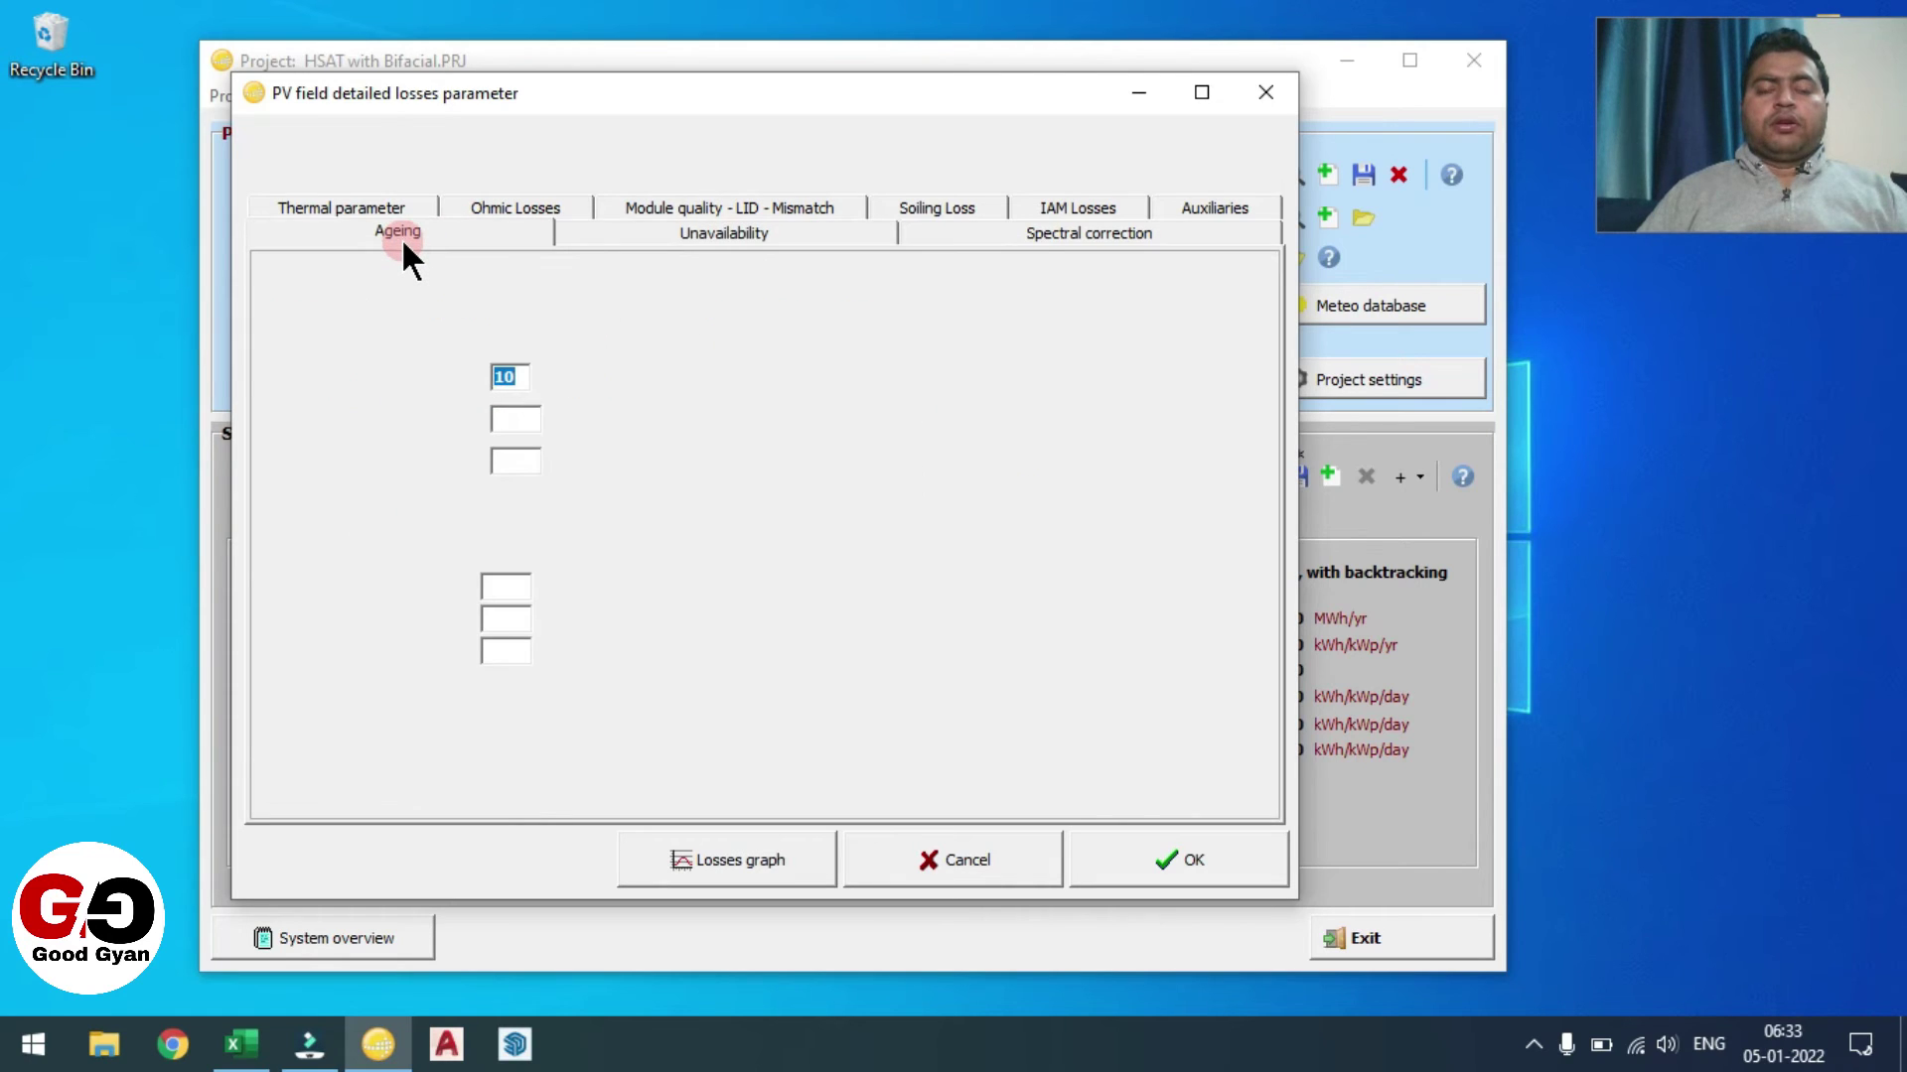
pyautogui.click(289, 304)
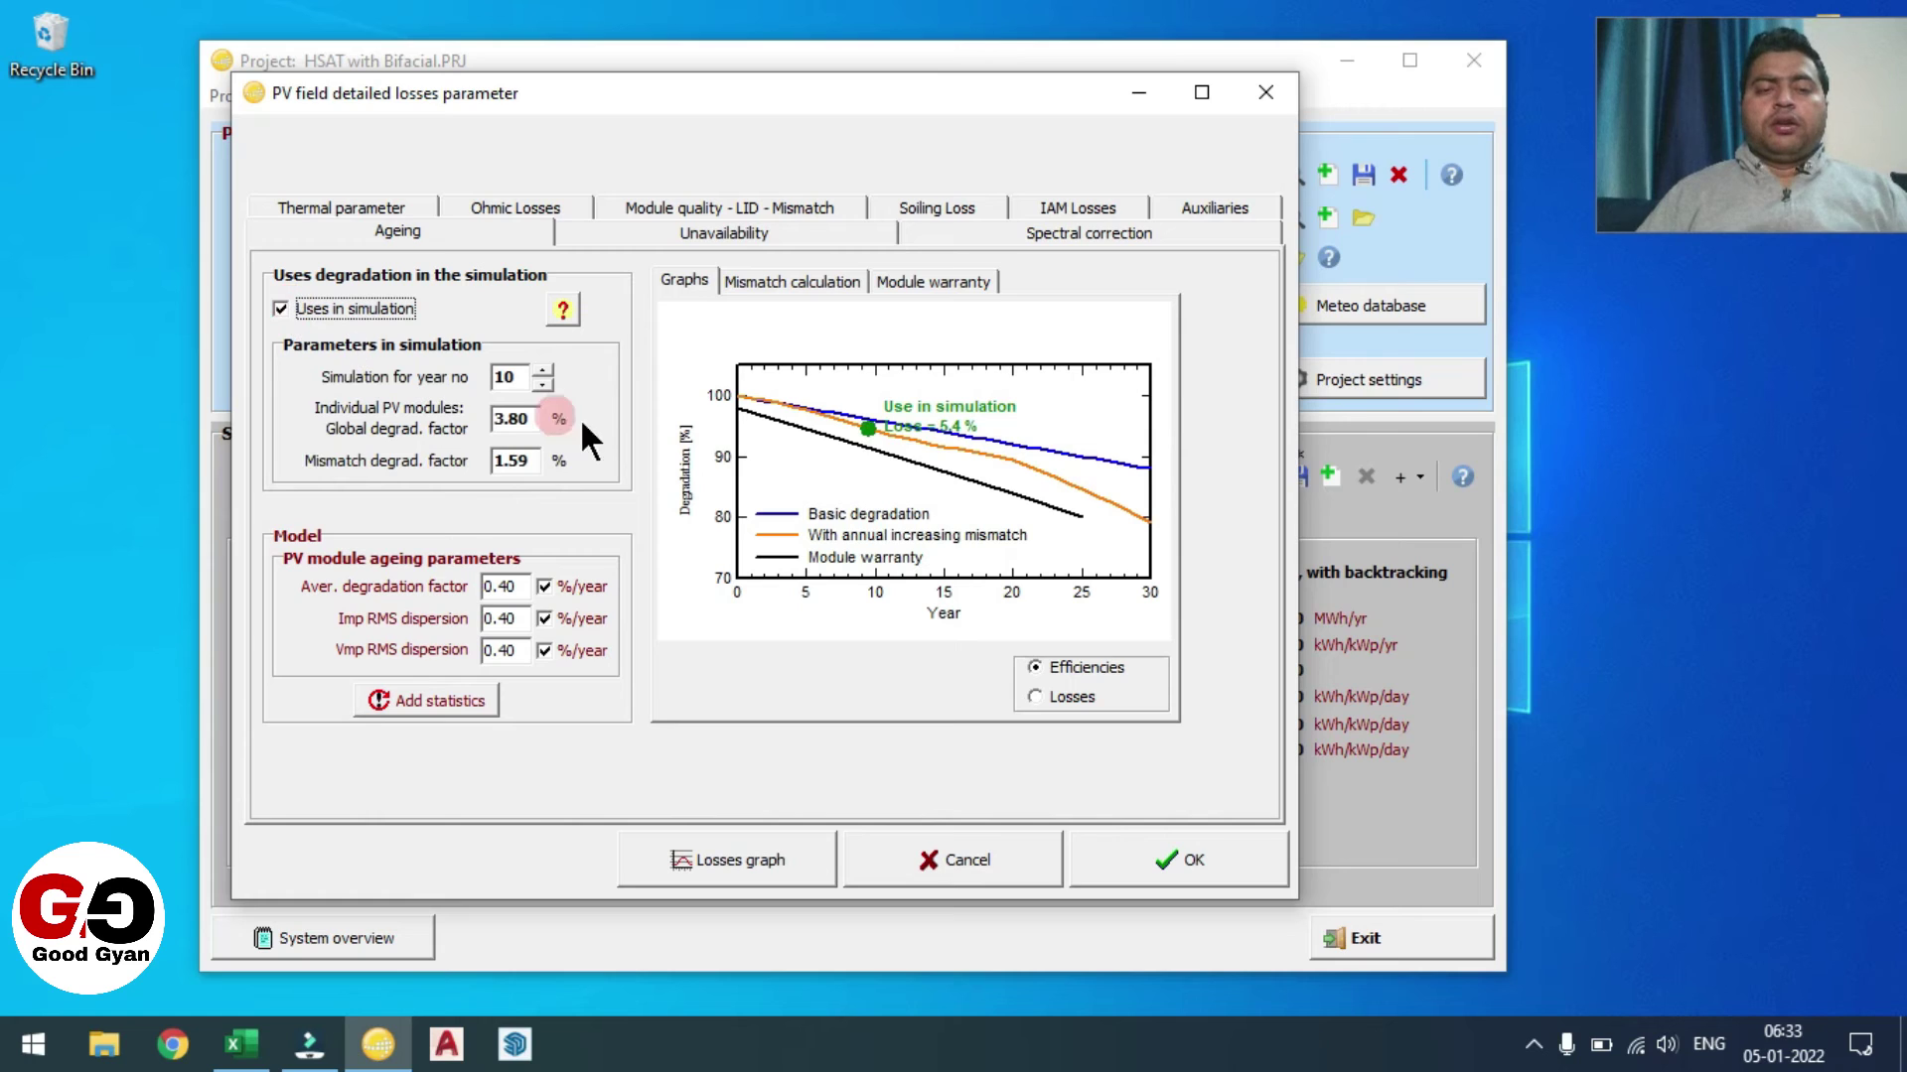
pyautogui.press('Tab')
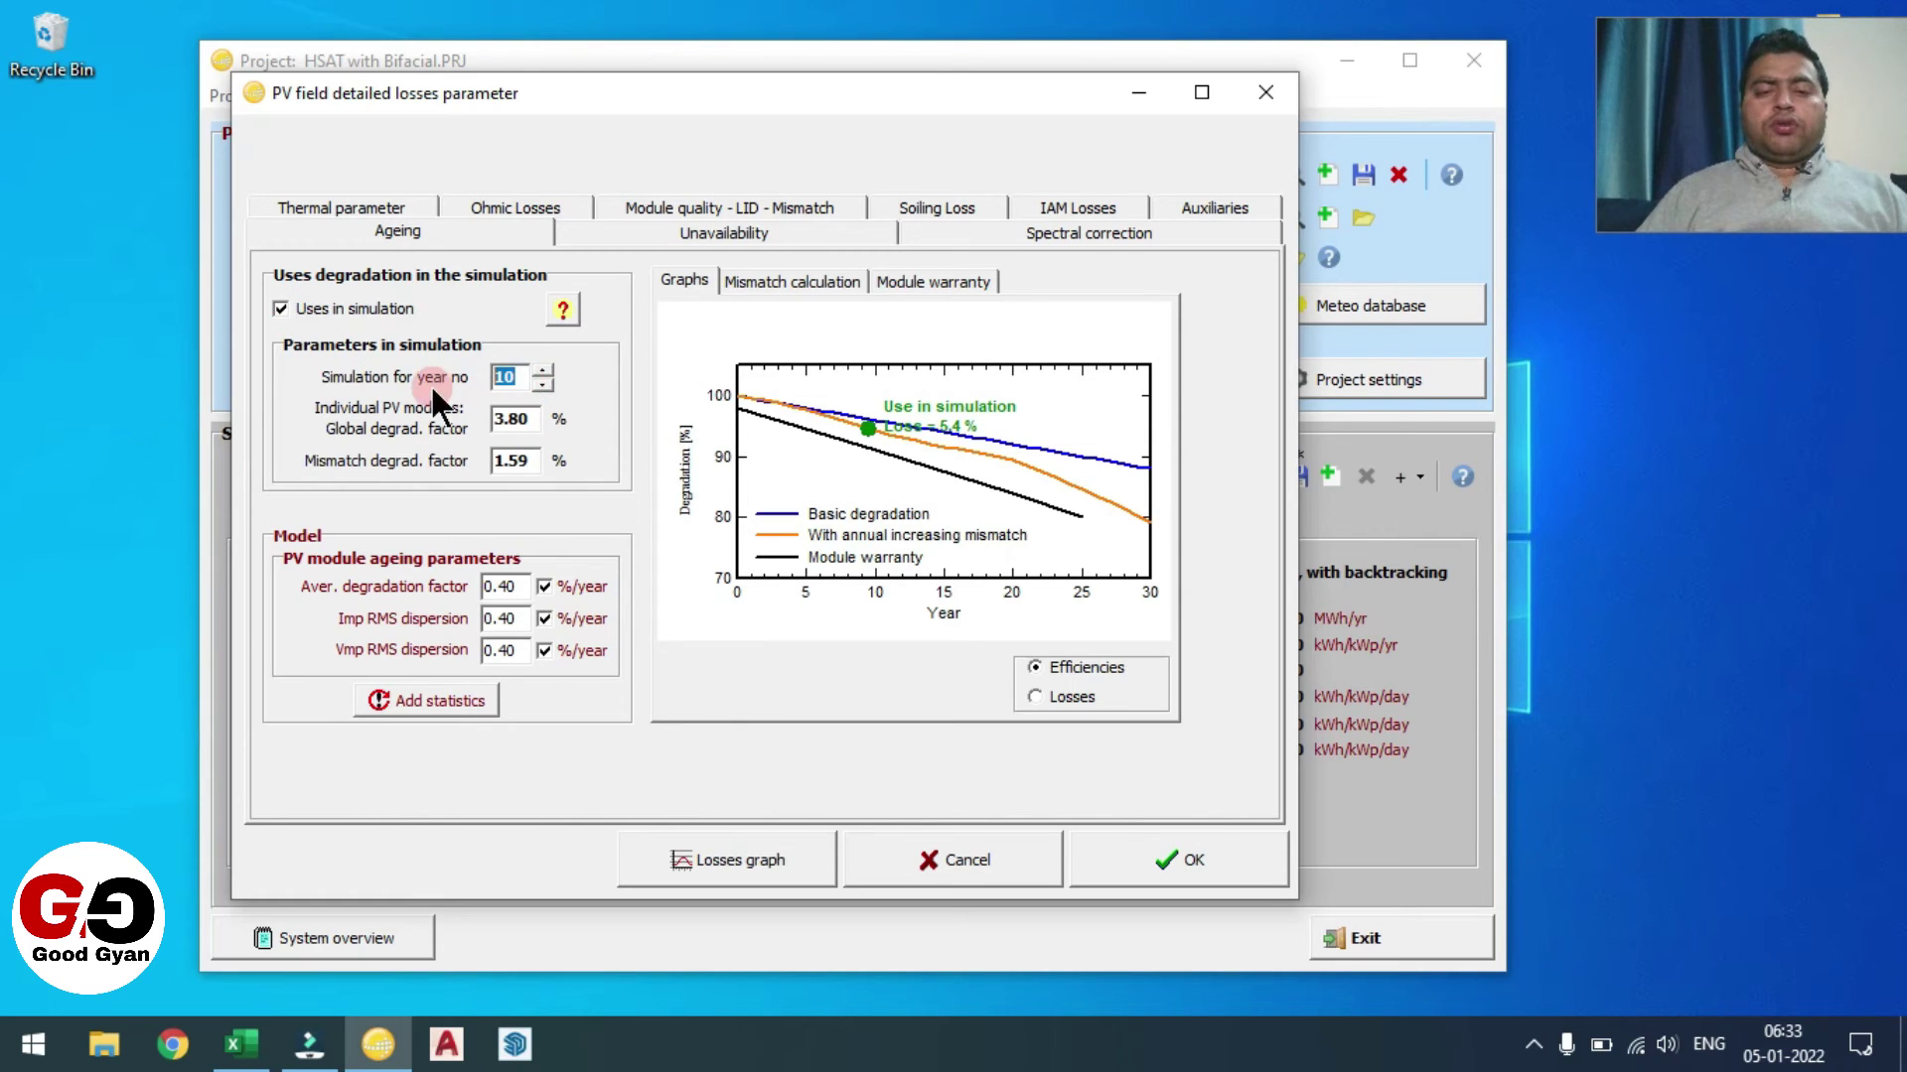
pyautogui.write('1')
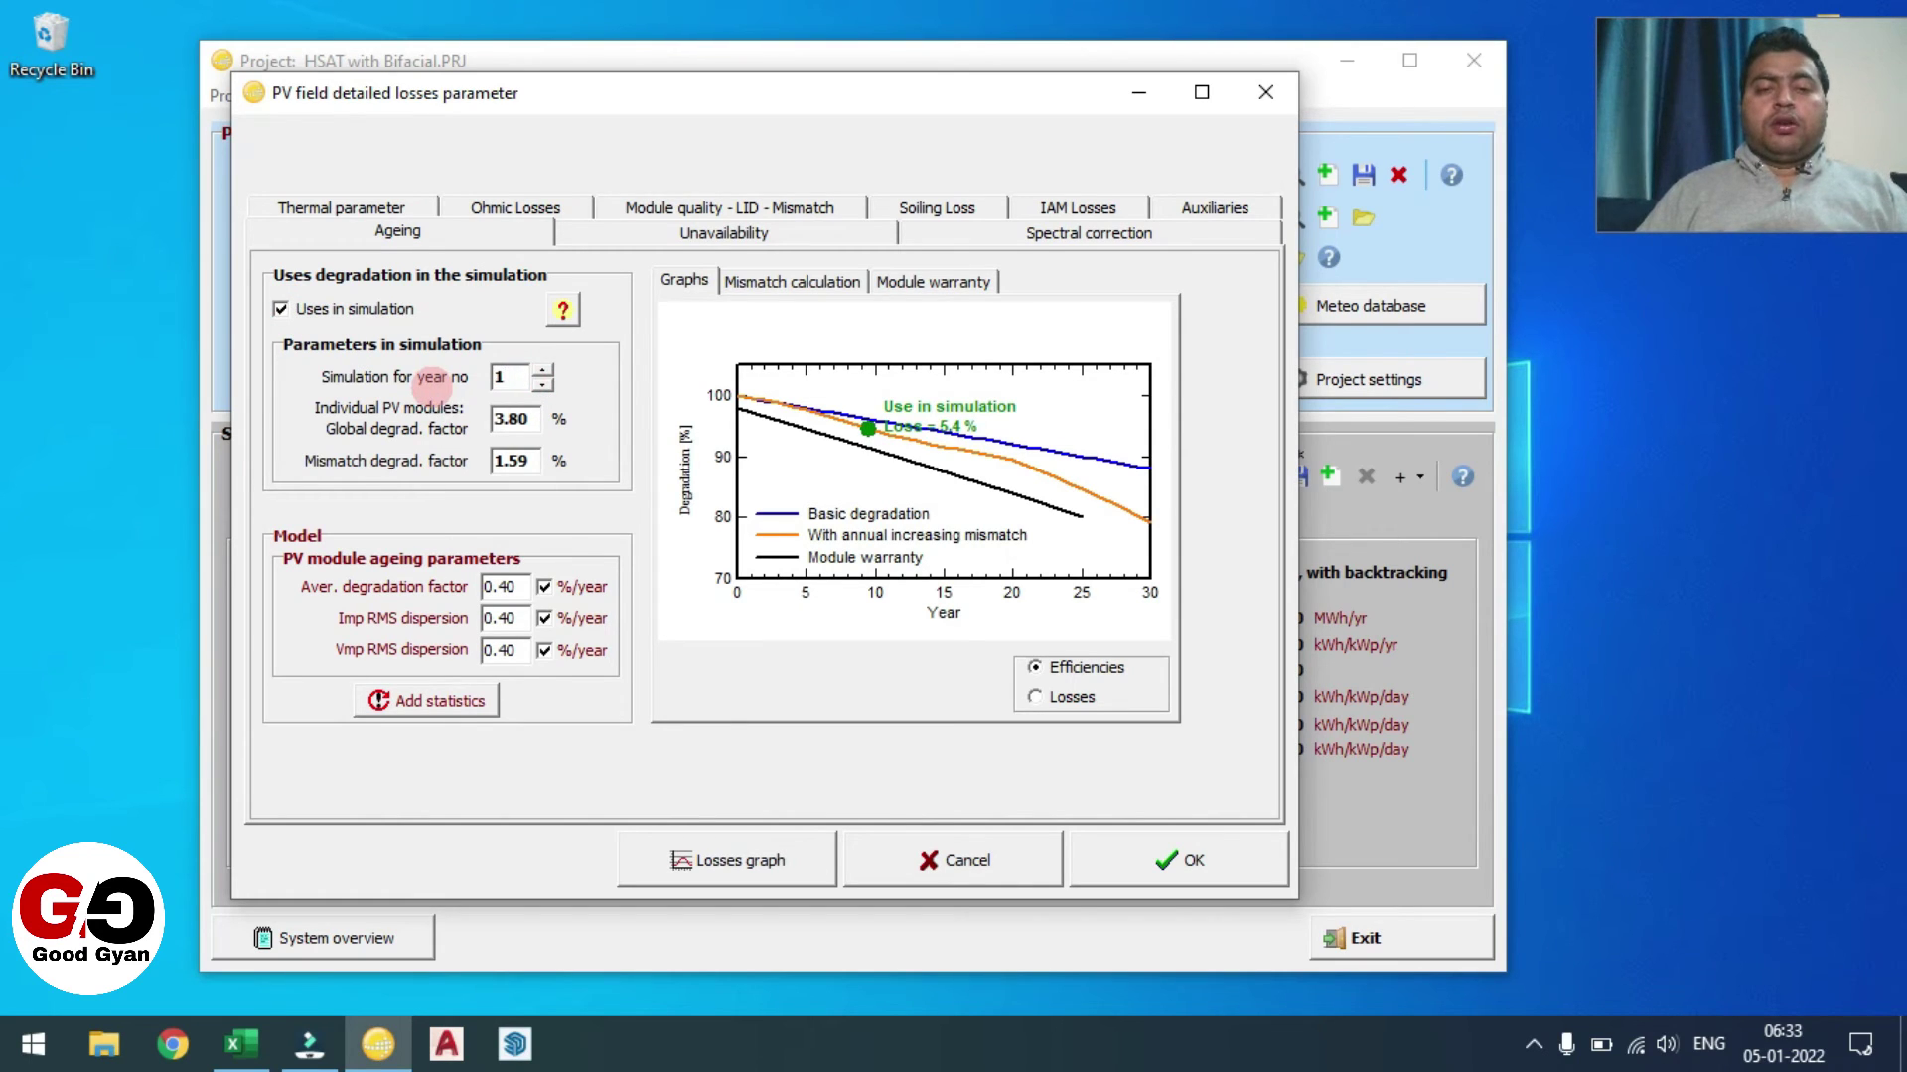
pyautogui.press('Tab')
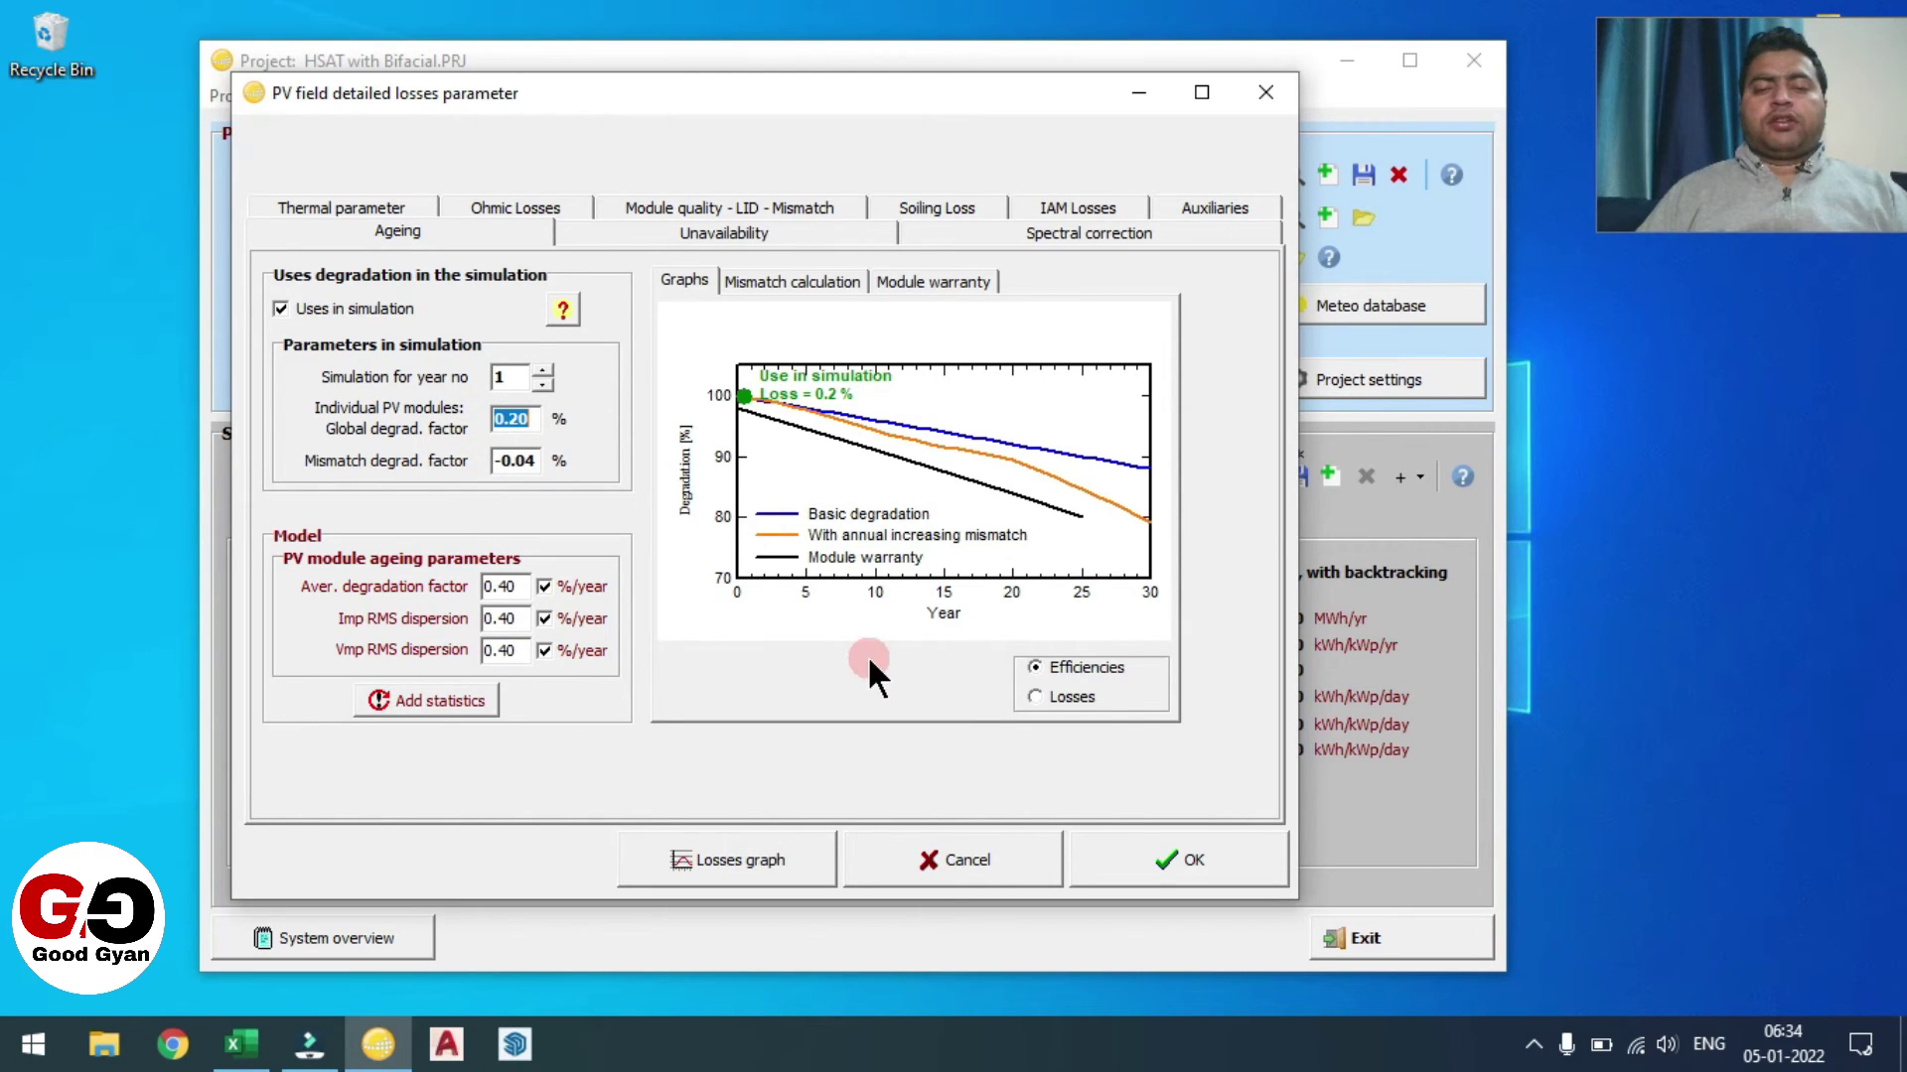
pyautogui.click(1173, 860)
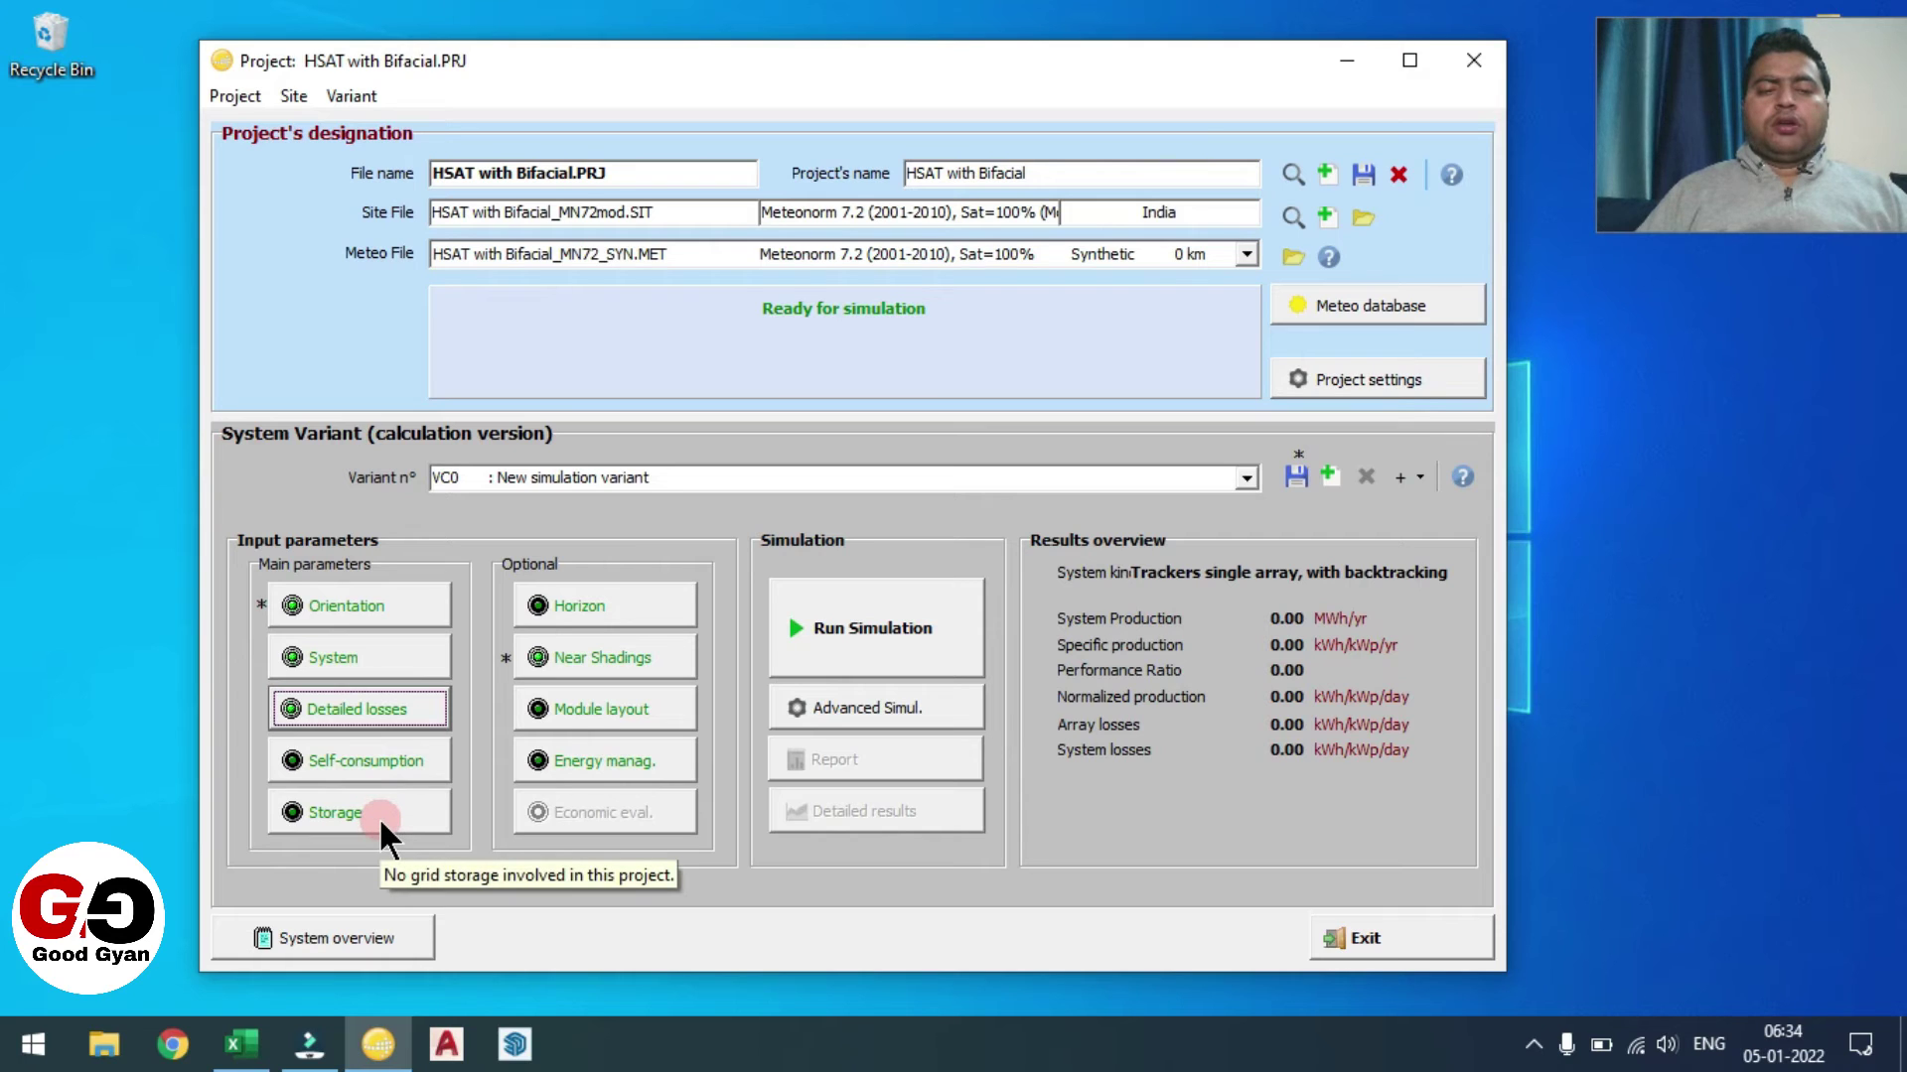
# - Reopen and close the near shadings 3D scene, recompute the shading factor table and accept the shading definition
pyautogui.click(615, 652)
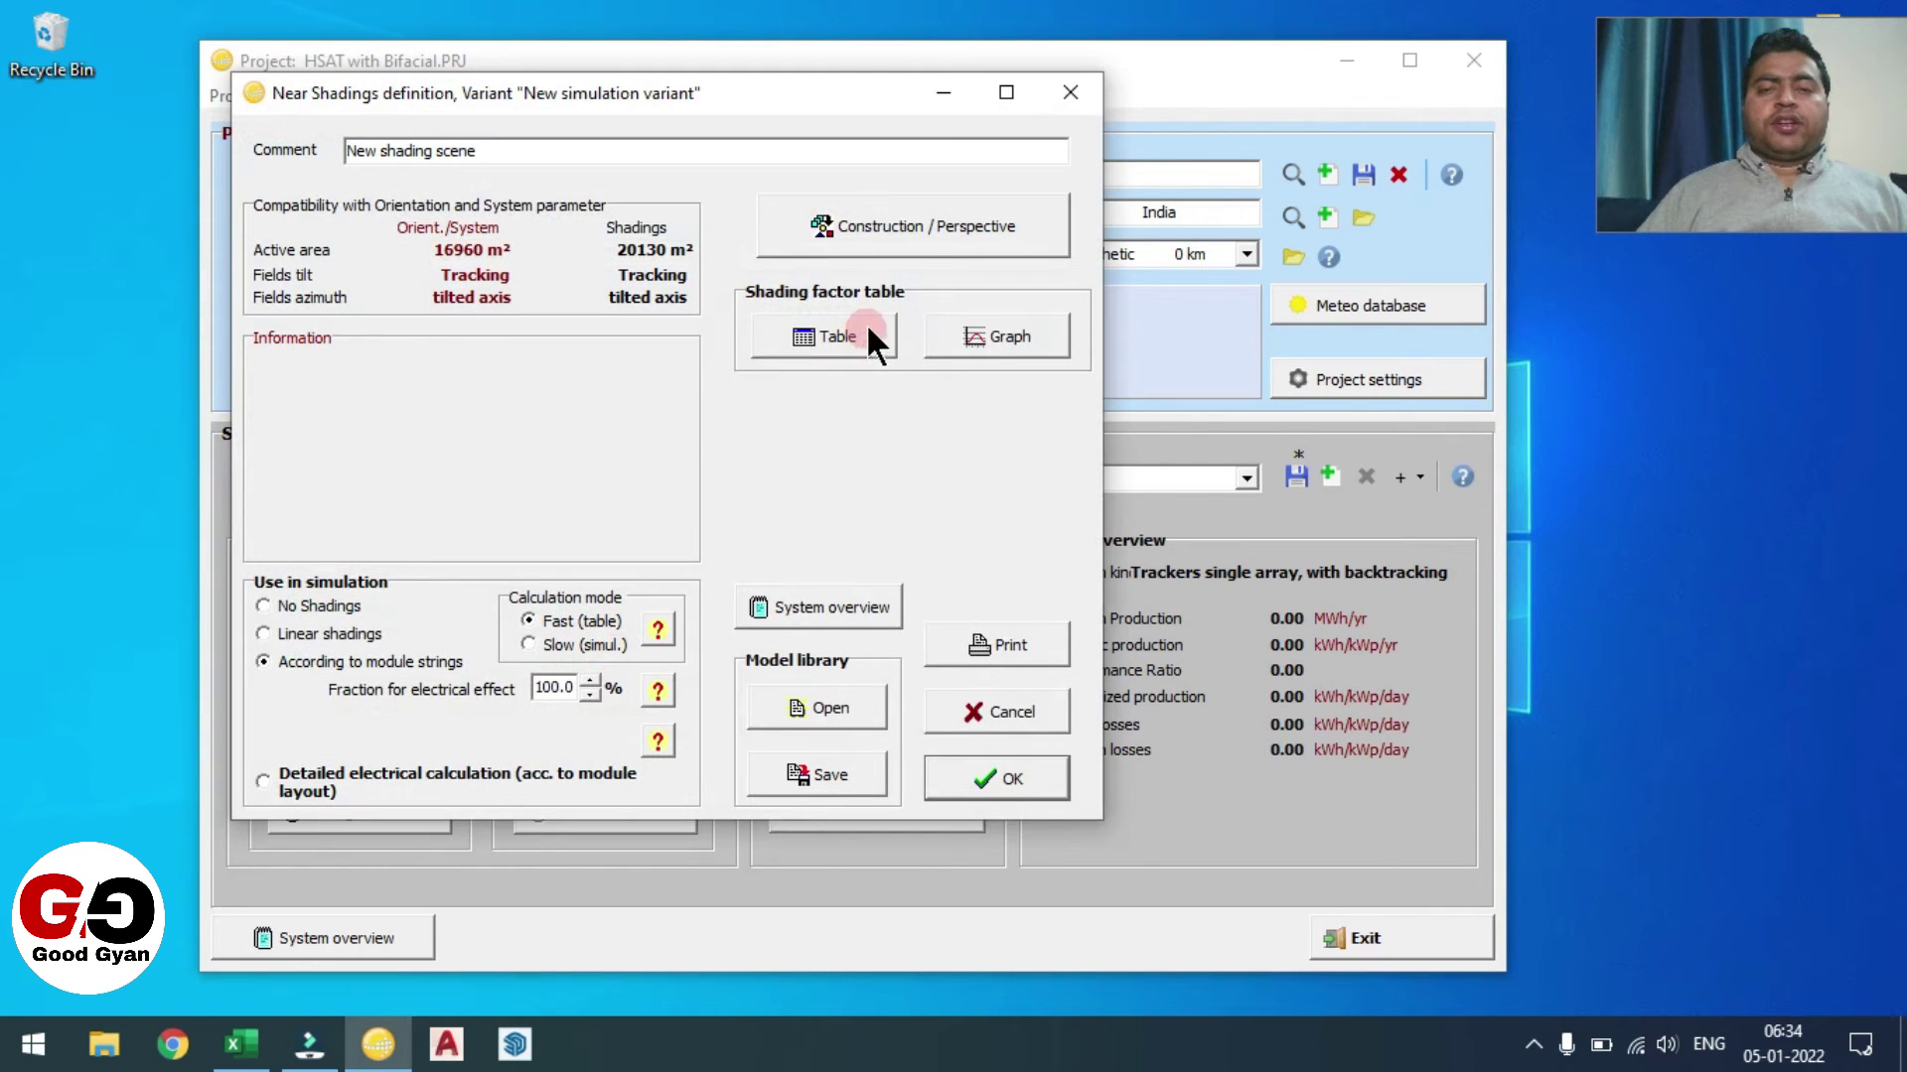
pyautogui.click(954, 210)
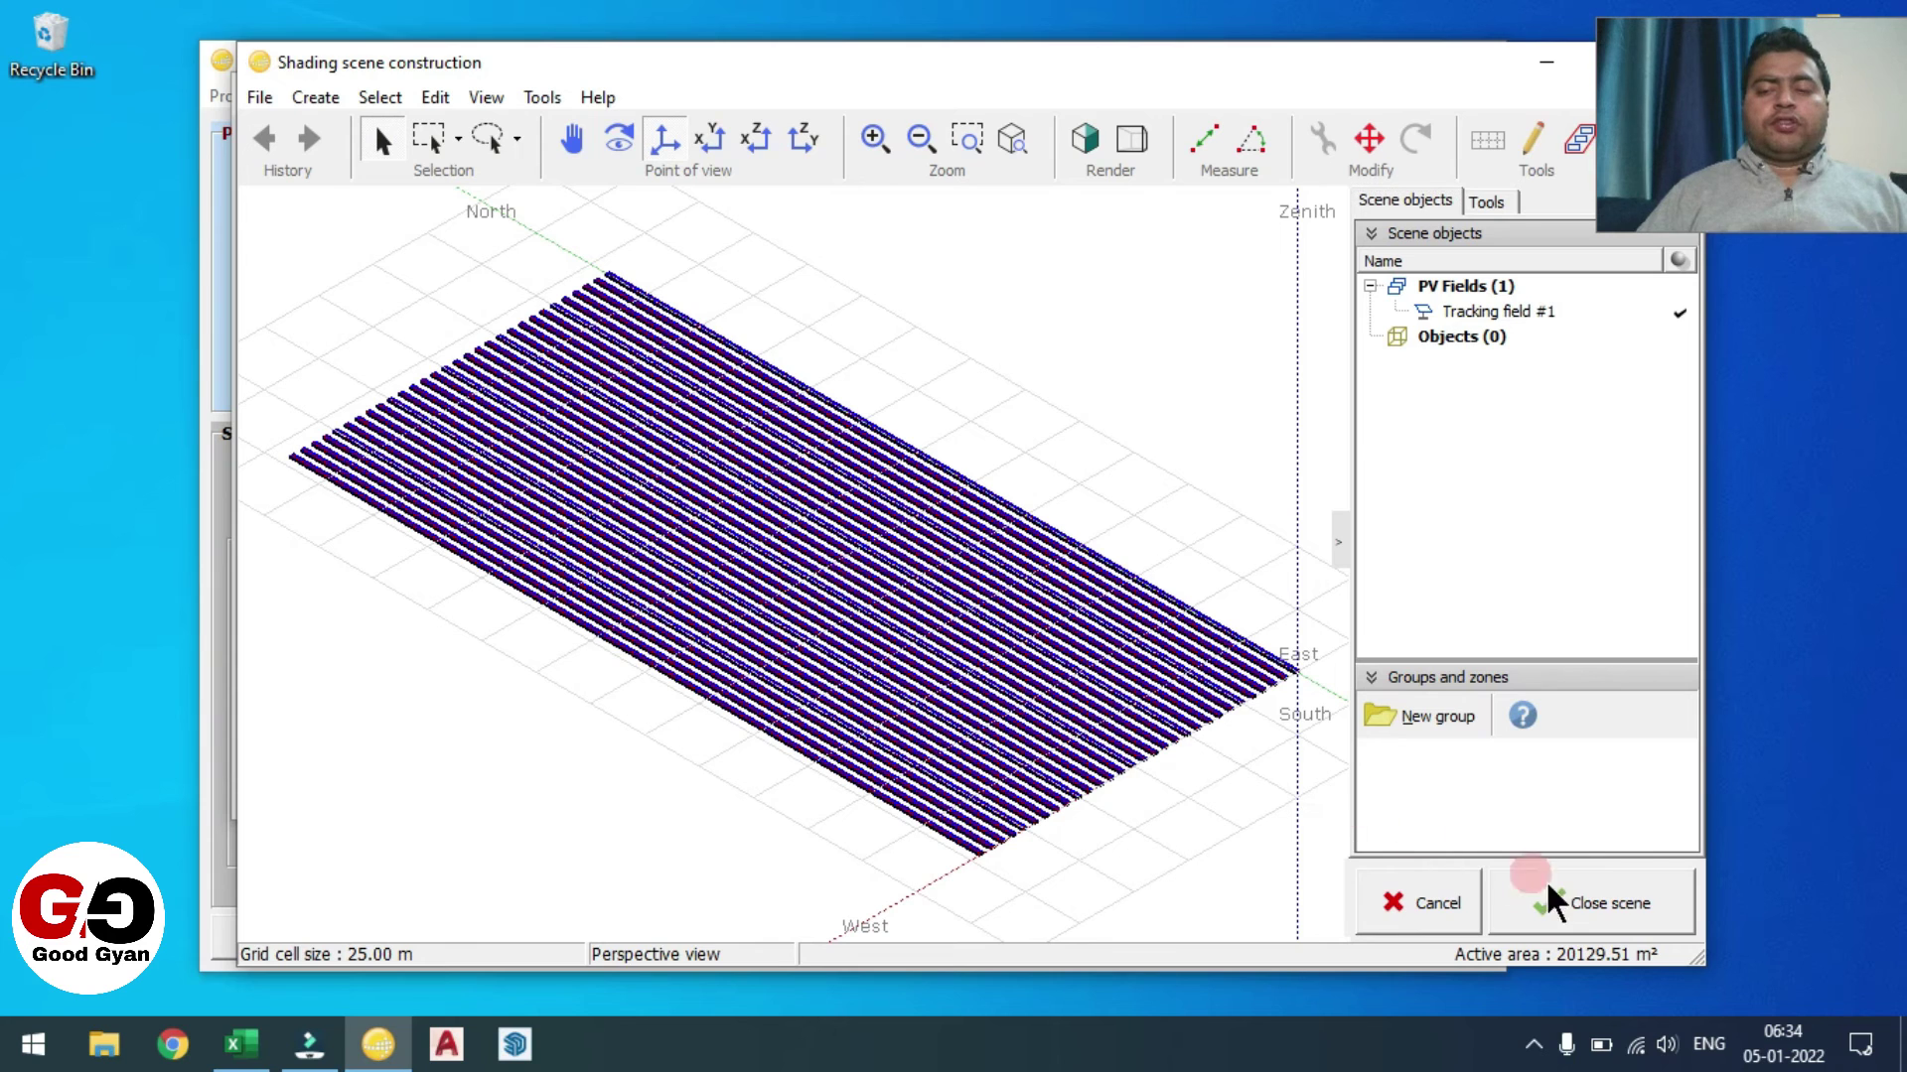
pyautogui.click(1601, 916)
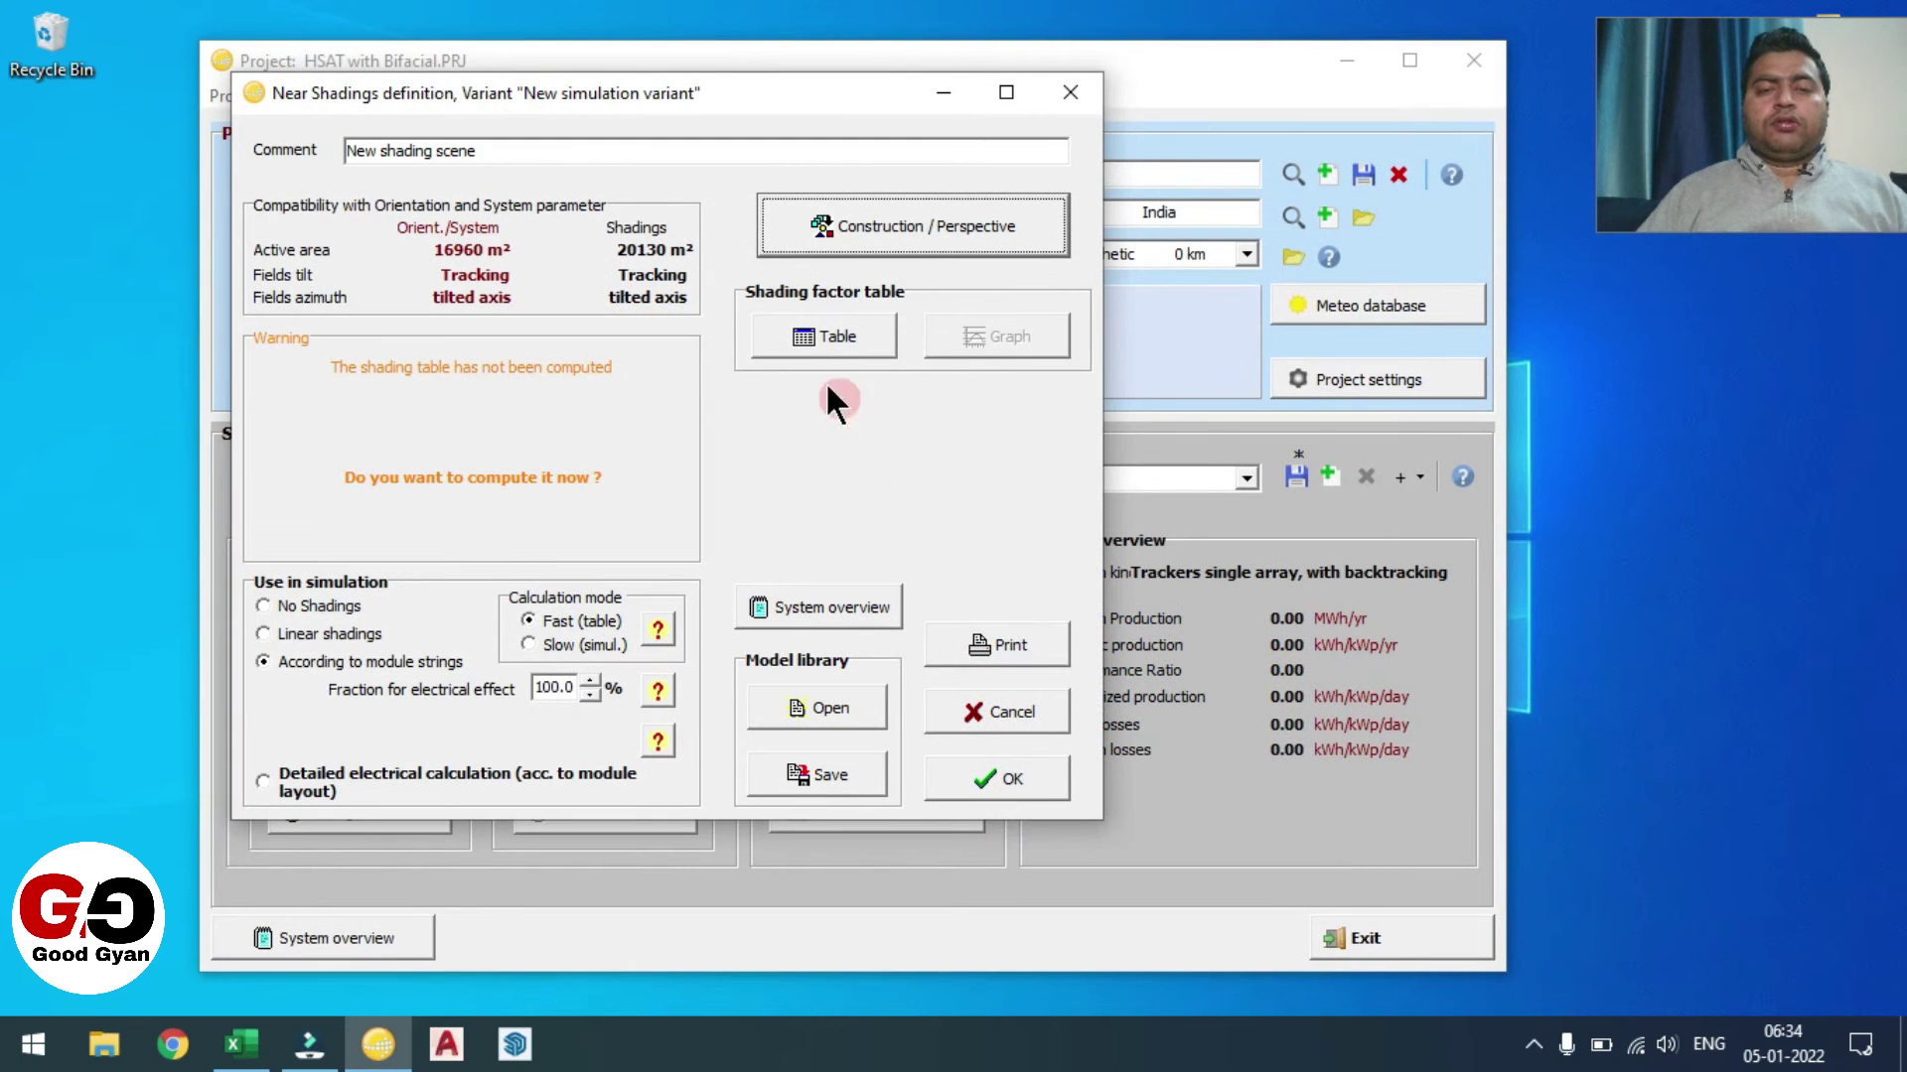
pyautogui.click(810, 344)
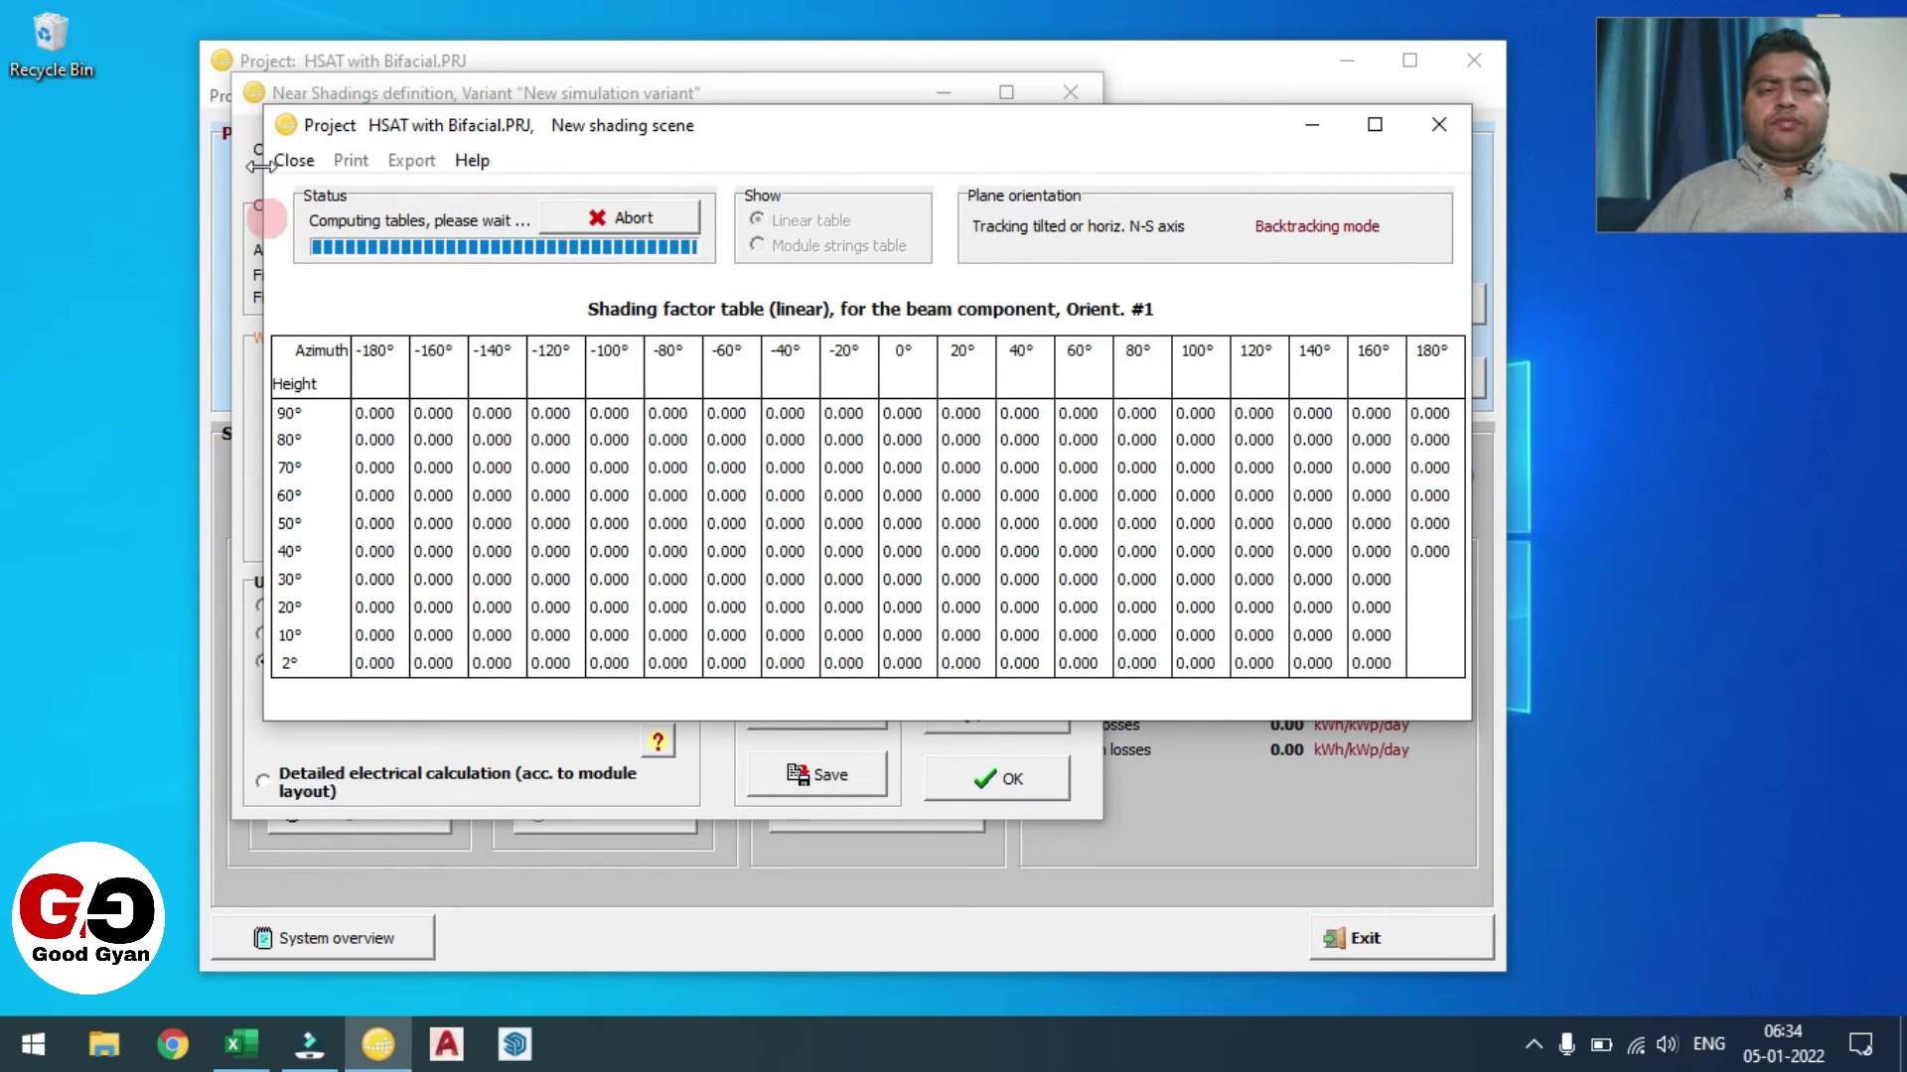
pyautogui.click(298, 157)
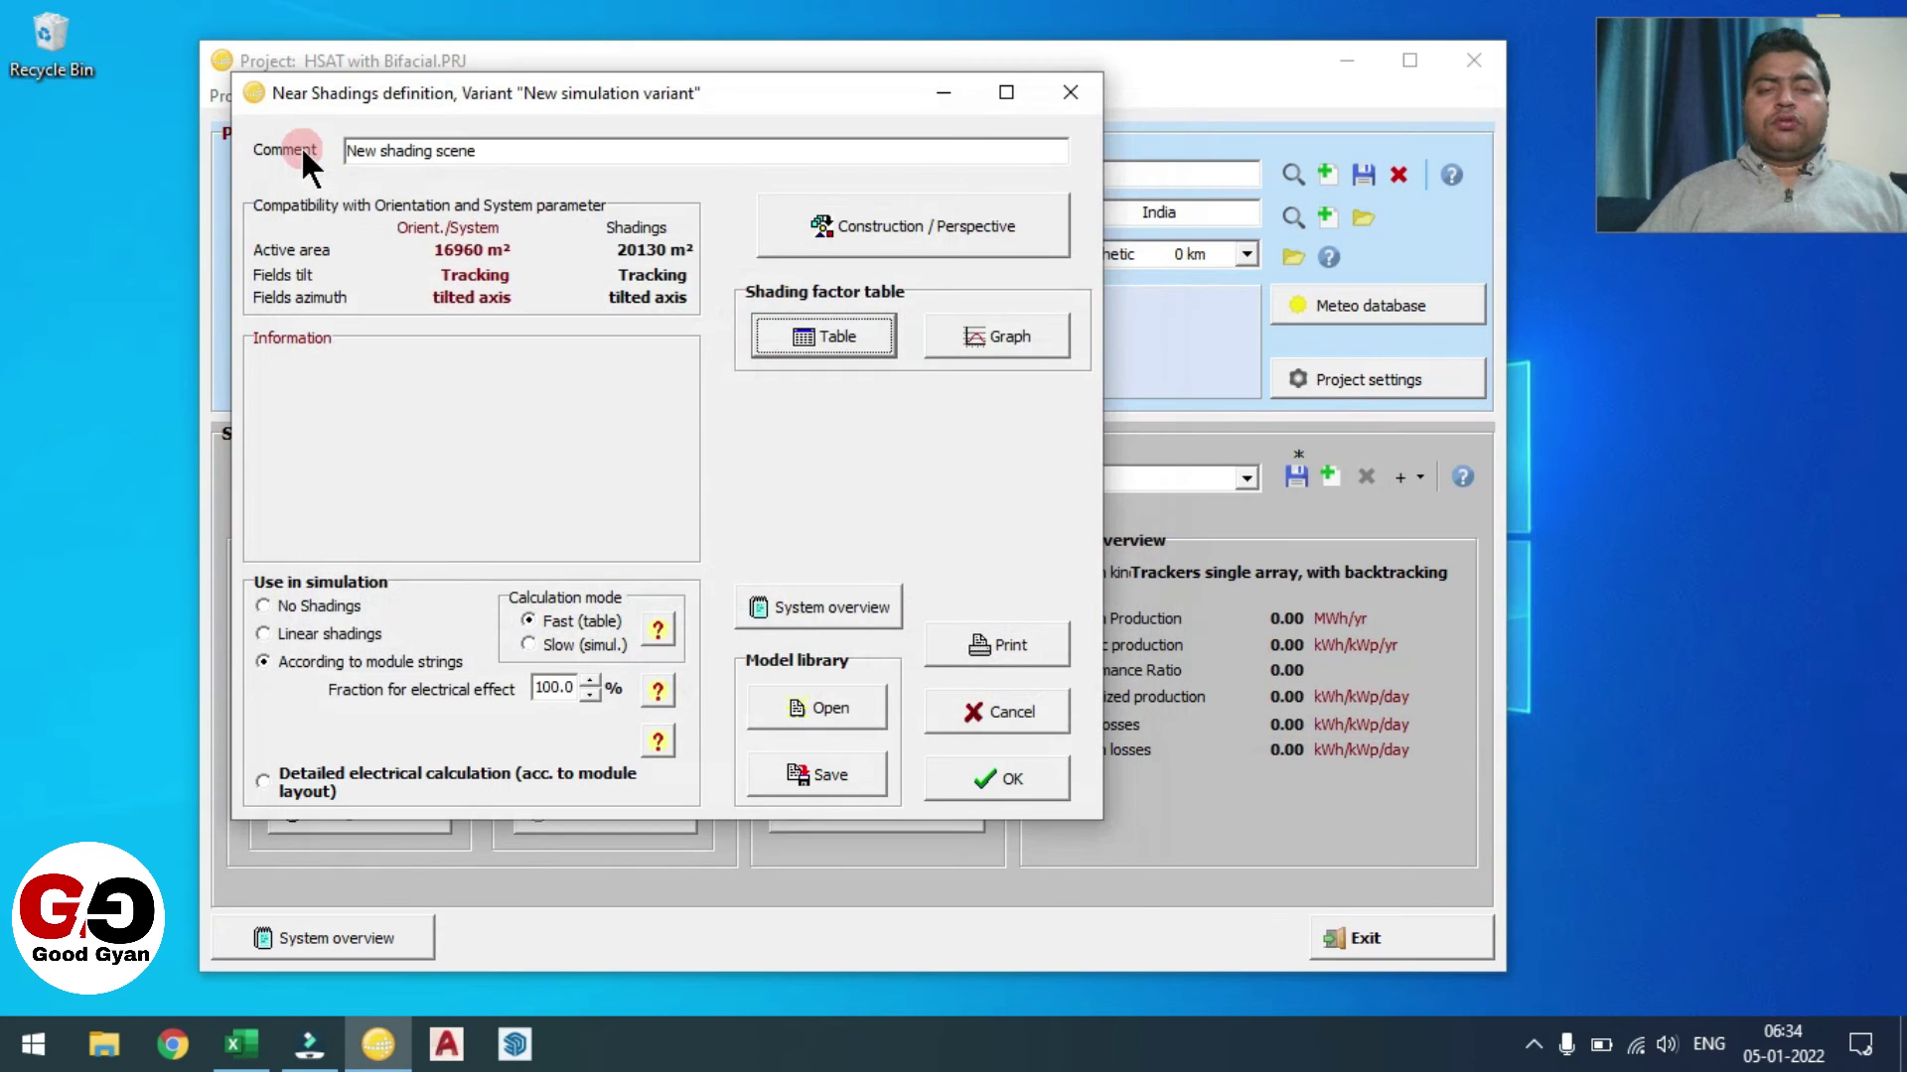
pyautogui.click(978, 777)
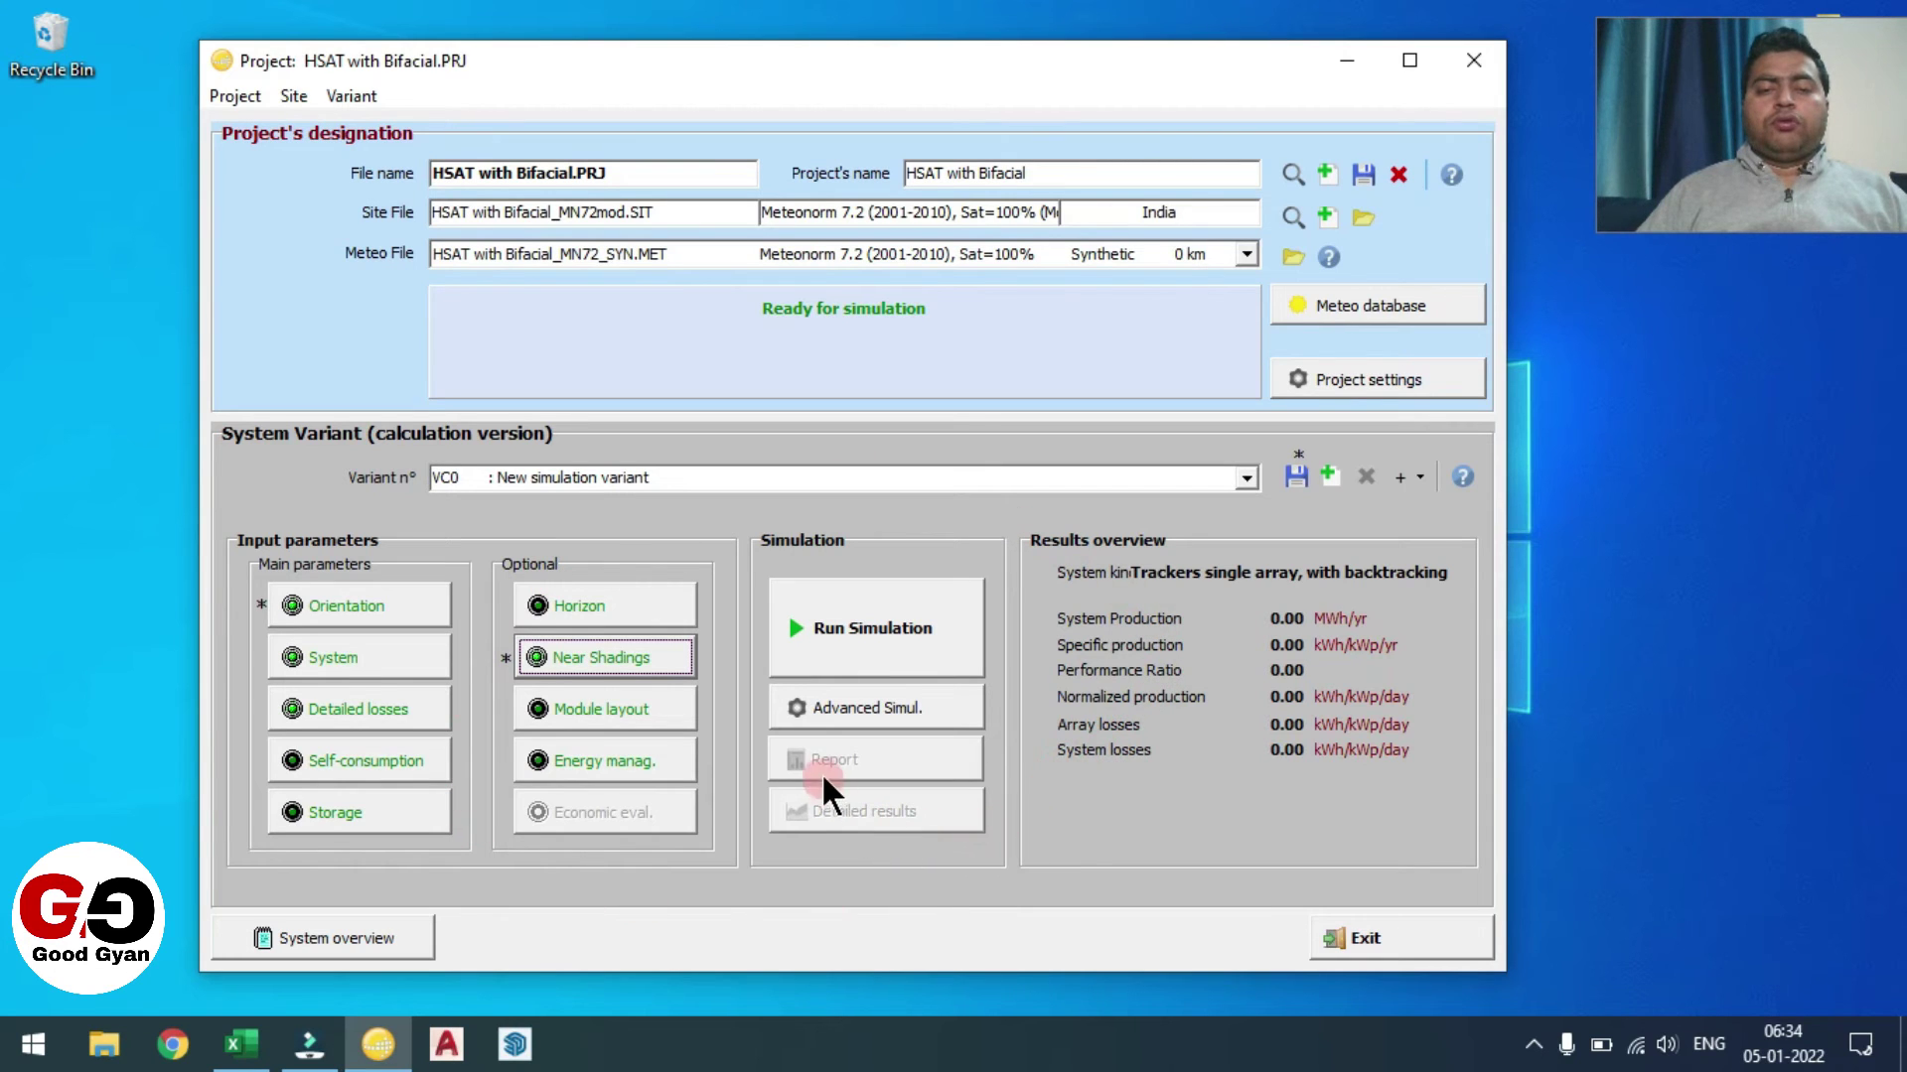
# - Run the simulation and save the variant with the description "HSAT with Bifacial"
pyautogui.click(866, 635)
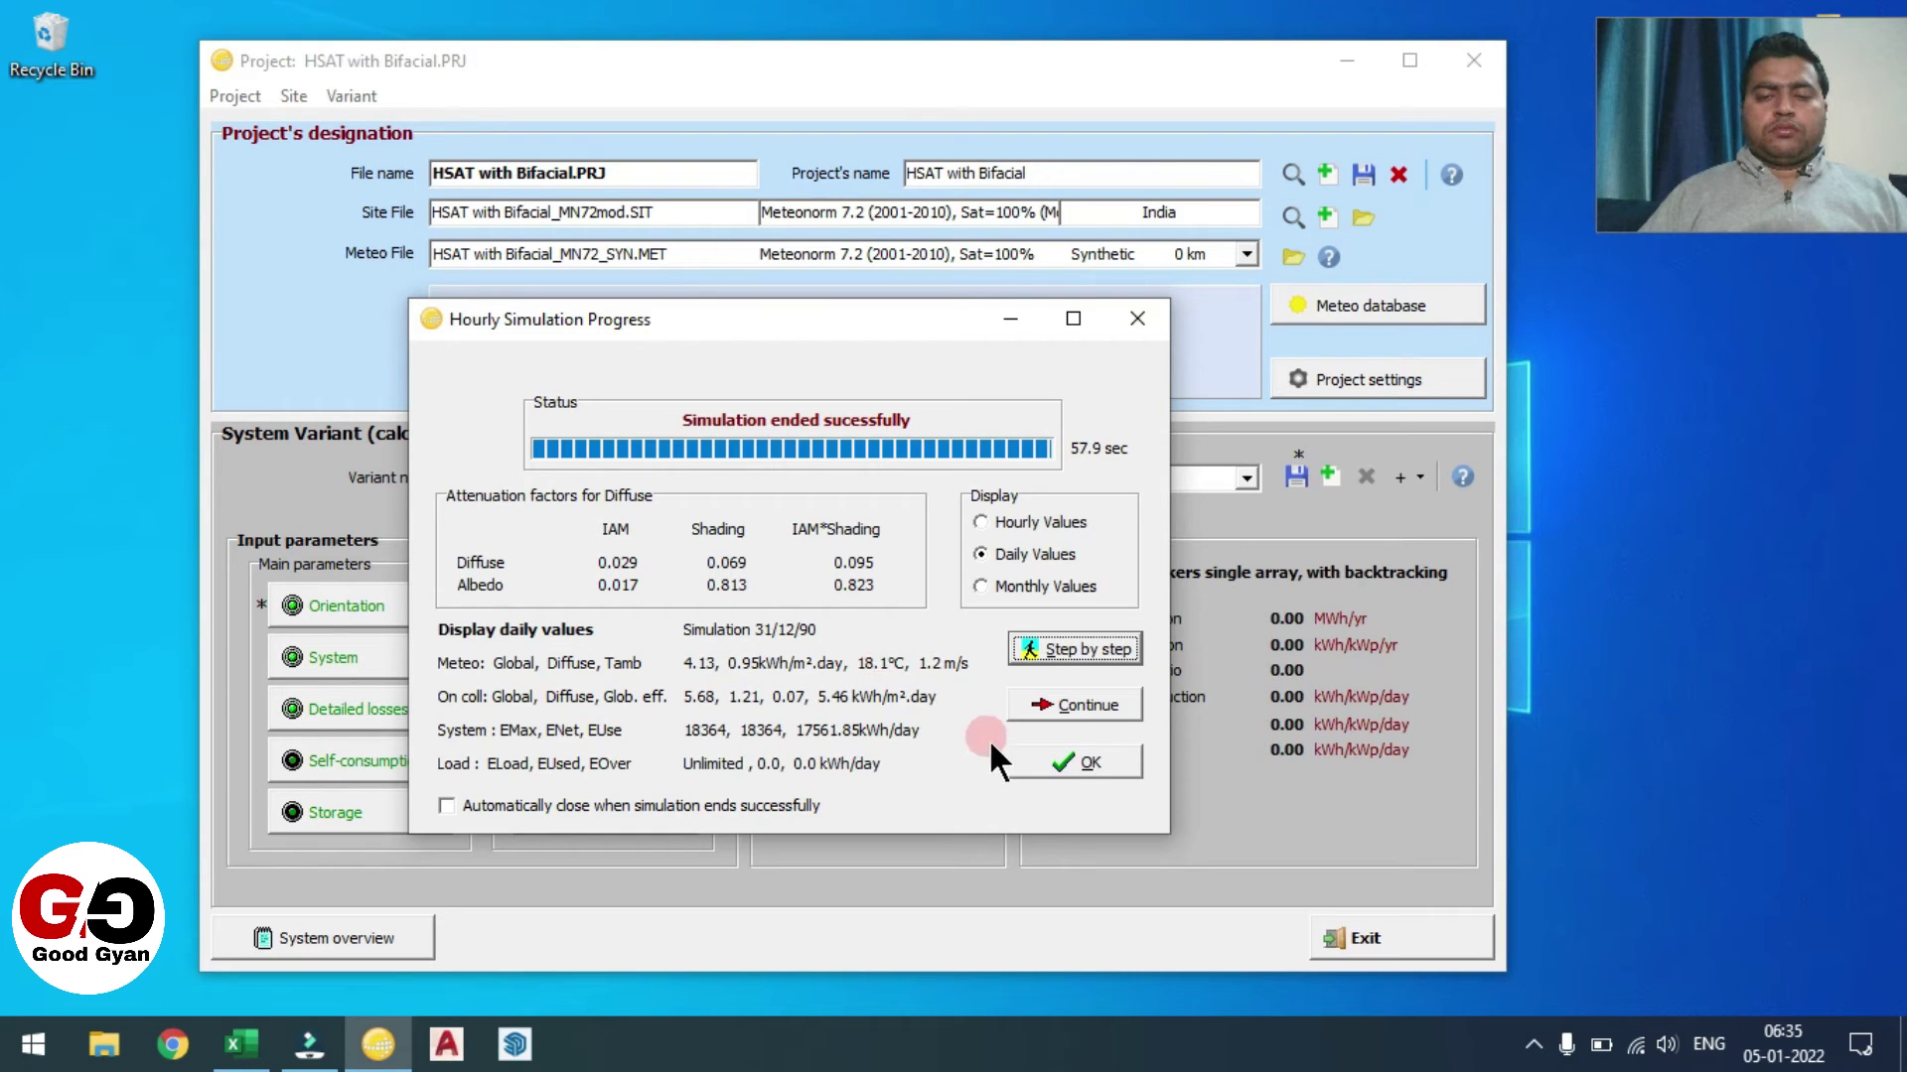
pyautogui.click(1083, 758)
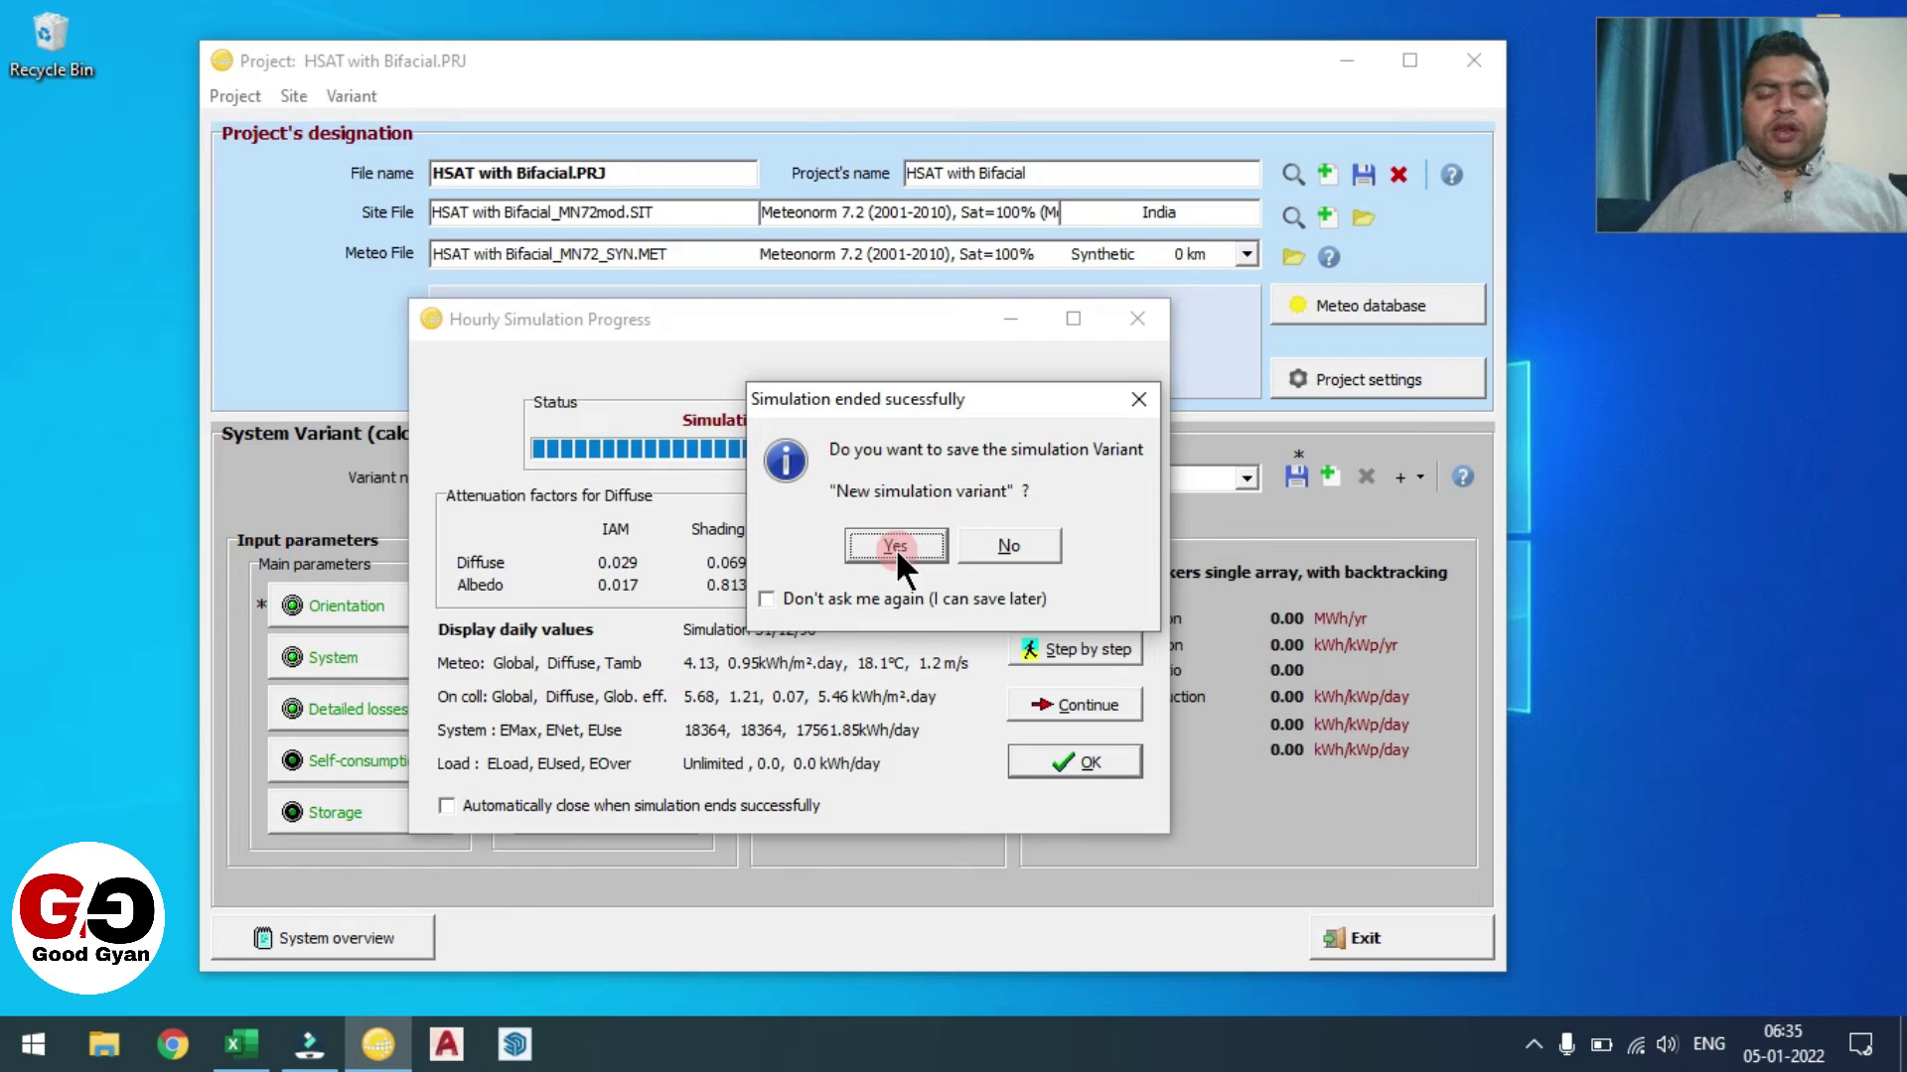
pyautogui.click(896, 547)
pyautogui.moveTo(479, 152); pyautogui.dragTo(47, 141)
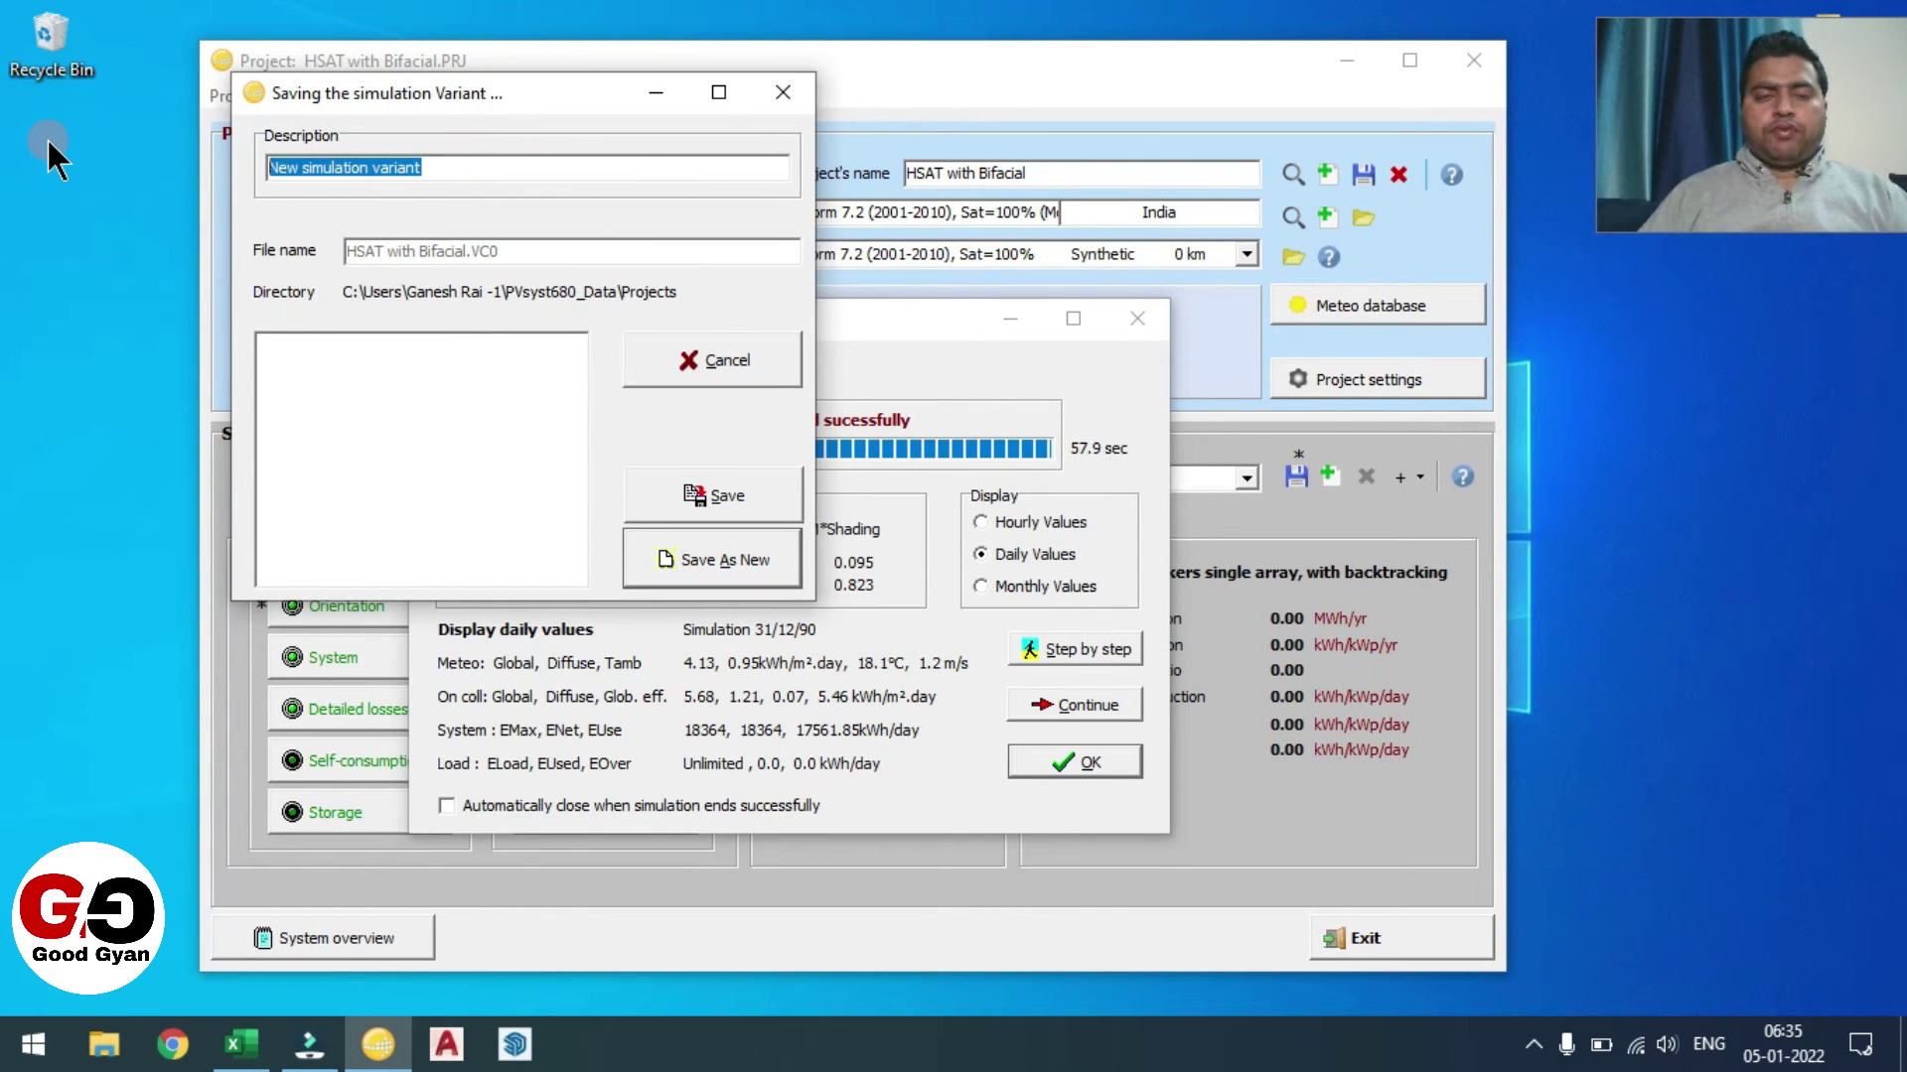
pyautogui.write('HSAT with Bifacial')
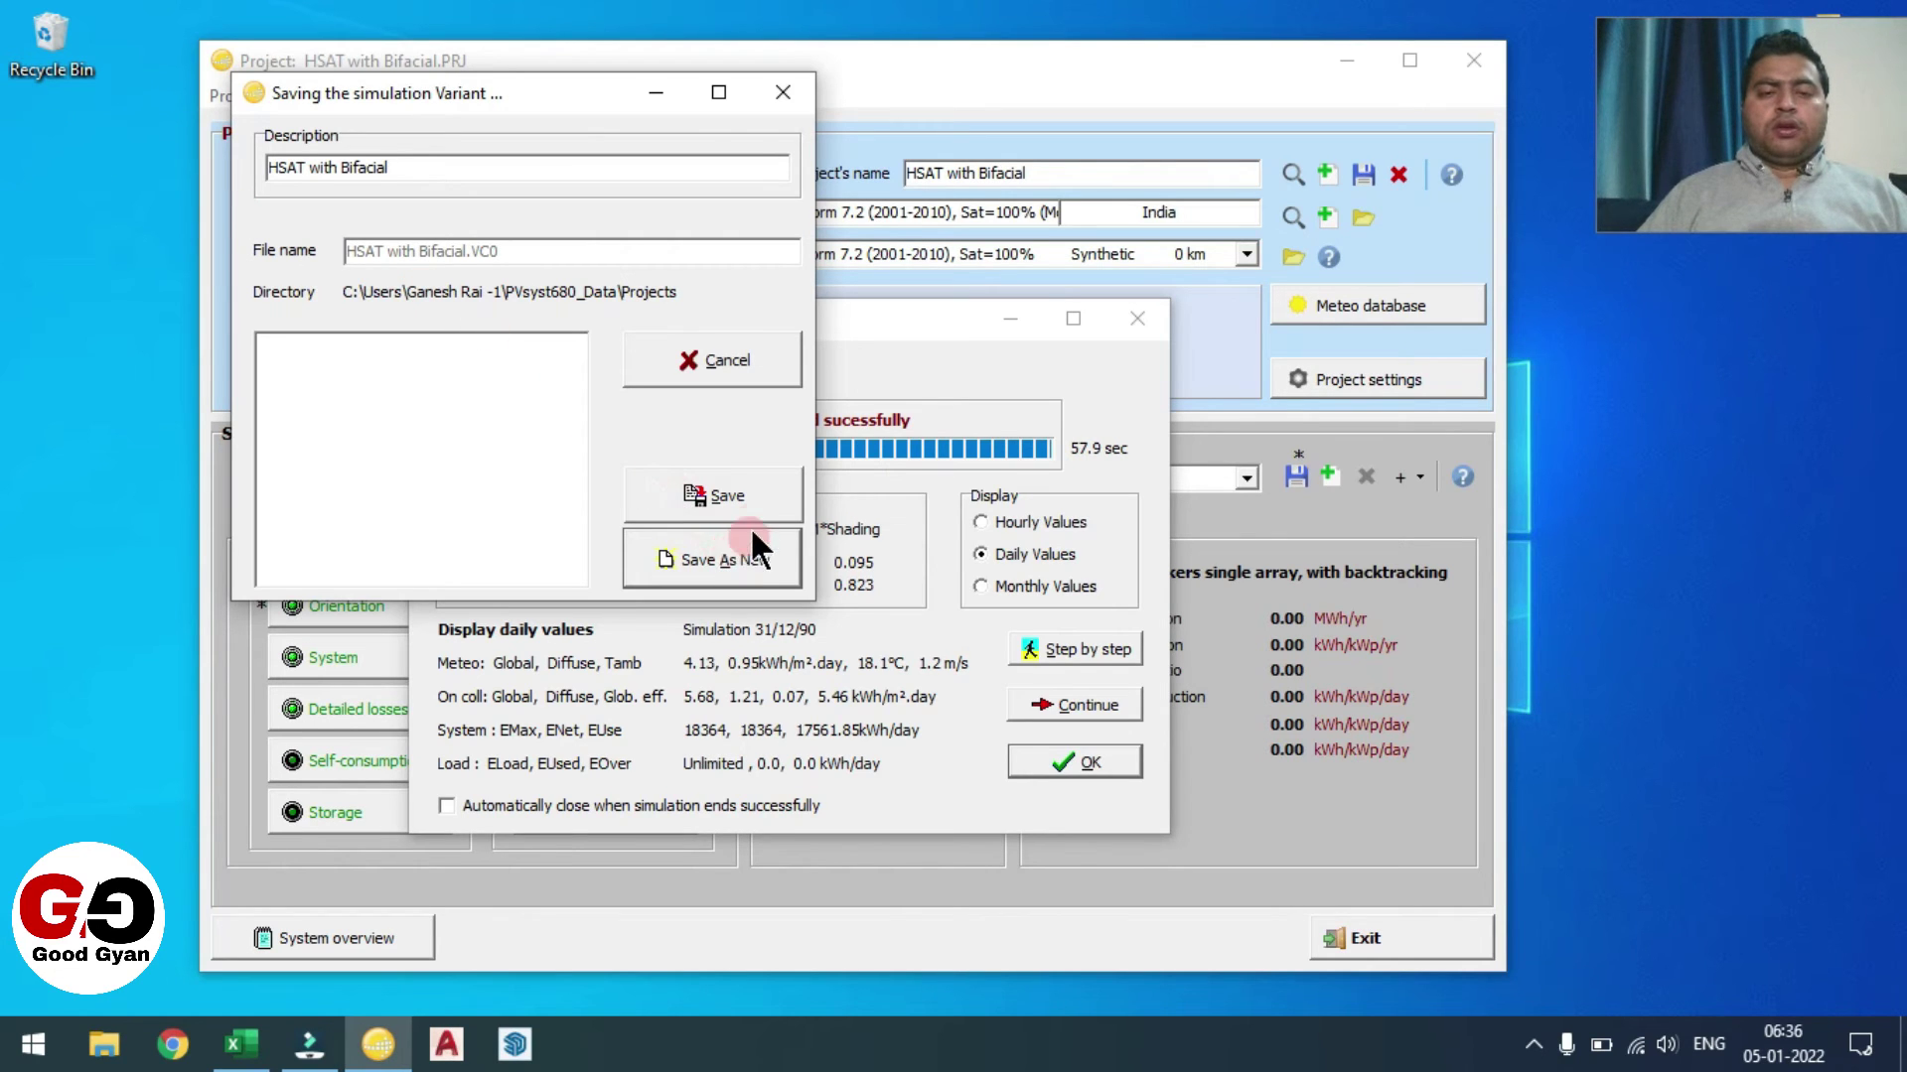
pyautogui.click(754, 492)
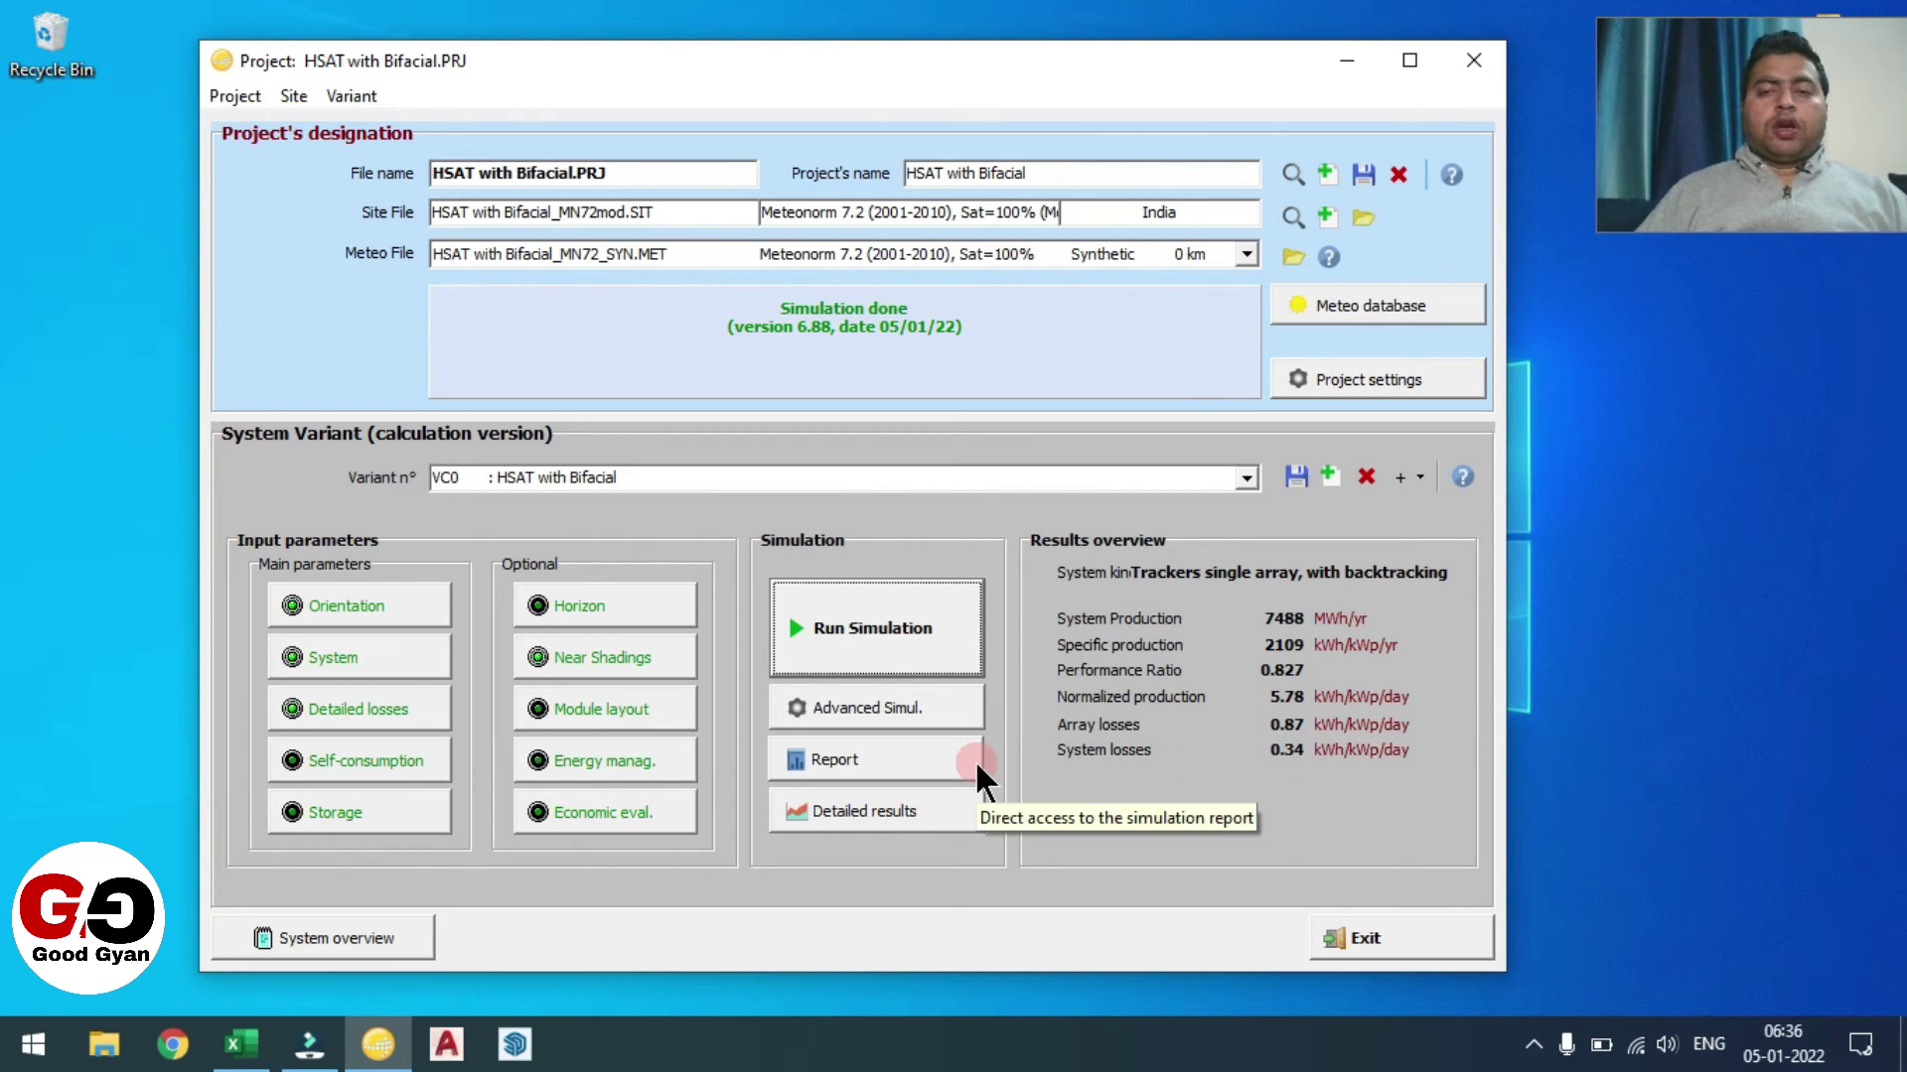
# - Open the simulation report and apply print options with all sections included and the loss diagram in MWh
pyautogui.click(859, 758)
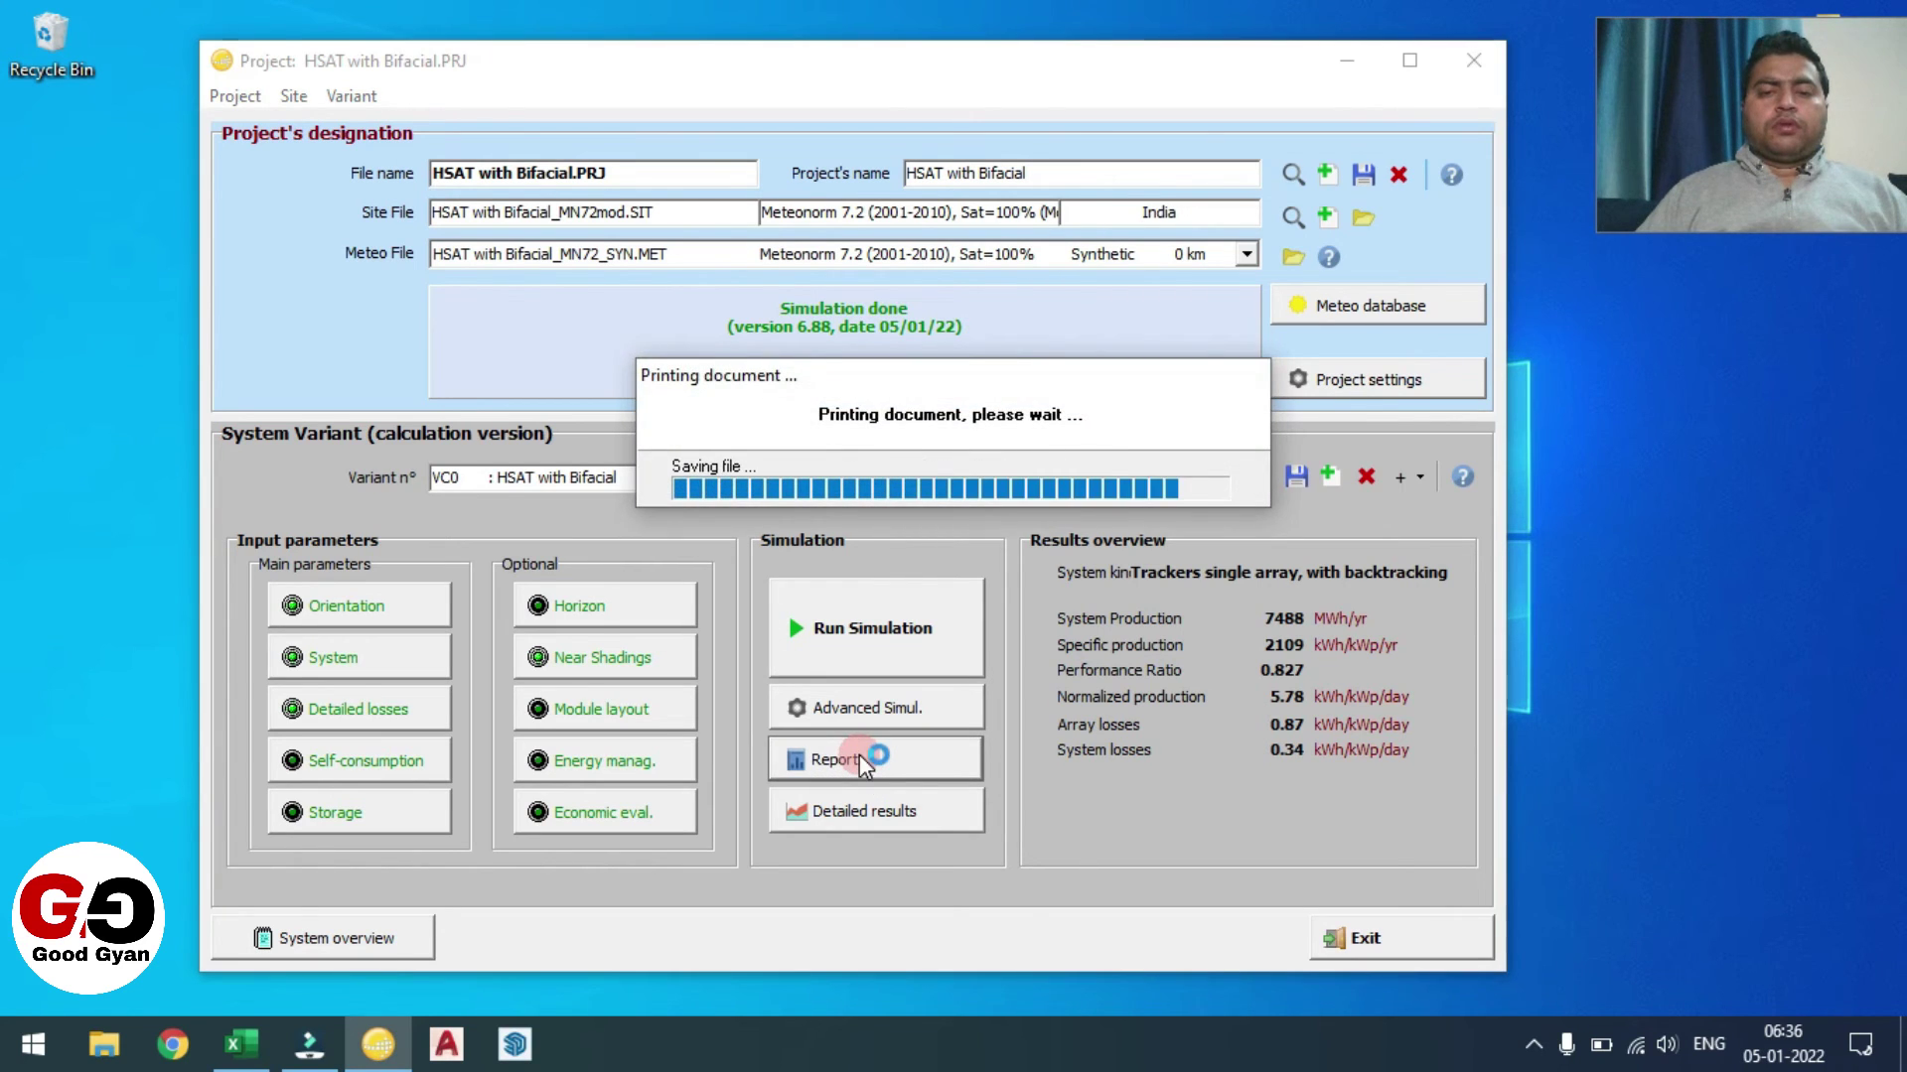
pyautogui.scroll(4, 860, 757)
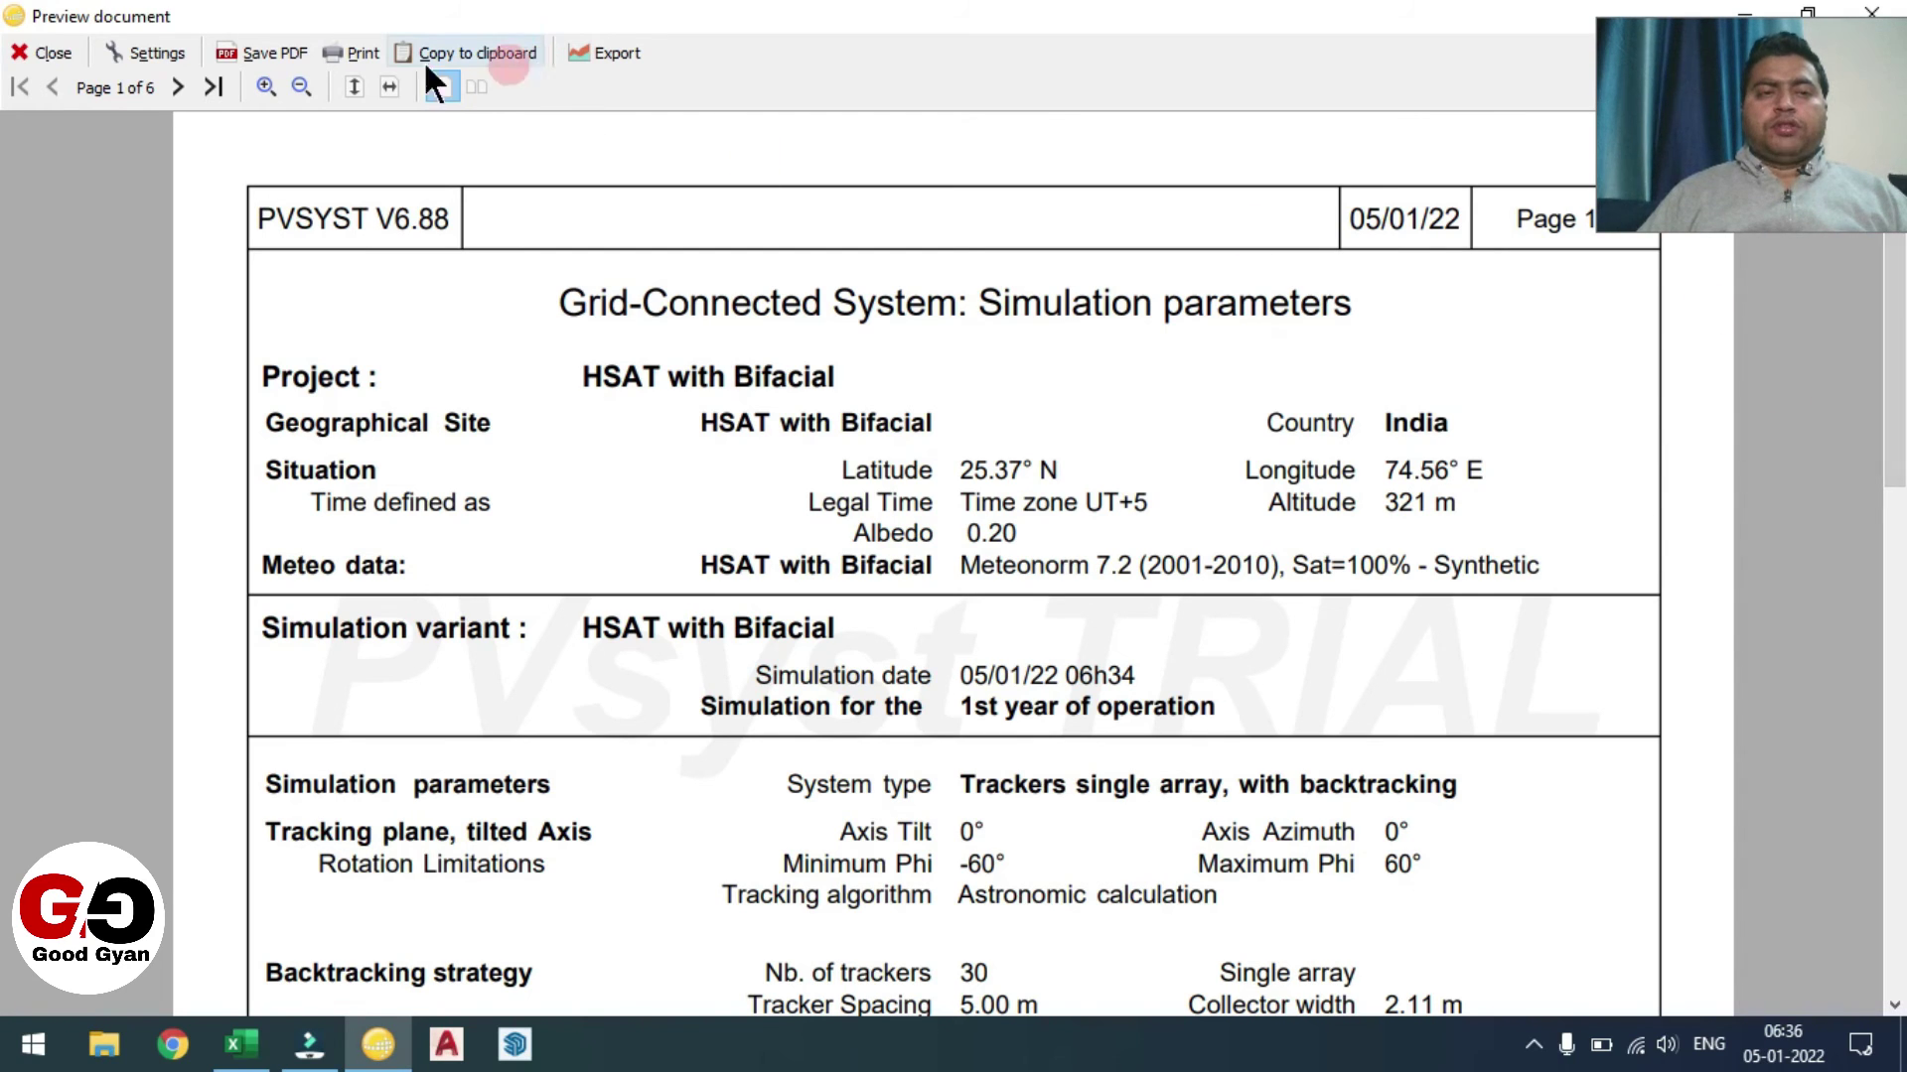
pyautogui.click(156, 55)
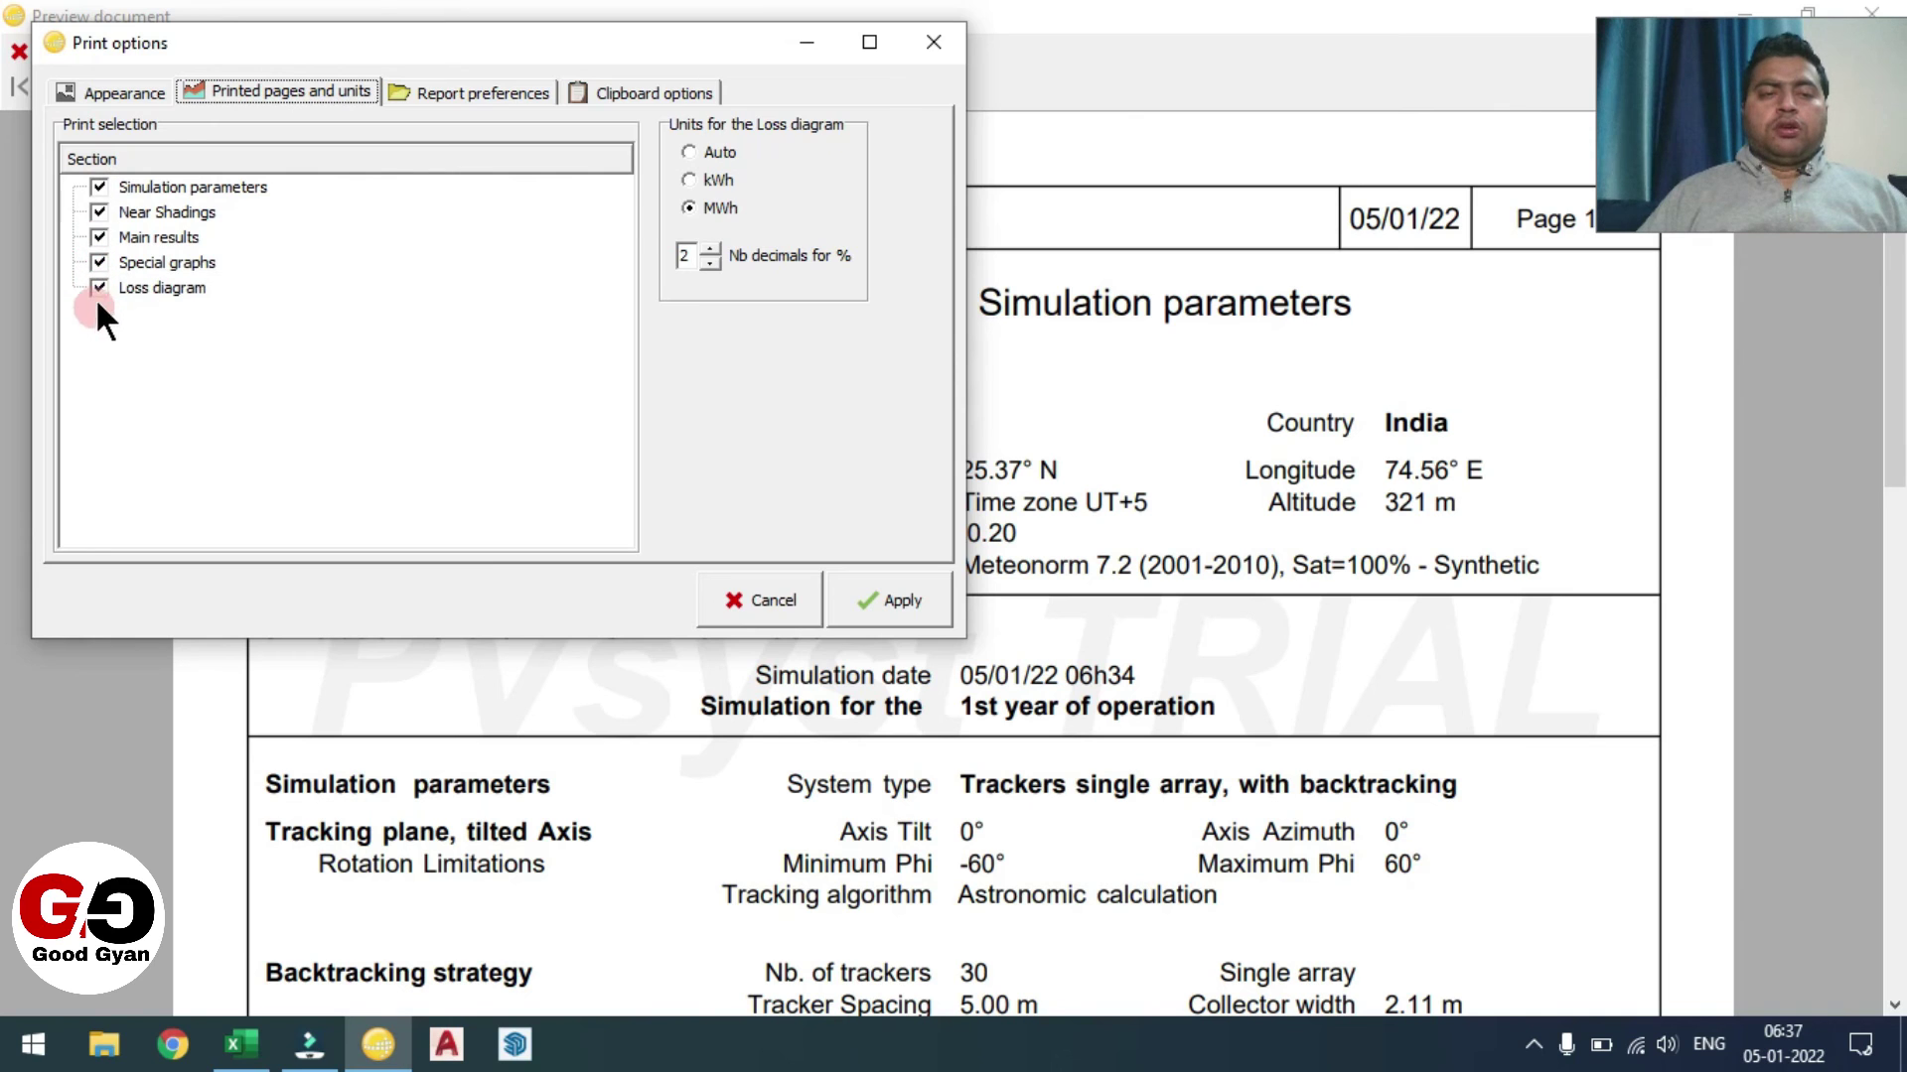
pyautogui.click(906, 591)
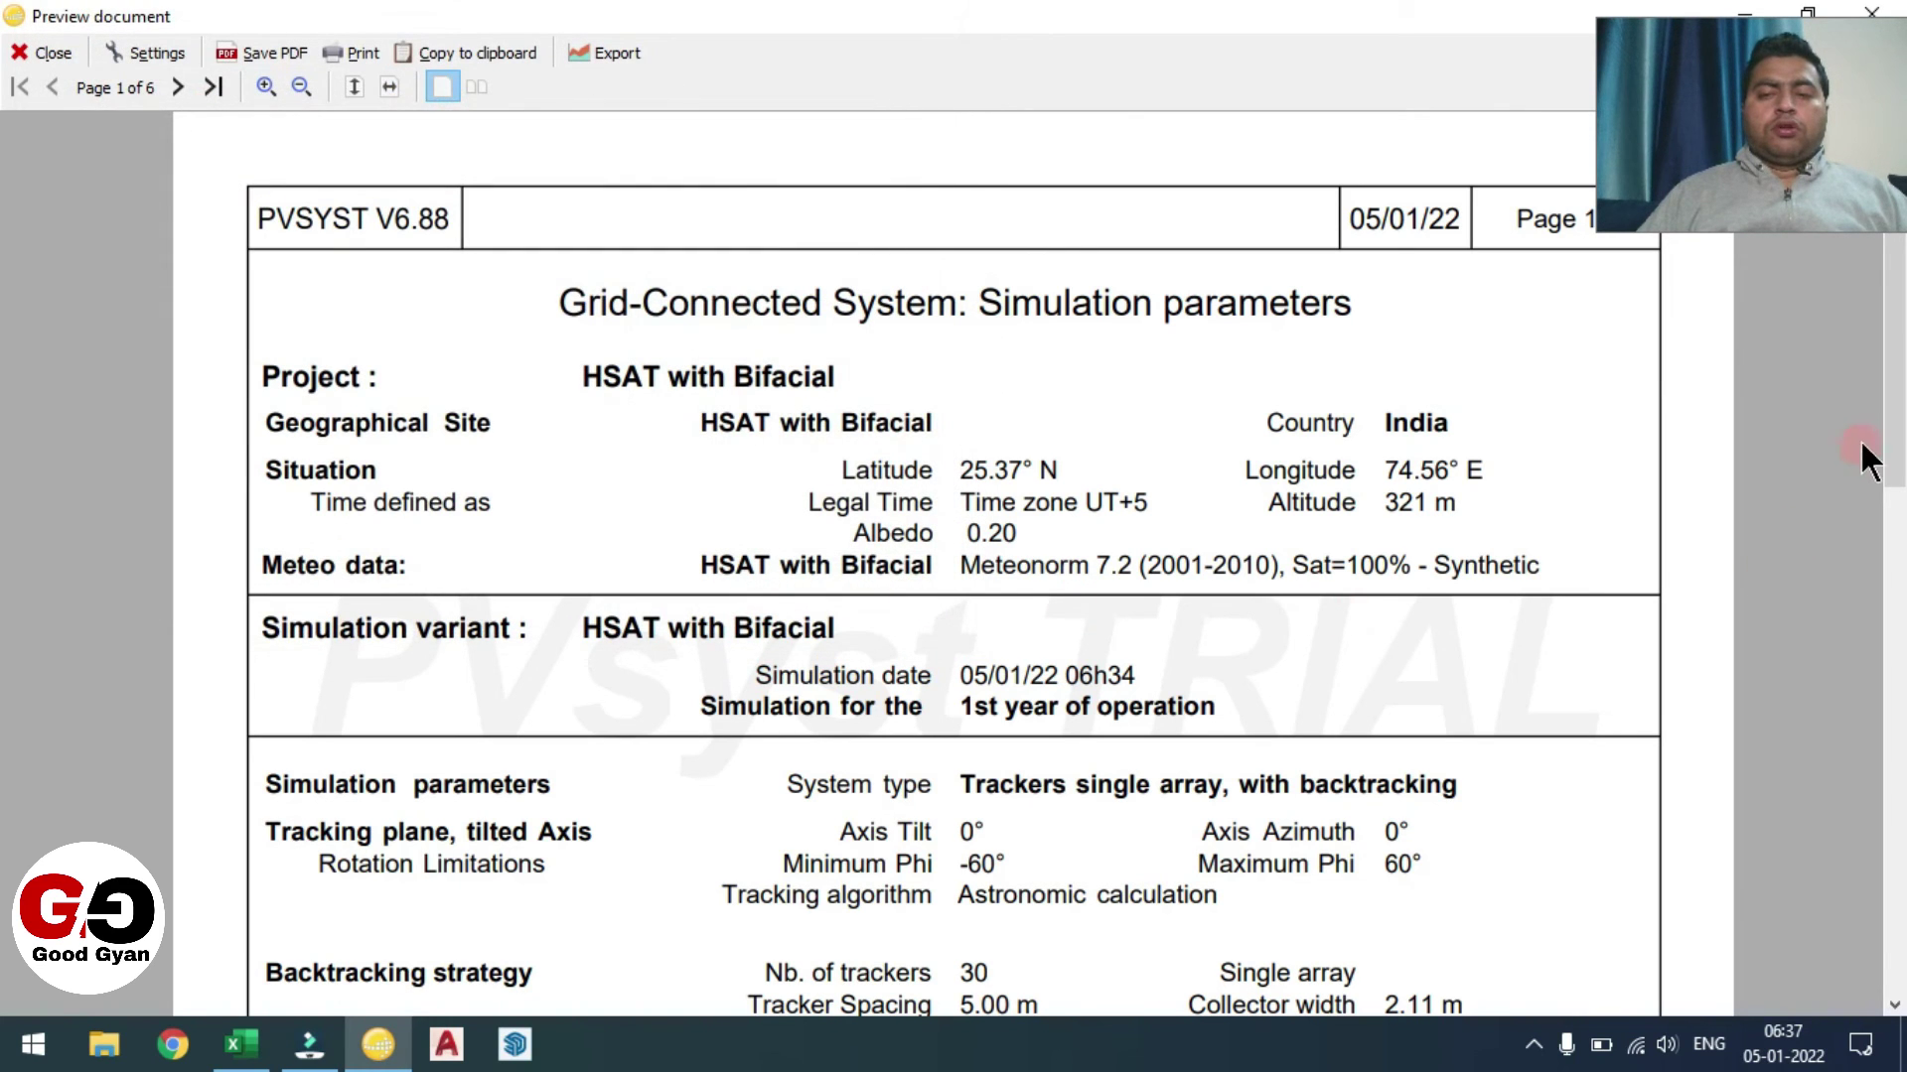
# - Examine the tracking, bifacial, array and inverter parameters on the report's first page, and proceed to page 2
pyautogui.moveTo(1884, 412); pyautogui.dragTo(1896, 391)
pyautogui.moveTo(1895, 418); pyautogui.dragTo(1894, 633)
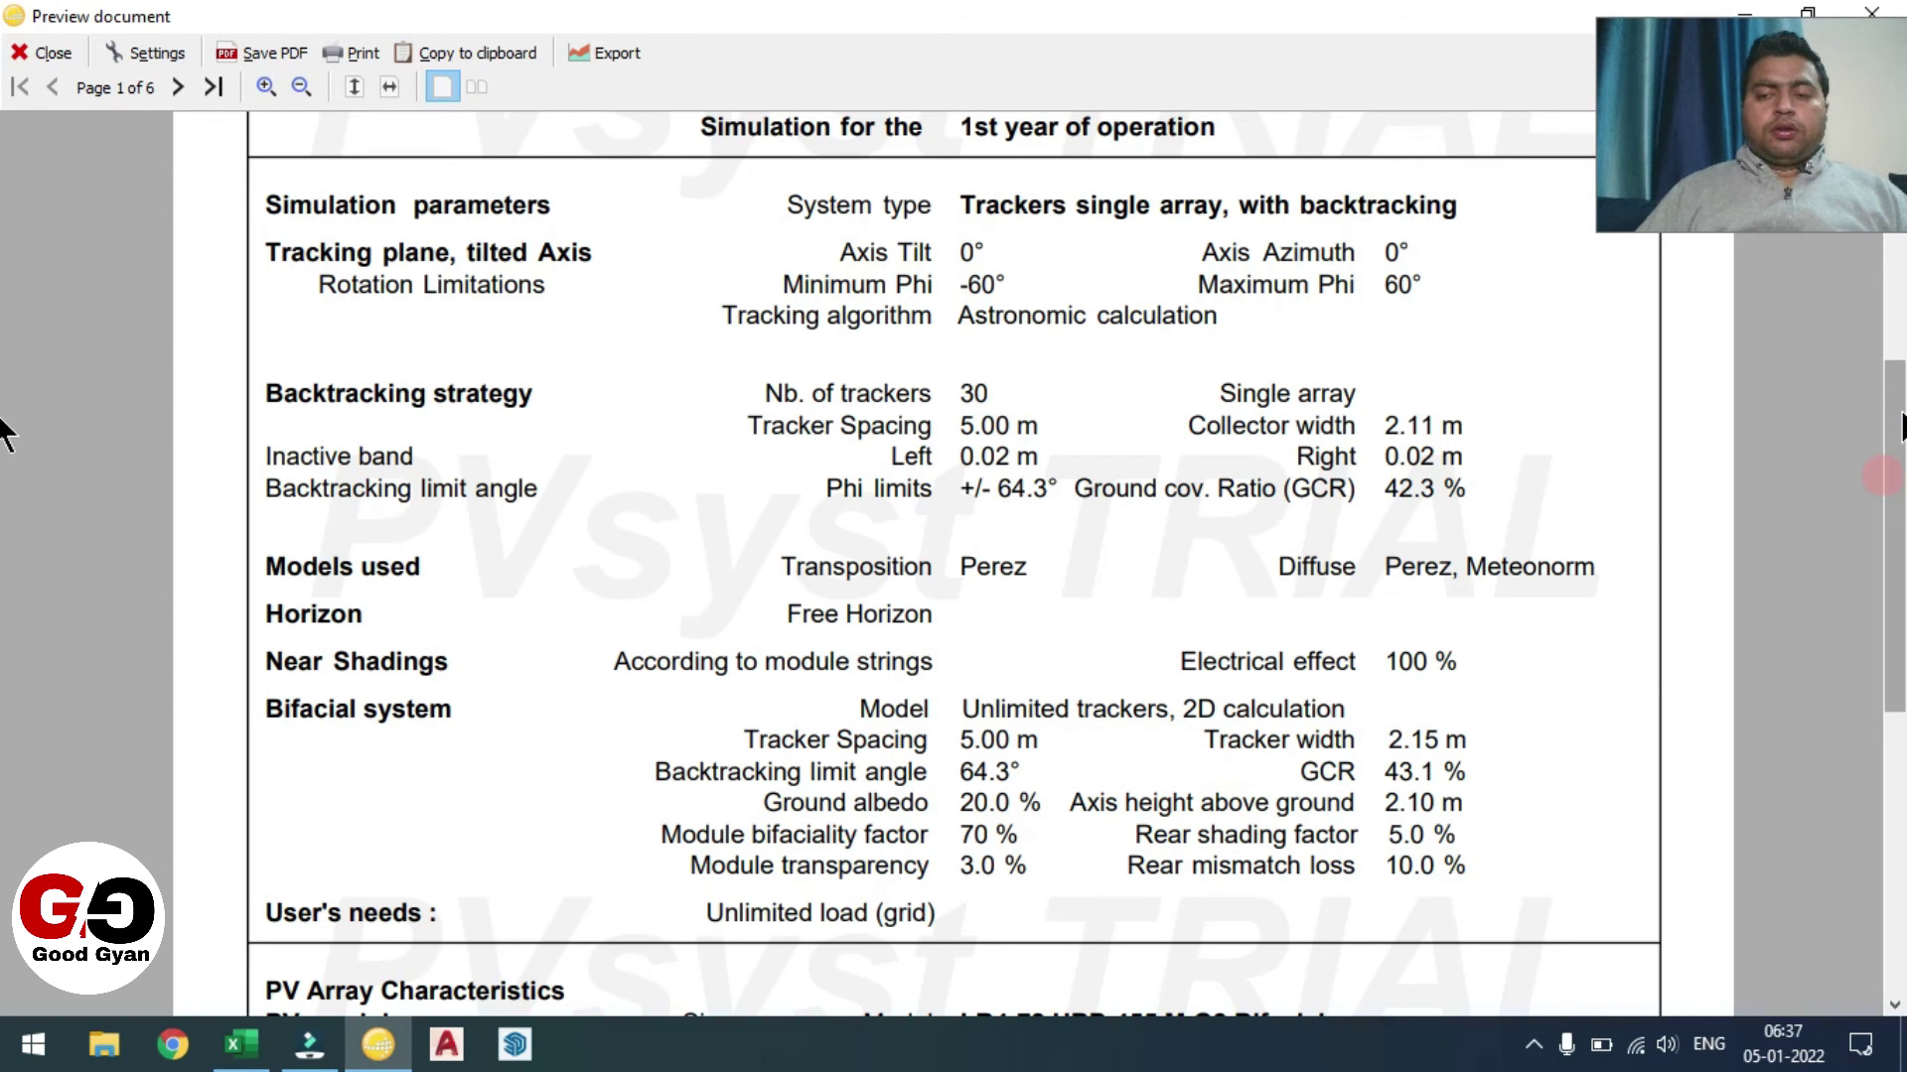
pyautogui.scroll(-3, 10, 467)
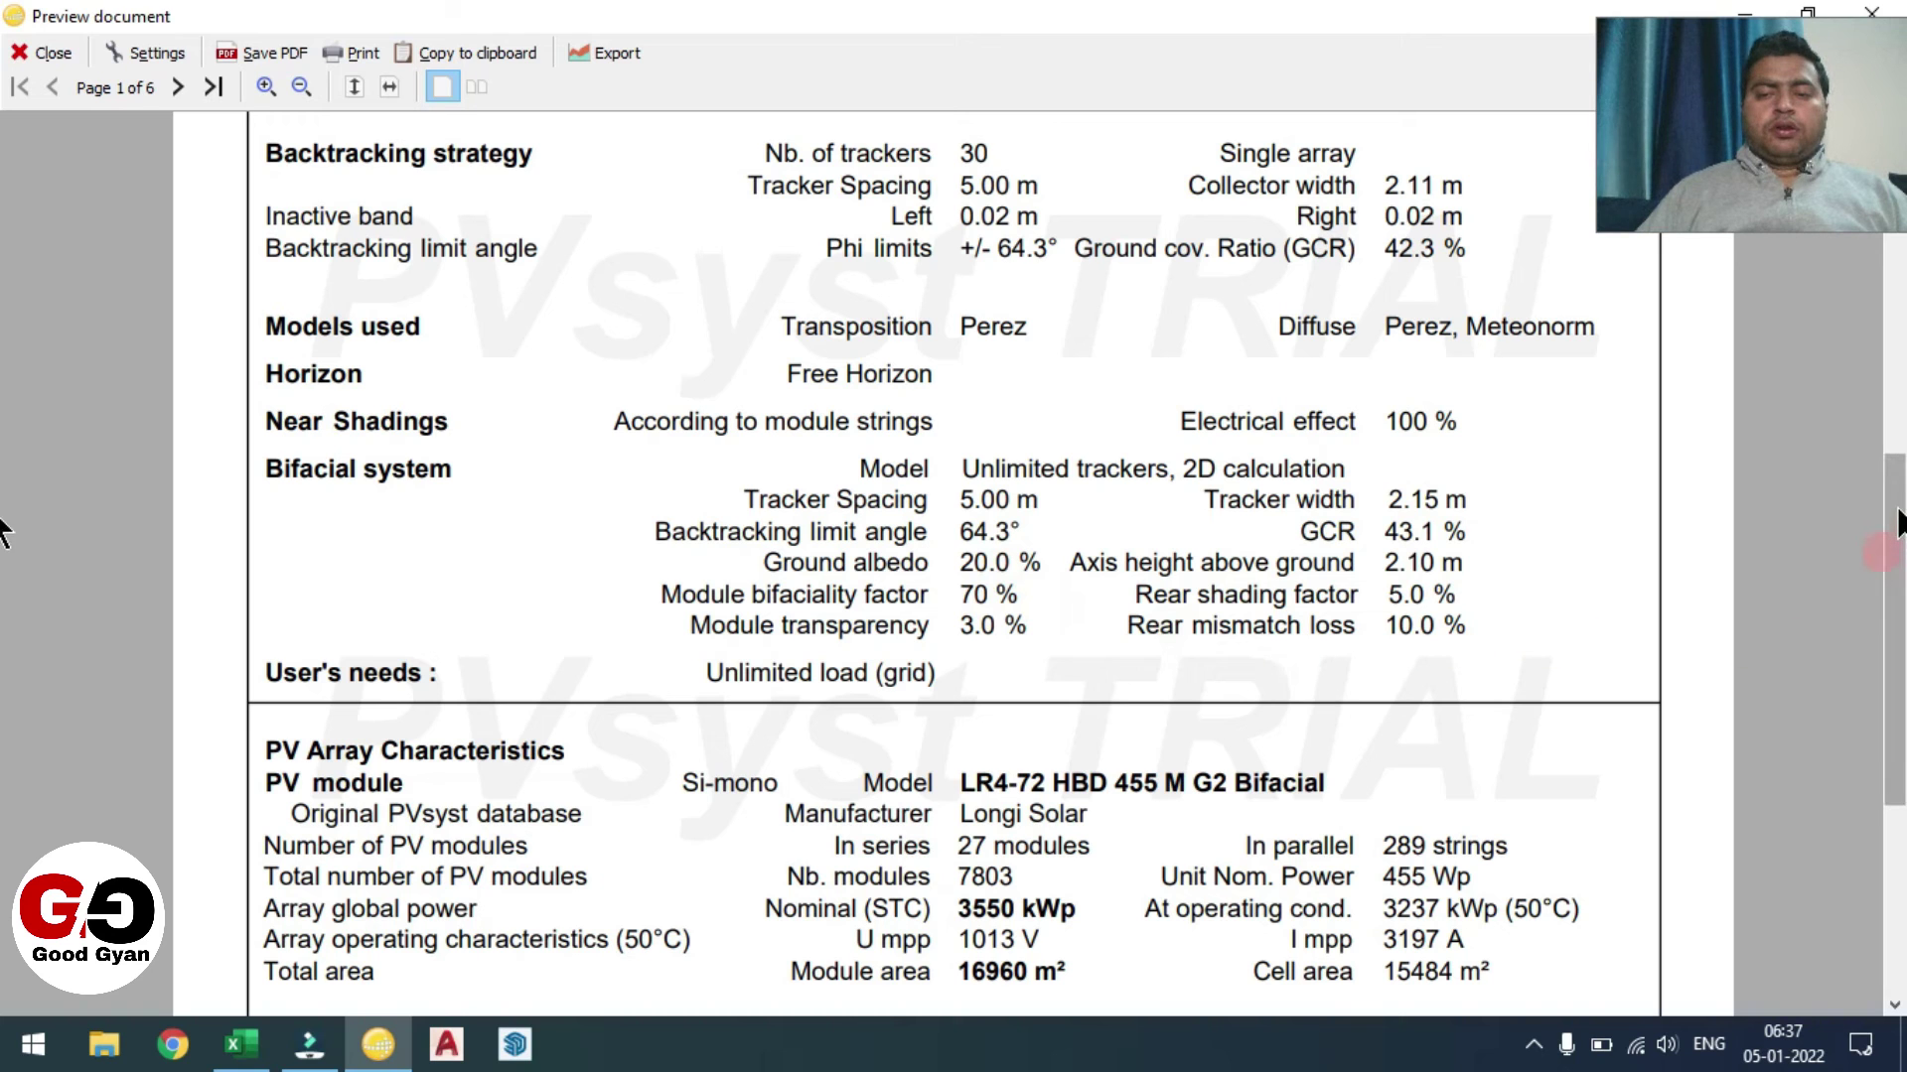
pyautogui.moveTo(1897, 487); pyautogui.dragTo(1897, 652)
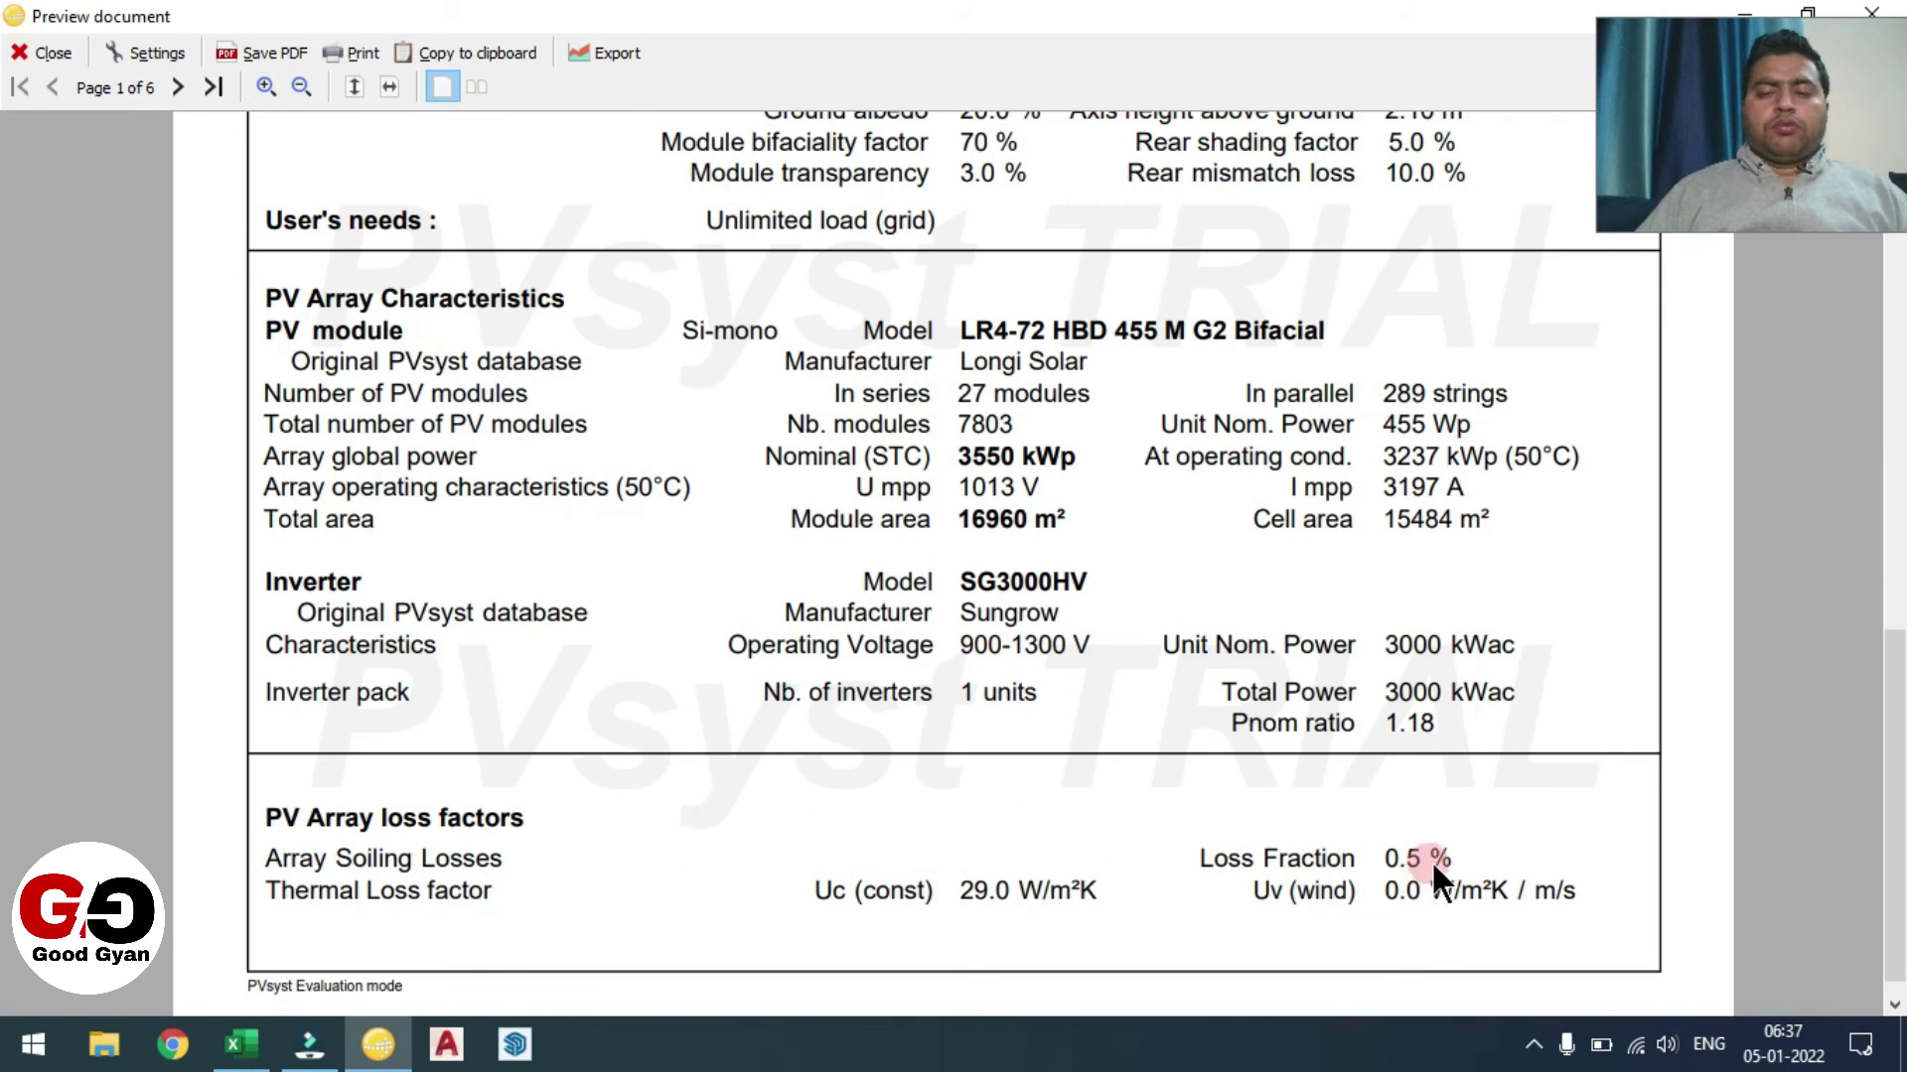
pyautogui.click(177, 89)
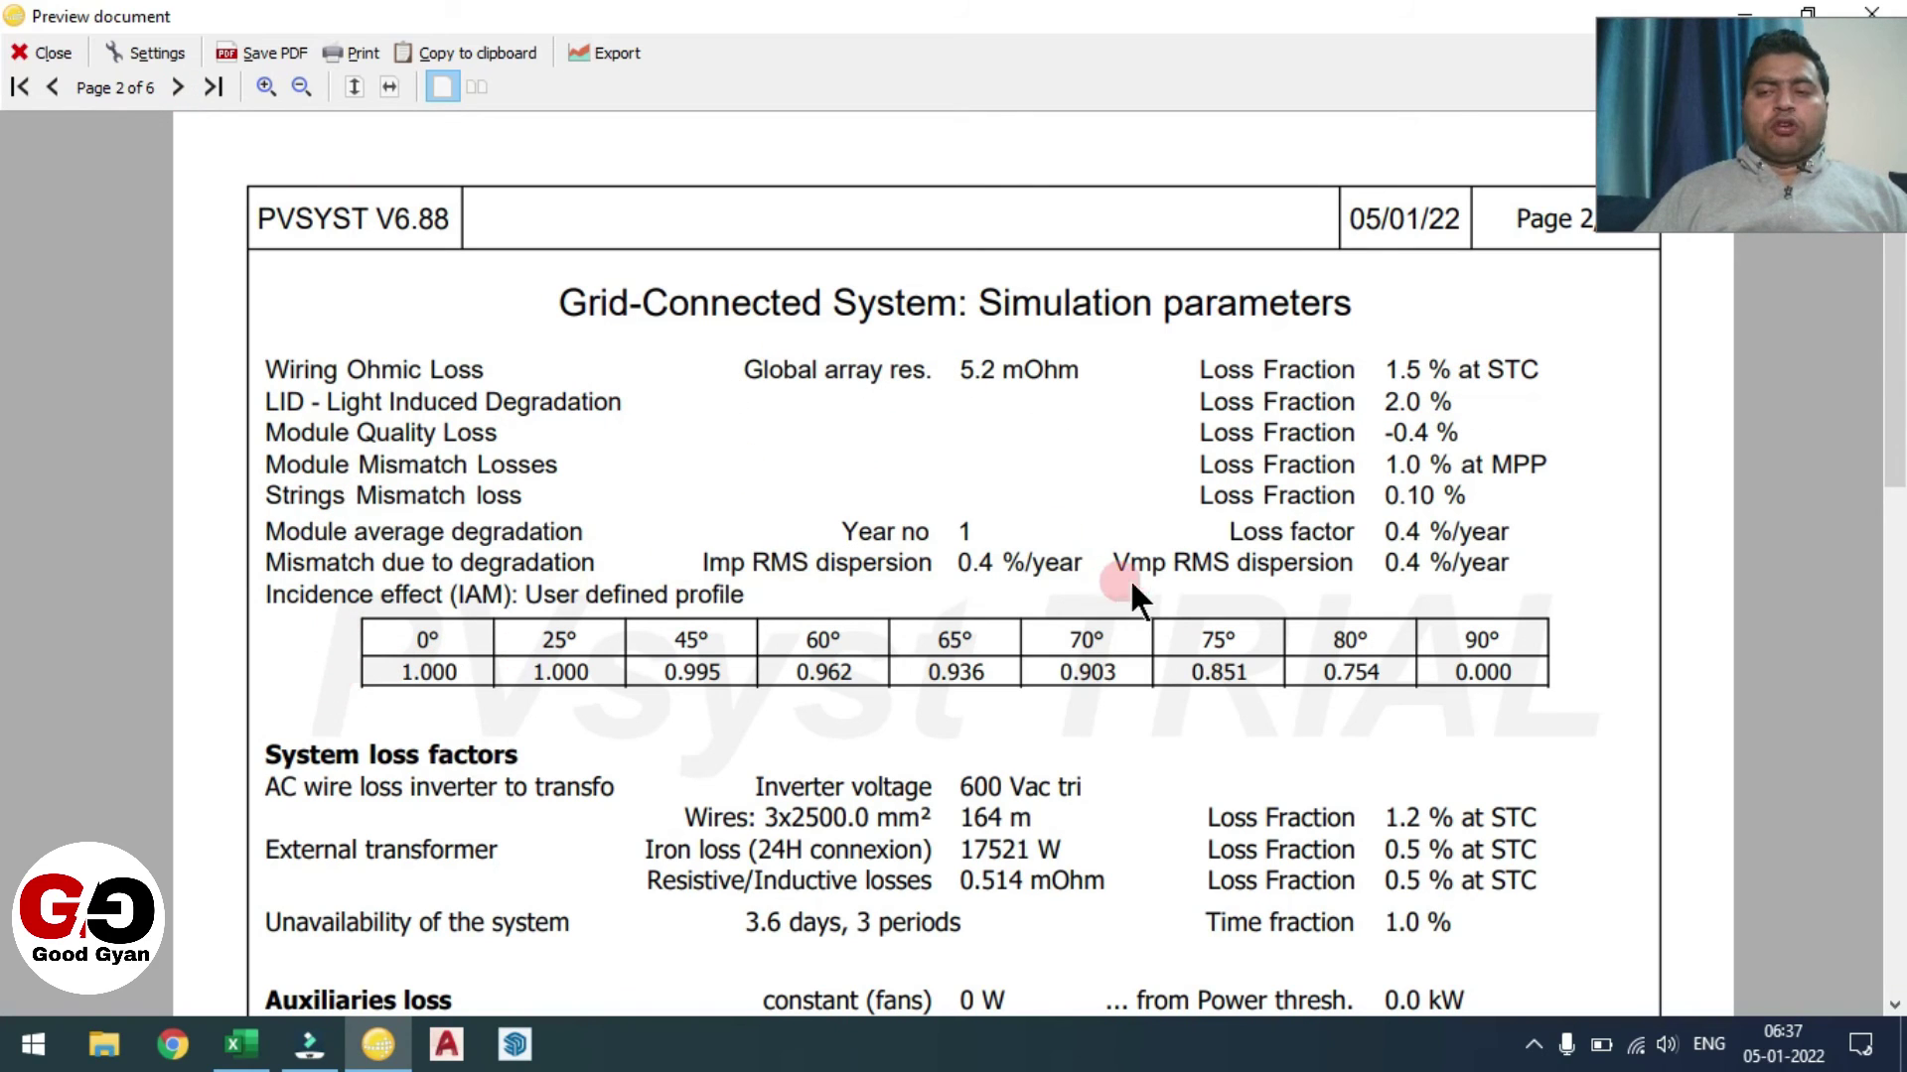
# - Examine the loss factors on page 2 and the shading scene and iso-shadings diagram on page 3, and proceed to page 4
pyautogui.moveTo(1895, 430); pyautogui.dragTo(1895, 537)
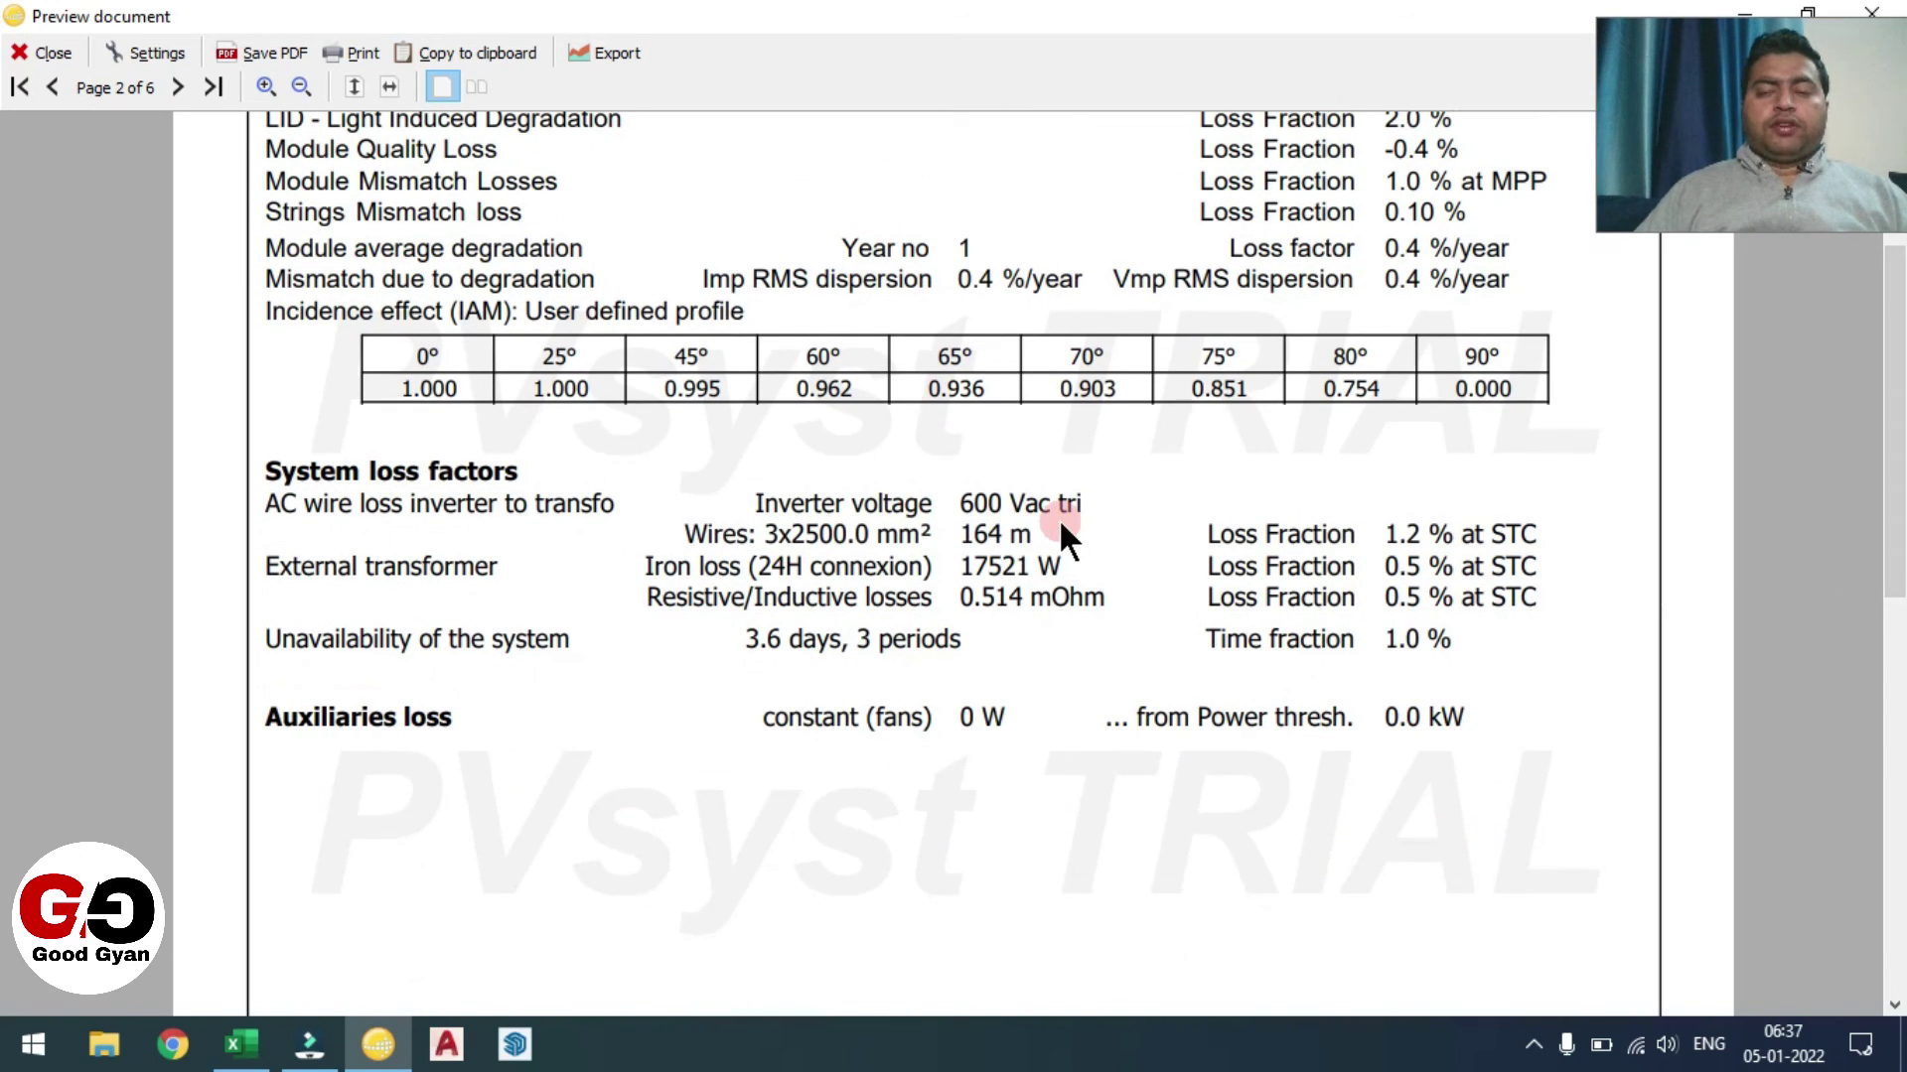
pyautogui.scroll(-5, 1059, 519)
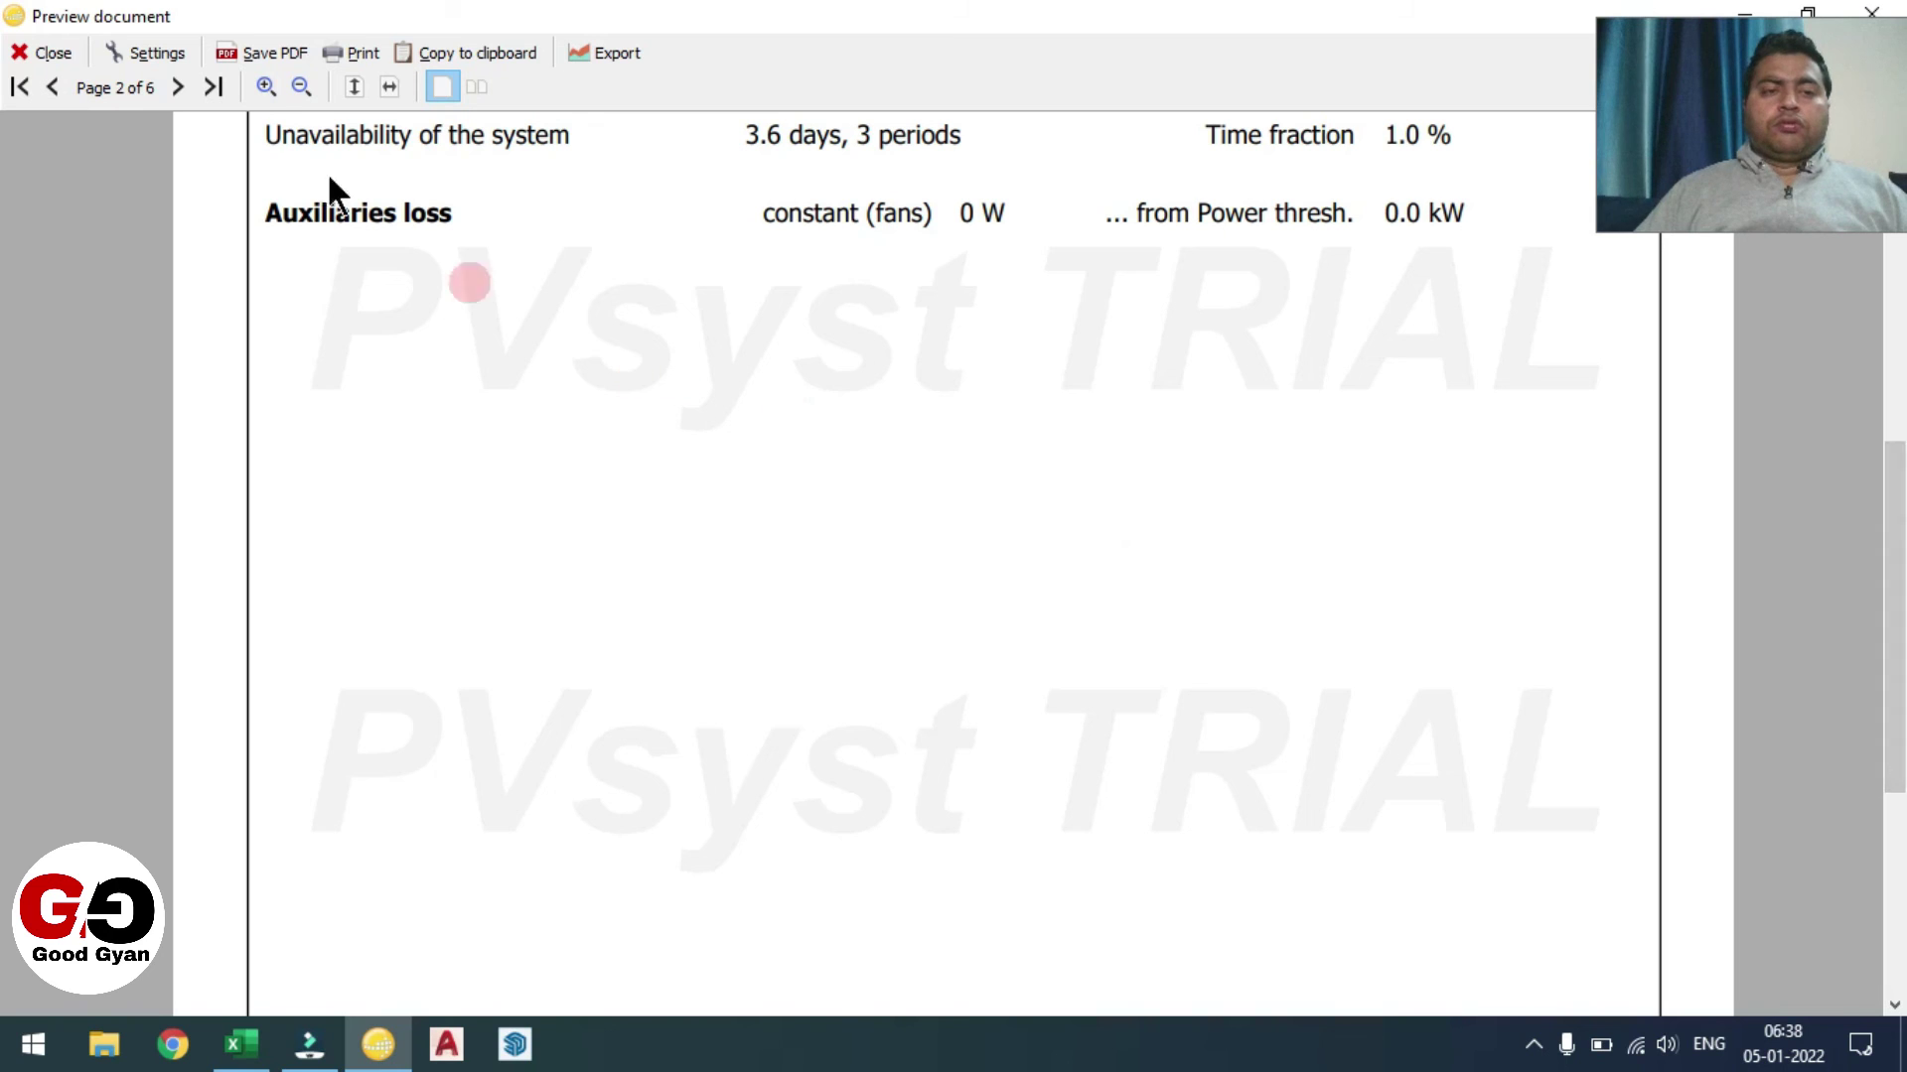
pyautogui.click(178, 87)
pyautogui.click(1485, 499)
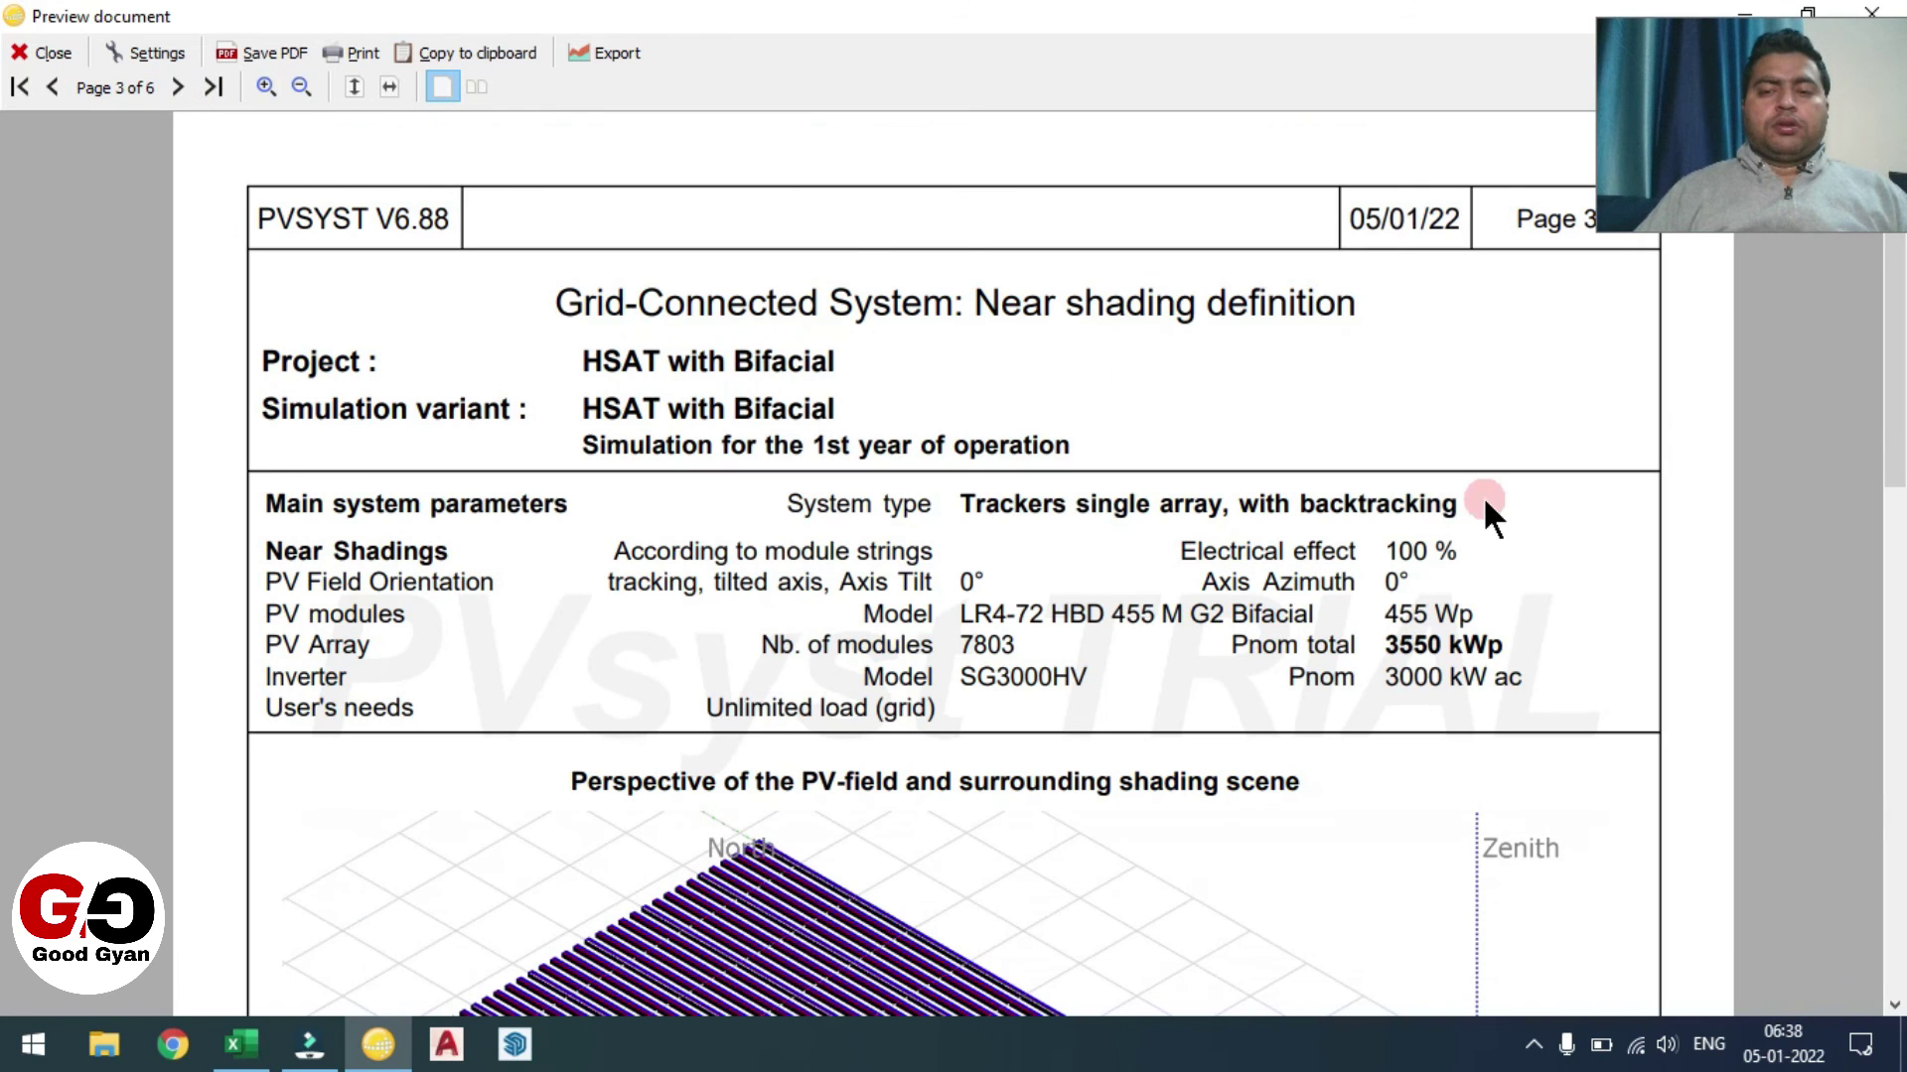
pyautogui.moveTo(1895, 466); pyautogui.dragTo(1895, 735)
pyautogui.click(178, 87)
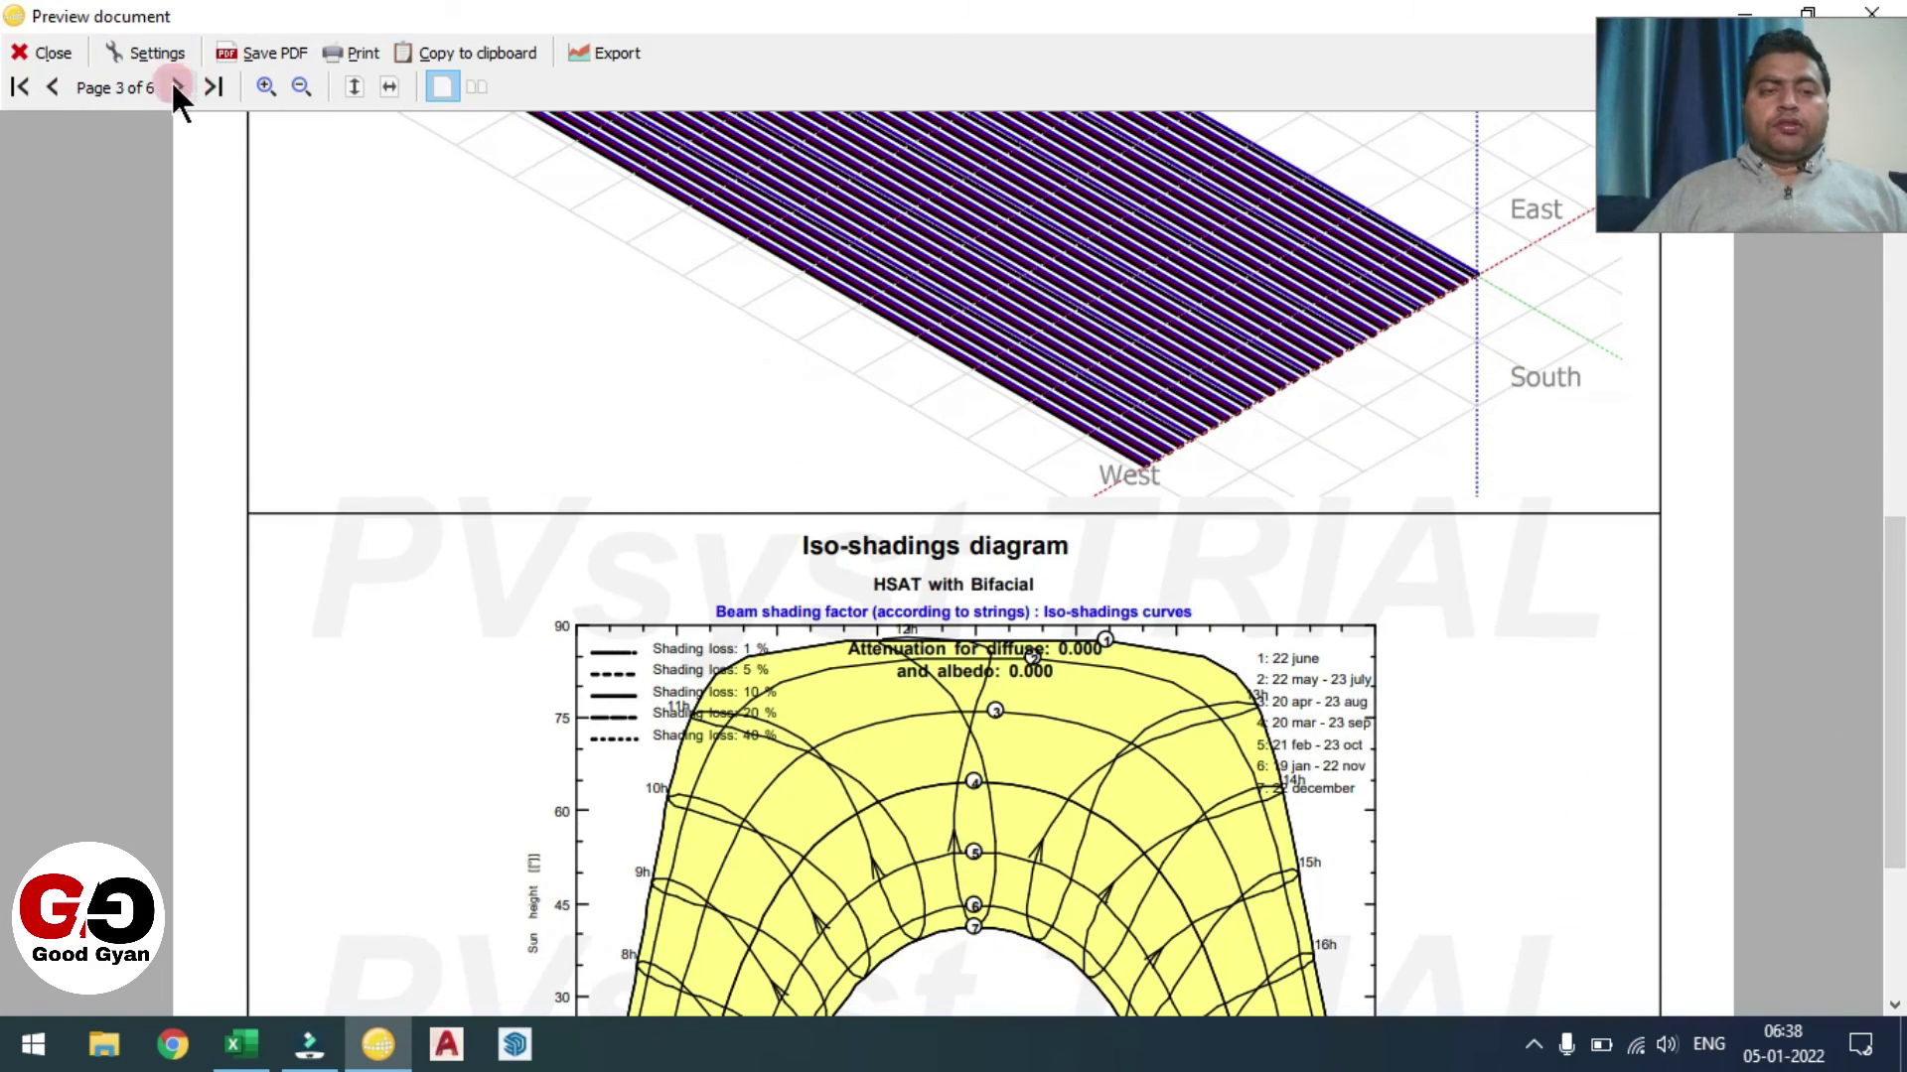
# - Examine the produced energy, performance ratio and monthly production charts on the main results page, and proceed to page 5
pyautogui.click(1880, 615)
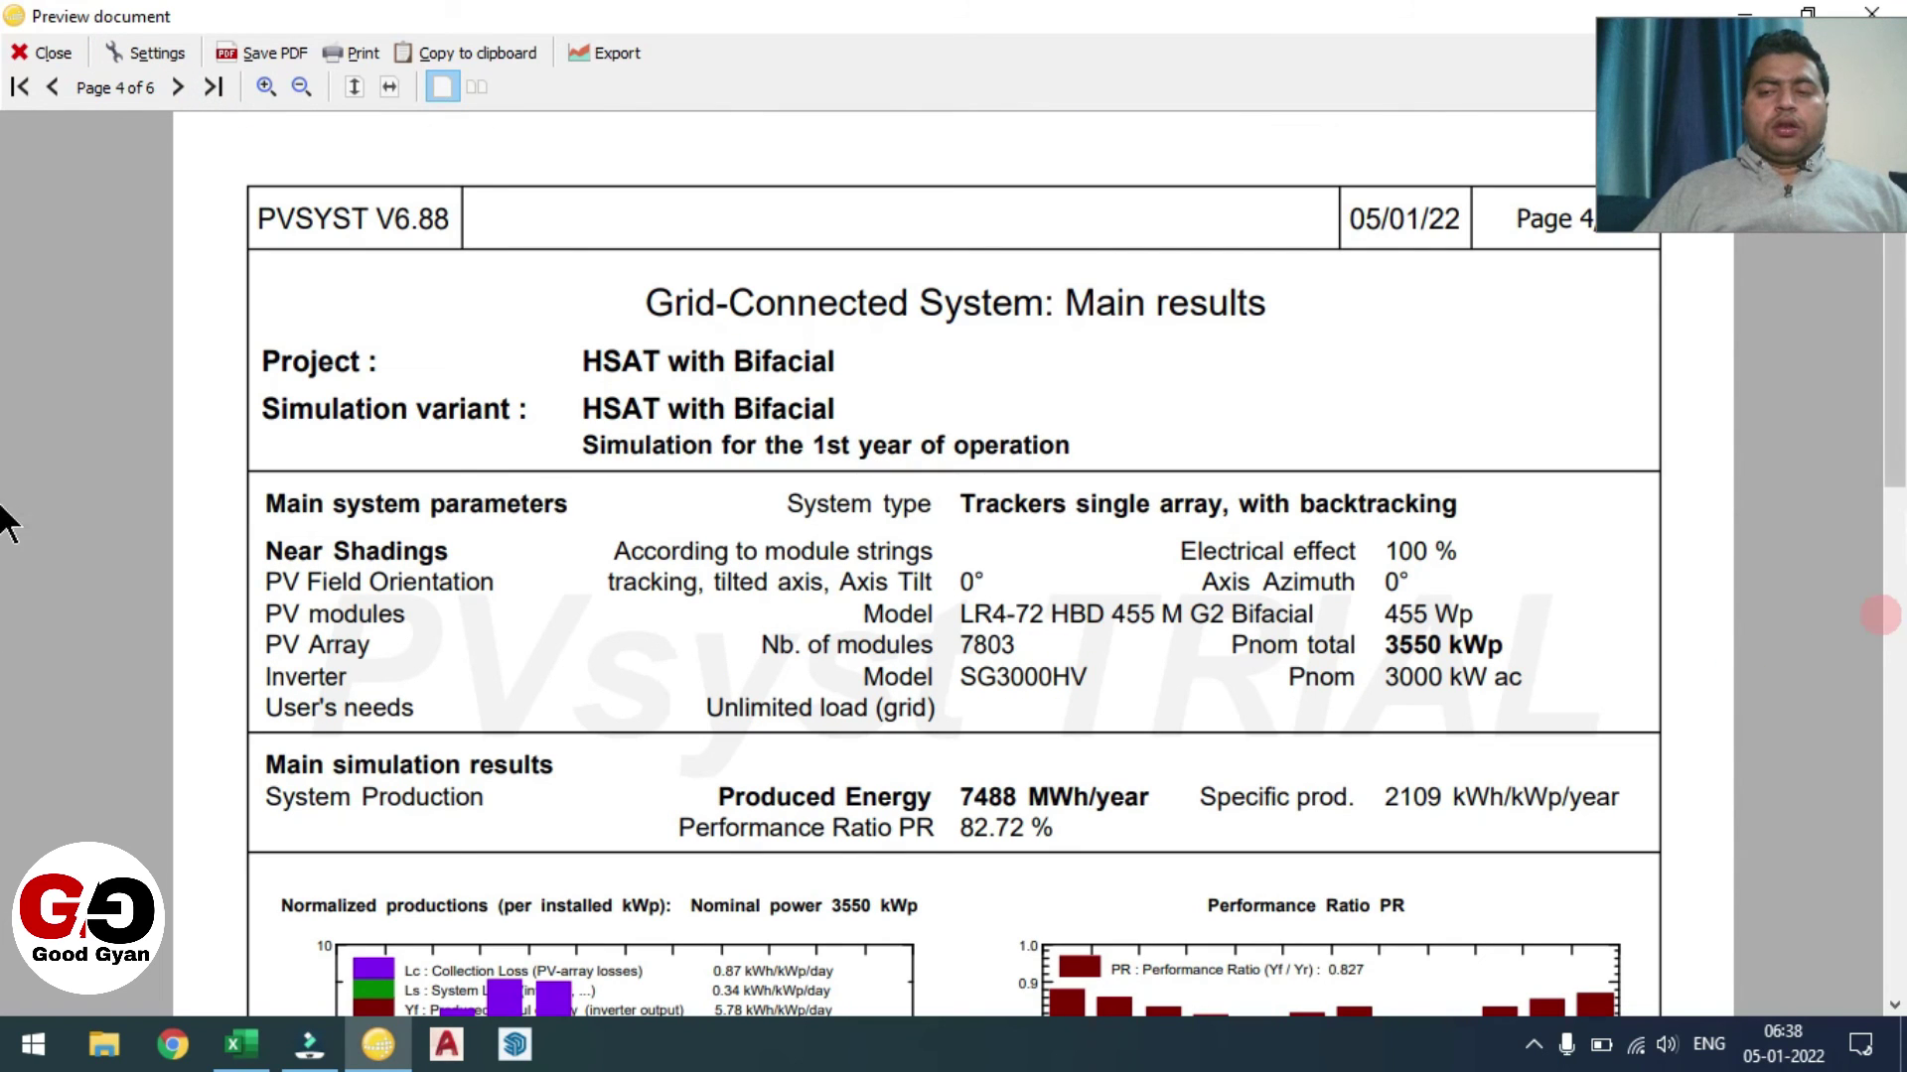
pyautogui.scroll(-3, 5, 522)
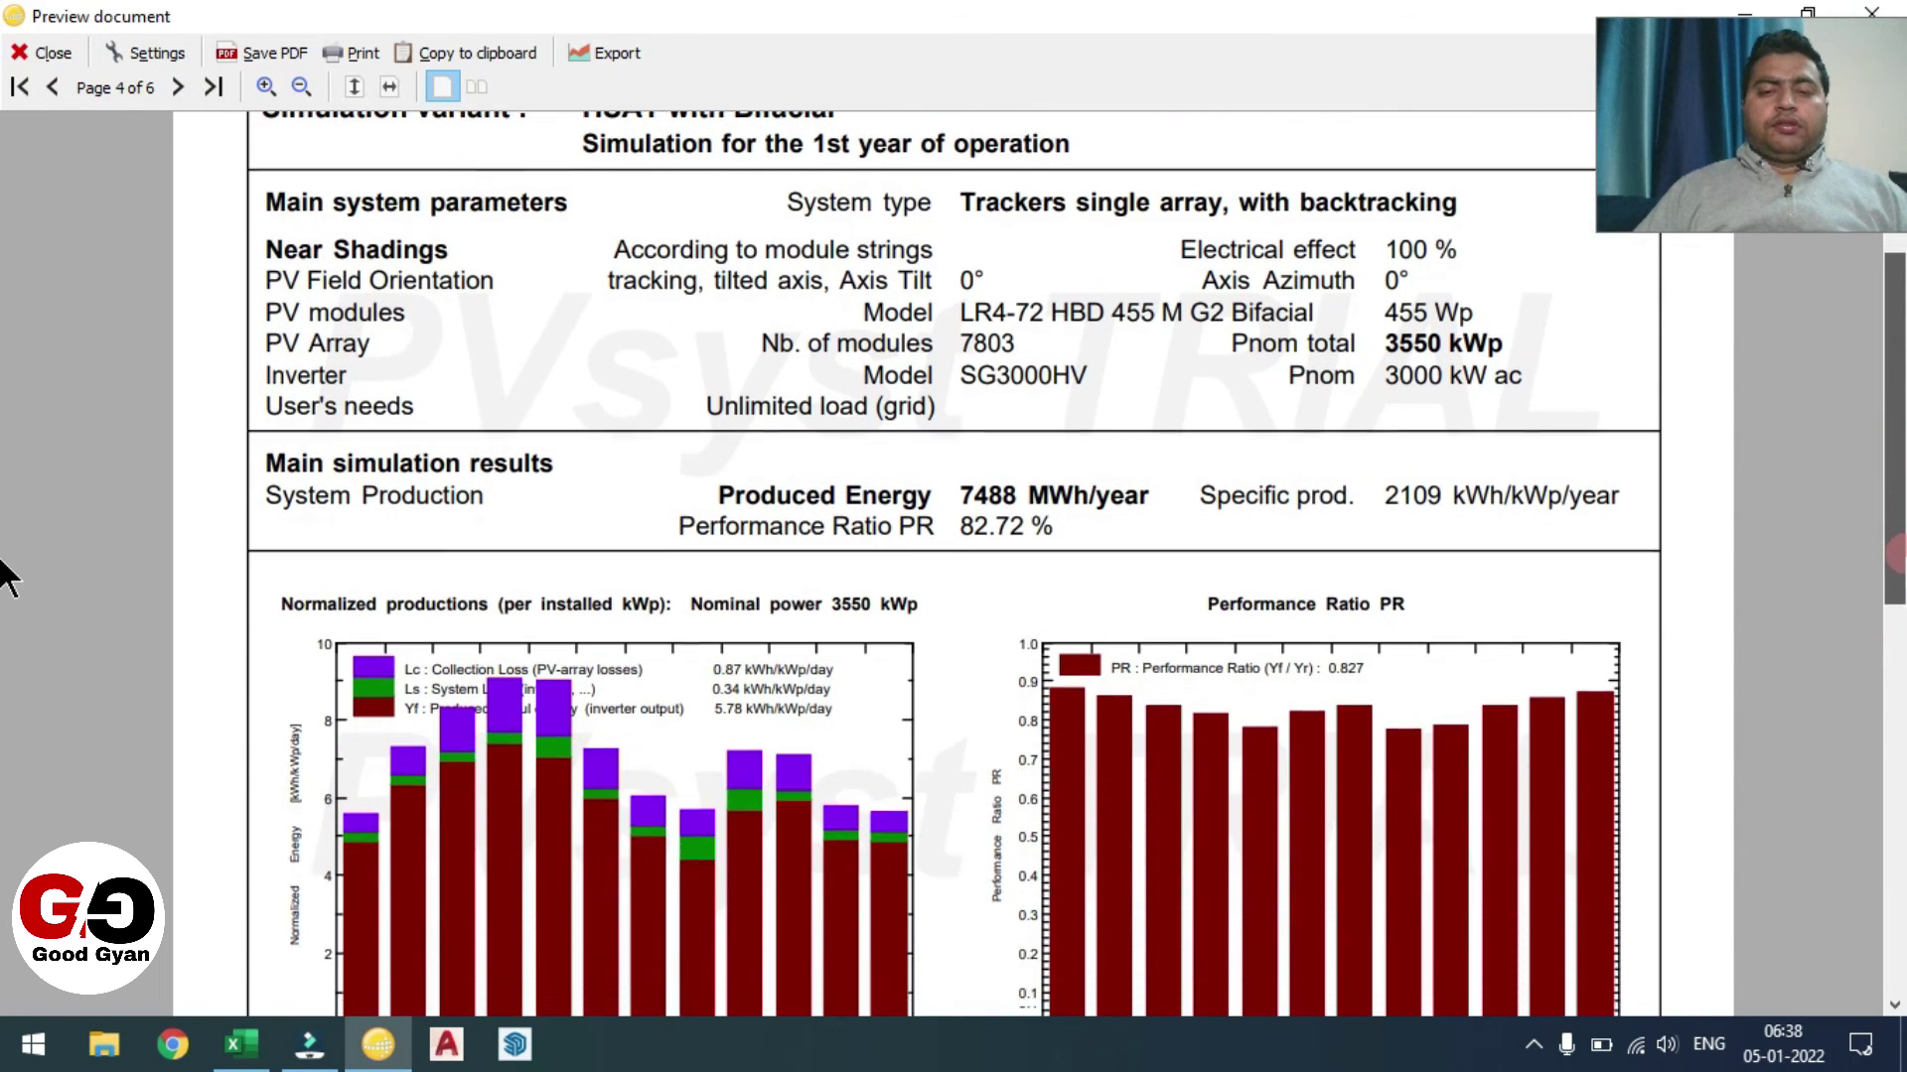
pyautogui.scroll(-1, 5, 576)
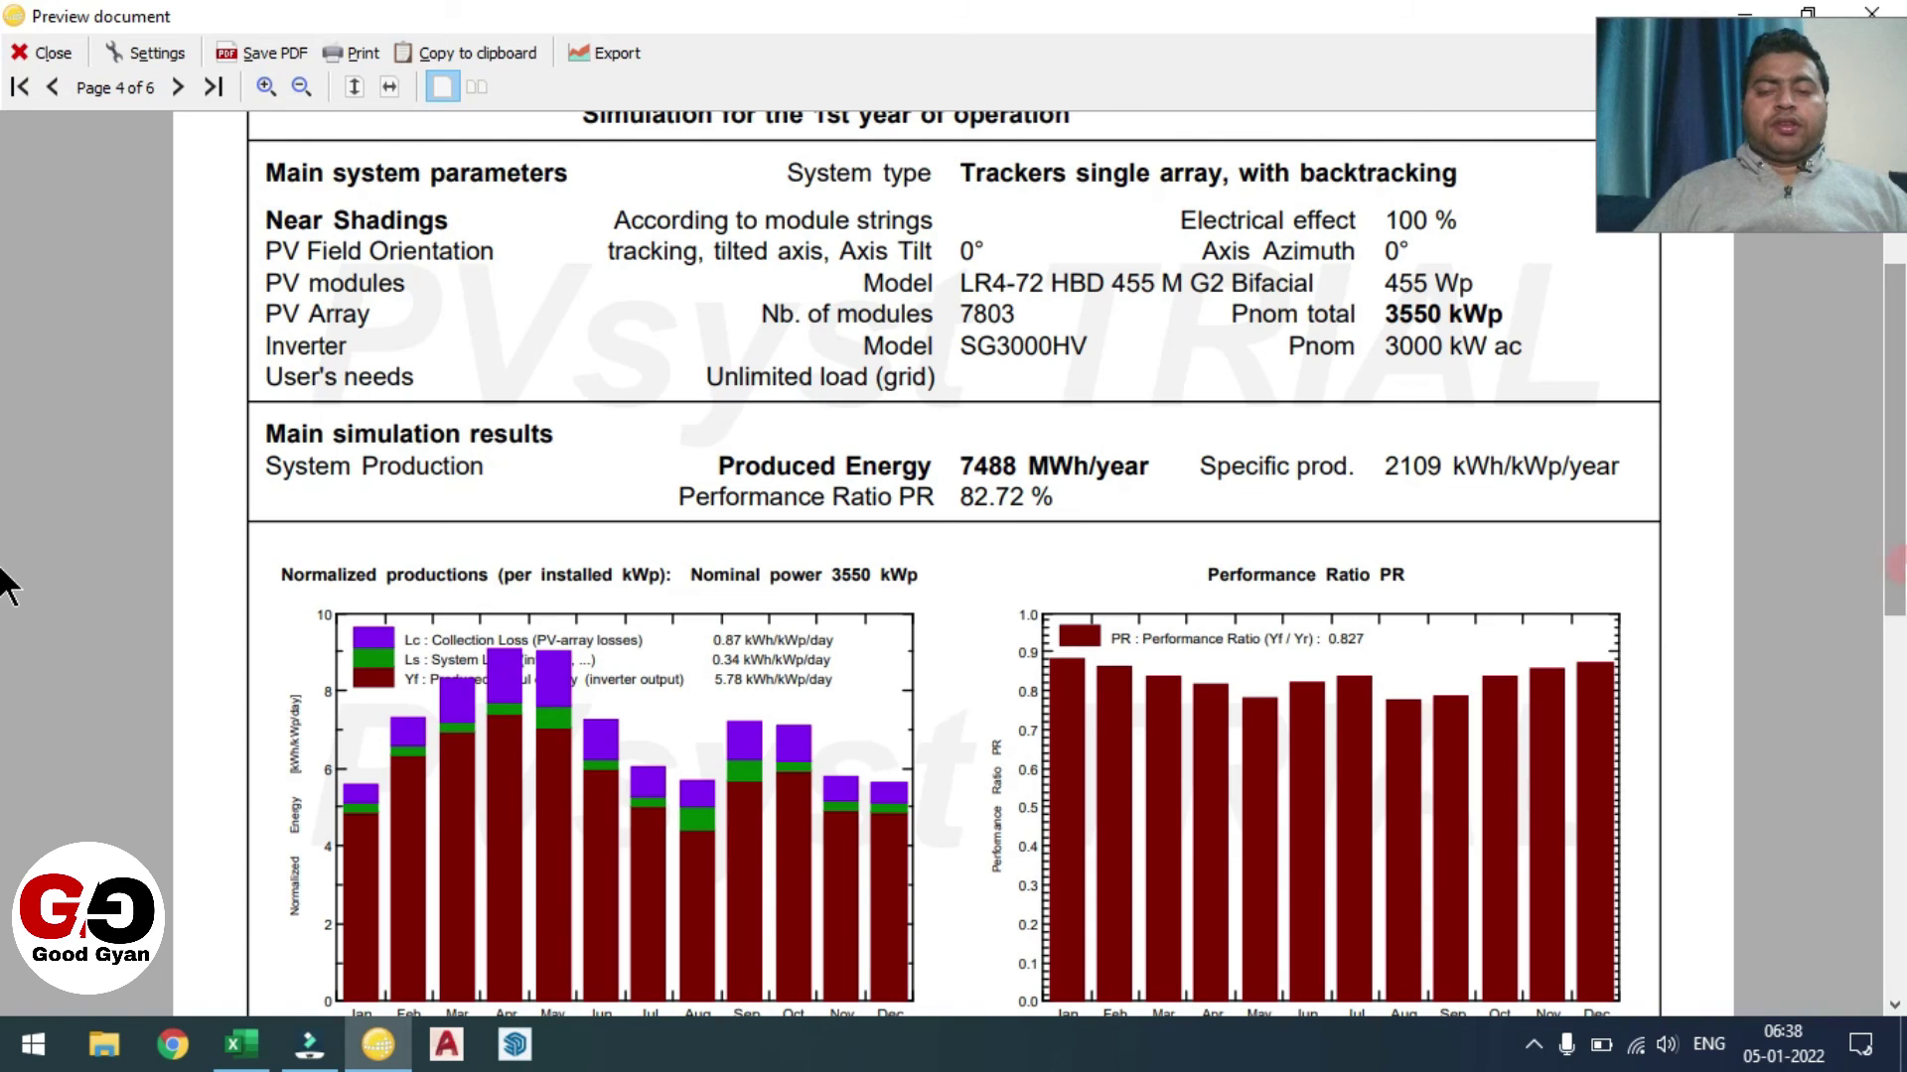
pyautogui.click(968, 497)
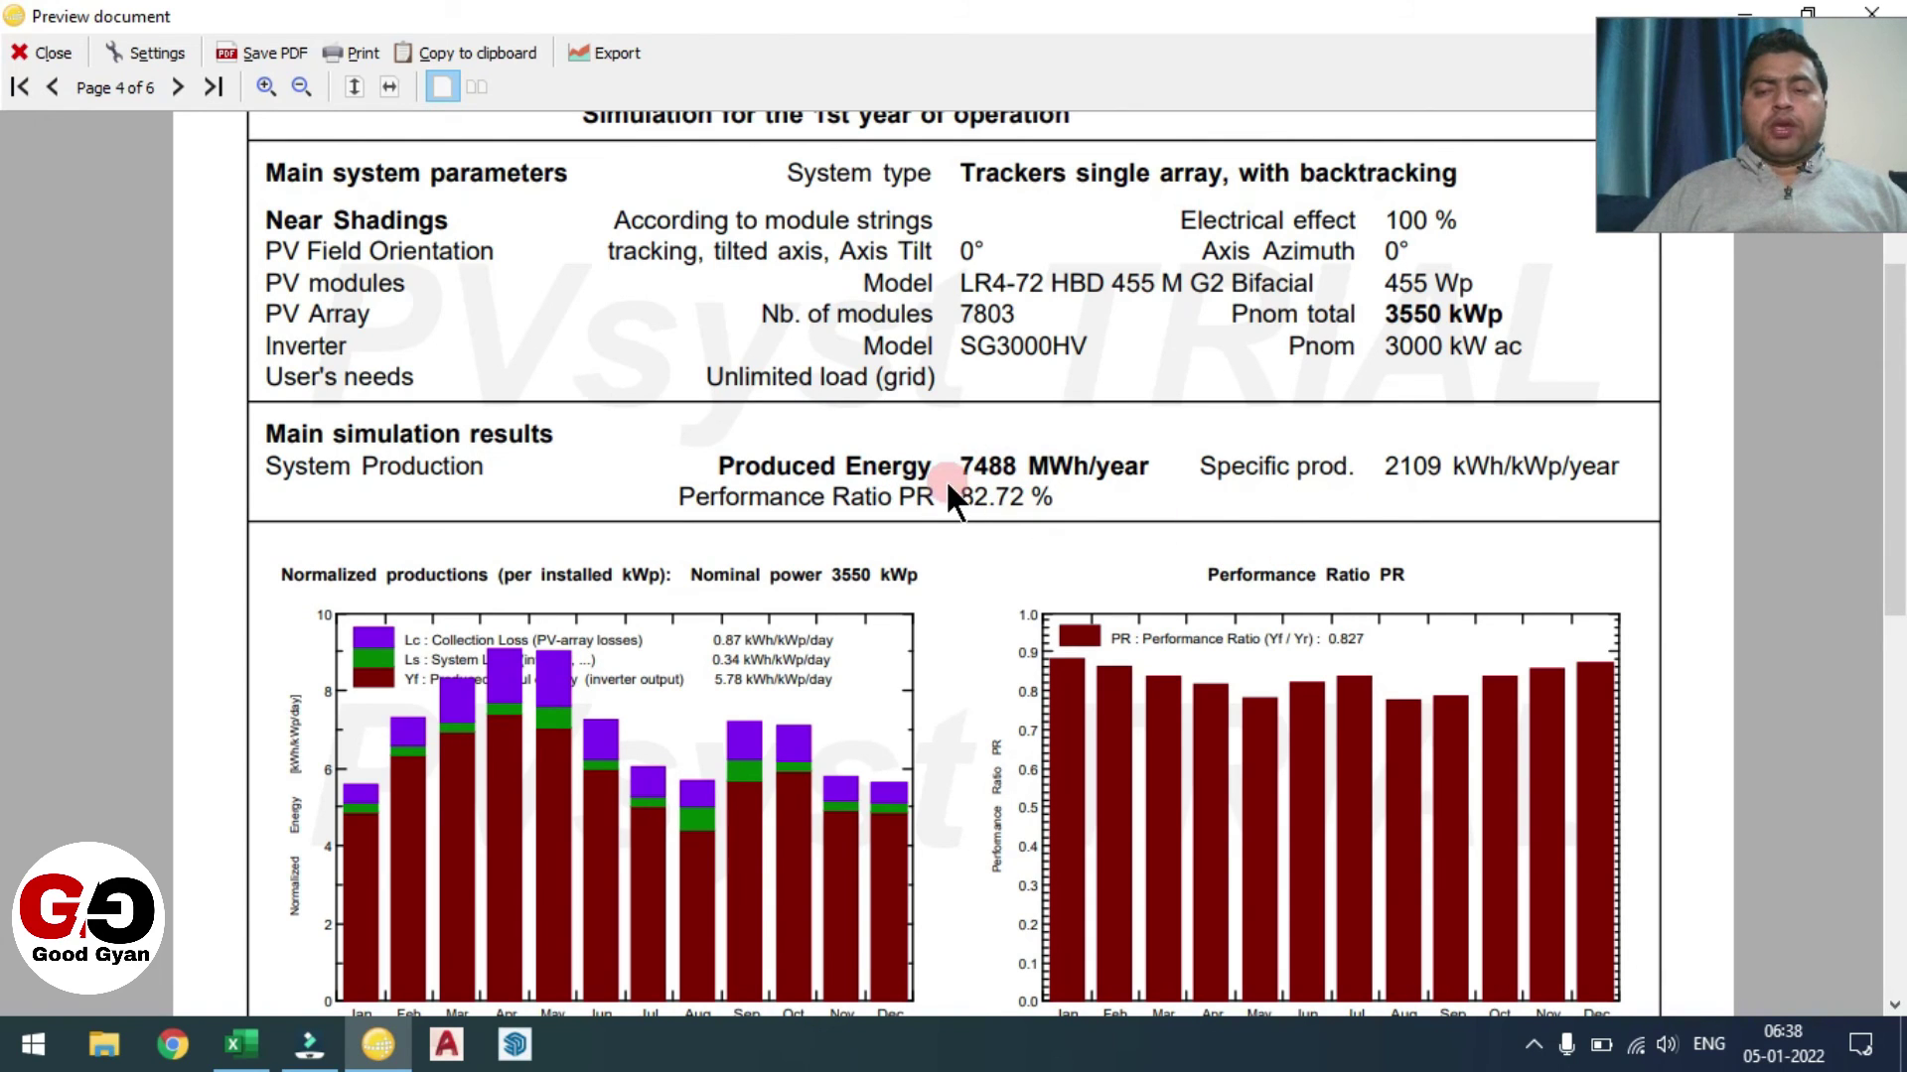
pyautogui.click(1432, 312)
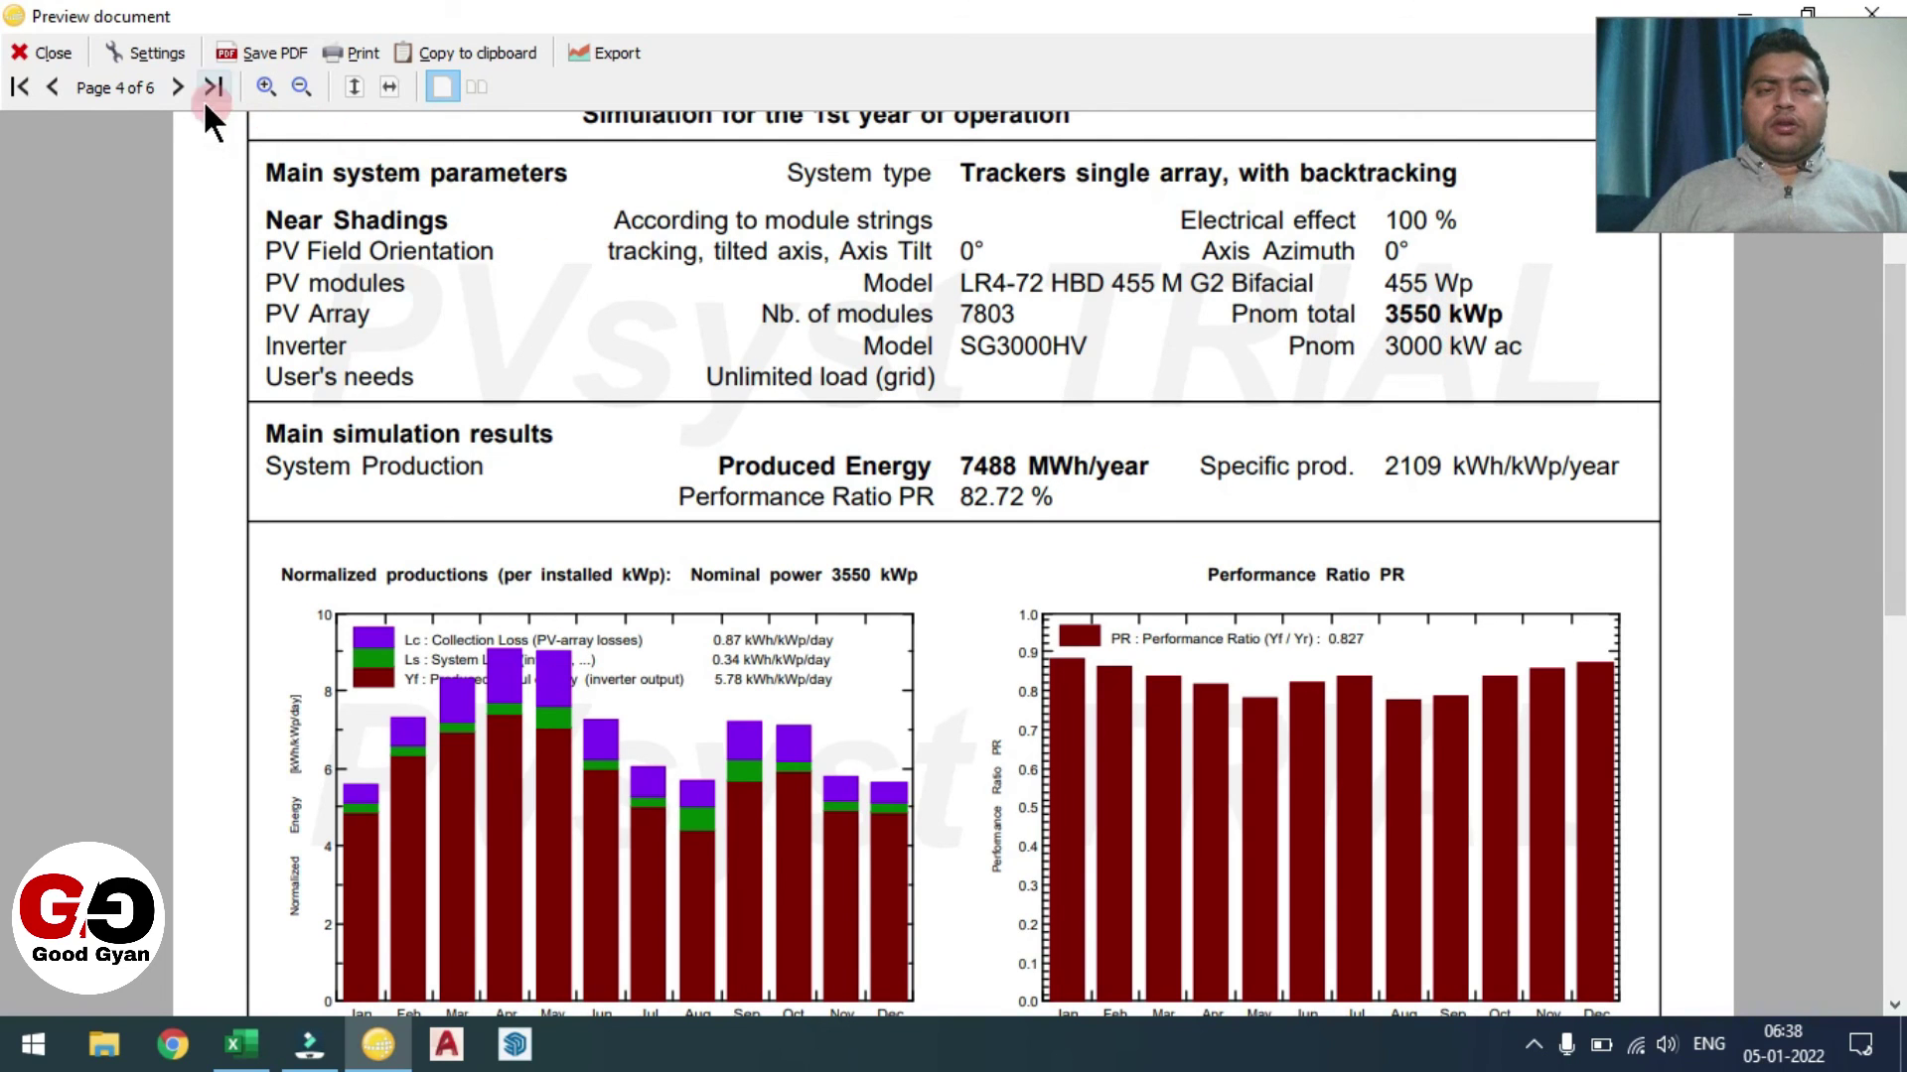
pyautogui.click(175, 87)
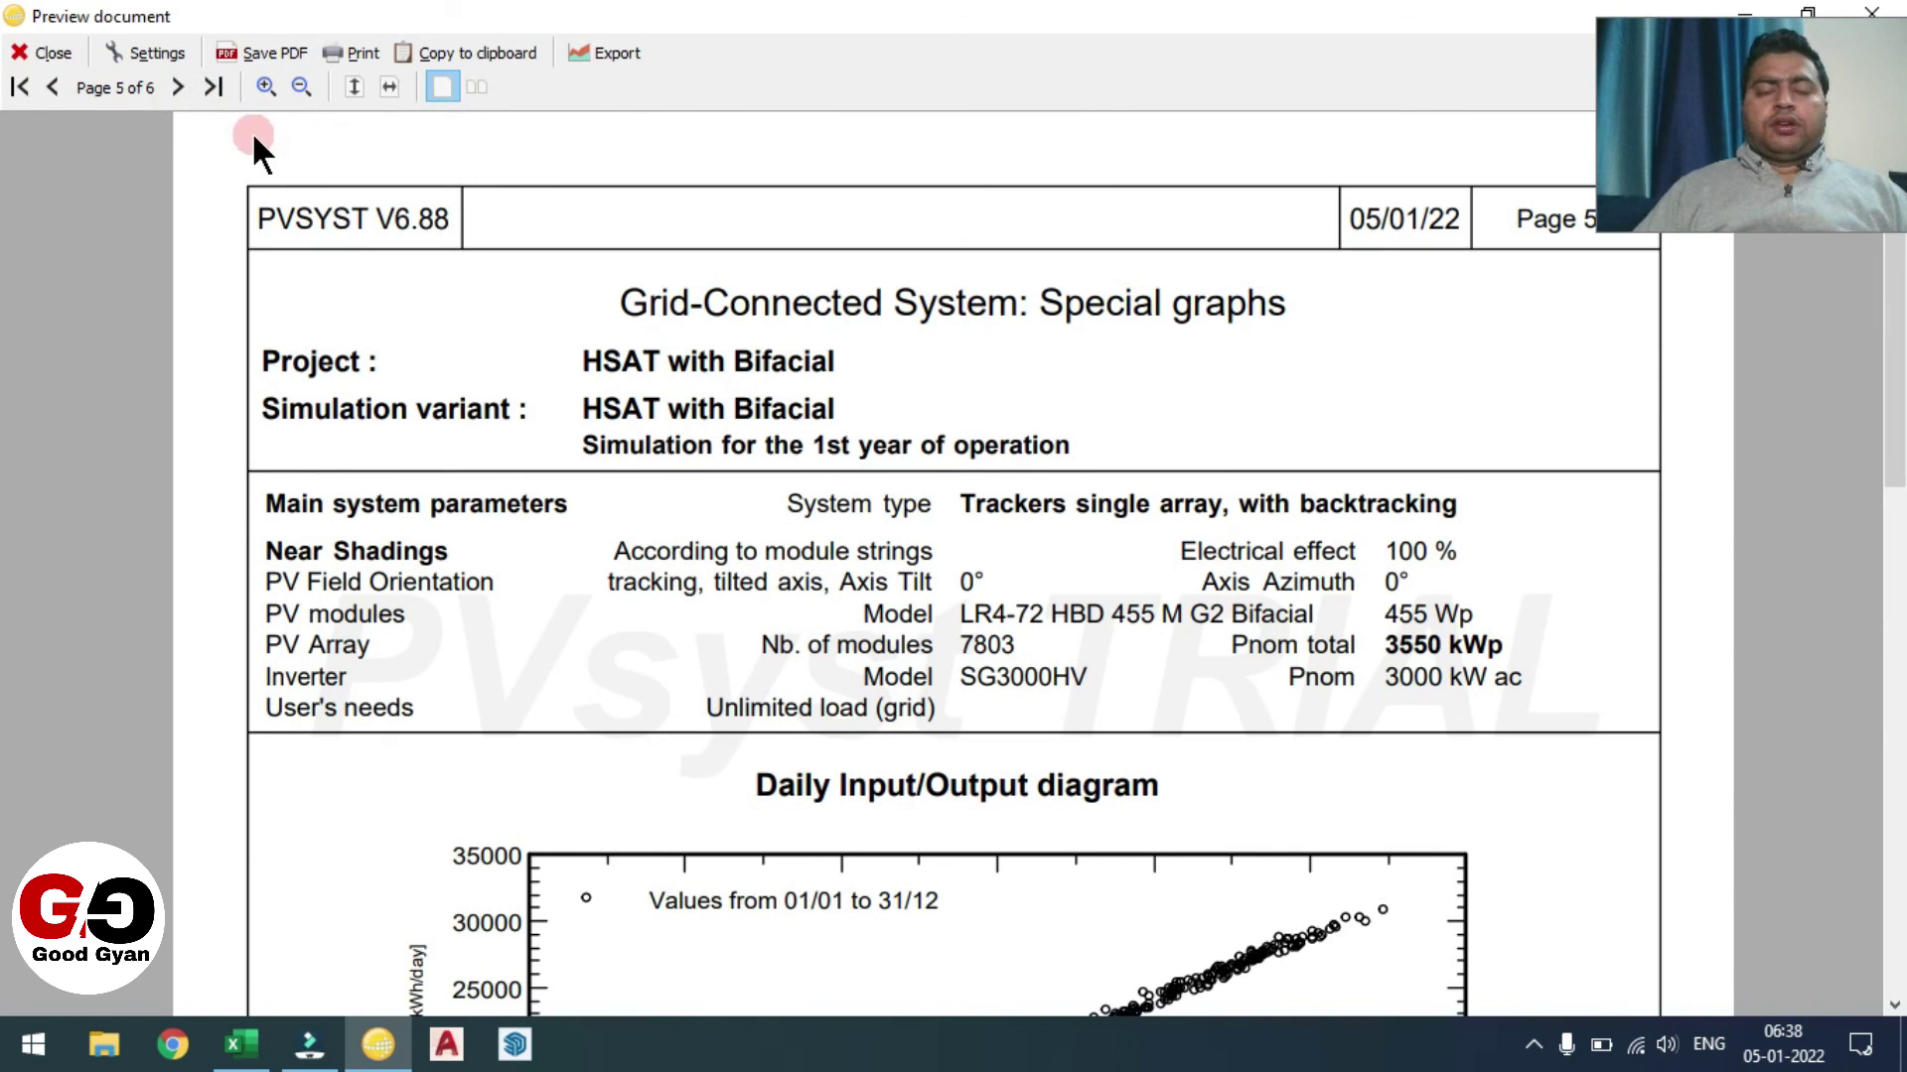
# - Examine the daily input/output diagram and the output power distribution on page 5, and proceed to page 6
pyautogui.click(1656, 487)
pyautogui.scroll(-5, 8, 374)
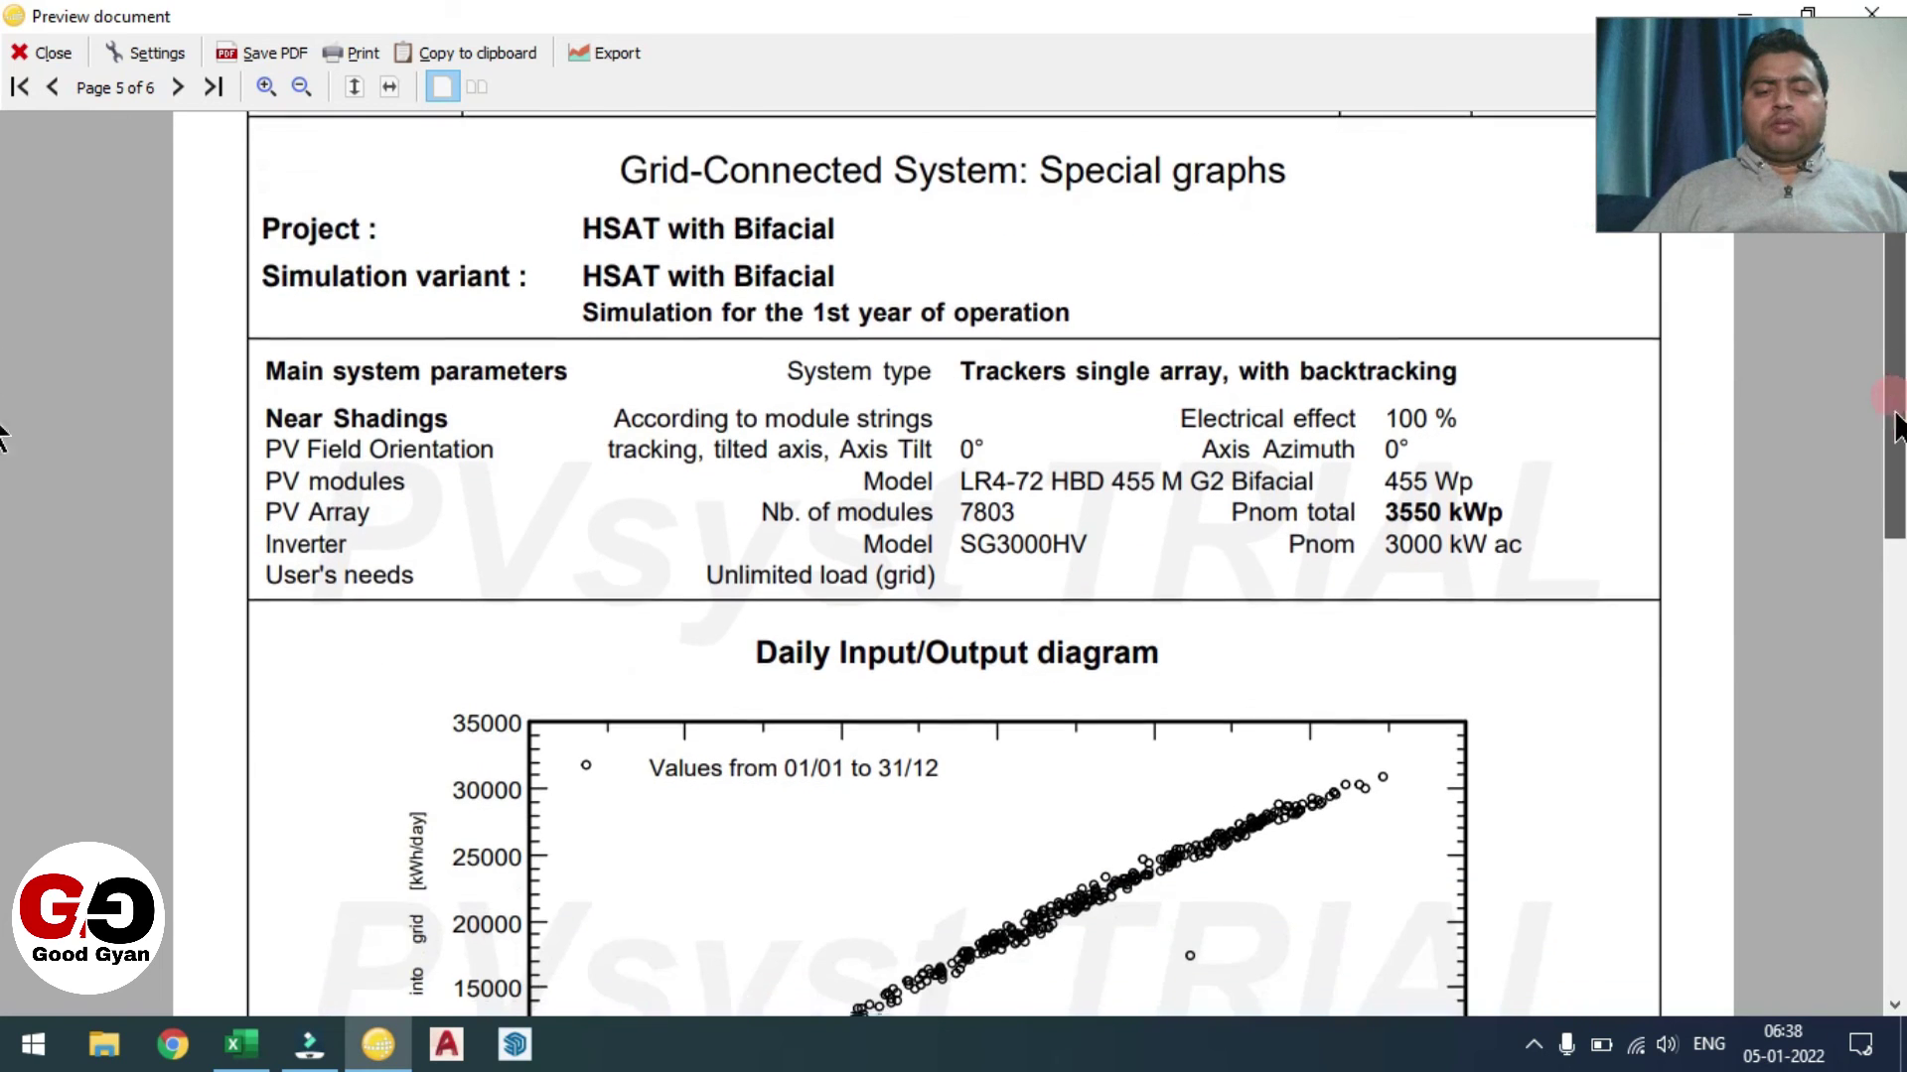
pyautogui.scroll(-6, 4, 556)
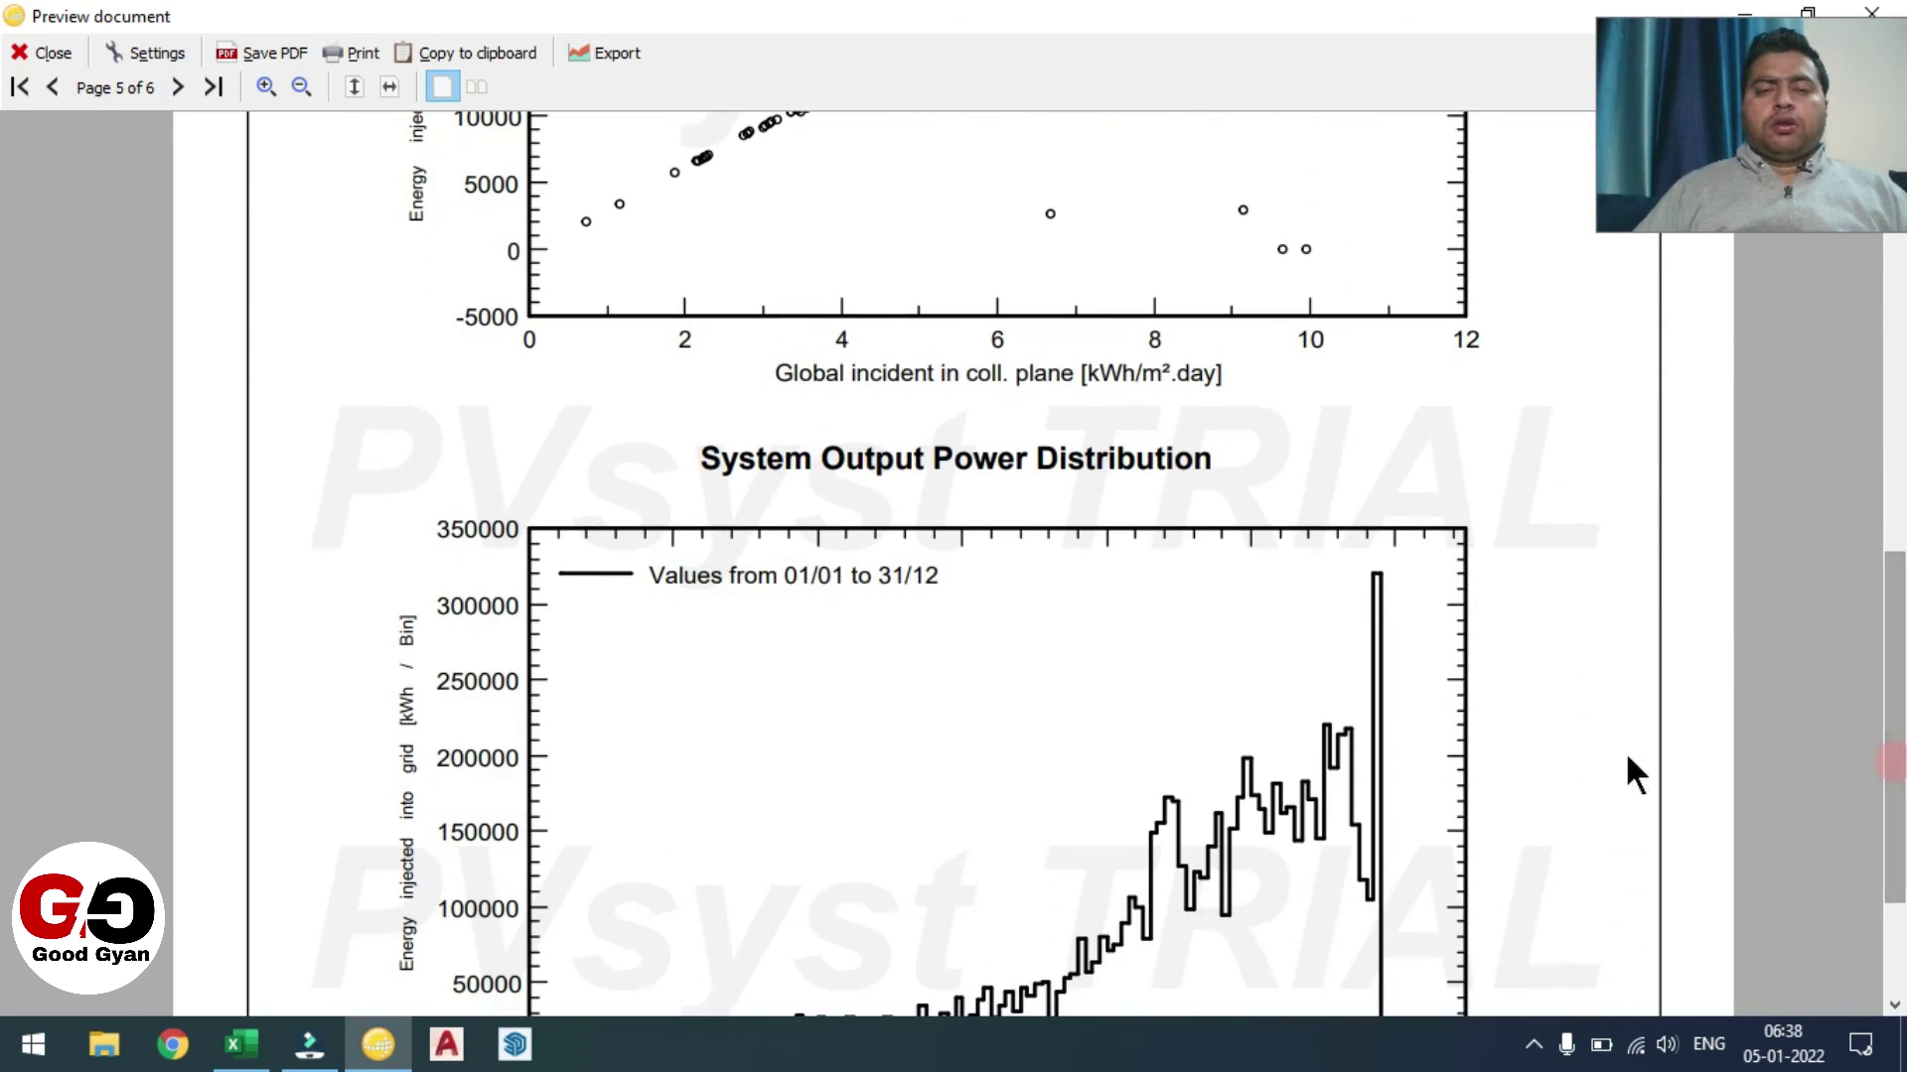
pyautogui.click(605, 429)
pyautogui.click(180, 100)
pyautogui.click(176, 87)
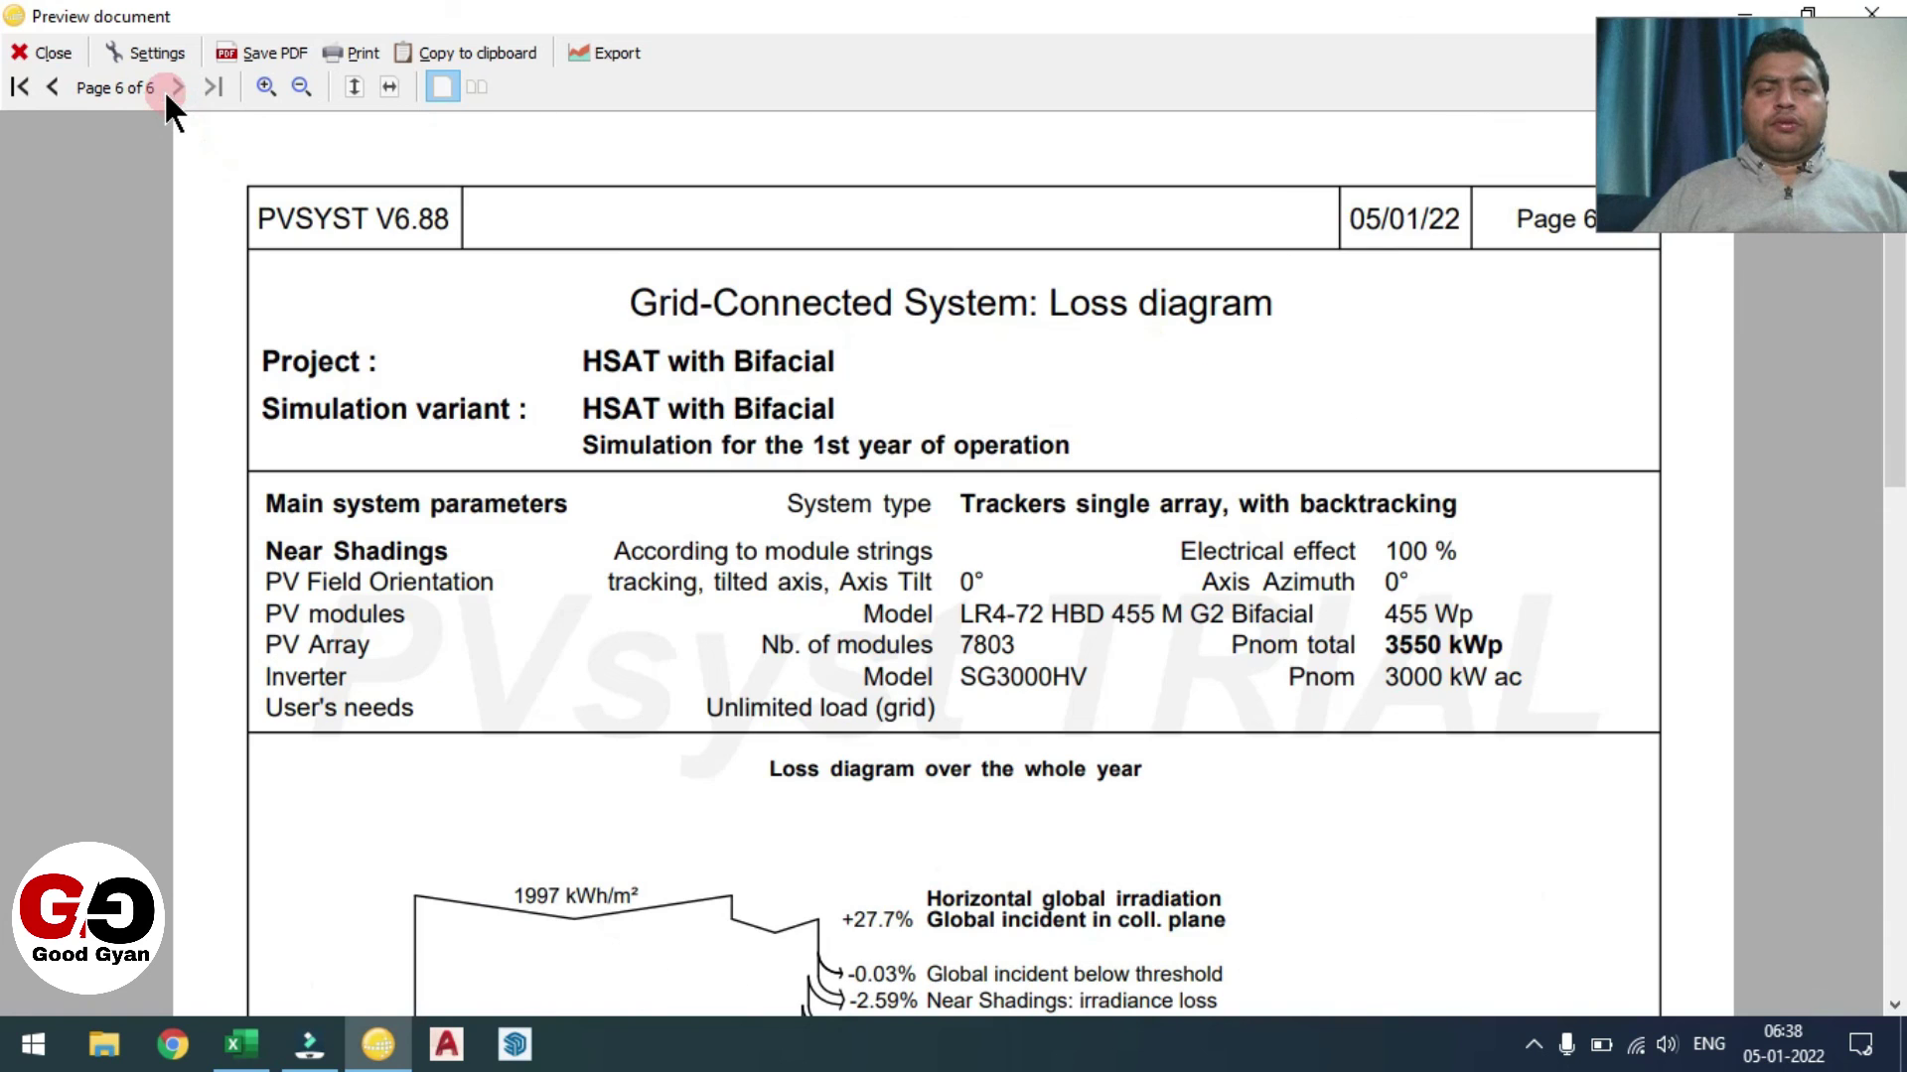
# - Examine the yearly loss diagram on page 6 from global irradiation down to the system losses
pyautogui.scroll(-5, 8, 496)
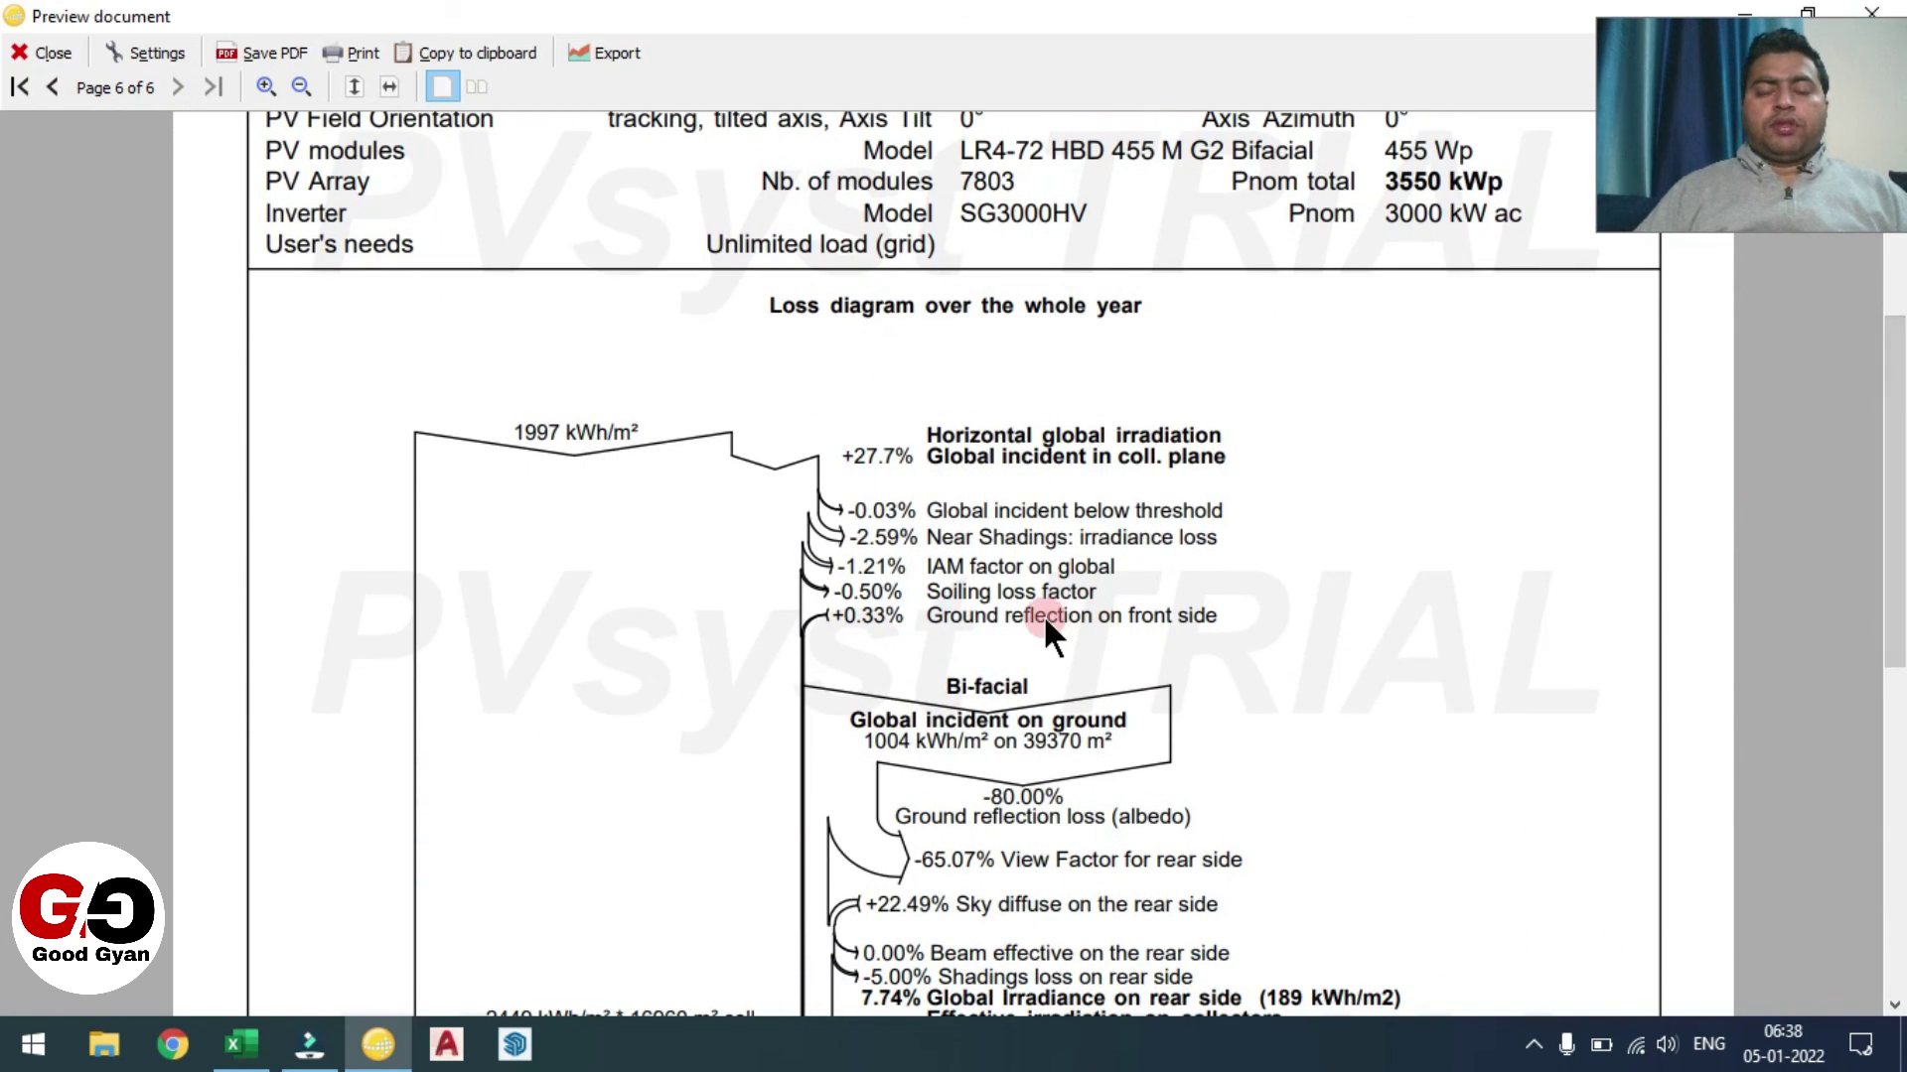
pyautogui.scroll(-2, 1042, 614)
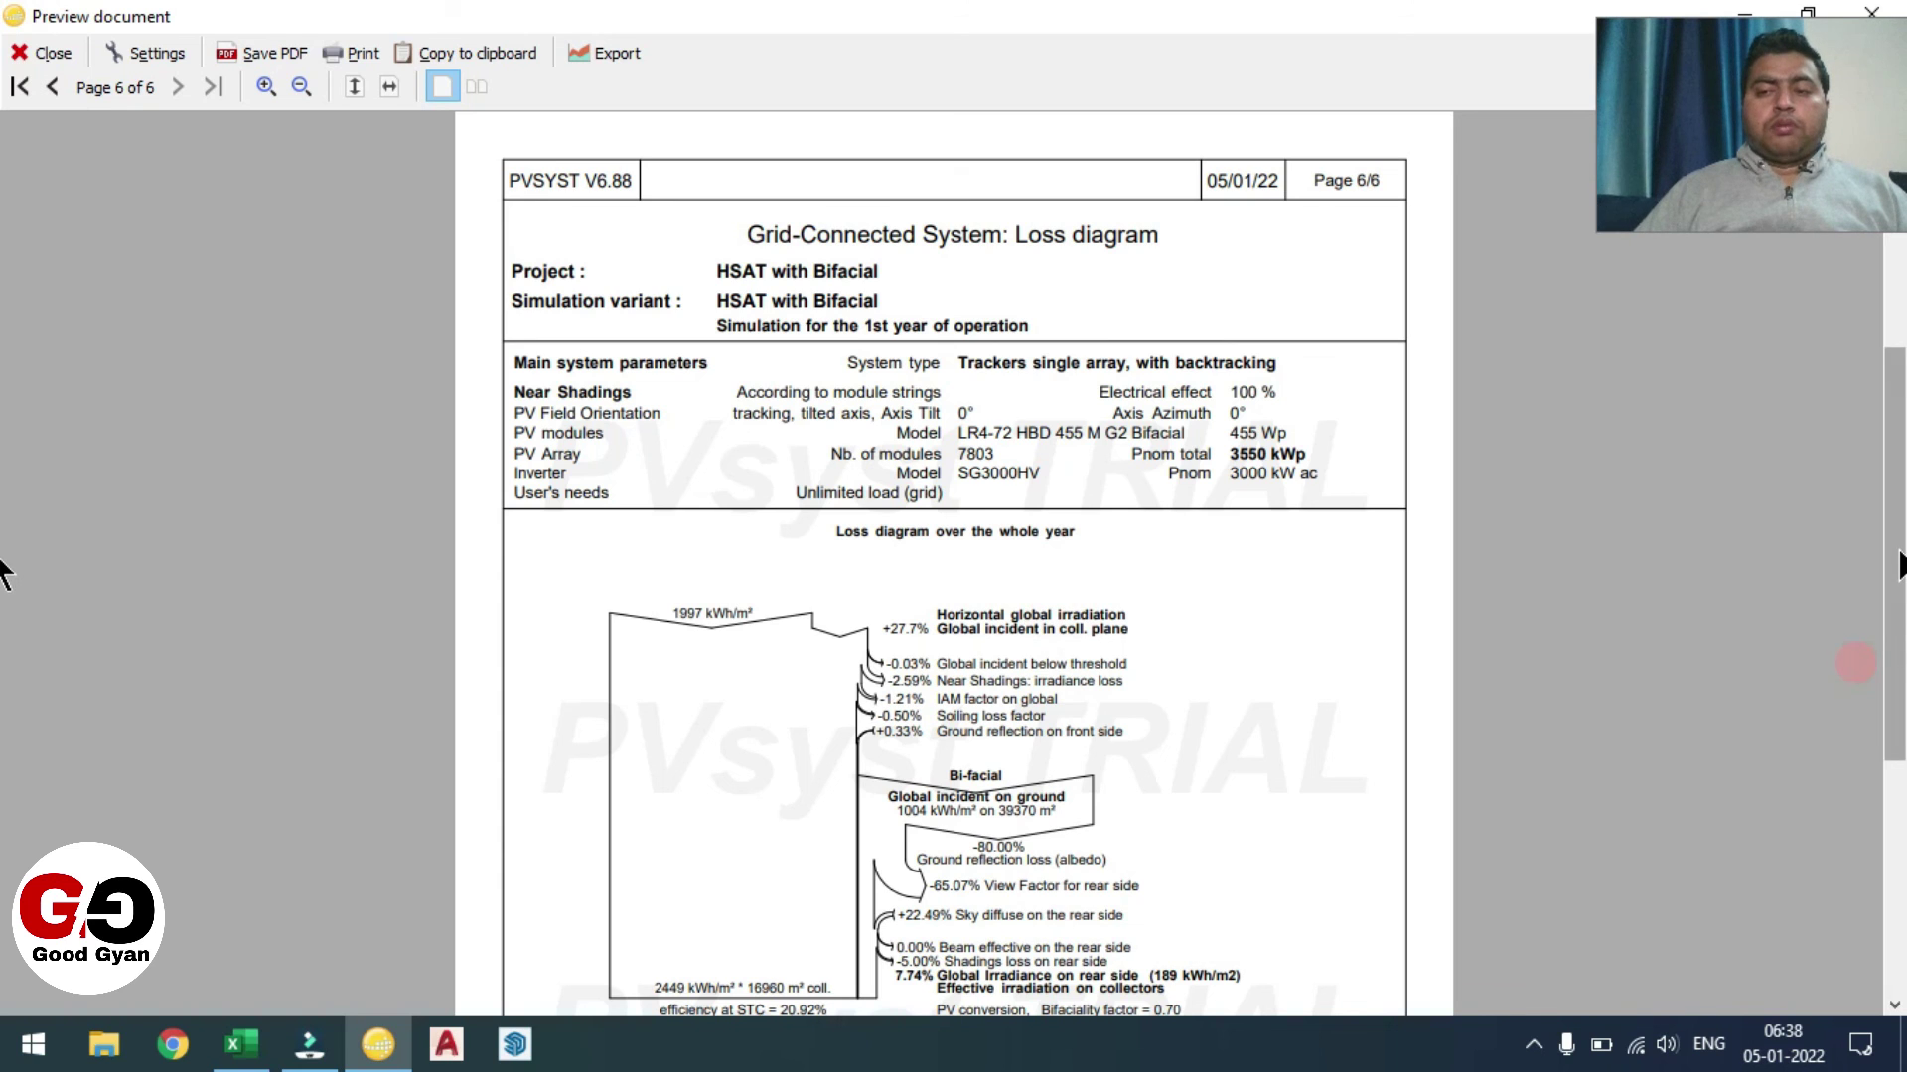
pyautogui.moveTo(1892, 561); pyautogui.dragTo(1892, 752)
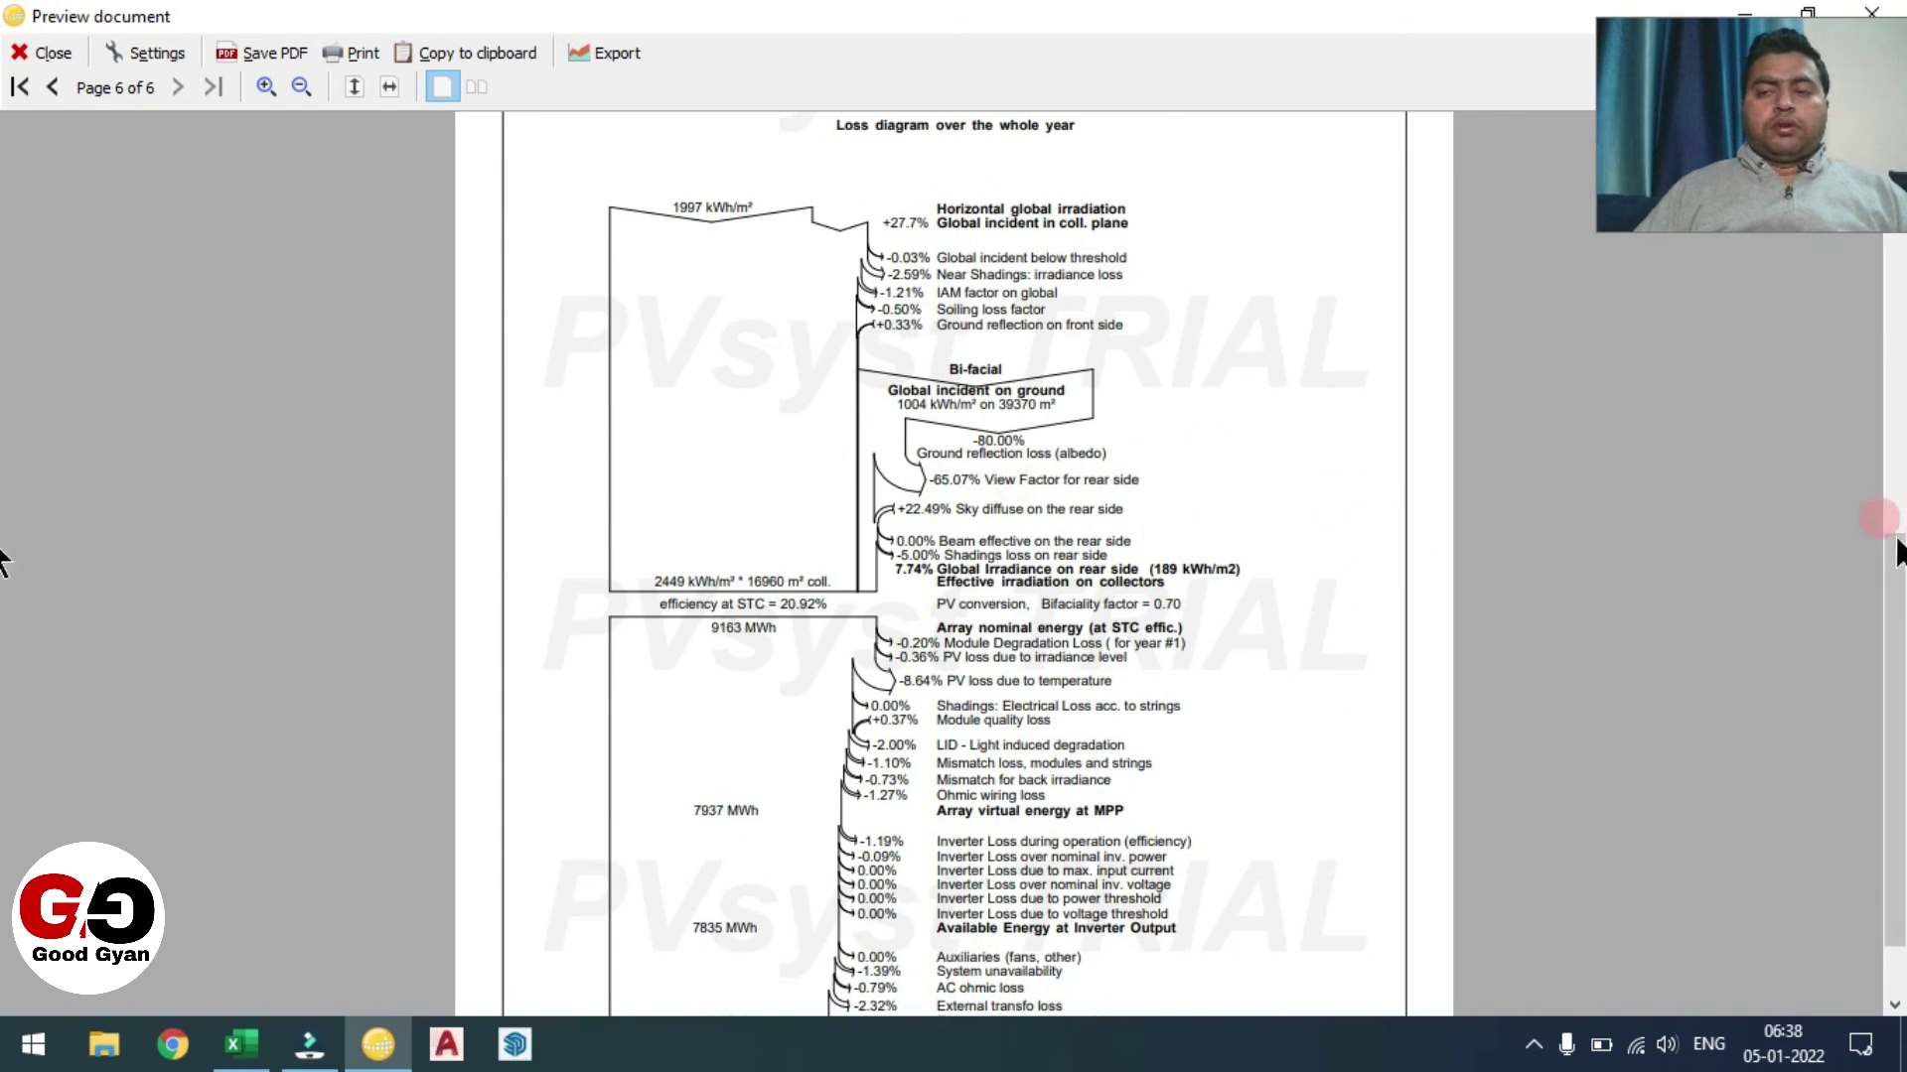
pyautogui.moveTo(1897, 551); pyautogui.dragTo(1896, 460)
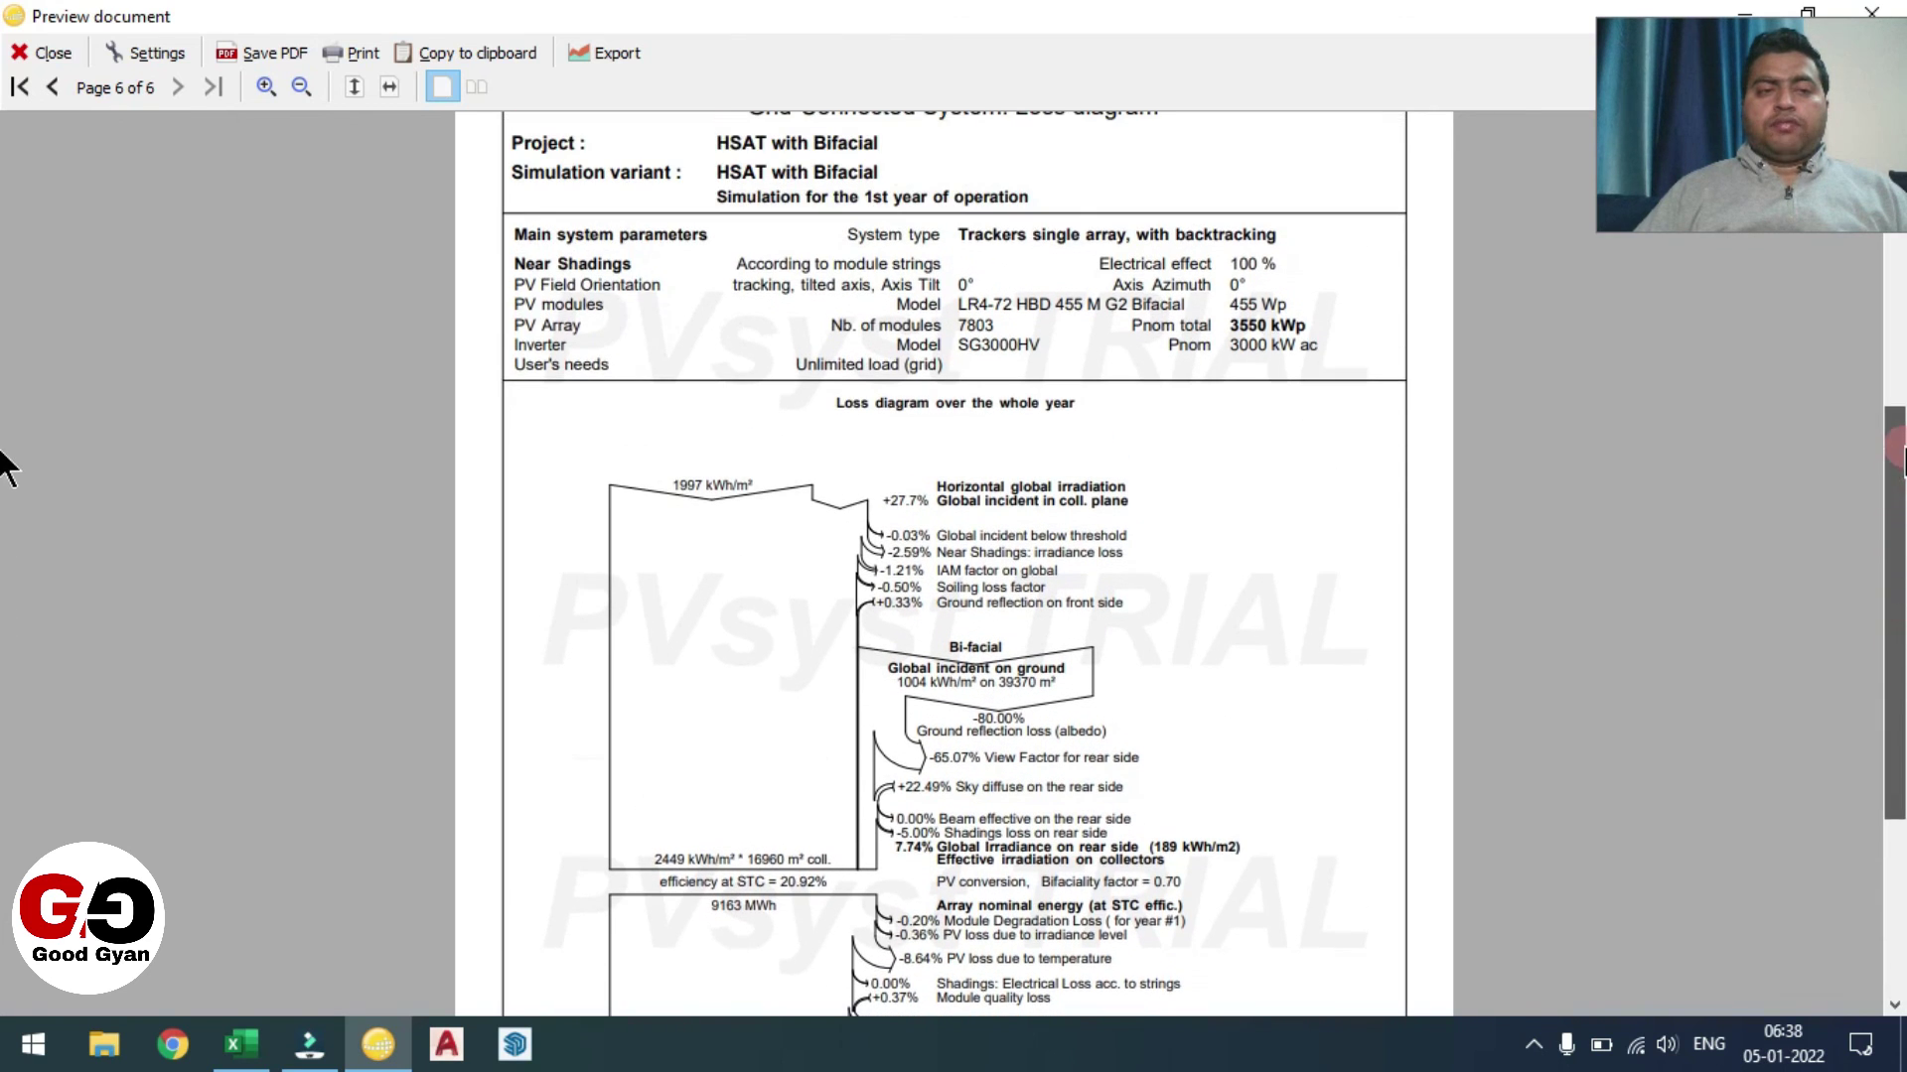
# - Exclude the Special graphs section from the printed report and apply the print options
pyautogui.click(153, 50)
pyautogui.click(98, 238)
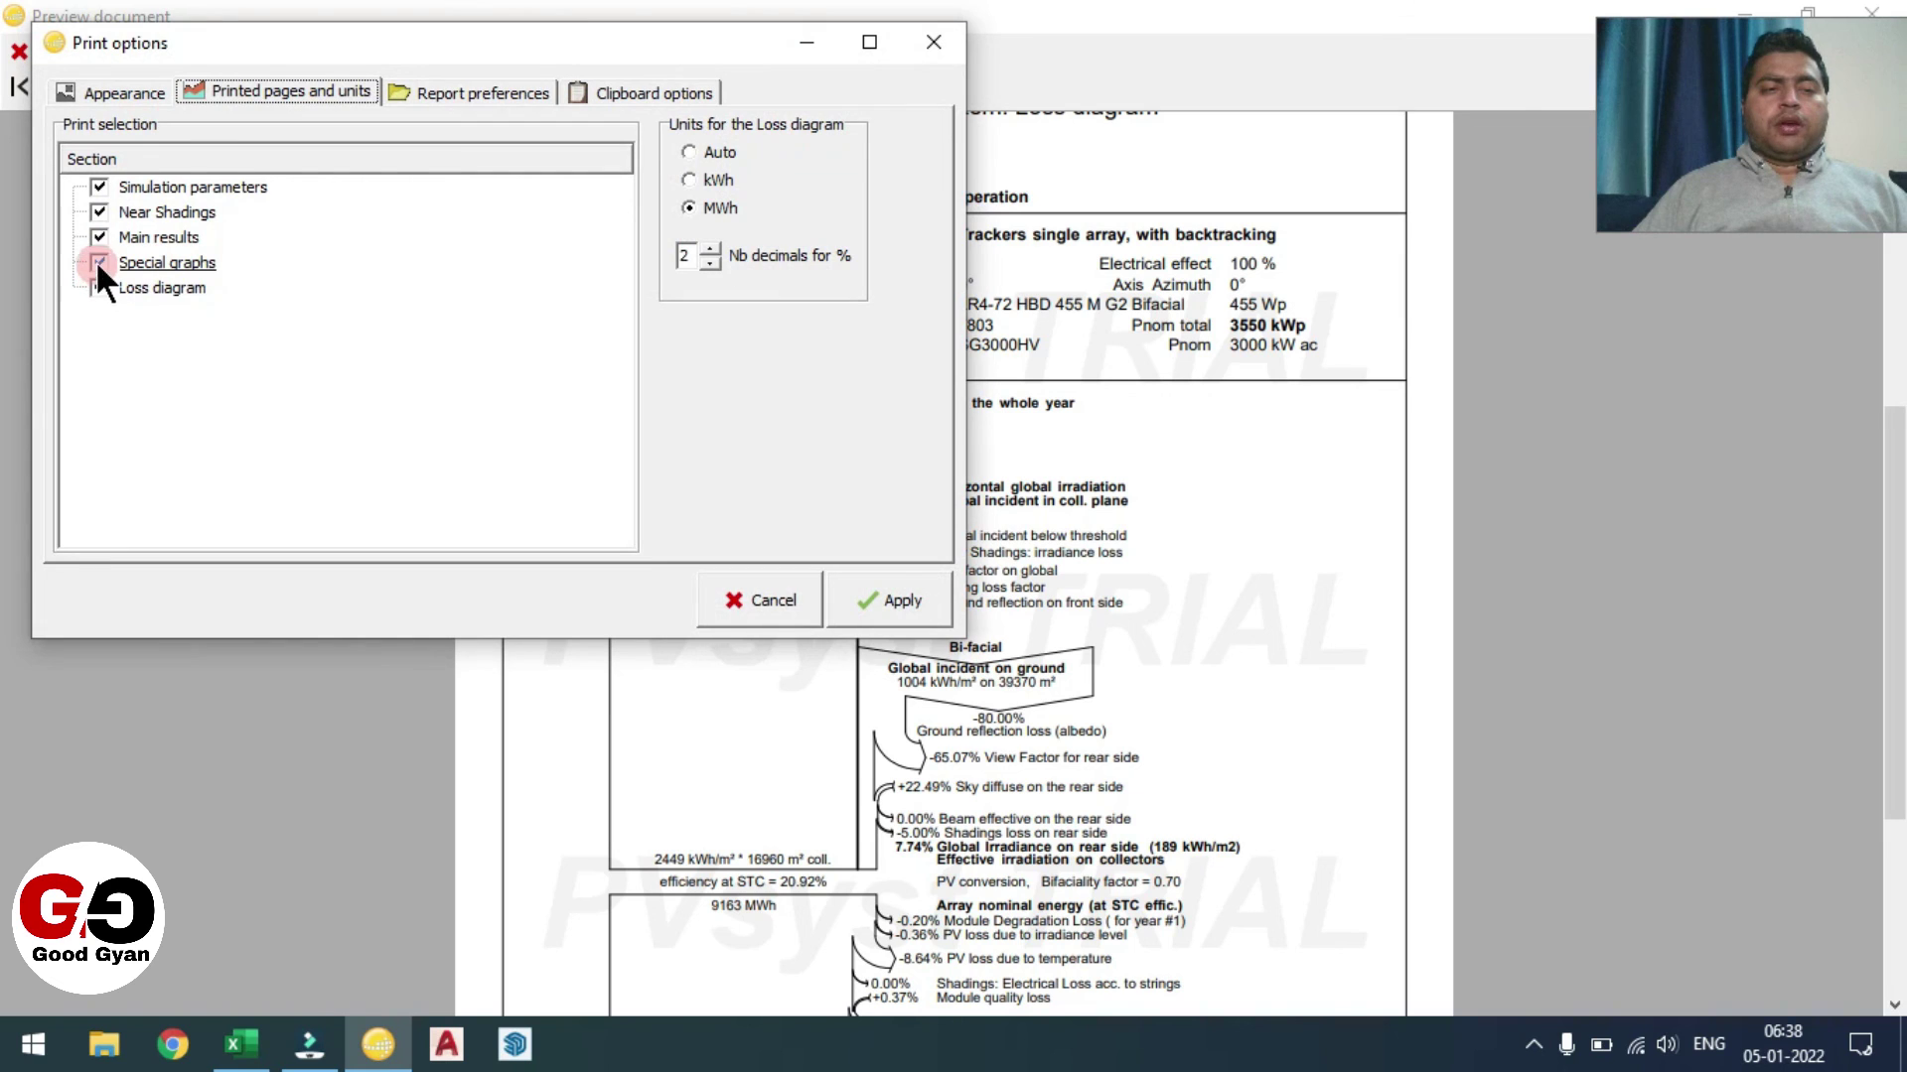
pyautogui.click(98, 262)
pyautogui.click(744, 476)
pyautogui.click(871, 588)
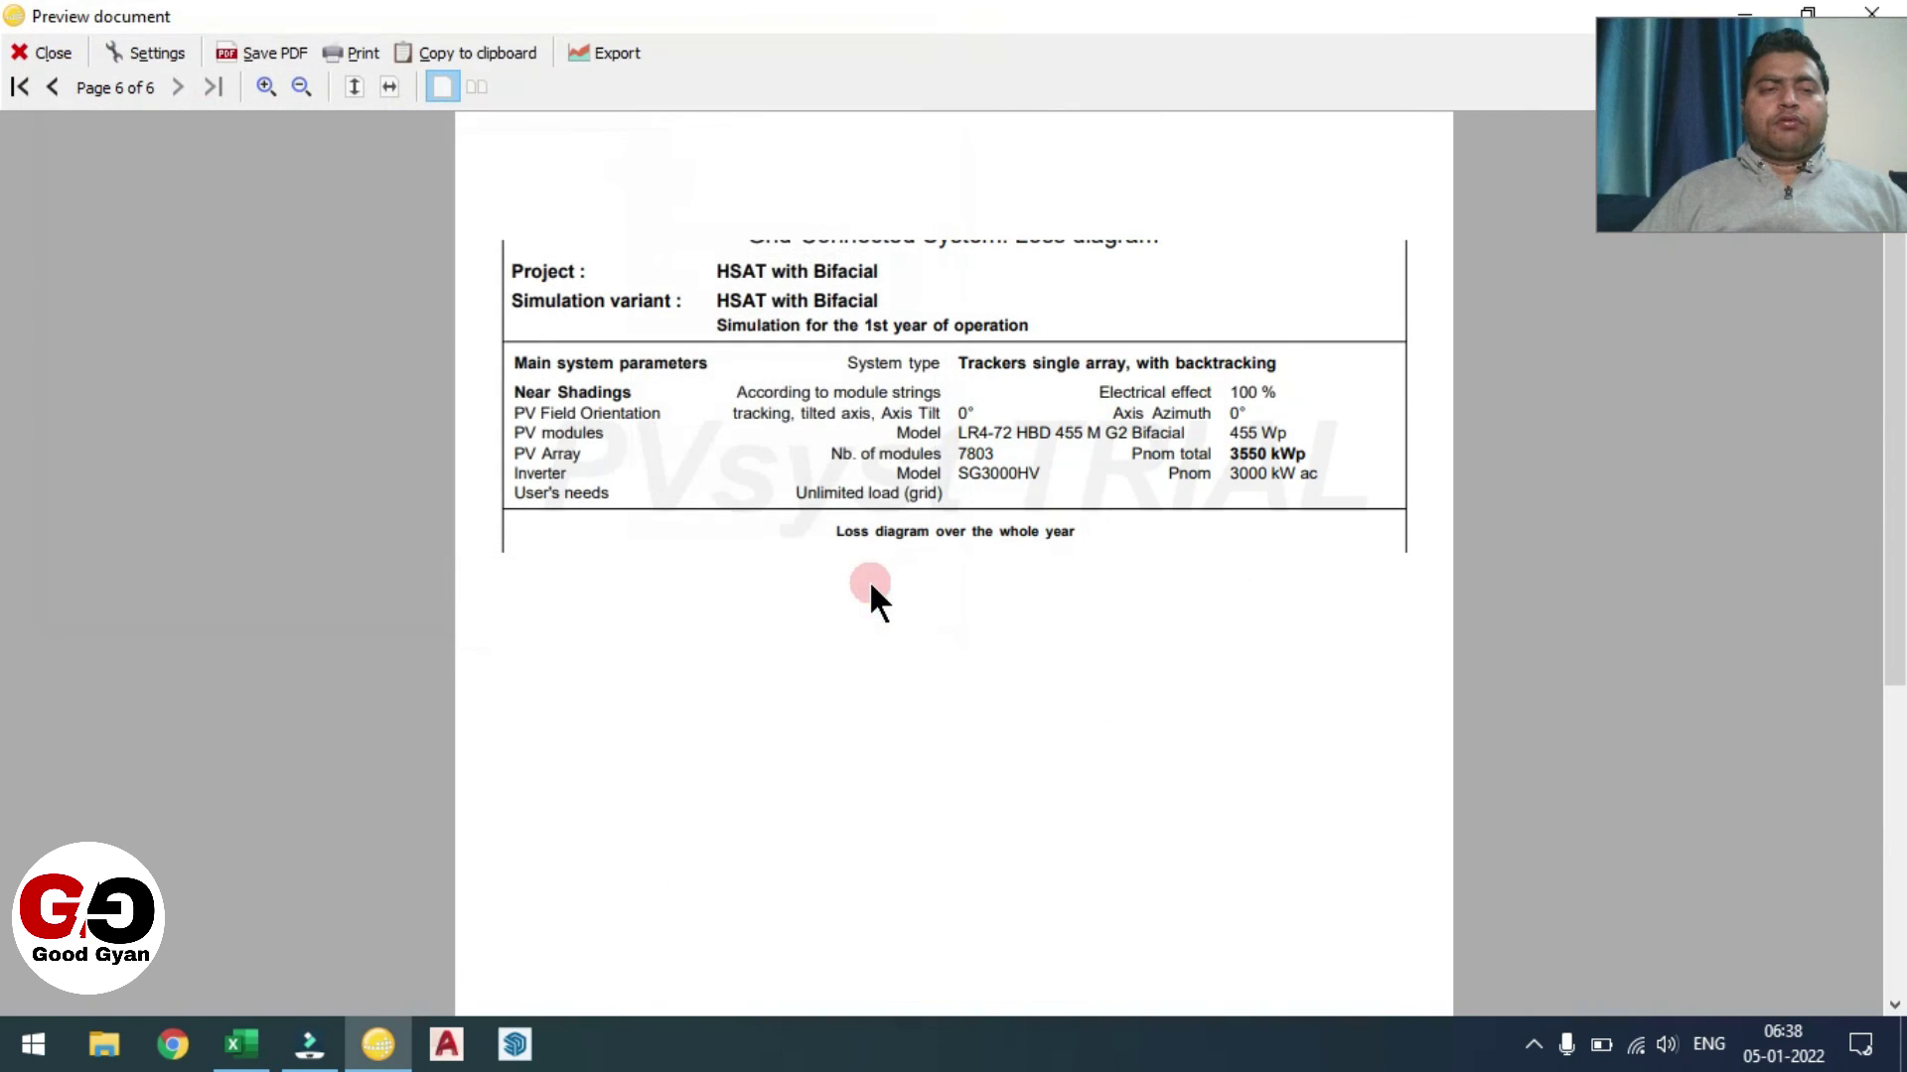
# - Save the report to the Desktop as the PDF file "HSAT with Bifacial.VC0-Report"
pyautogui.click(253, 44)
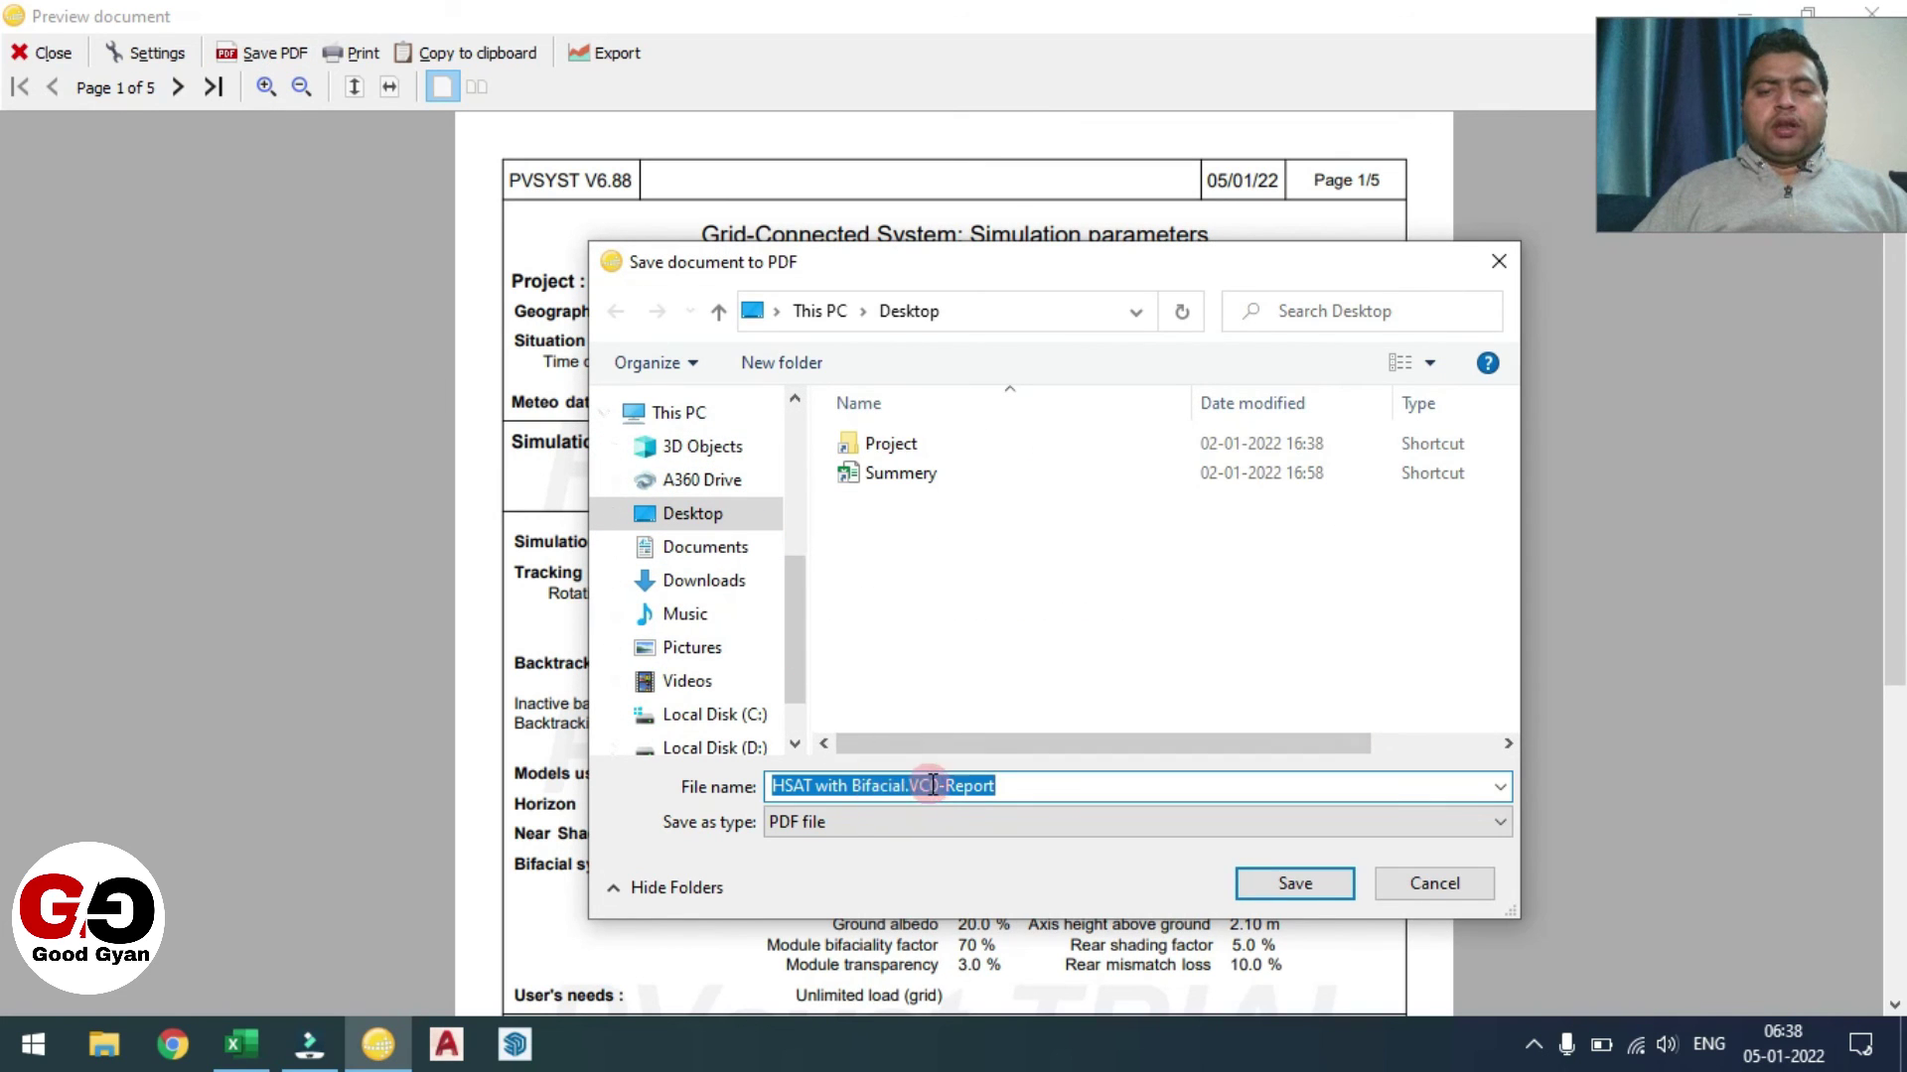
pyautogui.click(686, 513)
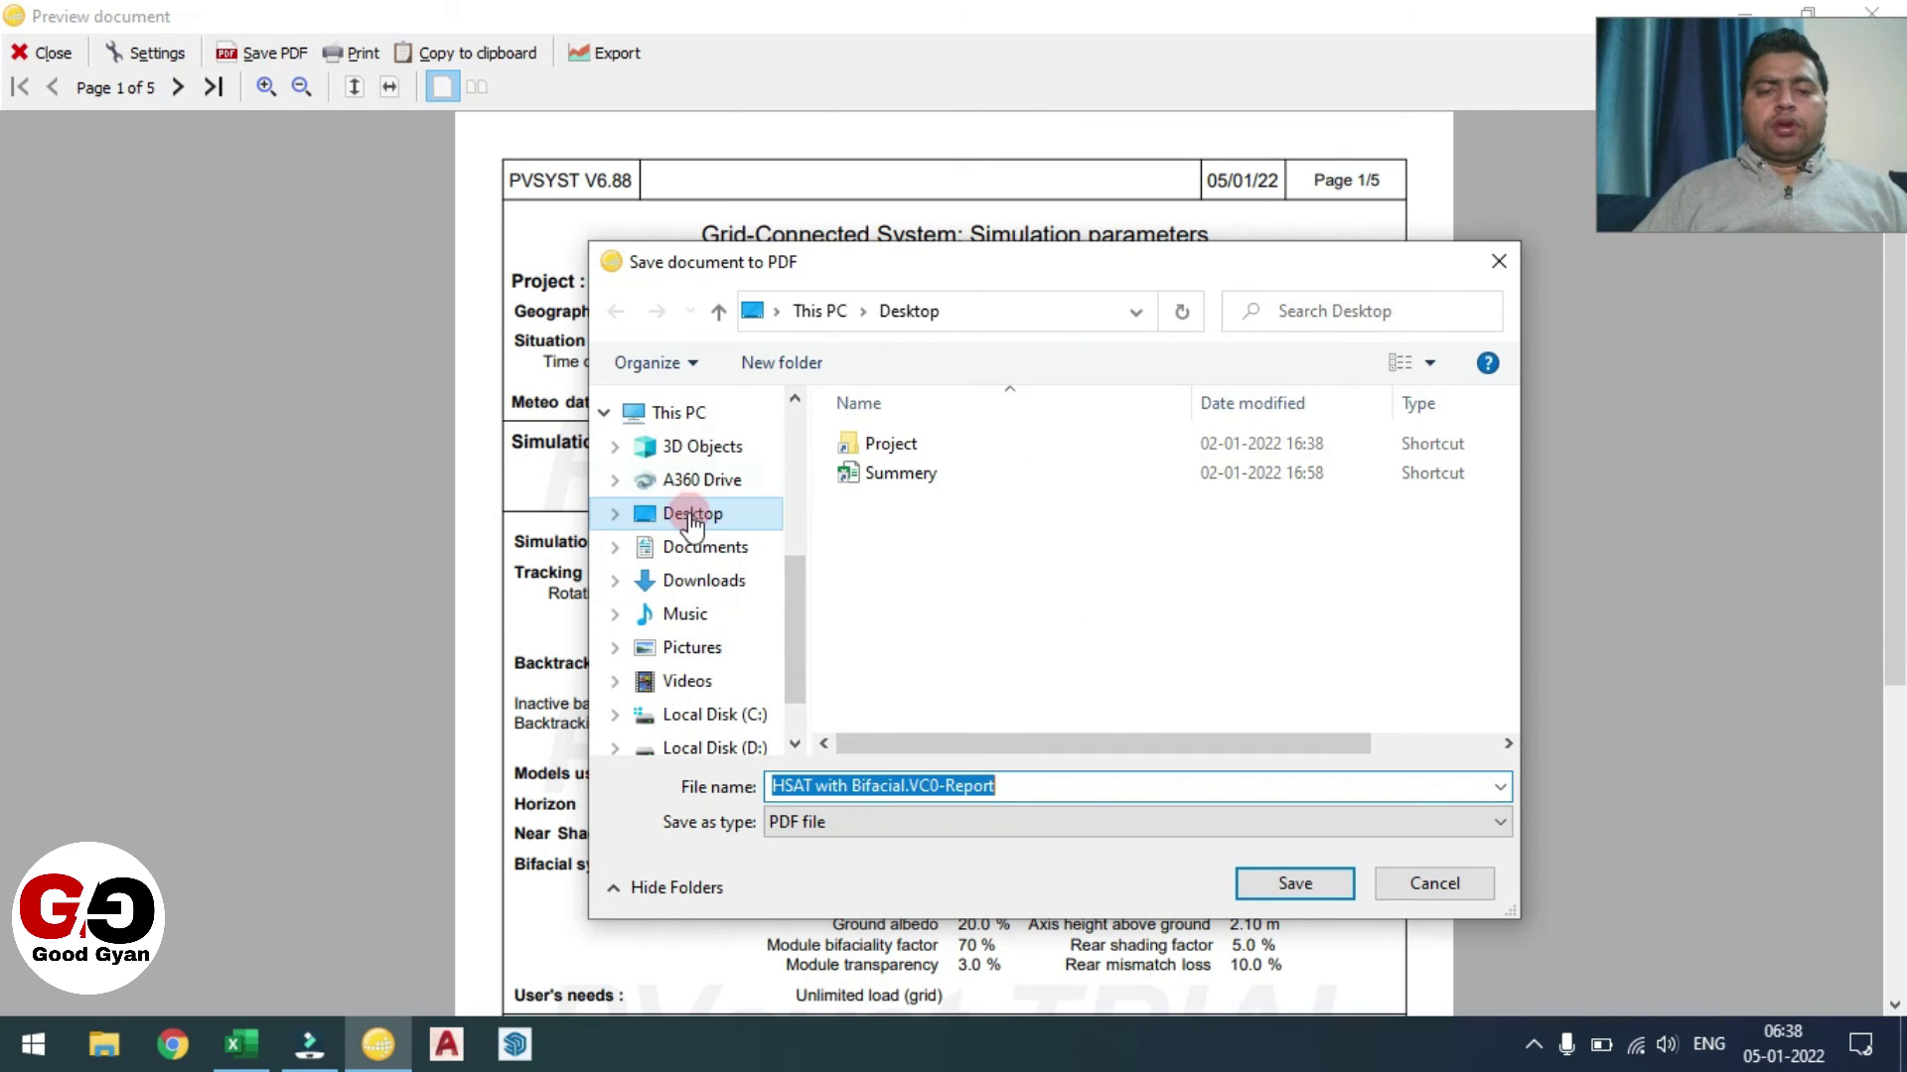
pyautogui.click(1308, 881)
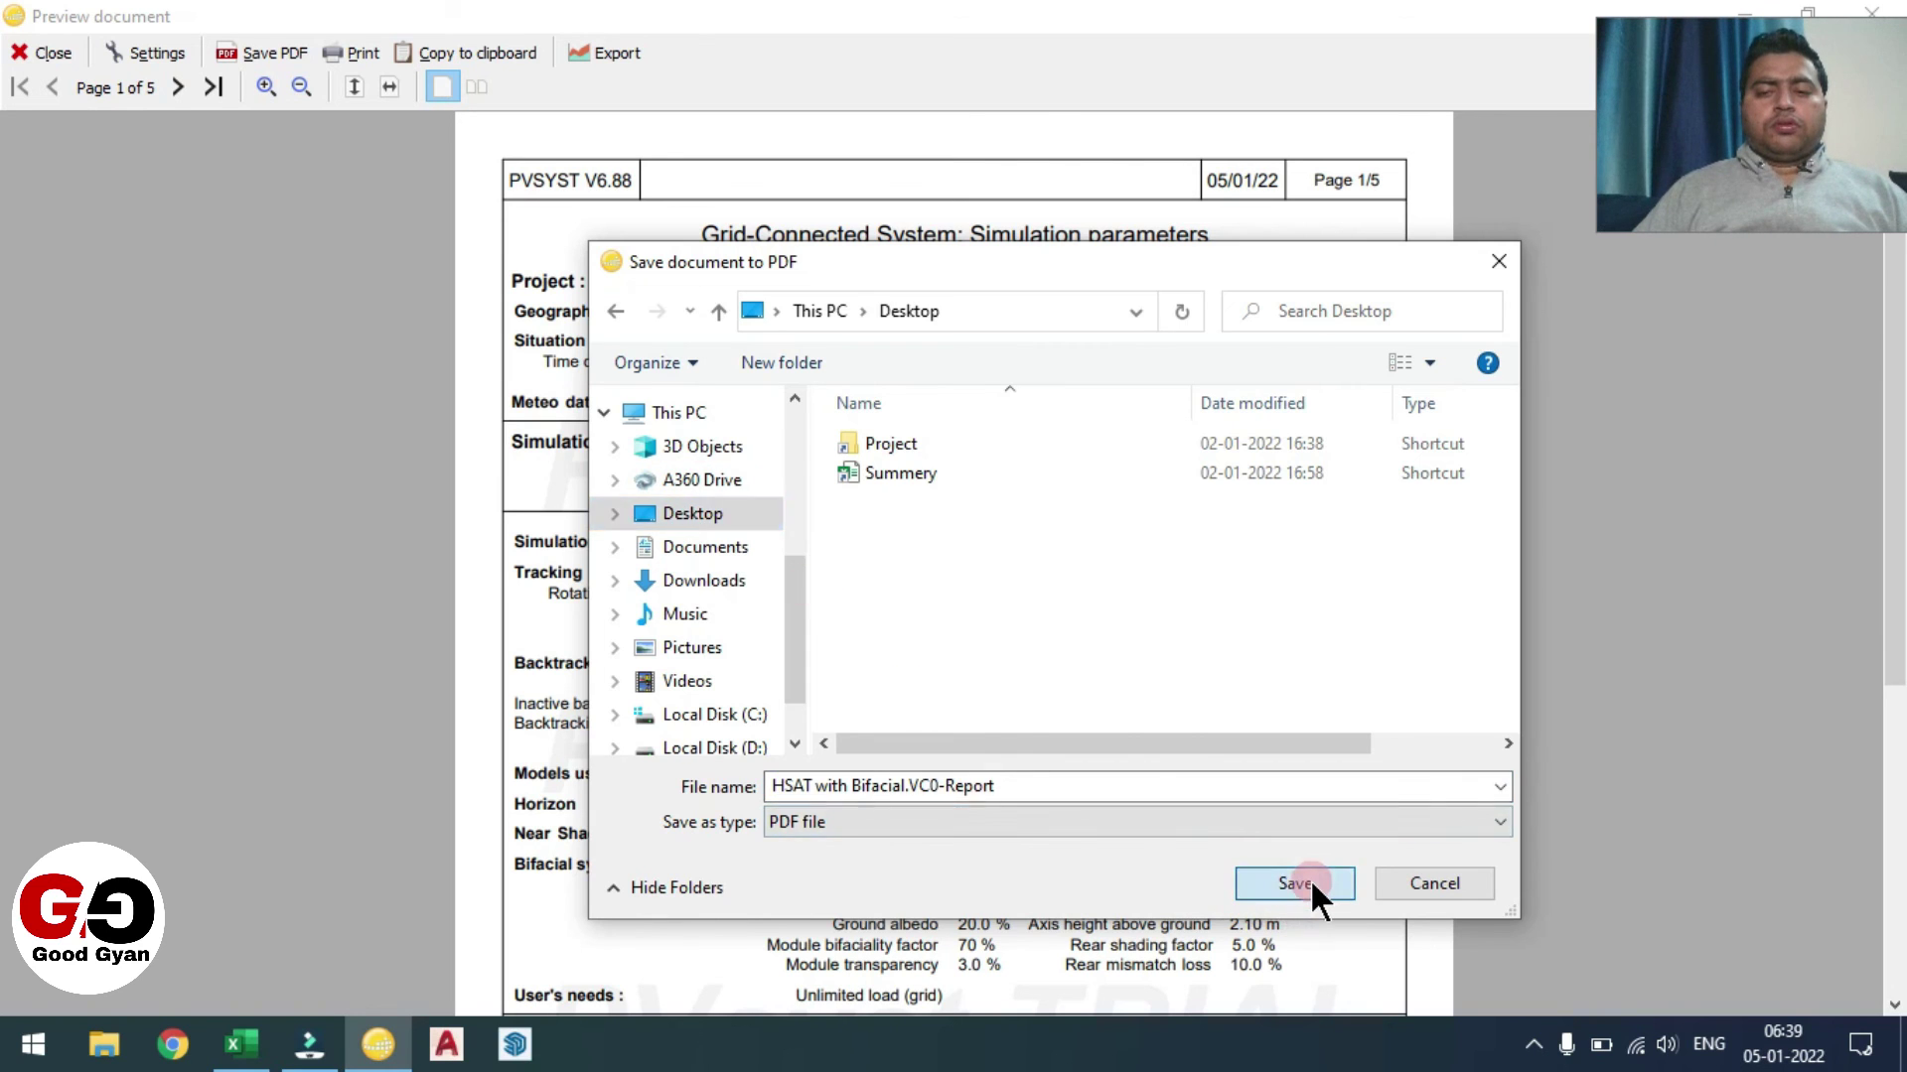
pyautogui.click(1114, 619)
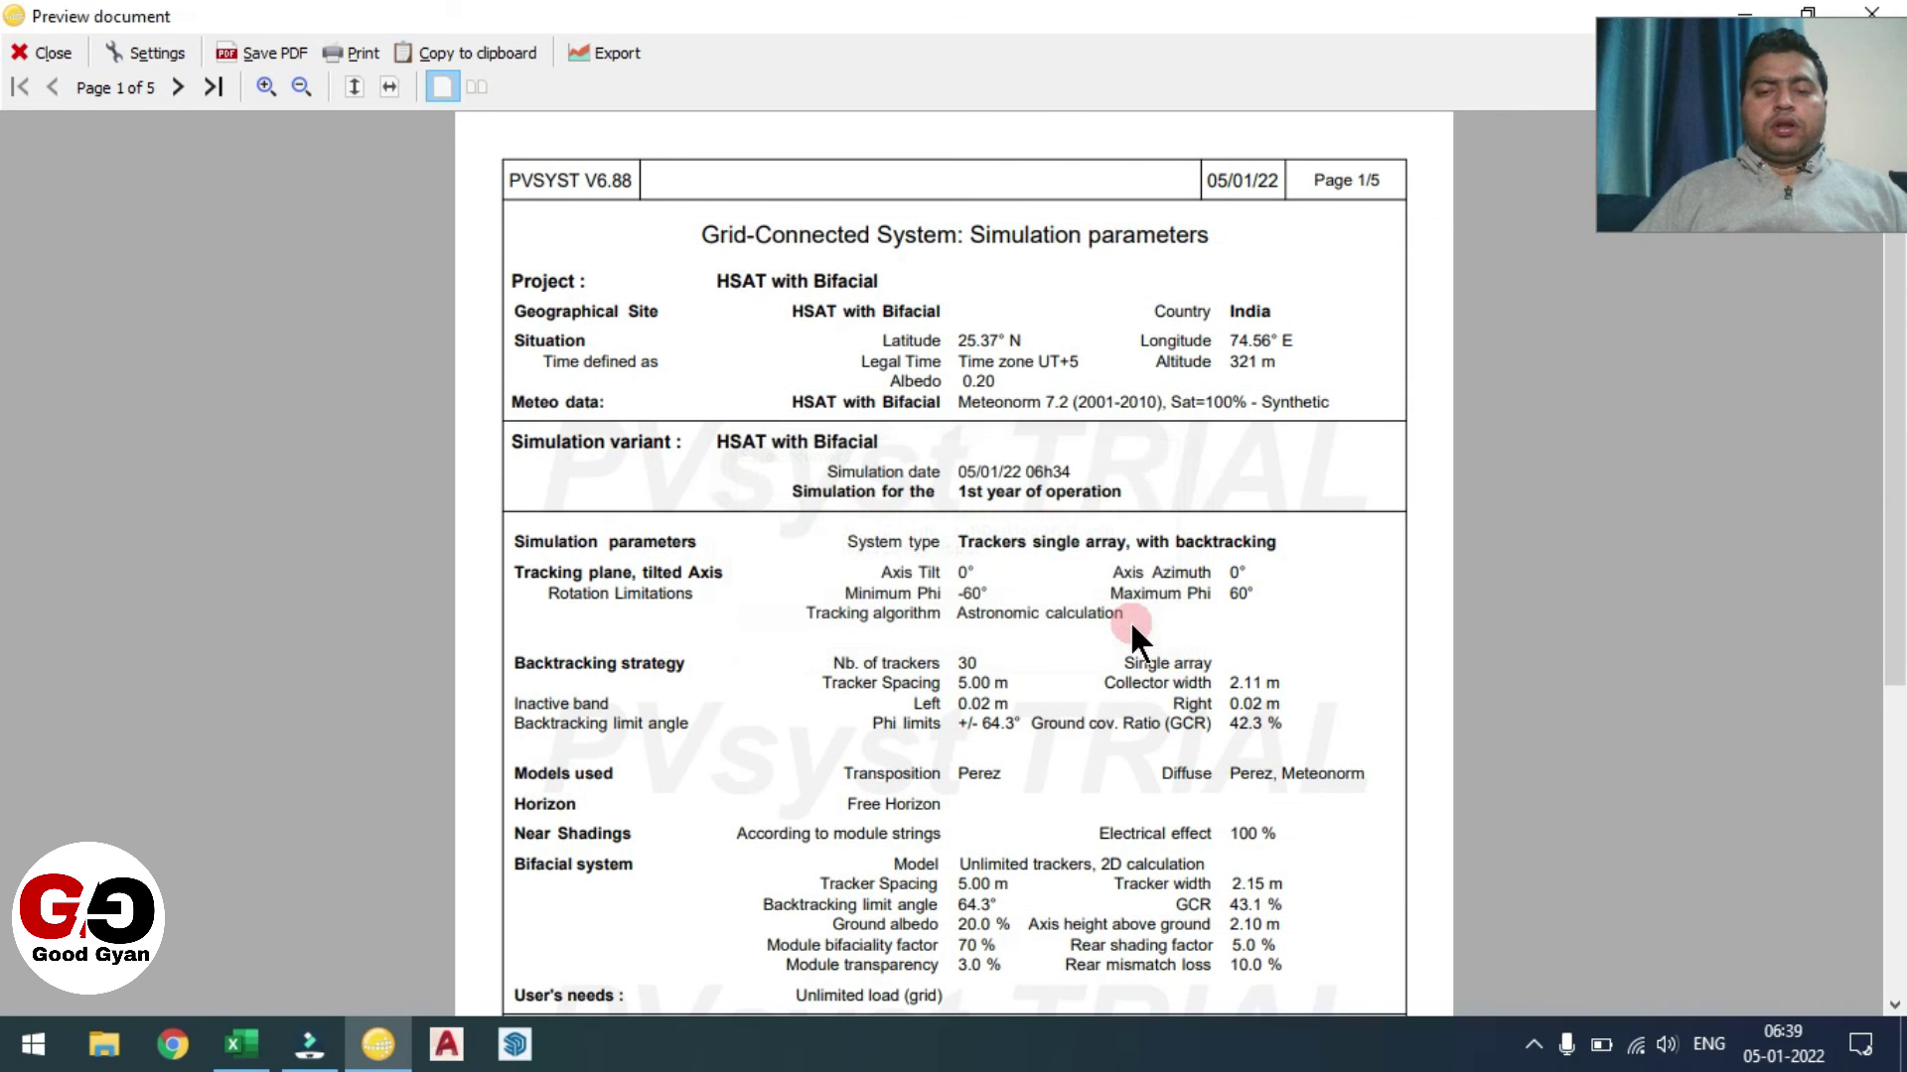
# - Close the report preview, save the HSAT with Bifacial project, and exit the project and the program
pyautogui.click(1875, 16)
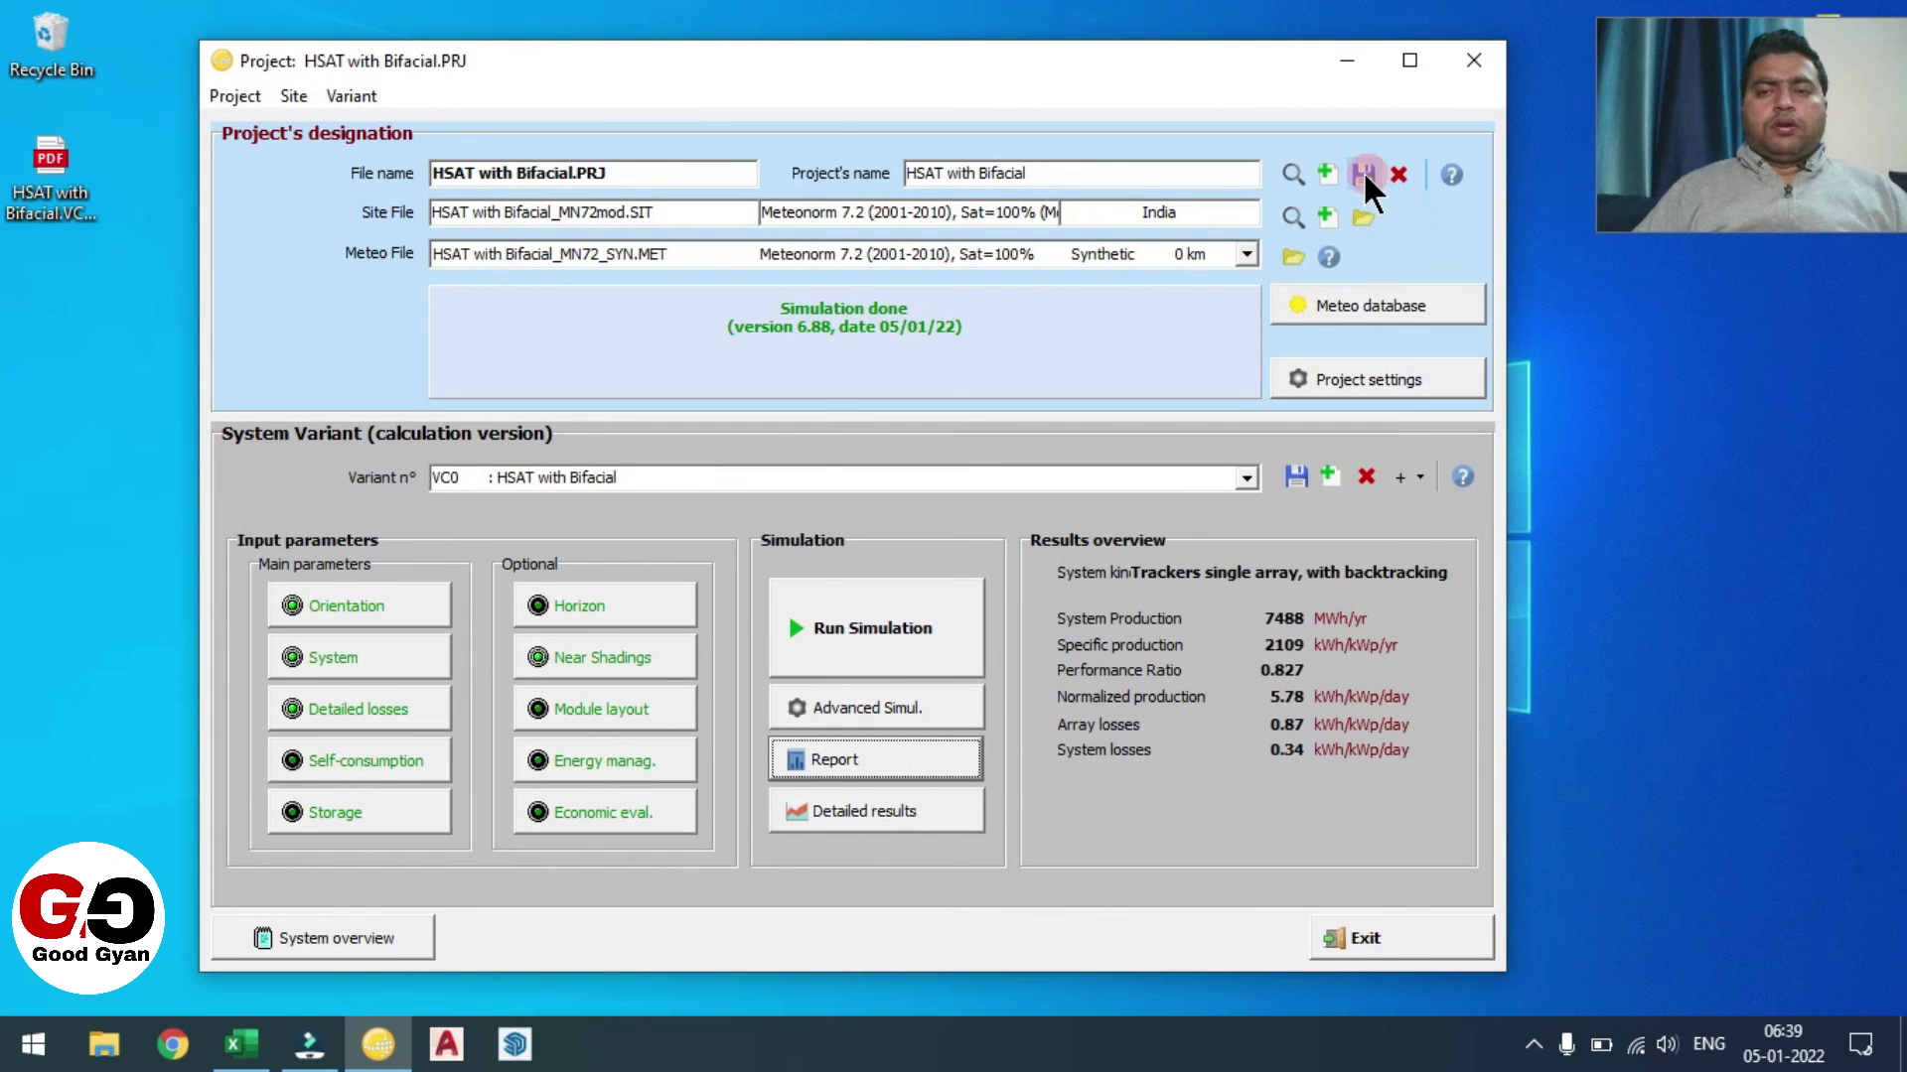
pyautogui.click(1363, 174)
pyautogui.click(711, 487)
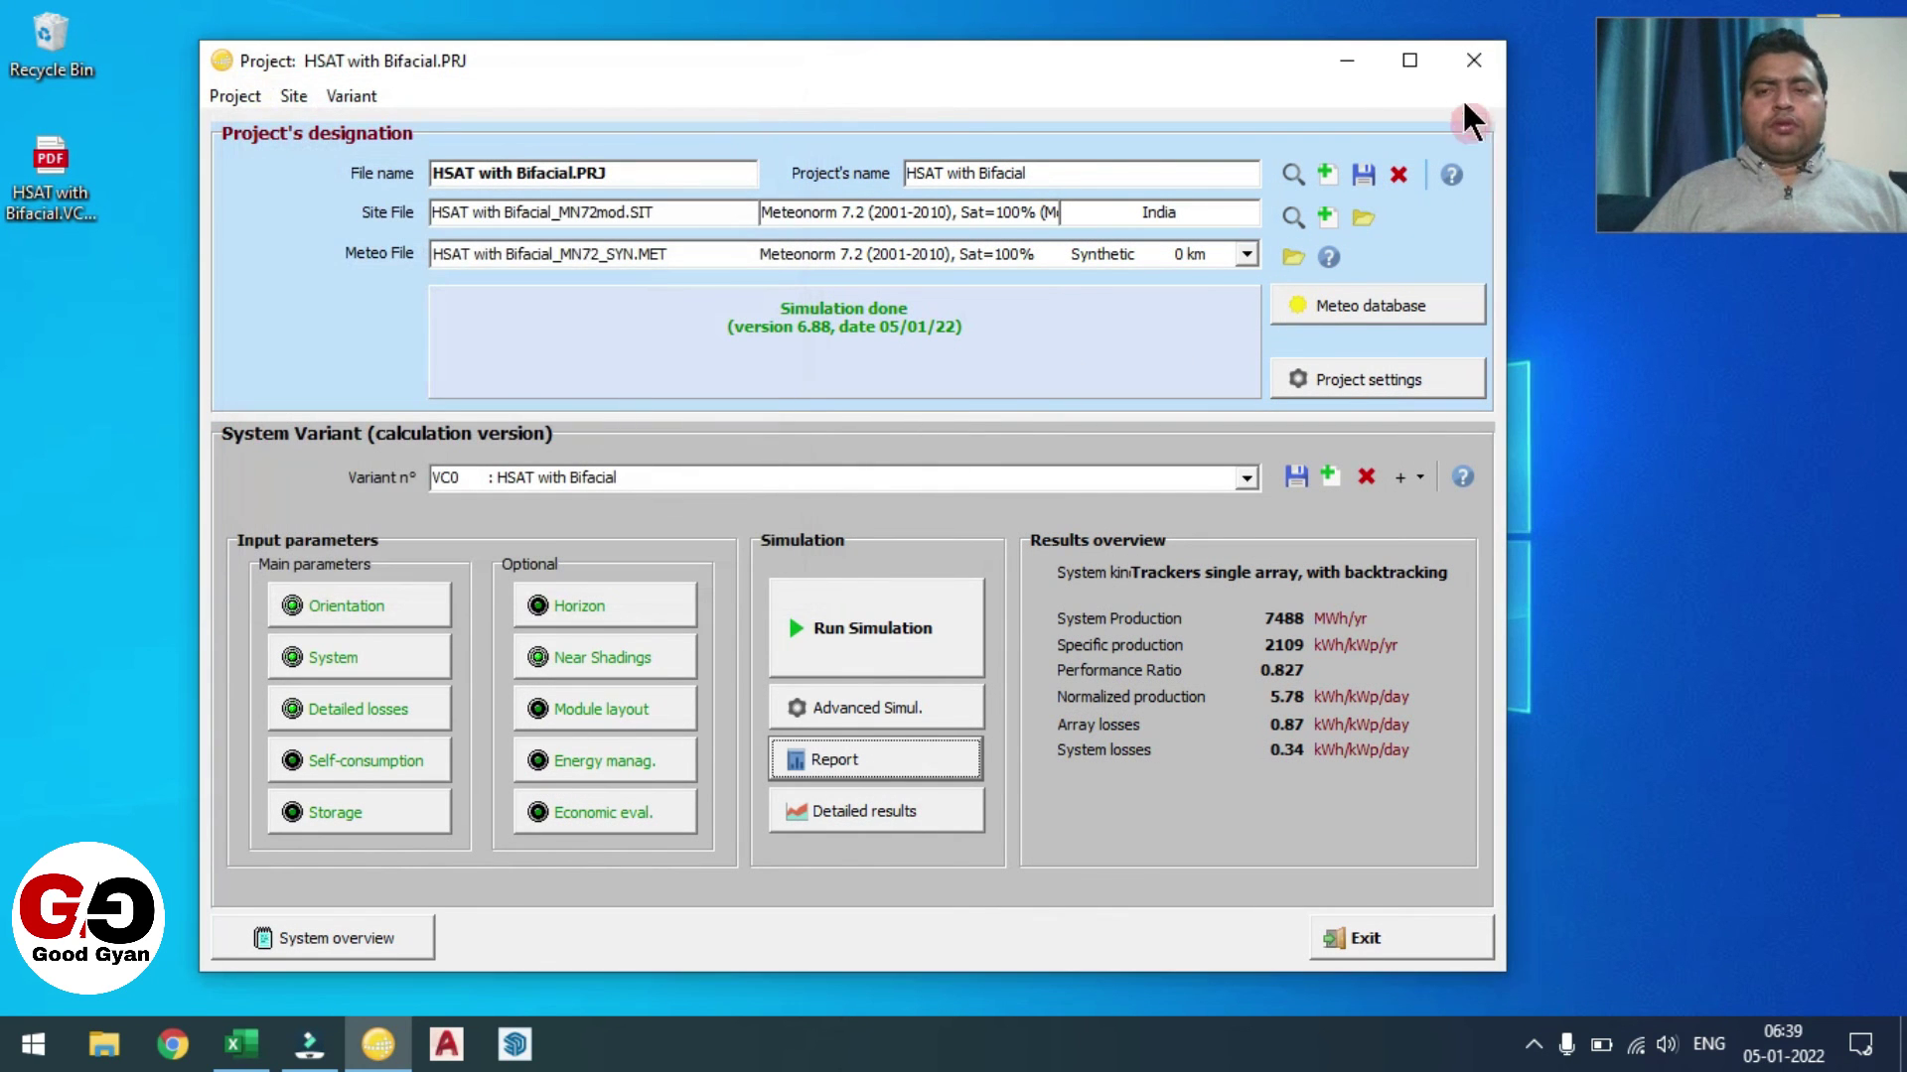
pyautogui.click(1465, 62)
pyautogui.click(1311, 95)
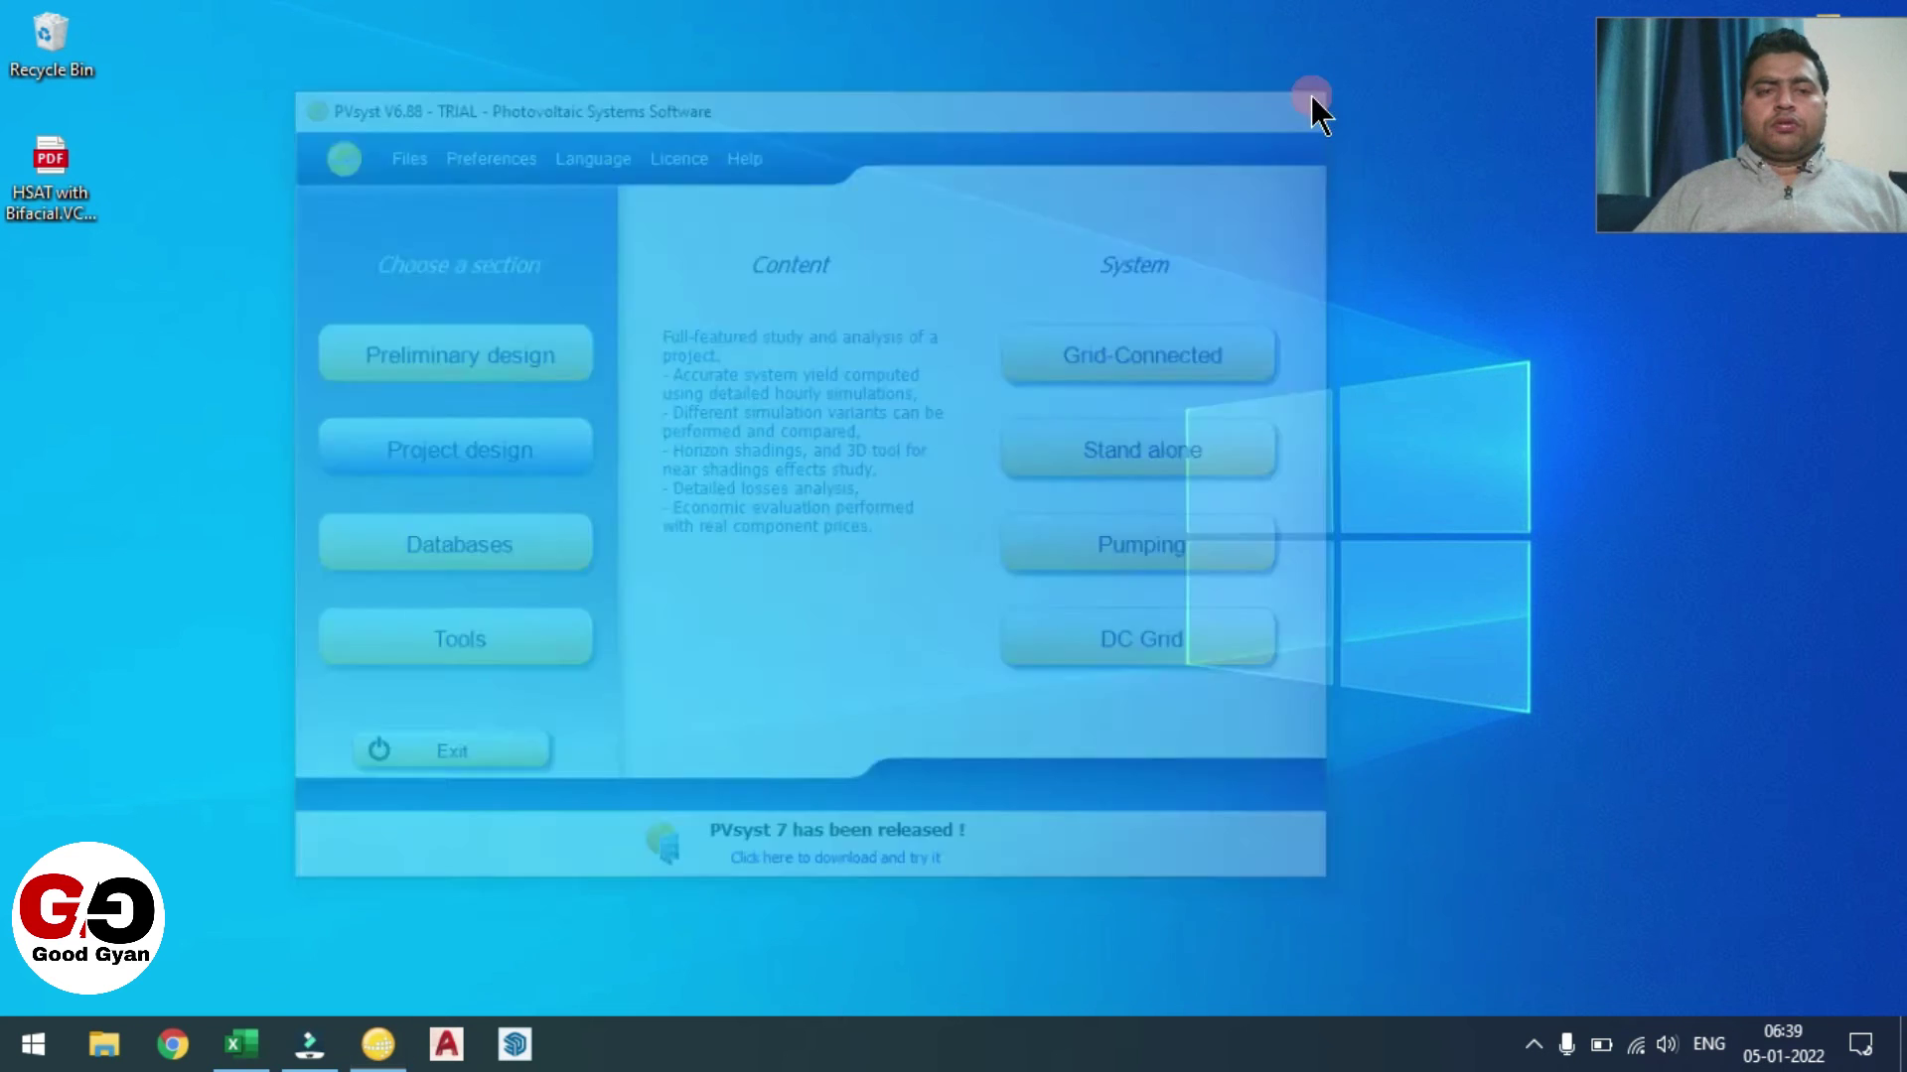
# - Open the saved PDF report from the desktop, look through its pages down to the loss diagram, and close it
pyautogui.doubleClick(55, 205)
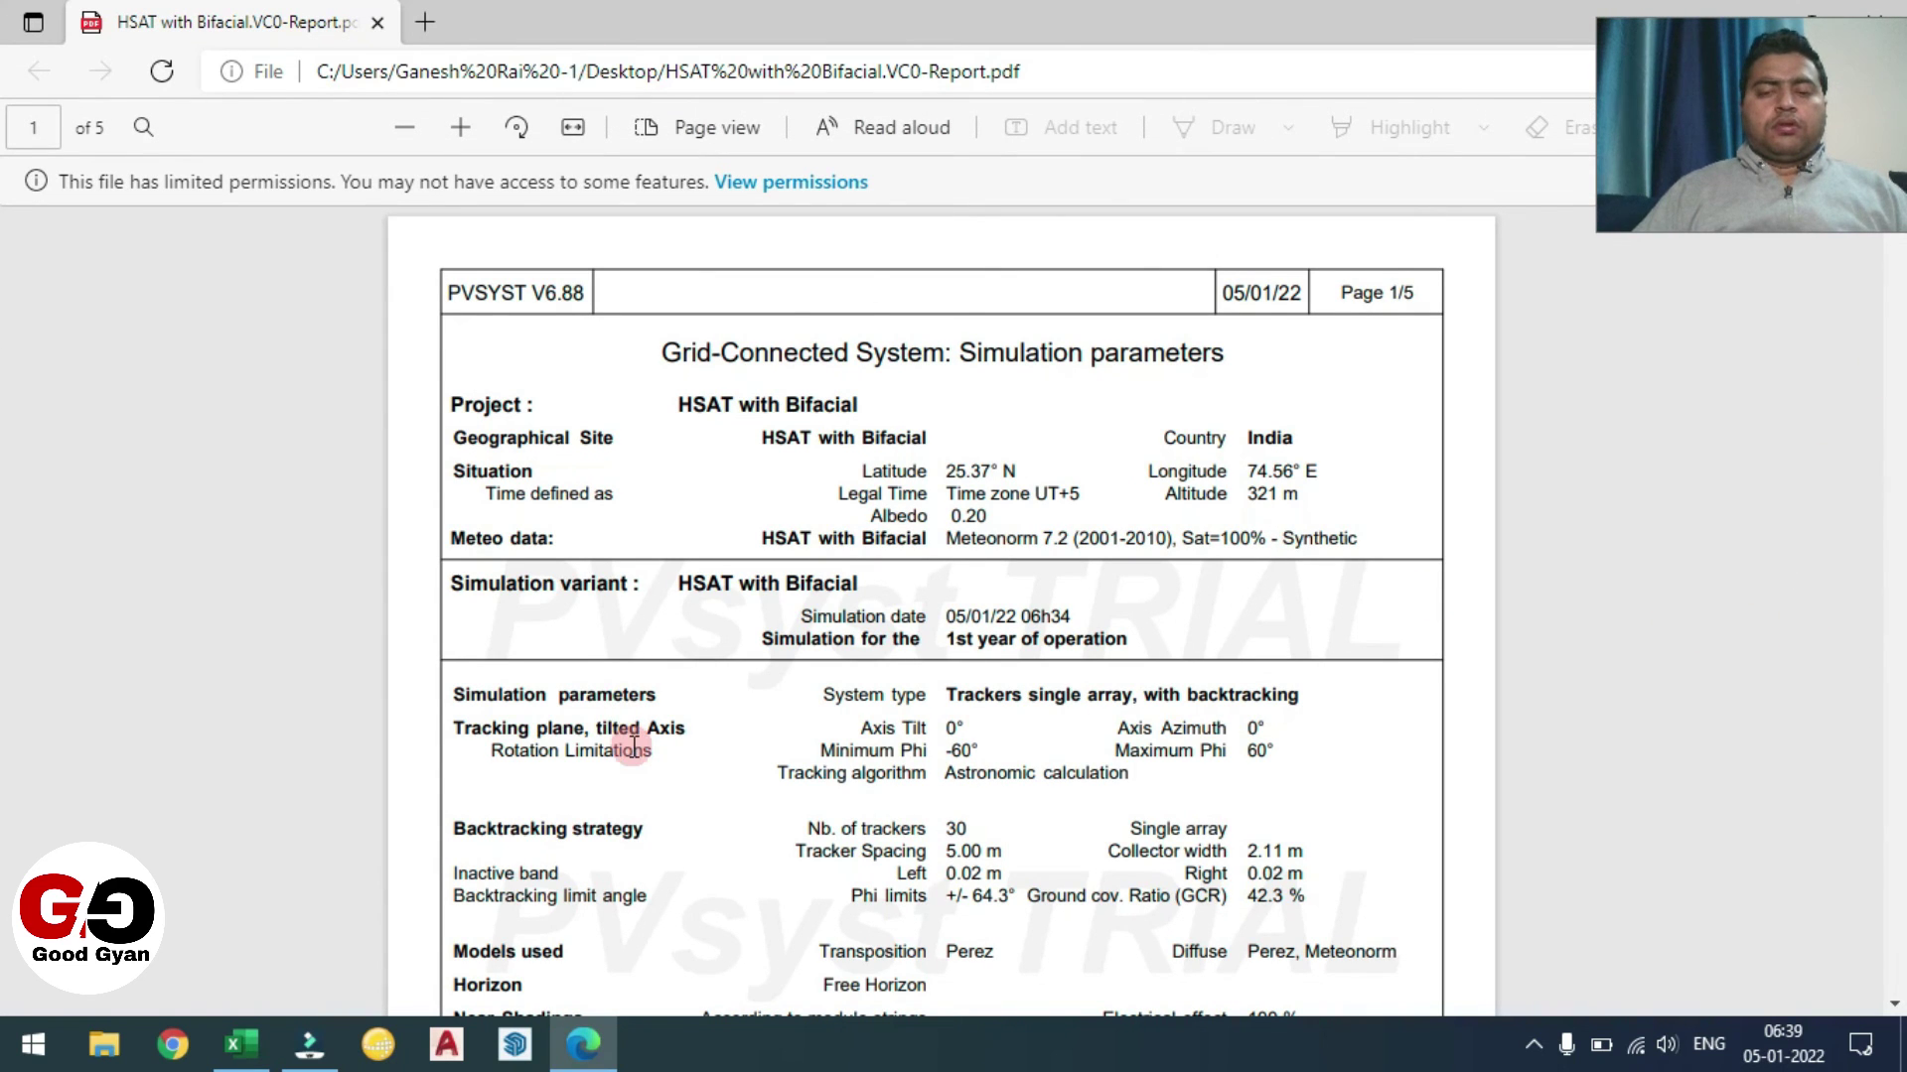
pyautogui.scroll(-1, 633, 747)
pyautogui.scroll(-20, 634, 747)
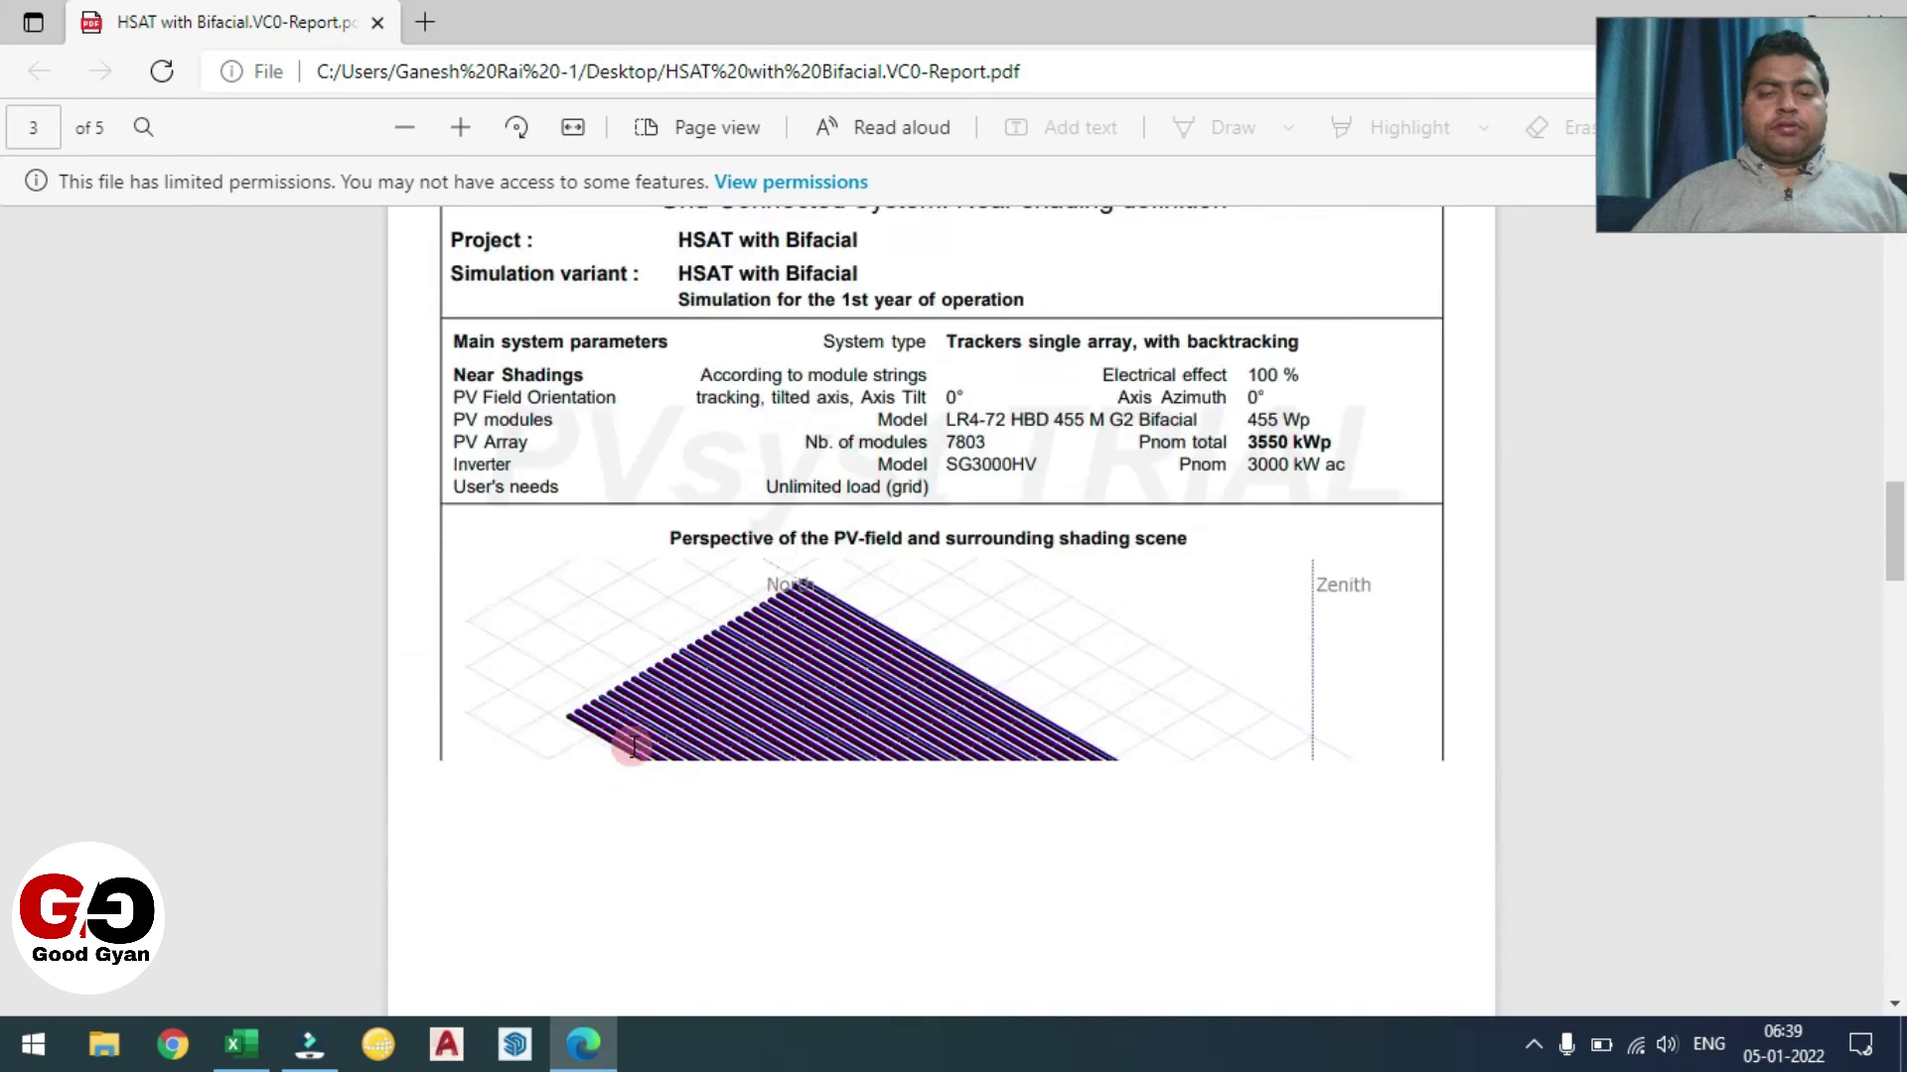
pyautogui.scroll(-2, 634, 747)
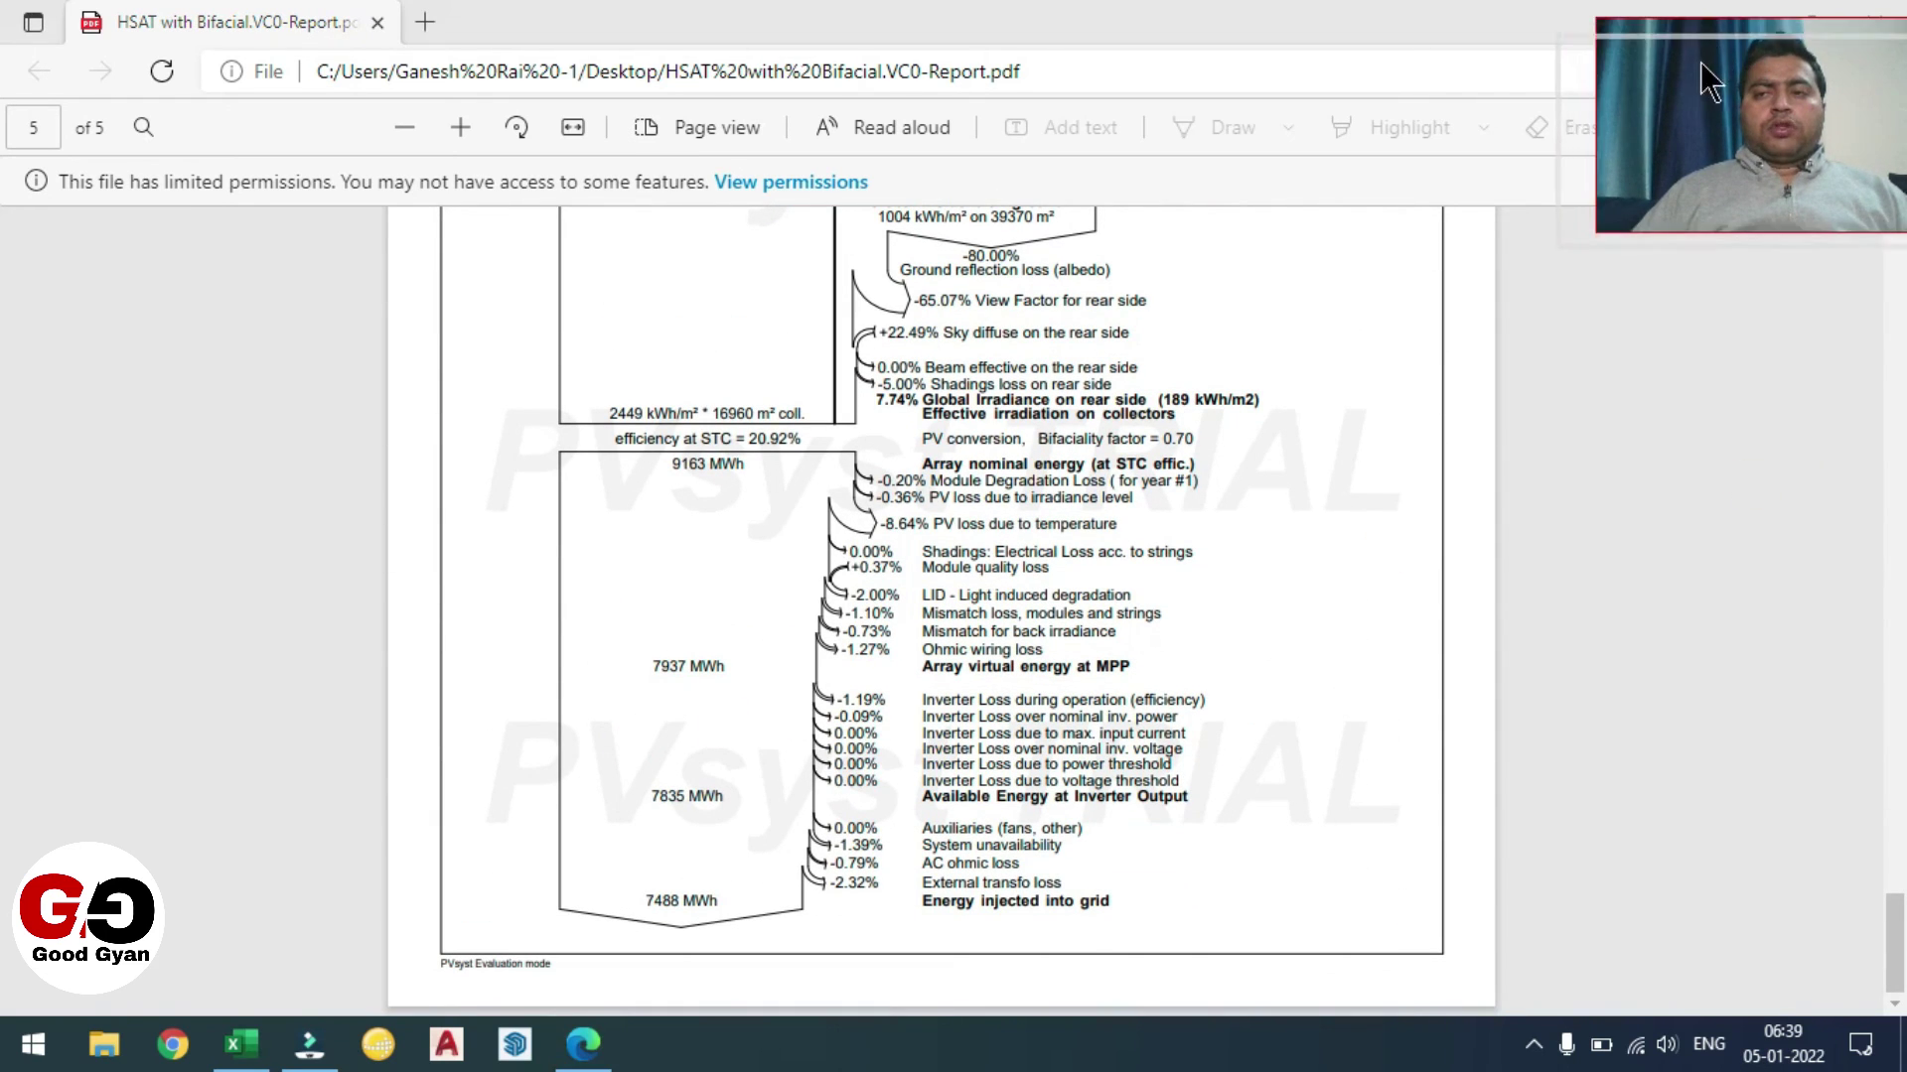
pyautogui.click(1875, 22)
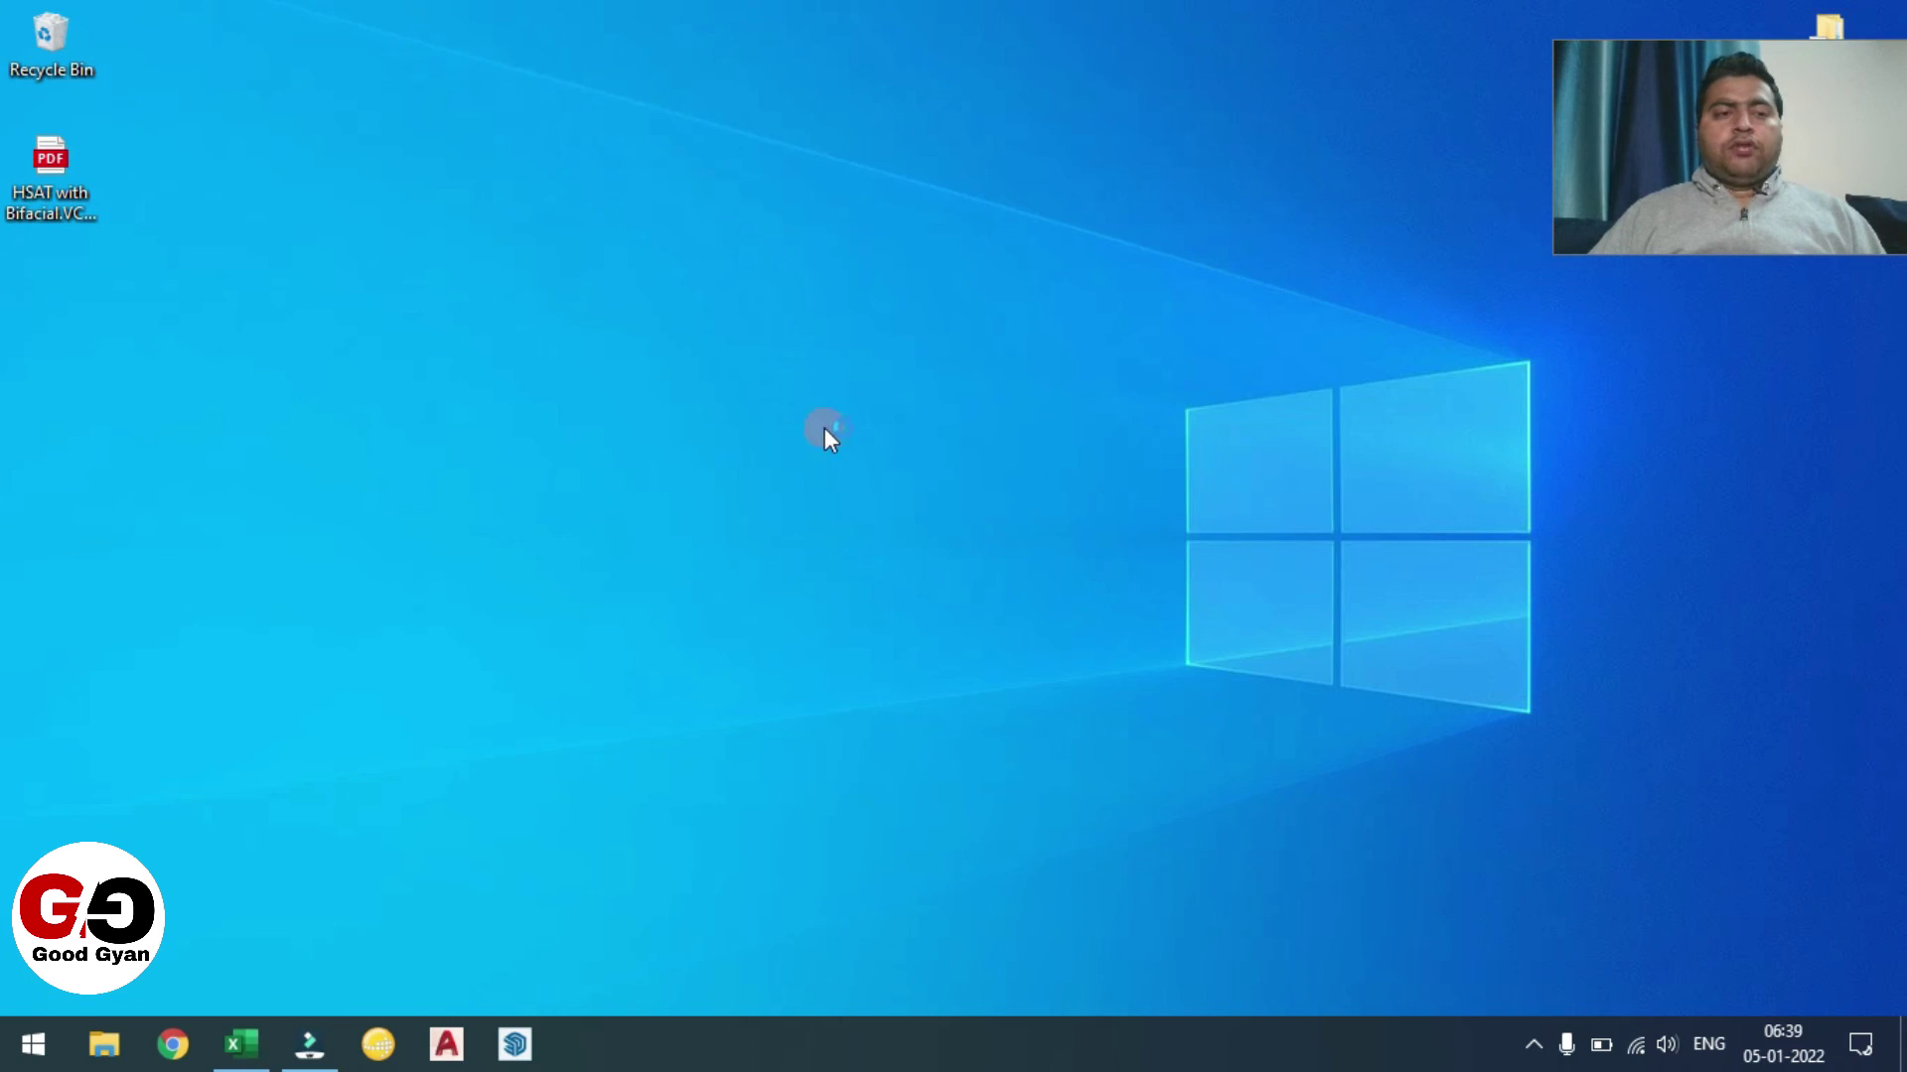